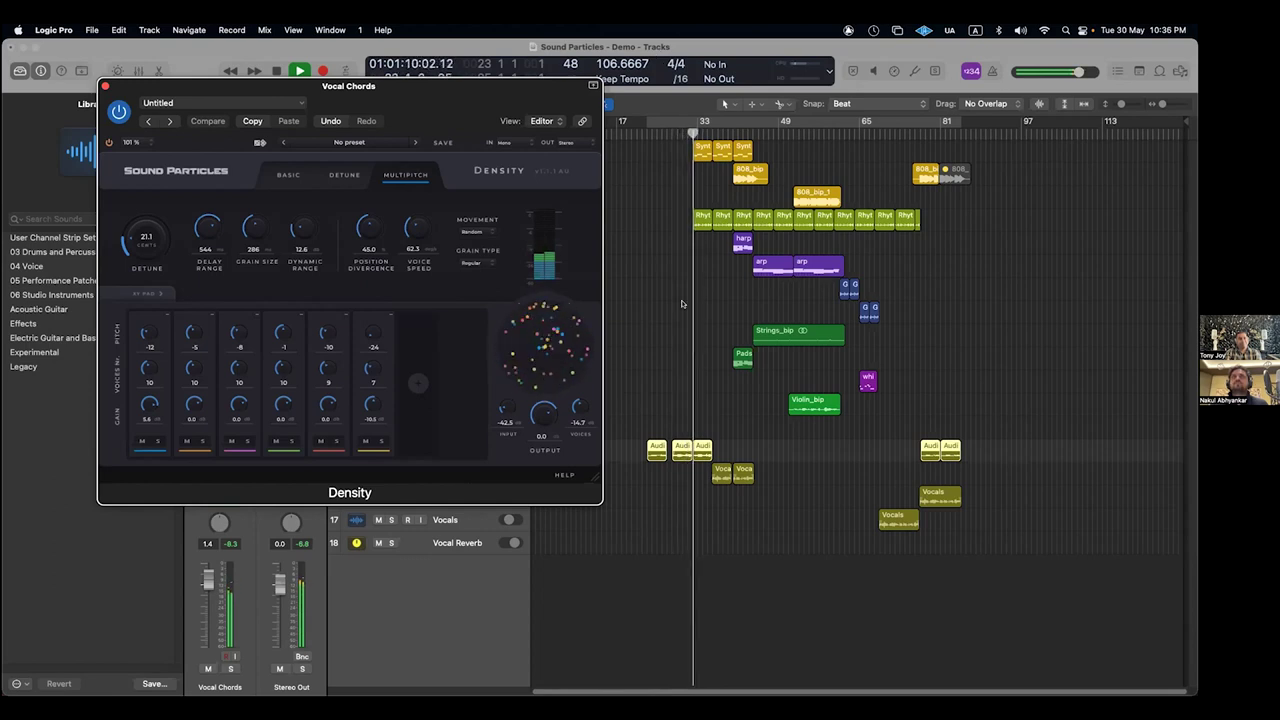
- Stop the playback and return the playhead to the start of the first Vocal Chords region at bar 23
left_click(703, 237)
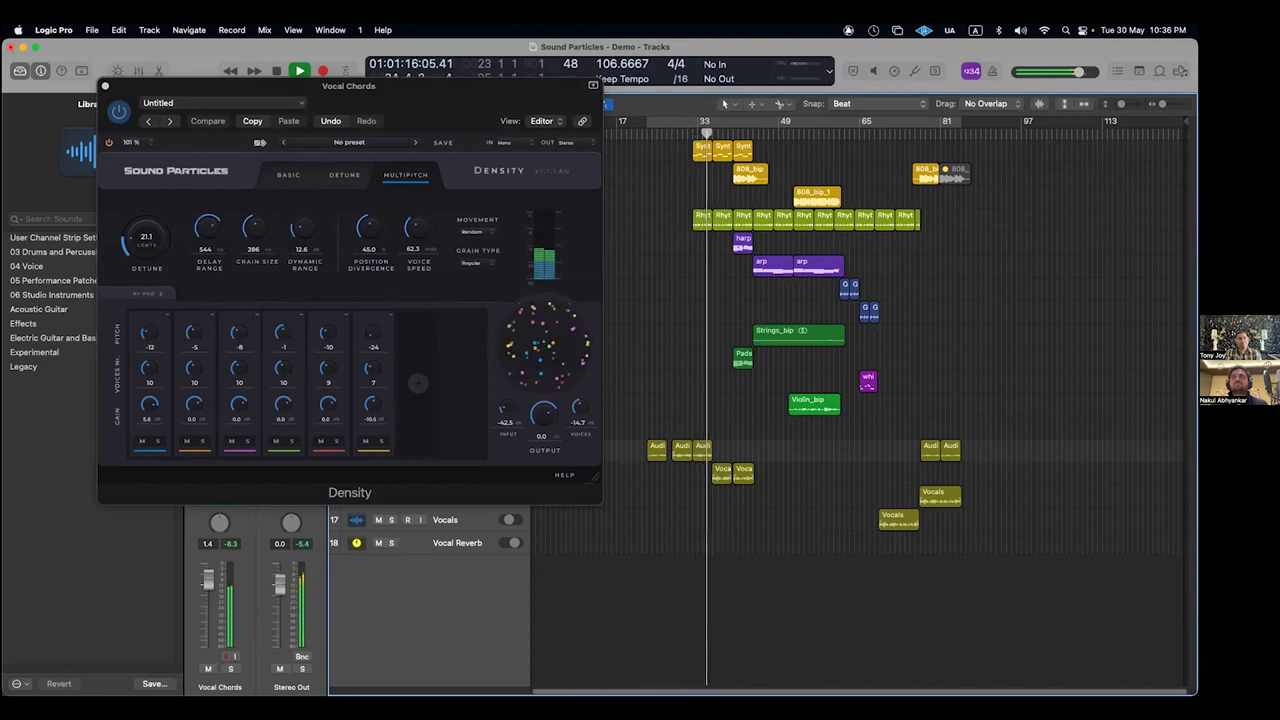
key("space")
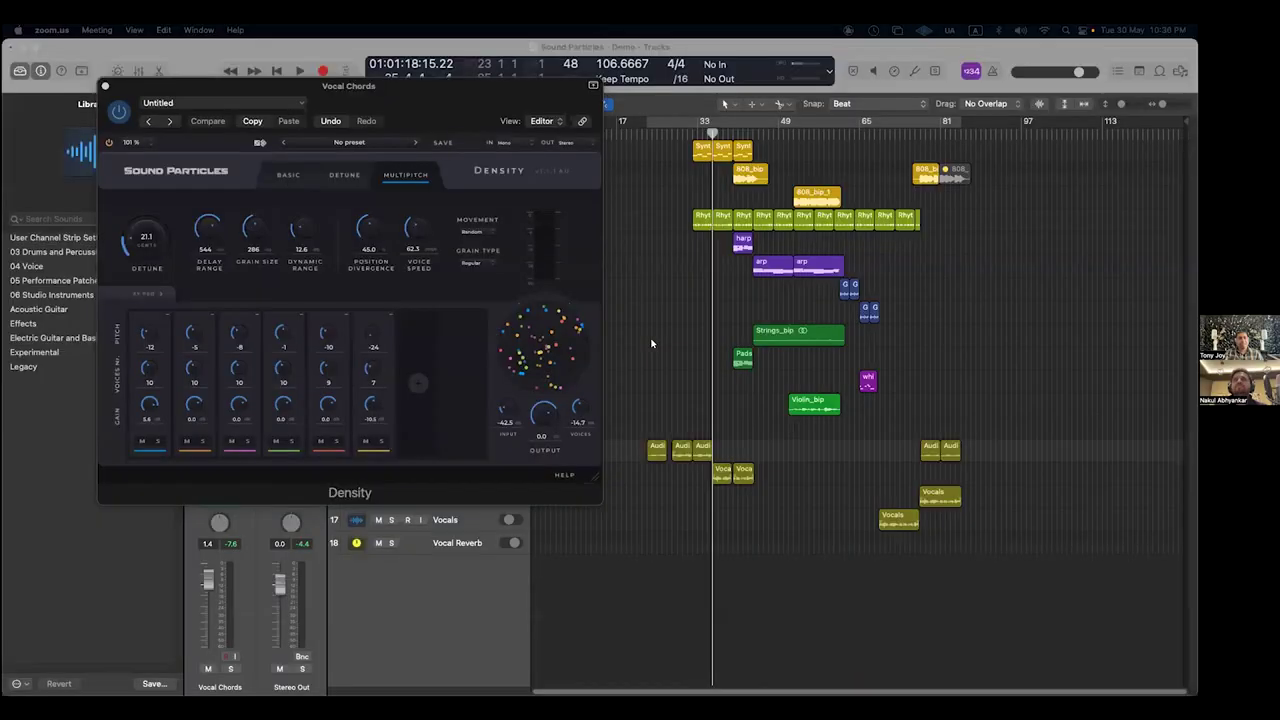
left_click(646, 133)
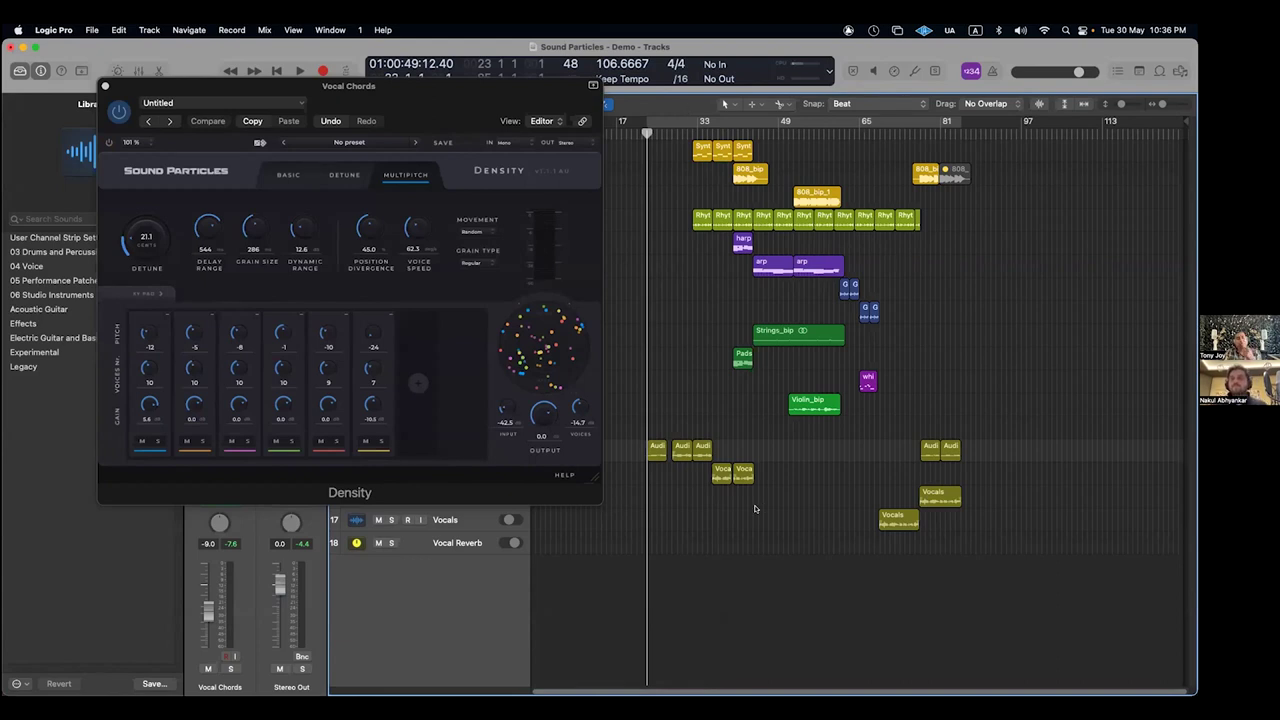
- Color the first region on the Vocal Chords track orange
left_click(664, 456)
key("alt+c")
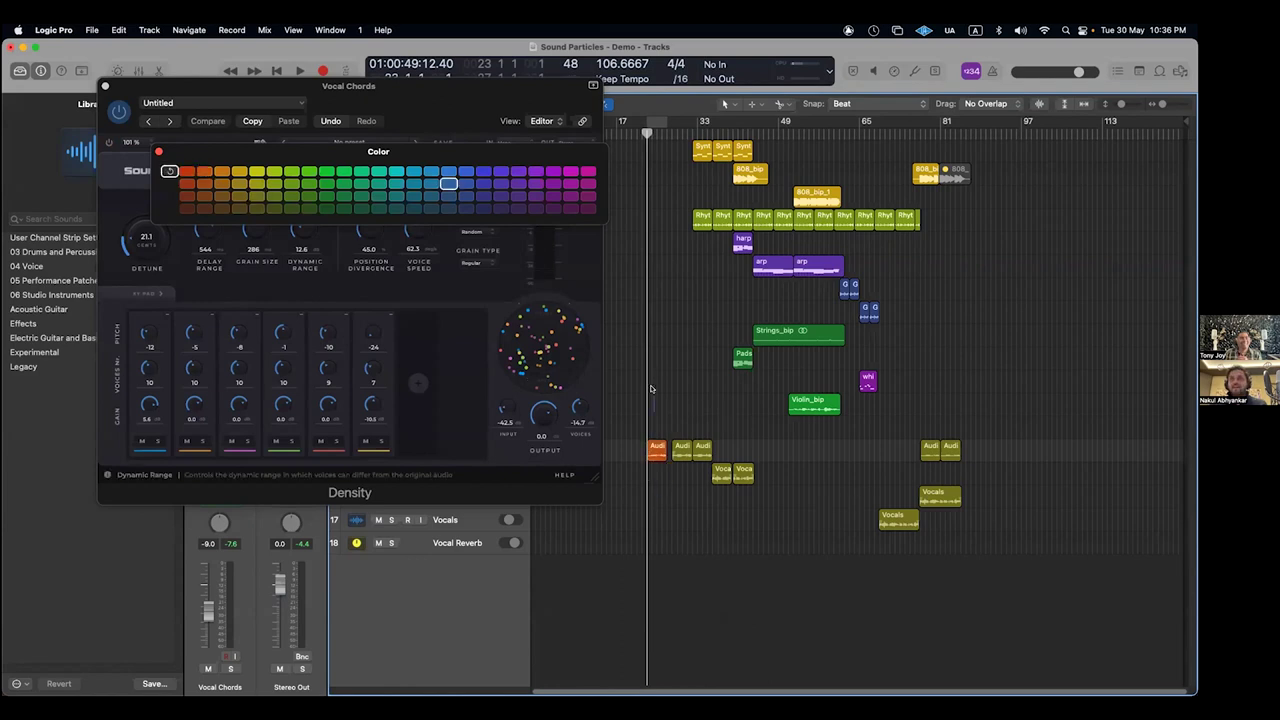
key("Escape")
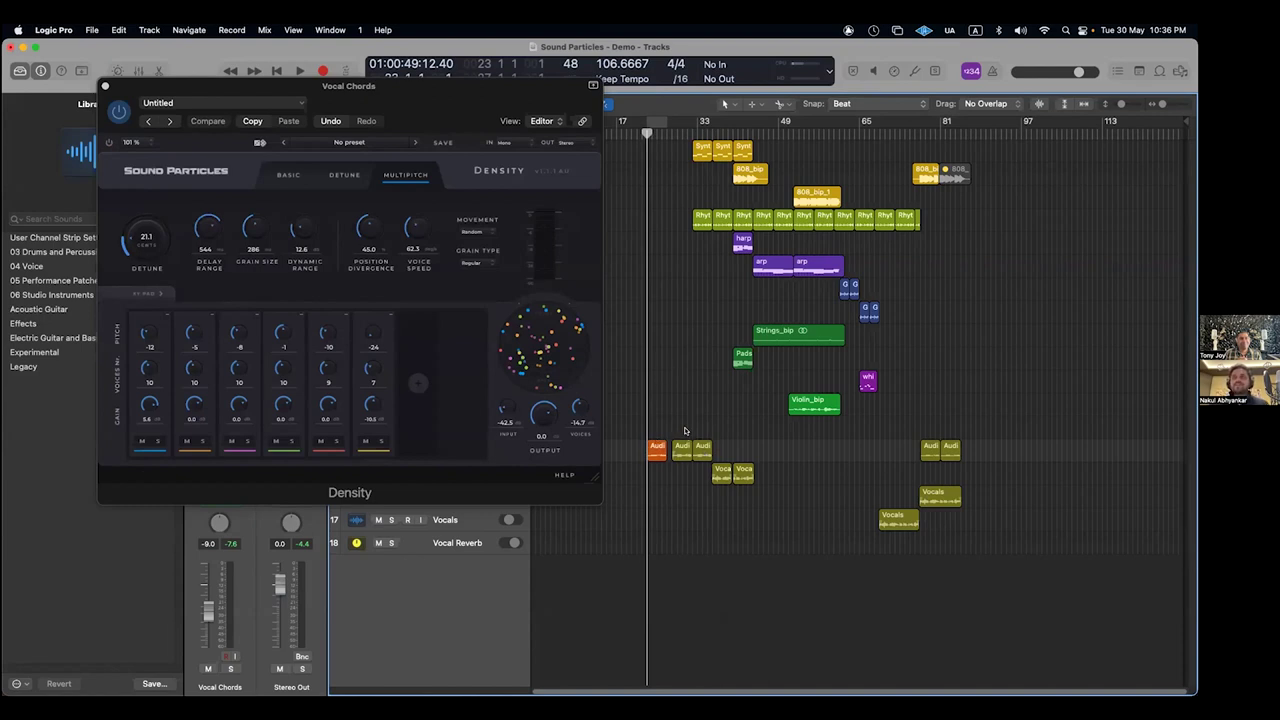
- Play the song from the beginning of the orange Vocal Chords region
left_click_drag(670, 131, 641, 145)
key("space")
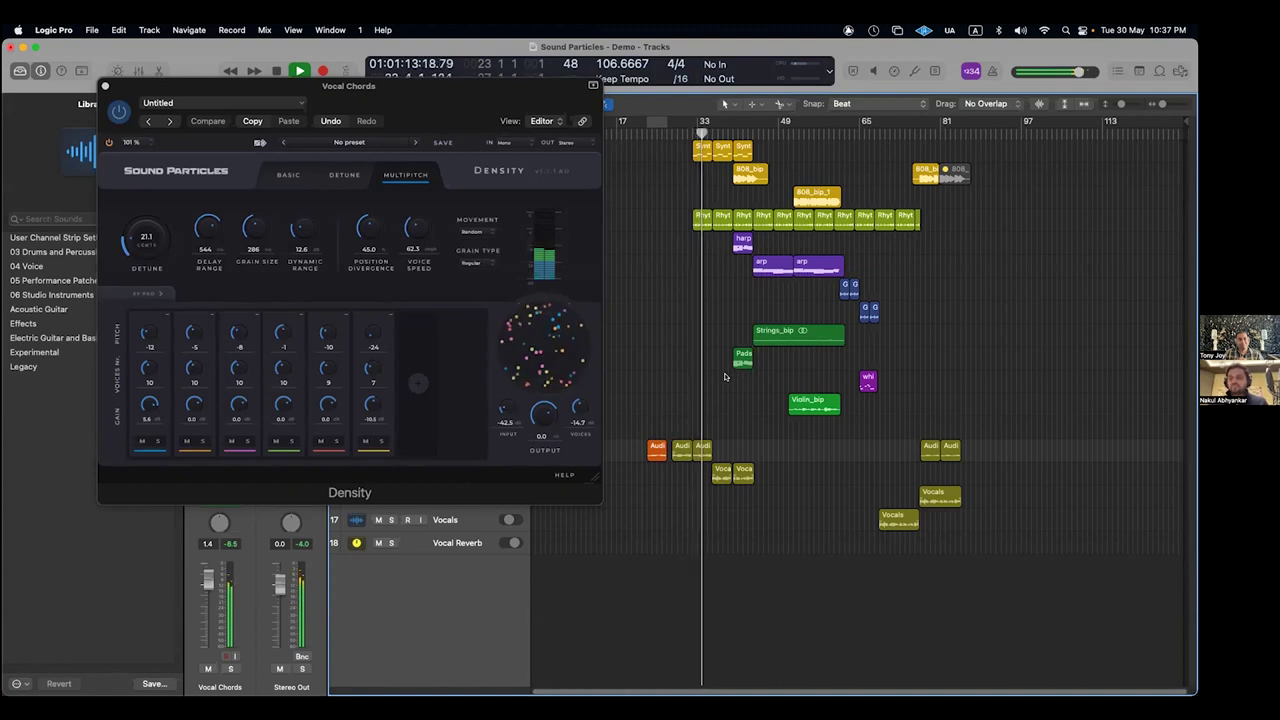
key("super+Right")
key("super+Right")
key("super+Left")
key("super+Left")
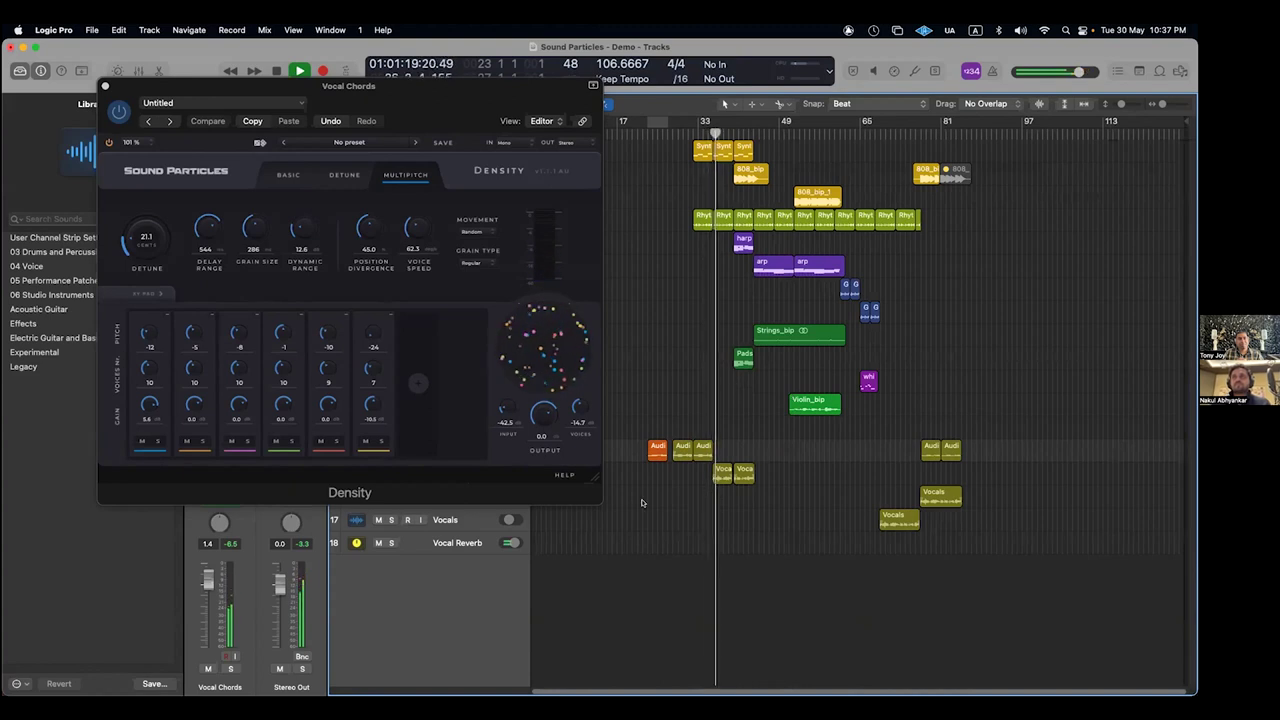
- Examine the BrightnessPanner effect on the Vocal Reverb track during playback, and close the open plug-in windows
left_click(470, 542)
left_click_drag(549, 109, 745, 101)
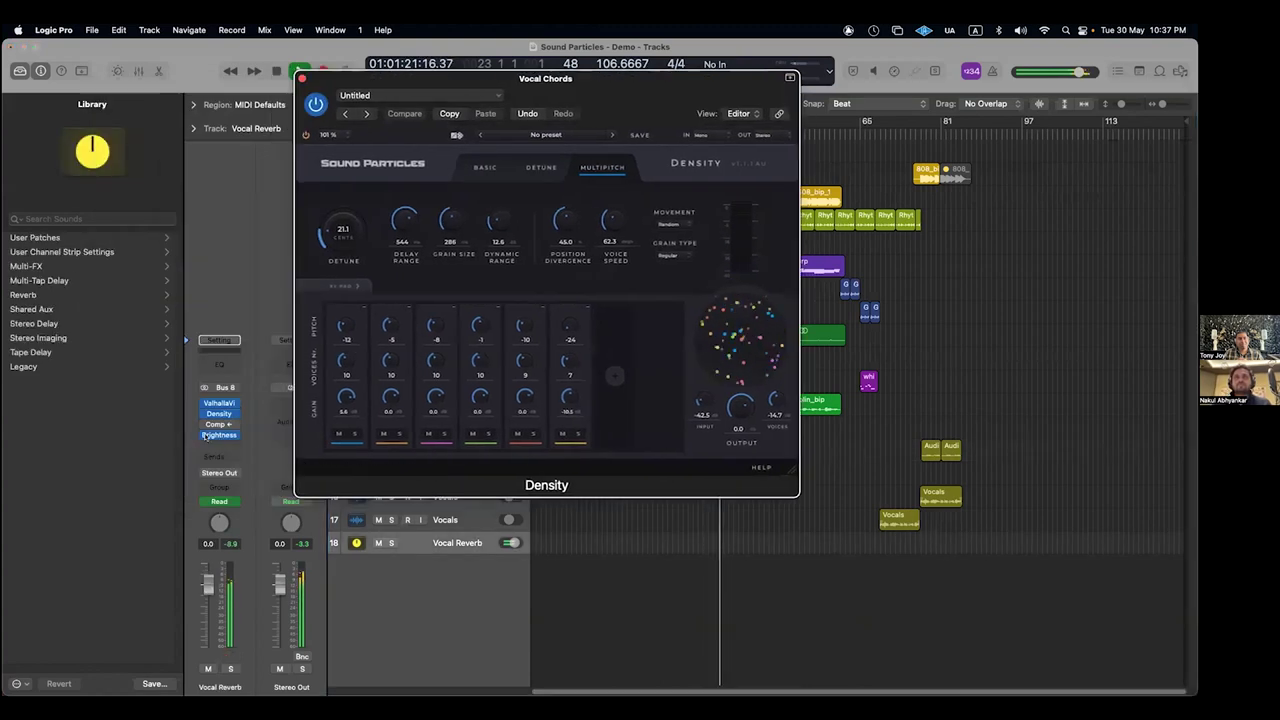
mouse_move(205, 436)
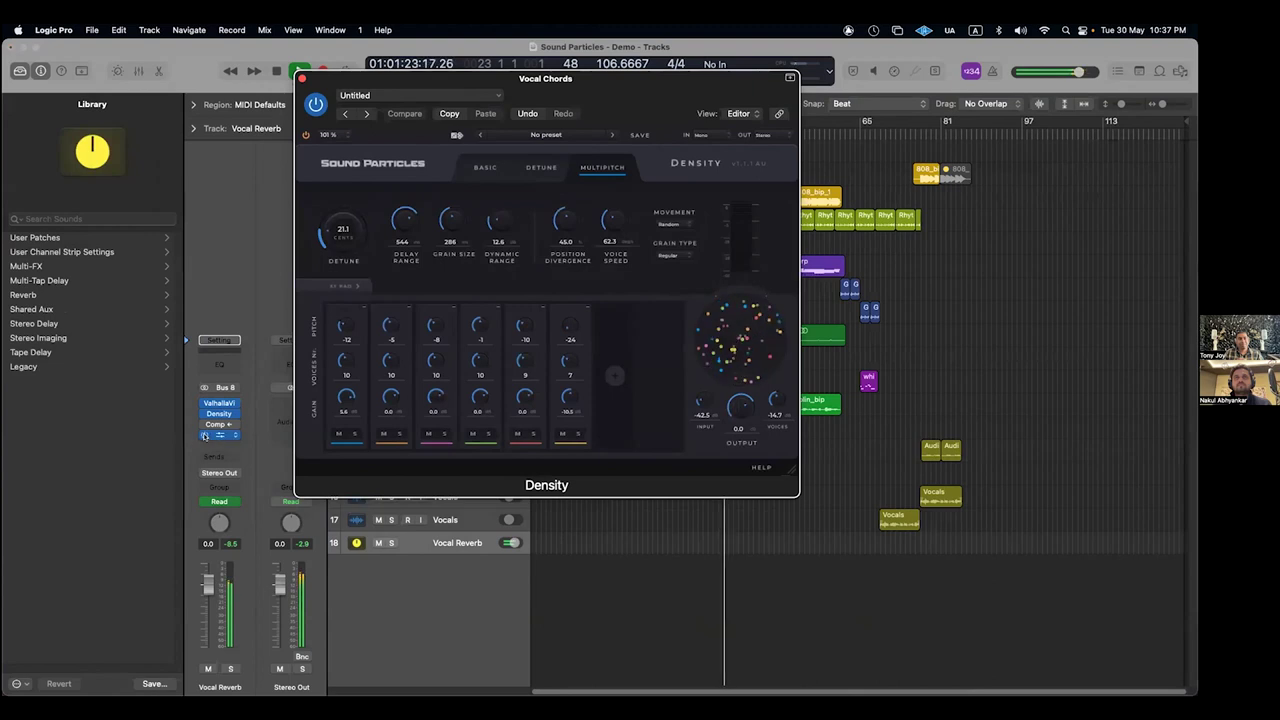
left_click(218, 435)
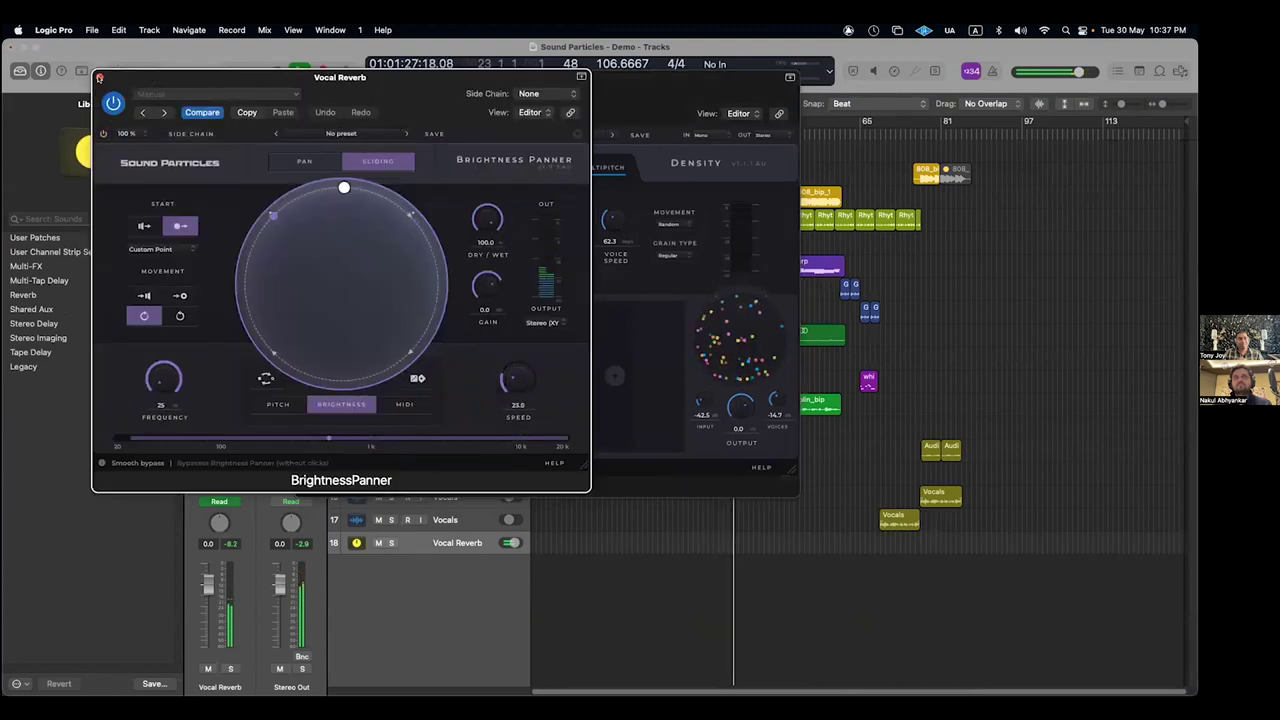
left_click(99, 77)
left_click(302, 77)
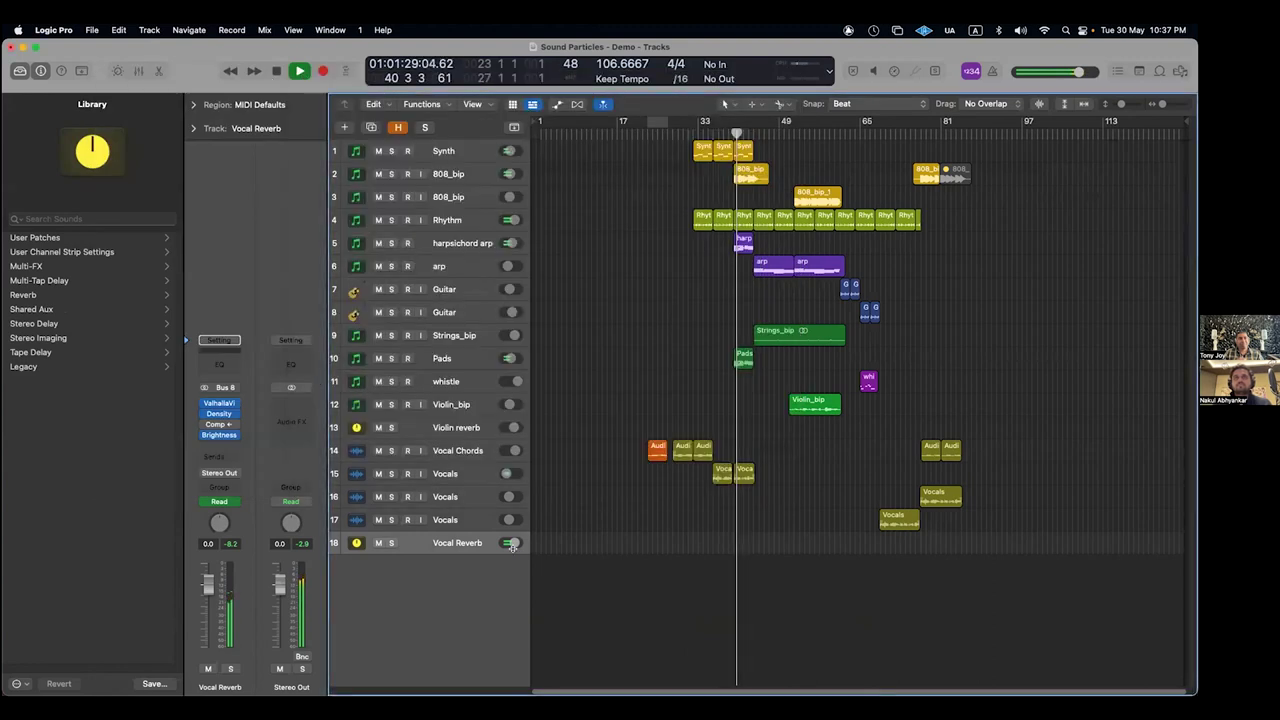
left_click(219, 434)
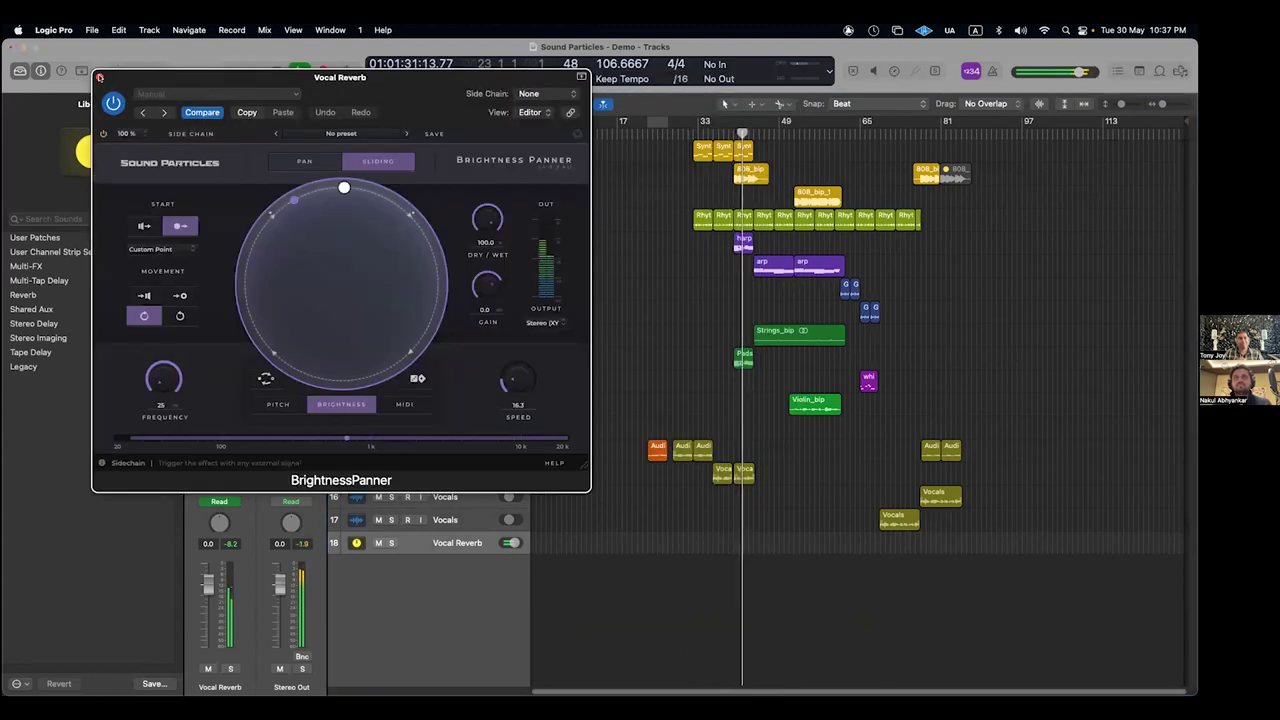
left_click(99, 77)
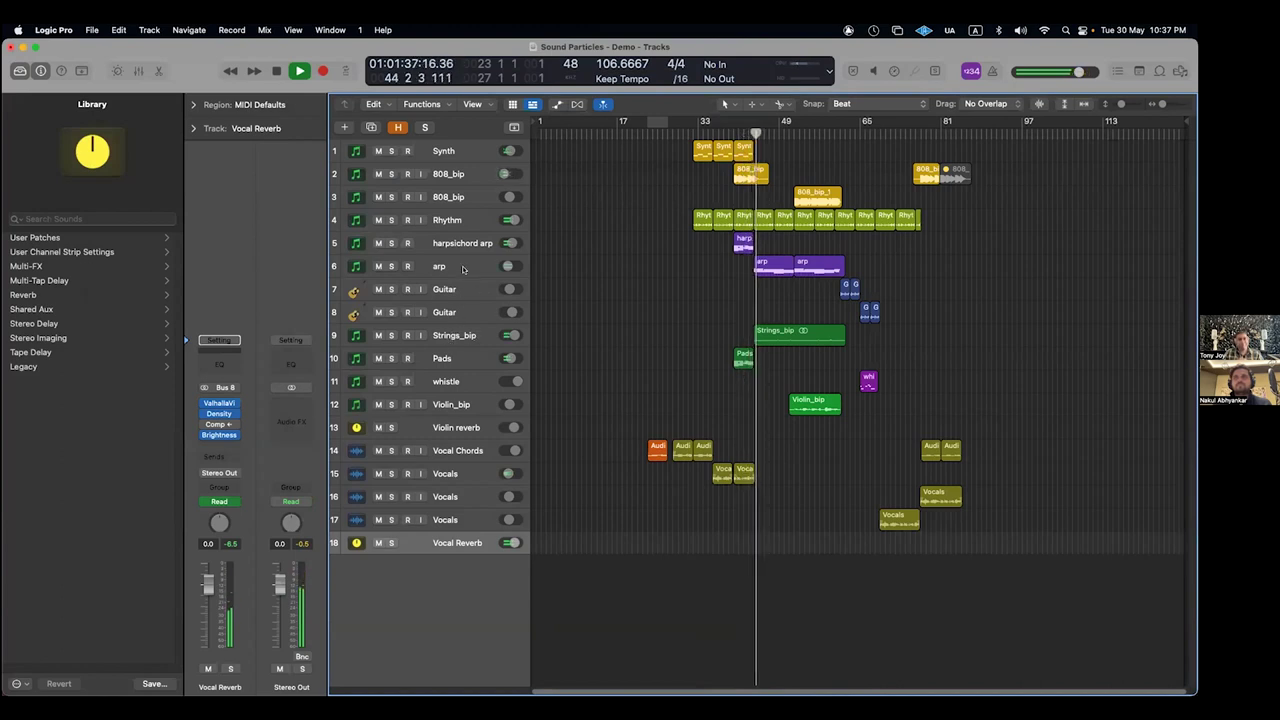
- Show the Density and AirMusic effects of the Strings_bip track together during playback, then close both plug-in windows
left_click(470, 336)
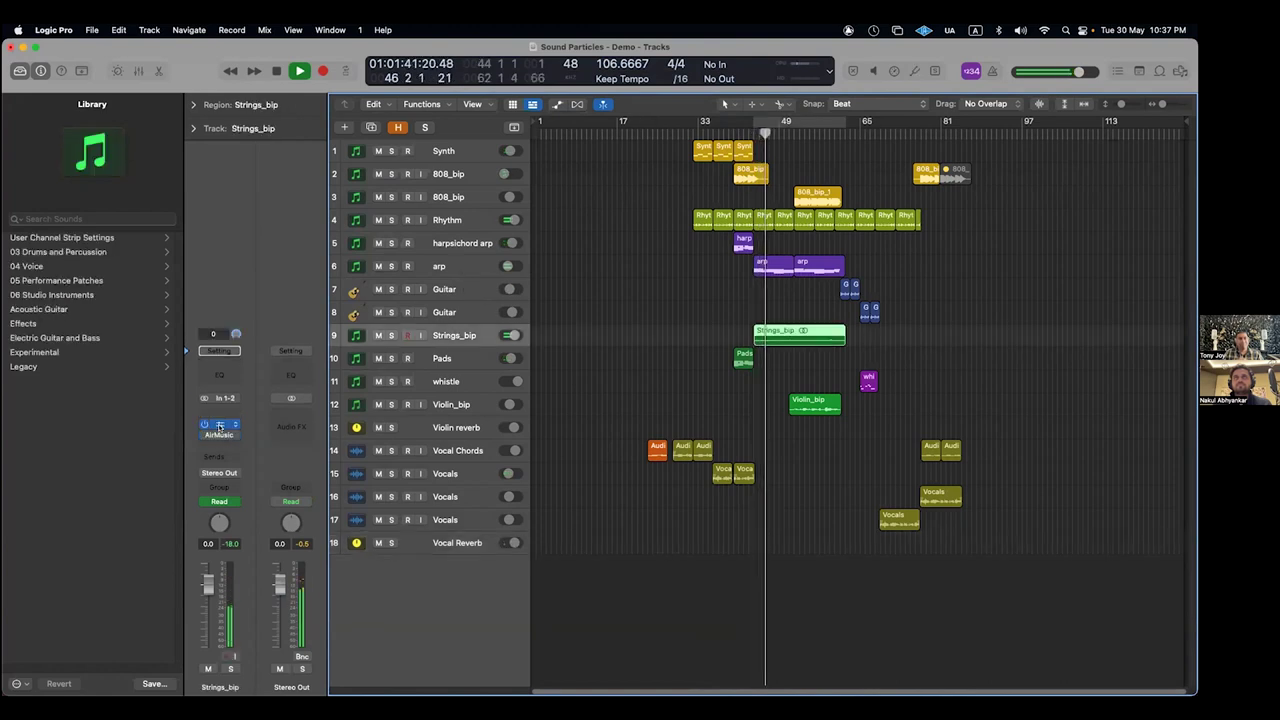
left_click(219, 426)
left_click_drag(459, 133, 671, 109)
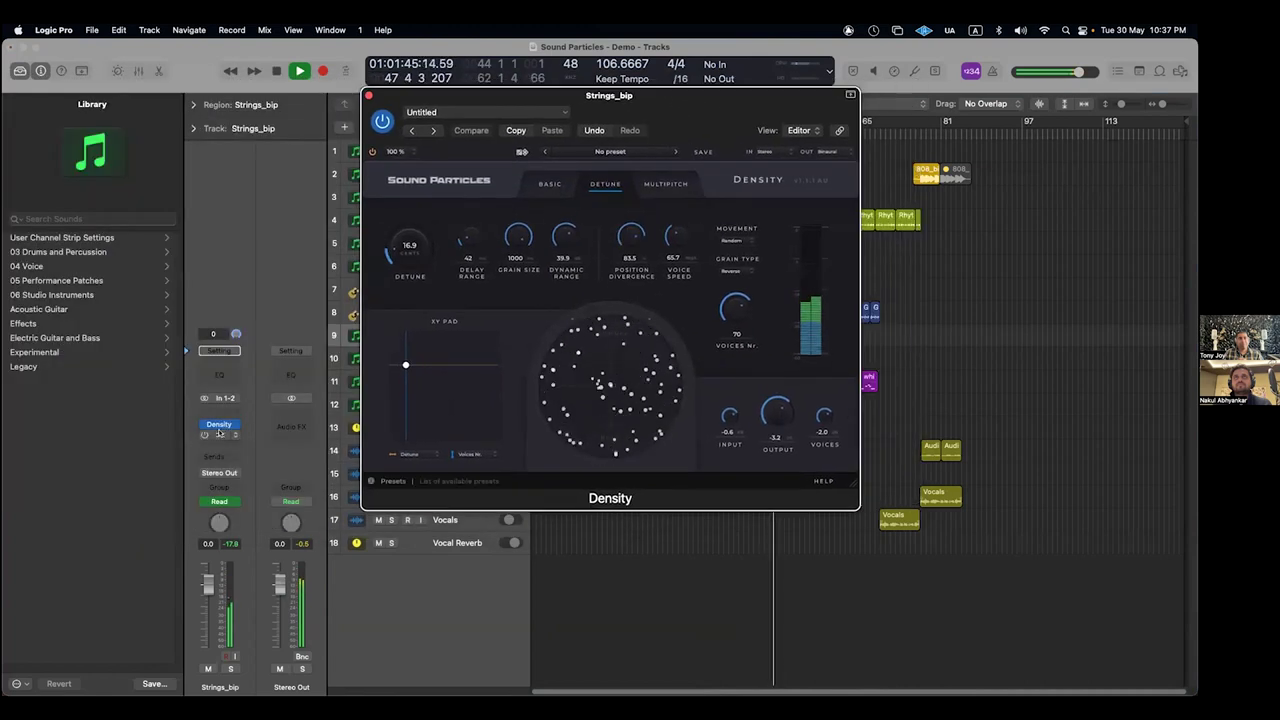
left_click(219, 435)
left_click_drag(395, 136, 235, 130)
left_click_drag(609, 95, 578, 305)
left_click_drag(386, 130, 344, 89)
left_click_drag(578, 306, 538, 342)
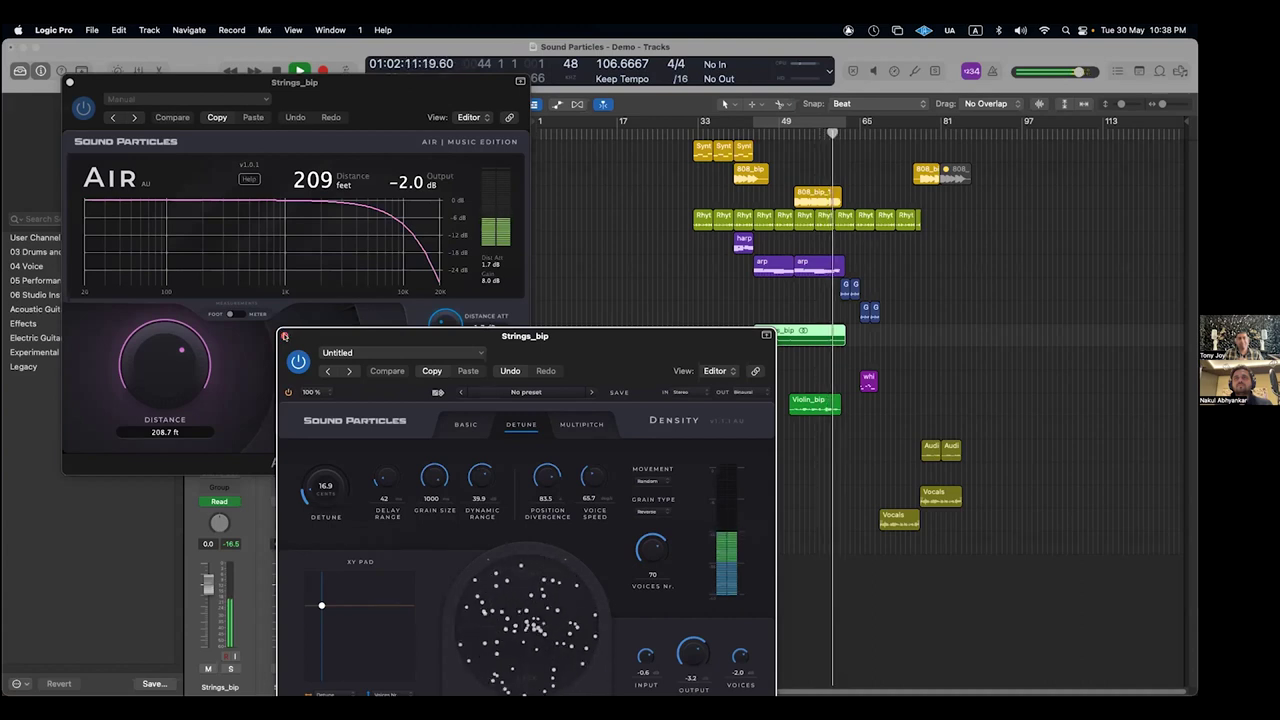
left_click(284, 336)
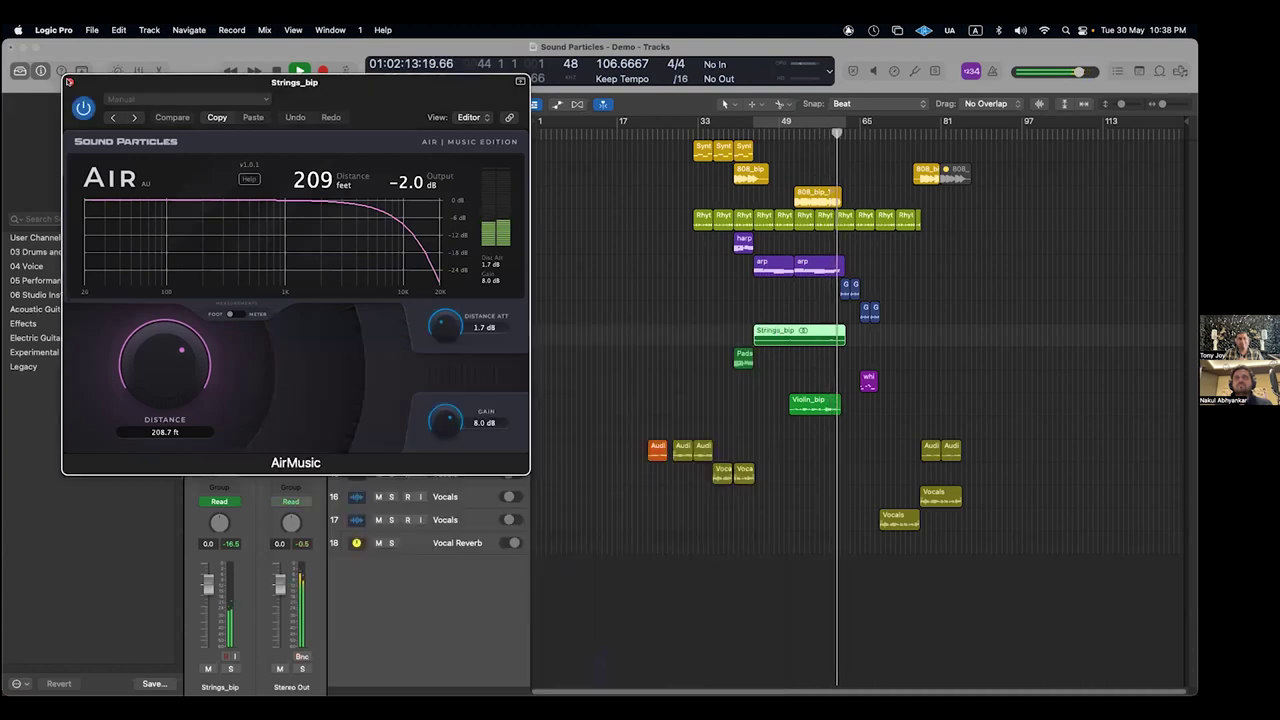
key("super+w")
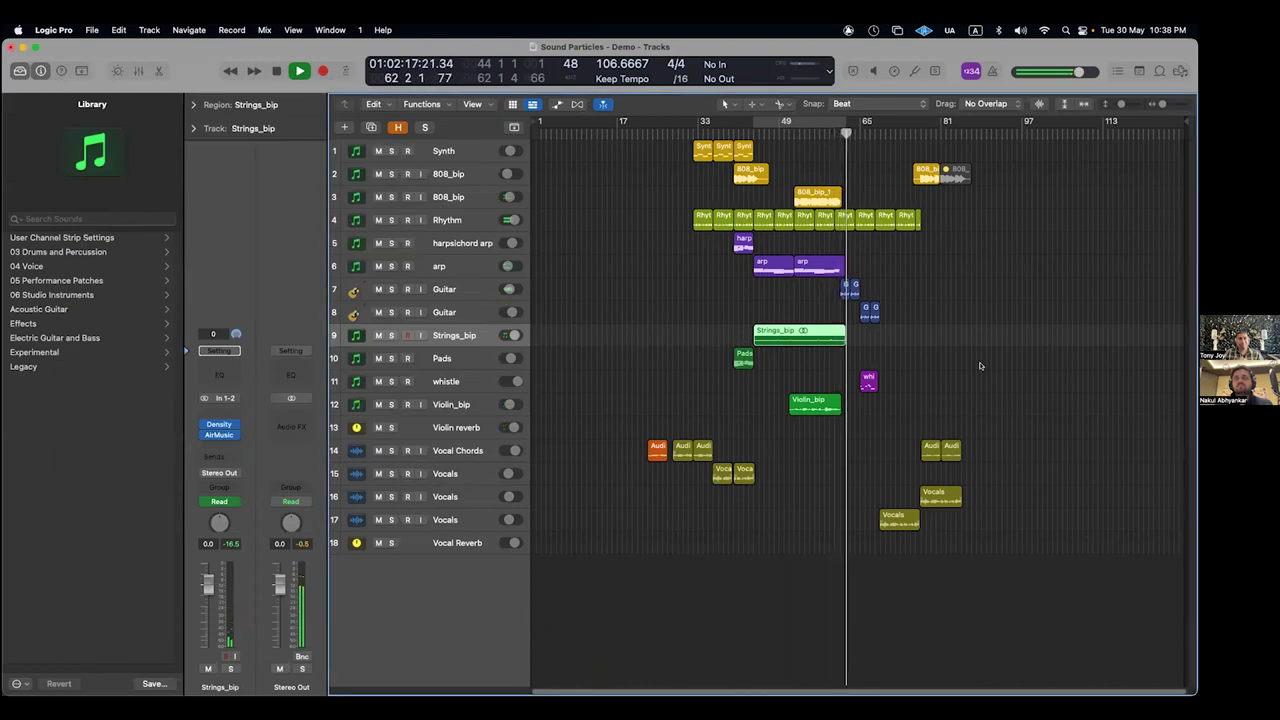
- Show the AirMusic and EnergyPanner effects of Guitar track 8 together during playback, then close both plug-in windows
left_click(447, 318)
key("v")
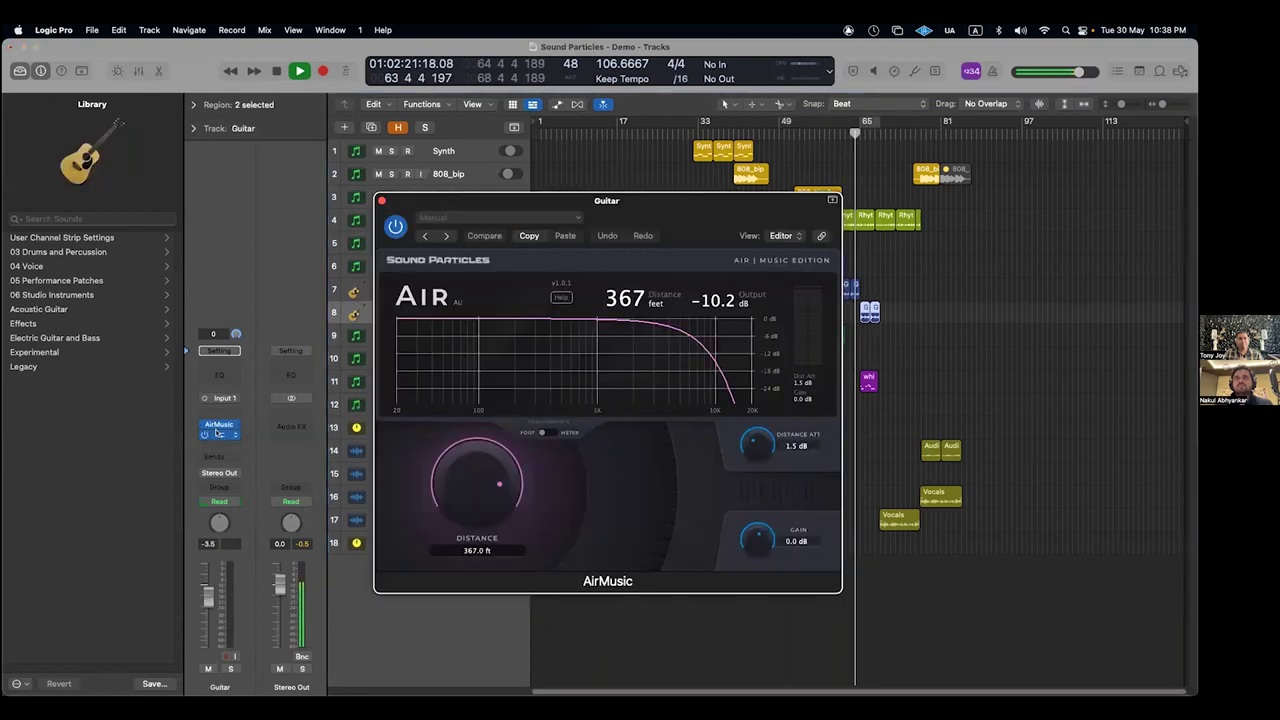
left_click_drag(478, 240, 198, 247)
left_click_drag(394, 209, 456, 236)
left_click_drag(294, 220, 232, 89)
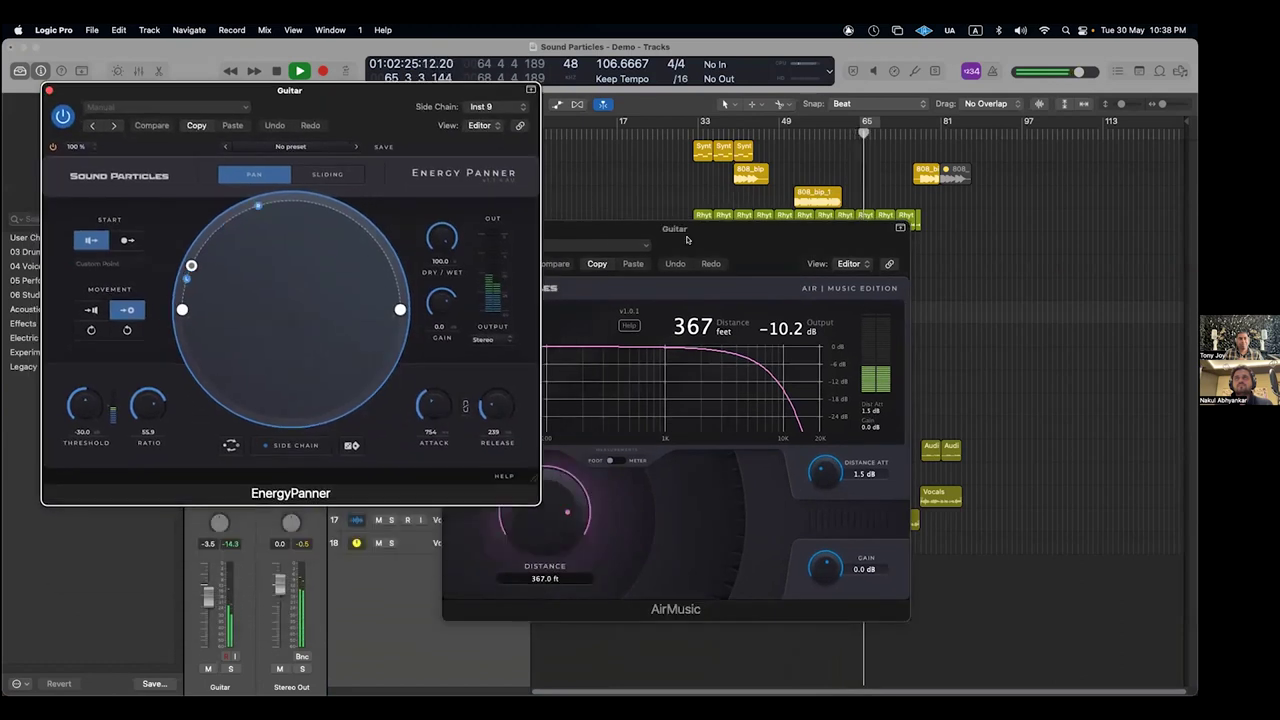
left_click_drag(763, 238, 538, 286)
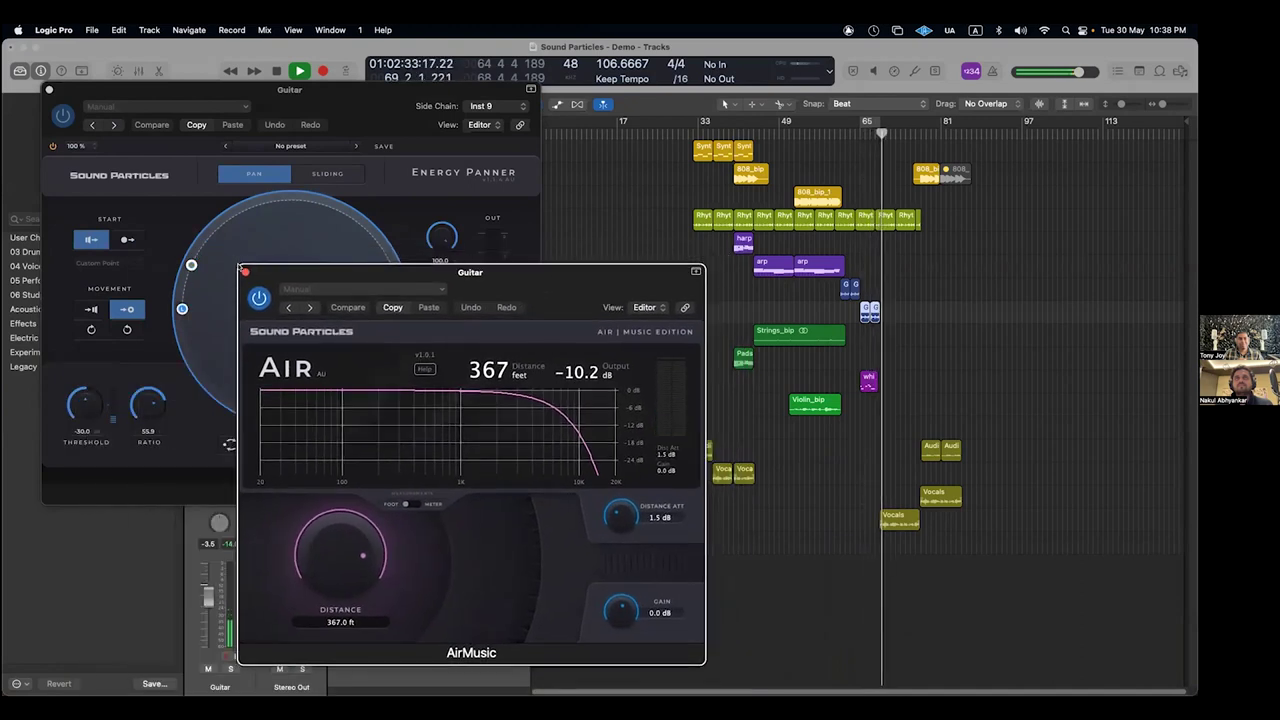
left_click(245, 272)
left_click(47, 89)
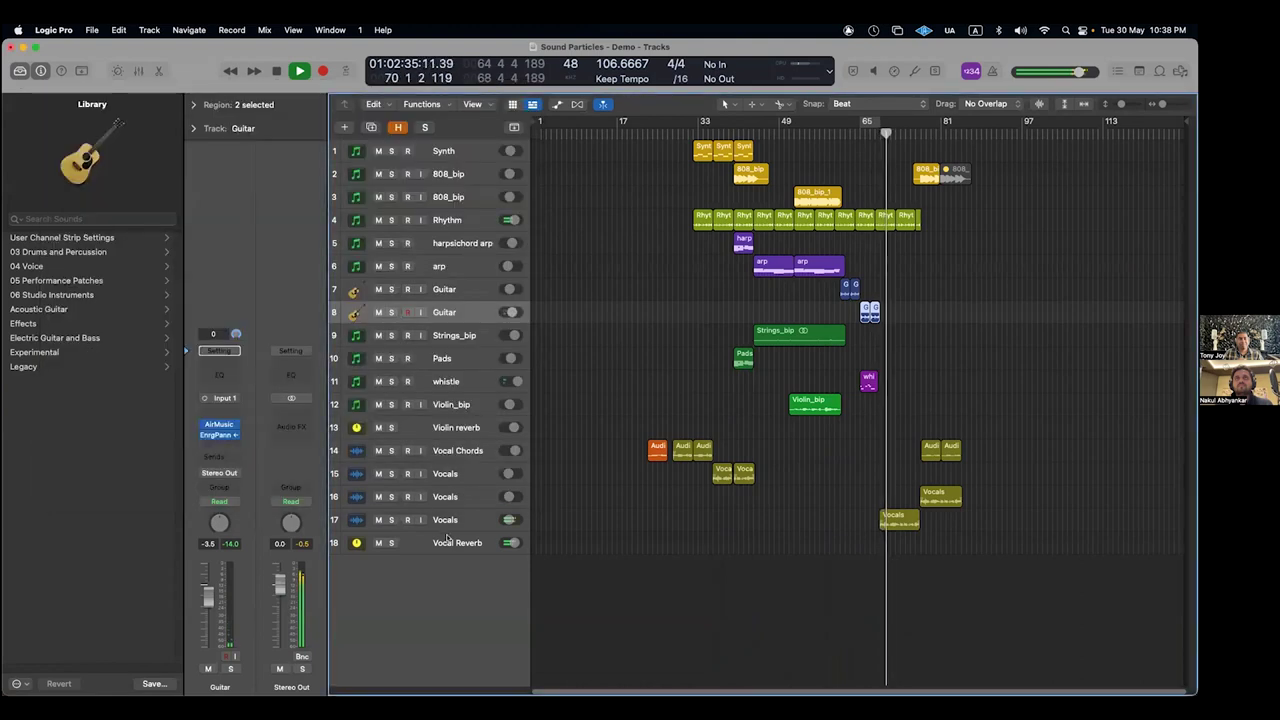
- Display the BrightnessPanner settings on the Vocal Reverb track while the vocal section plays
left_click(448, 543)
left_click(219, 434)
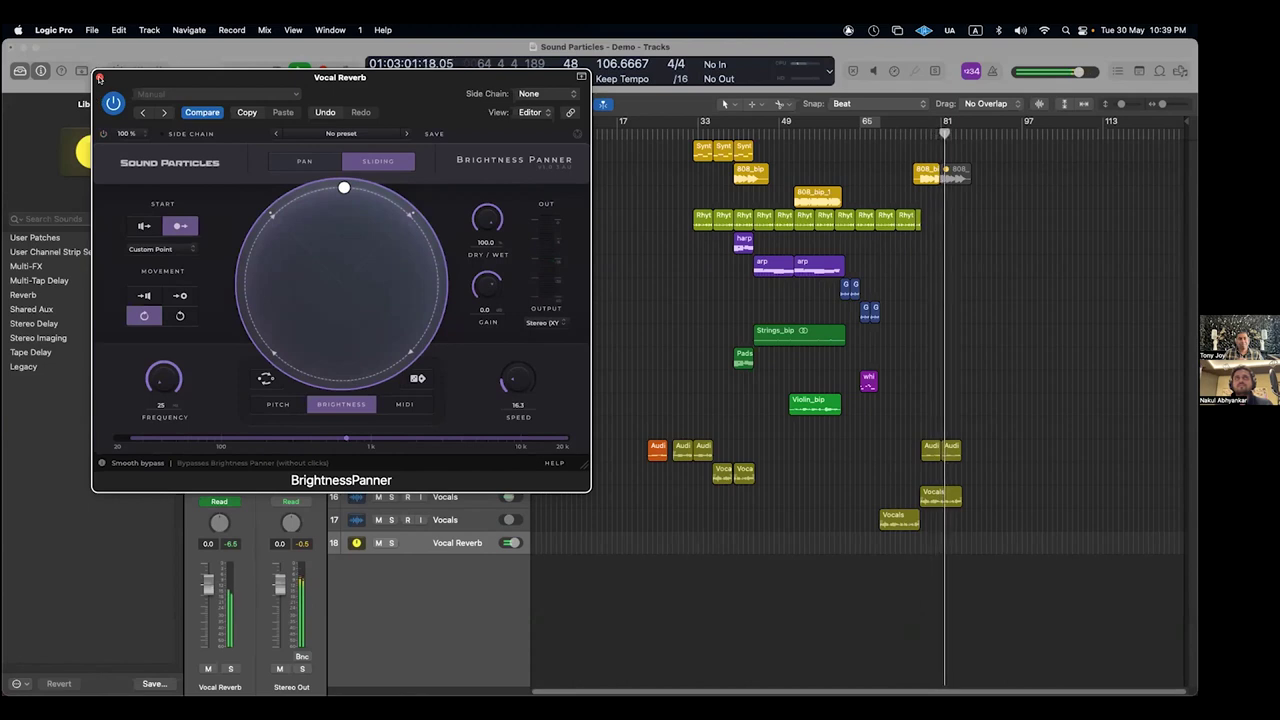
left_click_drag(105, 78, 259, 140)
- View the Density effect on the Vocal Chords track, stop the playback and close the plug-in window
left_click(361, 450)
left_click(219, 413)
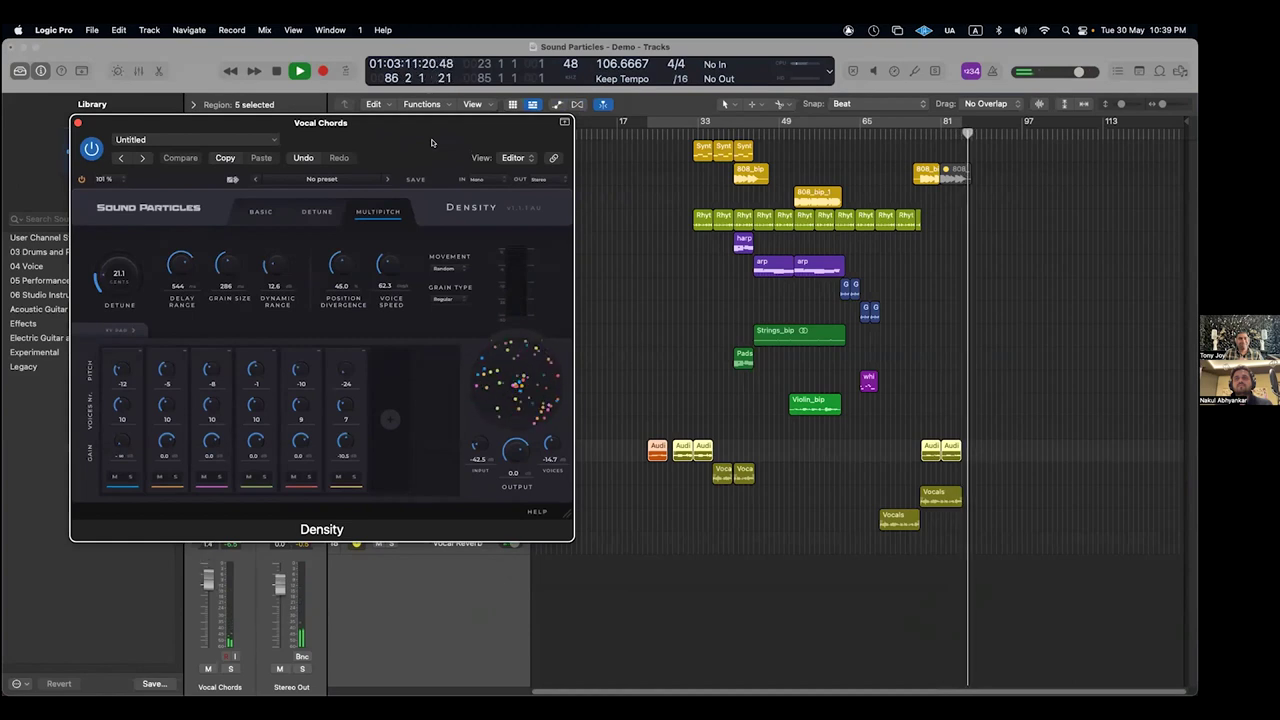
left_click(1074, 318)
key("space")
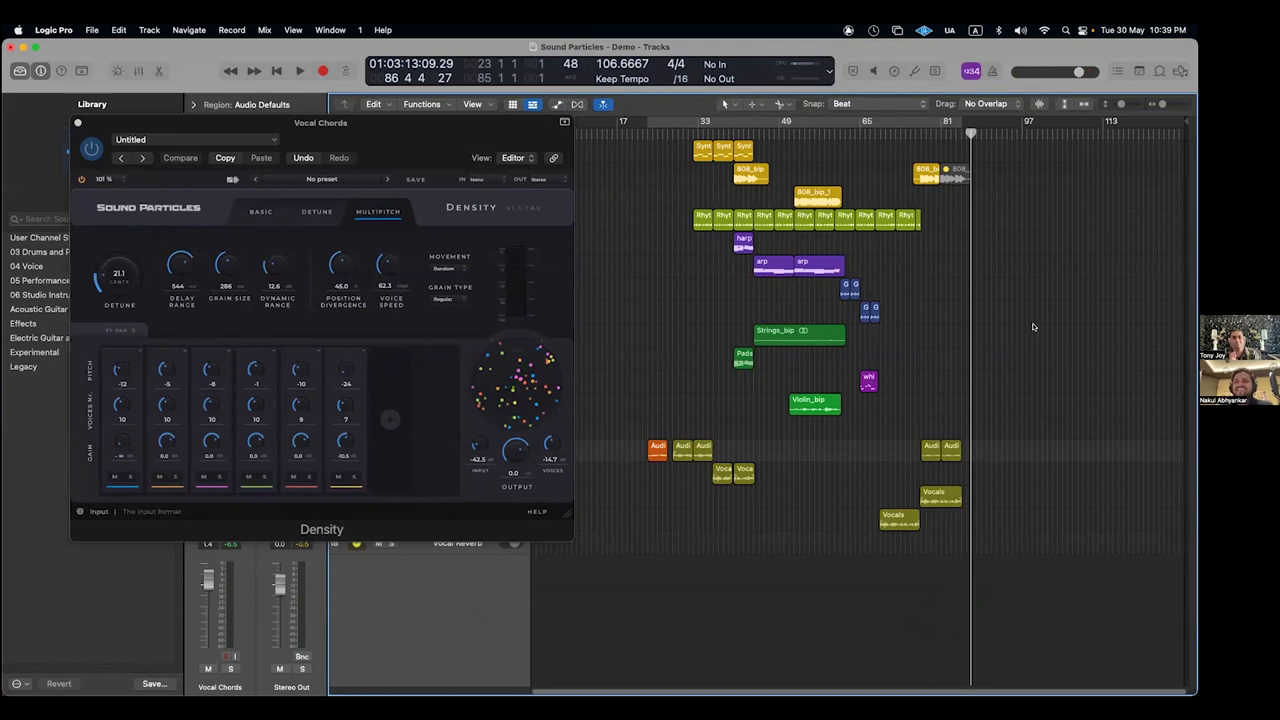
left_click(78, 121)
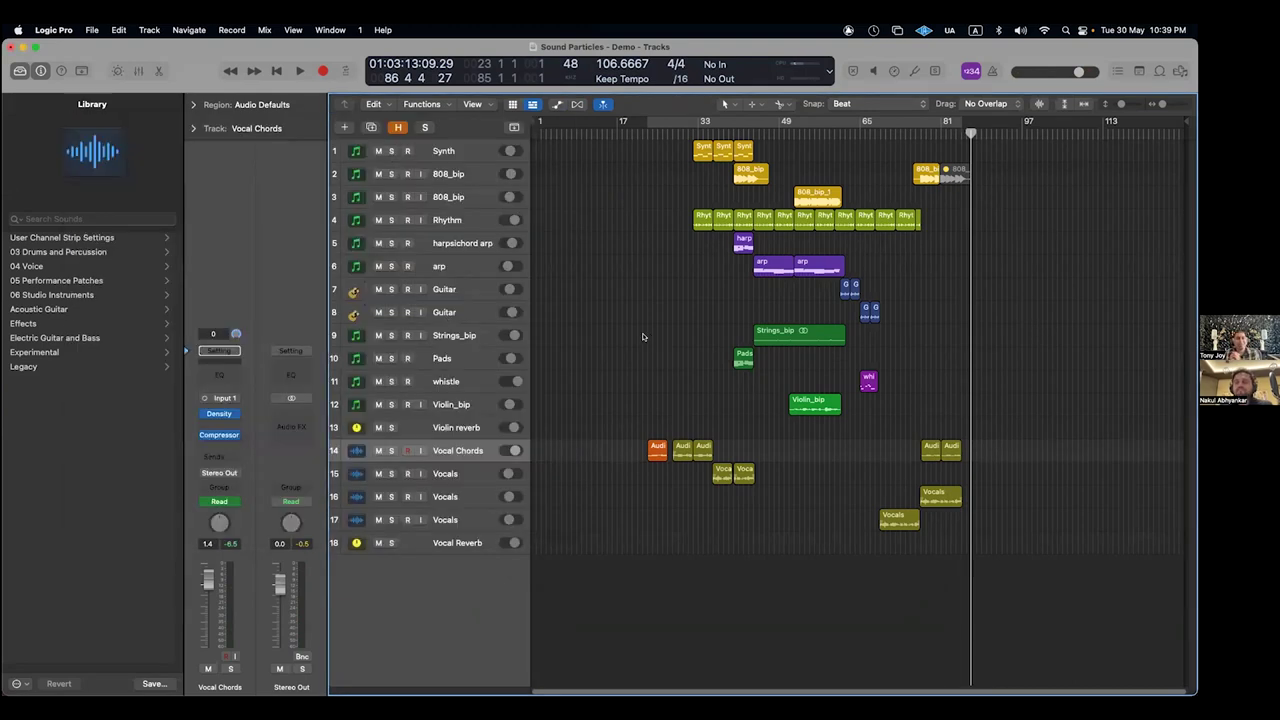
- Select the Vocal Chords track and place the playhead at bar 23, where its orange region begins
left_click(643, 132)
left_click_drag(643, 132, 645, 132)
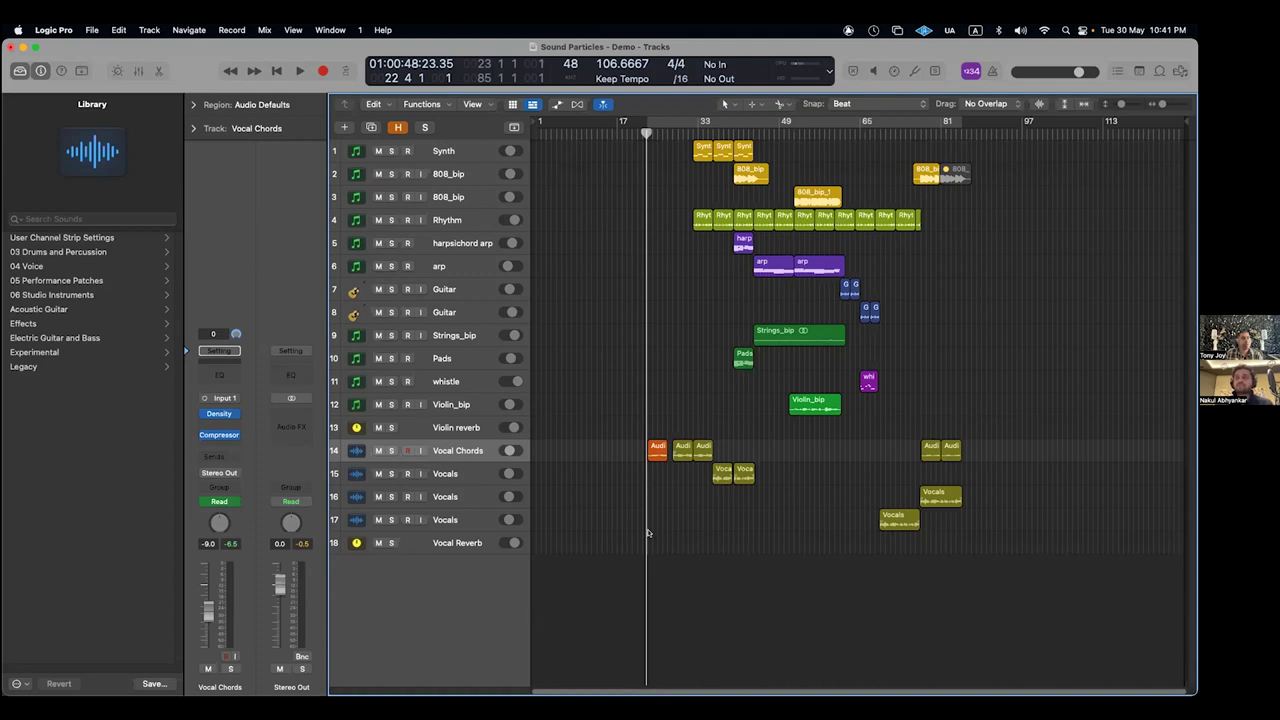
left_click(466, 451)
left_click(686, 401)
key("super+Right")
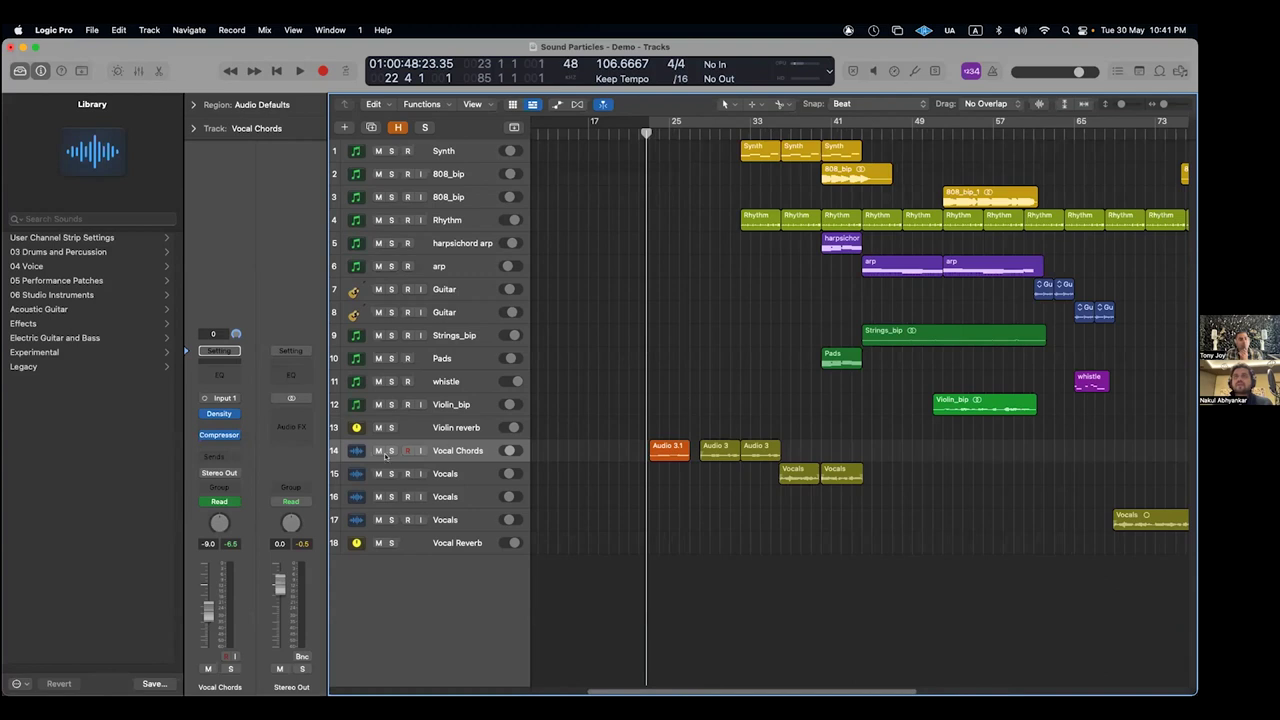
left_click(466, 448)
left_click(648, 134)
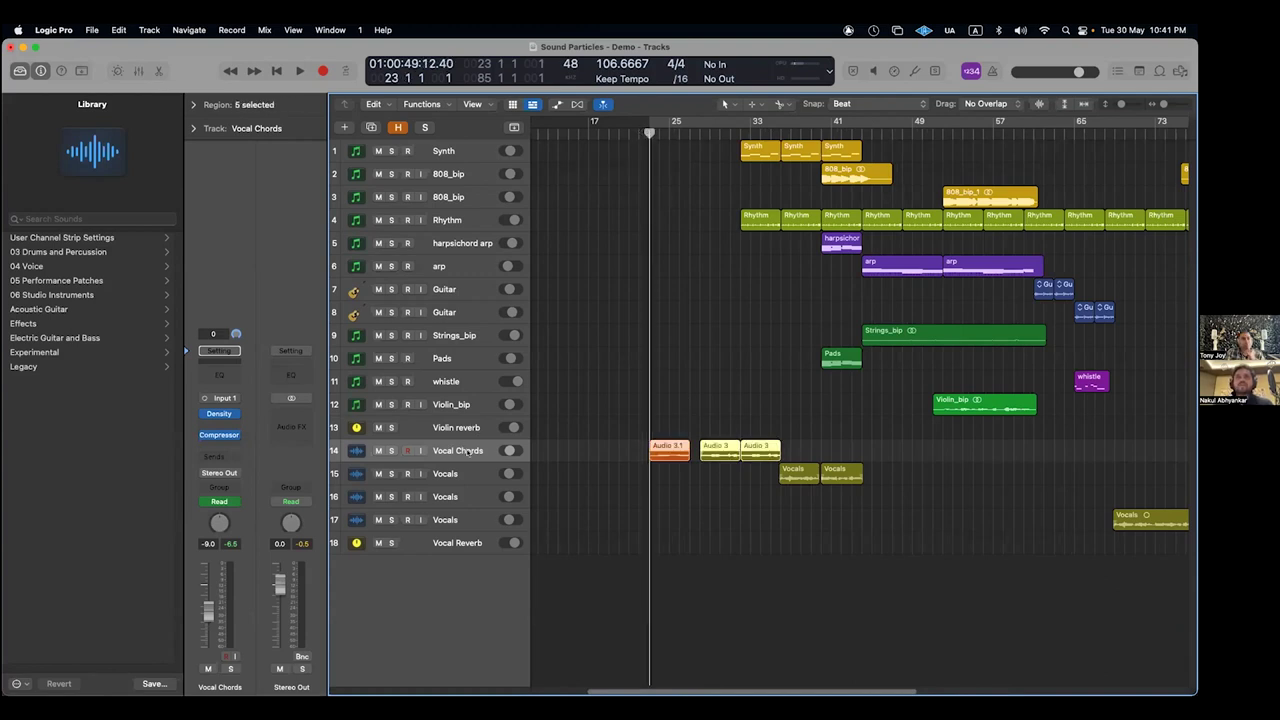
- Solo the Vocal Chords track, play its orange region and stop before the second region
left_click(391, 450)
key("space")
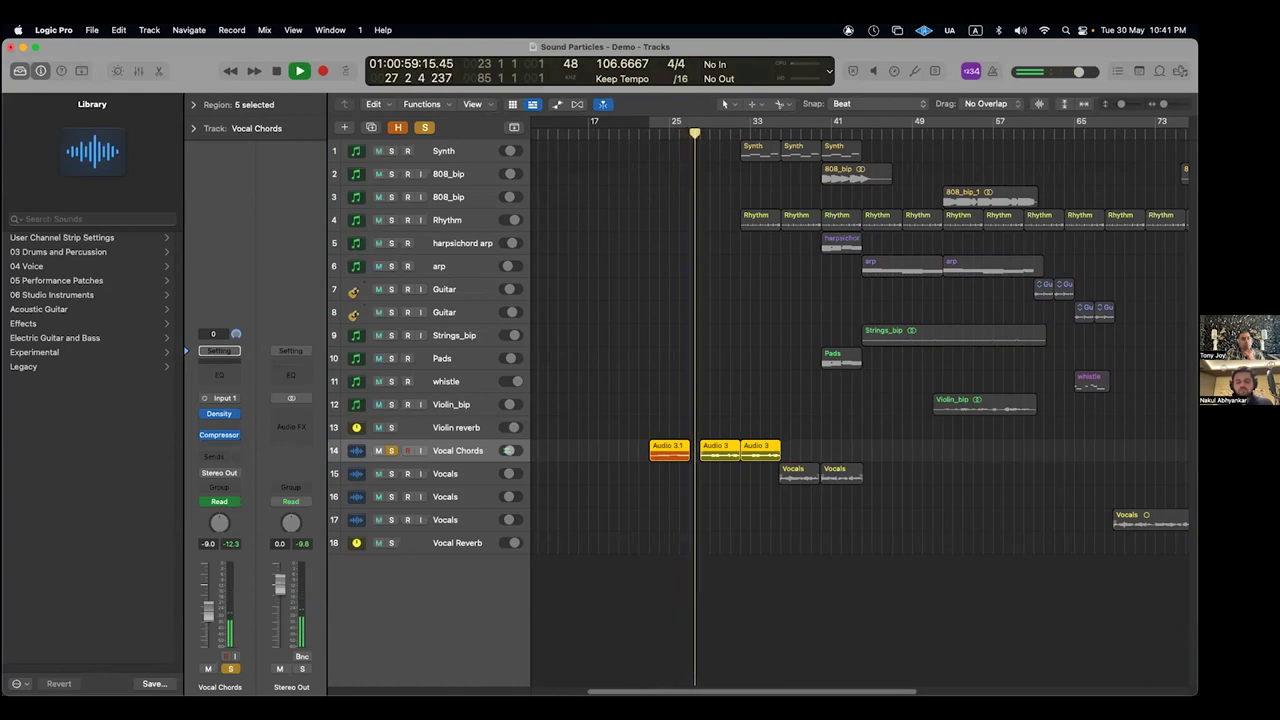
left_click(841, 566)
key("space")
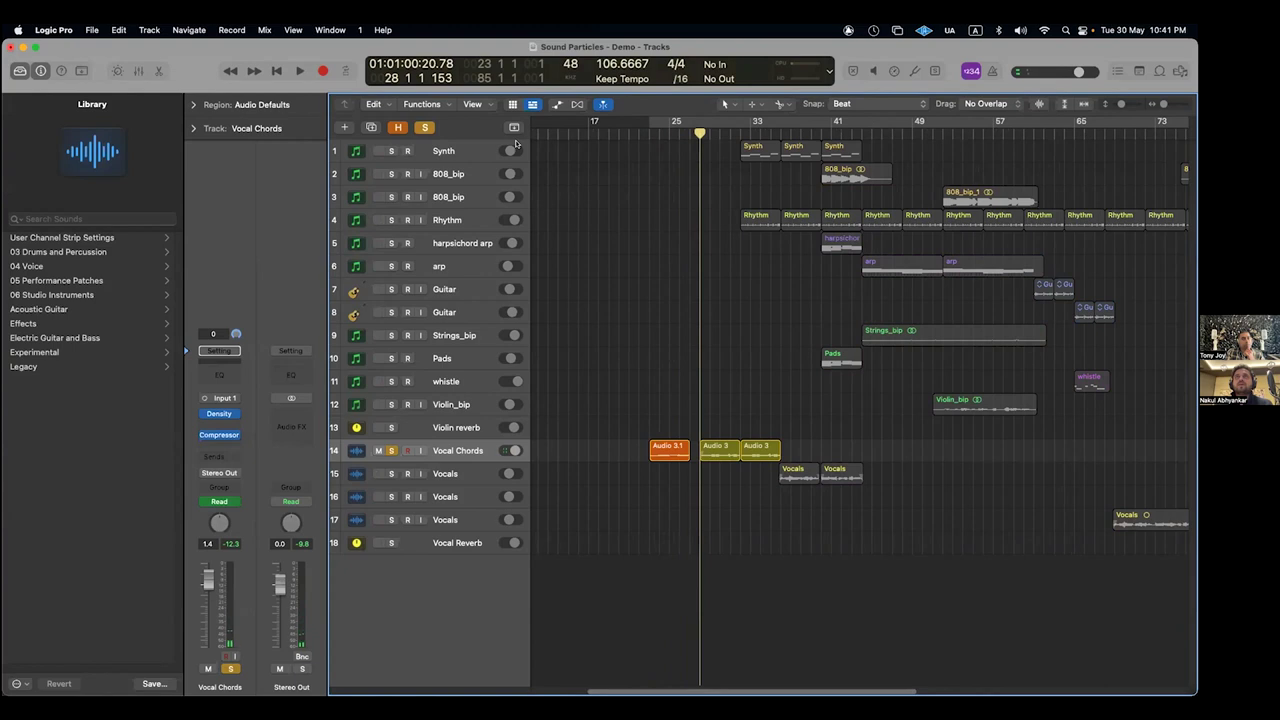
- Place the playhead just before the second Vocal Chords region and open the track's Density effect
left_click(608, 477)
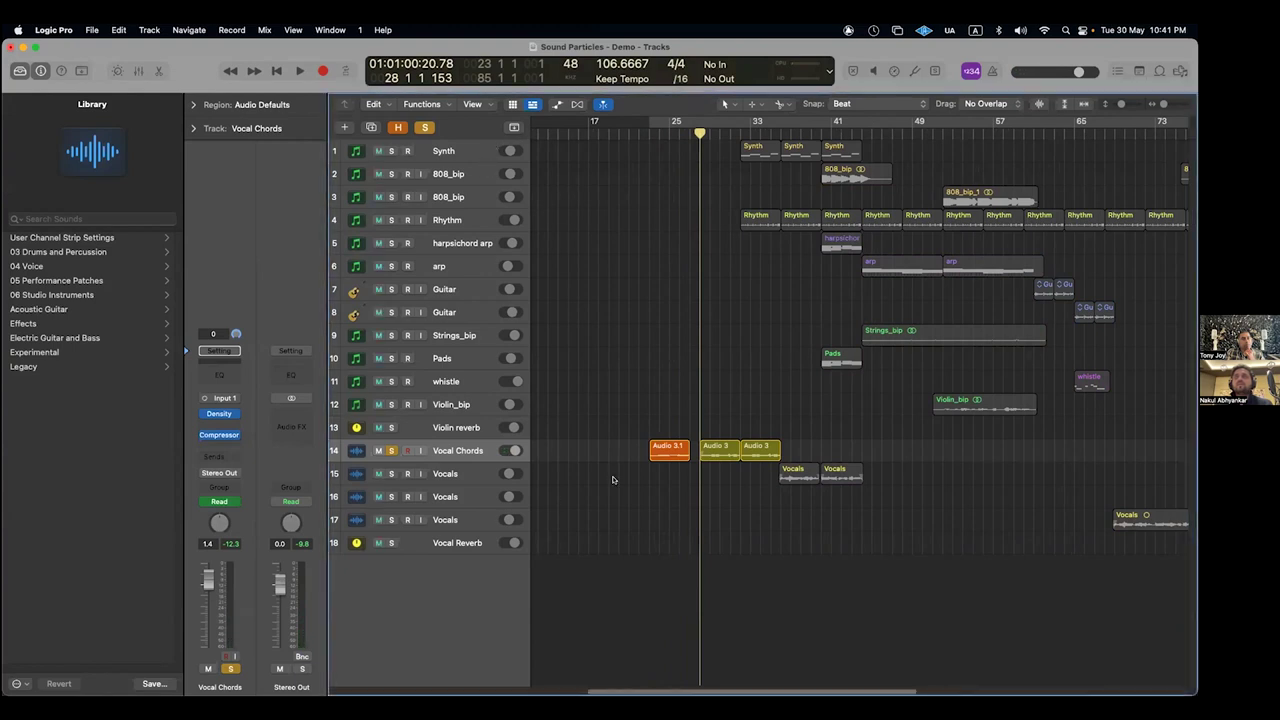
mouse_move(688, 130)
left_mouse_down()
mouse_move(650, 128)
mouse_move(697, 130)
left_mouse_up()
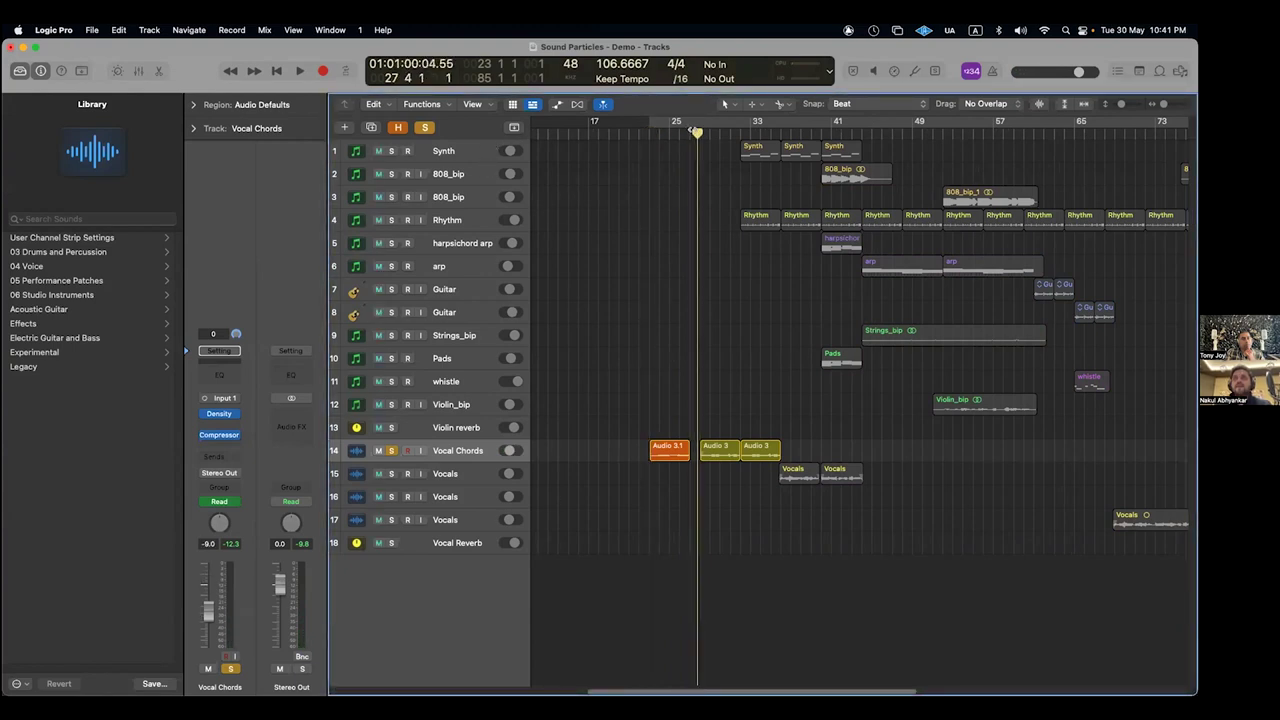
left_click(230, 414)
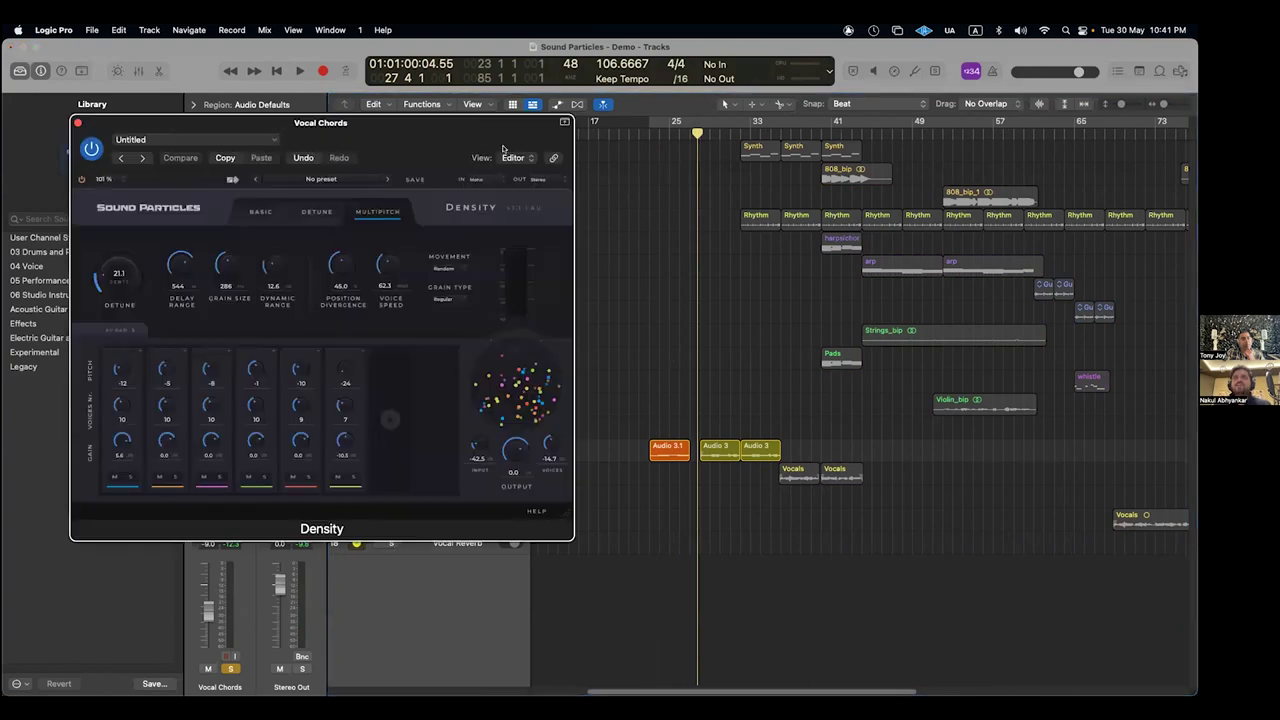
left_click(765, 688)
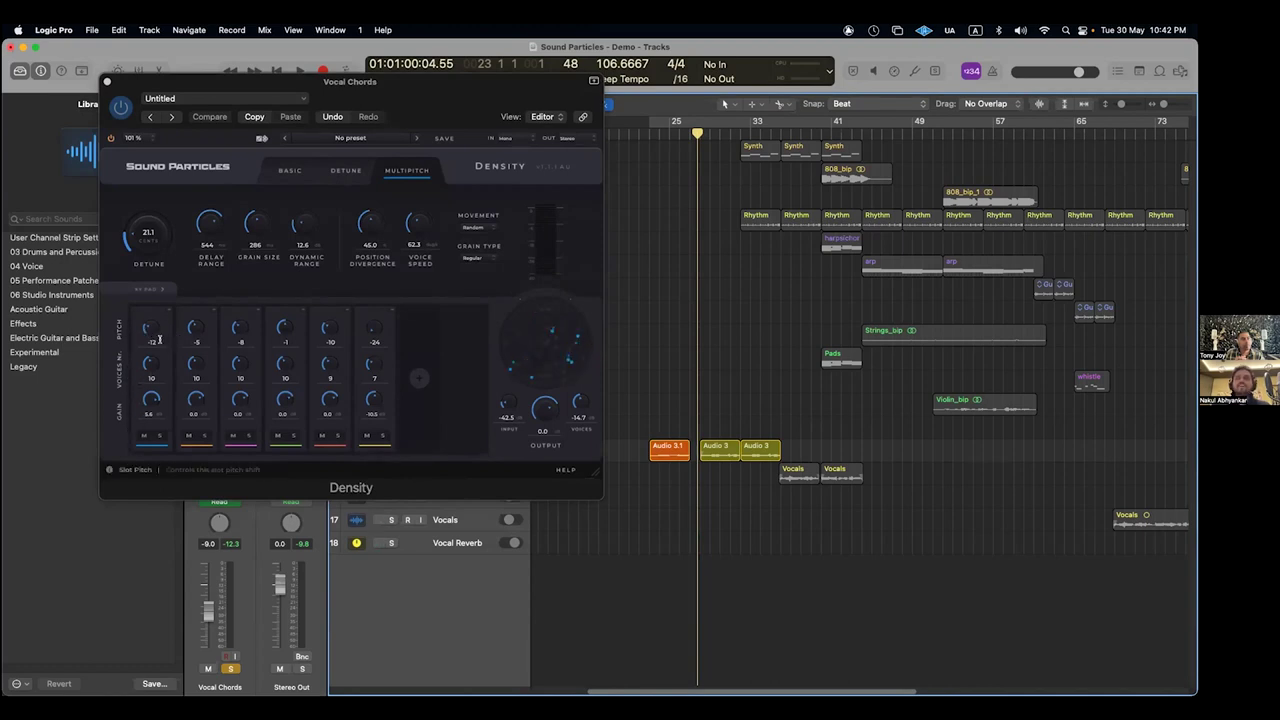
- Move the Density window lower, place the playhead at bar 23 and play the orange Vocal Chords region
left_click_drag(424, 107, 452, 193)
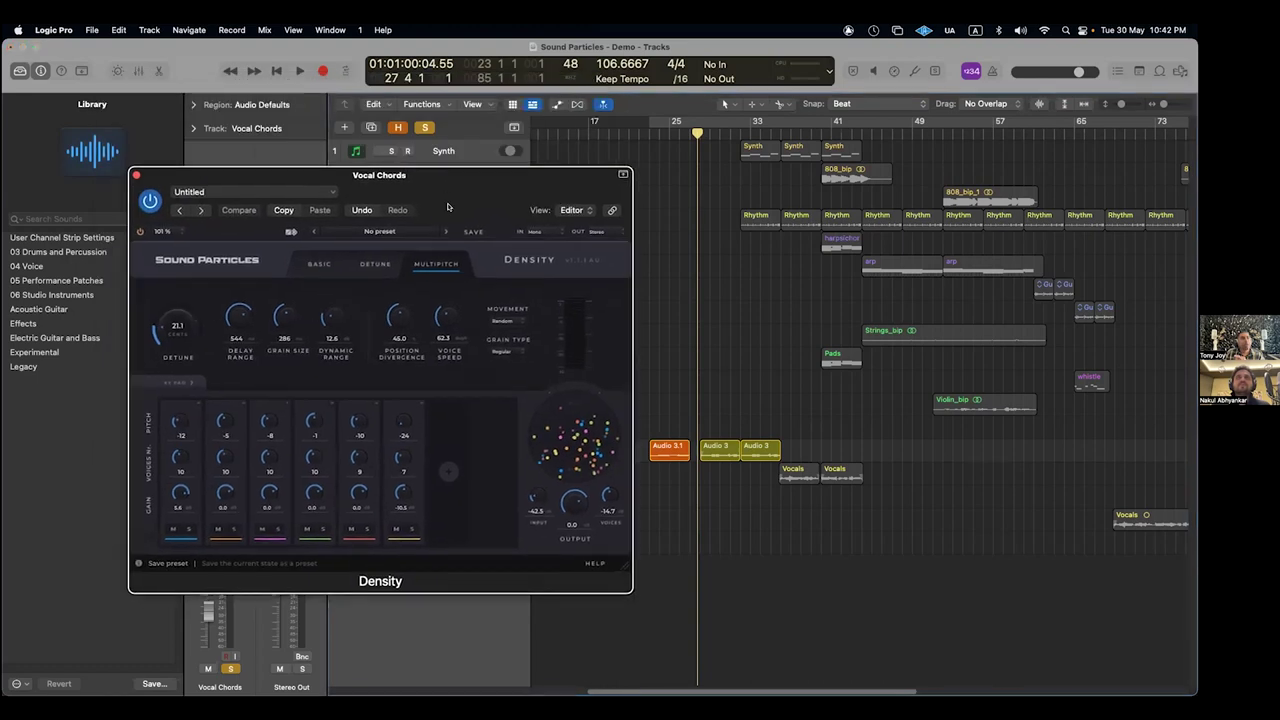
left_click(761, 538)
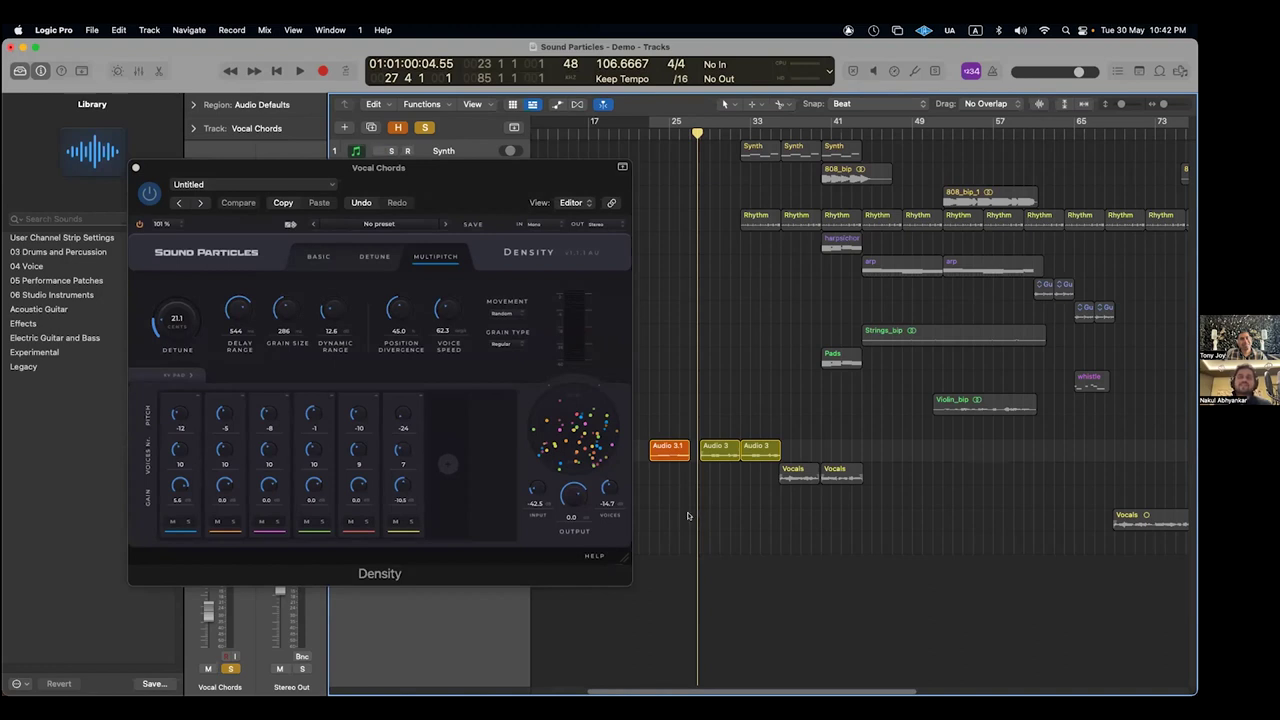
left_click(645, 134)
key("space")
key("space")
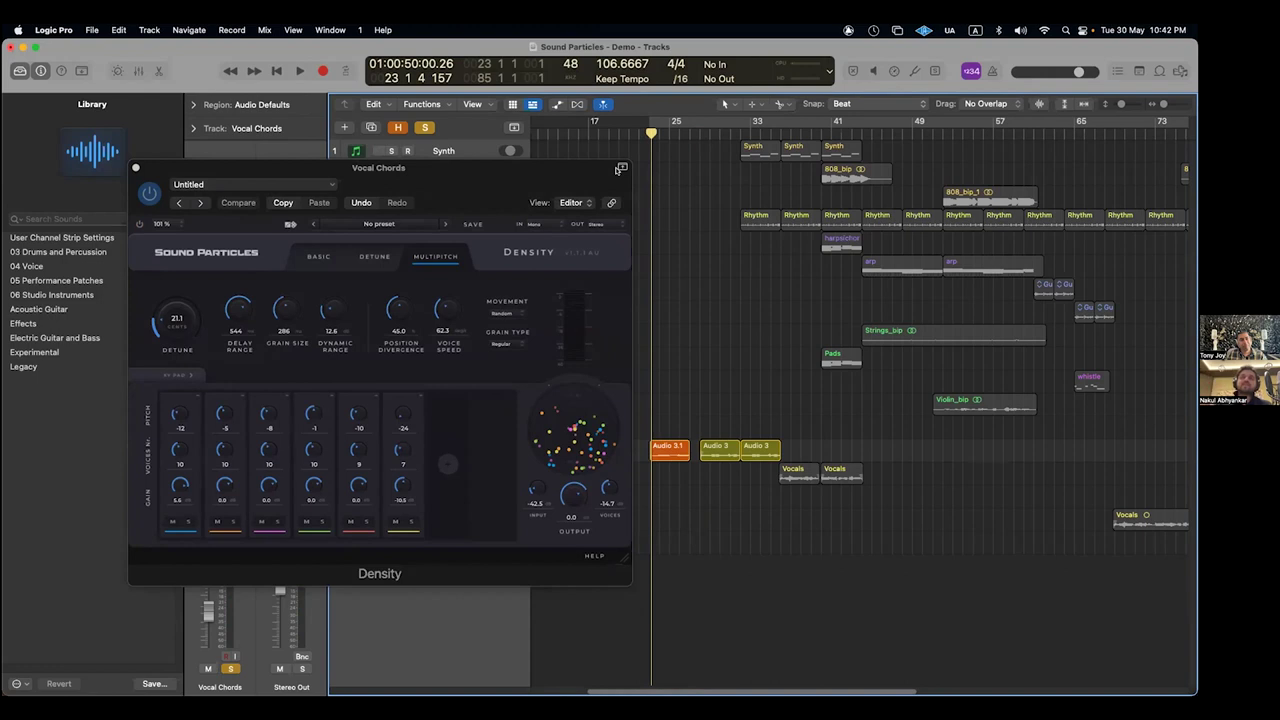
key("space")
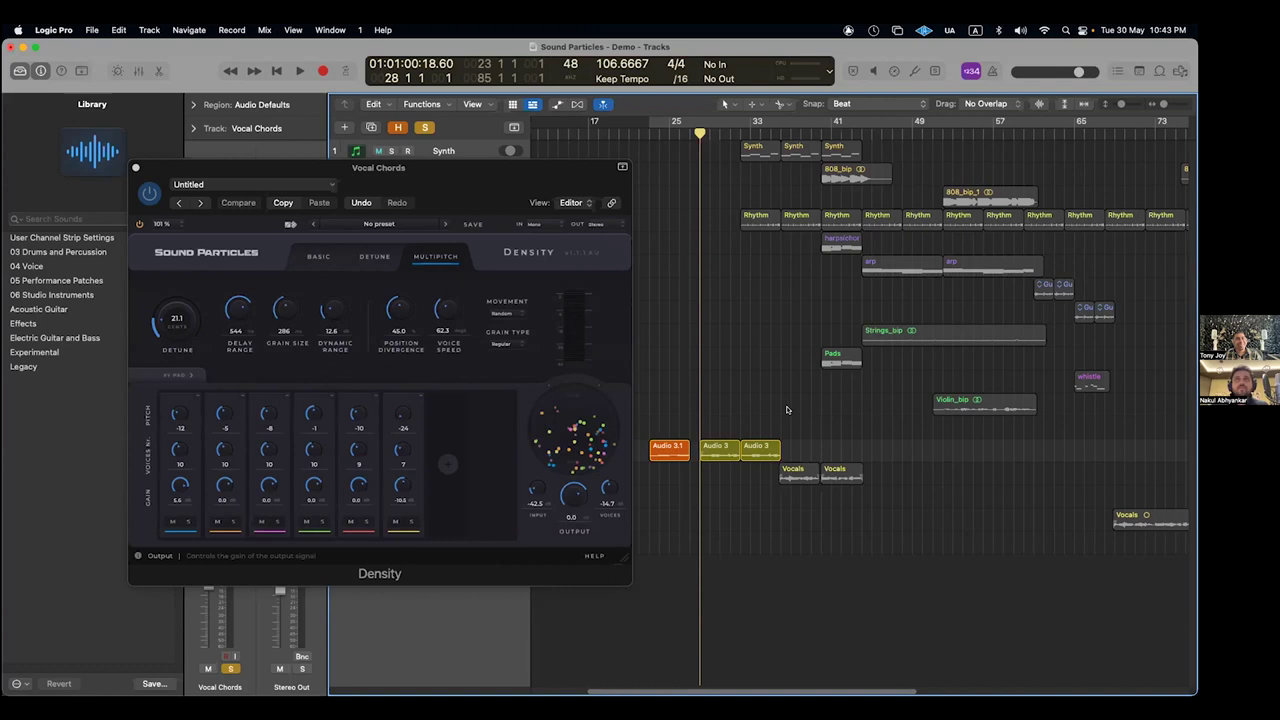
- Raise Density's input level to 2.0 dB, audition the second region with the -12 pitch slot soloed, and unsolo that slot
left_click_drag(533, 491, 538, 415)
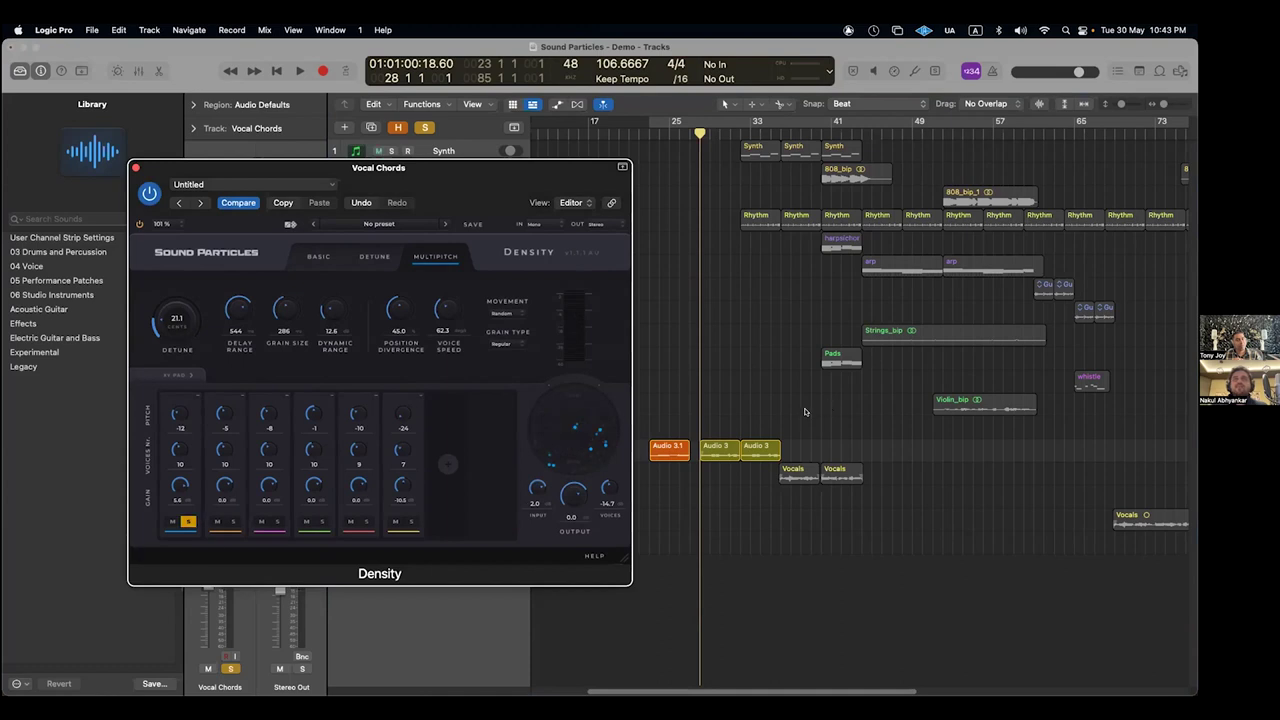
key("space")
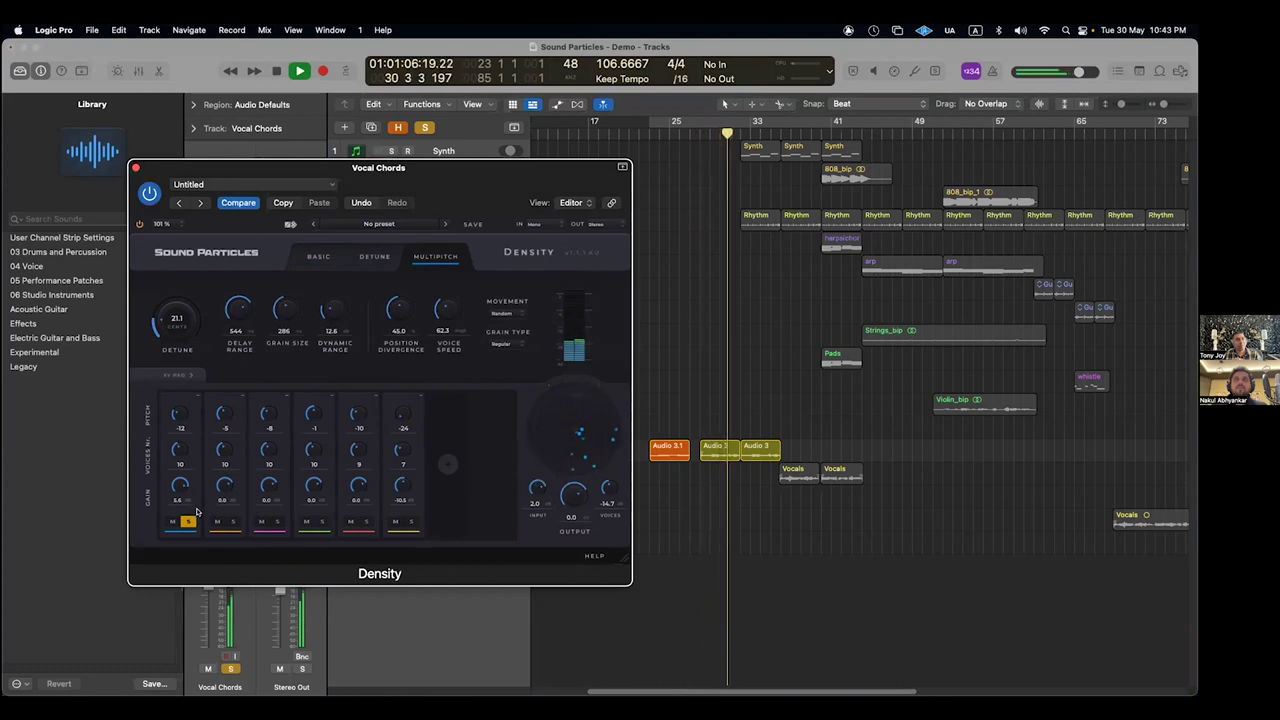
key("space")
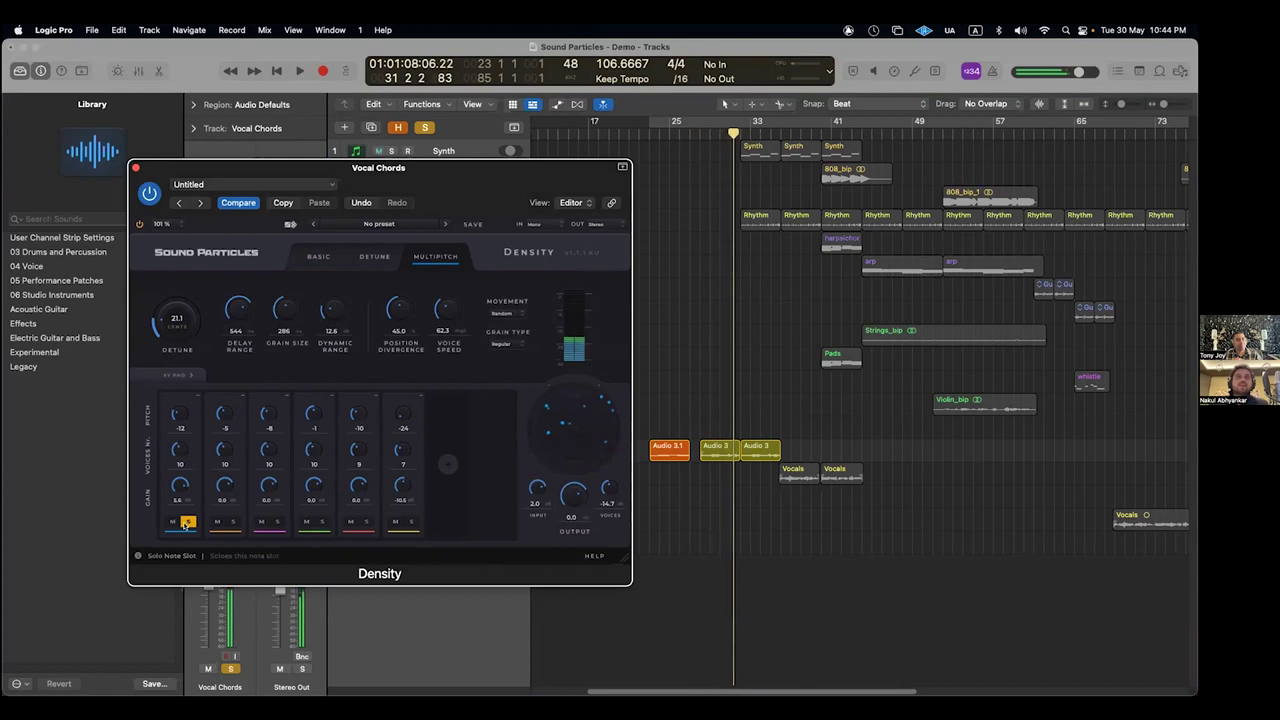
left_click(187, 521)
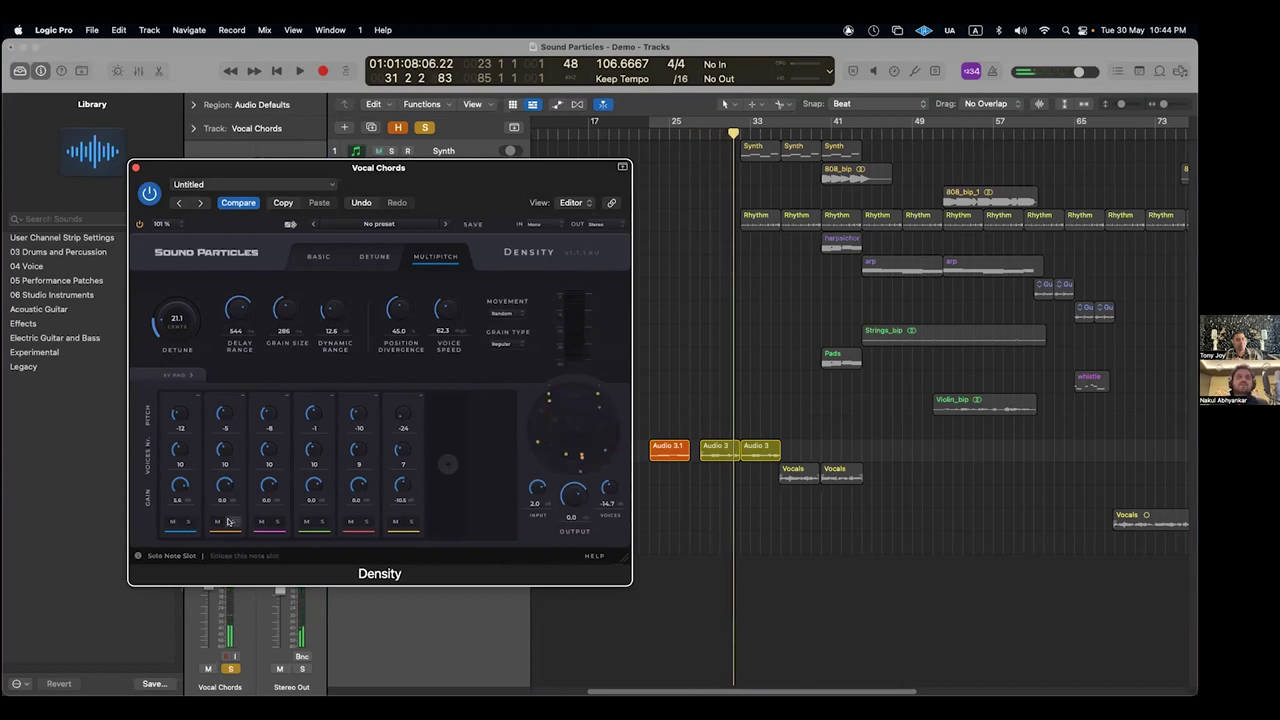
- Solo Density's -5 pitch slot, play the region to hear it alone, and unsolo the slot
left_click(231, 521)
key("space")
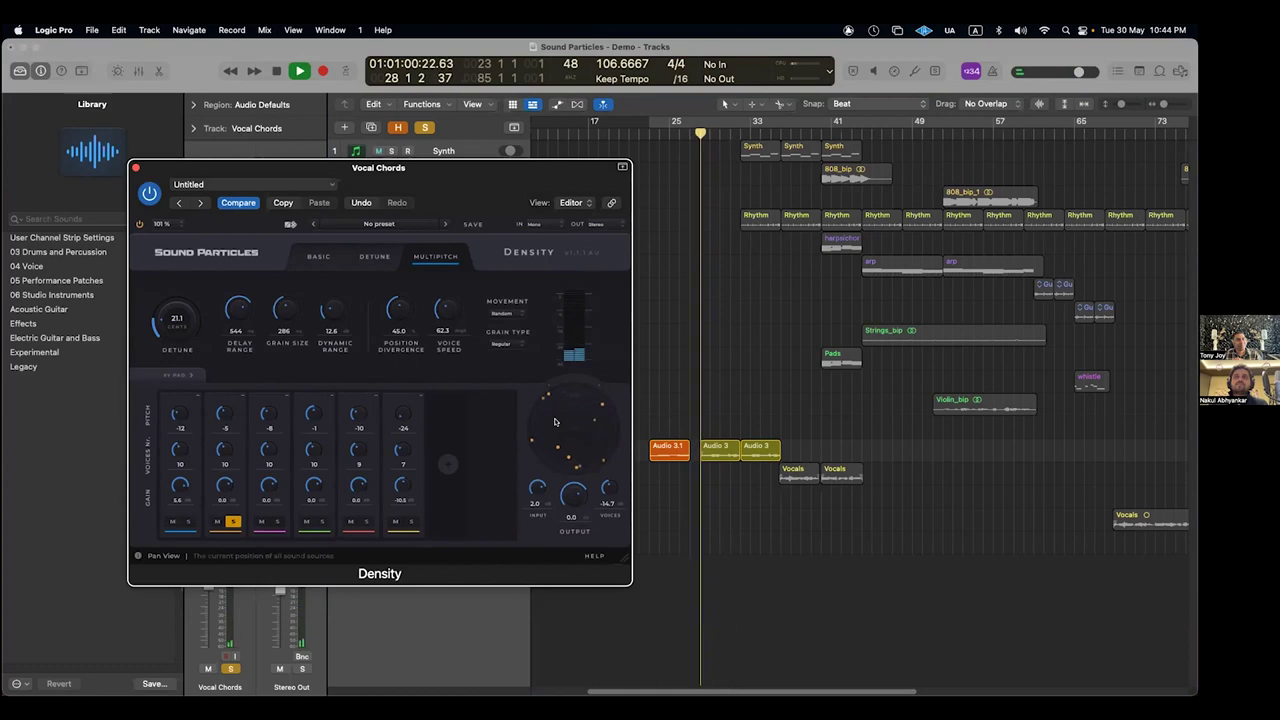
left_click(230, 521)
key("space")
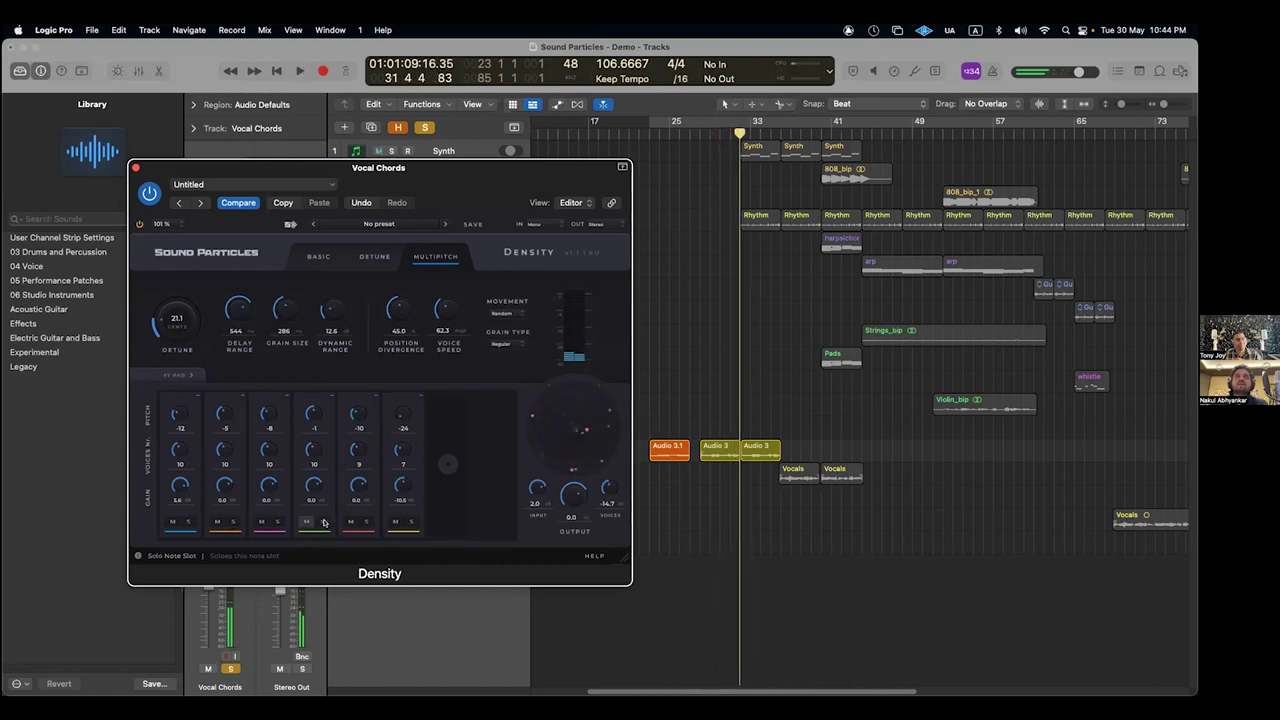
- Return the playhead to bar 28 and lower Density's input level to -46.2 dB
key("comma")
key("comma")
key("comma")
key("comma")
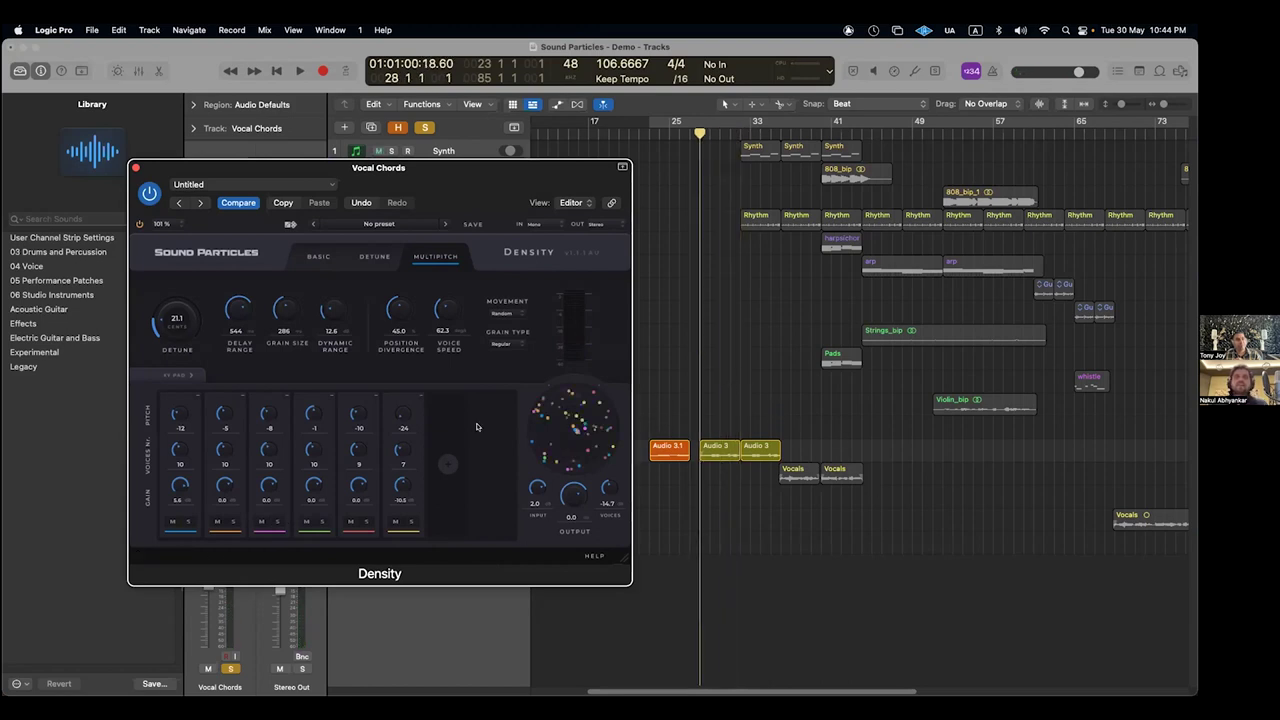
key("space")
key("space")
left_click_drag(537, 488, 535, 566)
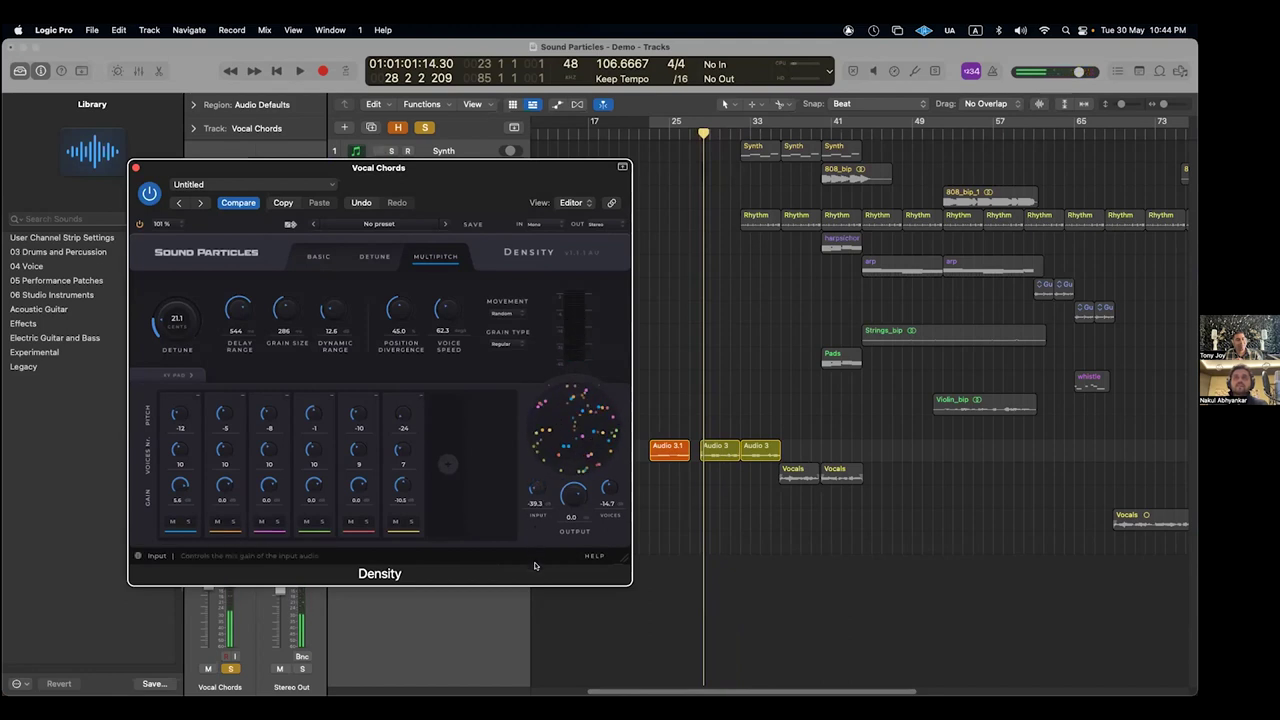
- Play the second Vocal Chords region with all Density pitch slots active and stop just before bar 32
left_click(880, 560)
key("space")
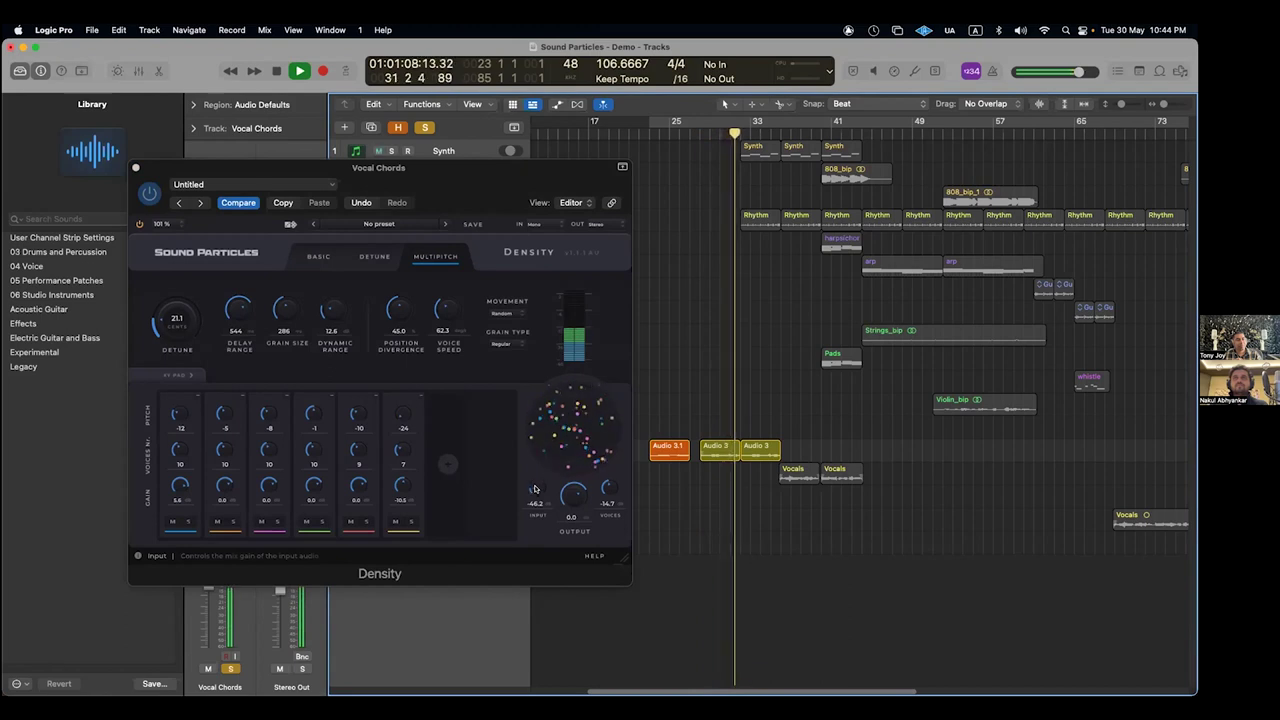
key("space")
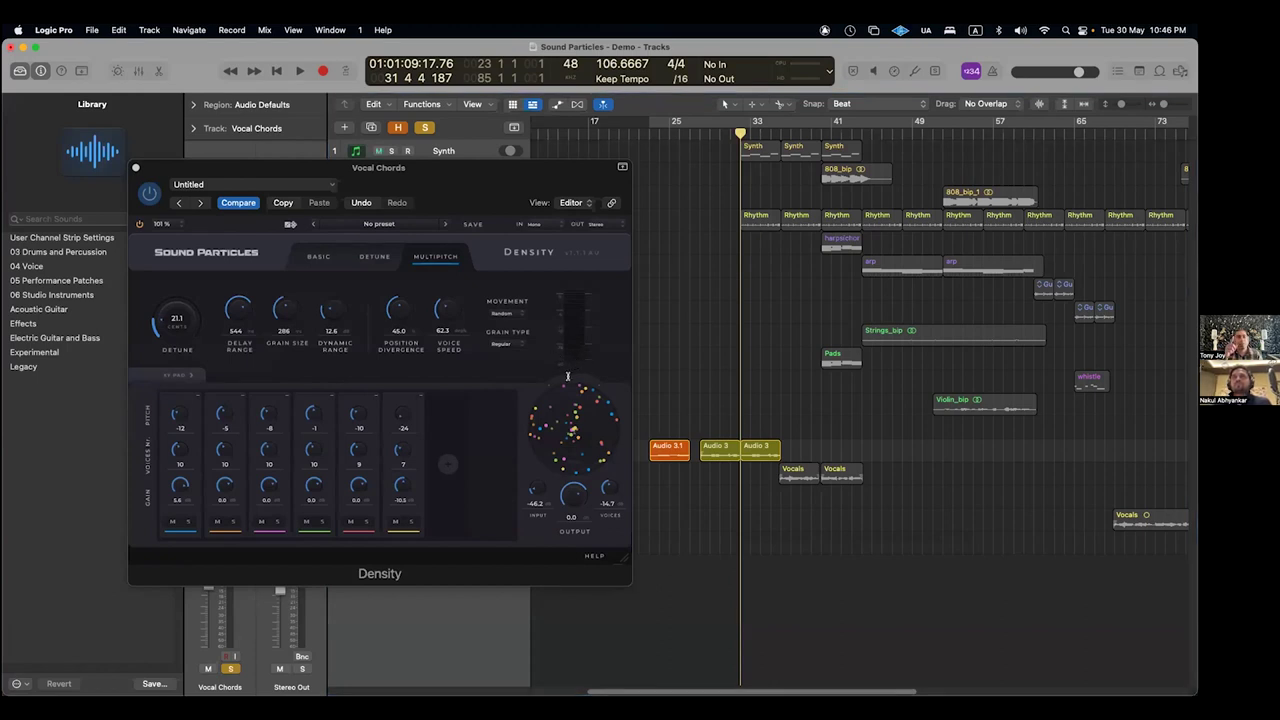
- Examine Density's list of output formats from stereo and binaural to ambisonics without changing the selection
left_click(601, 225)
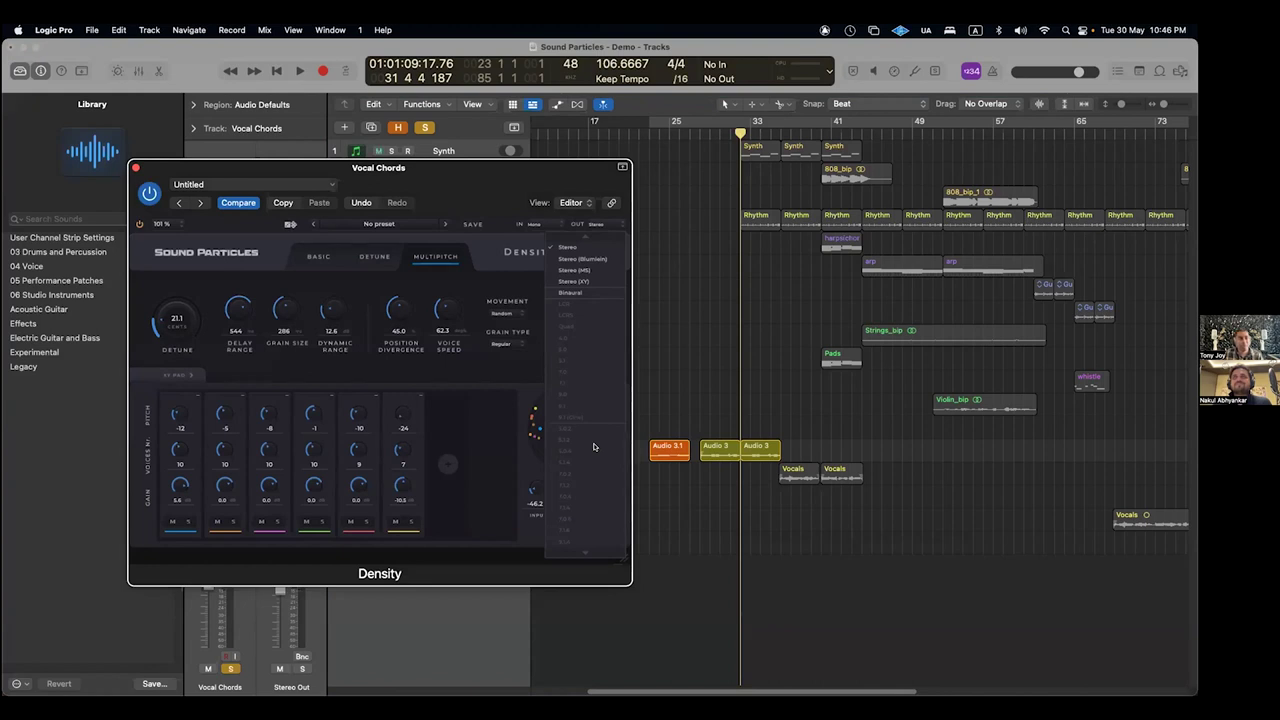
scroll(593, 447, "down", 5)
scroll(591, 447, "up", 2)
scroll(592, 450, "up", 5)
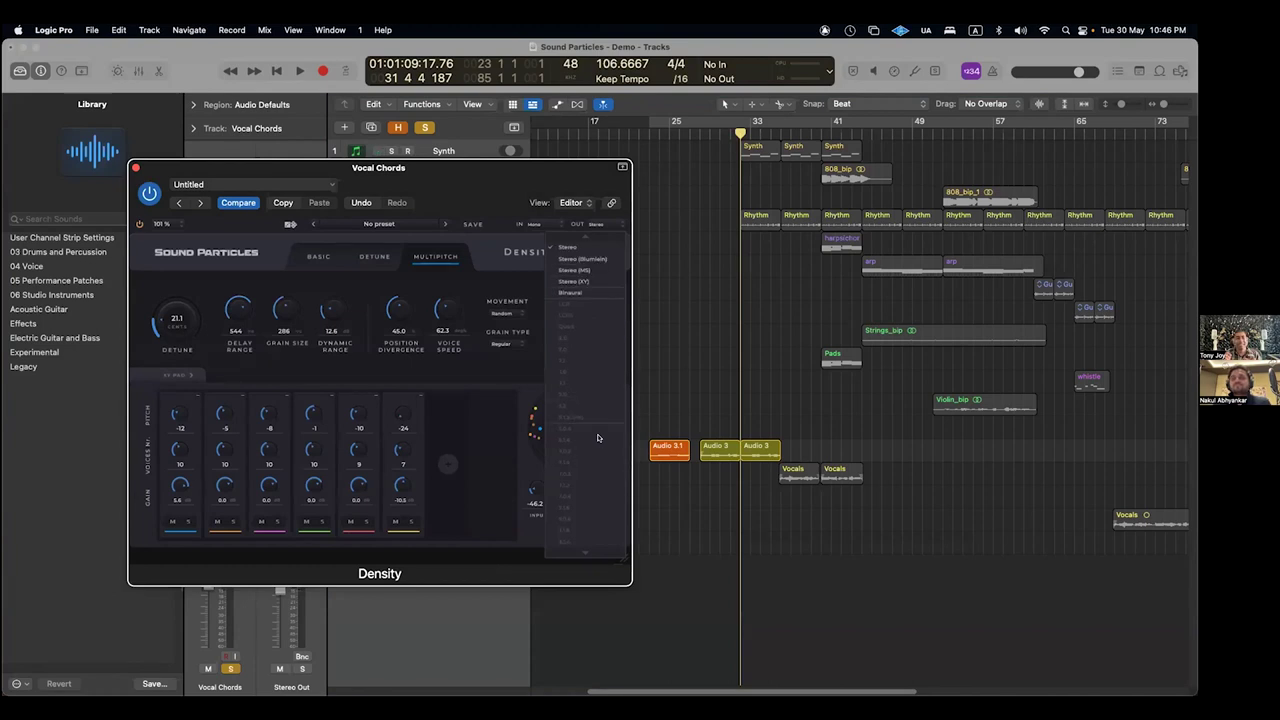
scroll(597, 440, "down", 5)
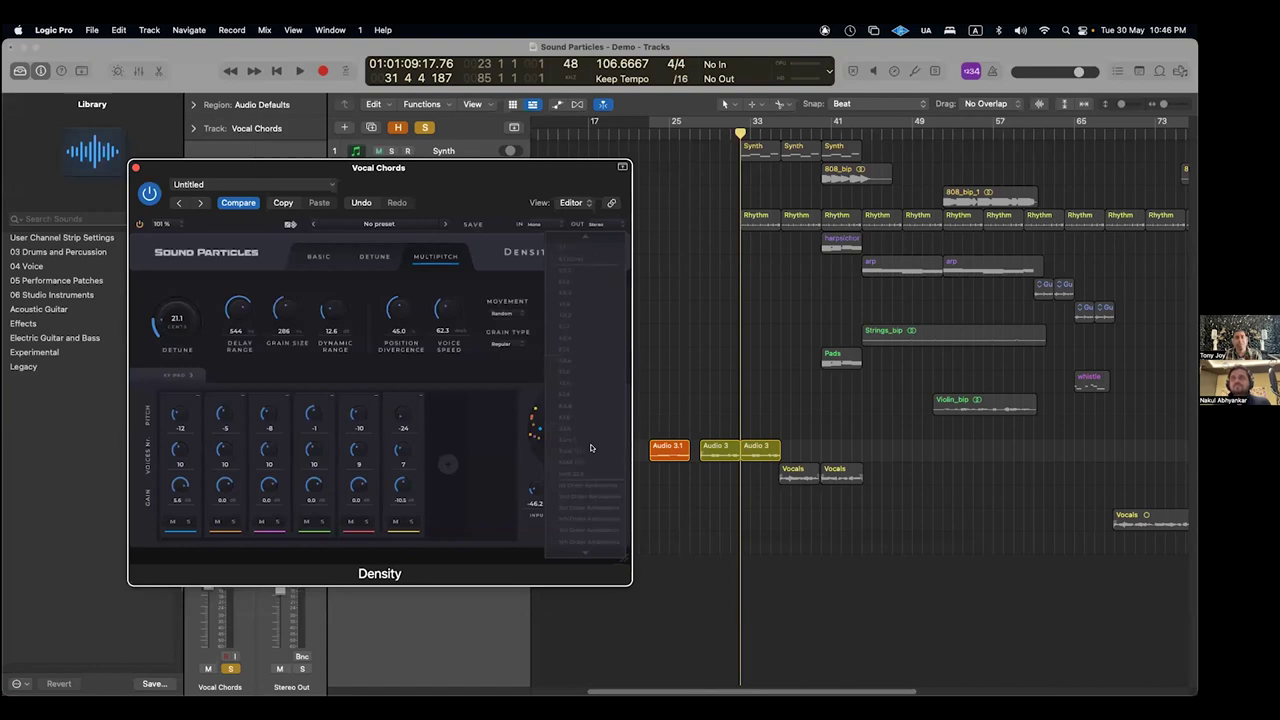
scroll(588, 450, "up", 5)
scroll(588, 450, "down", 5)
scroll(587, 449, "up", 5)
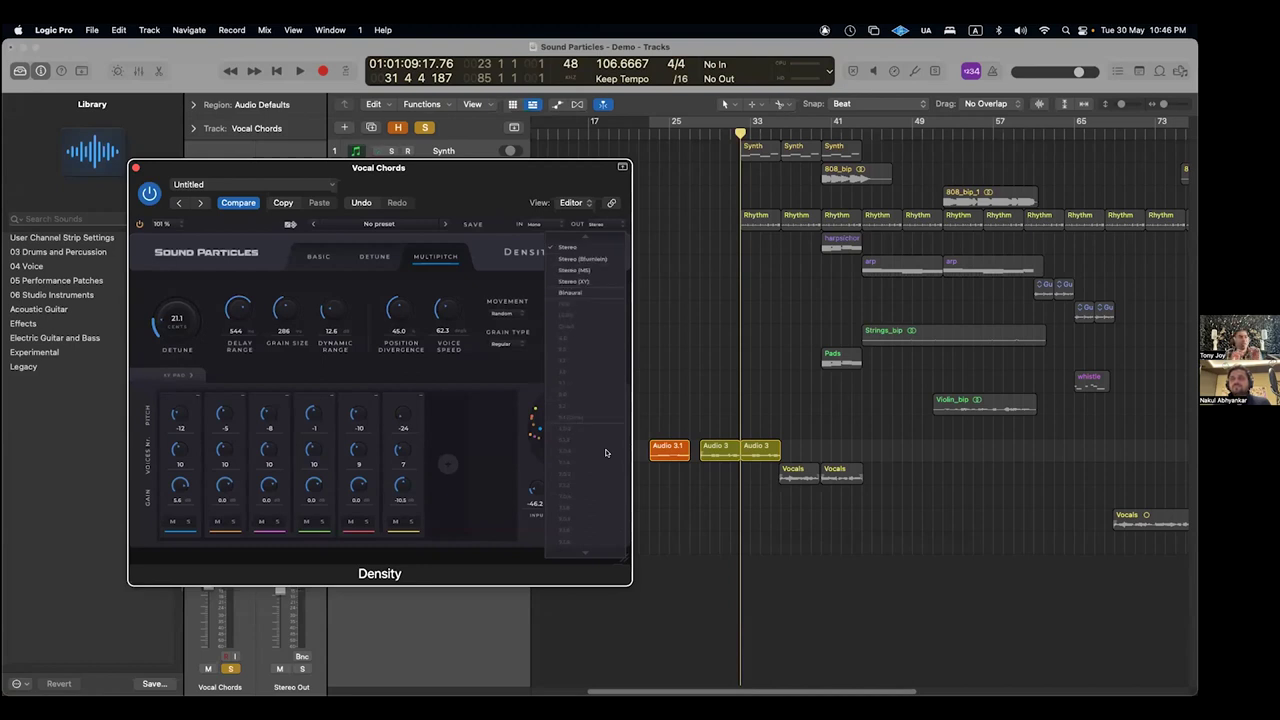
scroll(596, 452, "down", 5)
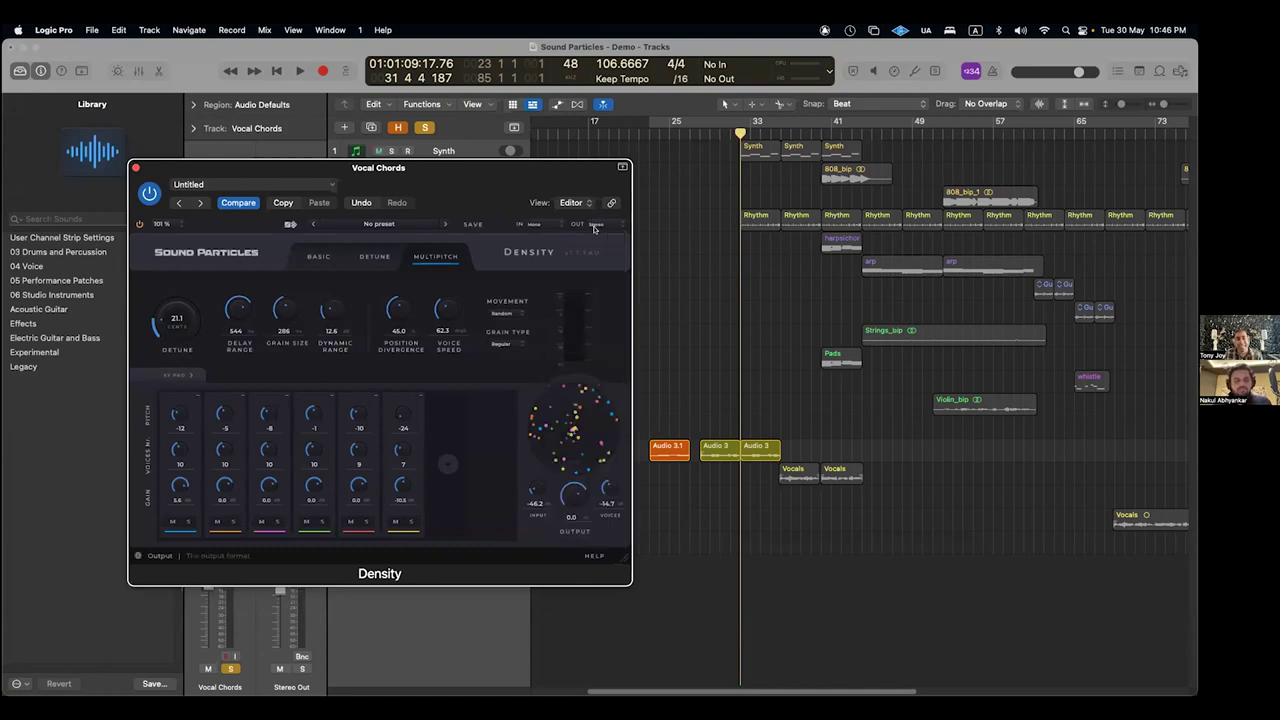
- Move the playhead back to bar 28, where the second Vocal Chords region begins
left_click(842, 549)
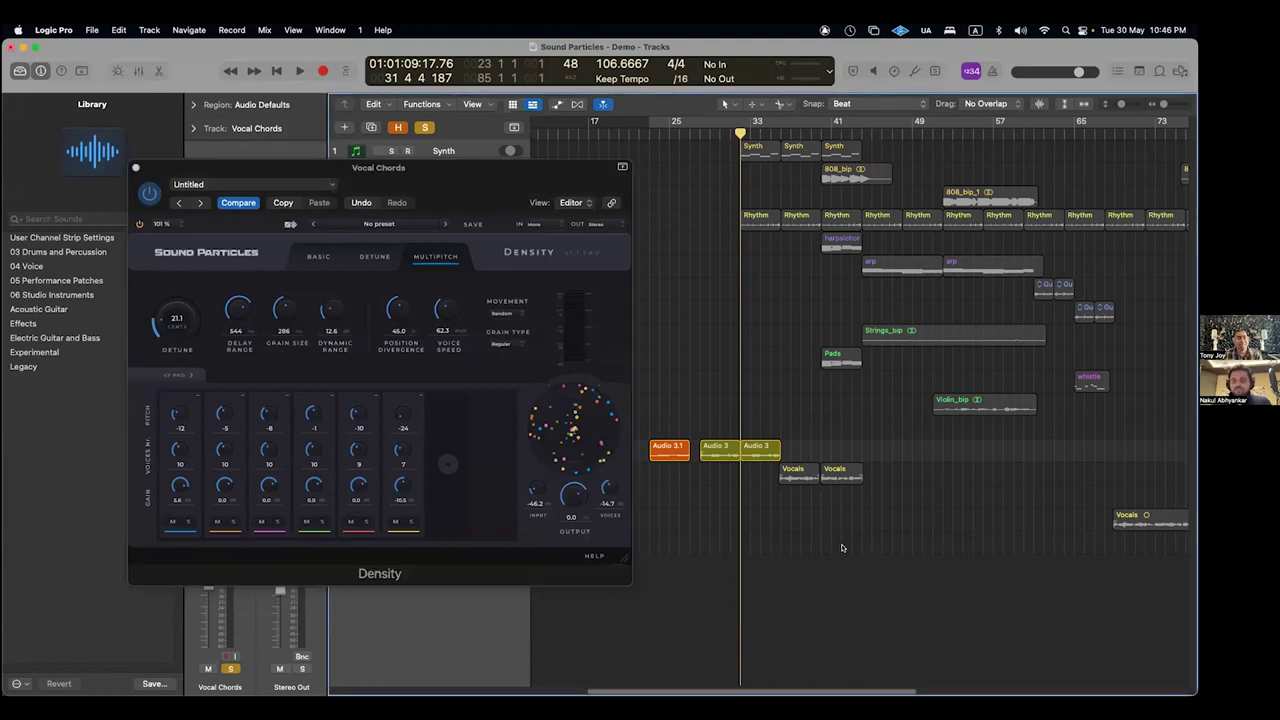
key("comma")
key("comma")
key("comma")
key("comma")
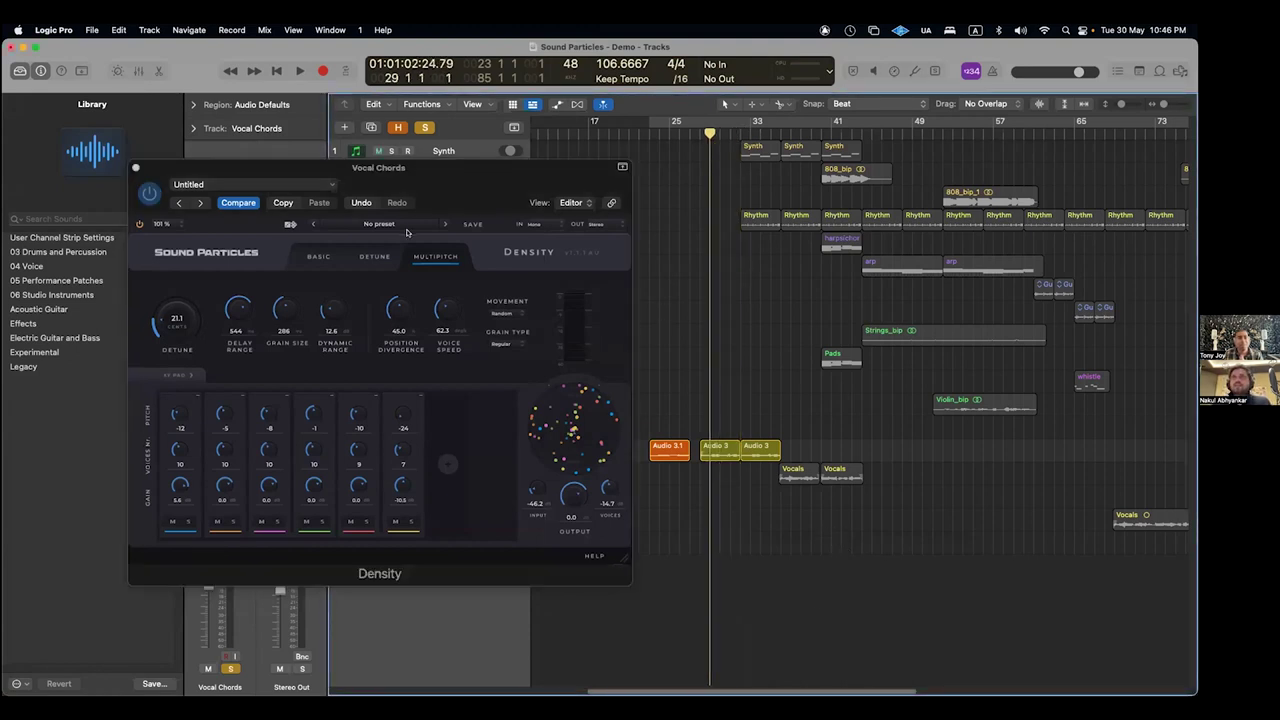
- Save the current Density settings as a preset named Maj 9th and check it in the preset list
left_click(470, 223)
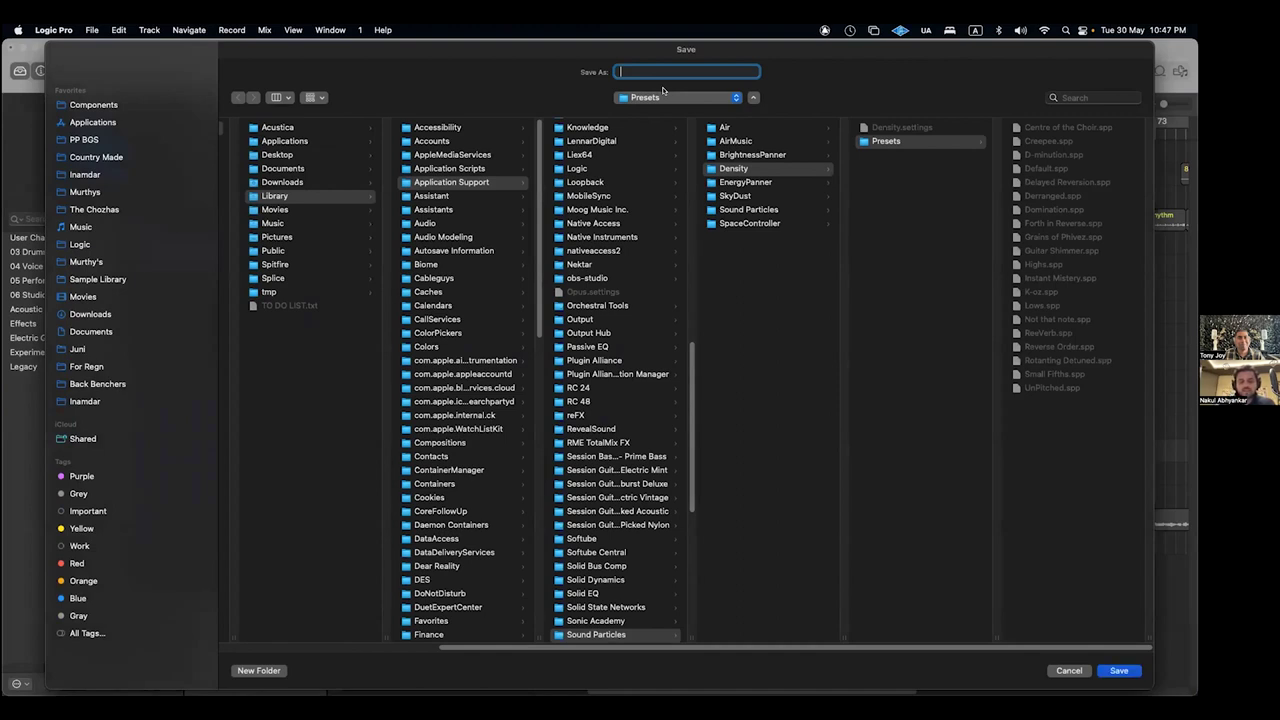
key("Escape")
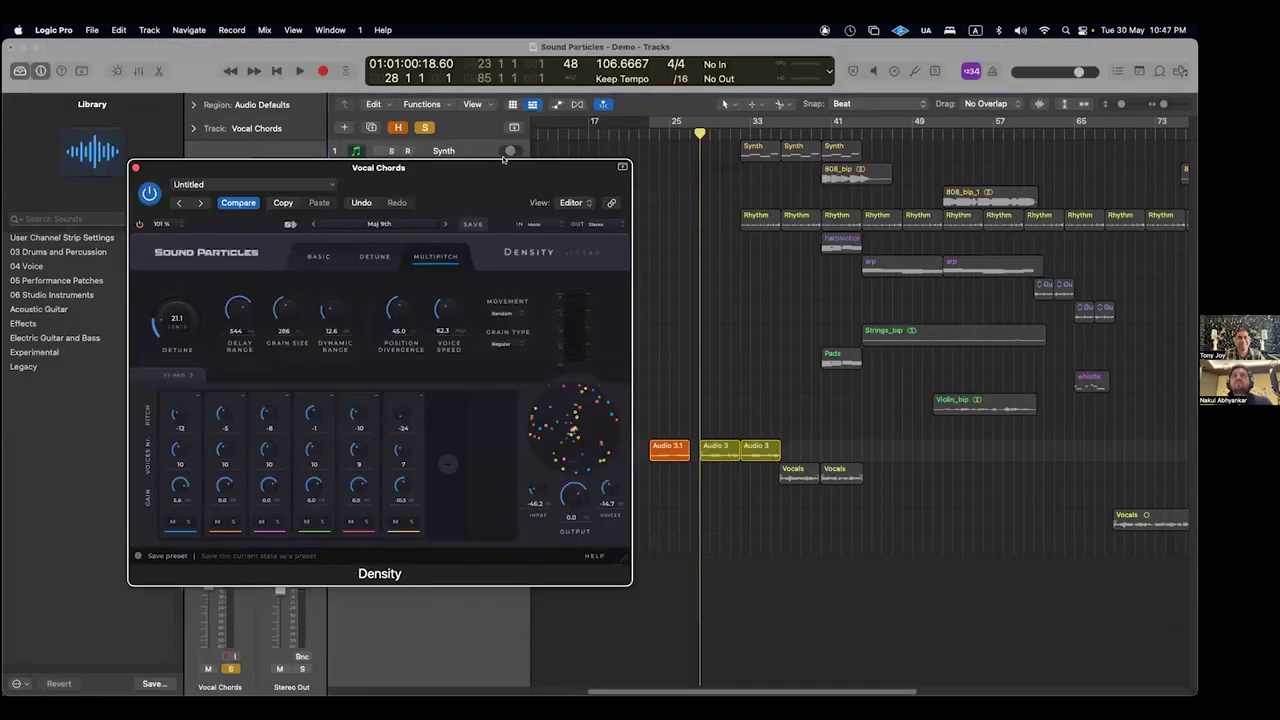
left_click(382, 224)
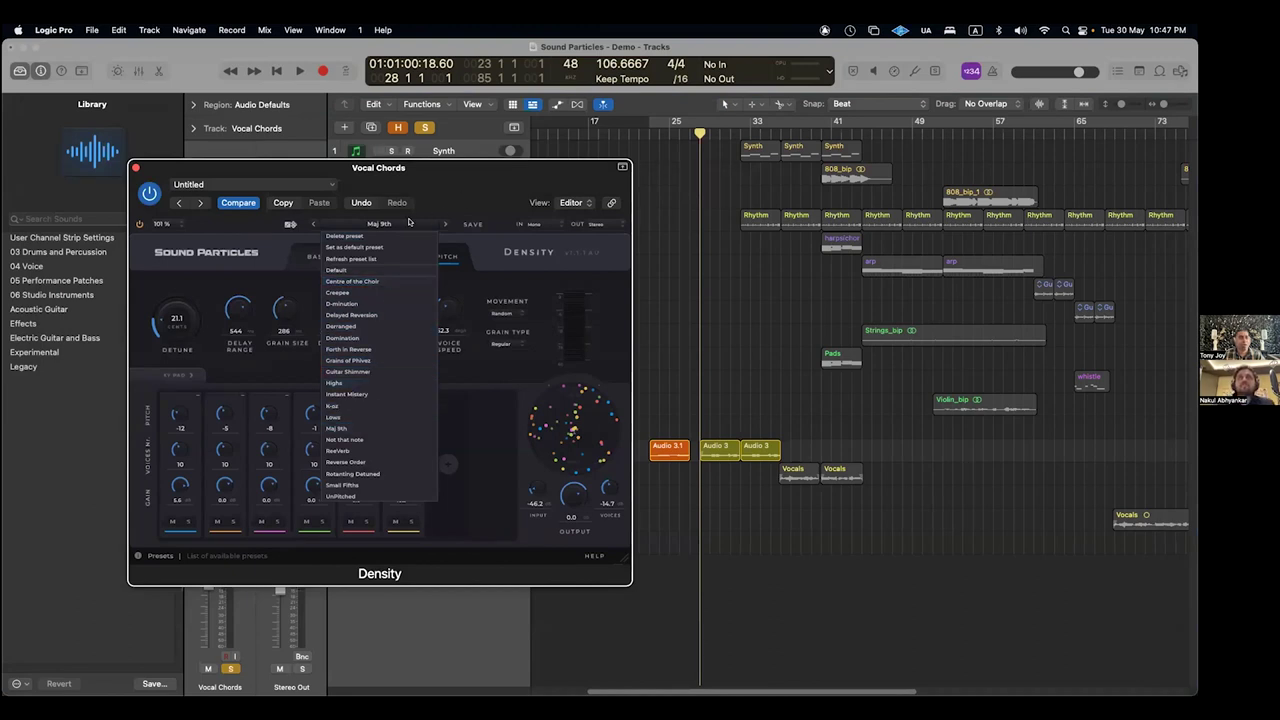
left_click(407, 221)
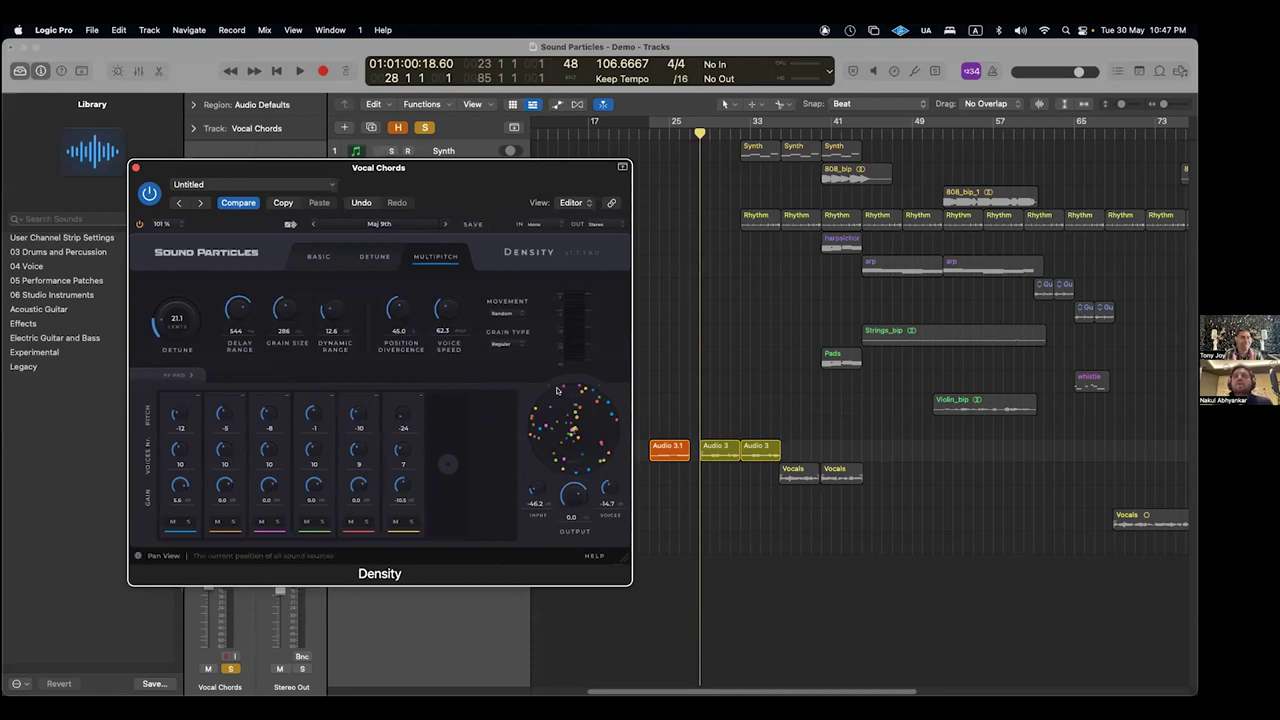
- Close the Density window, clear the Vocal Chords solo and move the playhead to bar 32
left_click(137, 167)
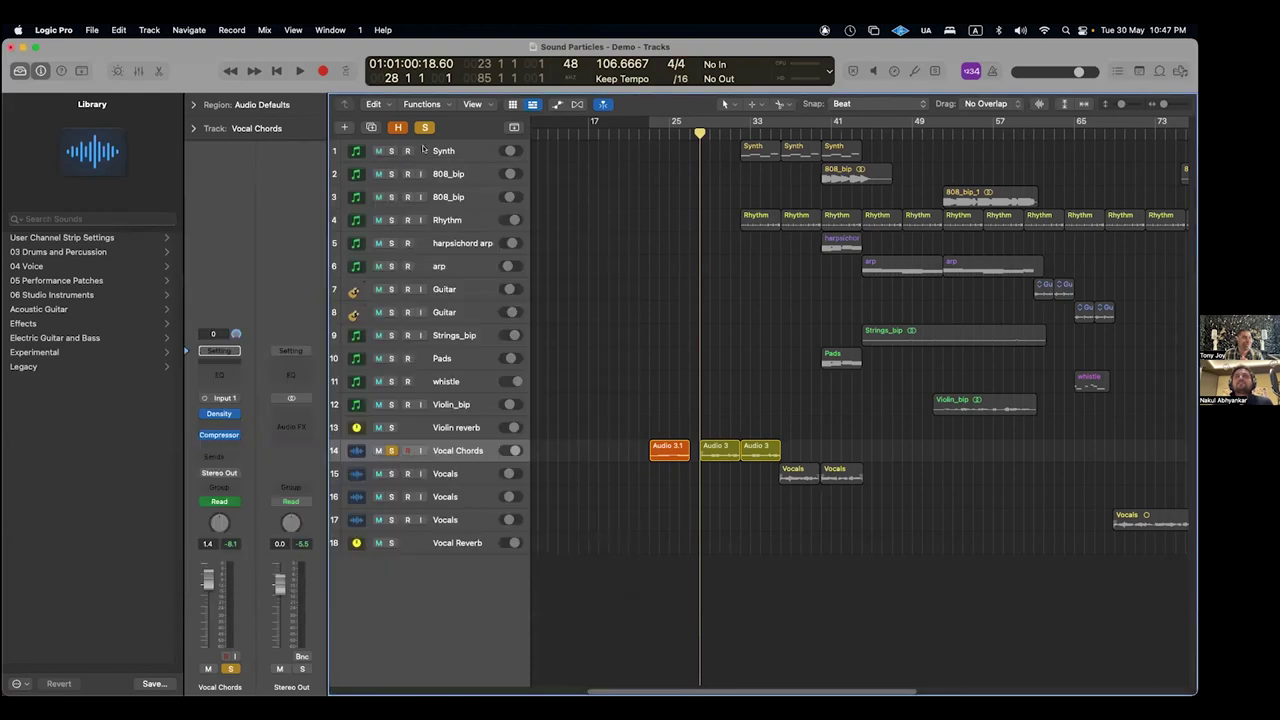
key("space")
key("space")
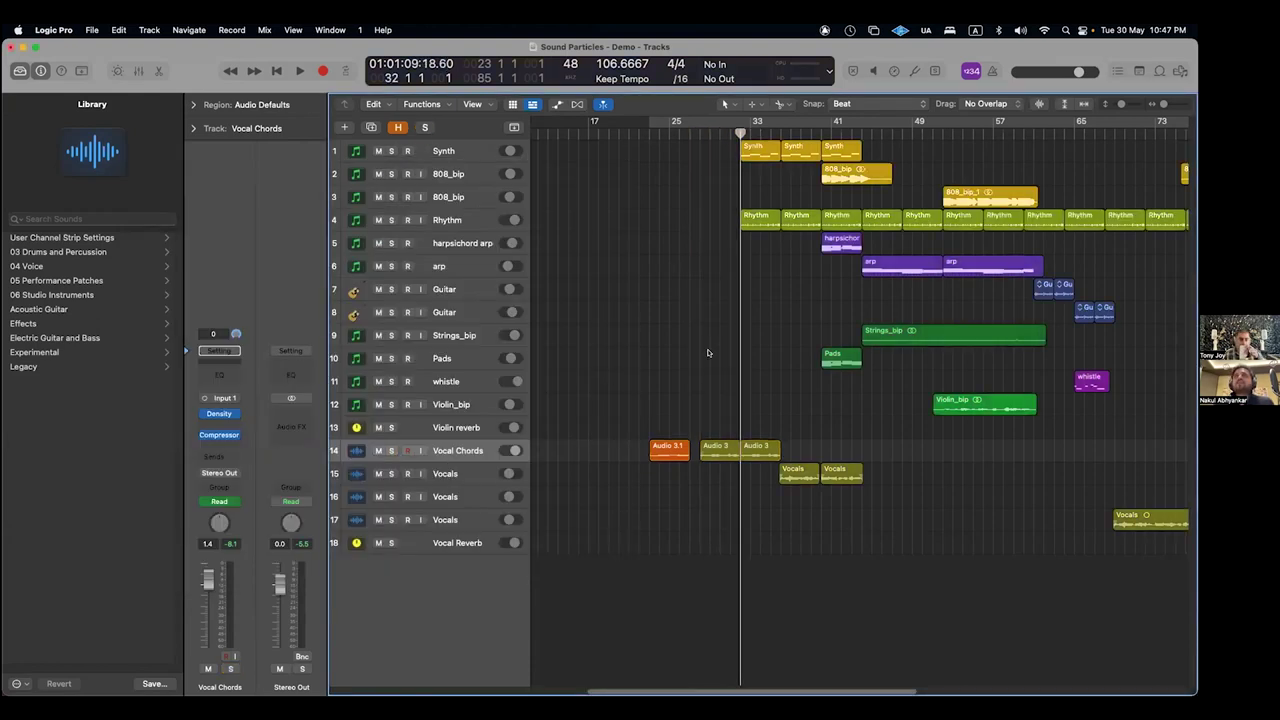
- Select the Synth track, open its SkyDust instrument and move the window below the first four tracks
left_click(445, 150)
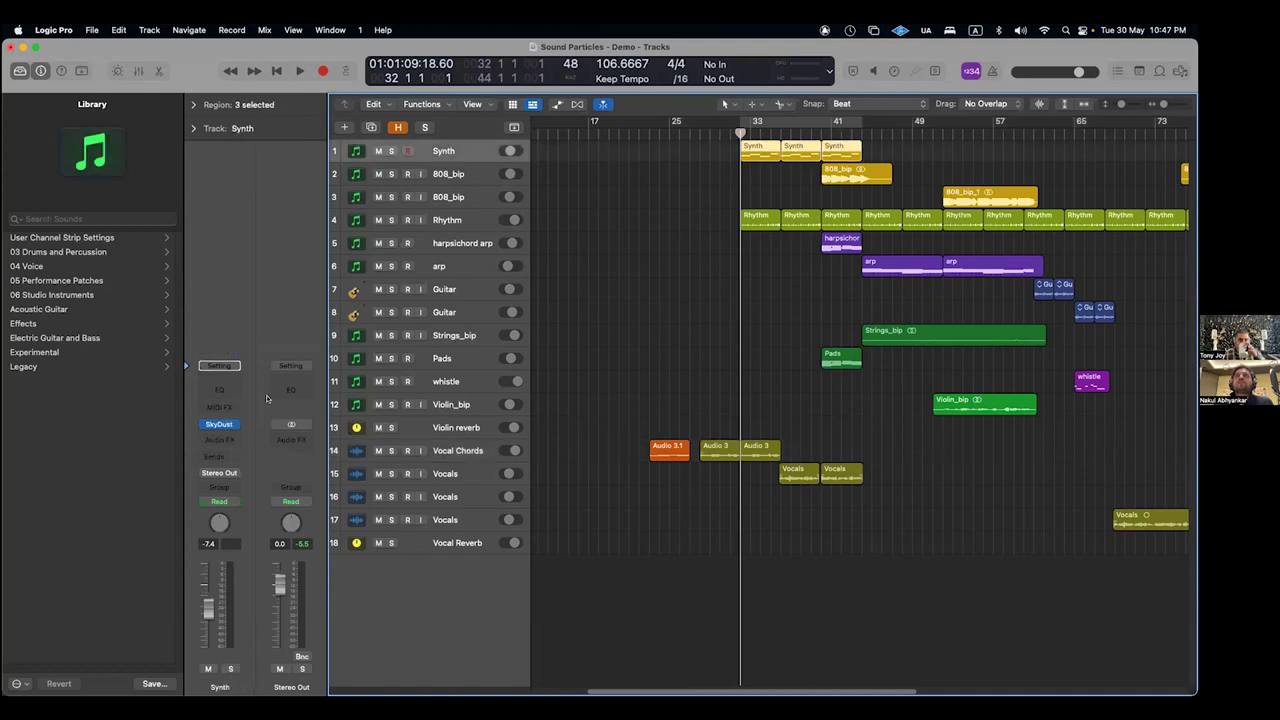
left_click(226, 426)
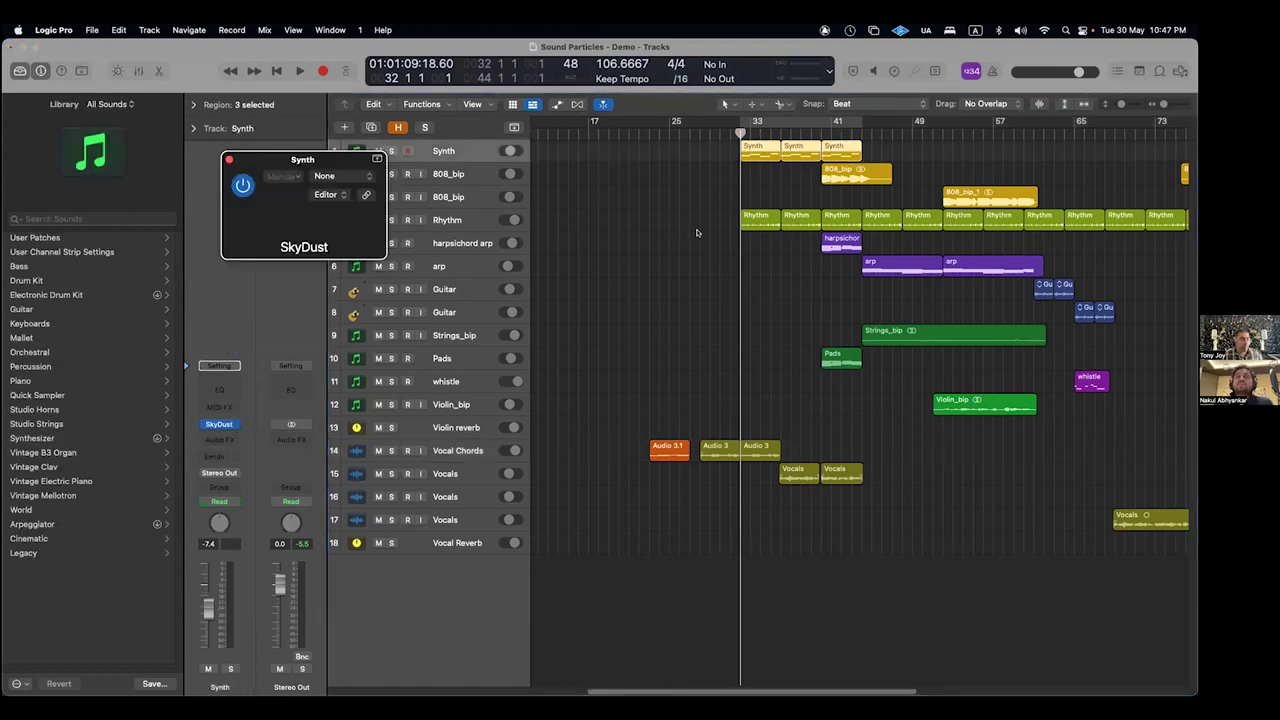
left_click_drag(525, 182, 555, 156)
left_click_drag(636, 132, 634, 247)
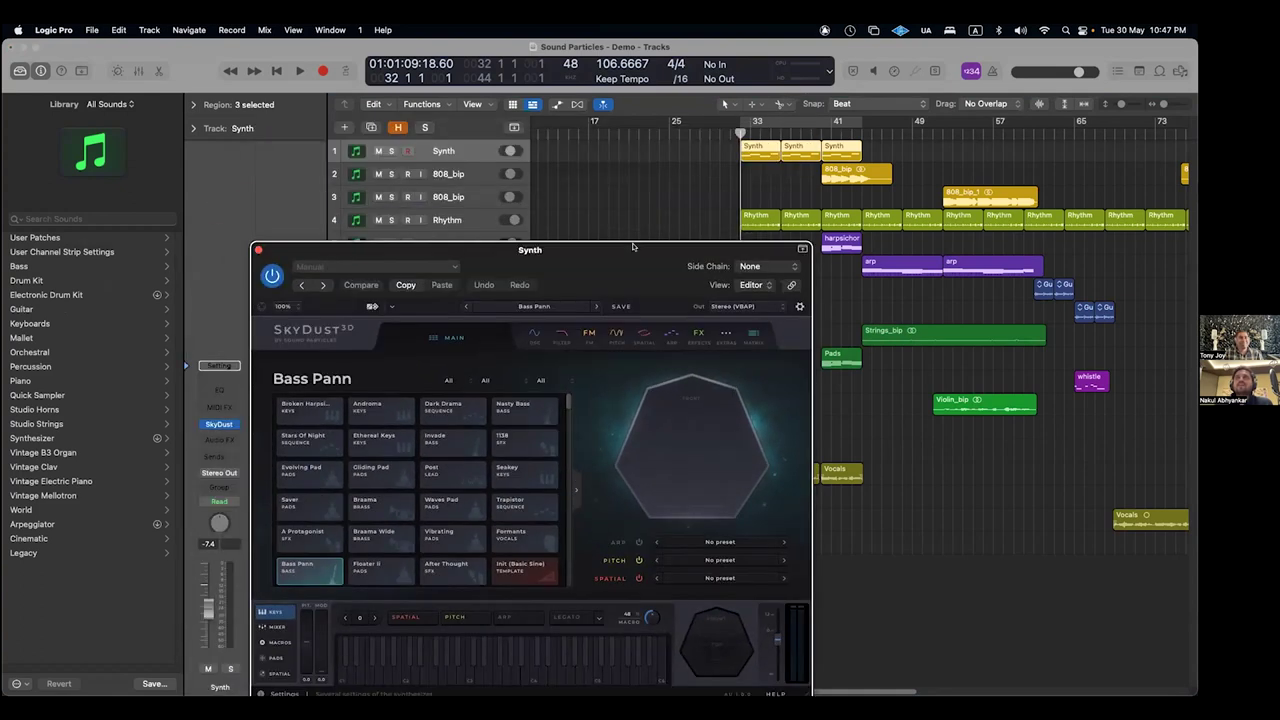
- Solo the Synth track, play it from bar 32 while viewing SkyDust's Bass Pann preset, and stop at bar 38
left_click(392, 150)
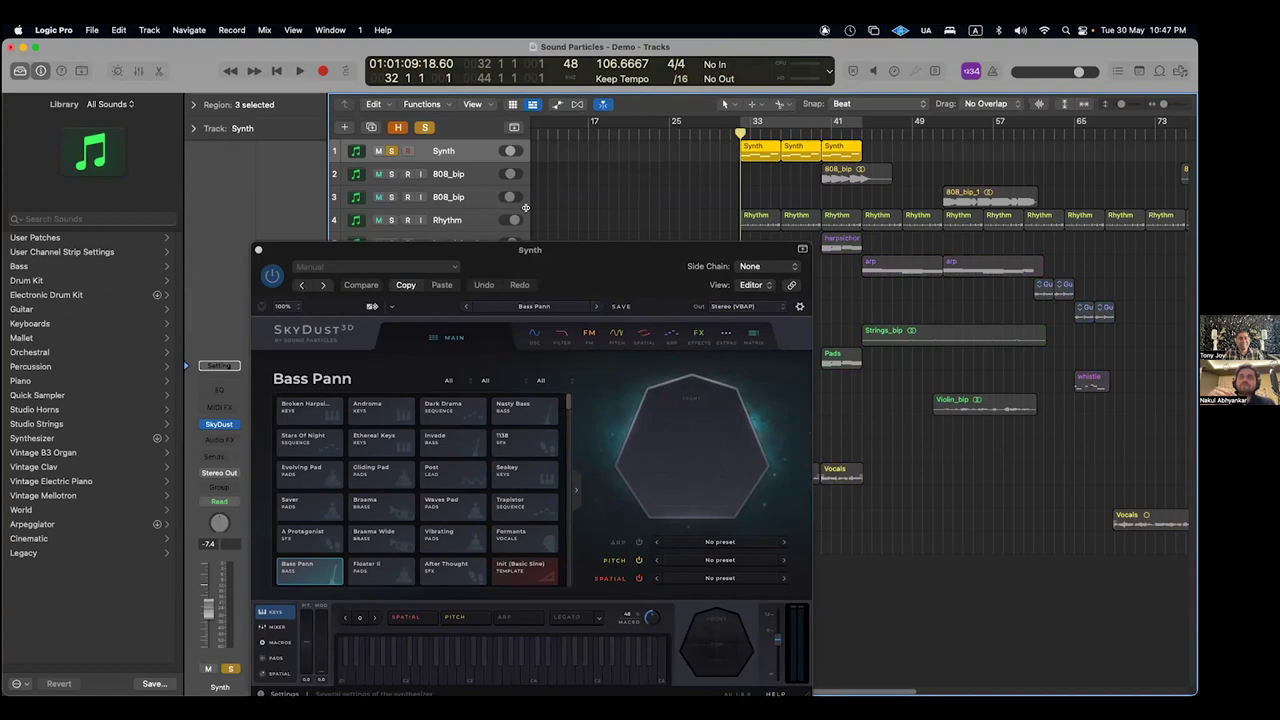
key("space")
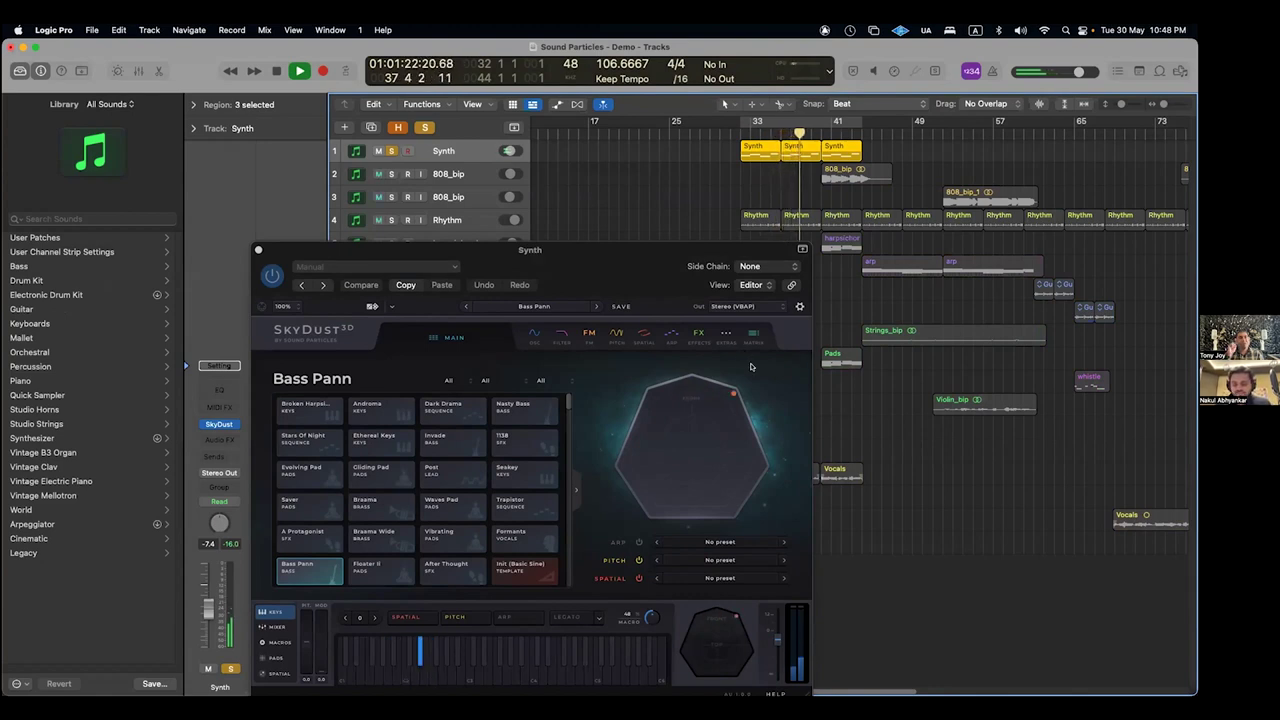
key("space")
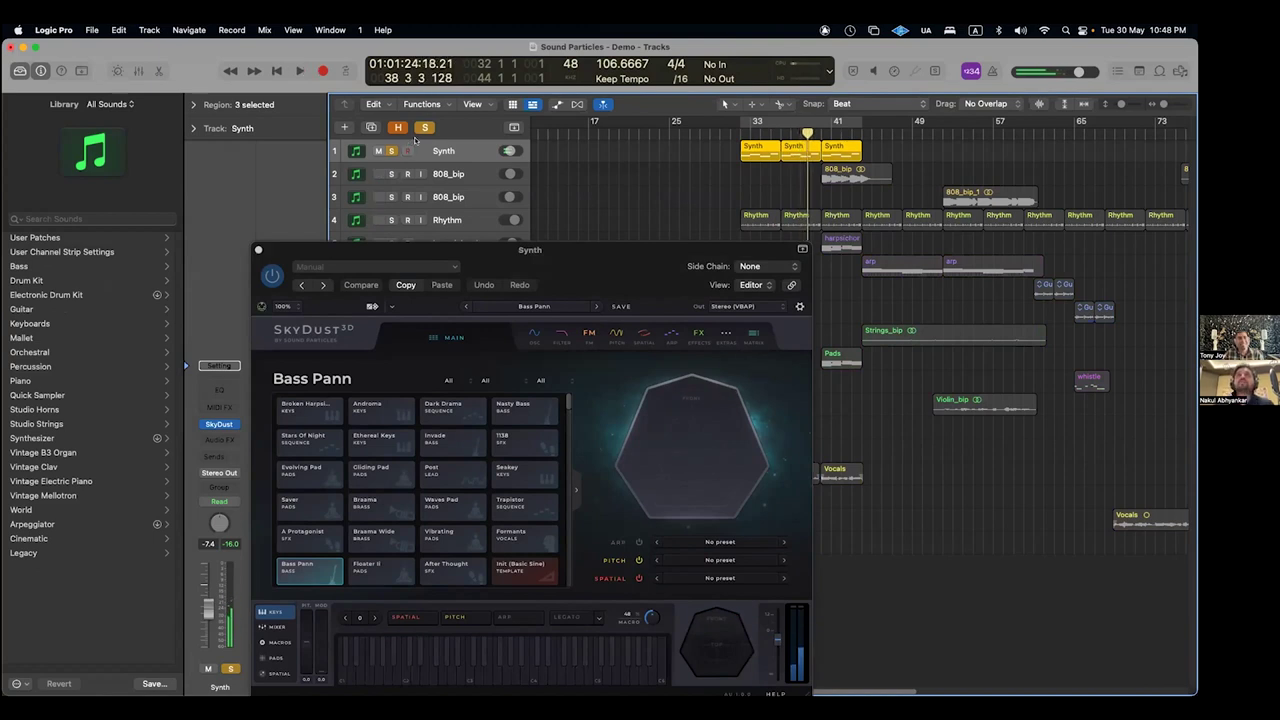
- Clear the Synth solo, play the full mix from bar 32 and deselect the Synth regions
left_click(424, 127)
double_click(735, 127)
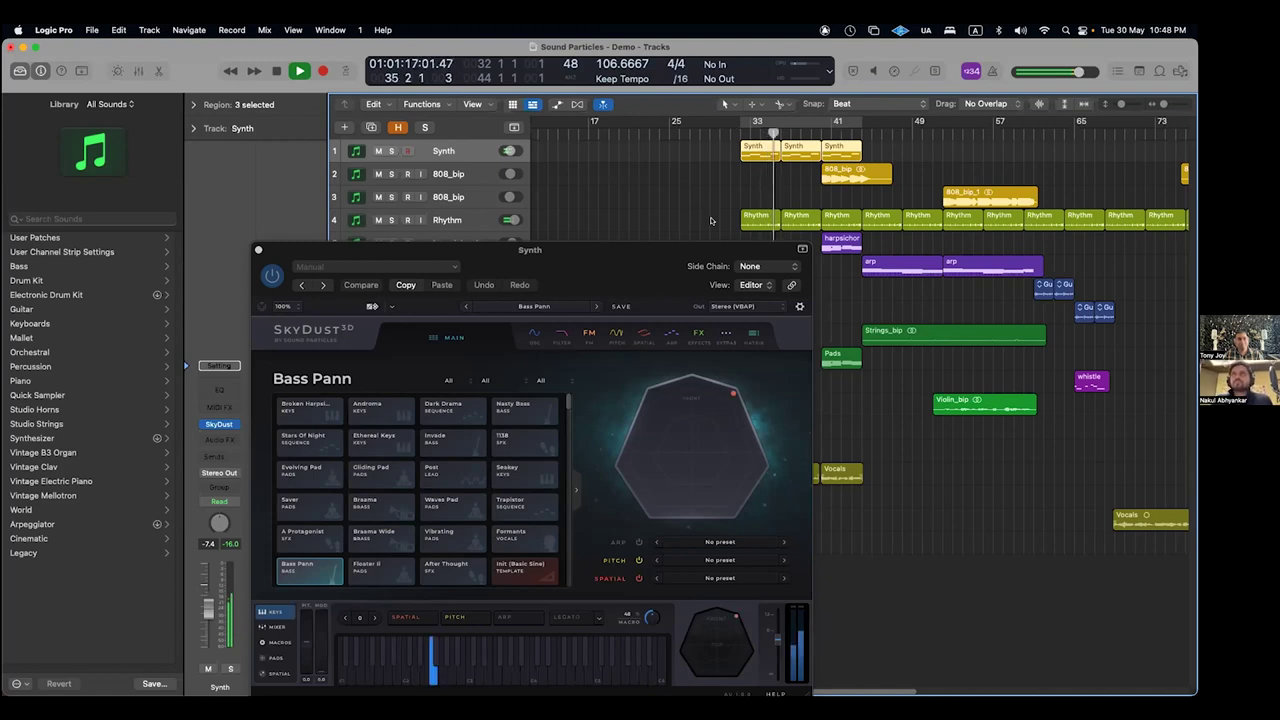
left_click(646, 220)
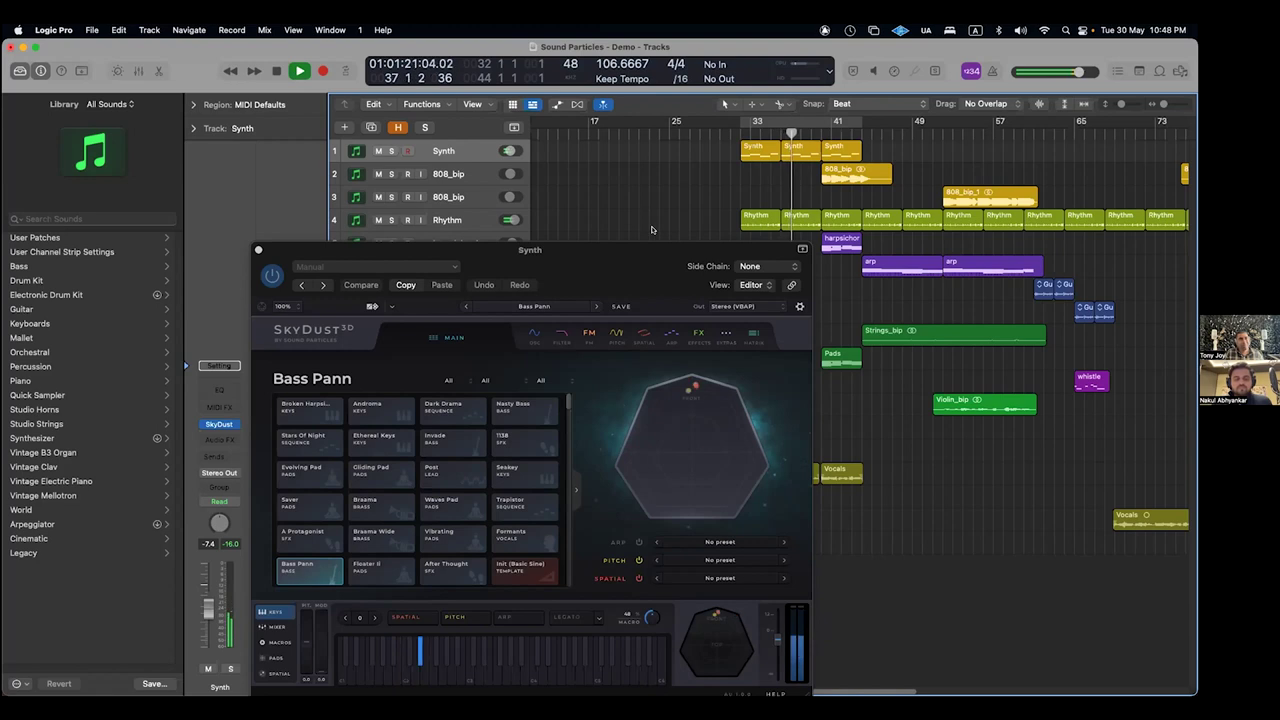
- Stop the full mix, return the playhead to bar 32 and play the Synth track soloed
key("space")
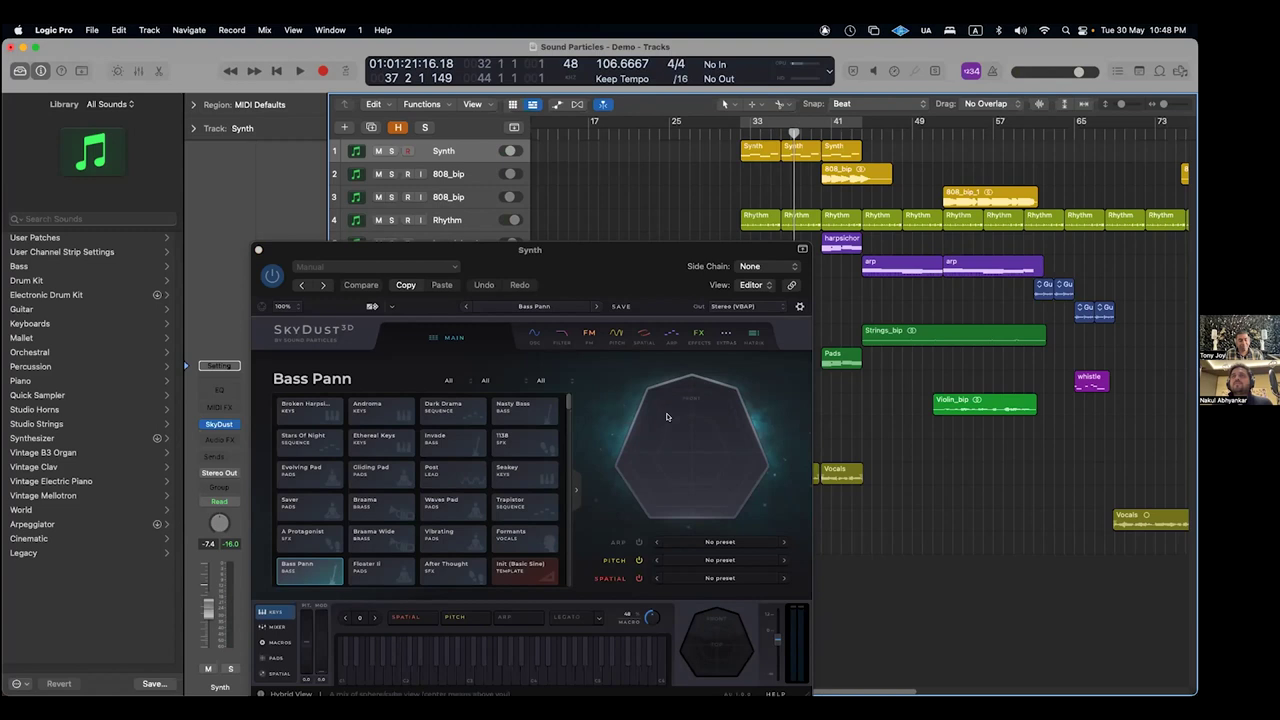
left_click(737, 133)
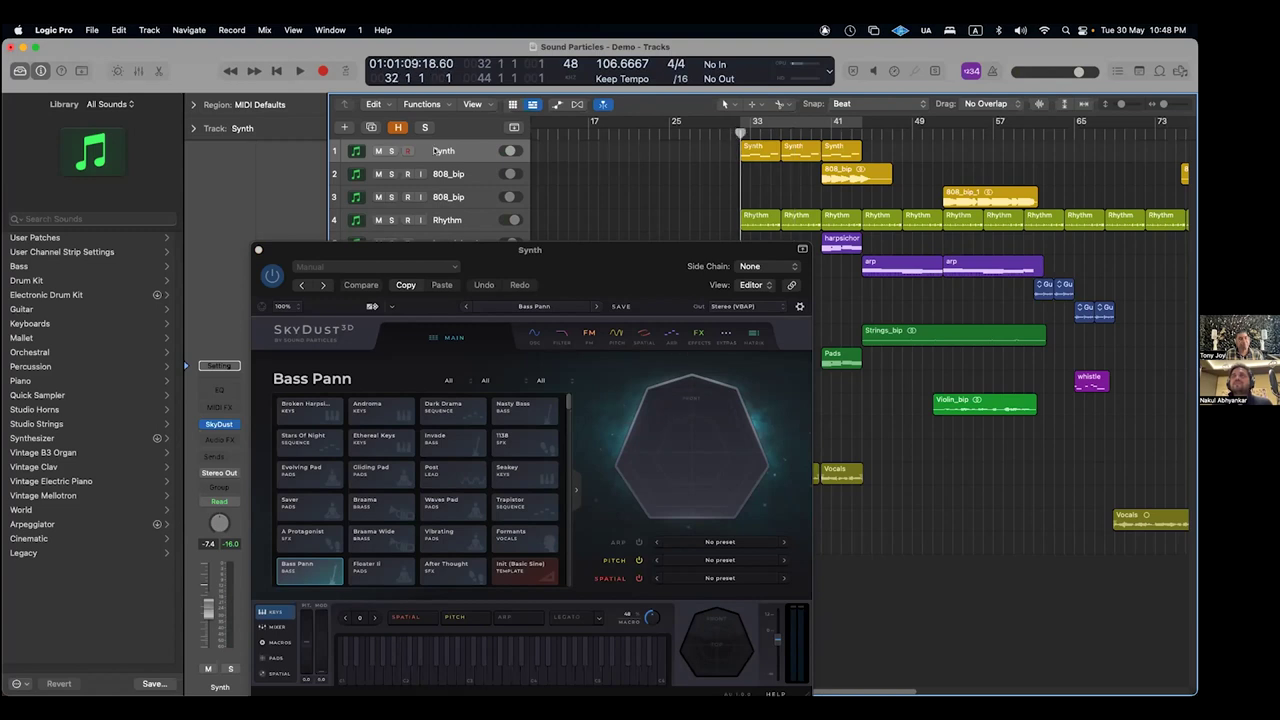
left_click(391, 150)
key("space")
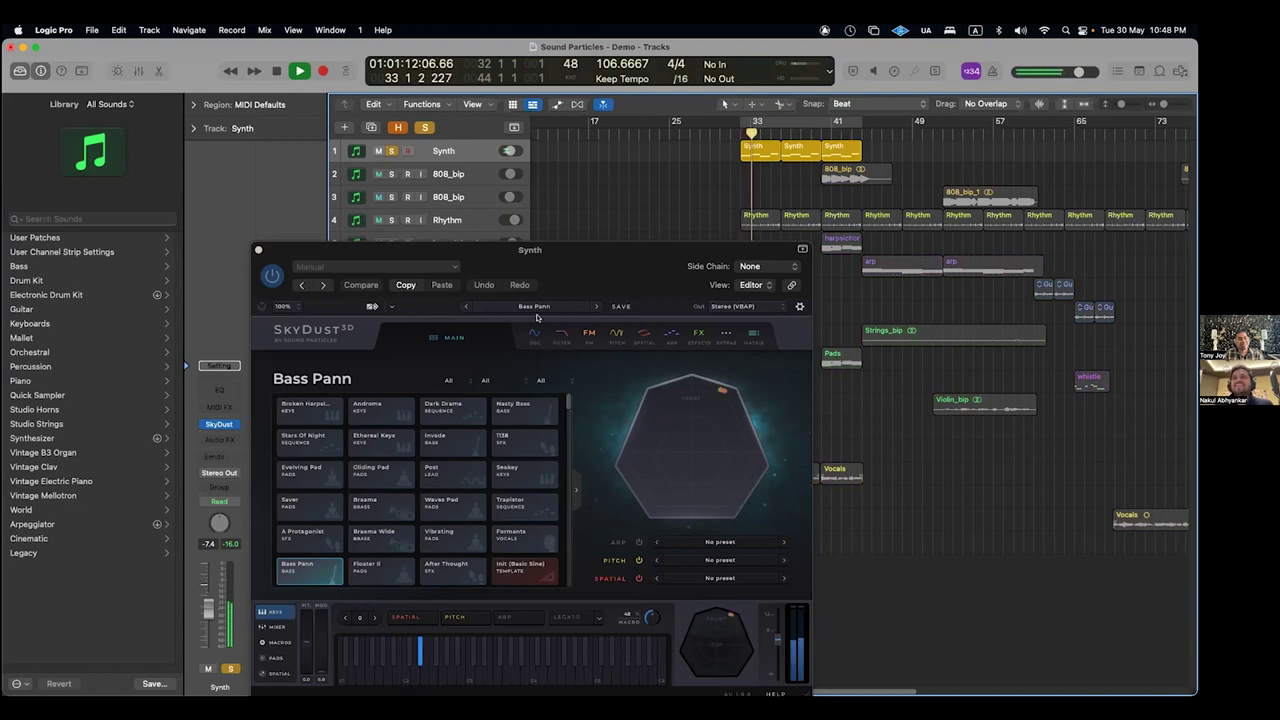
- Examine the movement and release settings on SkyDust's Spatial page, then play the soloed Synth while viewing the Main page
left_click(643, 336)
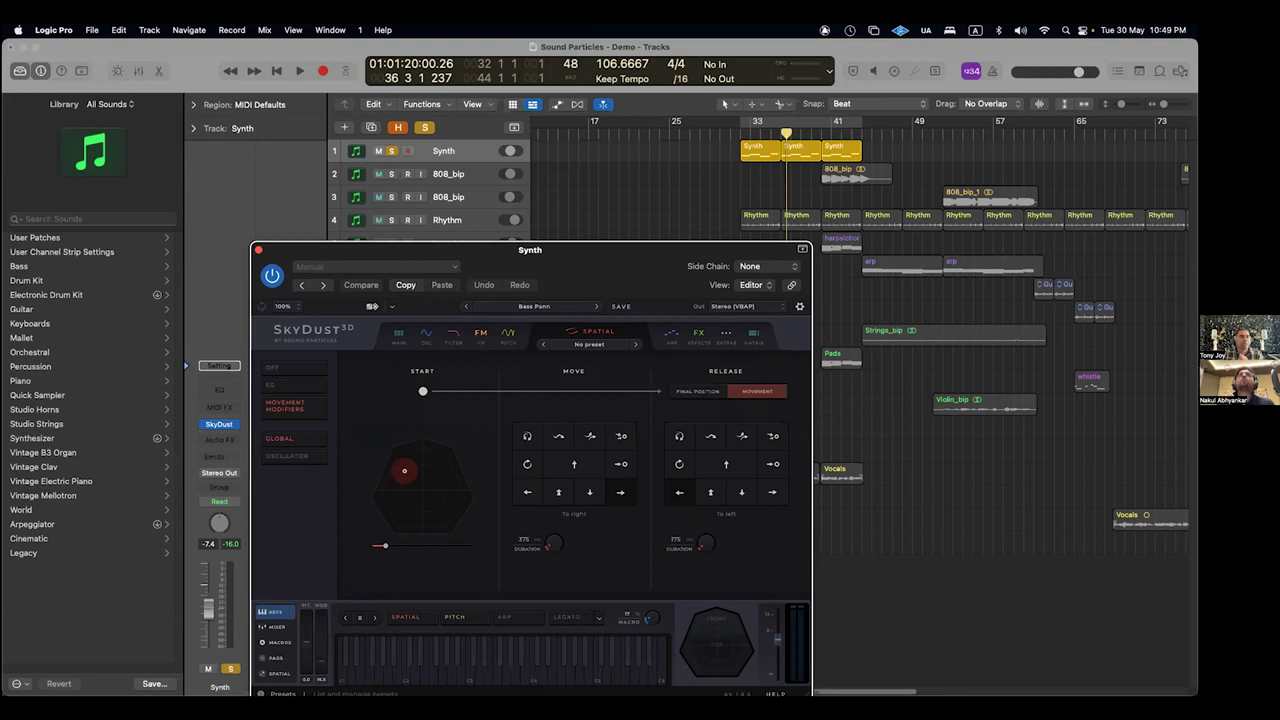
left_click_drag(629, 271, 638, 209)
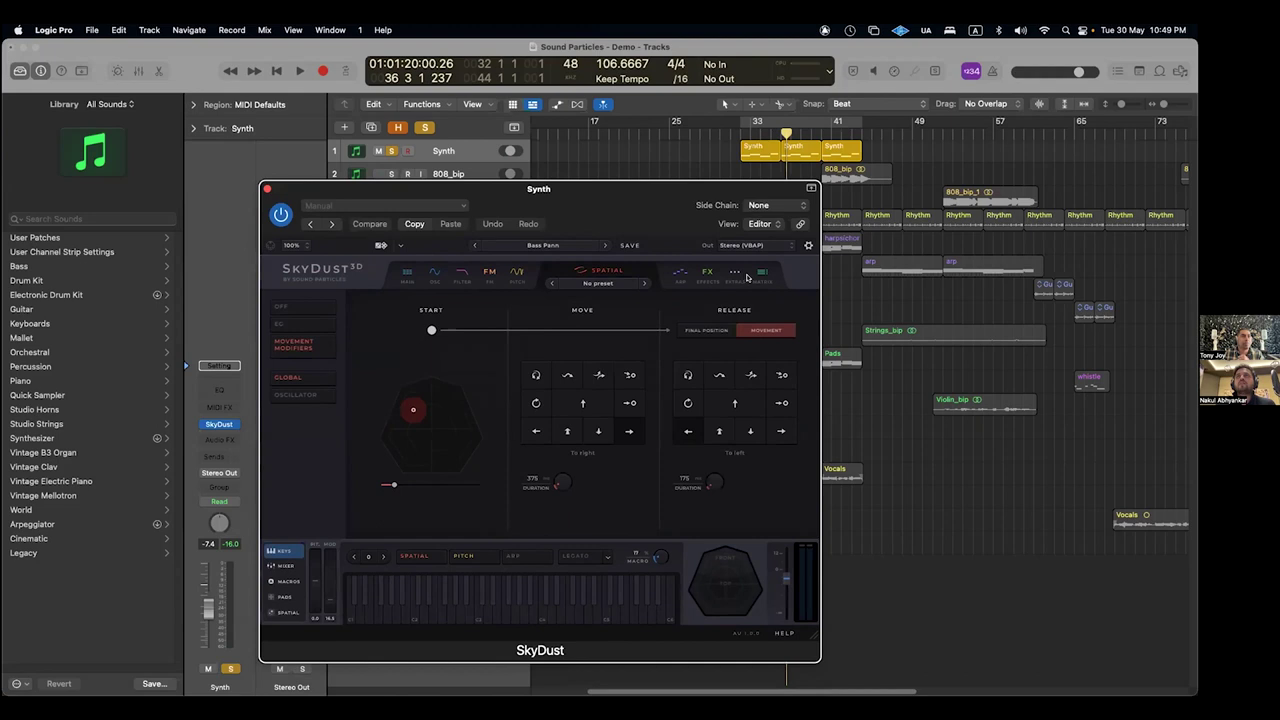
left_click(410, 277)
key("space")
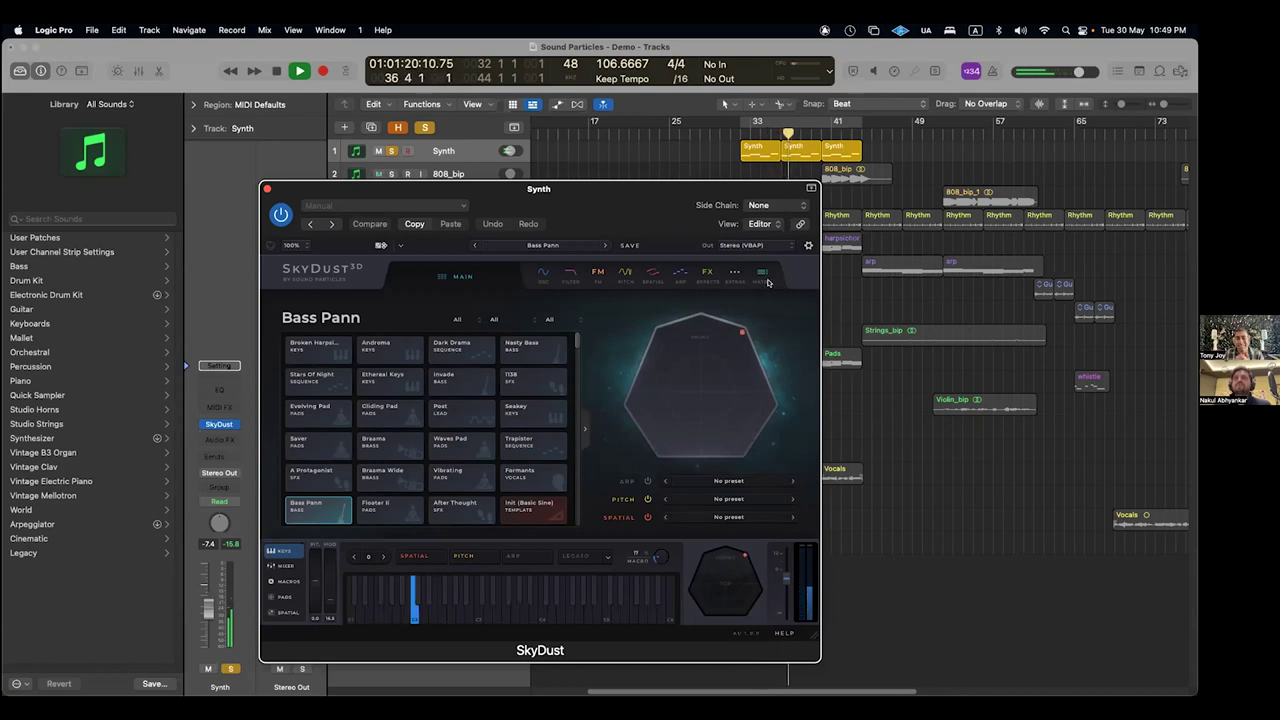
key("space")
- Close the SkyDust window and clear the Synth solo
left_click(924, 483)
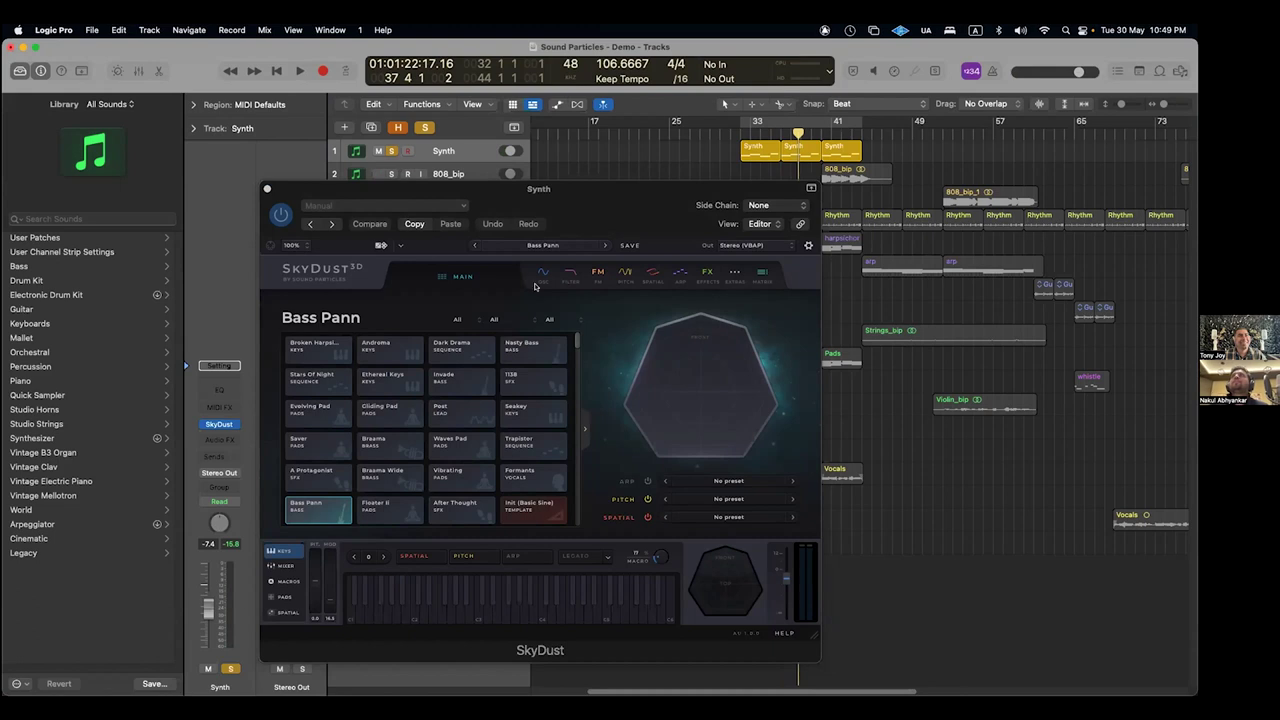
left_click(267, 188)
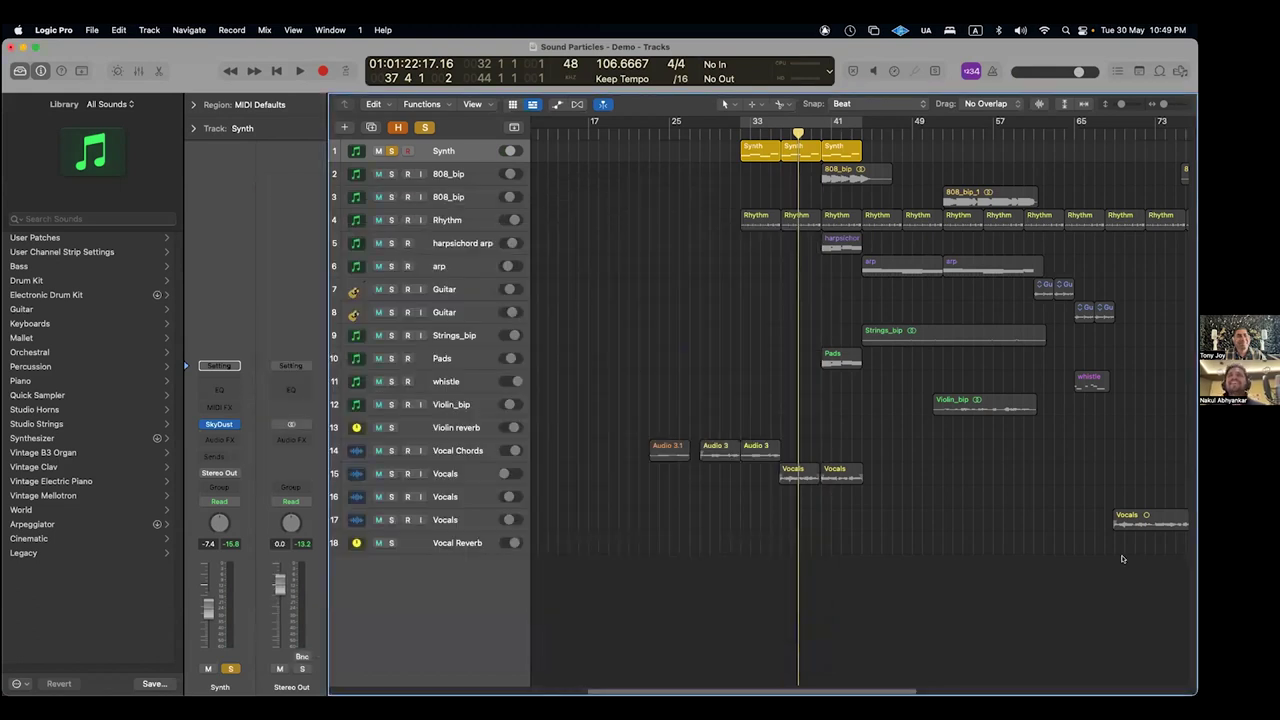
left_click(424, 127)
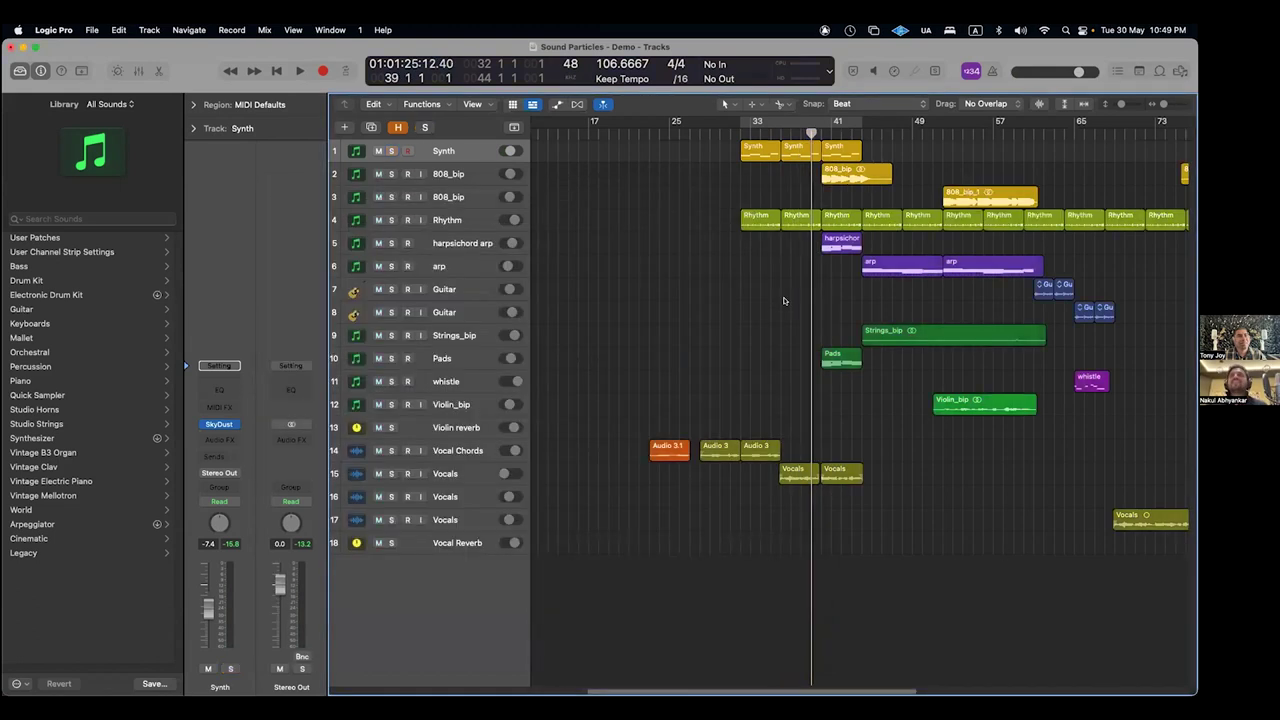
- Select the Rhythm track, move the playhead back to bar 33 and solo the track
left_click(476, 216)
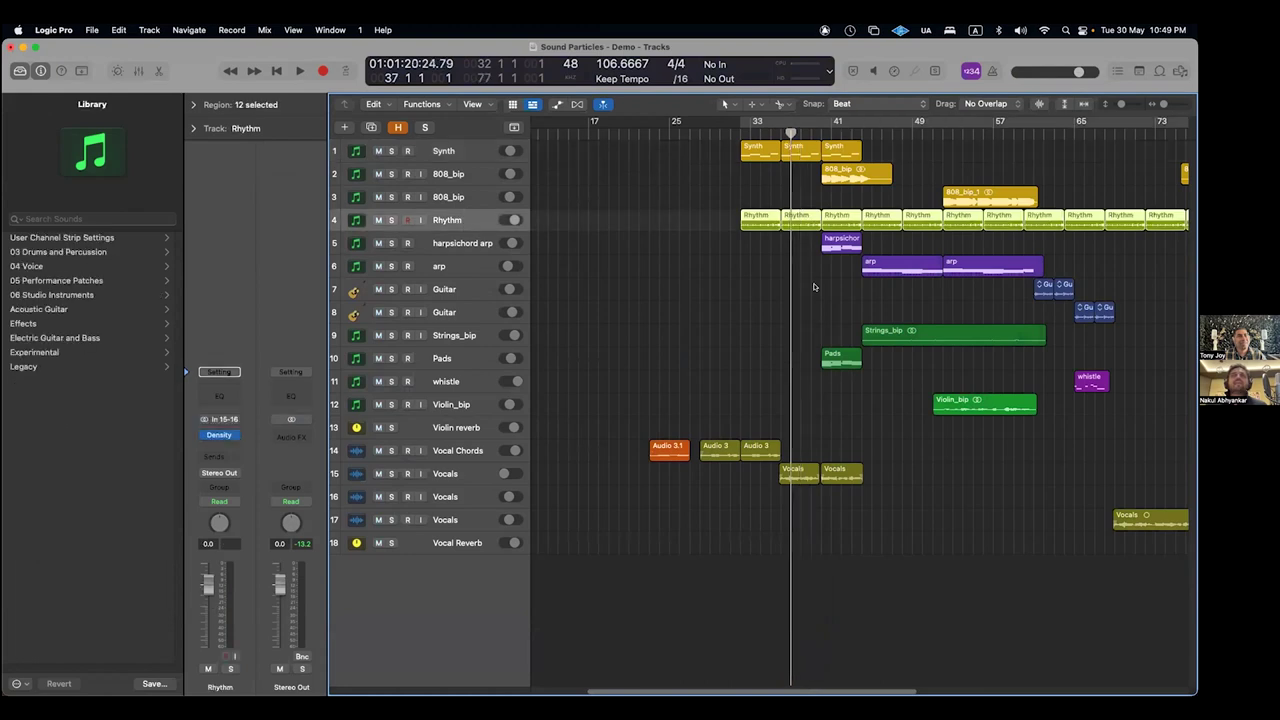
key("comma")
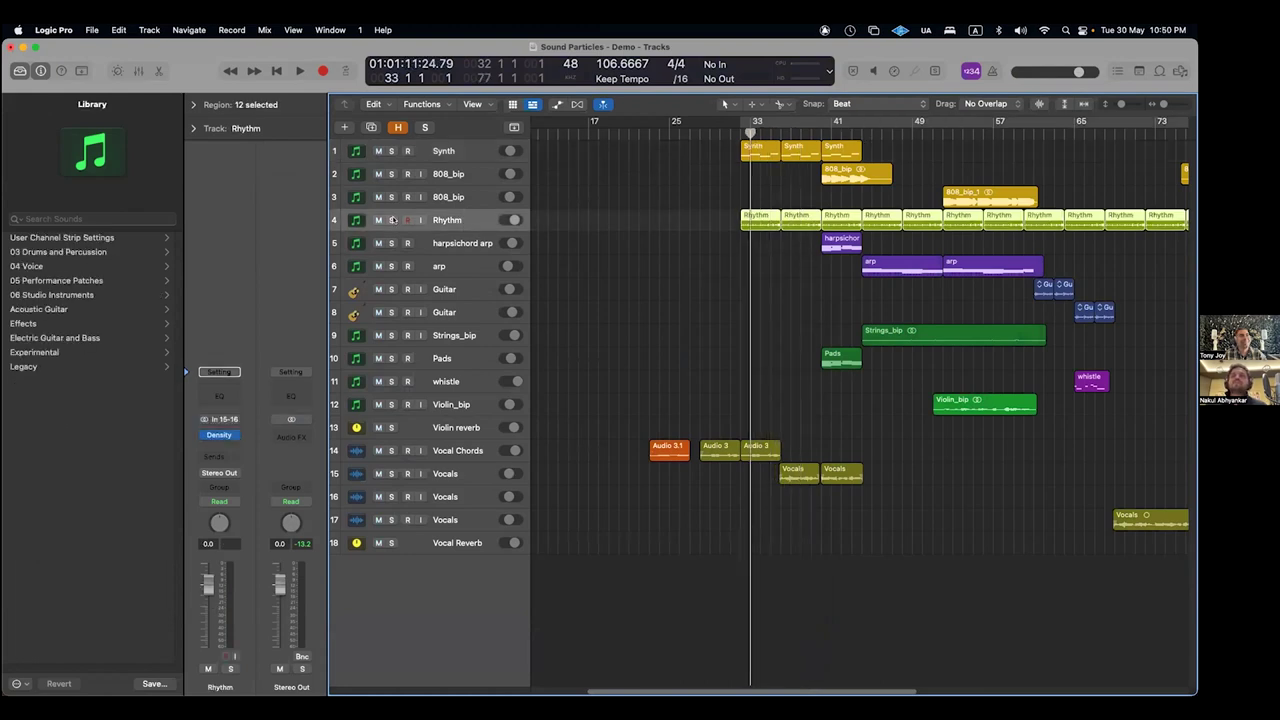
left_click(391, 220)
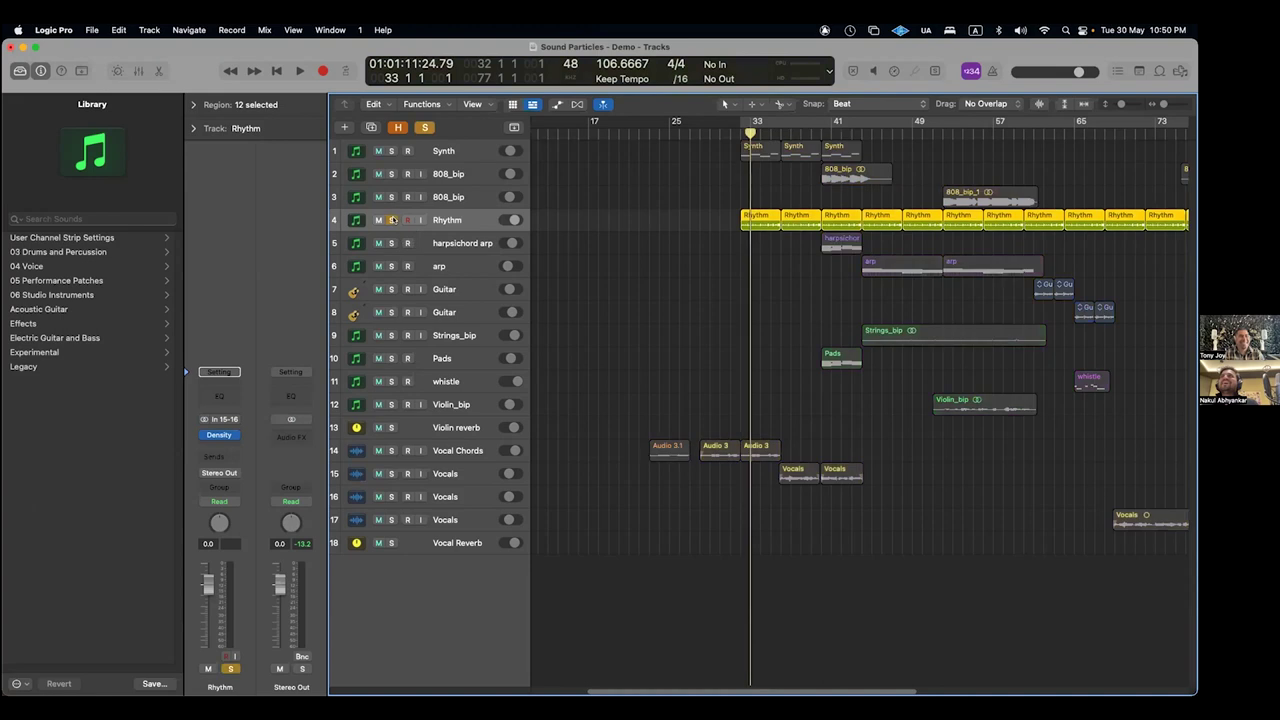
- Bypass Density on the Rhythm track, deselect the regions and play the track soloed from bar 32 until bar 35
key("comma")
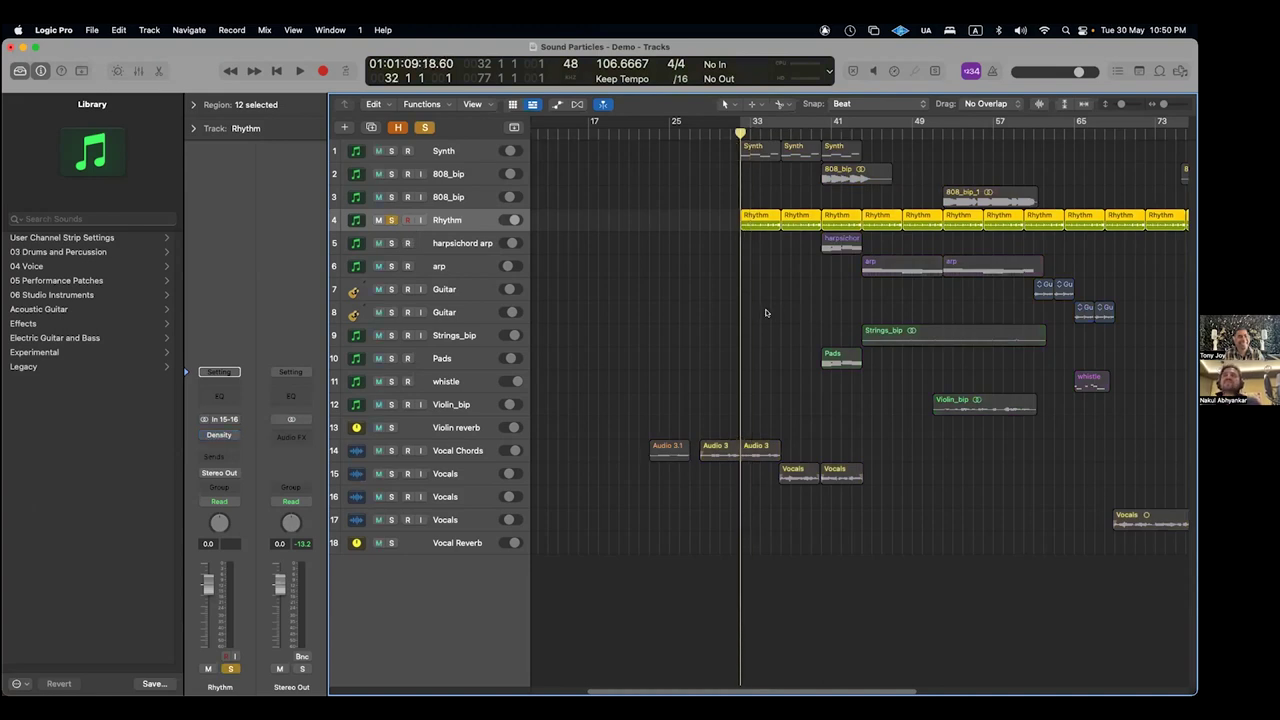
left_click(766, 313)
key("space")
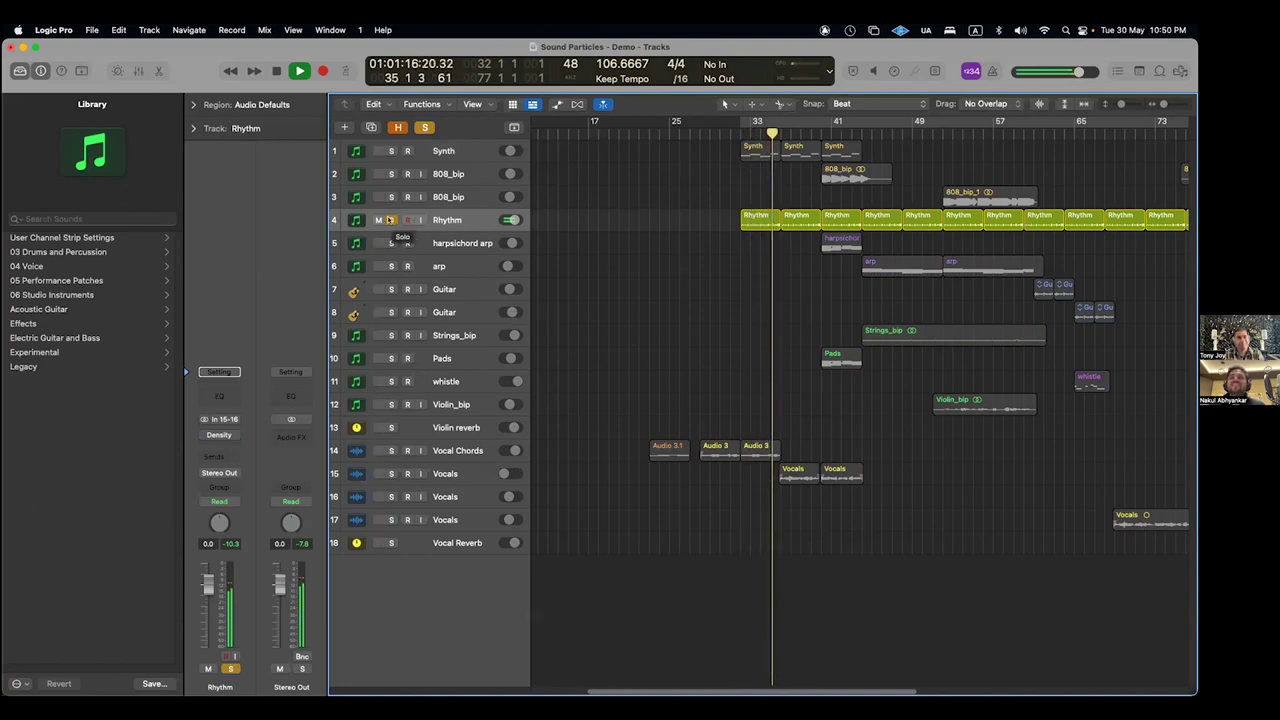
key("space")
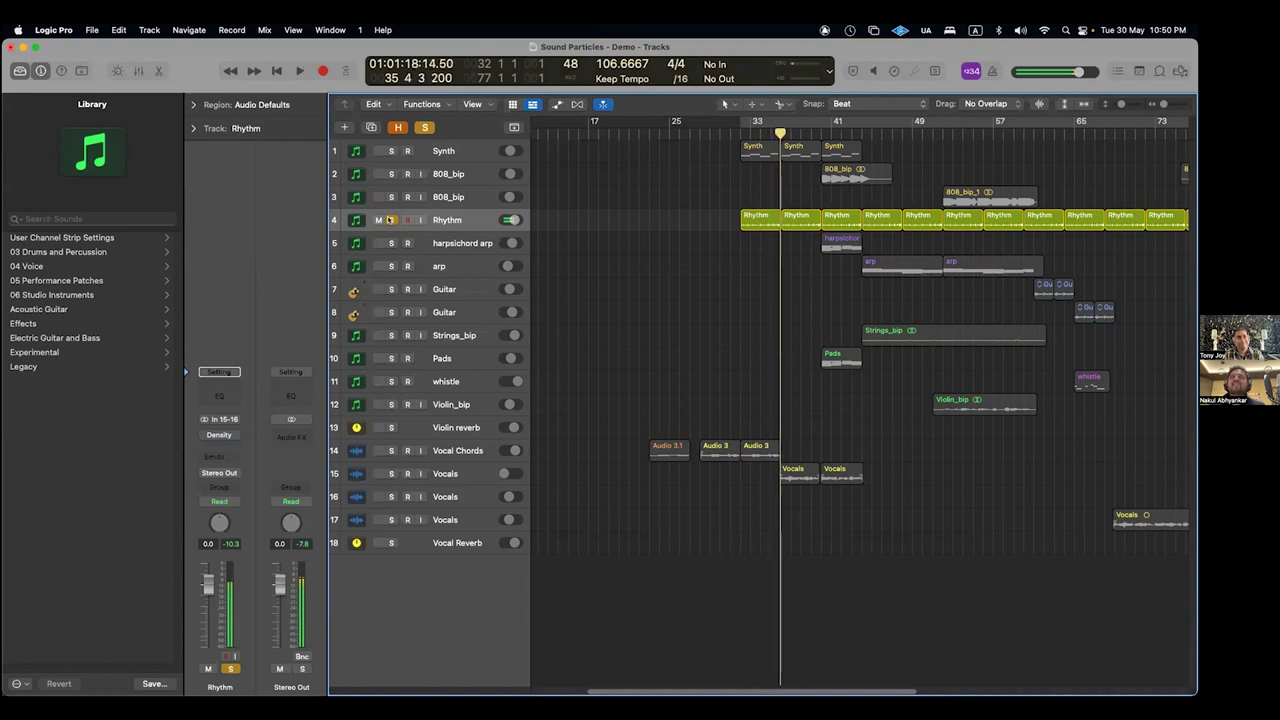
left_click(390, 220)
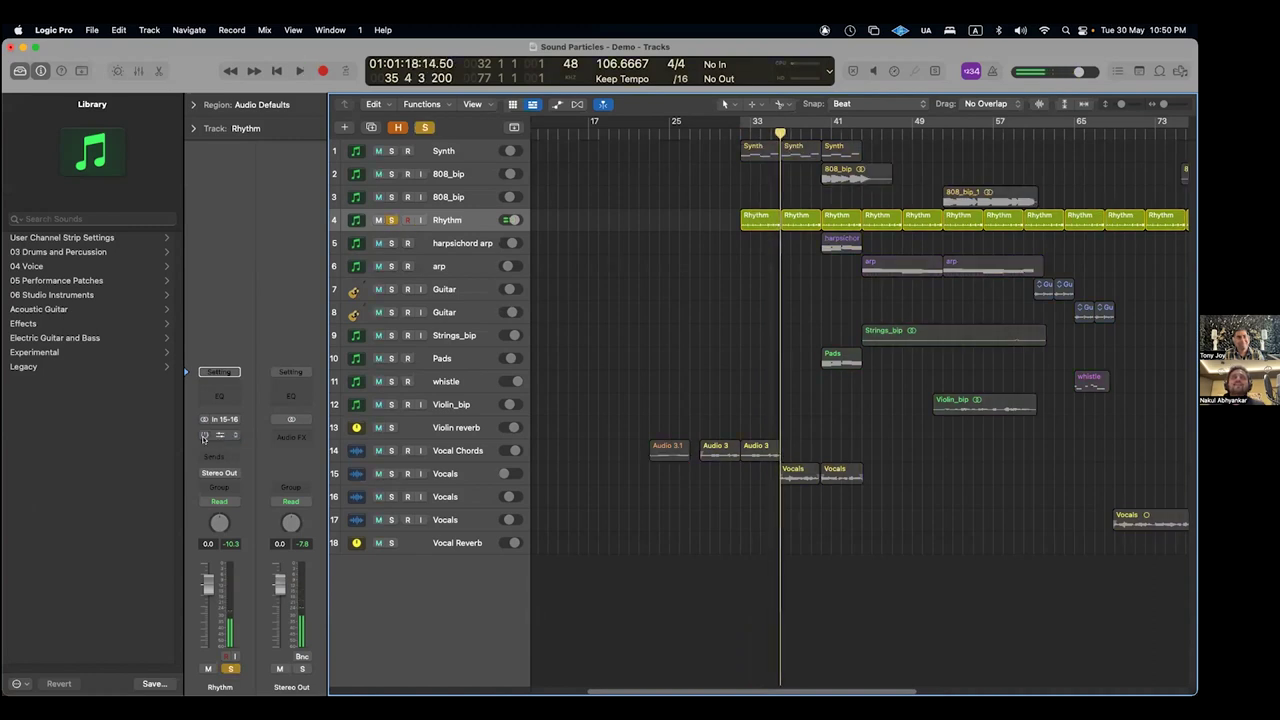
- Re-enable Density on the Rhythm track and play it soloed from bar 32
key("comma")
key("comma")
key("comma")
key("space")
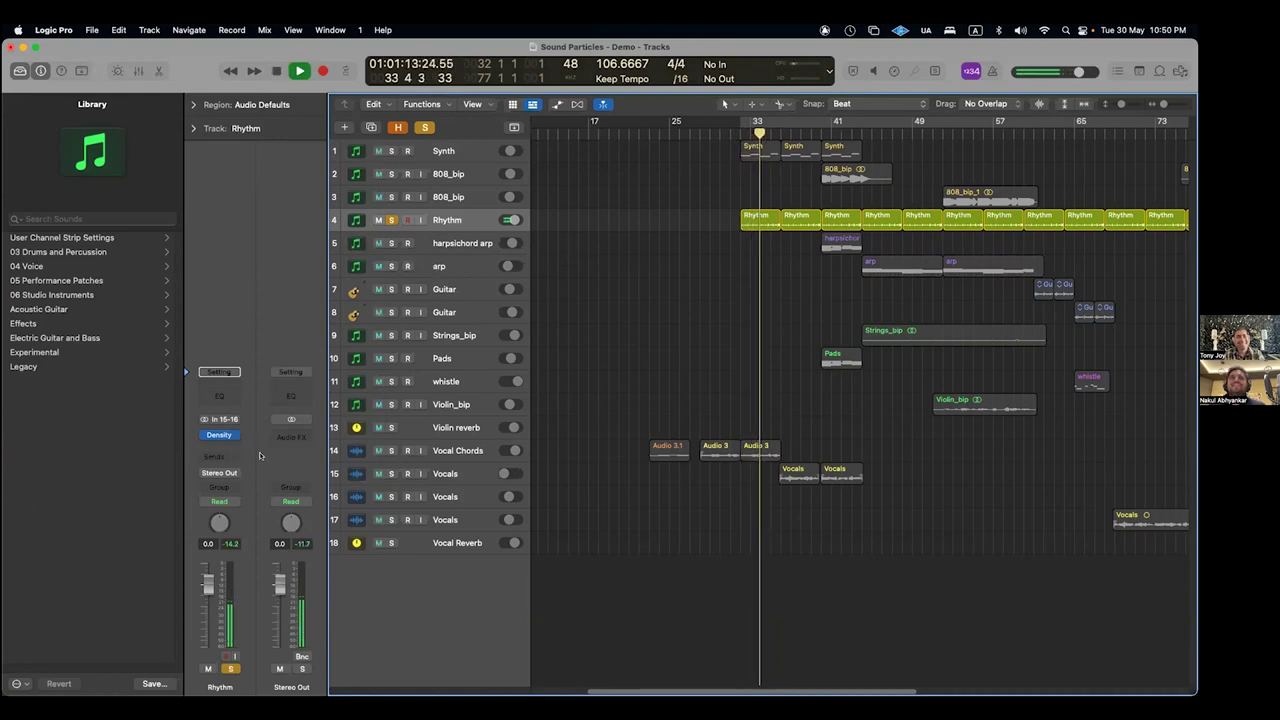
- Open the Rhythm track's Density window clear of its regions, then stop playback and return to bar 32
left_click(220, 435)
left_click_drag(621, 197, 407, 157)
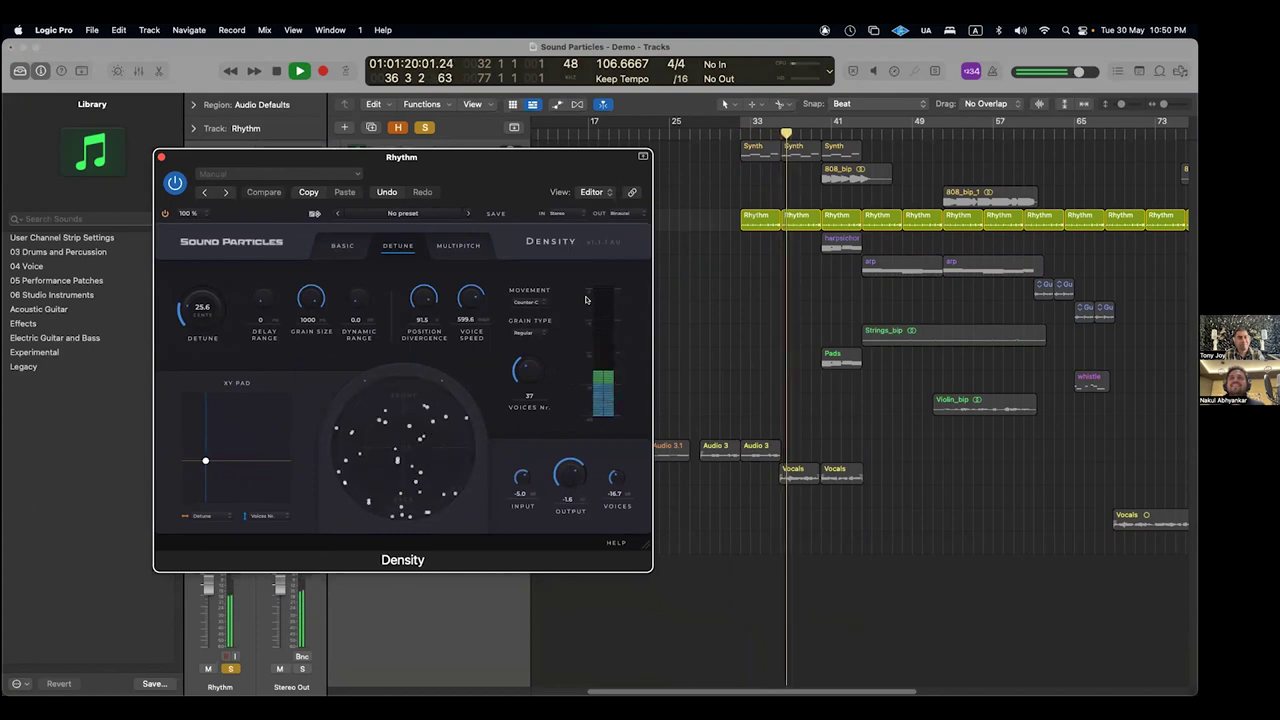
key("space")
left_click(784, 281)
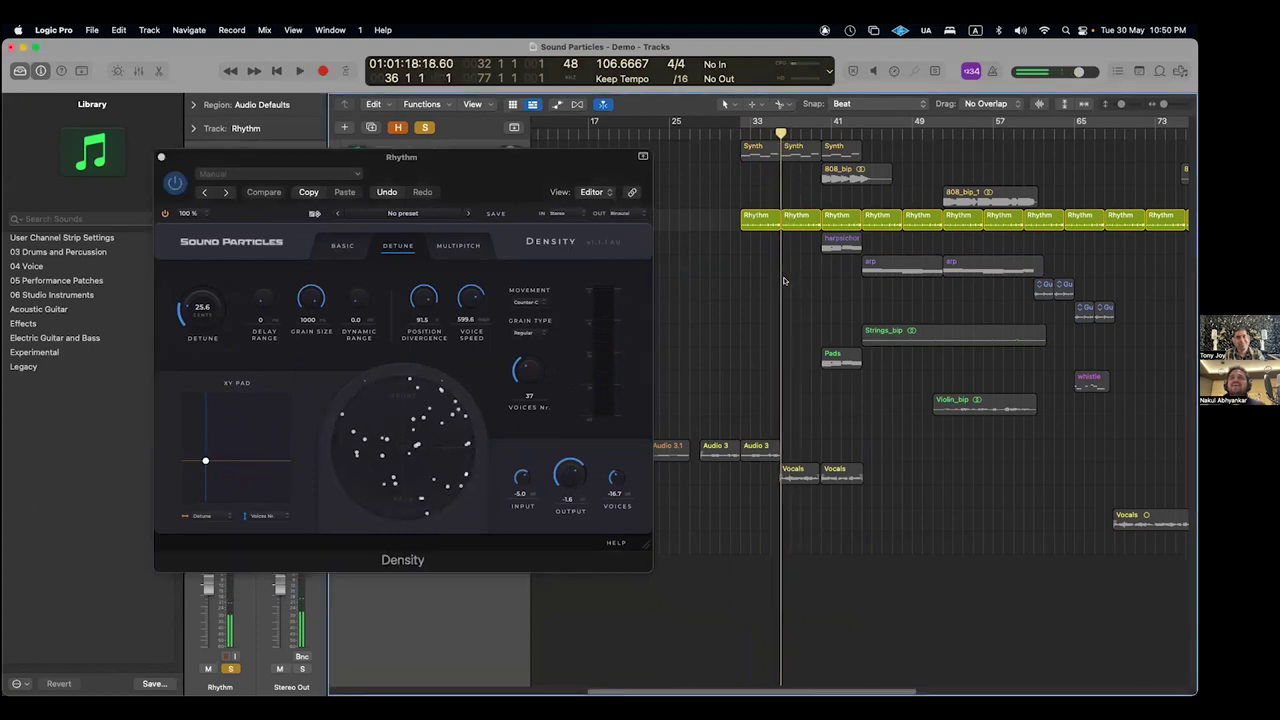
key("comma")
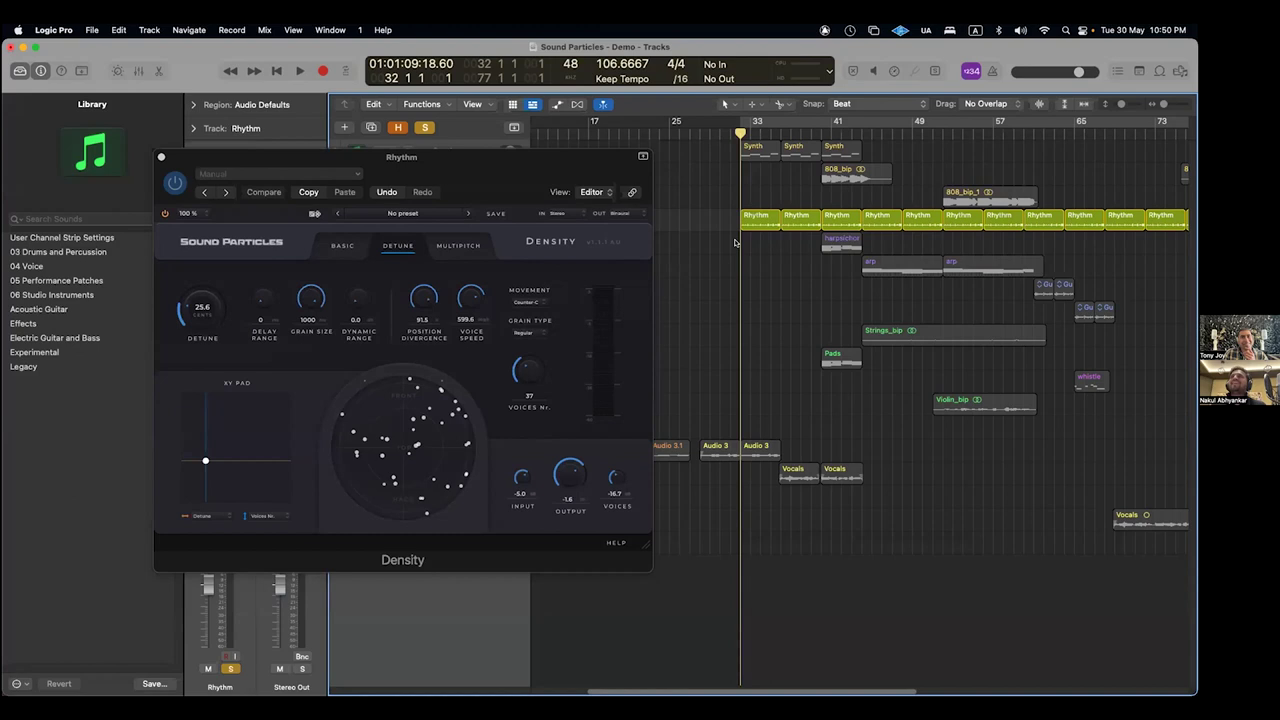
- Play the soloed Rhythm track twice from bar 32, toggling Density's smooth bypass to compare the sound with and without it
key("space")
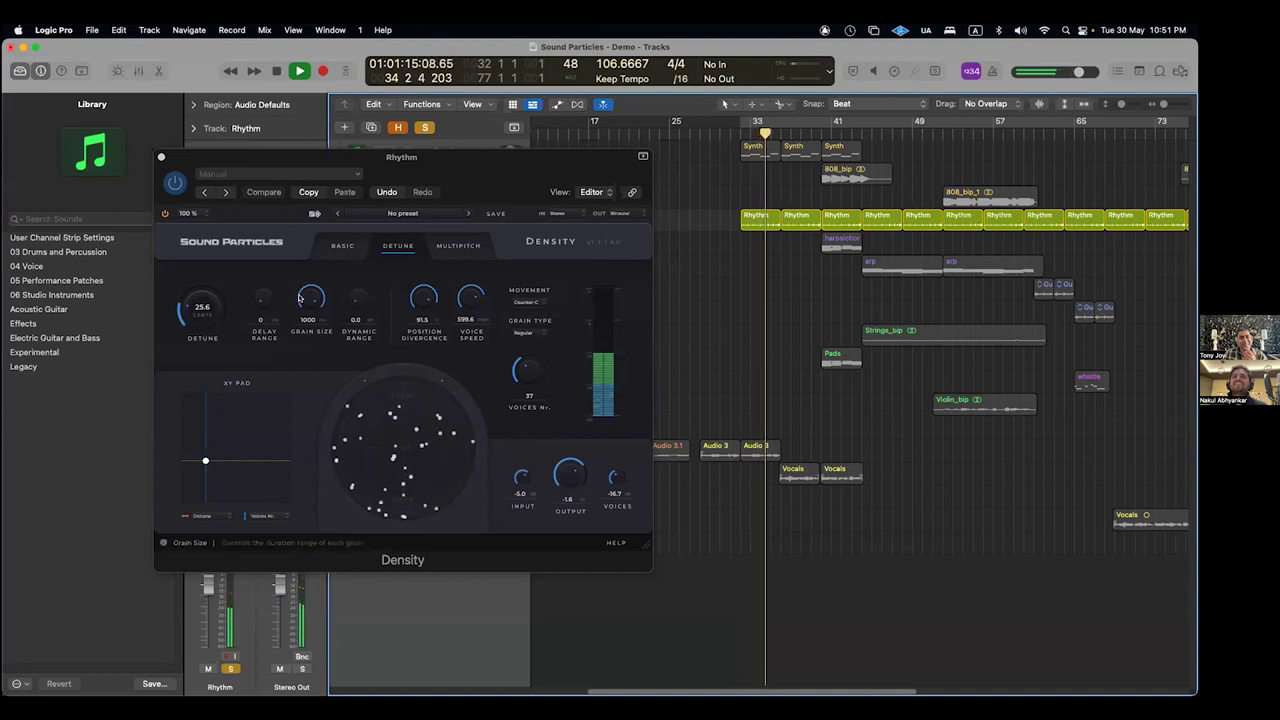
left_click(165, 213)
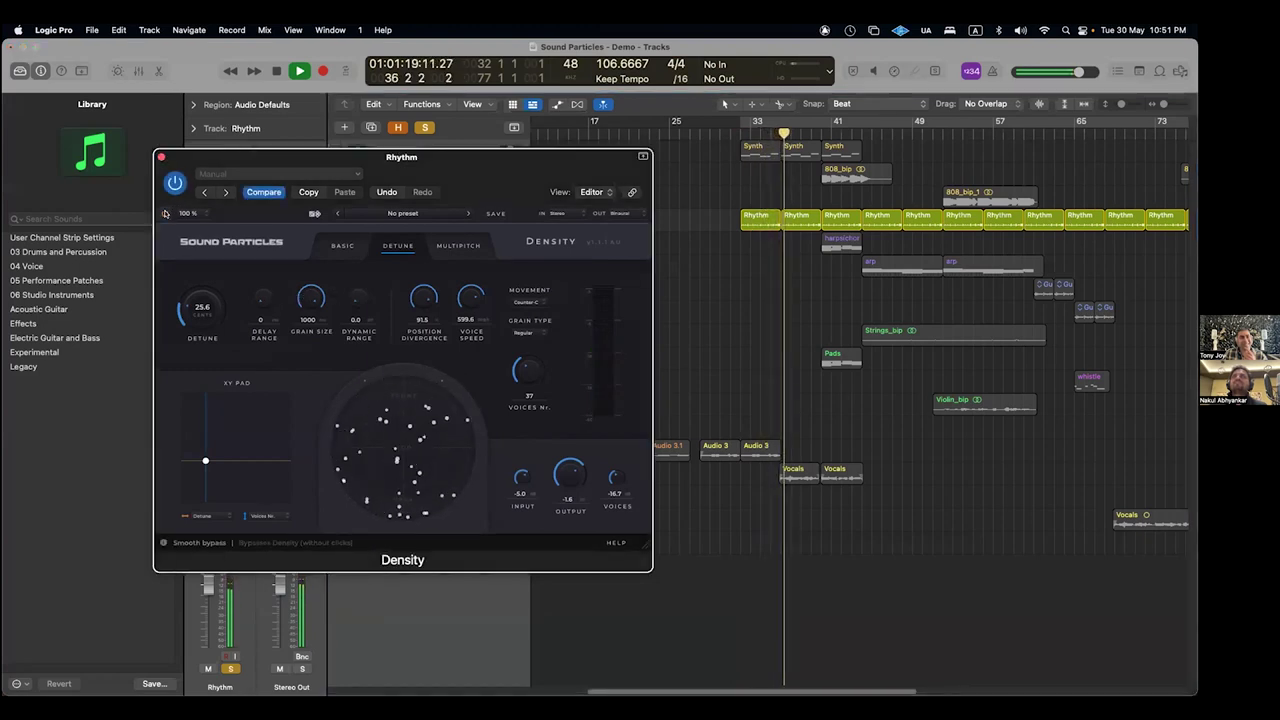
key("space")
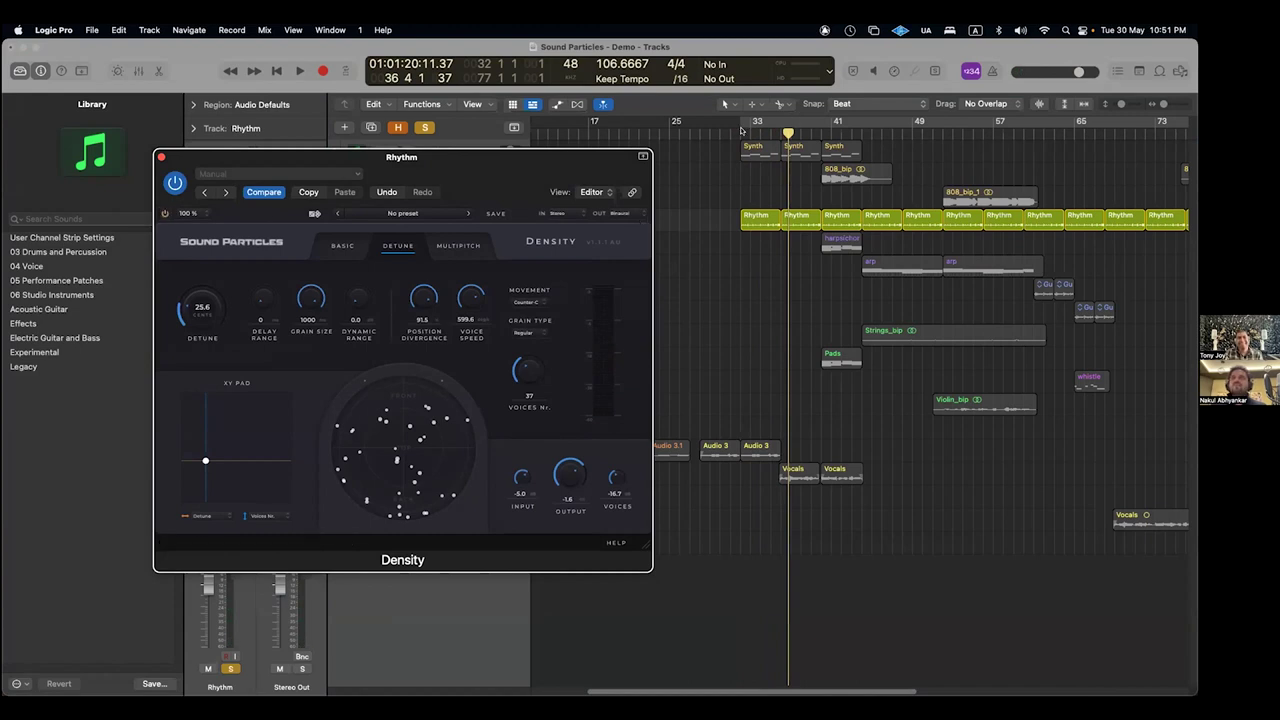
left_click(740, 130)
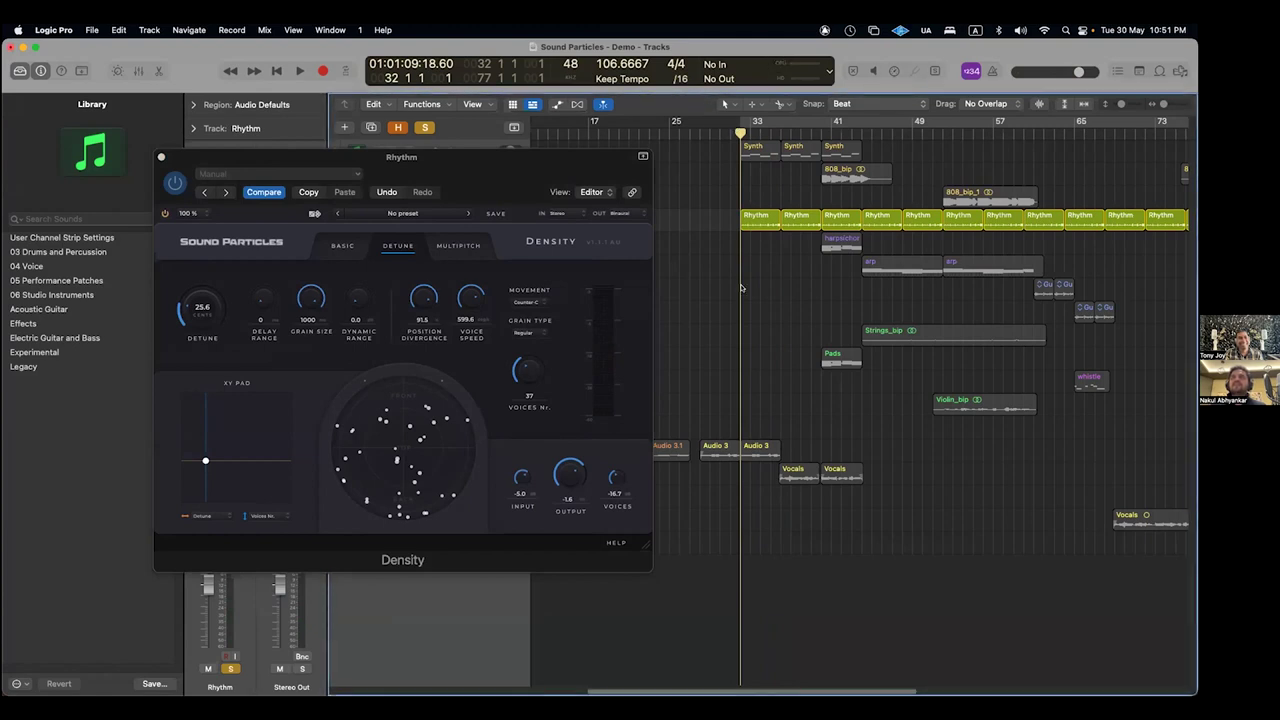
key("space")
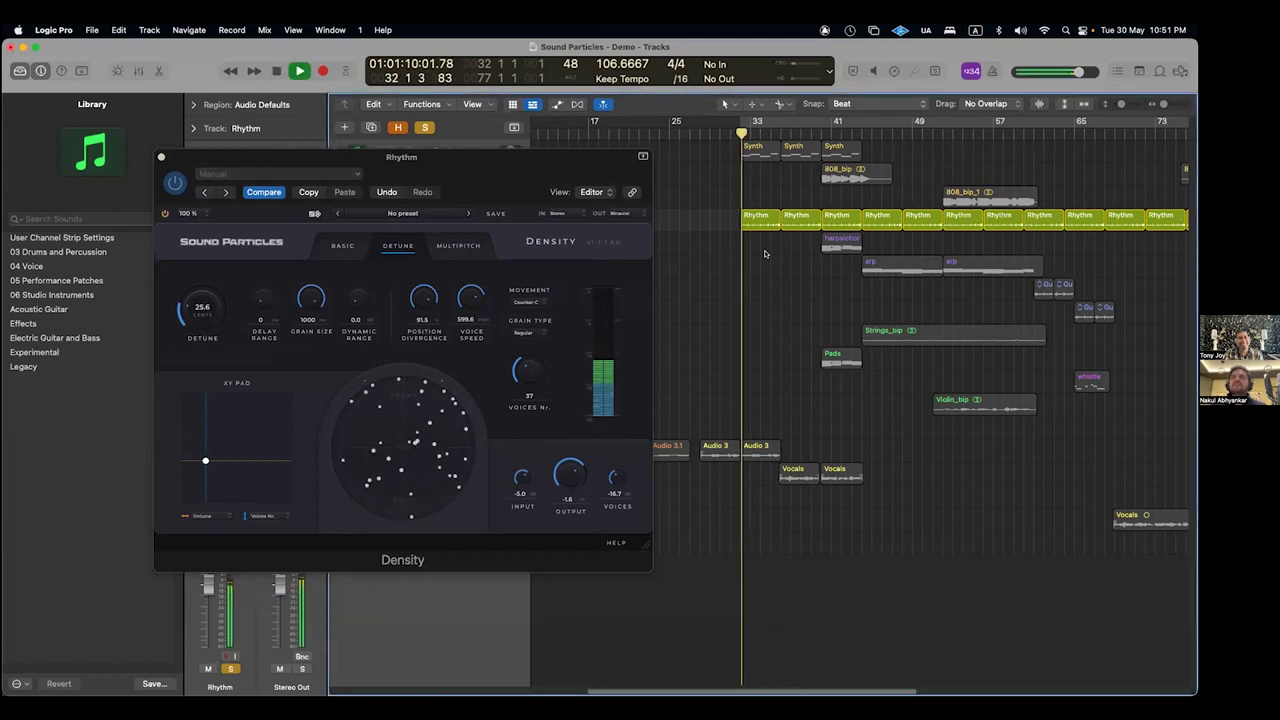
left_click(166, 188)
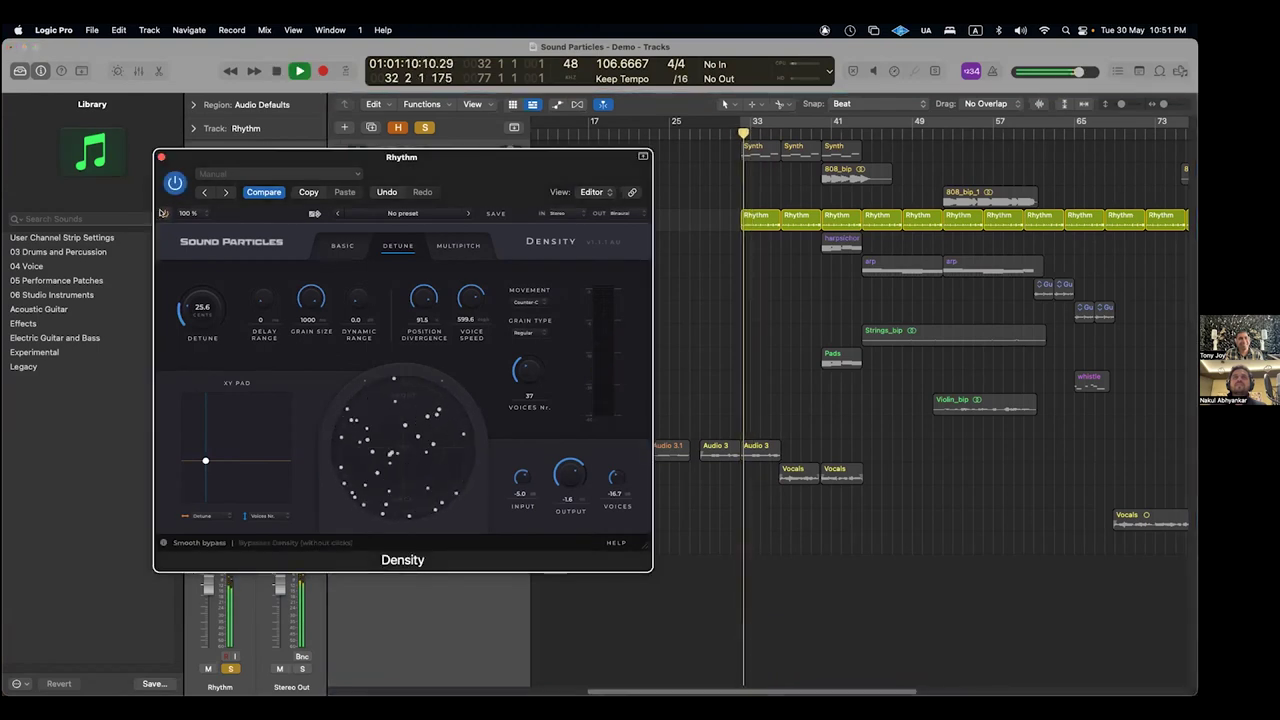
- Close the Density window, clear the Rhythm solo and return the playhead to bar 32
left_click_drag(187, 182, 310, 188)
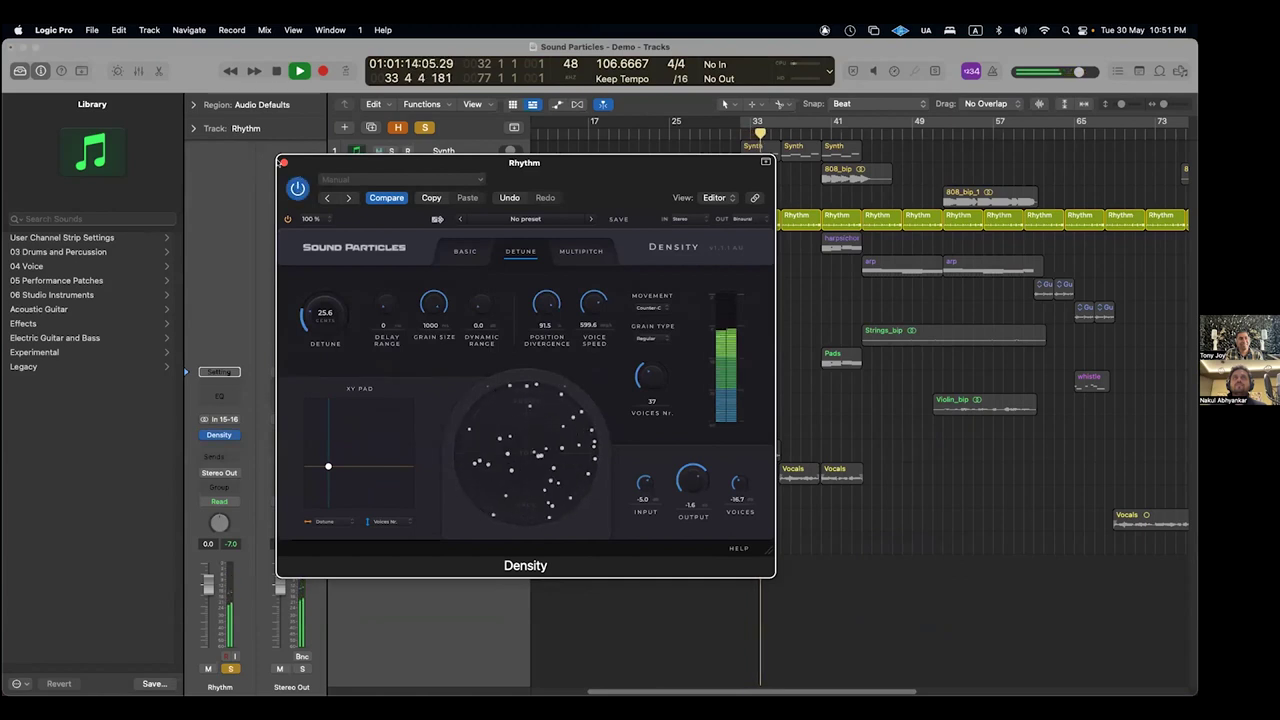
left_click(282, 162)
key("space")
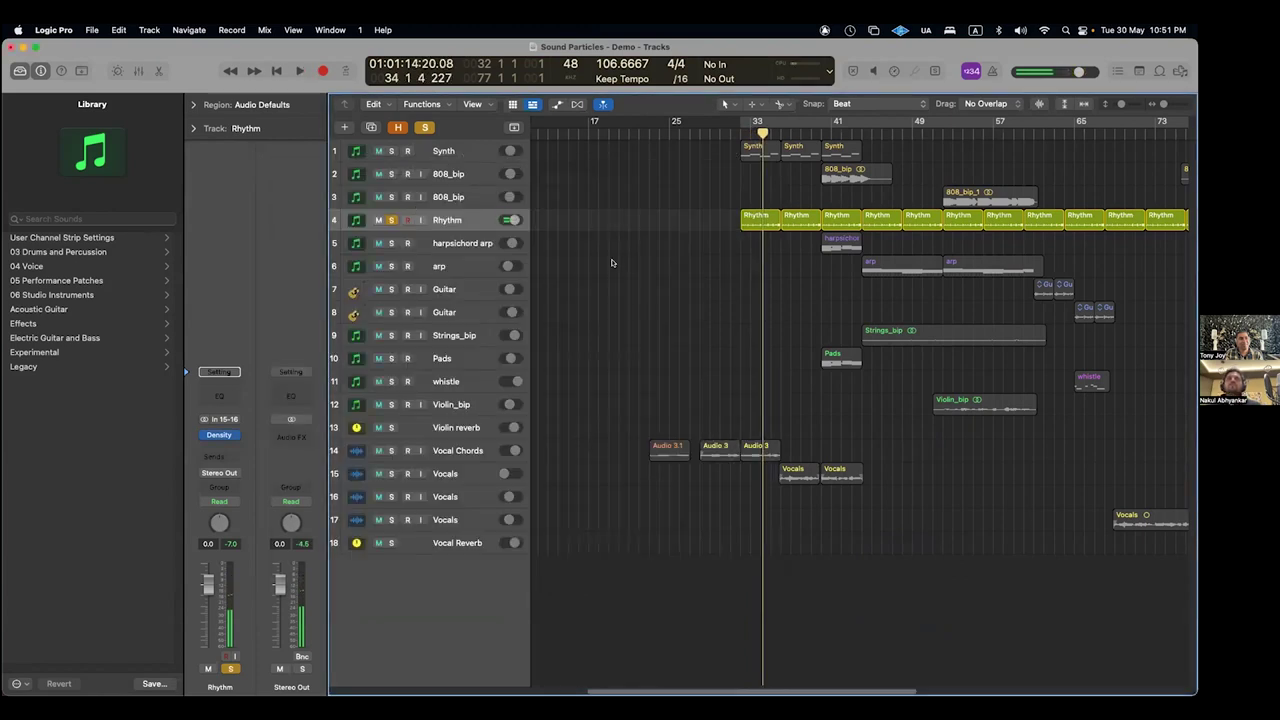
key("s")
key("comma")
key("comma")
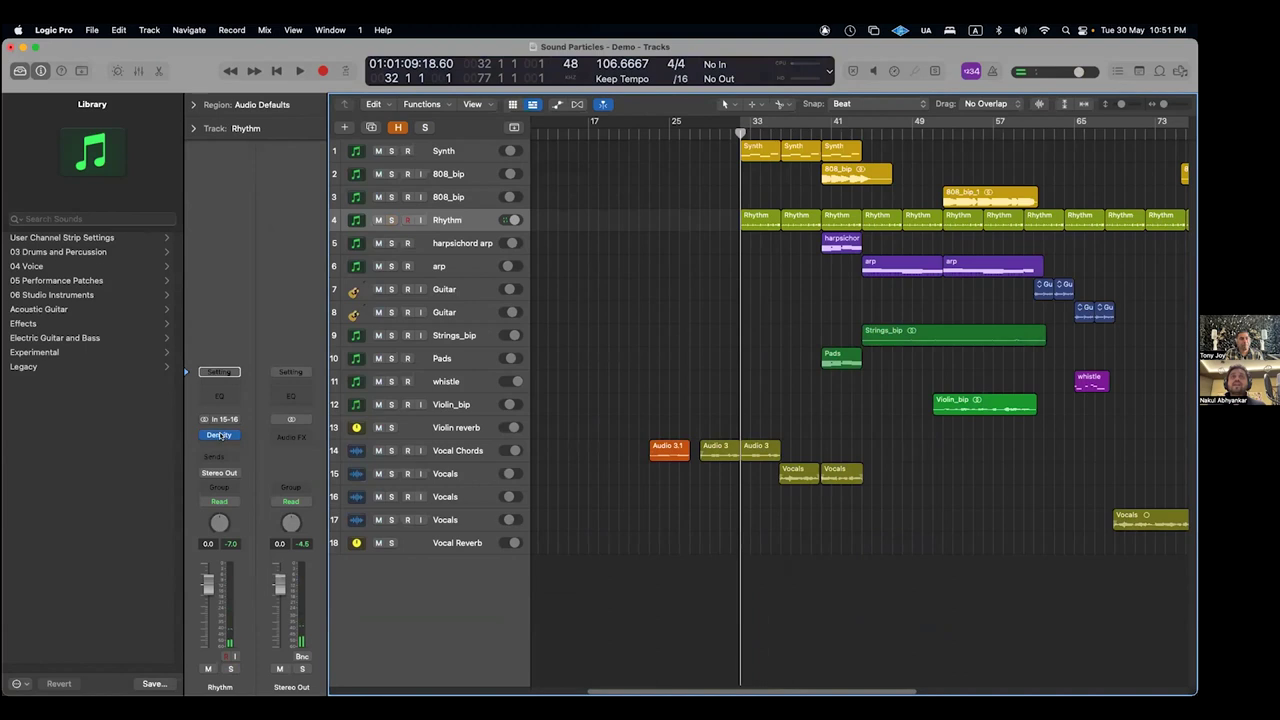
- Reopen Density on the Rhythm track, play the full mix from bar 32, then close the window and stop
left_click(219, 435)
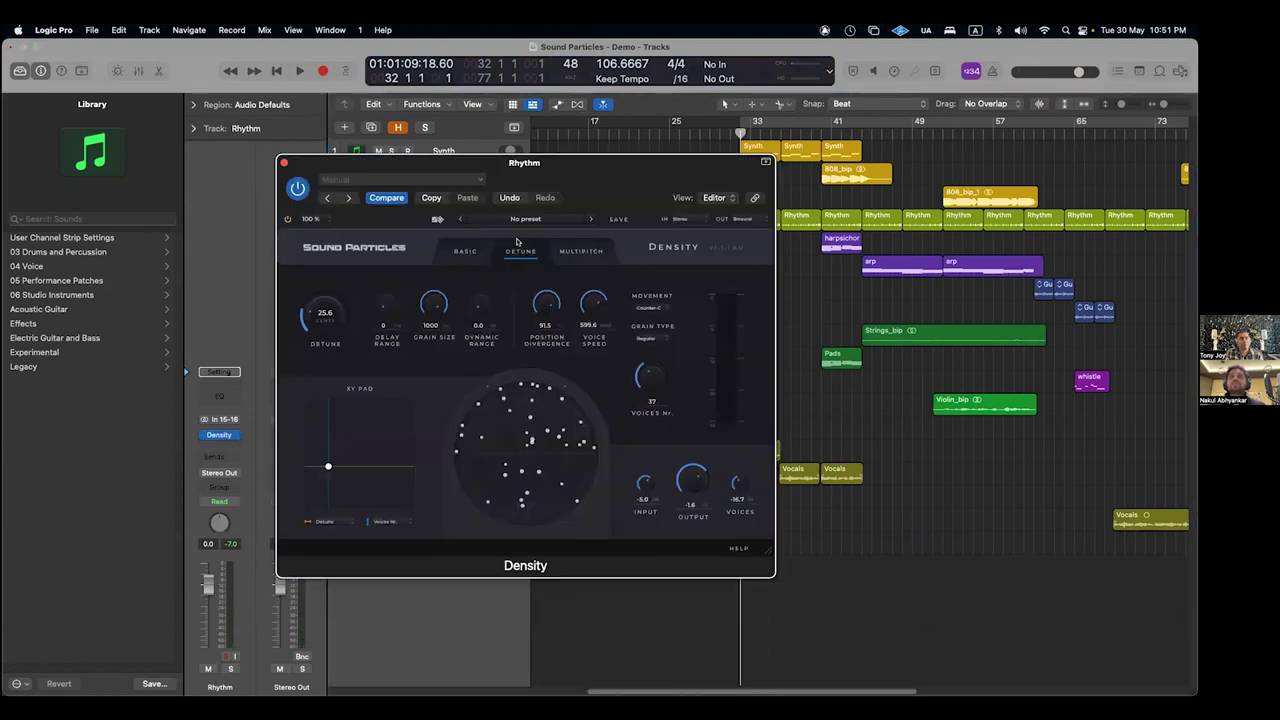
key("space")
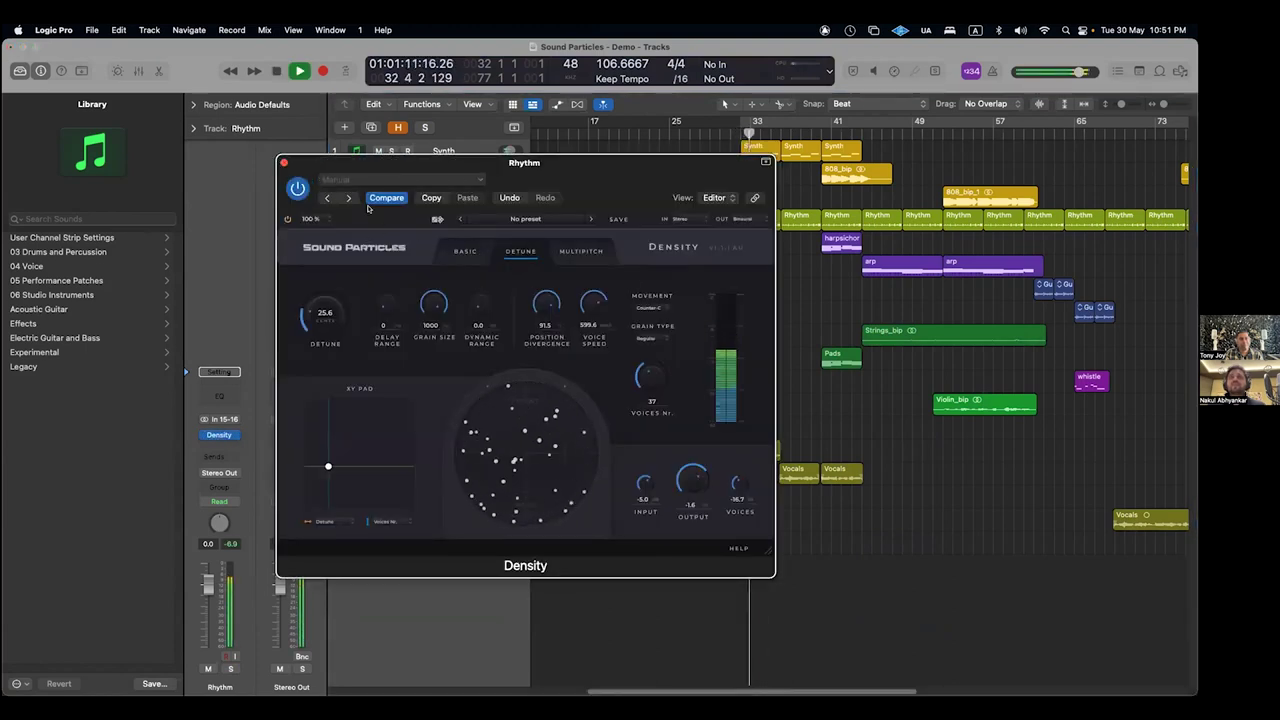
key("super+w")
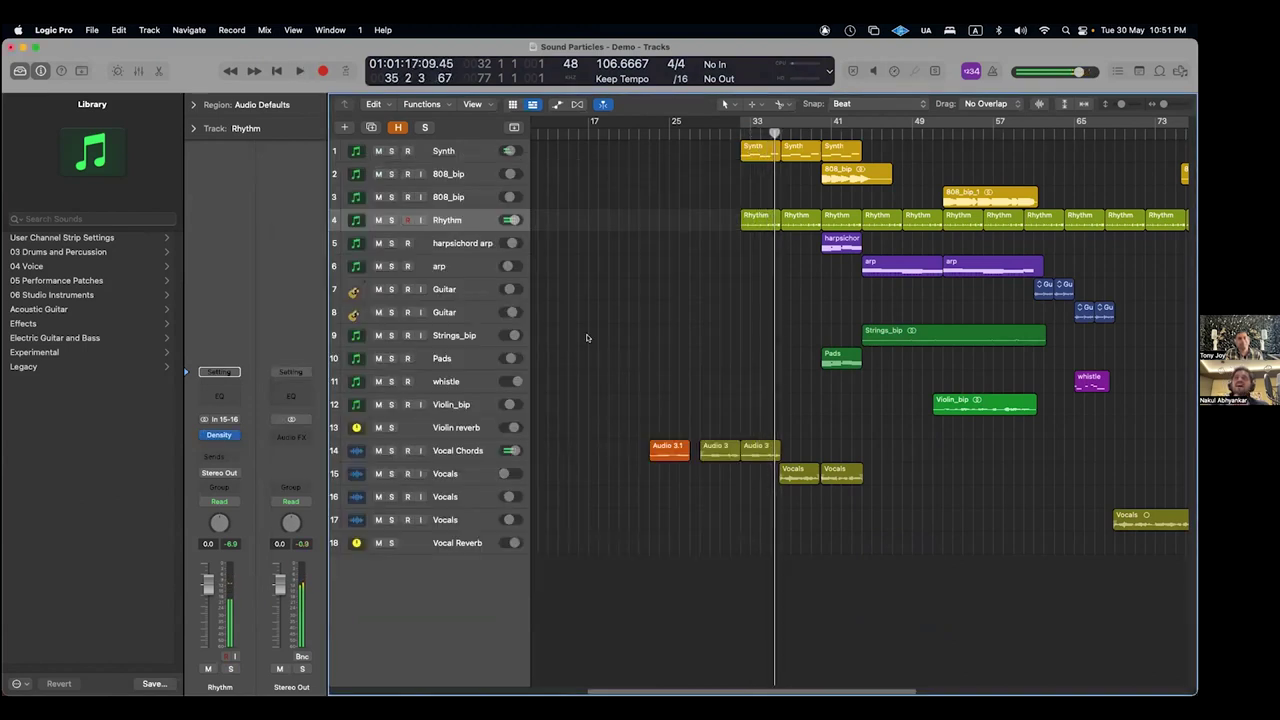
key("space")
- Return the playhead to bar 32 and play a short passage of the full mix
key("comma")
key("comma")
key("comma")
key("comma")
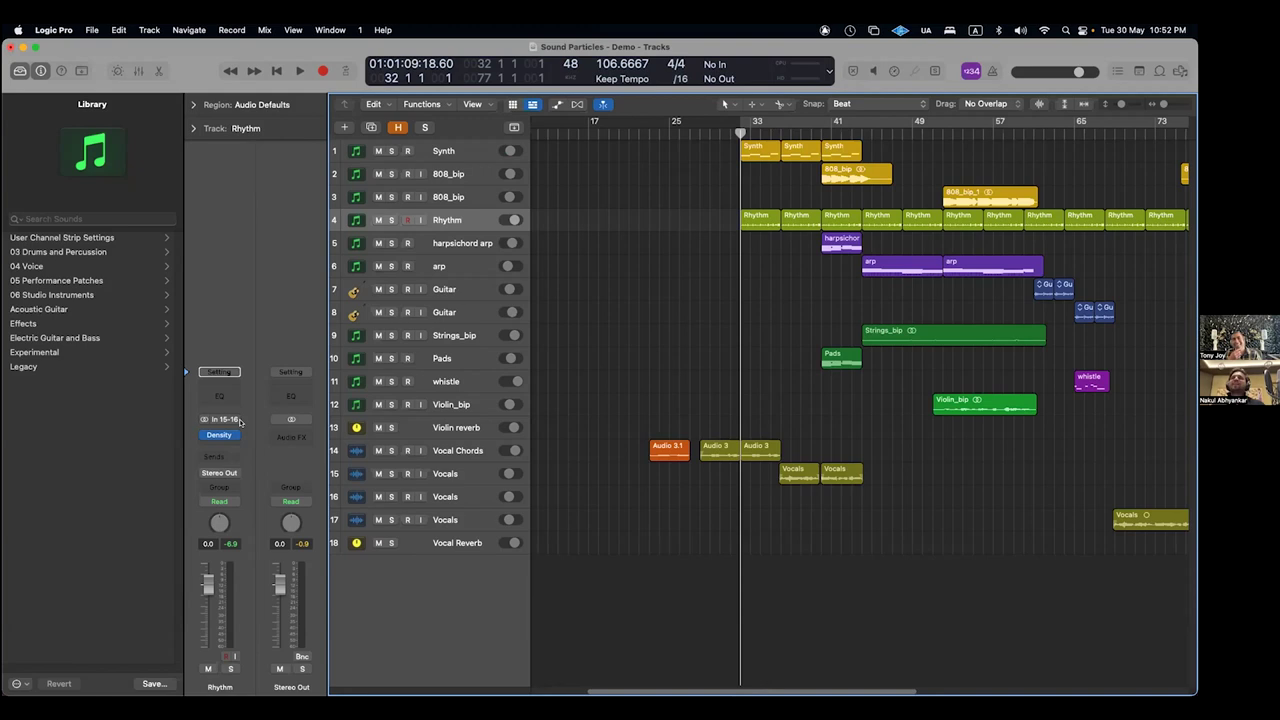
key("space")
key("space")
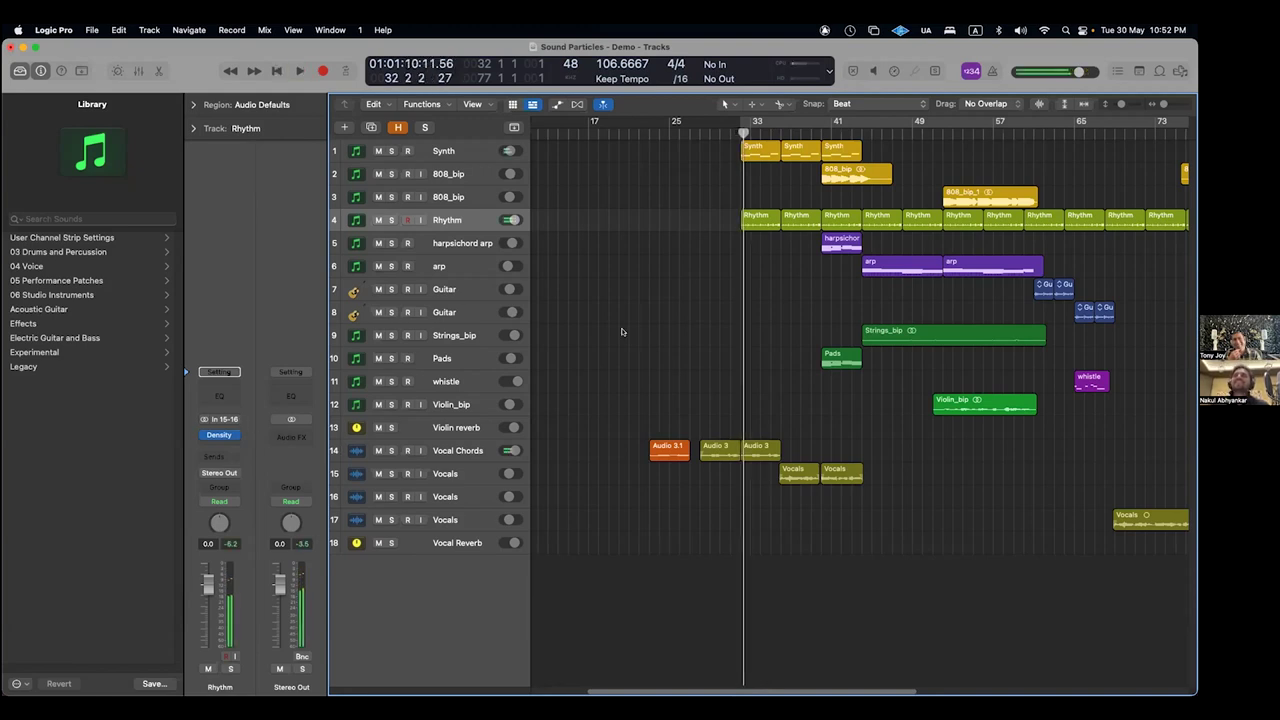
- Move the playhead forward to bar 40, where the harpsichord and Pads regions start
key("period")
key("period")
key("period")
key("period")
key("period")
key("period")
key("period")
key("period")
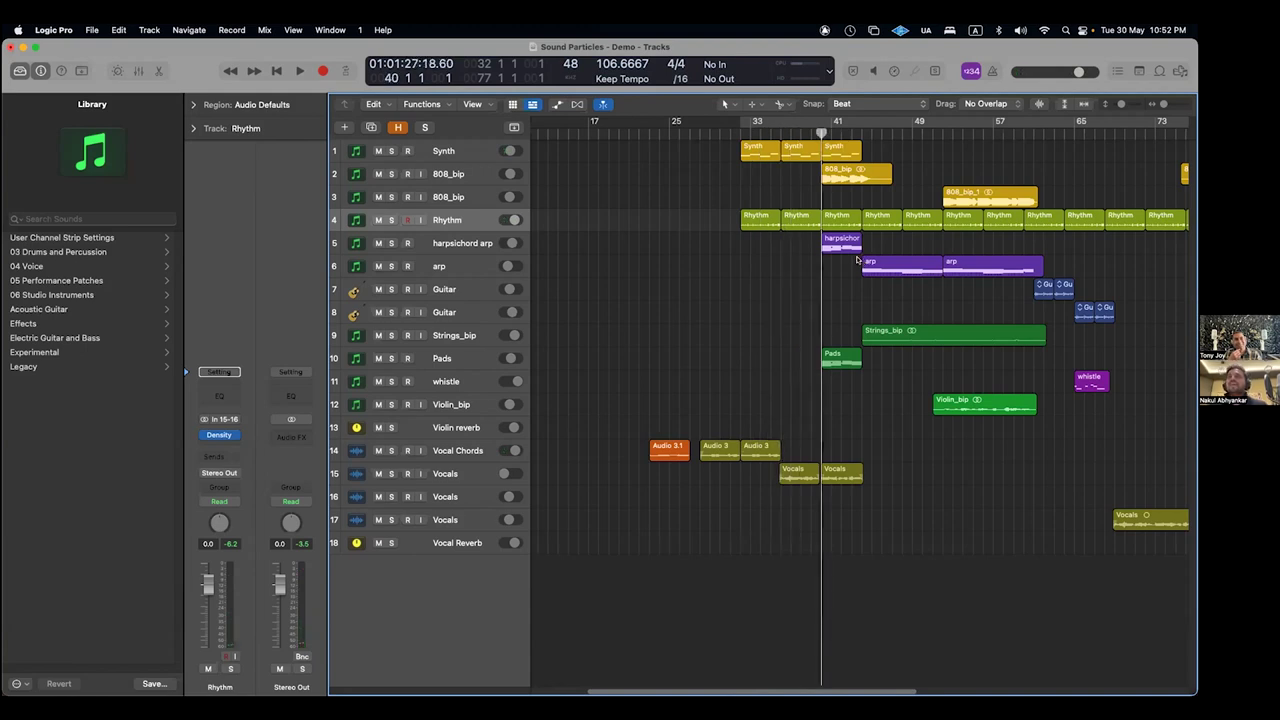
- Open SkyDust on the Pads track, solo the track and play its region from bar 40
left_click(428, 366)
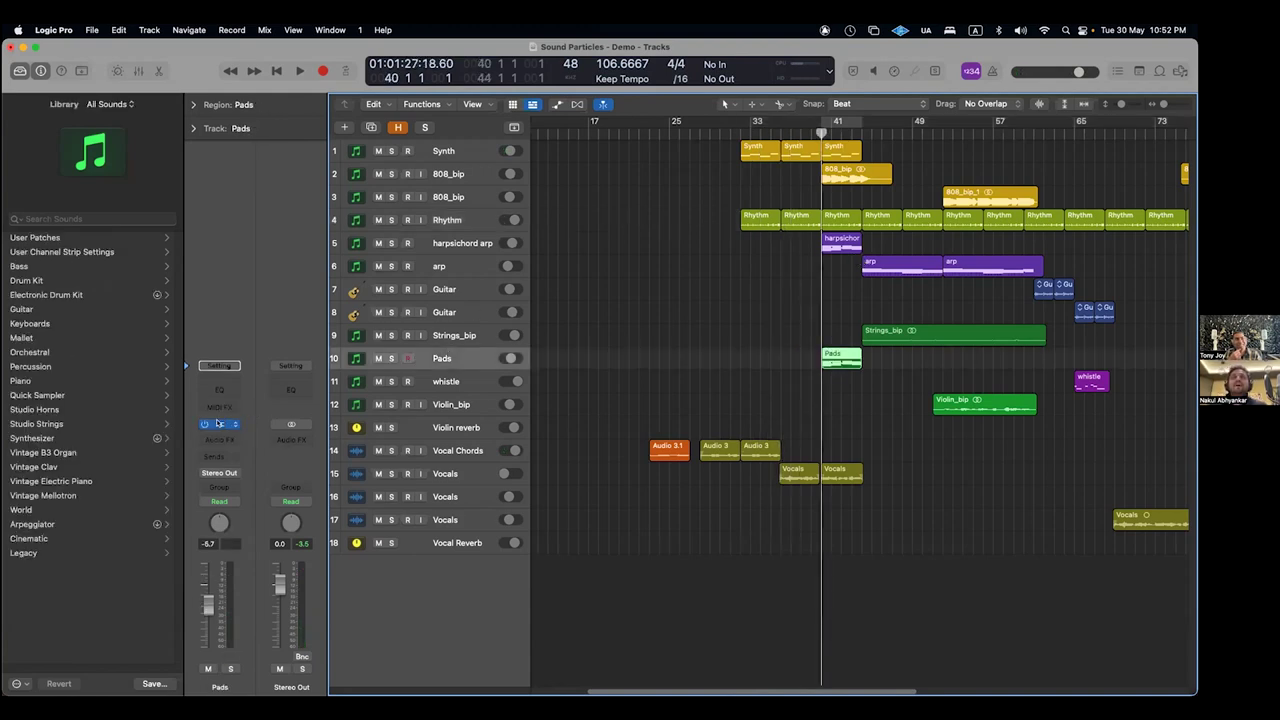
left_click(218, 424)
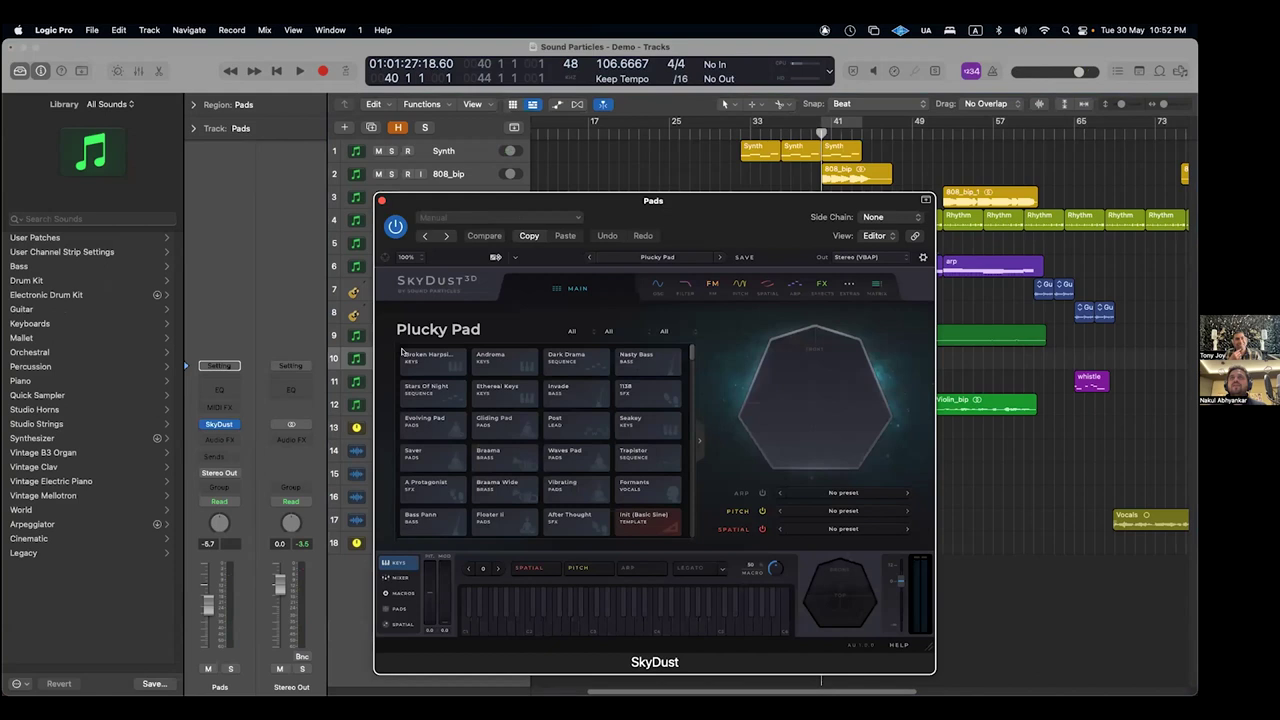
left_click_drag(624, 249, 338, 437)
left_click(391, 358)
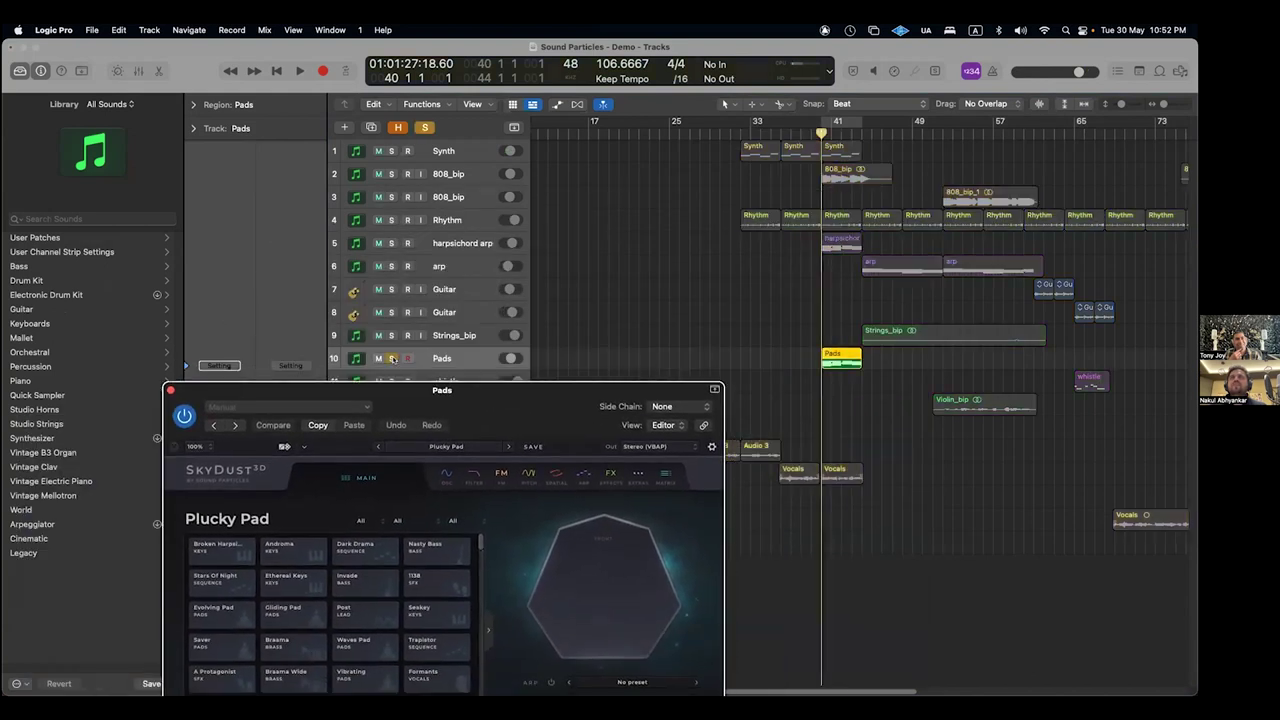
left_click(851, 396)
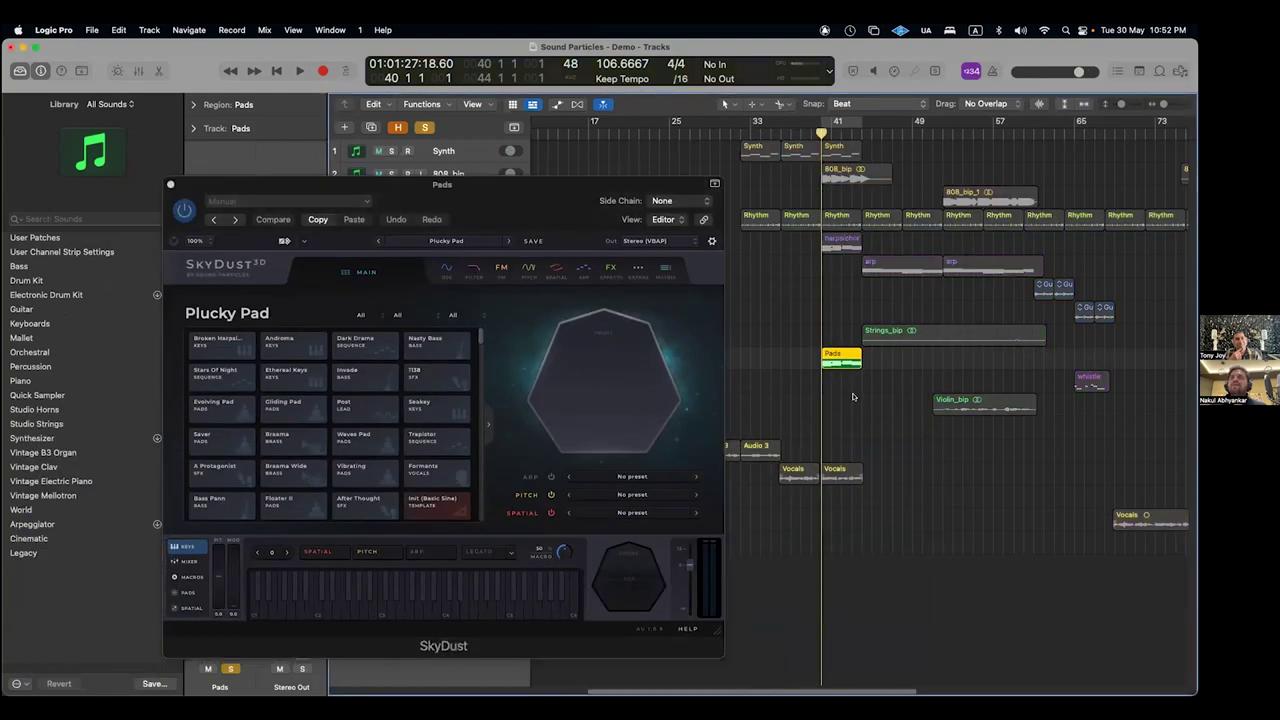
key("space")
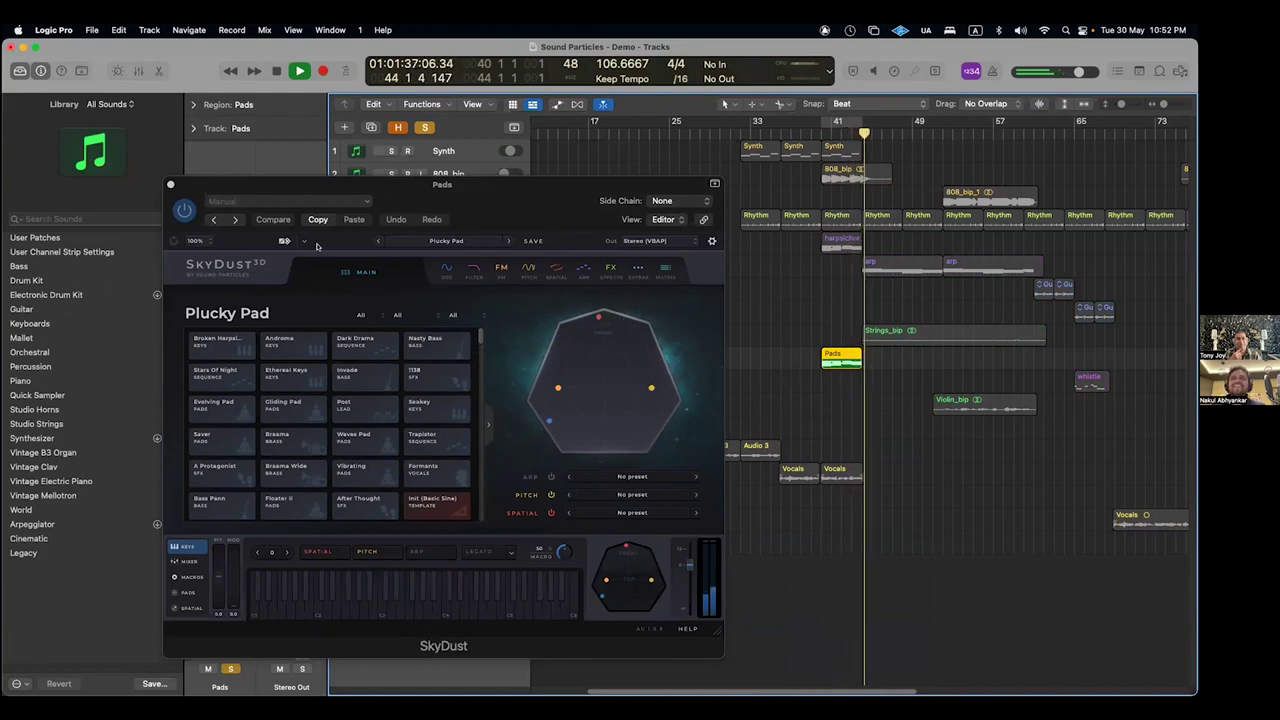
key("space")
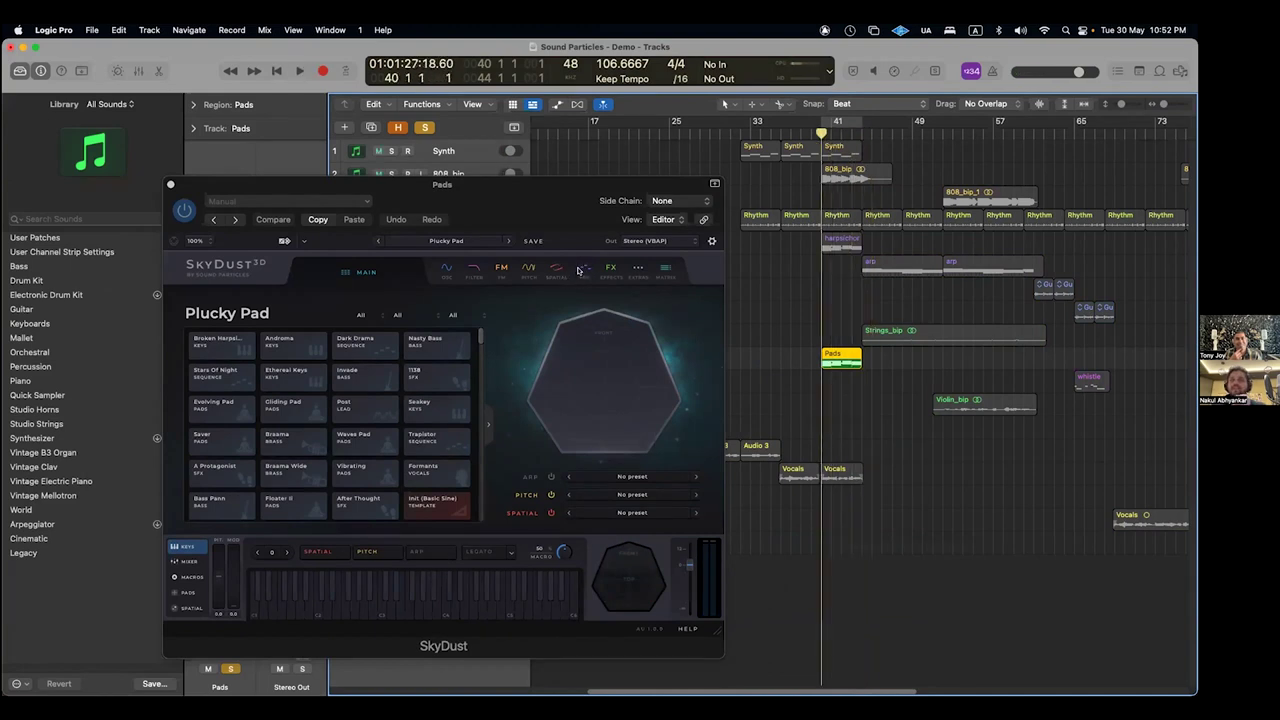
- Enable SkyDust's arpeggiator with the Up Notes pattern and start playback of the soloed Pads track
left_click(578, 270)
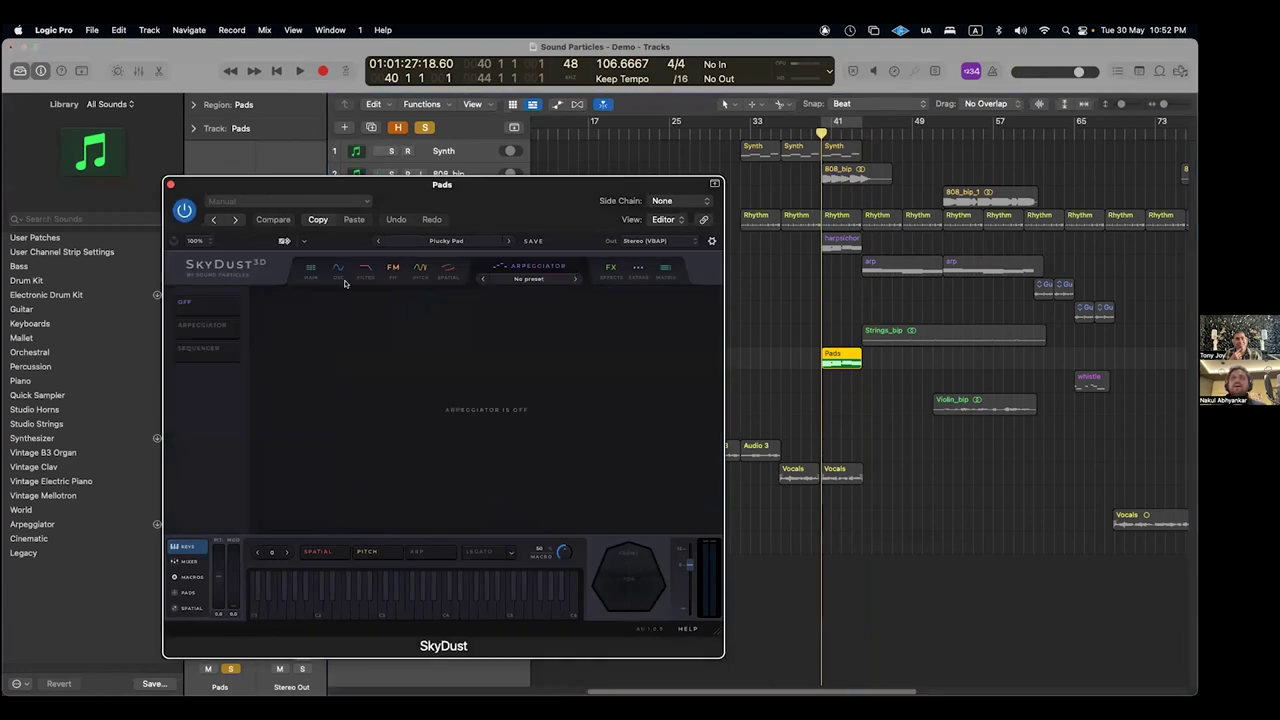
left_click(184, 328)
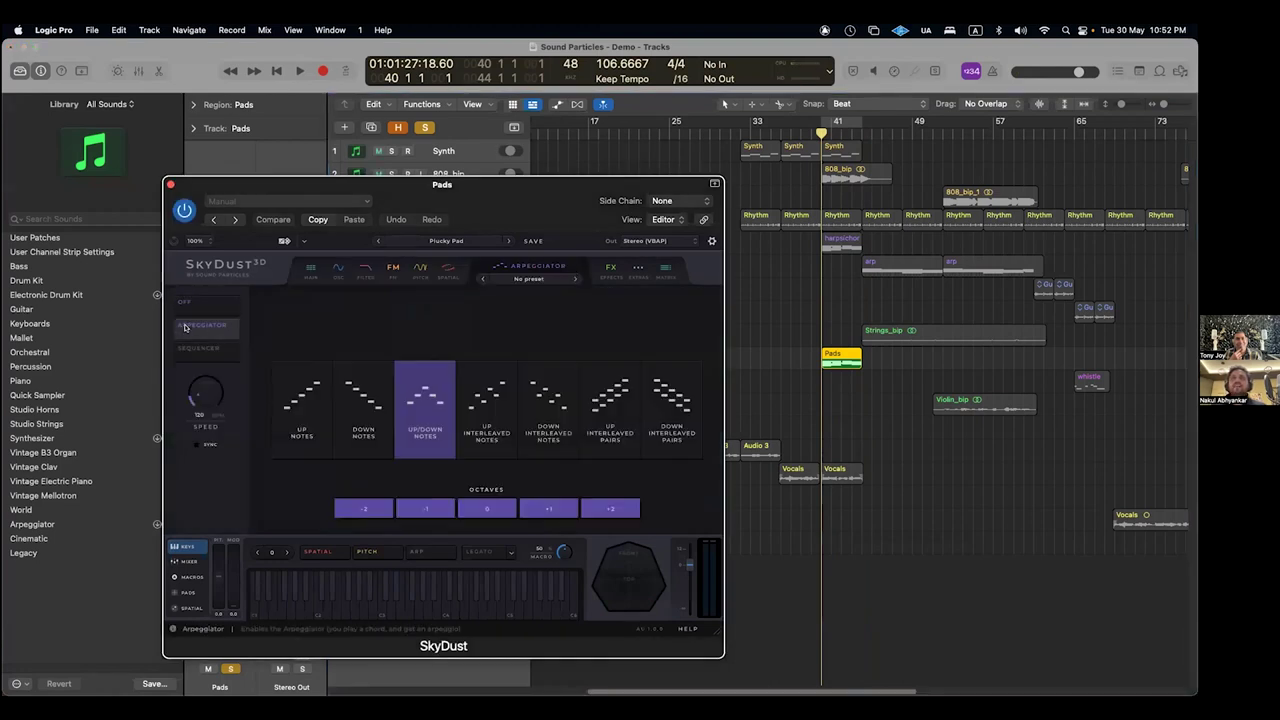
left_click(301, 415)
key("space")
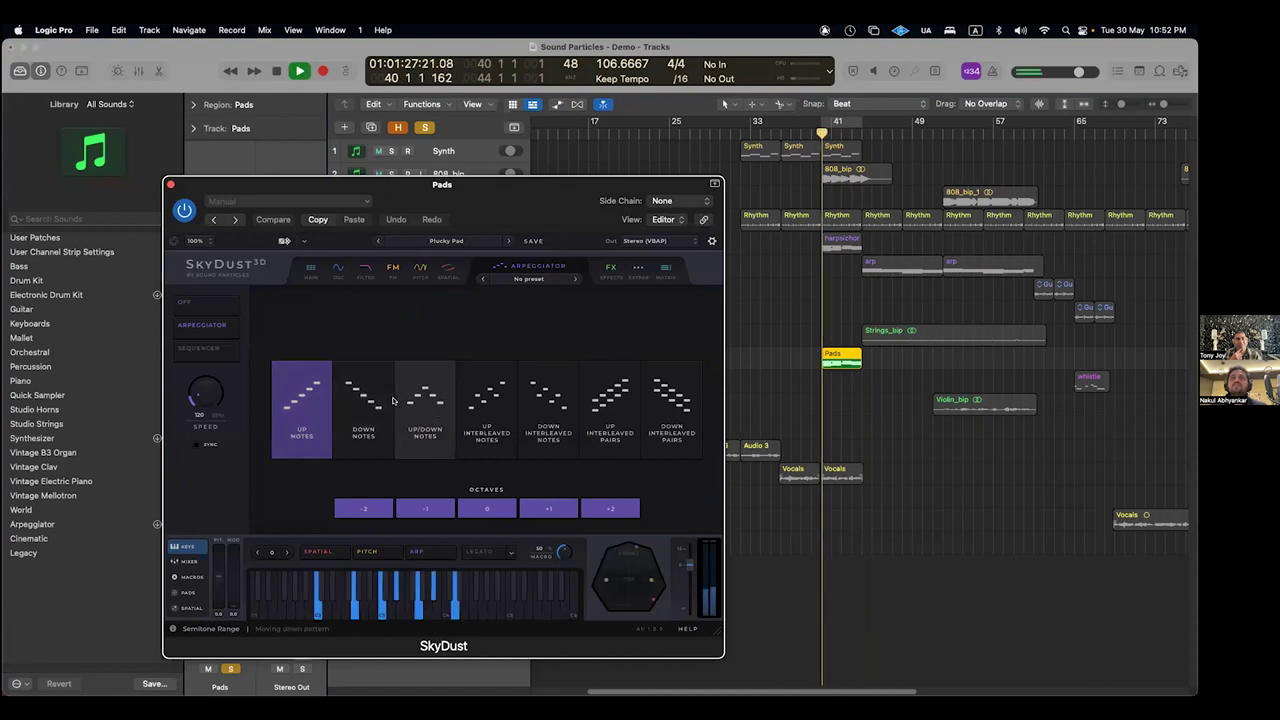
- Limit the arpeggiator octaves to 0, +1 and +2 and sync its speed to the tempo at 1/16
left_click(500, 508)
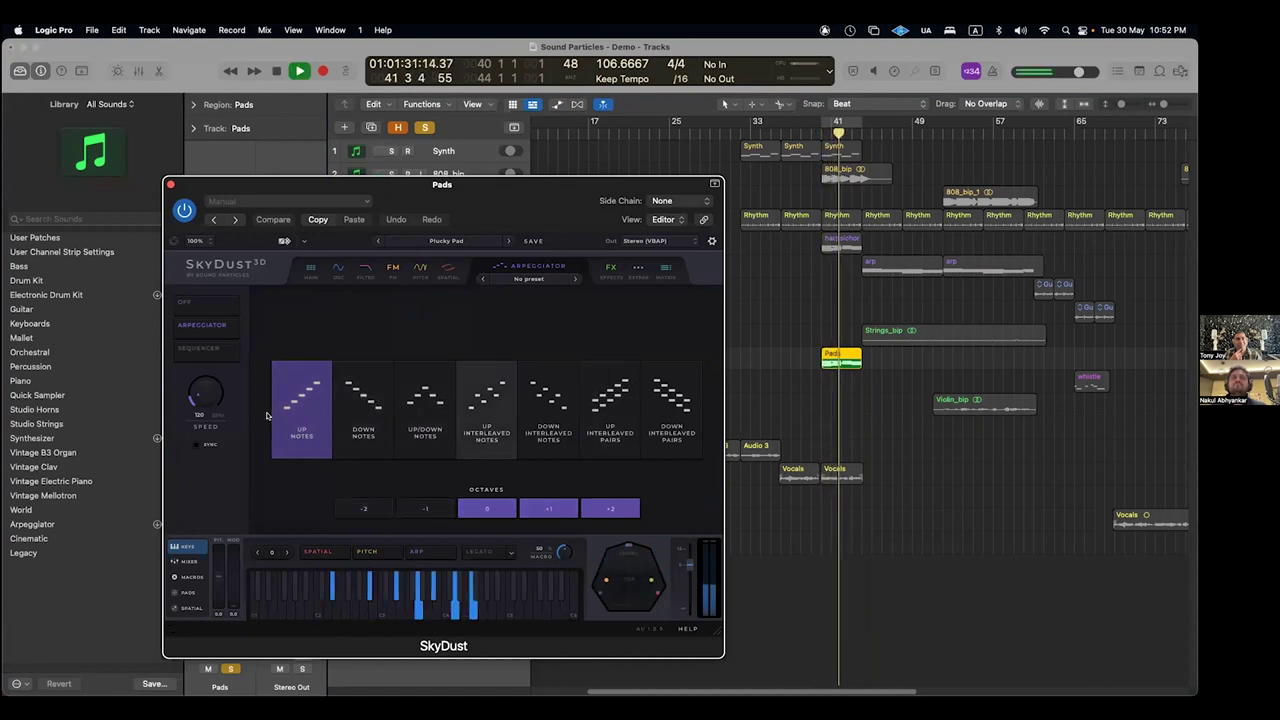
left_click(197, 446)
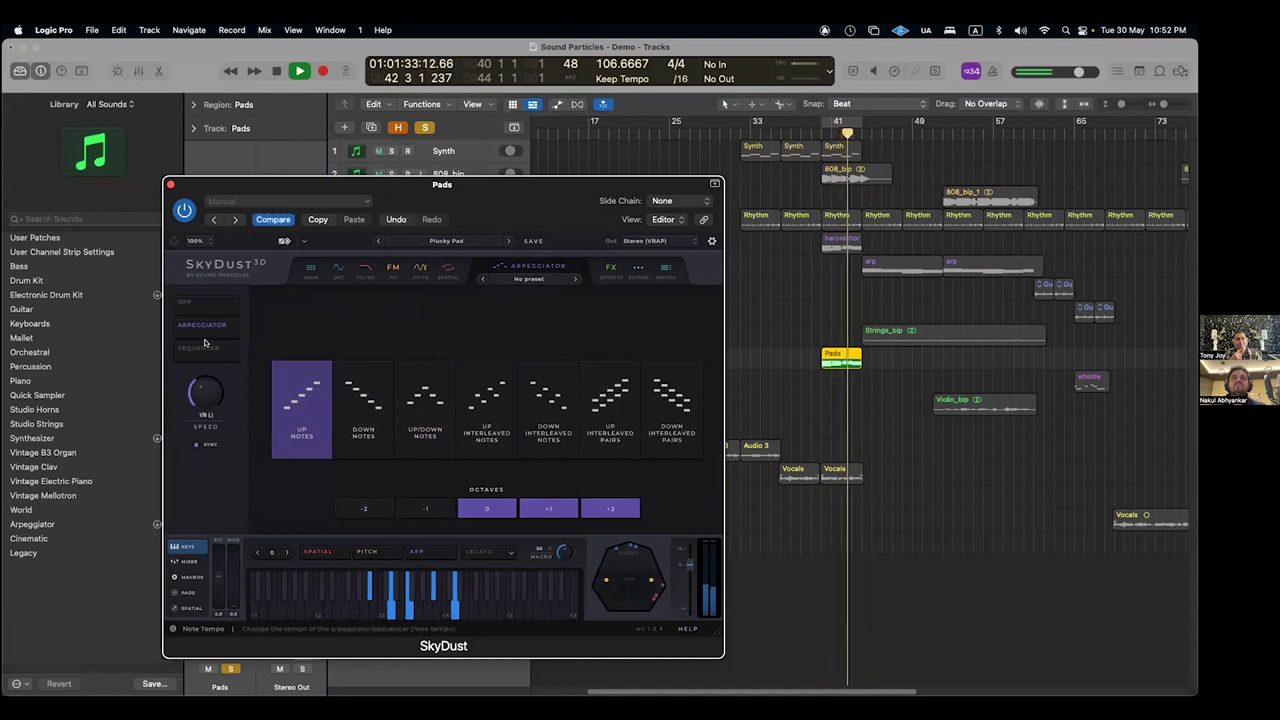
left_click_drag(205, 392, 205, 402)
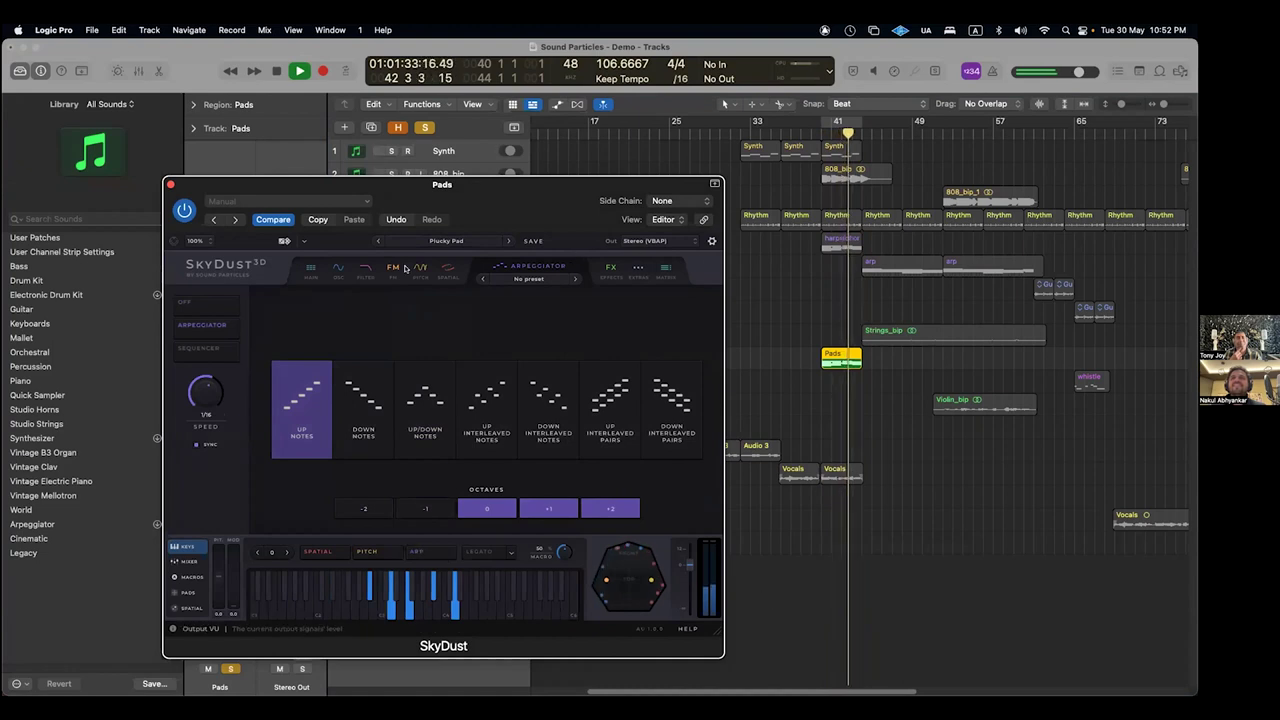
- Return SkyDust to its main page, stop playback, then close the plug-in and clear the Pads solo with the playhead at bar 40
left_click(310, 271)
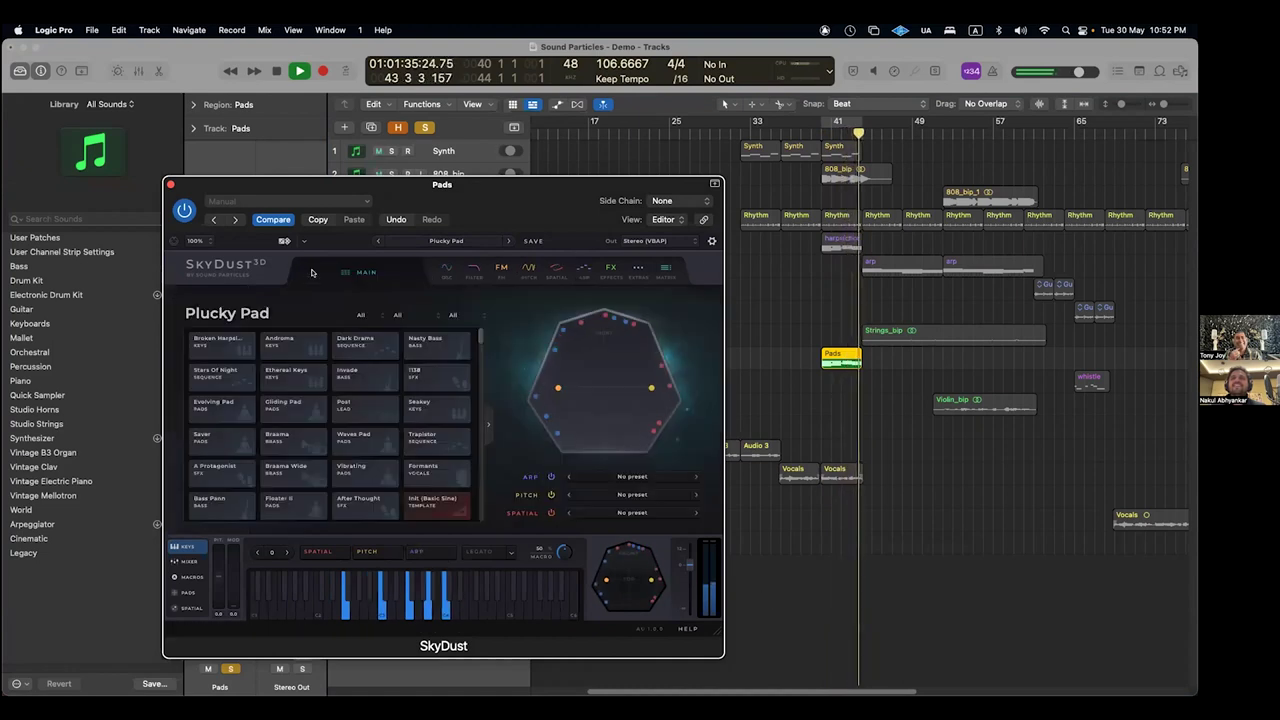
key("space")
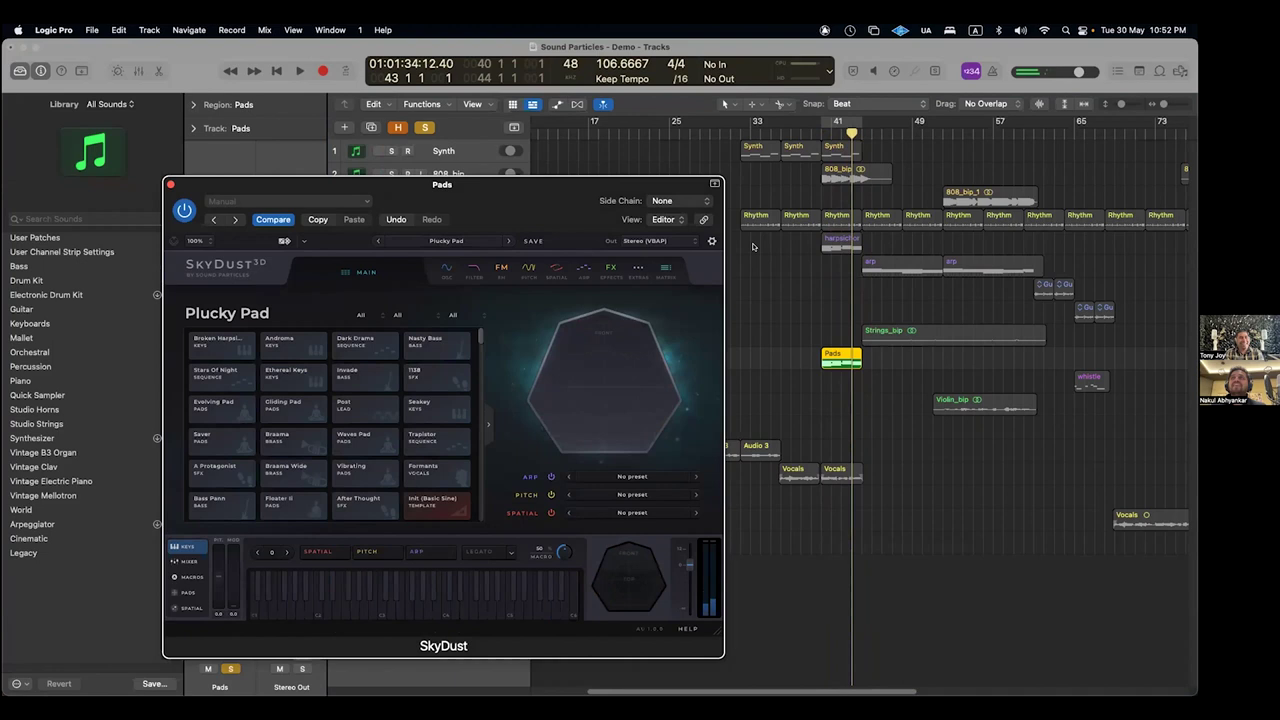
left_click(171, 184)
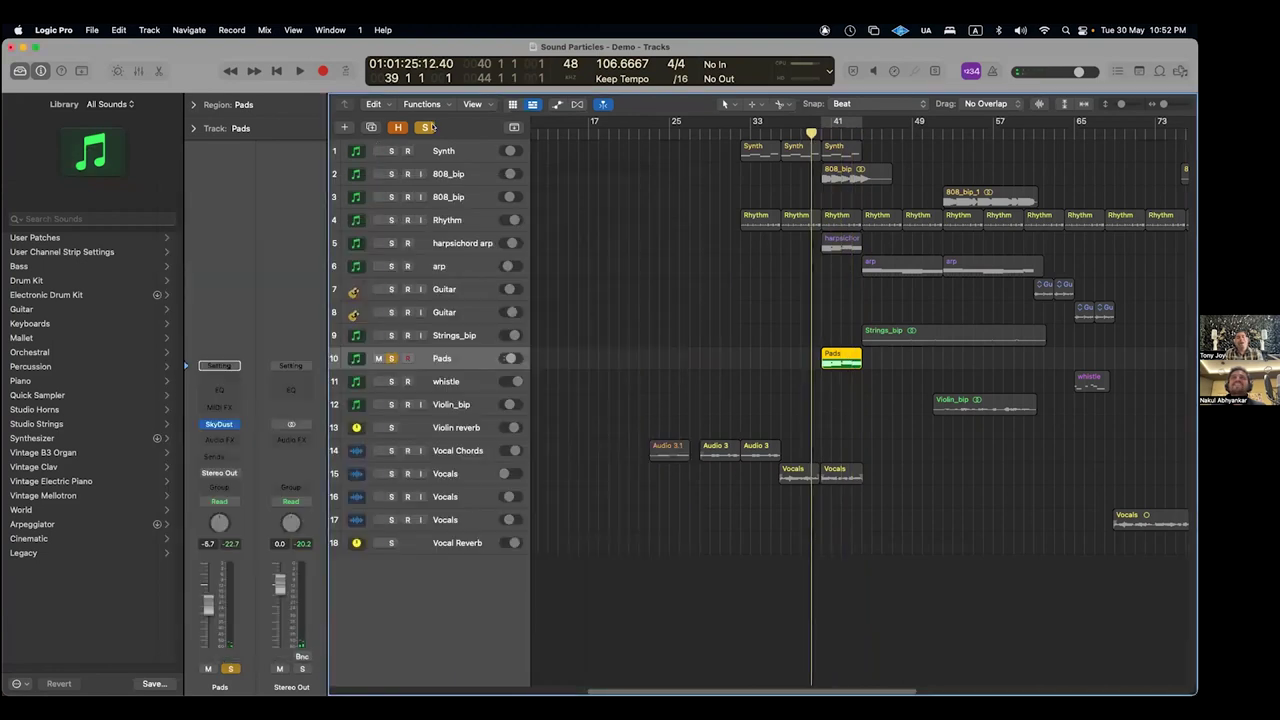
left_click(776, 357)
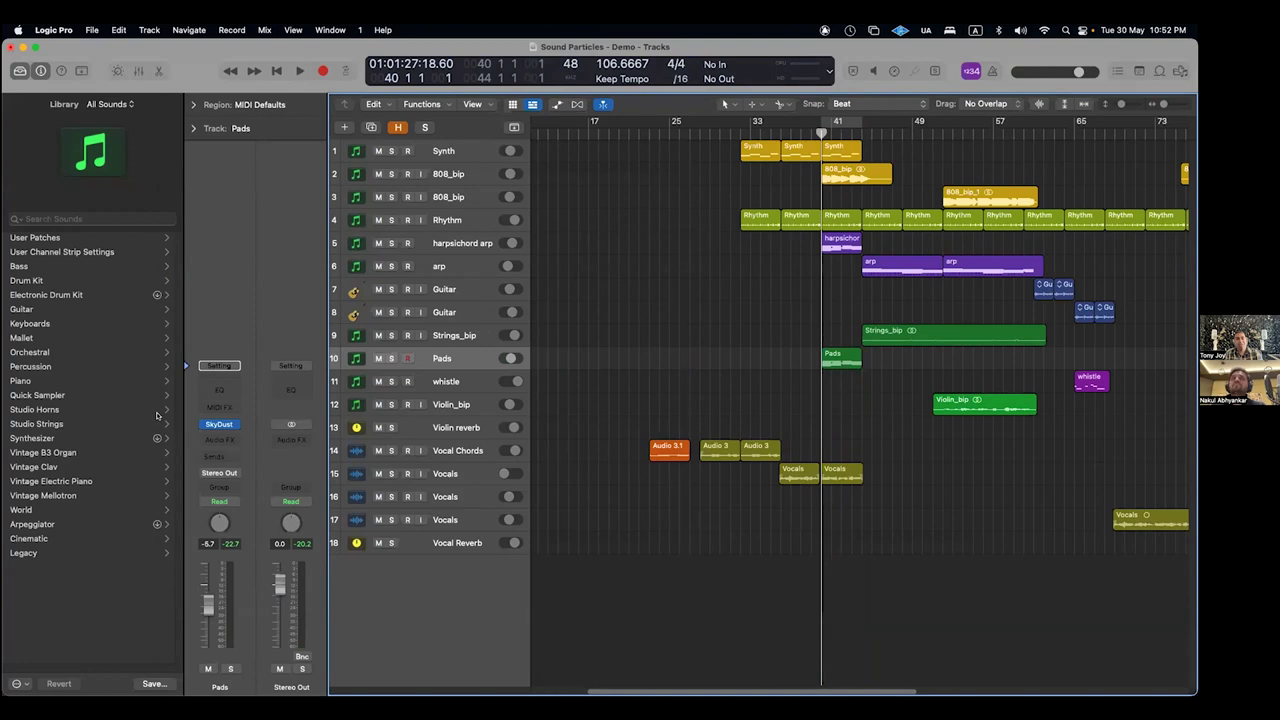
- Reopen SkyDust on the Pads track and examine its output format list and its Effects and Matrix pages
left_click(219, 424)
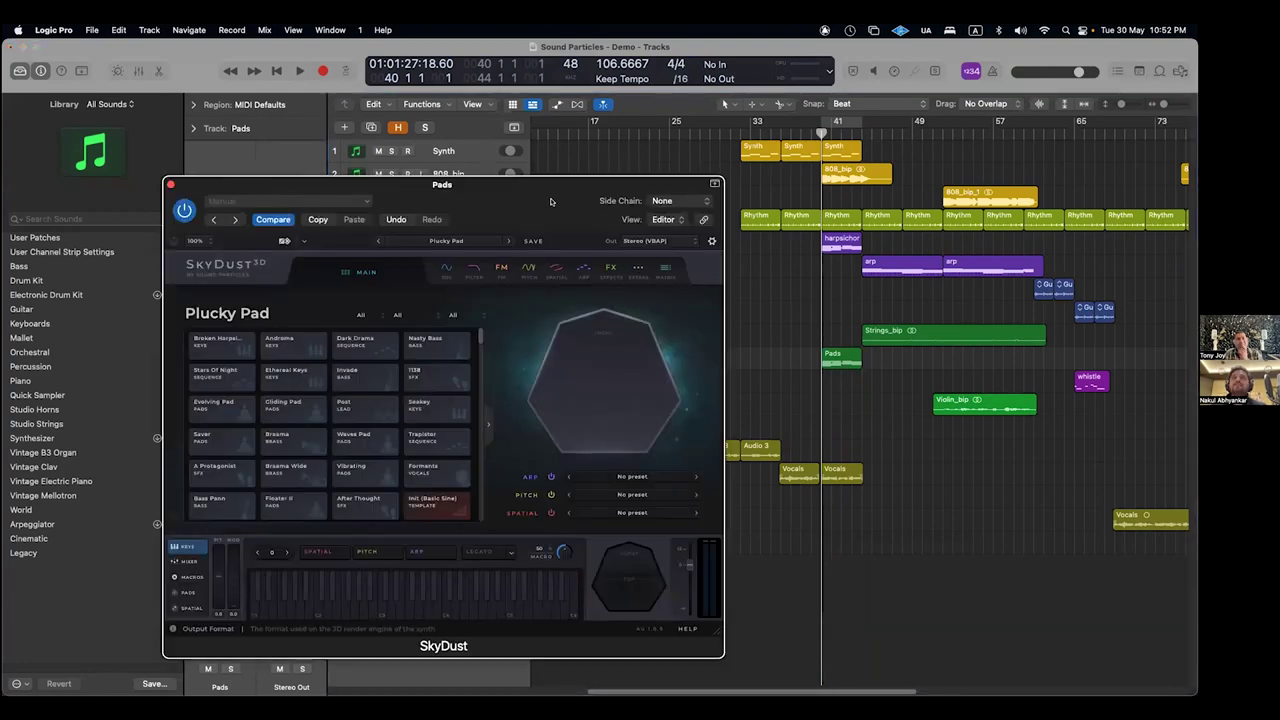
left_click_drag(539, 210, 519, 150)
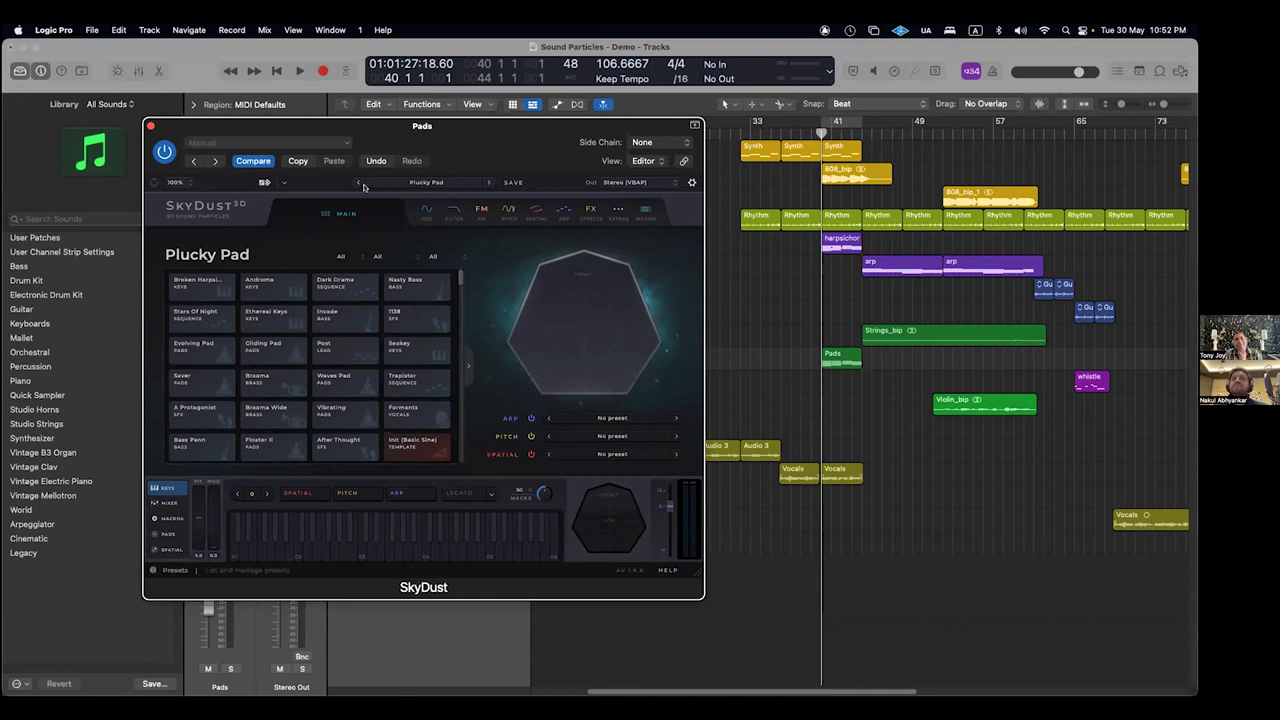
left_click(623, 183)
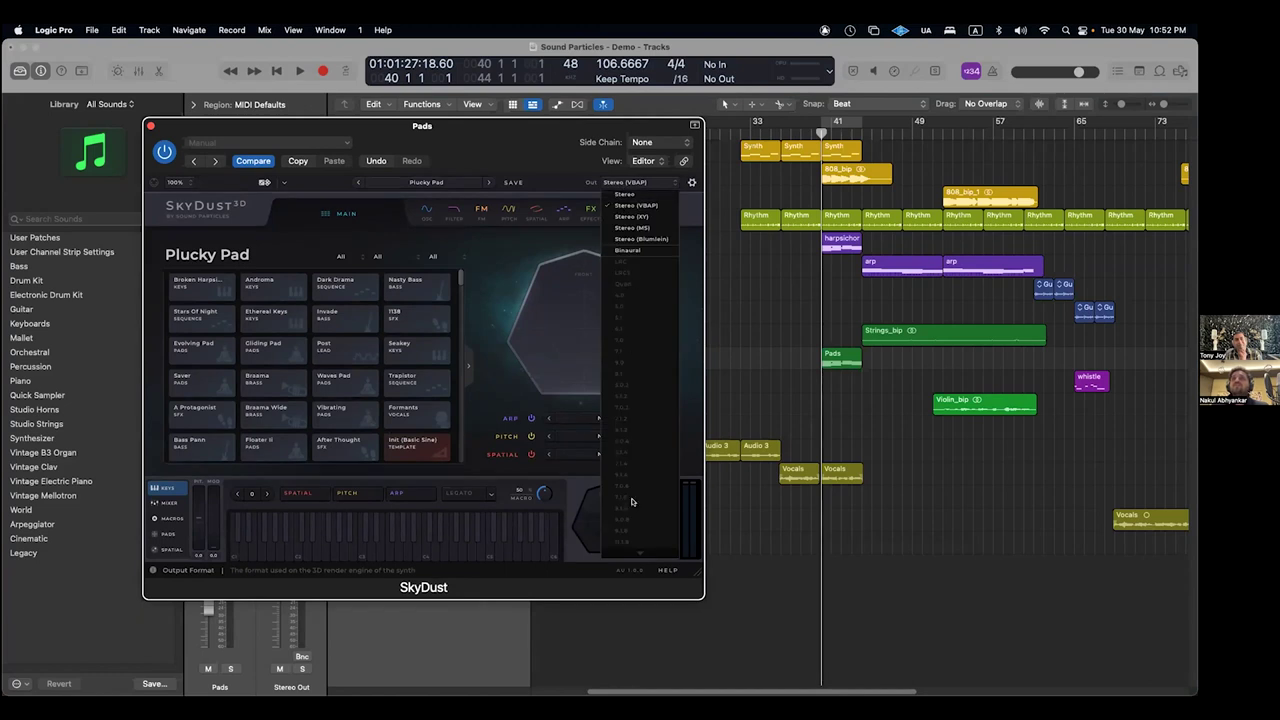
left_click(631, 185)
left_click(591, 210)
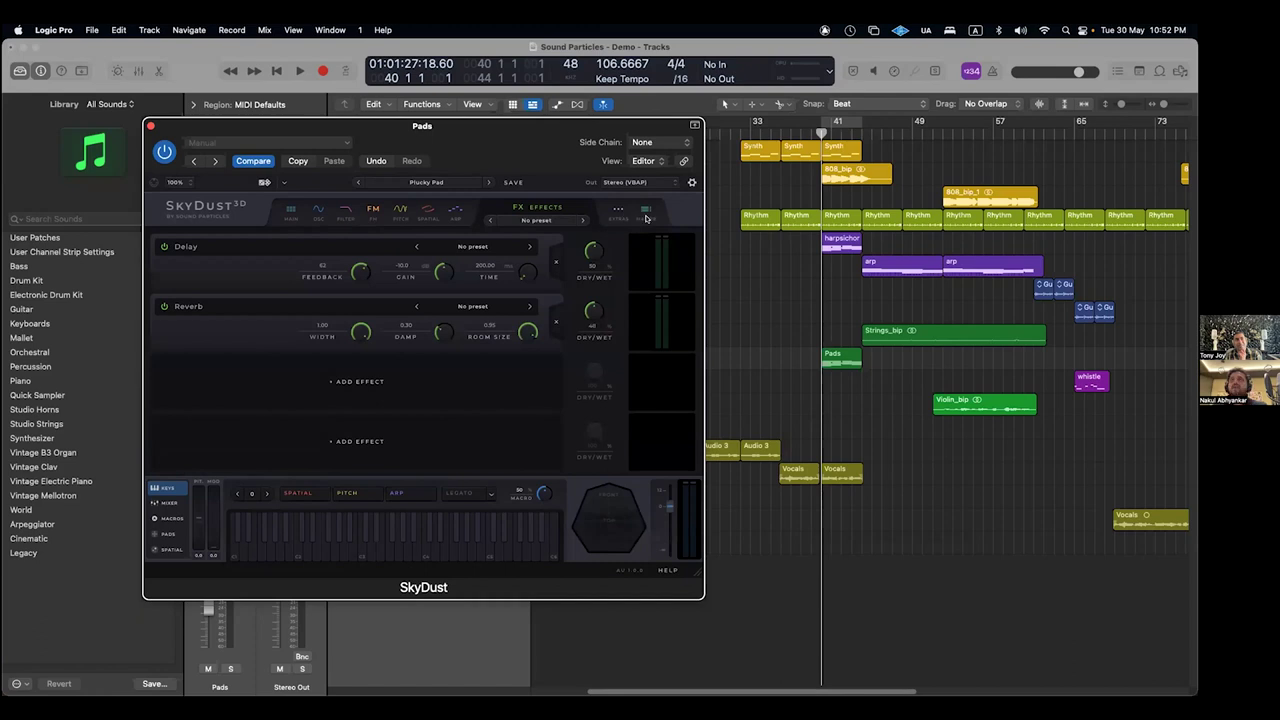
left_click(646, 216)
left_click(283, 218)
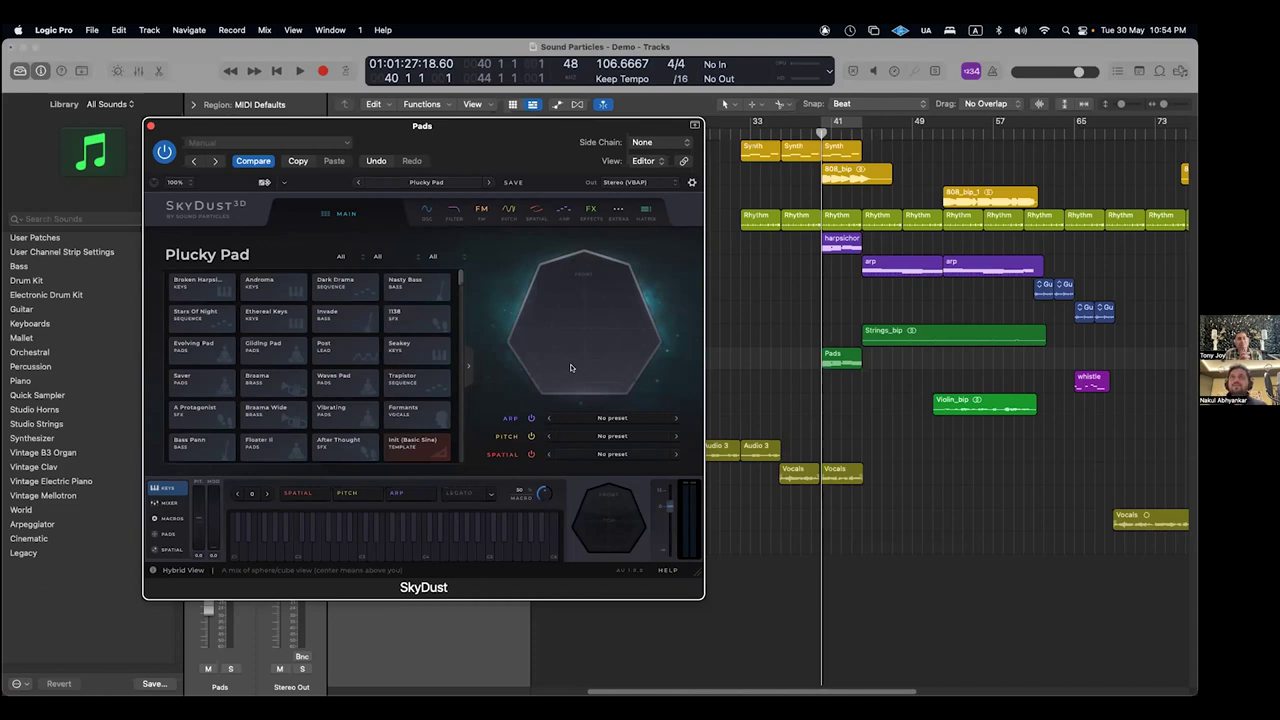
- View SkyDust's Spatial page, then switch the arpeggiator section to Sequencer mode
left_click(536, 212)
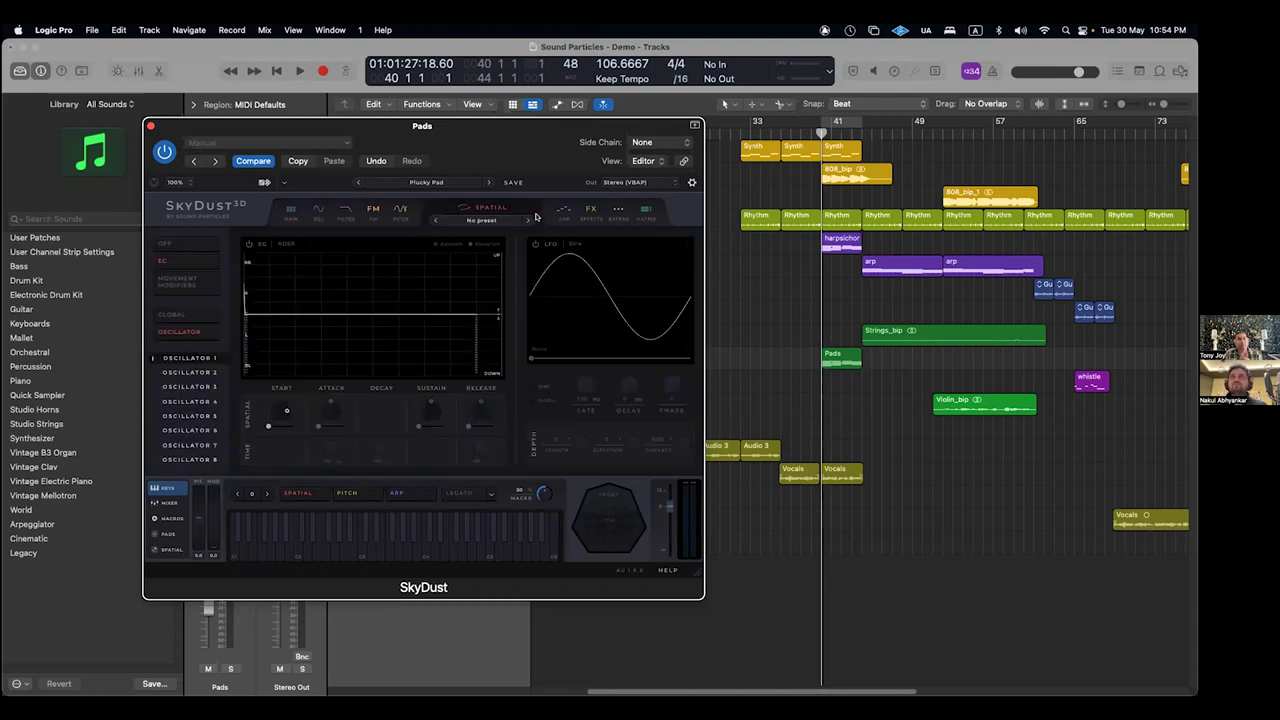
left_click(563, 210)
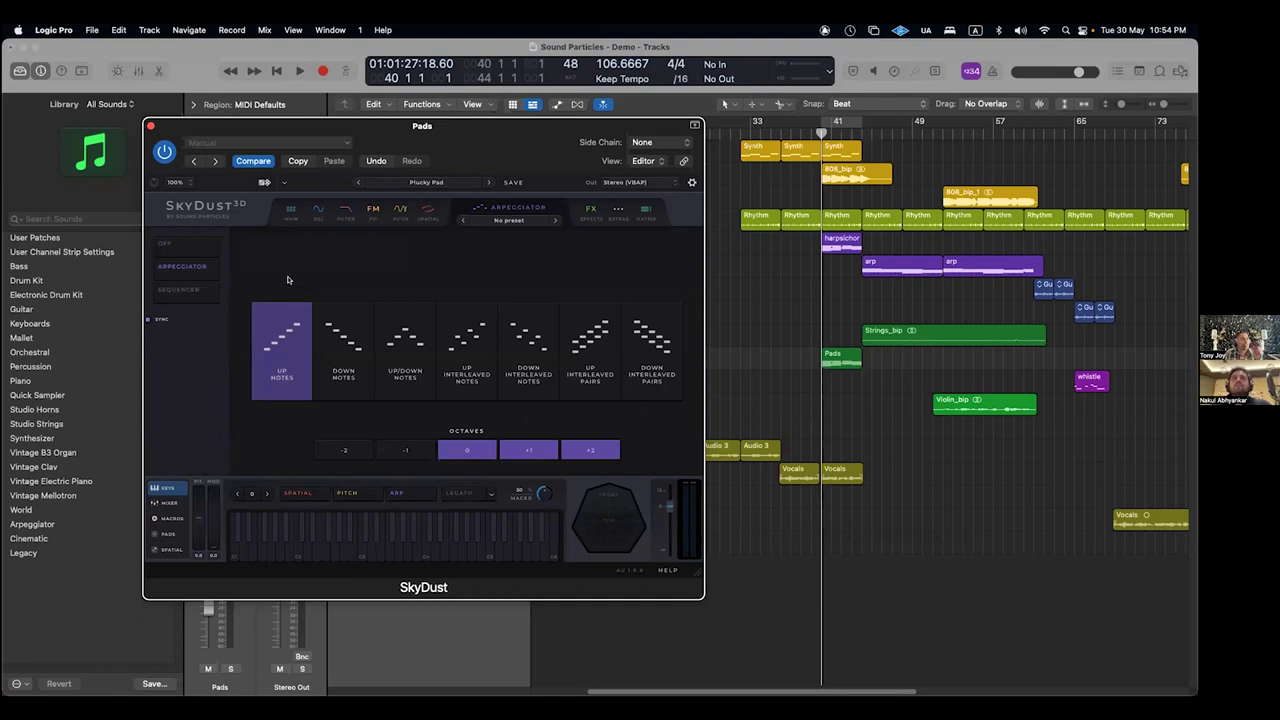
left_click(178, 289)
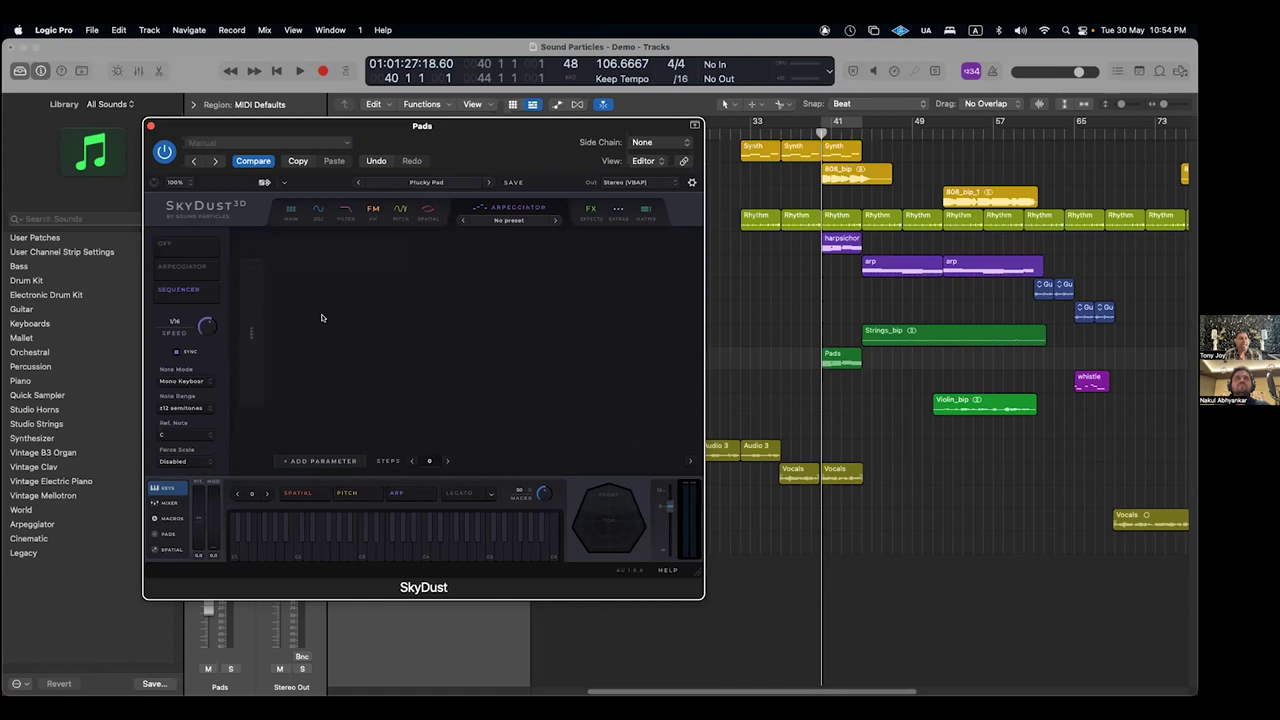
- Toggle the sequencer's Pitch Bar parameter off and back on
left_click(323, 460)
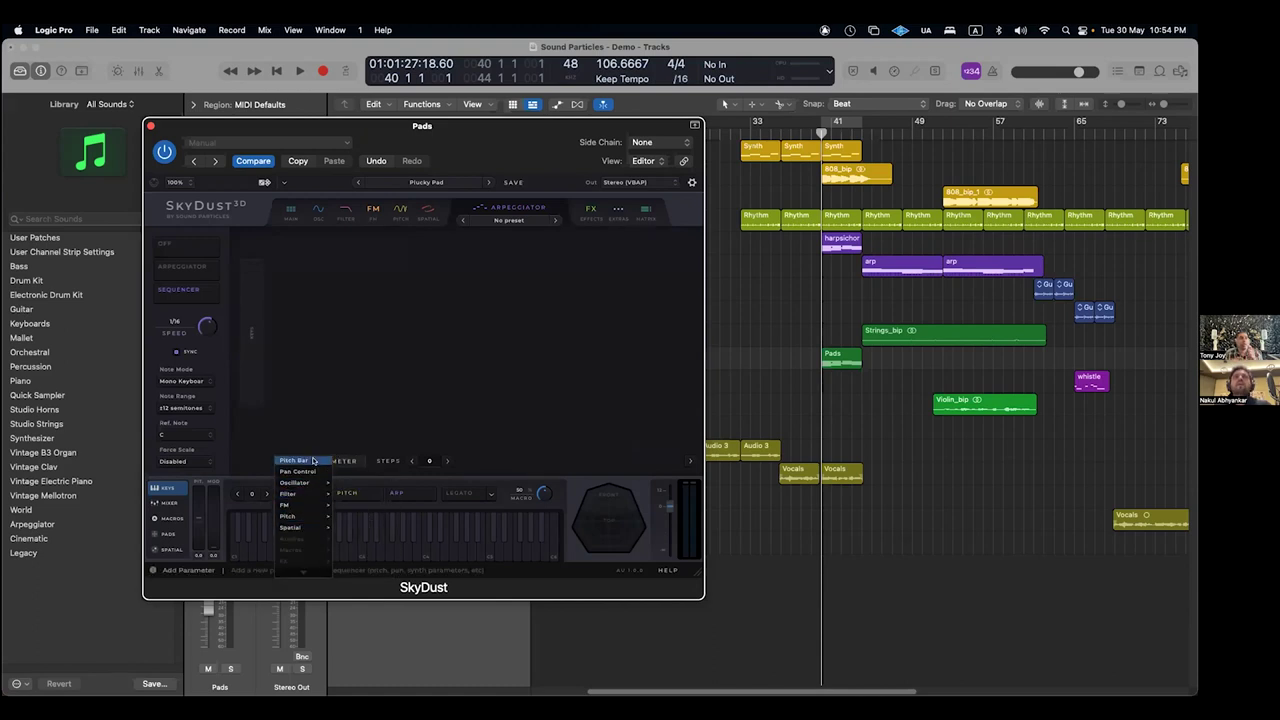
left_click(313, 460)
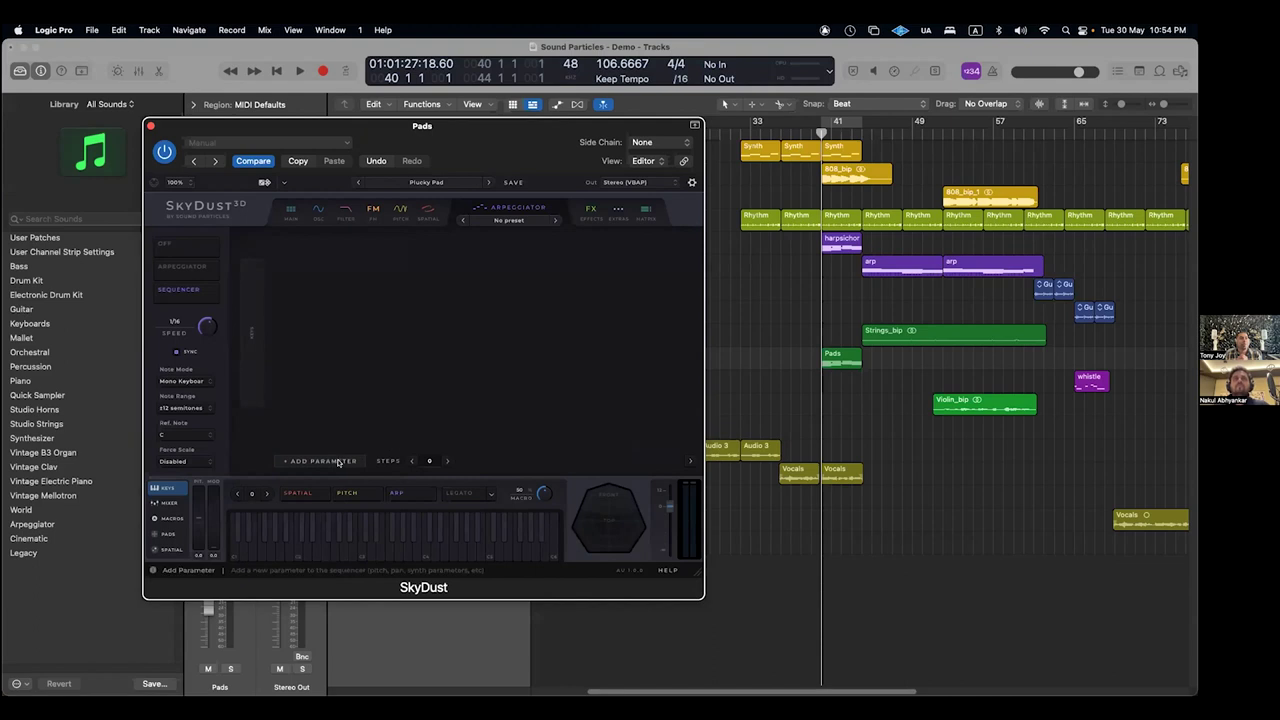
left_click(340, 462)
left_click(313, 462)
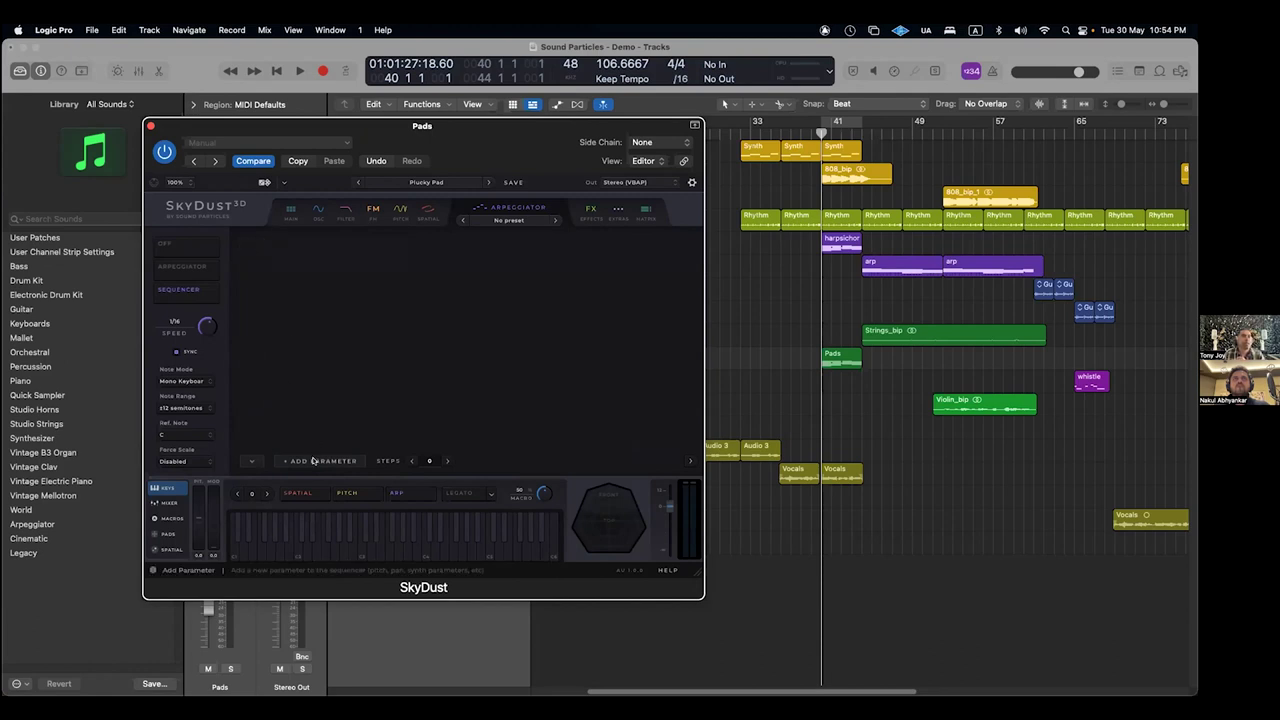
left_click(313, 461)
left_click(300, 464)
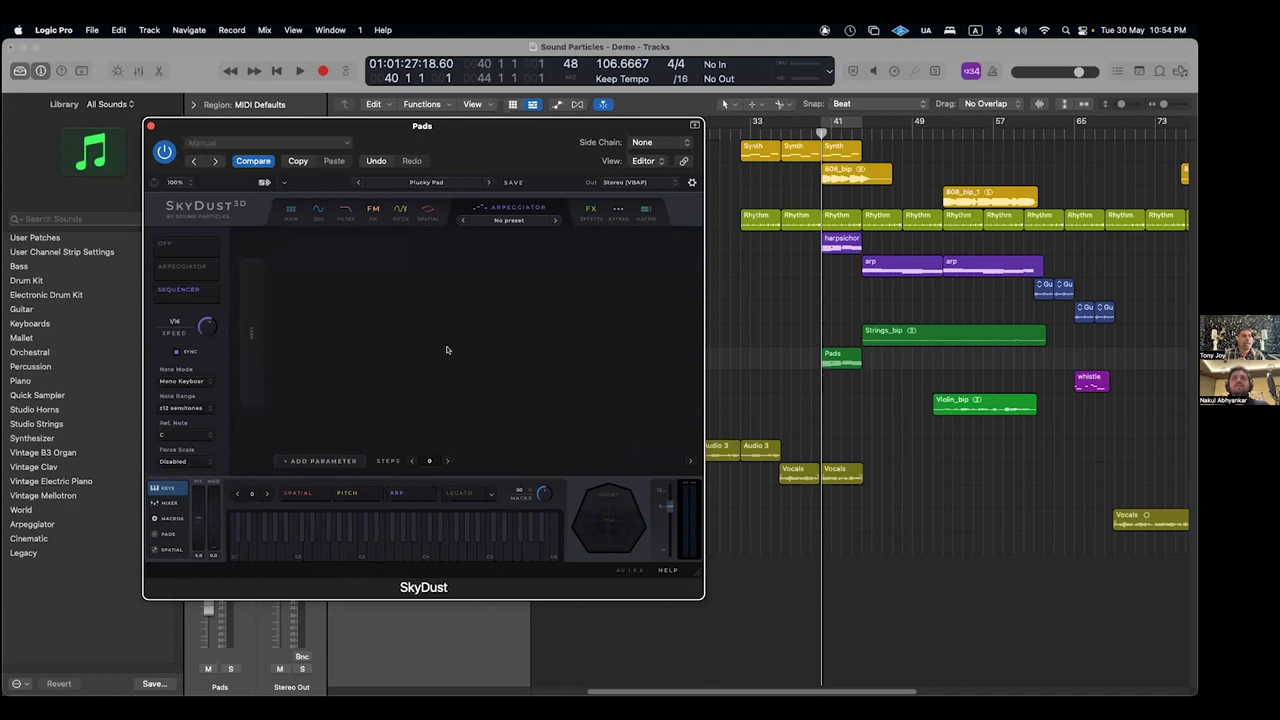
- Set the number of sequencer steps to 8
left_click_drag(448, 461, 448, 461)
left_click(405, 461)
left_click(405, 461)
left_click(405, 461)
left_click(405, 461)
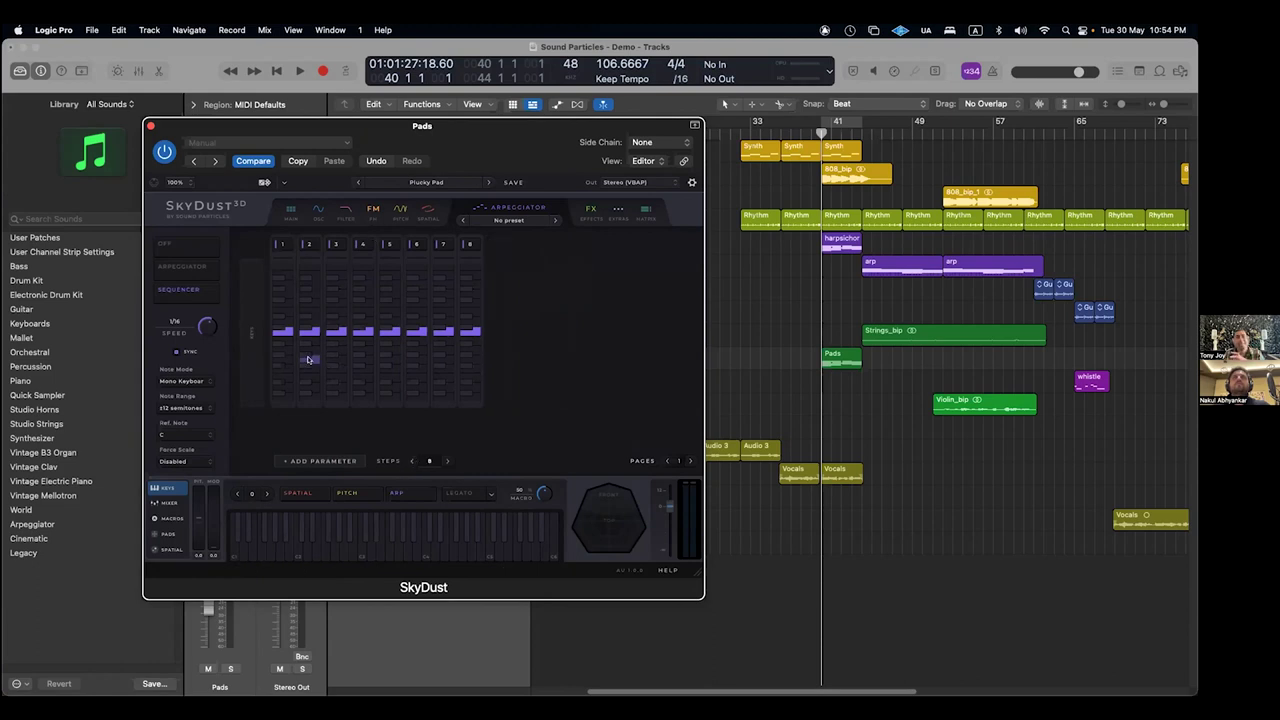
left_click(286, 311)
left_click(286, 311)
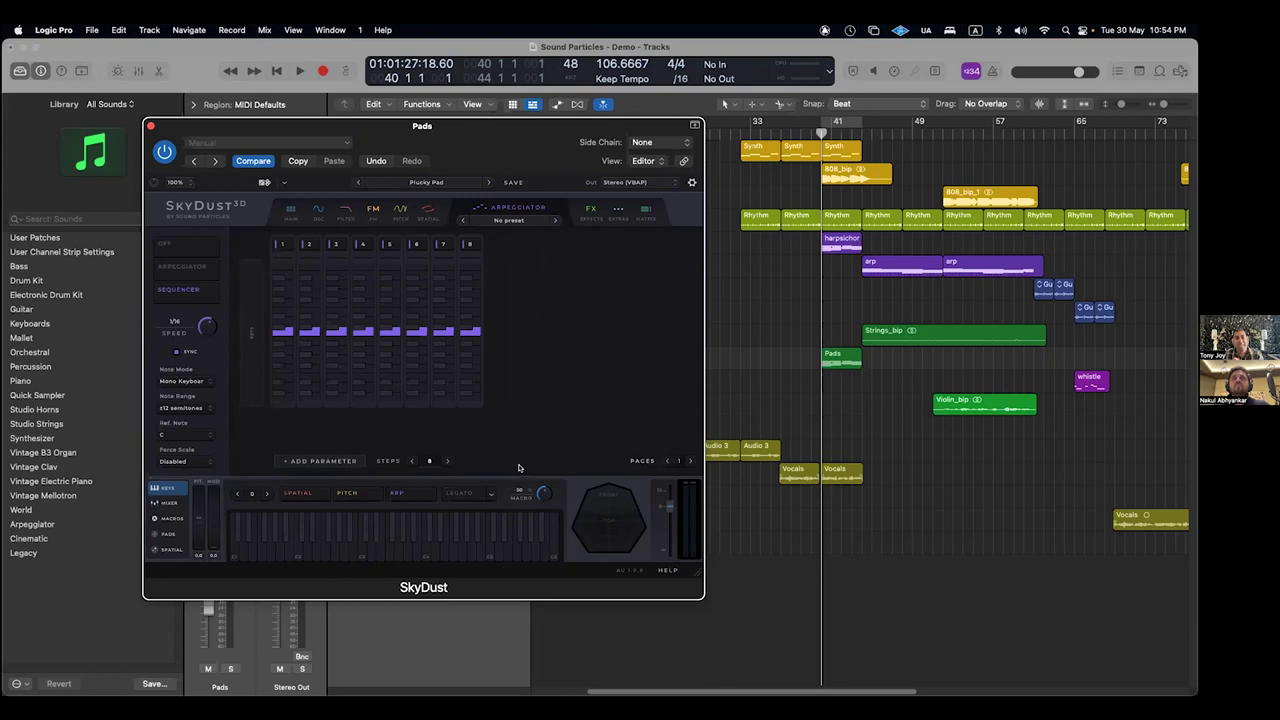
- Add the Pan Control parameter to the sequencer and give its steps different starting positions
left_click(342, 460)
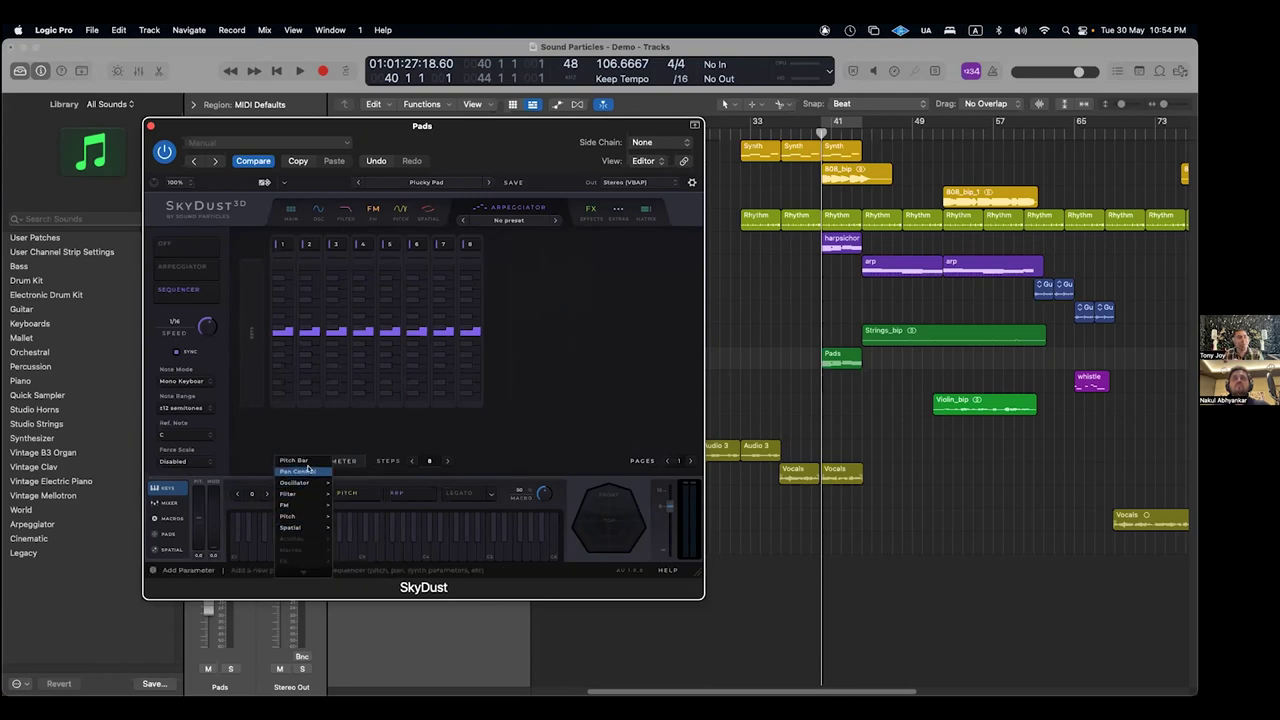
left_click(297, 470)
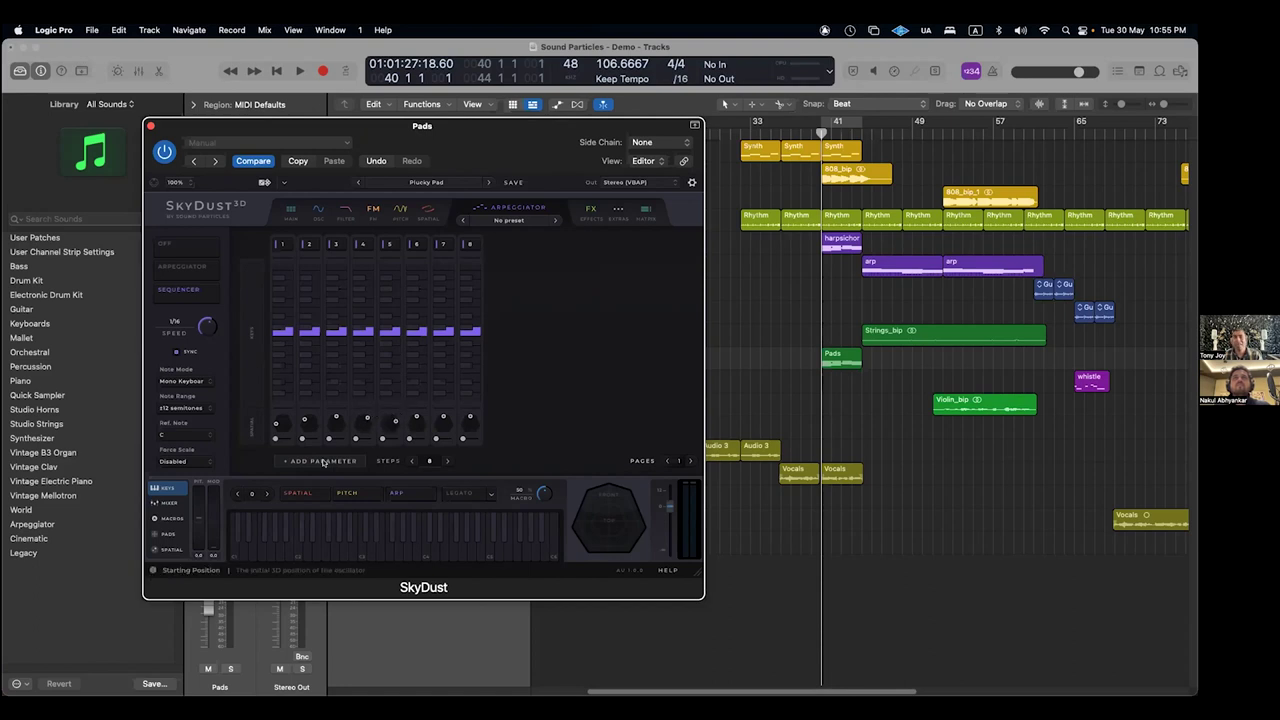
left_click_drag(426, 426, 455, 418)
- Examine the other parameters available for the sequencer, including the Oscillator options, without adding one
left_click(300, 462)
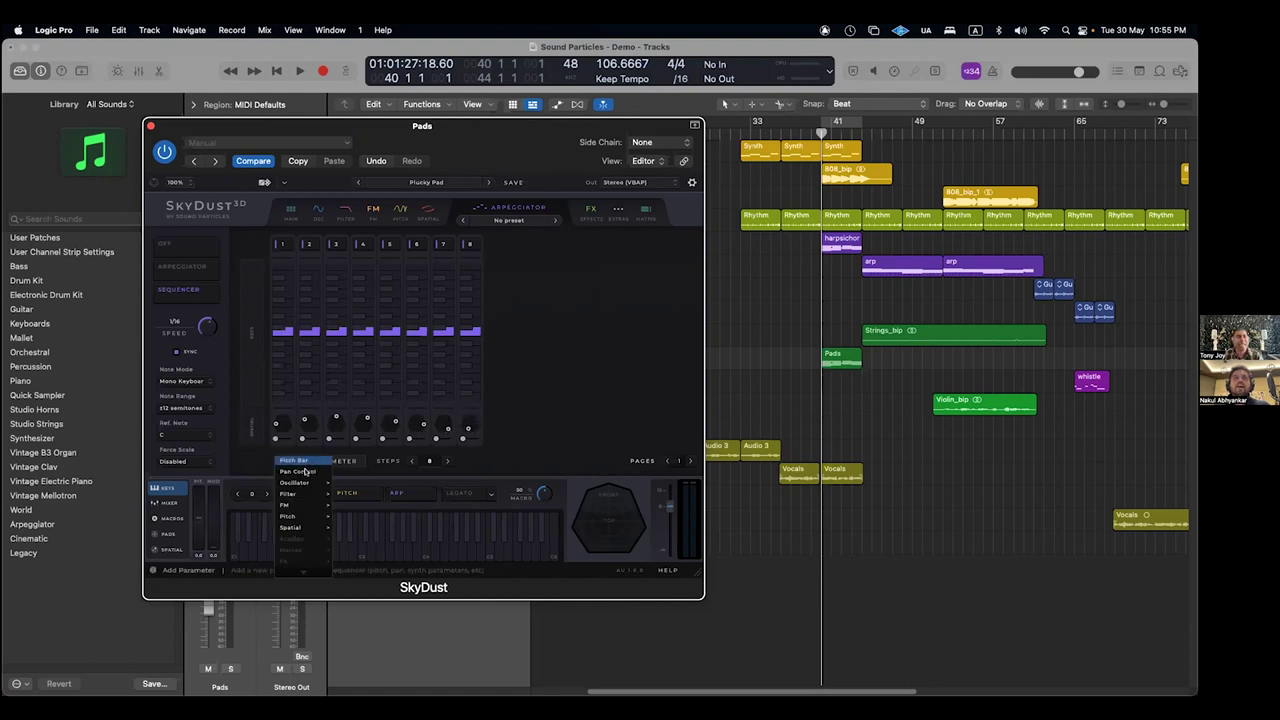
mouse_move(296, 526)
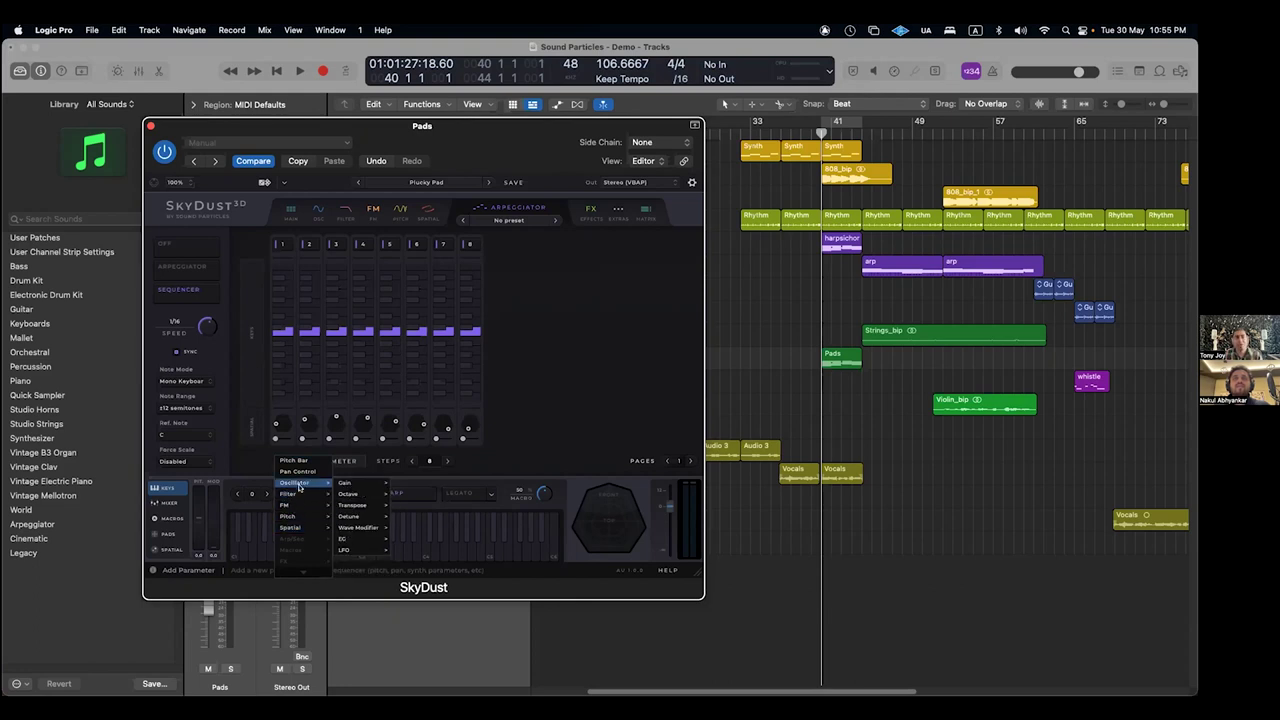
left_click(614, 393)
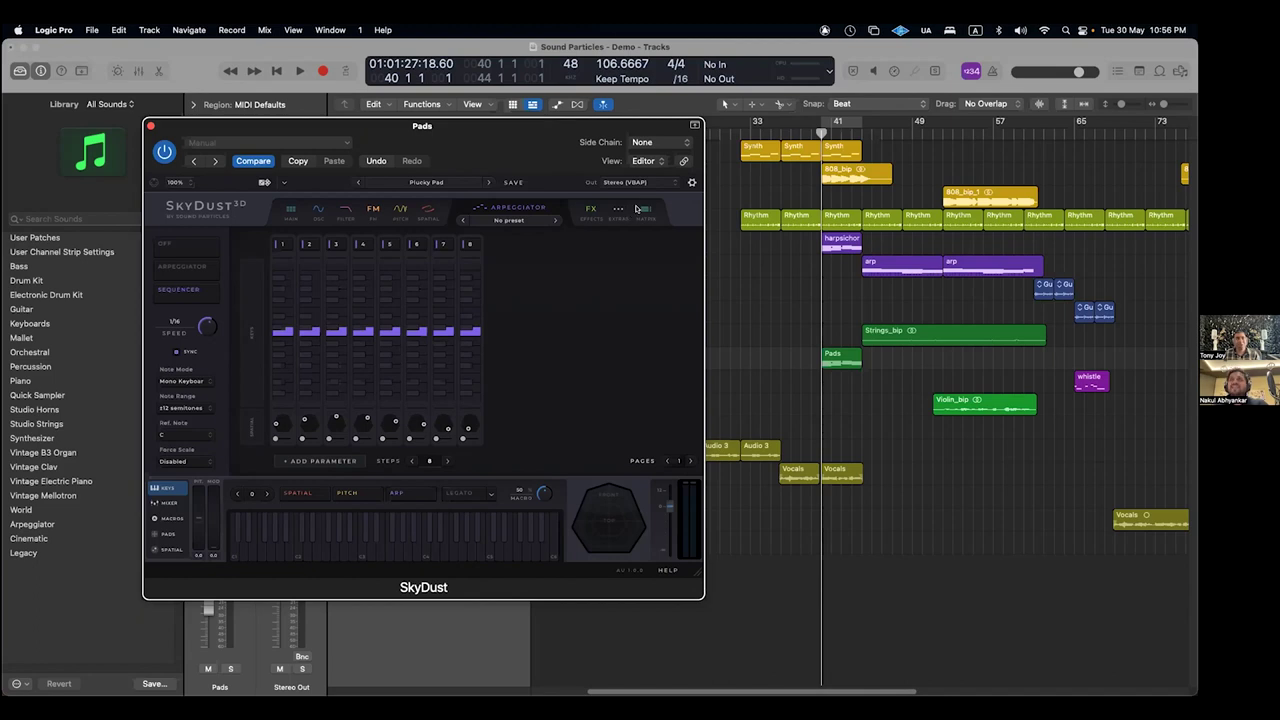
- Examine the output formats offered in SkyDust on the Pads track, including the surround ones, without choosing another
left_click(641, 181)
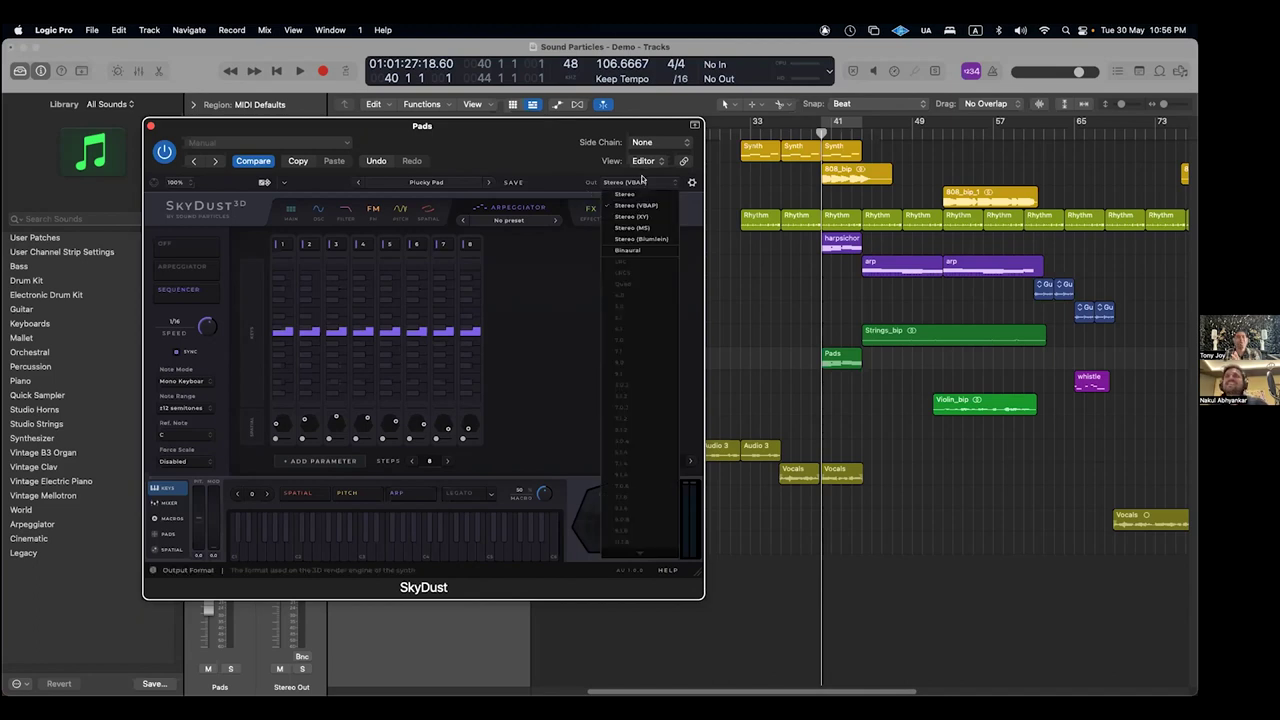
left_click(641, 180)
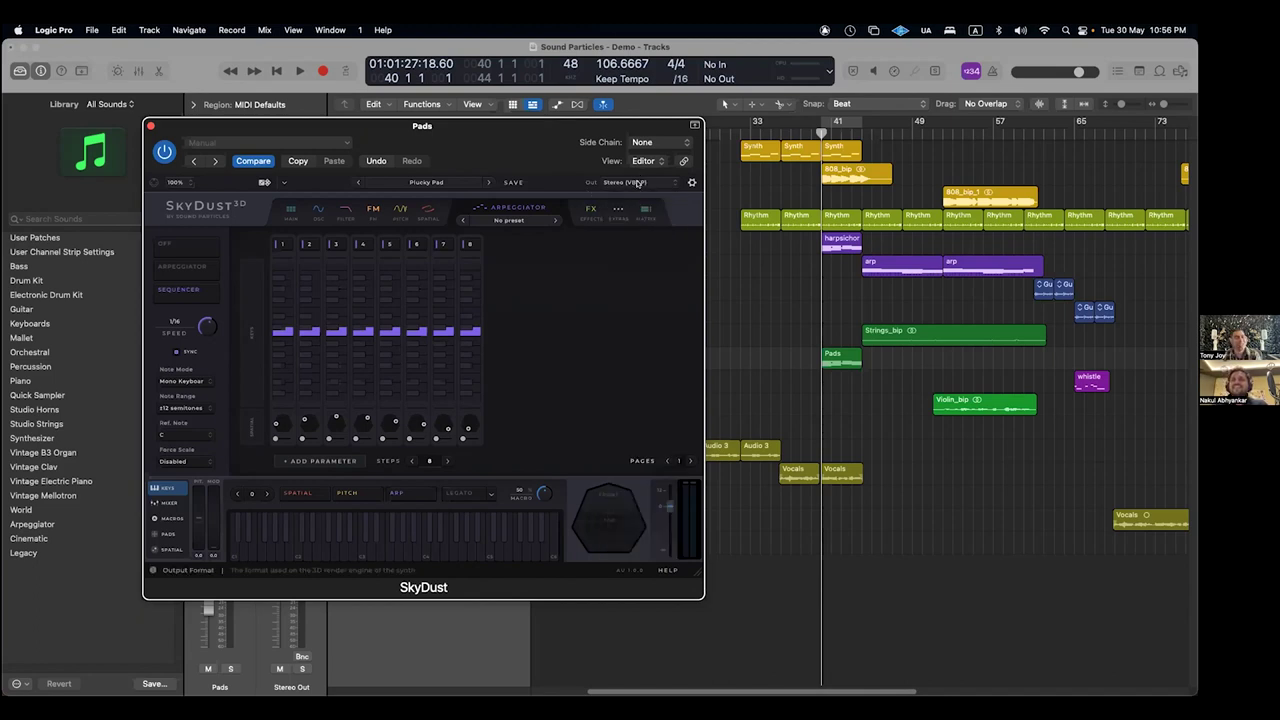
left_click(639, 182)
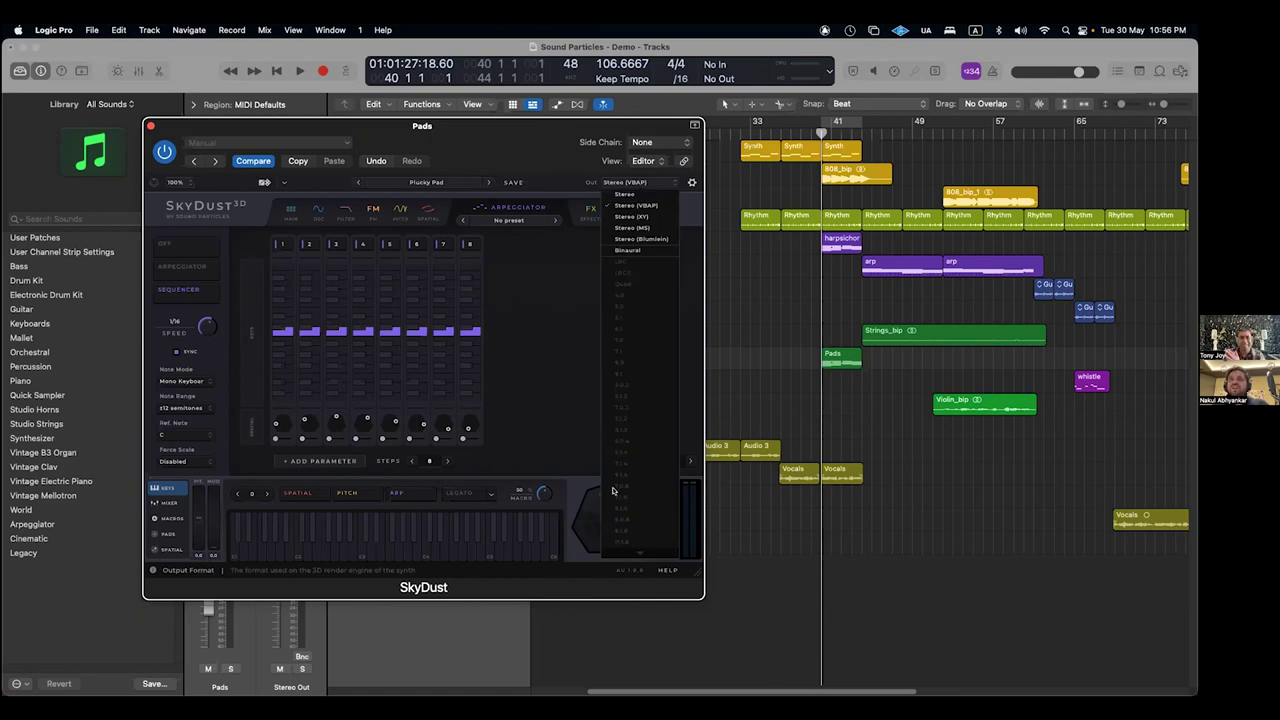
left_click(537, 313)
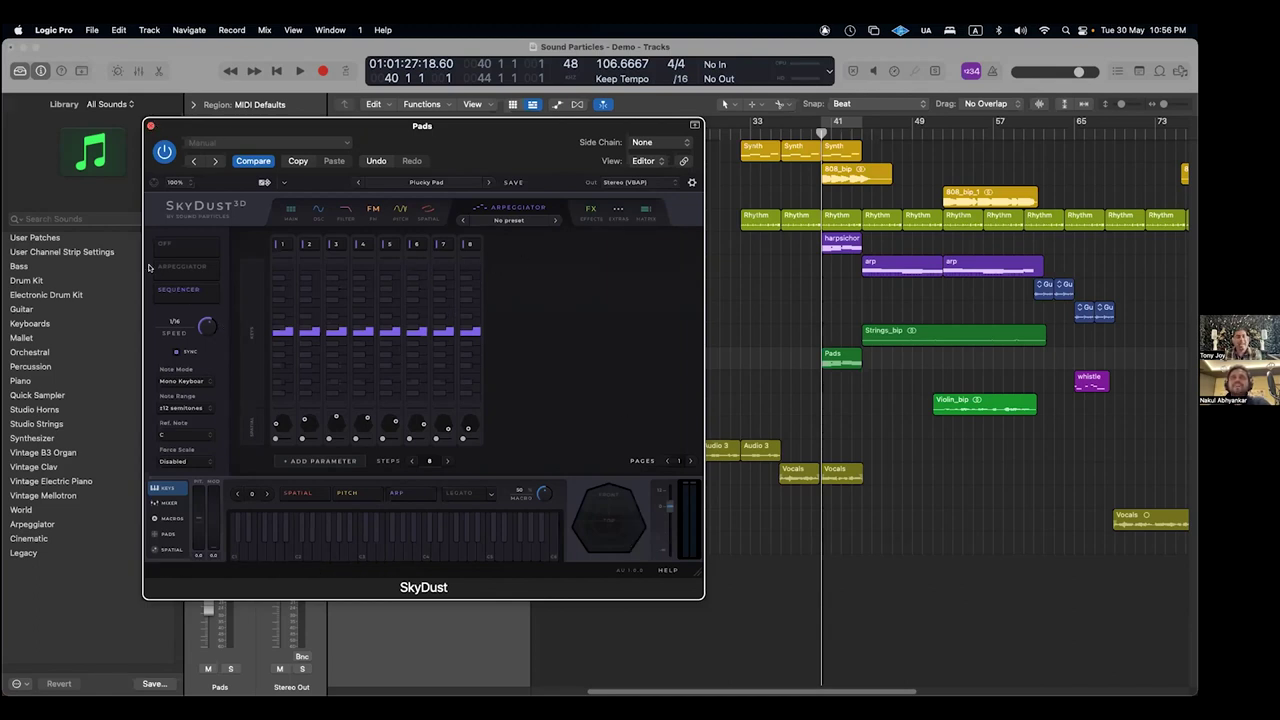
- Switch SkyDust on the Pads track back to Arpeggiator mode and close the plug-in
left_click(181, 266)
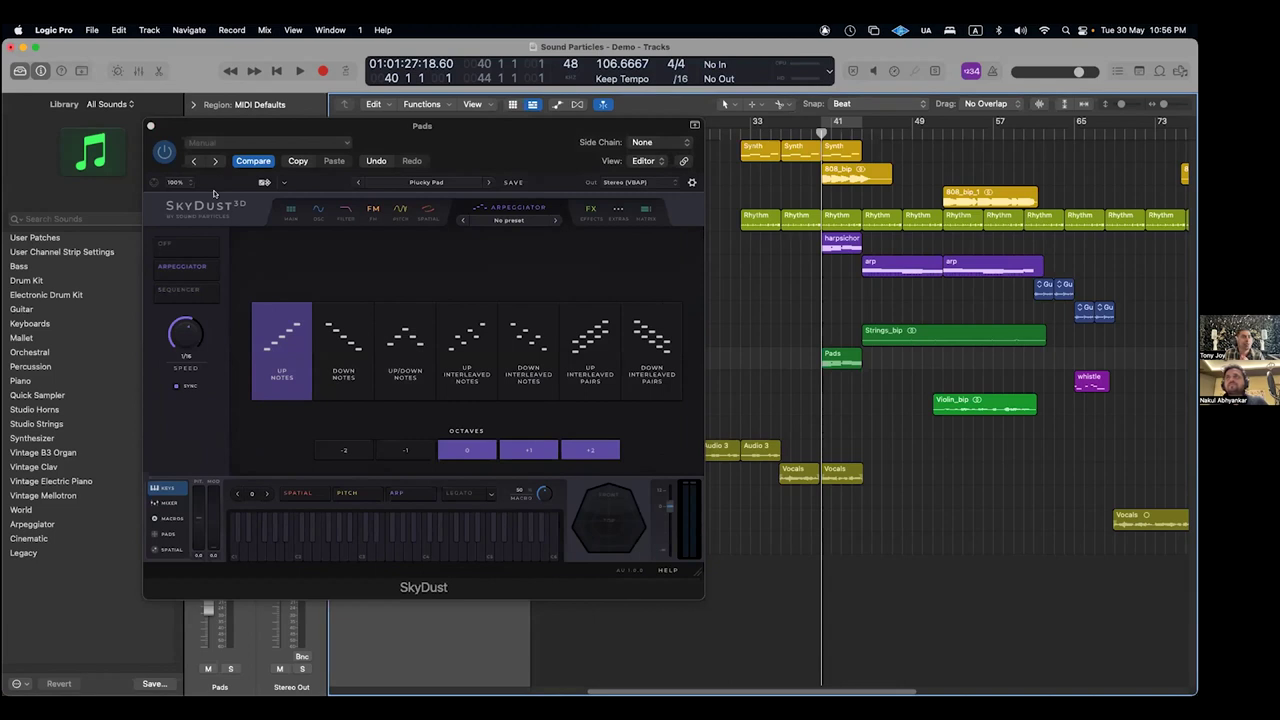
left_click(150, 127)
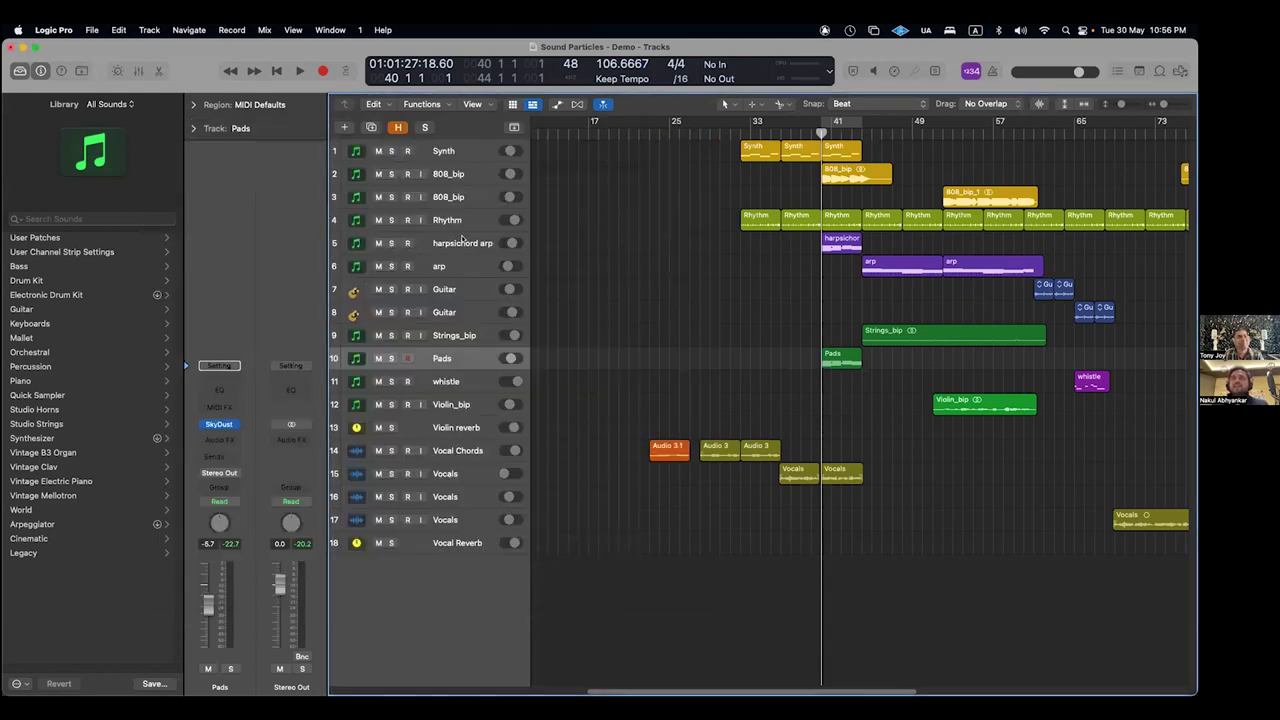
- Open SkyDust on the harpsichord arp track and solo that track
left_click(462, 243)
left_click(218, 408)
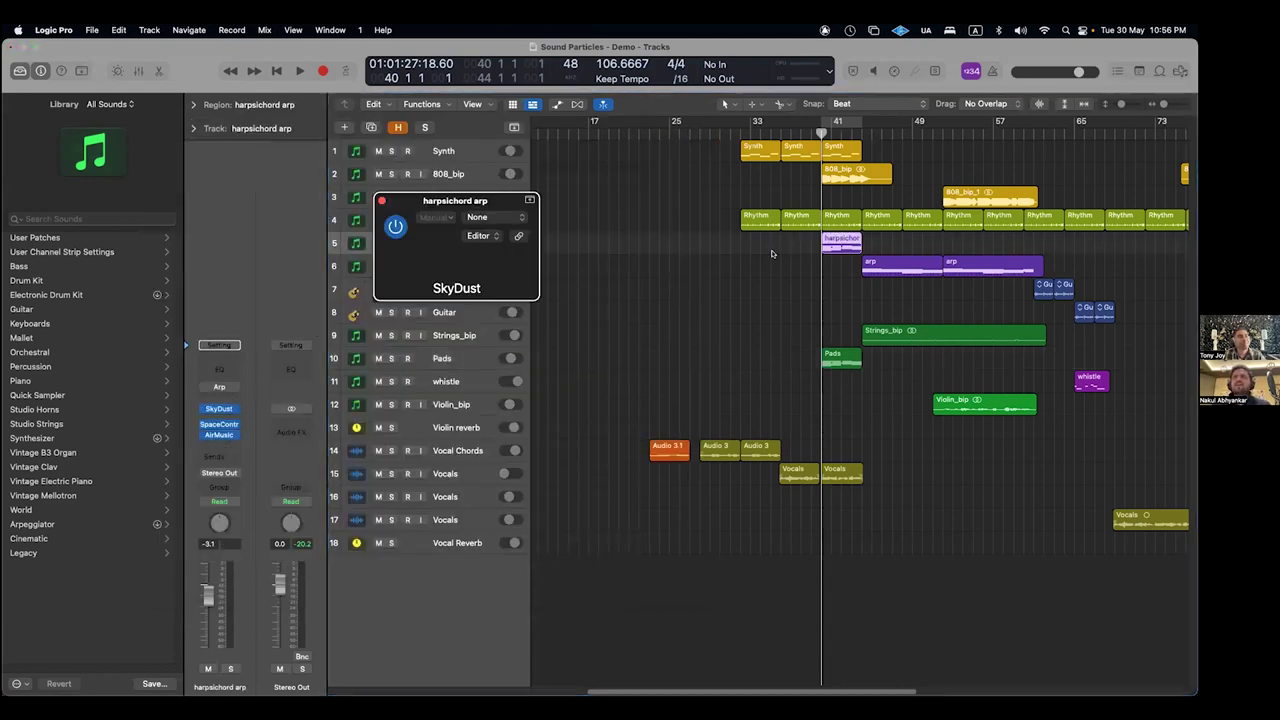
left_click_drag(738, 212, 559, 139)
left_click(392, 244)
left_click(617, 209)
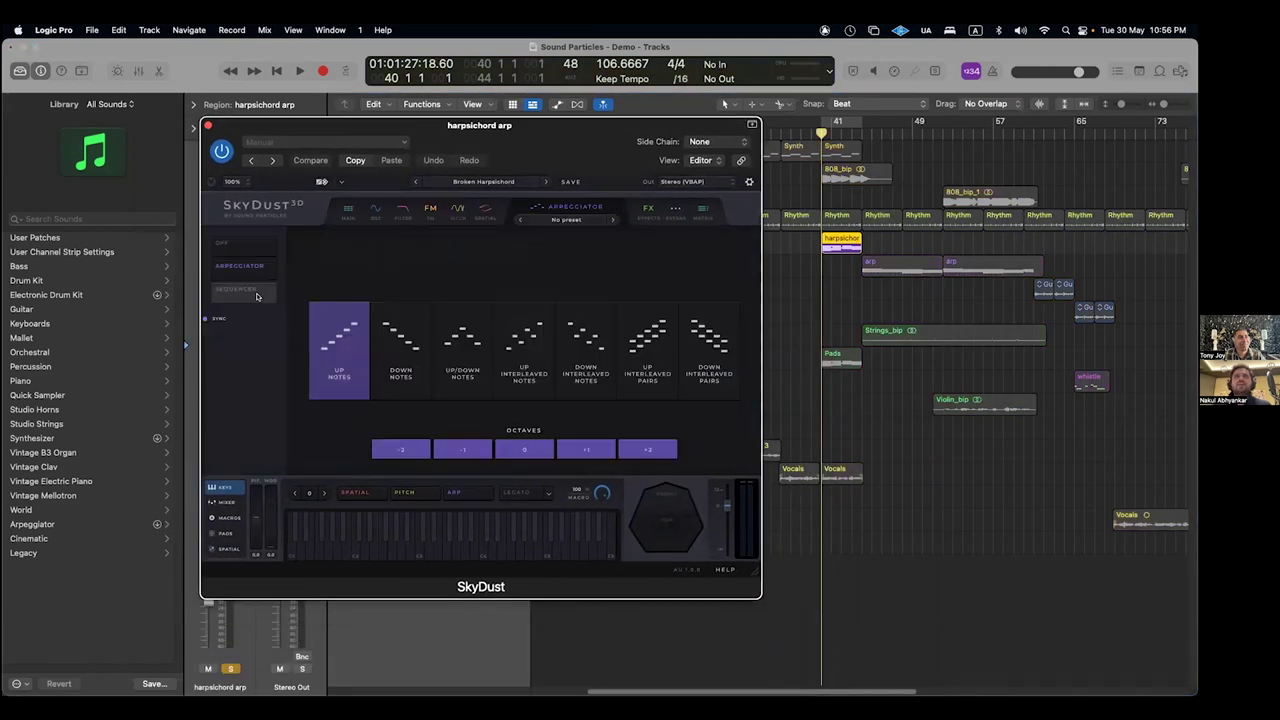
- Turn off the arpeggiator in the harpsichord arp's SkyDust and play the region without it
left_click(223, 243)
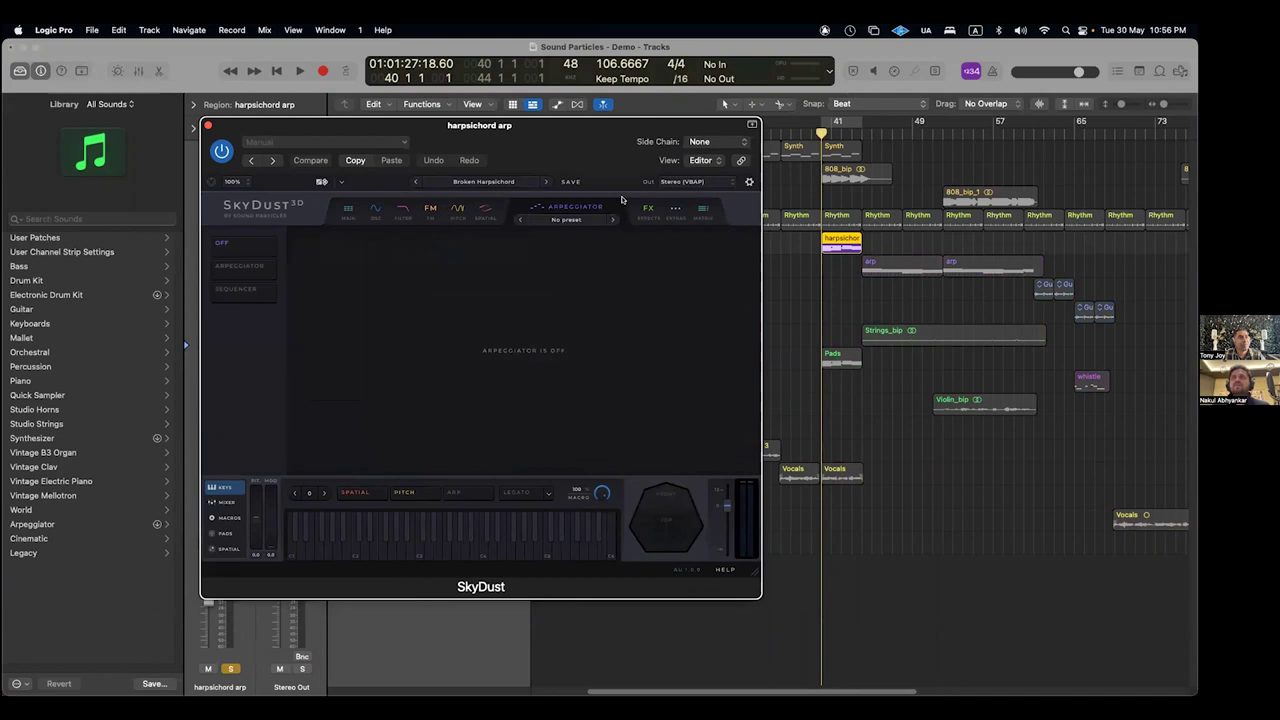
key("space")
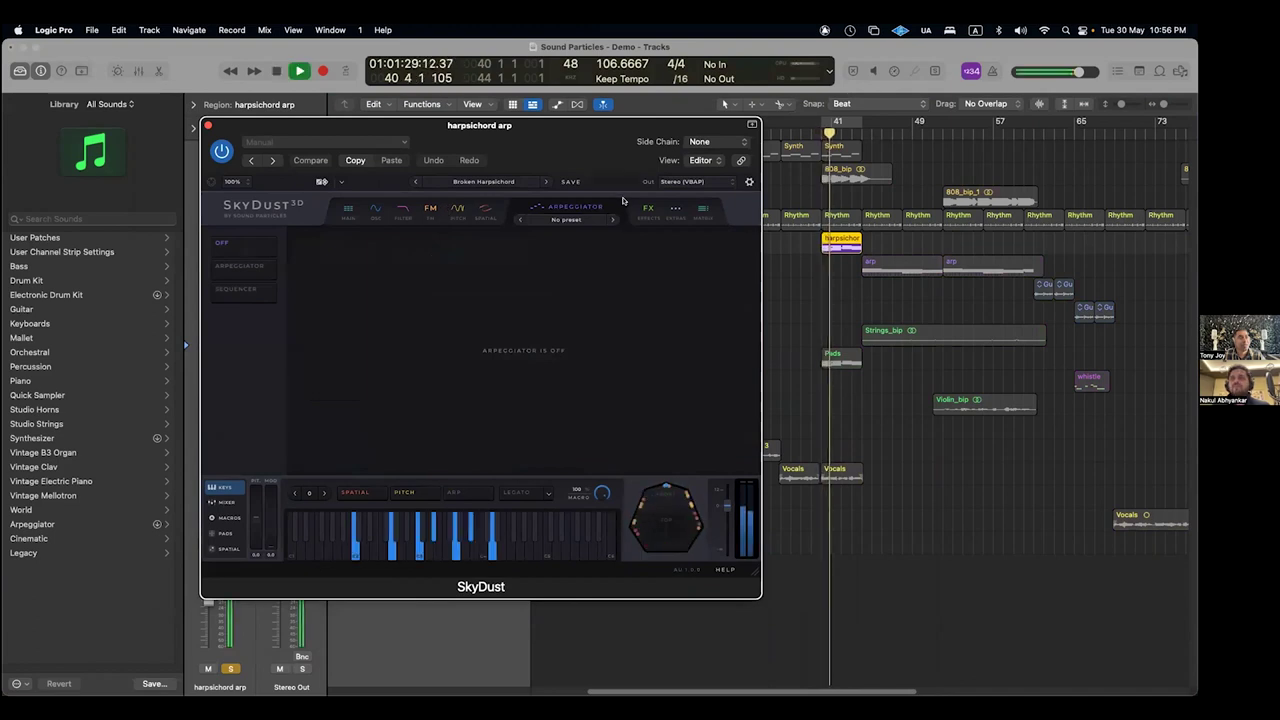
mouse_move(611, 143)
left_mouse_down()
mouse_move(775, 142)
mouse_move(581, 147)
mouse_move(615, 151)
left_mouse_up()
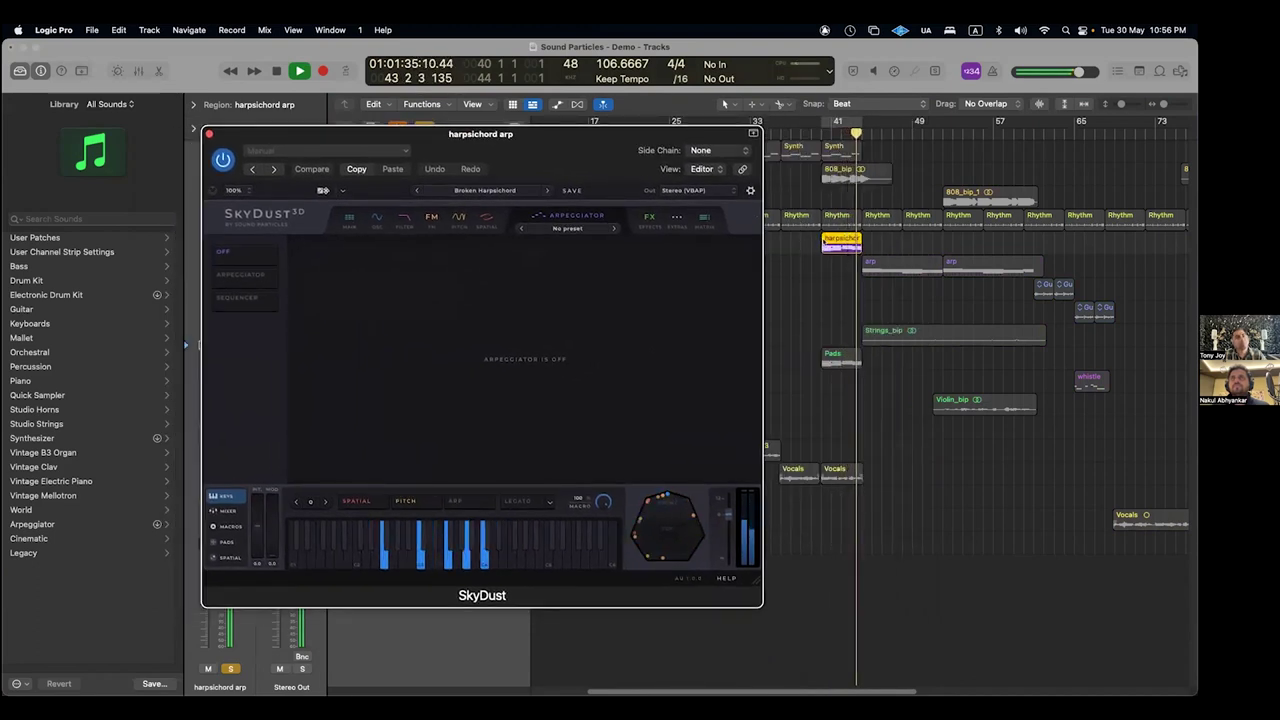
- Show the harpsichord arp region's chords in the Piano Roll and stop playback
key("p")
left_click_drag(615, 151, 413, 123)
key("space")
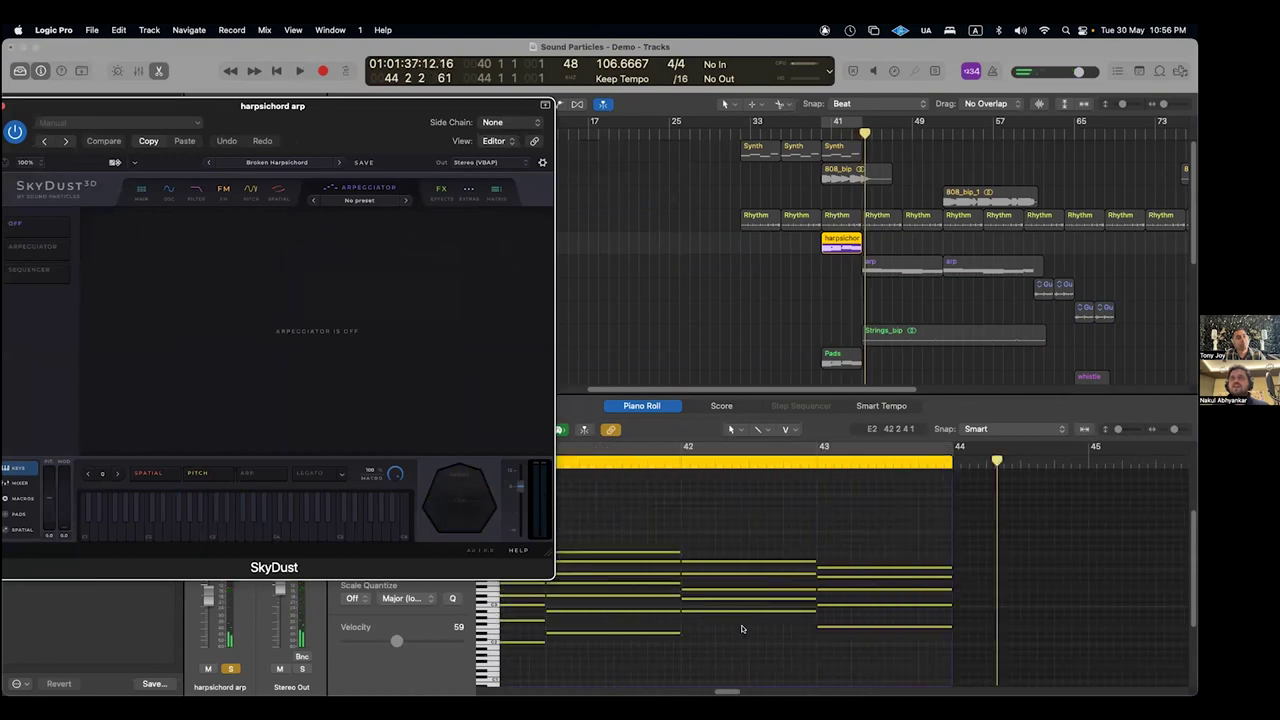
key("y")
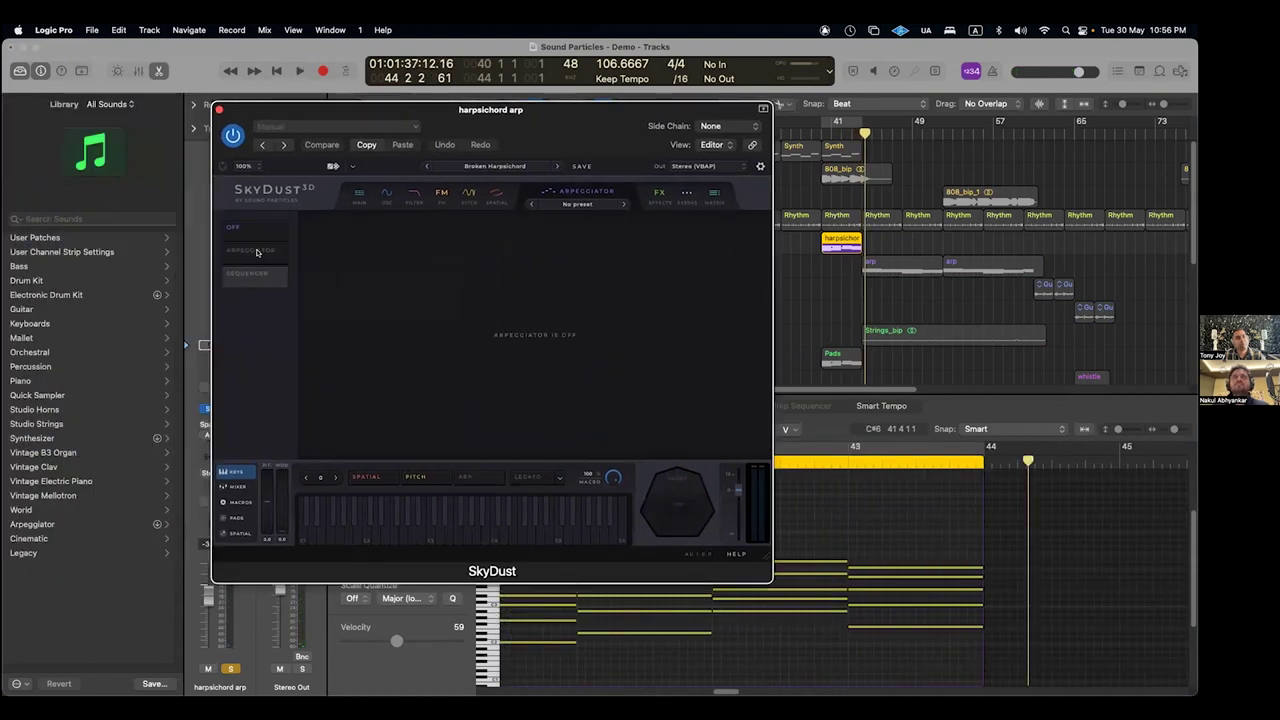
- Turn the arpeggiator back on for the harpsichord arp and play the region from bar 40
left_click(256, 251)
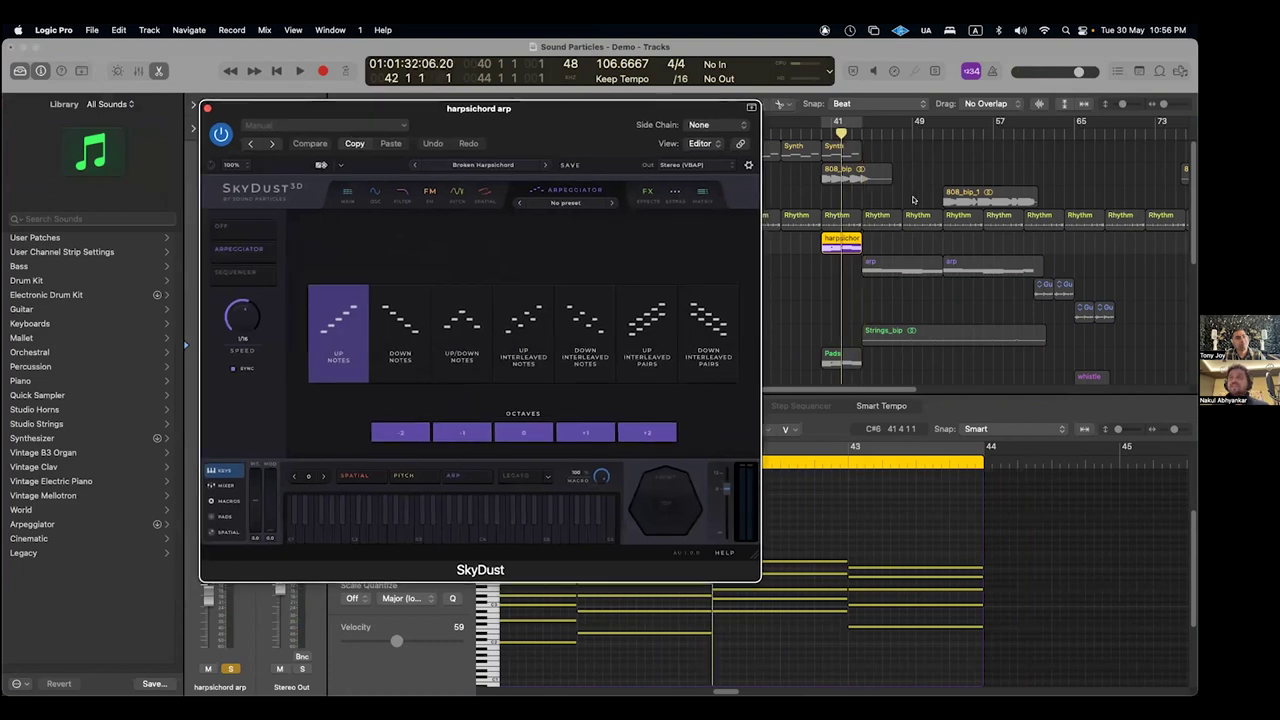
key("comma")
key("comma")
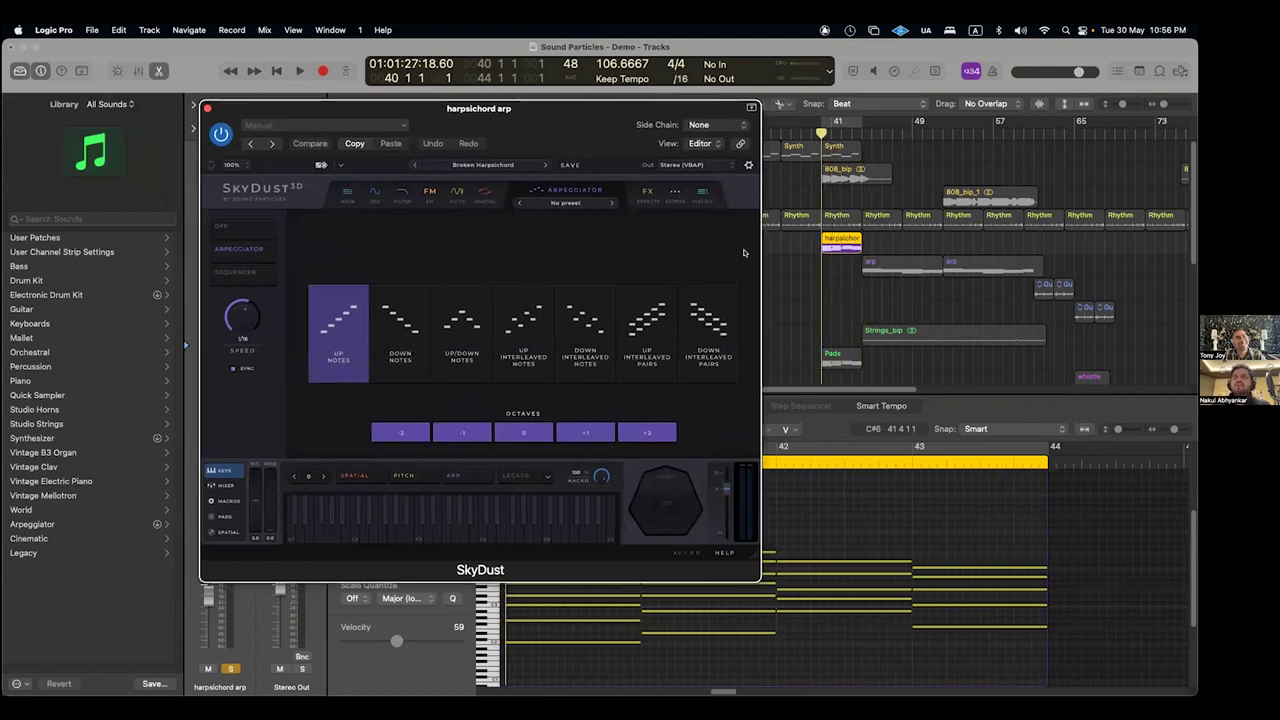
key("space")
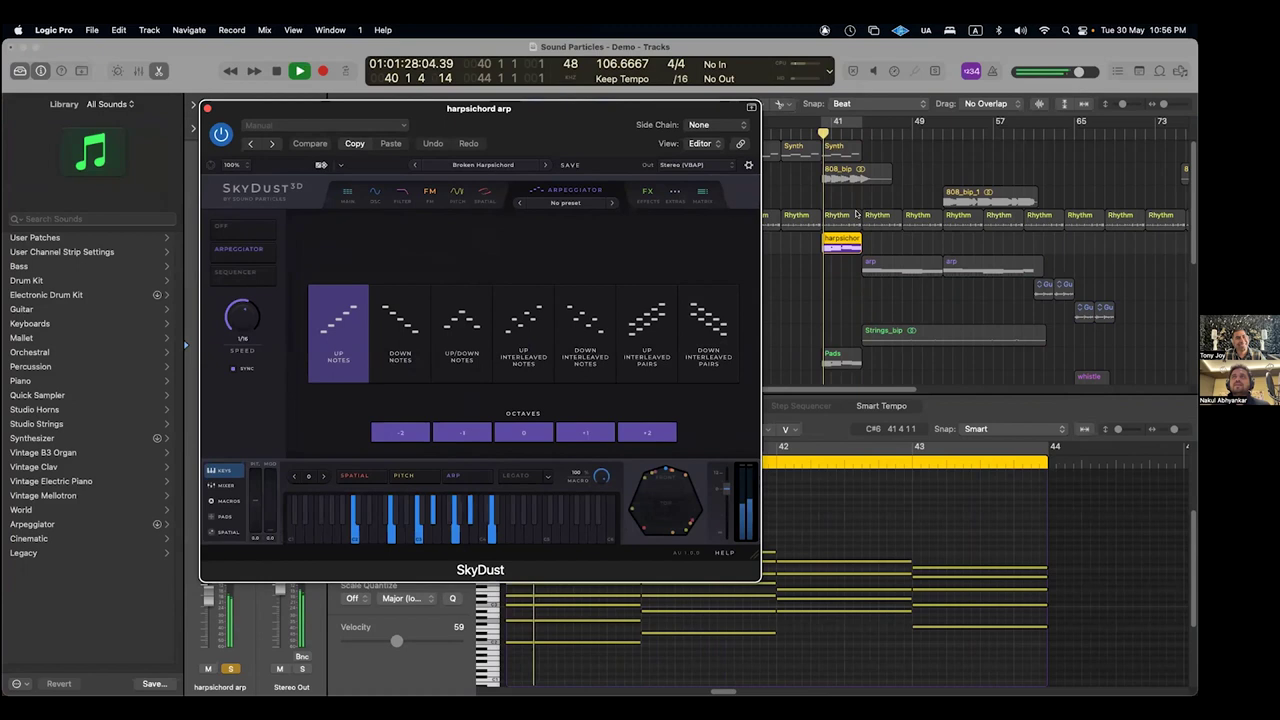
- Limit the arpeggiator to octaves 0, +1 and +2, then close SkyDust and stop playback
left_click(482, 432)
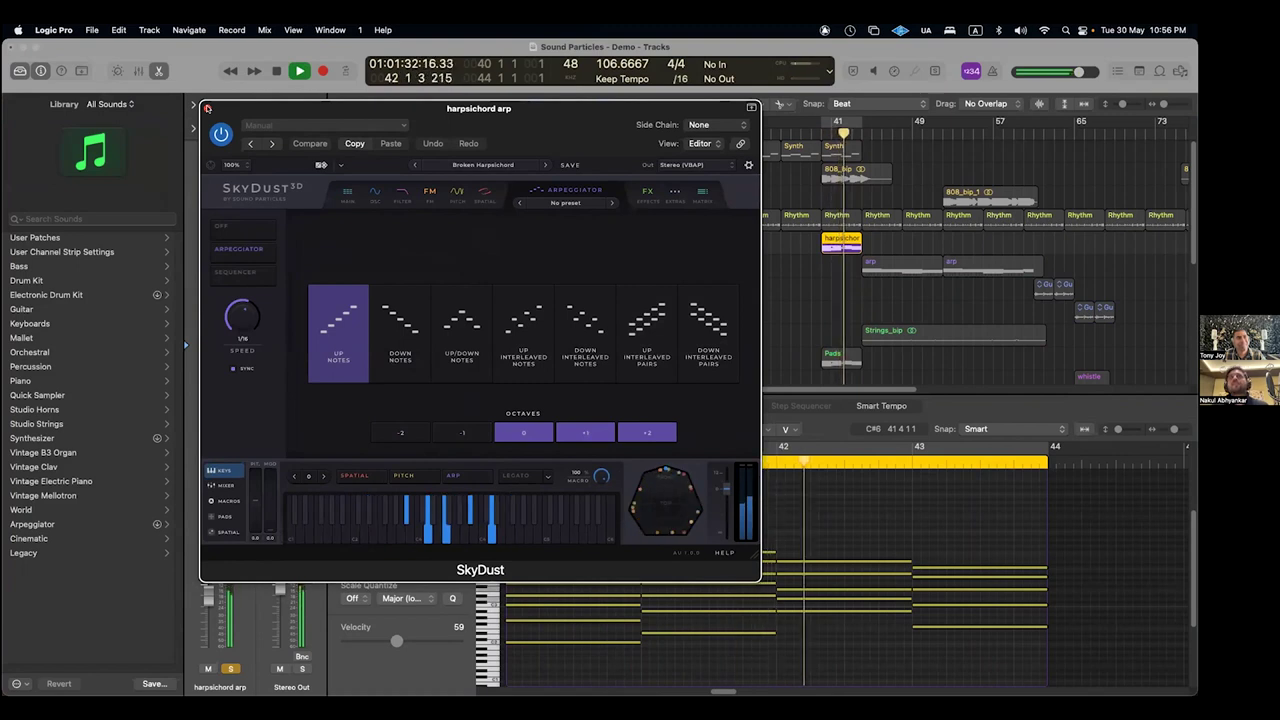
left_click(207, 108)
key("space")
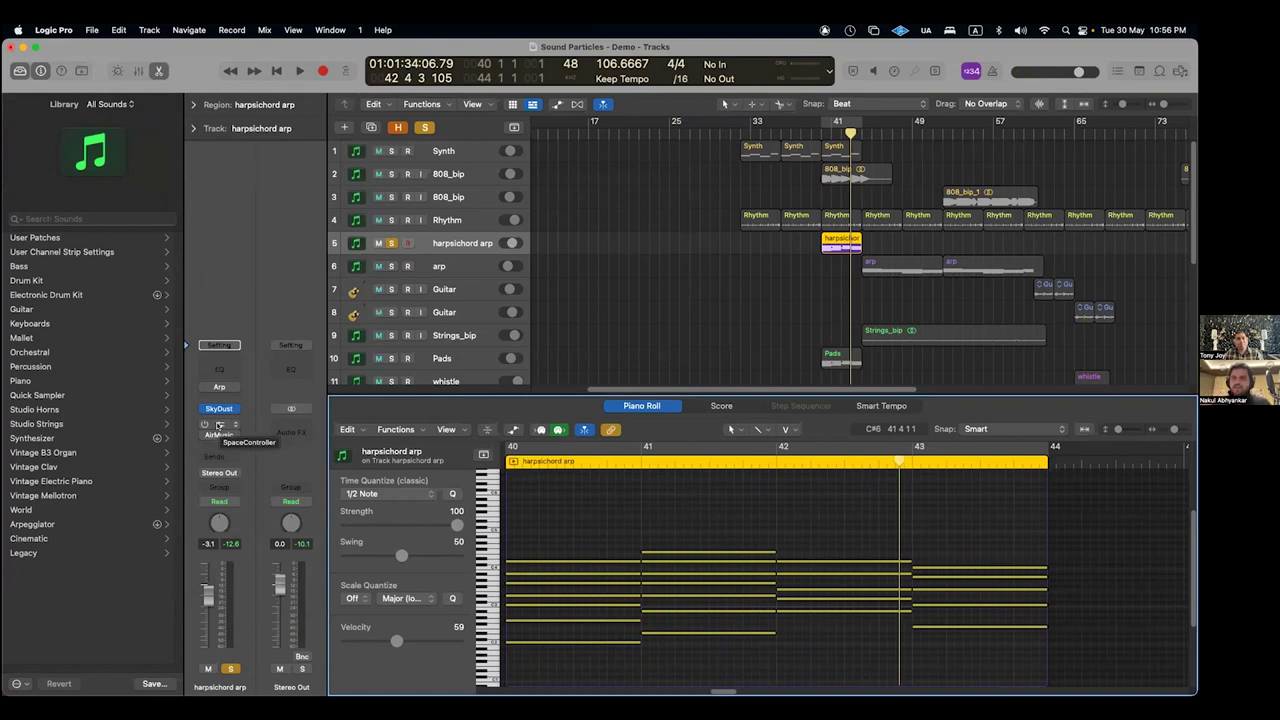
- Open AirMusic on the harpsichord arp track and listen to the region from bar 40 through it
key("comma")
key("comma")
key("comma")
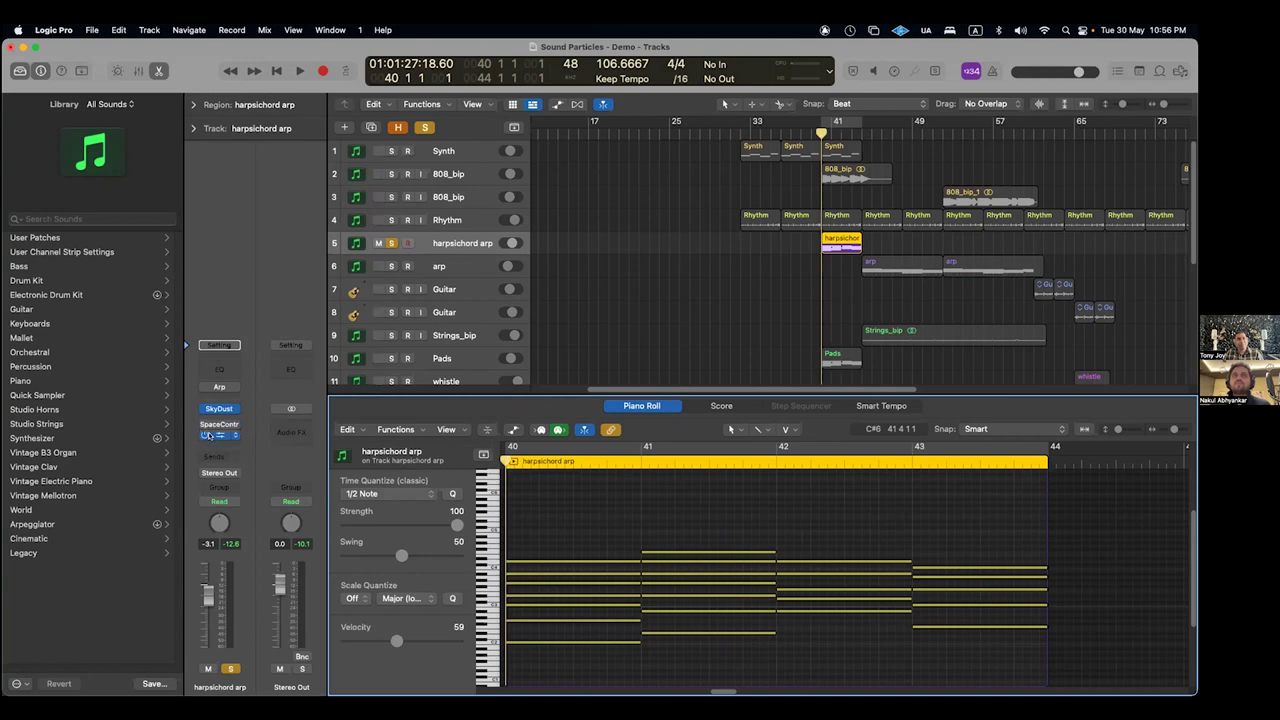
left_click(219, 435)
left_click_drag(684, 206, 464, 134)
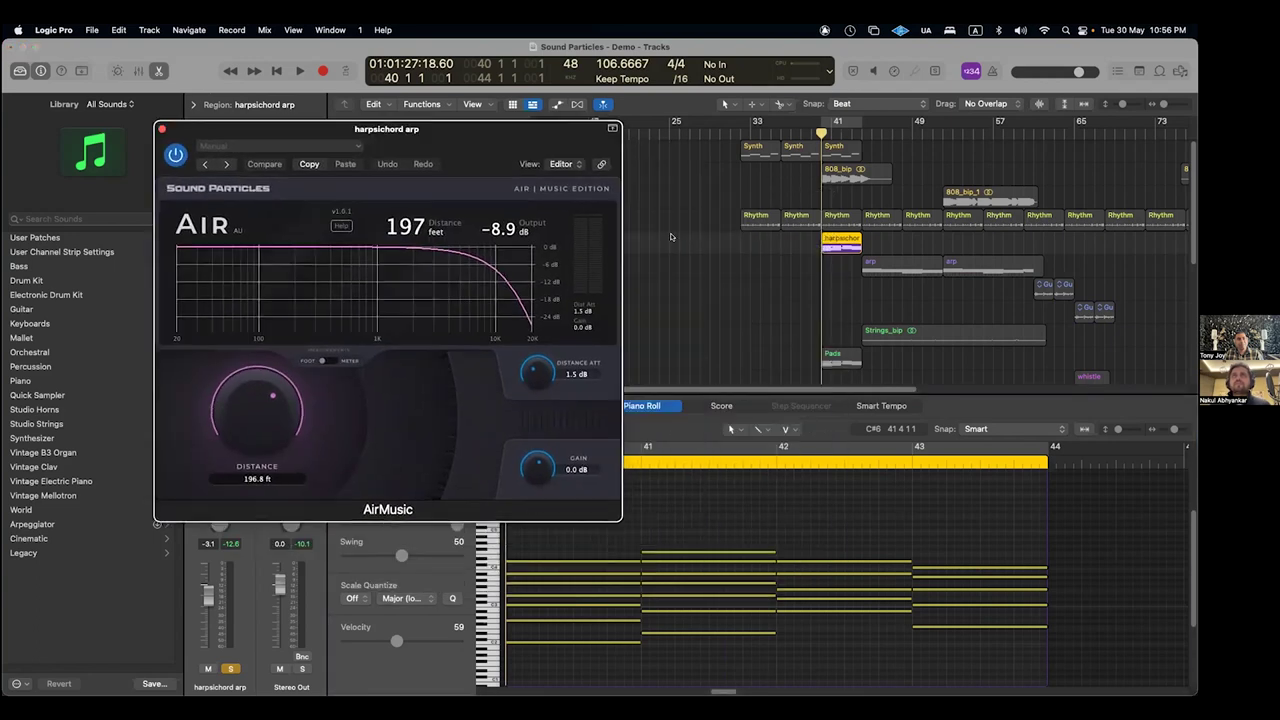
key("space")
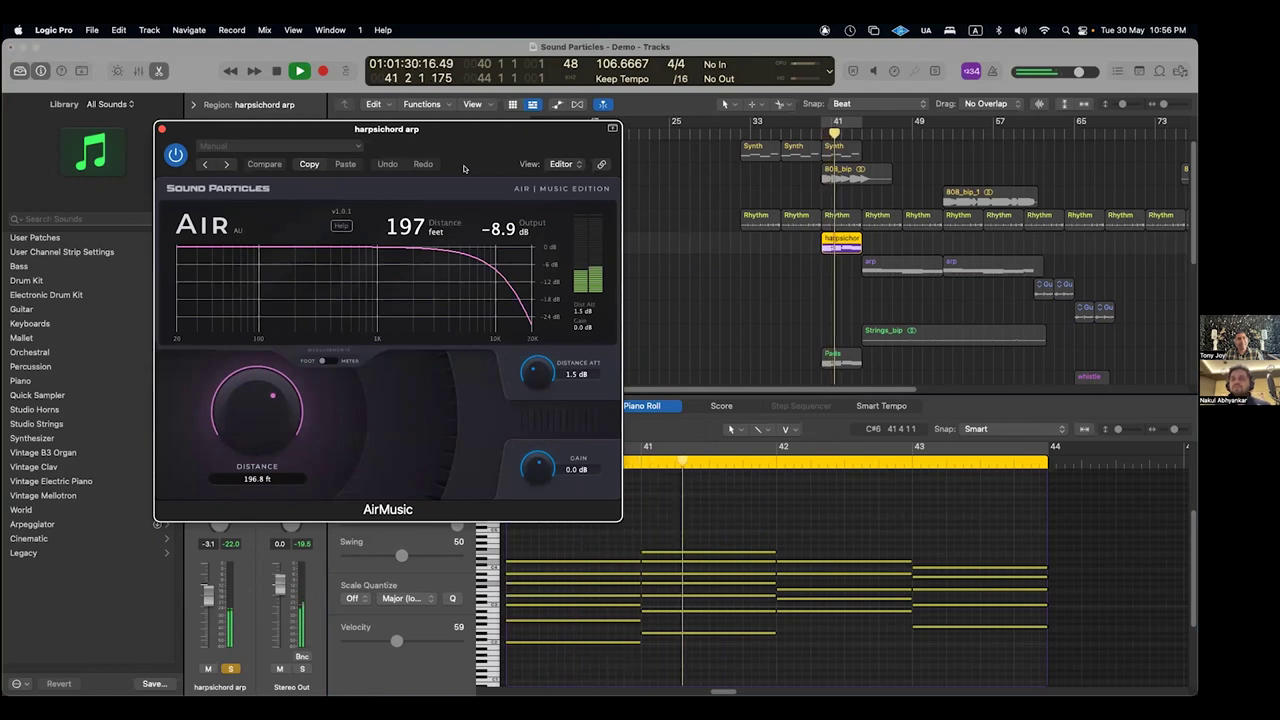
key("space")
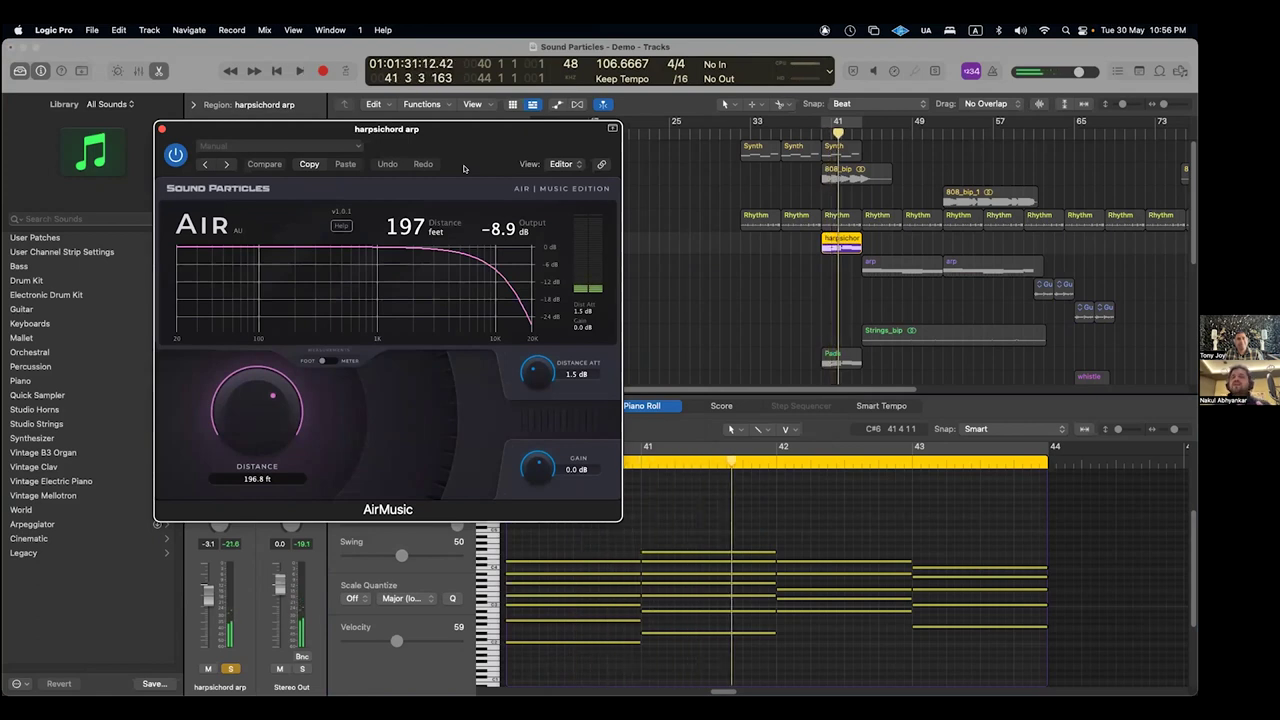
left_click_drag(472, 130, 627, 117)
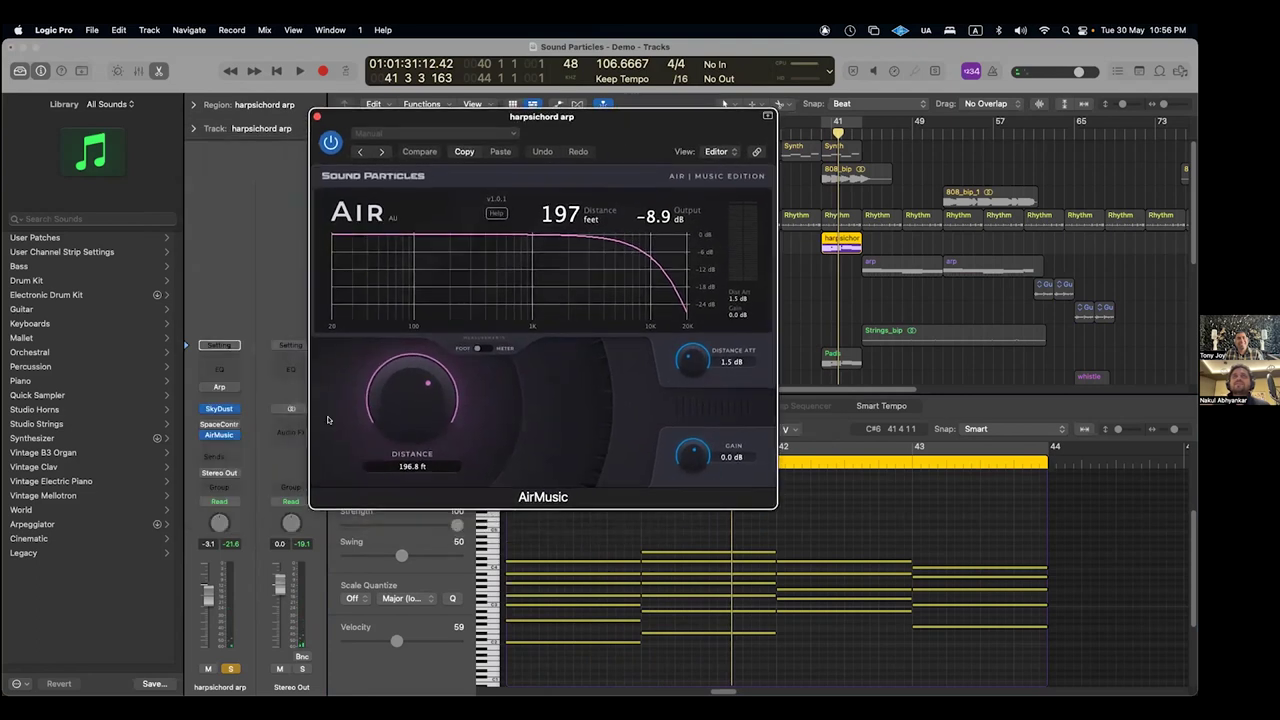
- Open SpaceController in place of AirMusic on the harpsichord arp track and listen to its binaural output
left_click(218, 424)
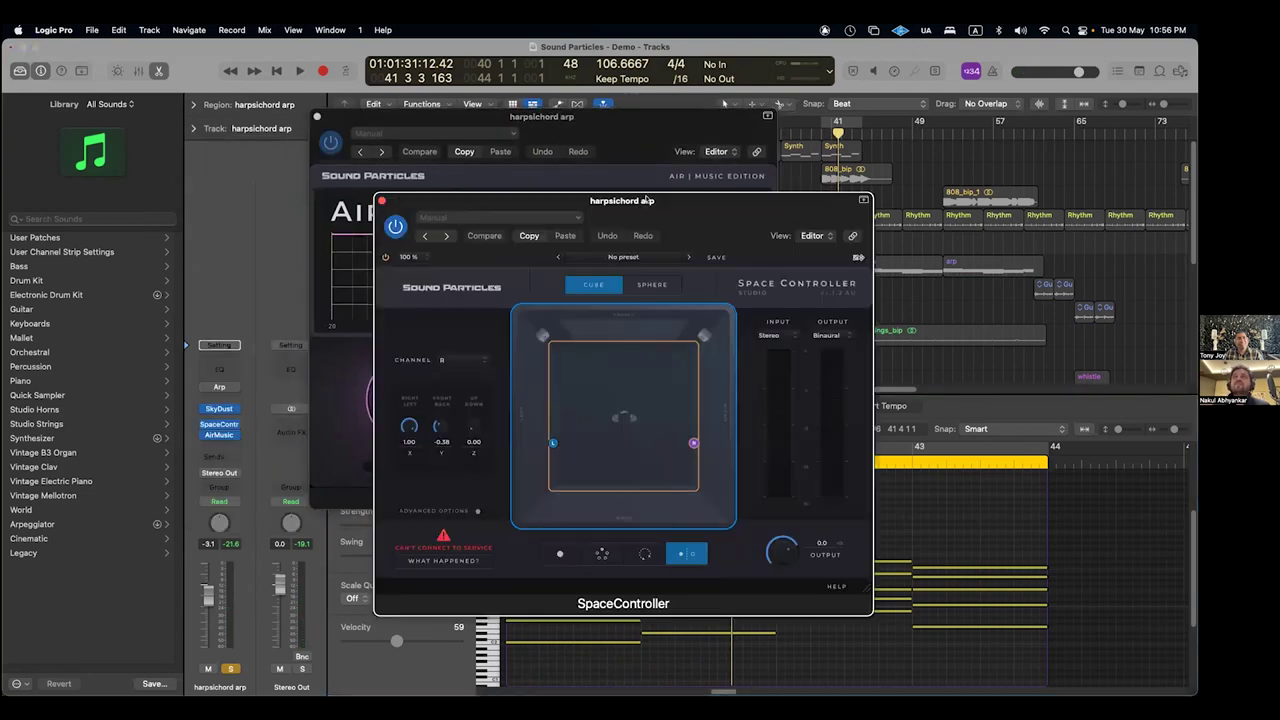
left_click(318, 117)
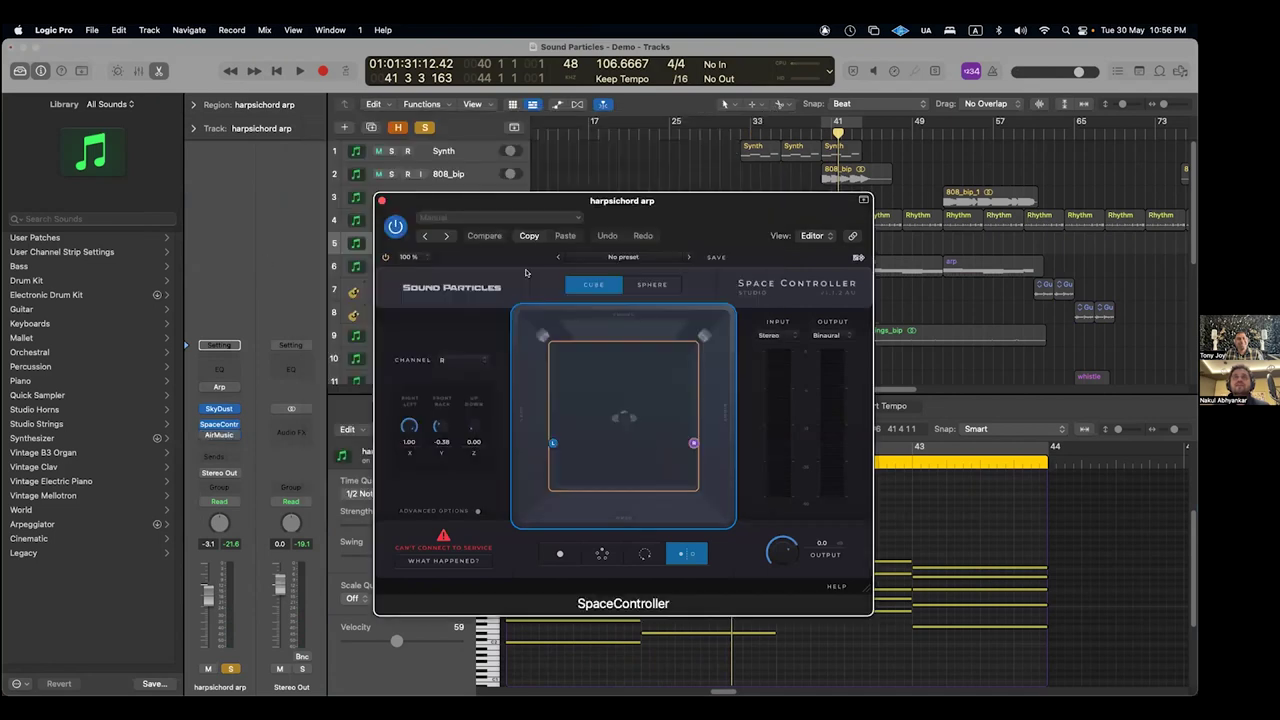
left_click_drag(637, 220, 419, 128)
key("space")
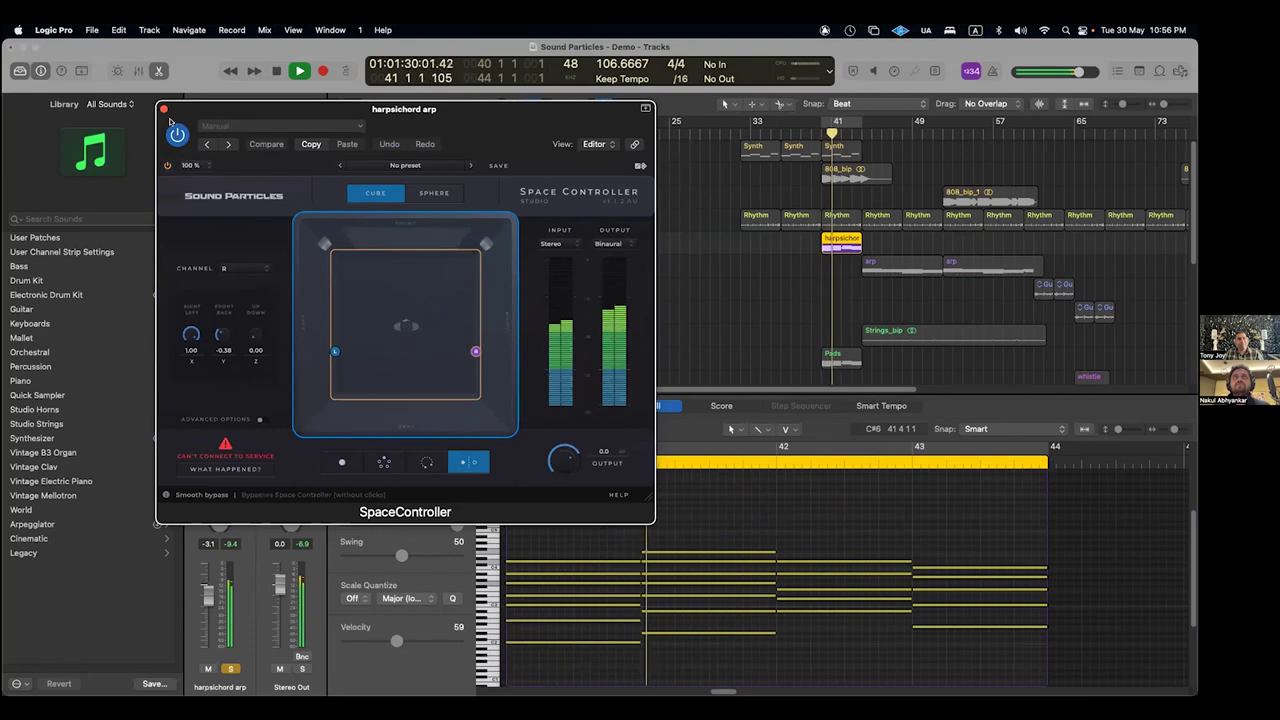
key("space")
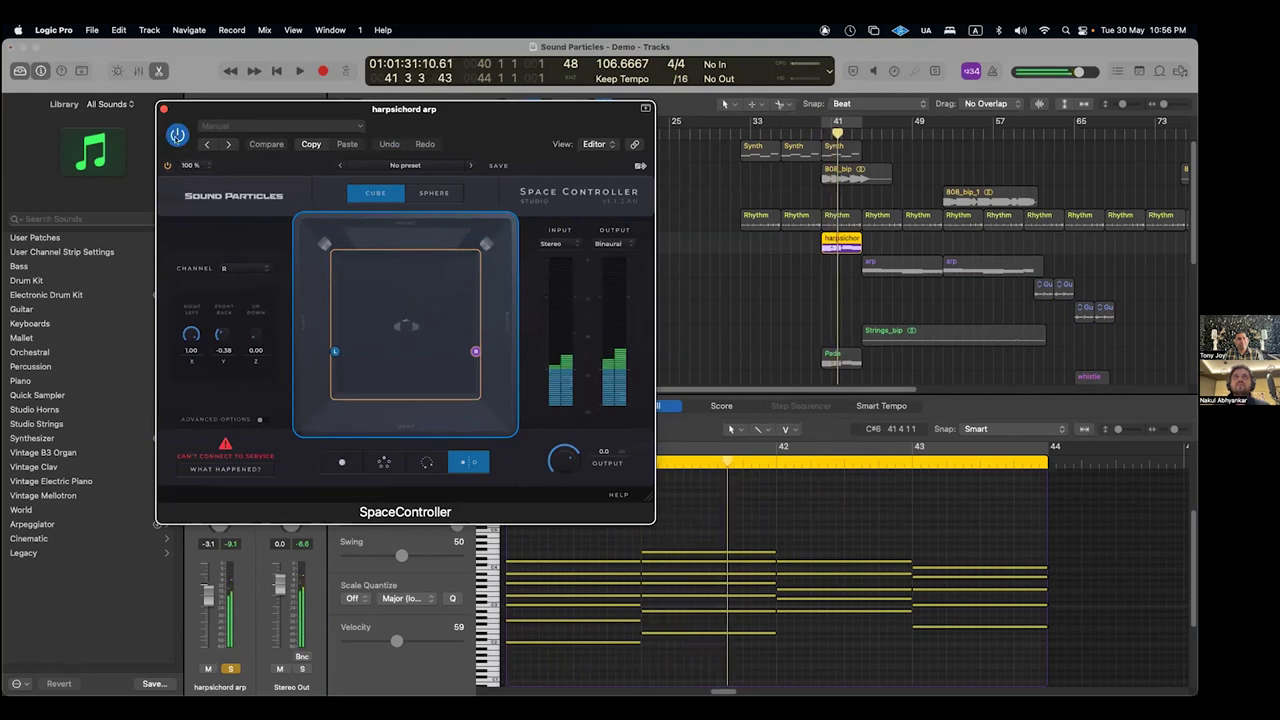
- Bypass SpaceController and play the harpsichord arp for comparison
left_click(177, 134)
key("space")
key("space")
- Move SpaceController's left and right channels to the front corners at Y 1.00 and listen to the harpsichord arp
left_click_drag(490, 131, 573, 388)
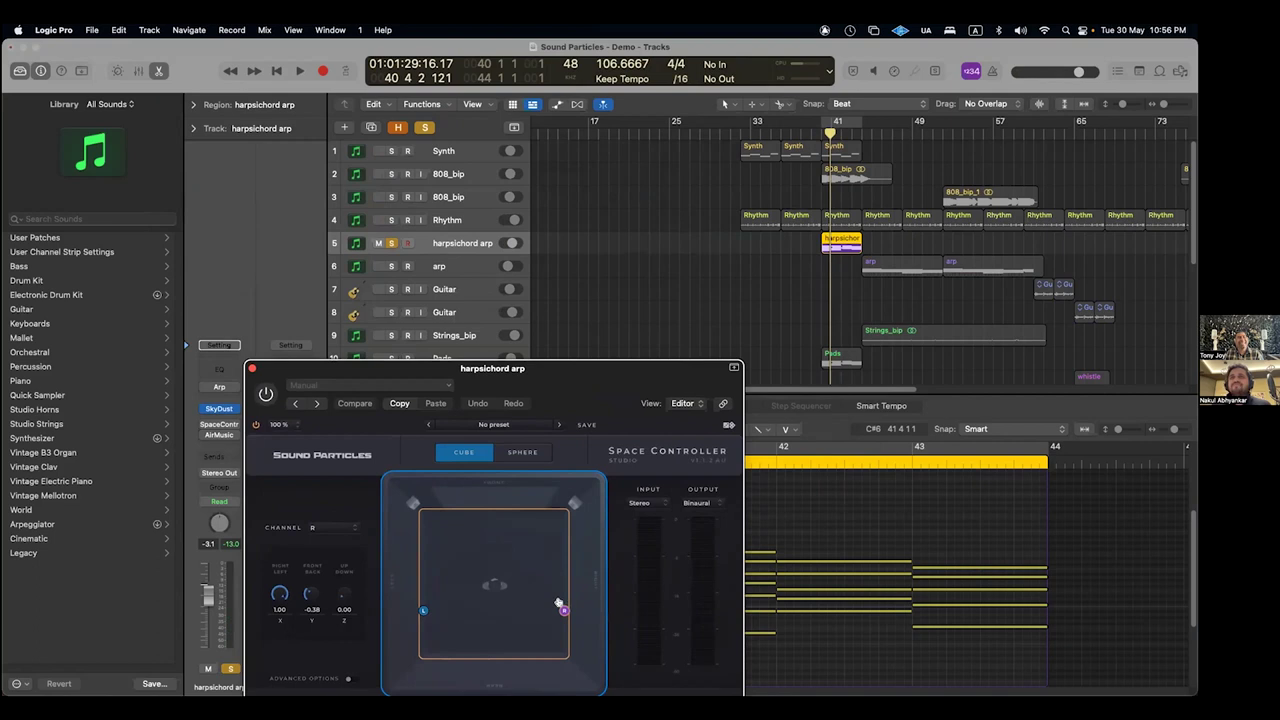
left_click_drag(565, 610, 569, 506)
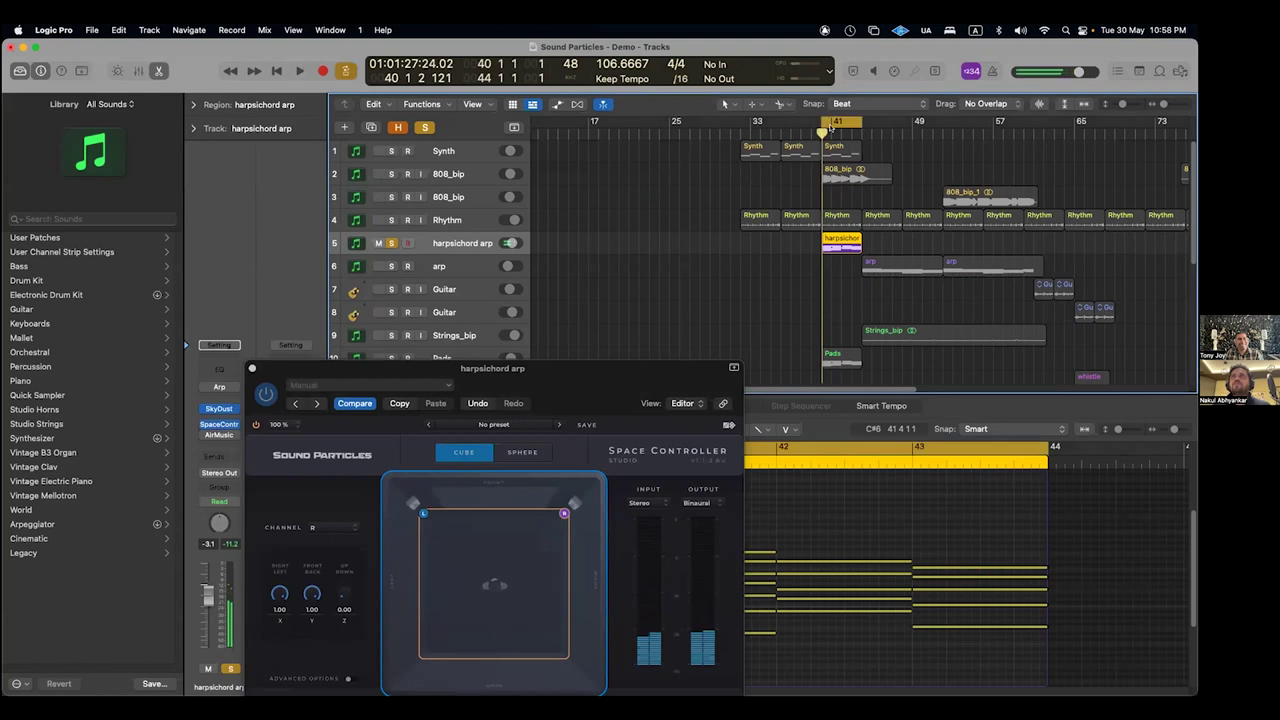
left_click_drag(560, 368, 531, 368)
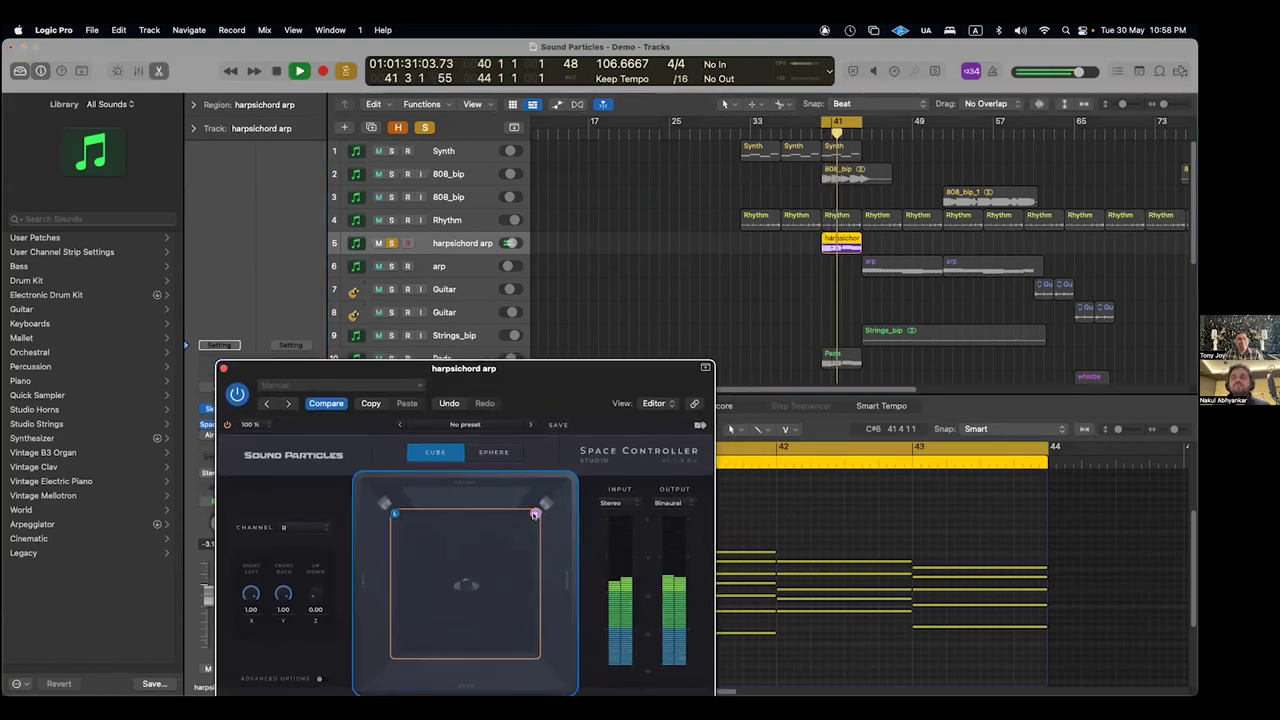
key("space")
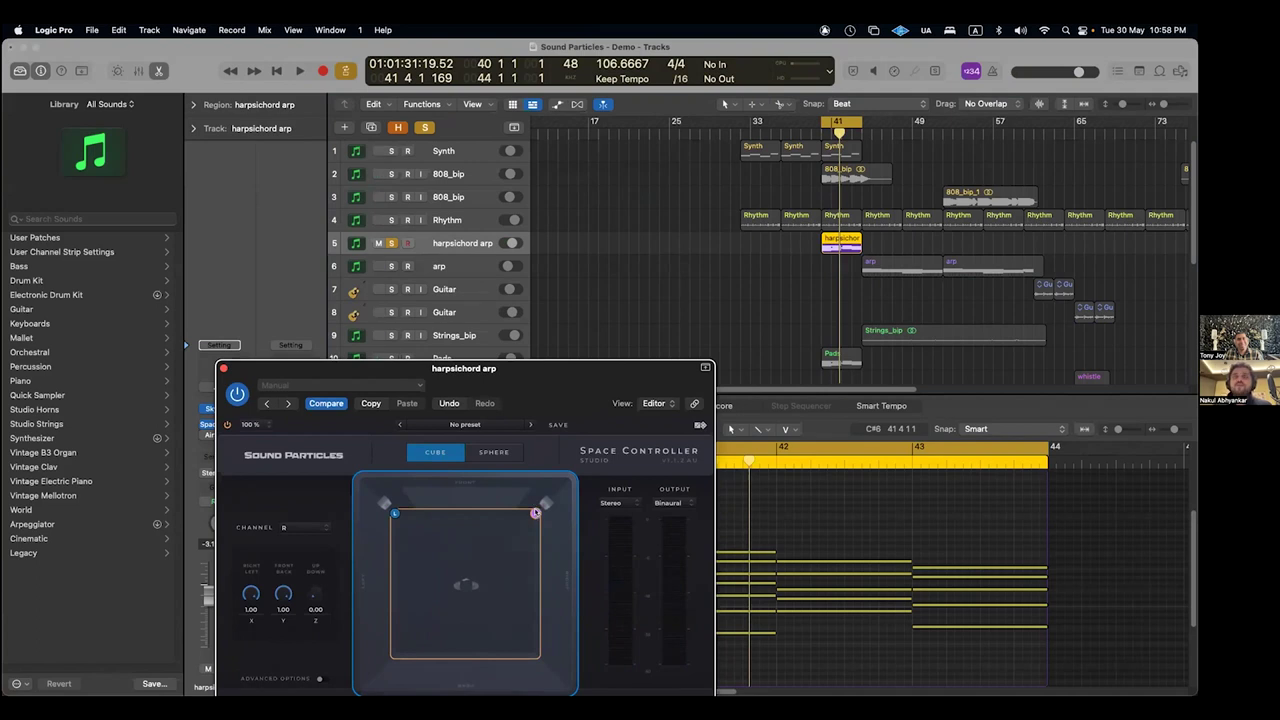
- Move SpaceController's two channels back beside the listener at Y 0.01 during playback, then return to bar 40 and close the plug-in
key("space")
left_click_drag(535, 513, 572, 562)
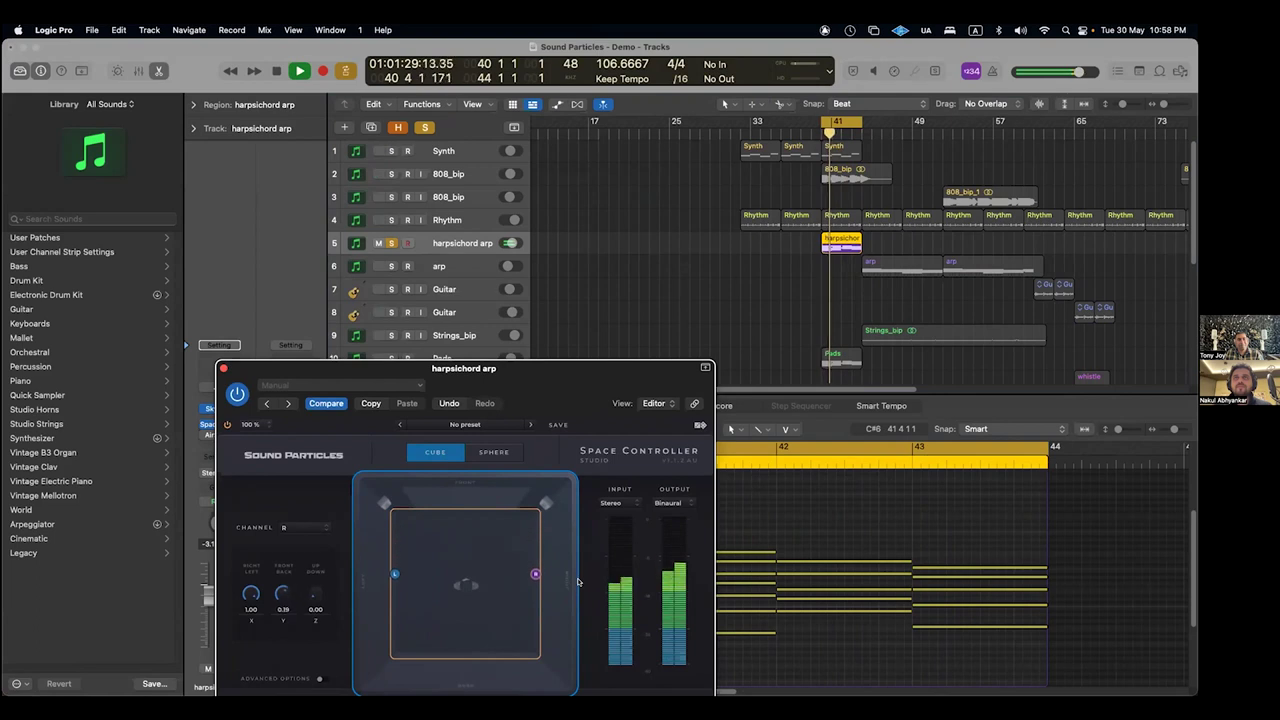
key("space")
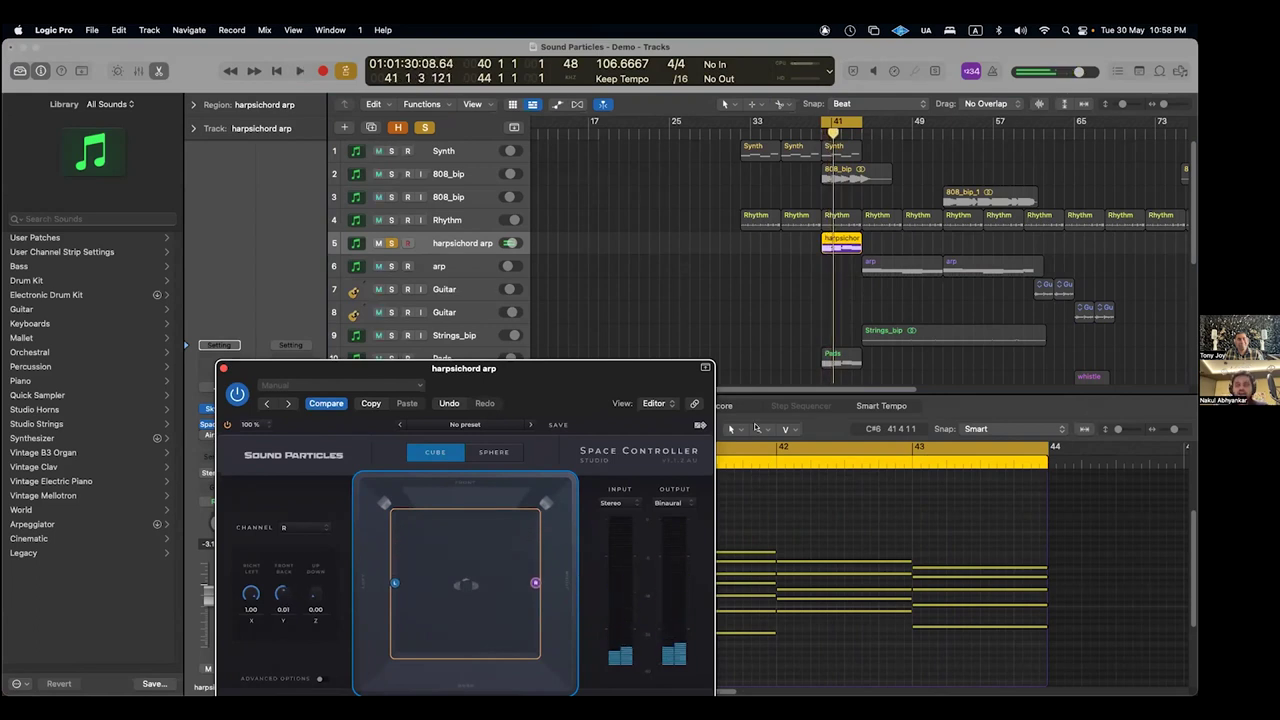
key("Return")
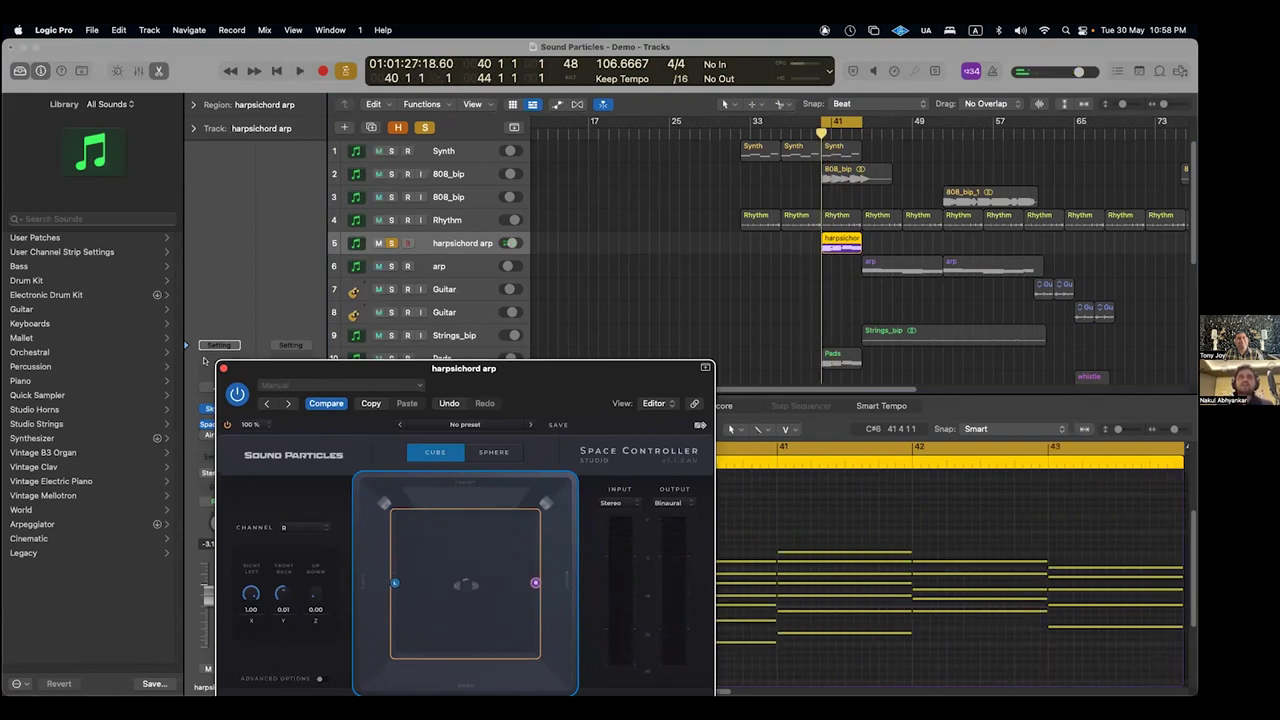
left_click(223, 368)
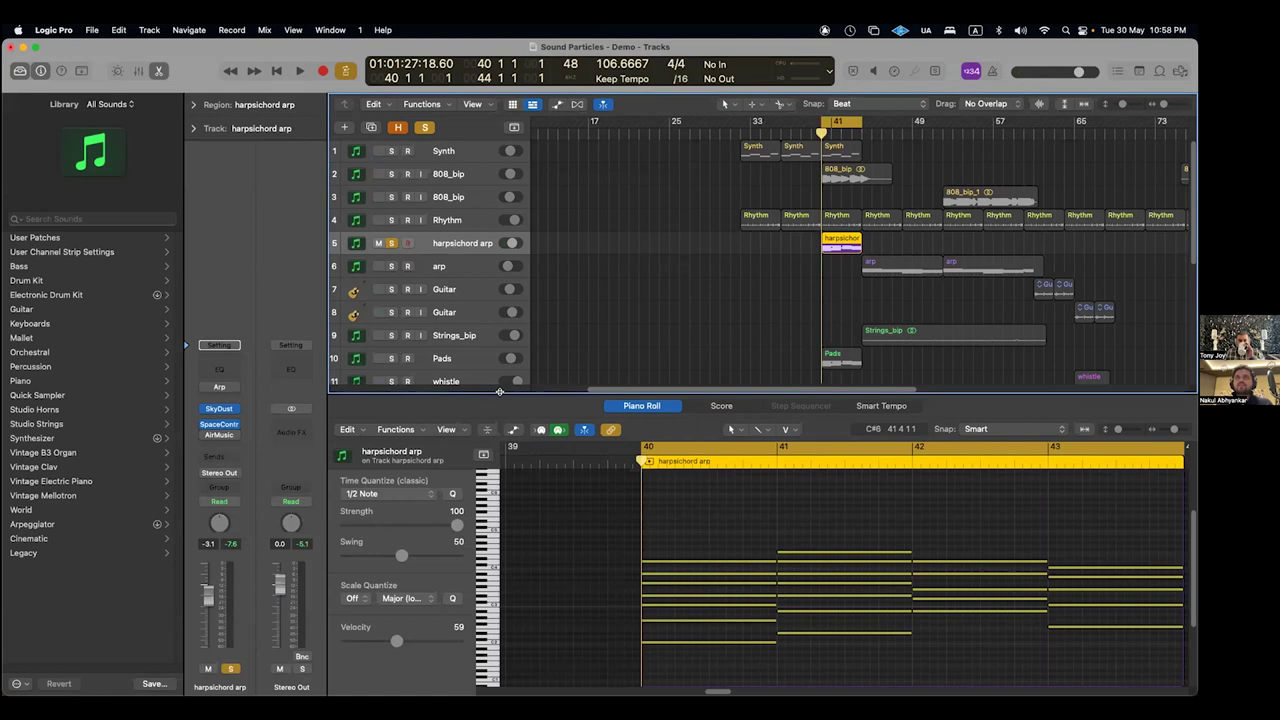
- Shift SpaceController's two channels slightly behind the listener at Y -0.06, play the harpsichord arp, and close the plug-in
left_click(219, 424)
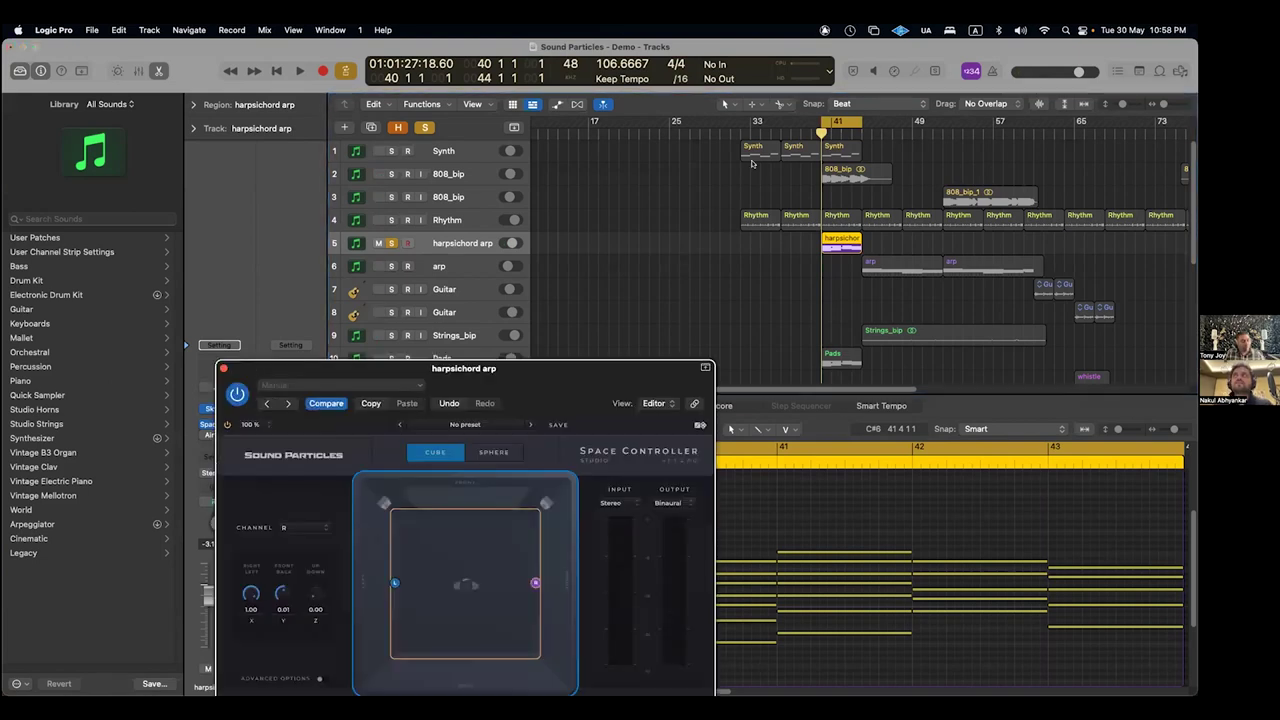
left_click_drag(394, 582, 394, 588)
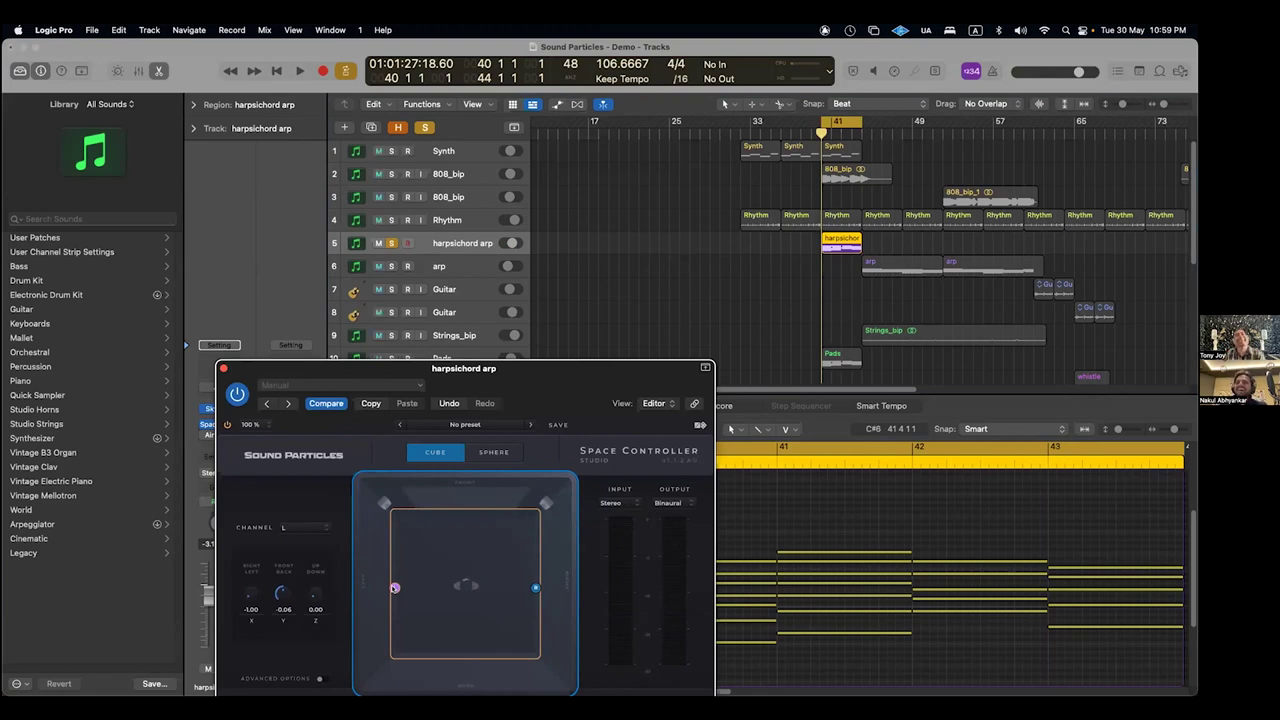
key("space")
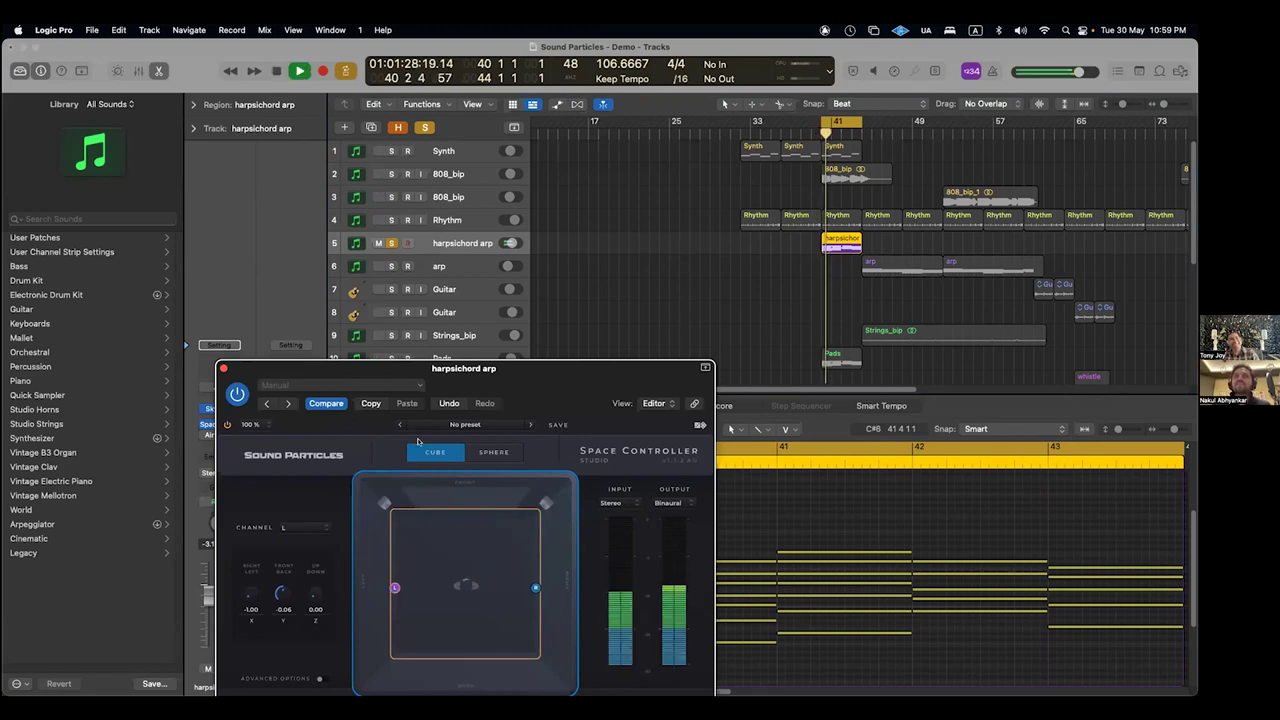
key("space")
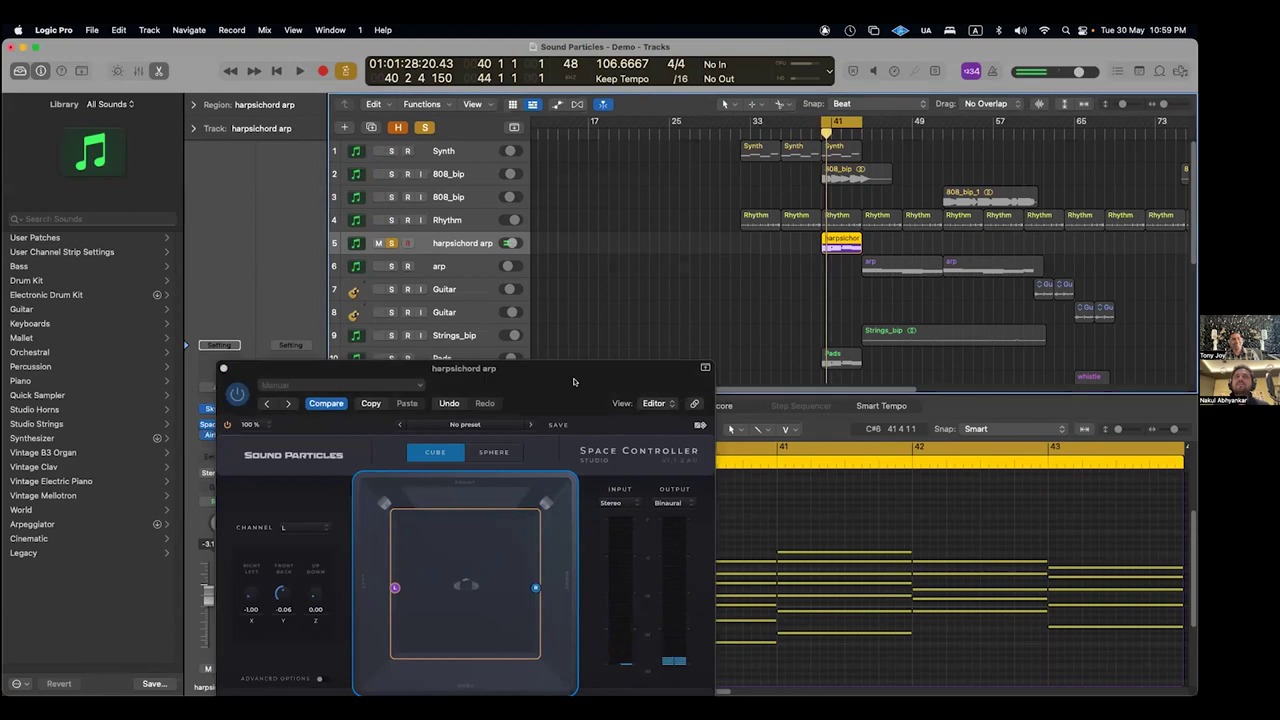
key("space")
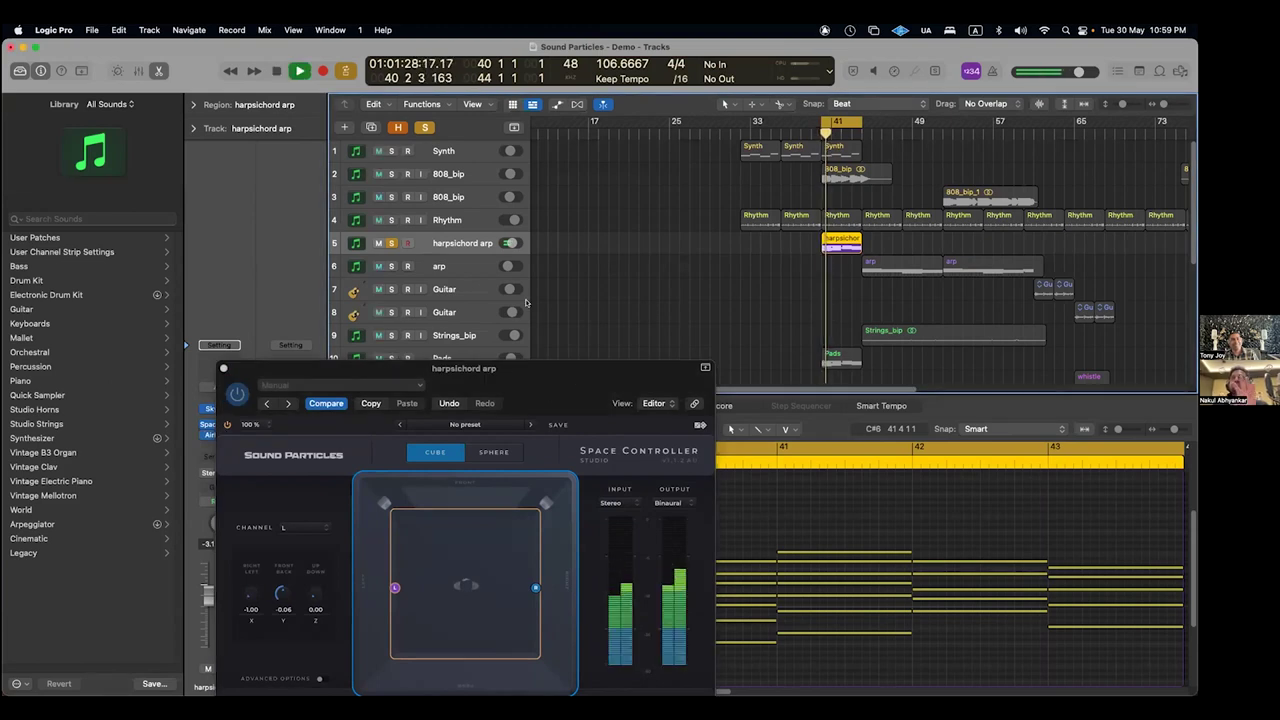
left_click(362, 382)
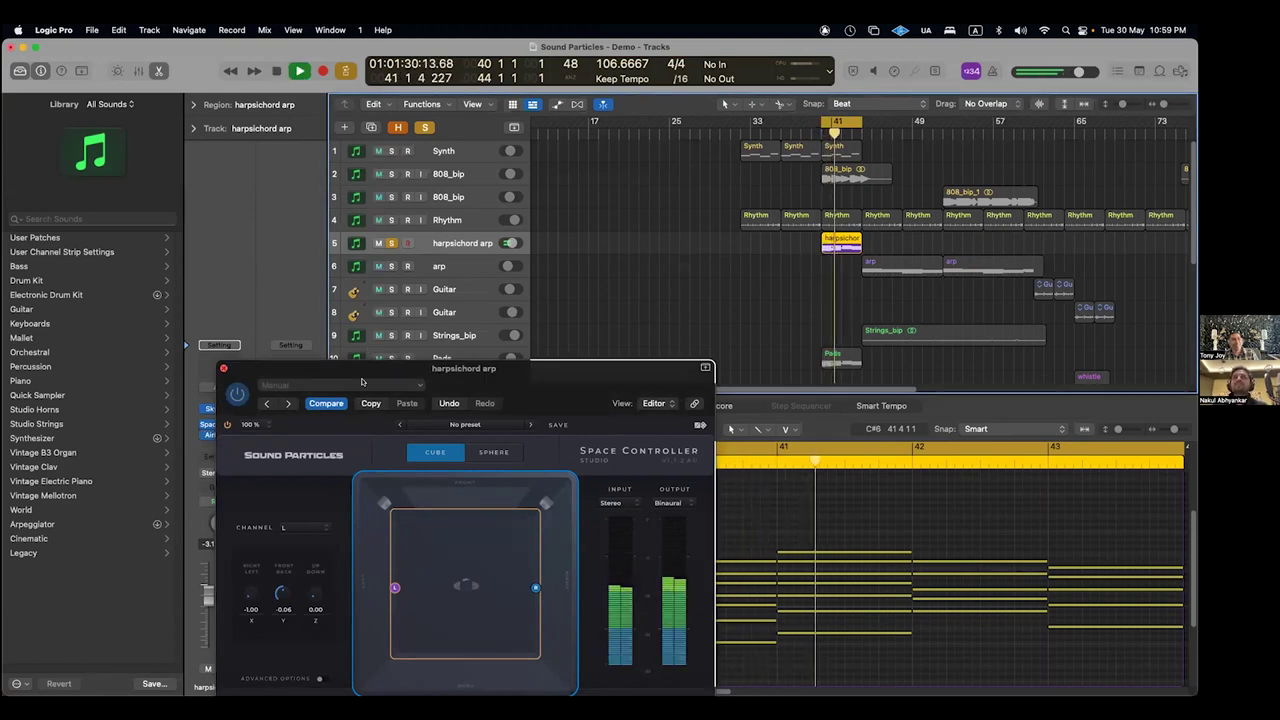
left_click(223, 368)
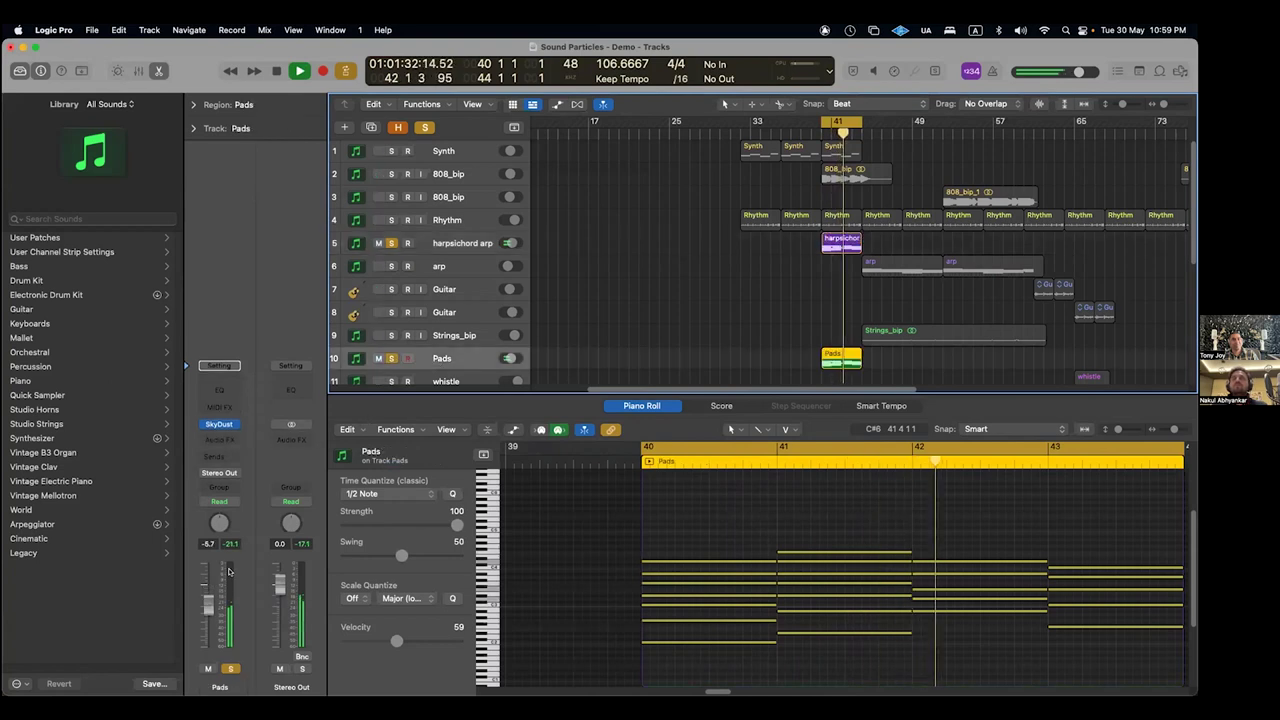
- Turn off SkyDust's arpeggiator on the Pads track and listen to the pads together with the harpsichord arp
left_click(219, 424)
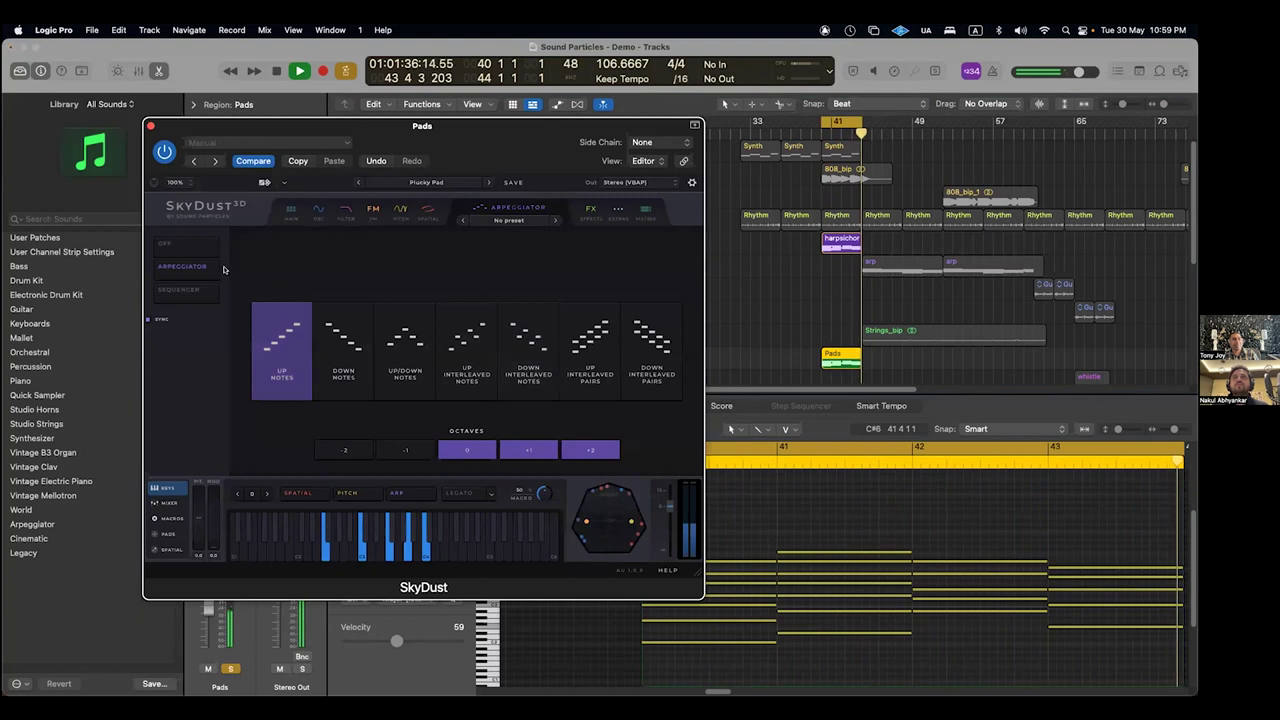
left_click(170, 243)
left_click(150, 126)
key("space")
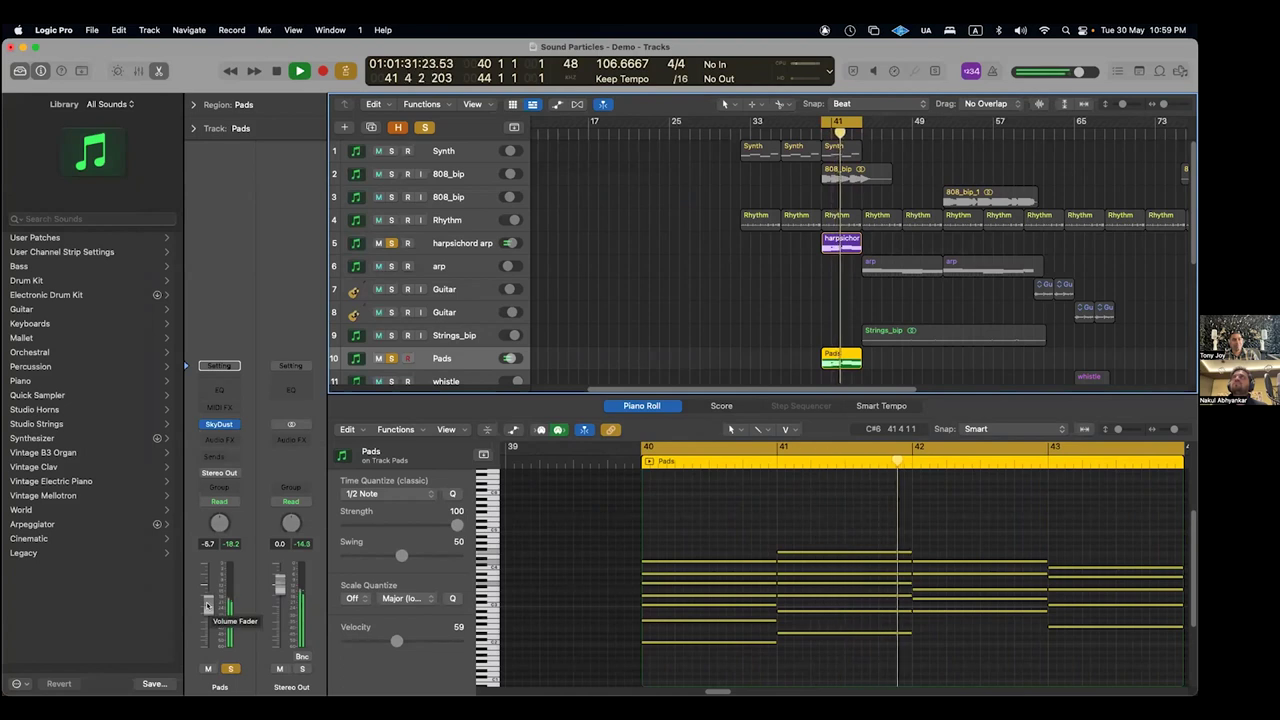
key("space")
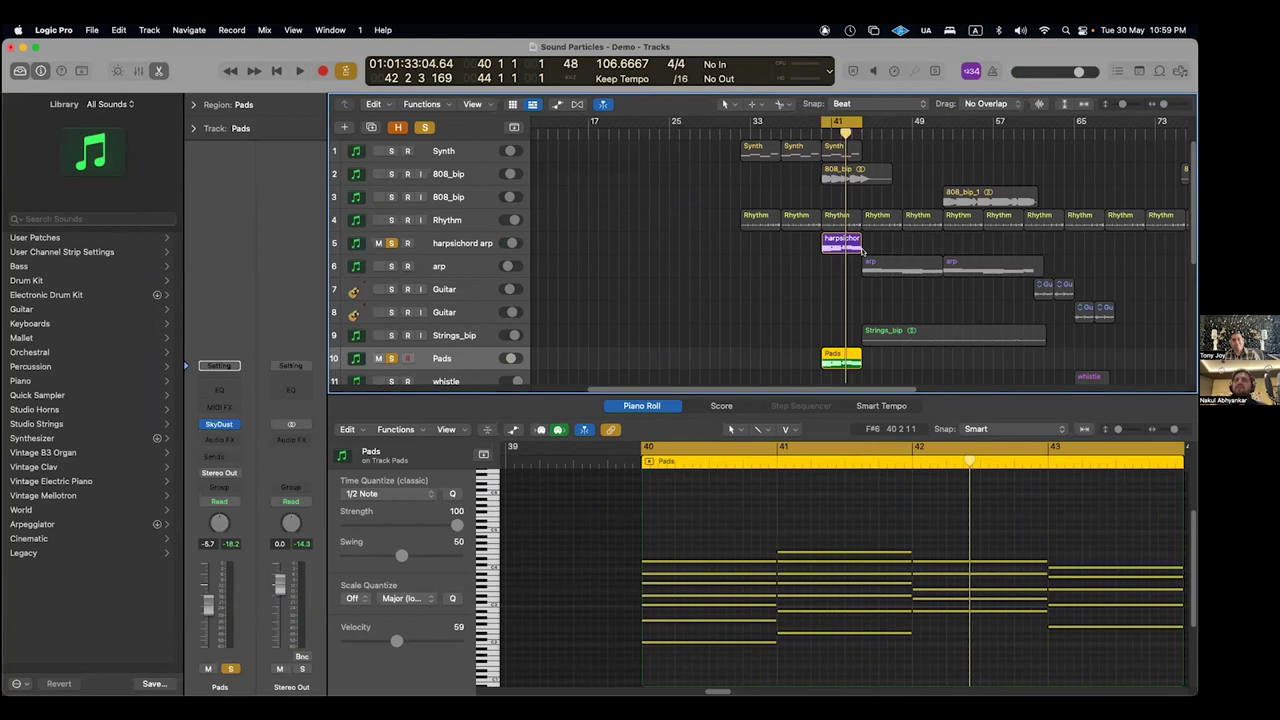
- Solo the Vocals track 15 alongside the harpsichord arp and Pads during playback, and hide the piano roll
key("space")
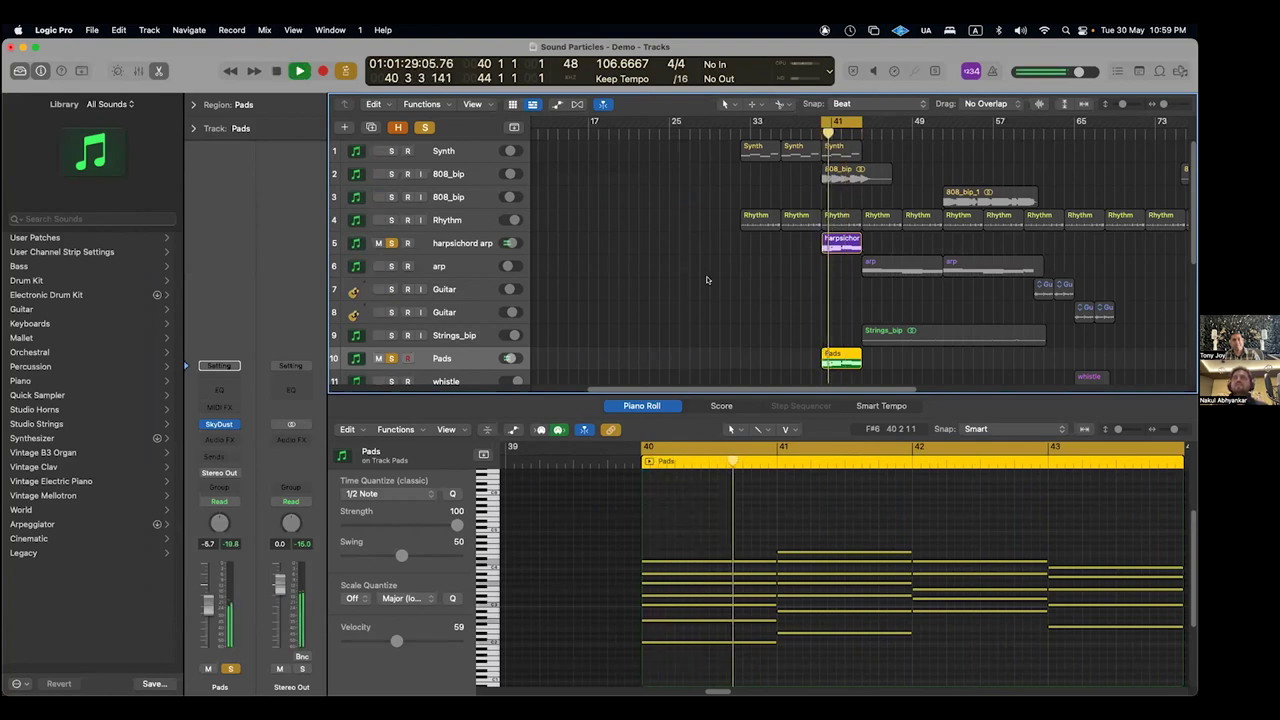
scroll(557, 313, "down", 3)
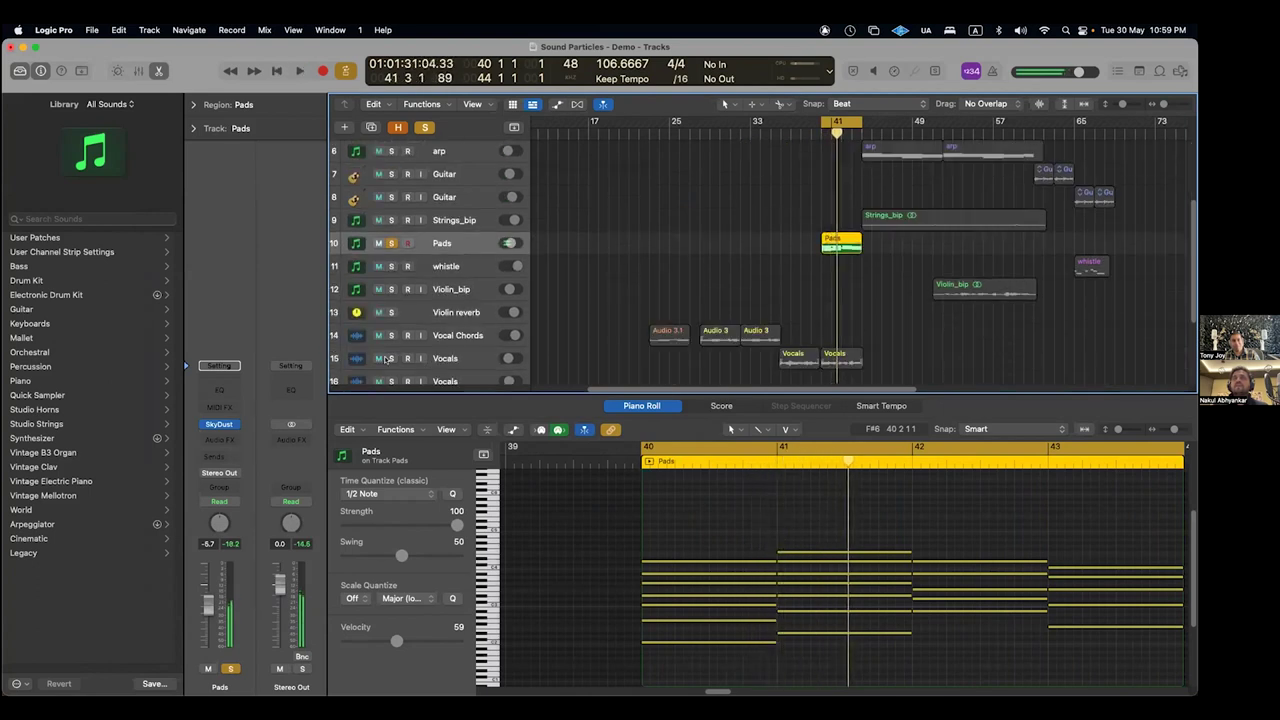
left_click(391, 358)
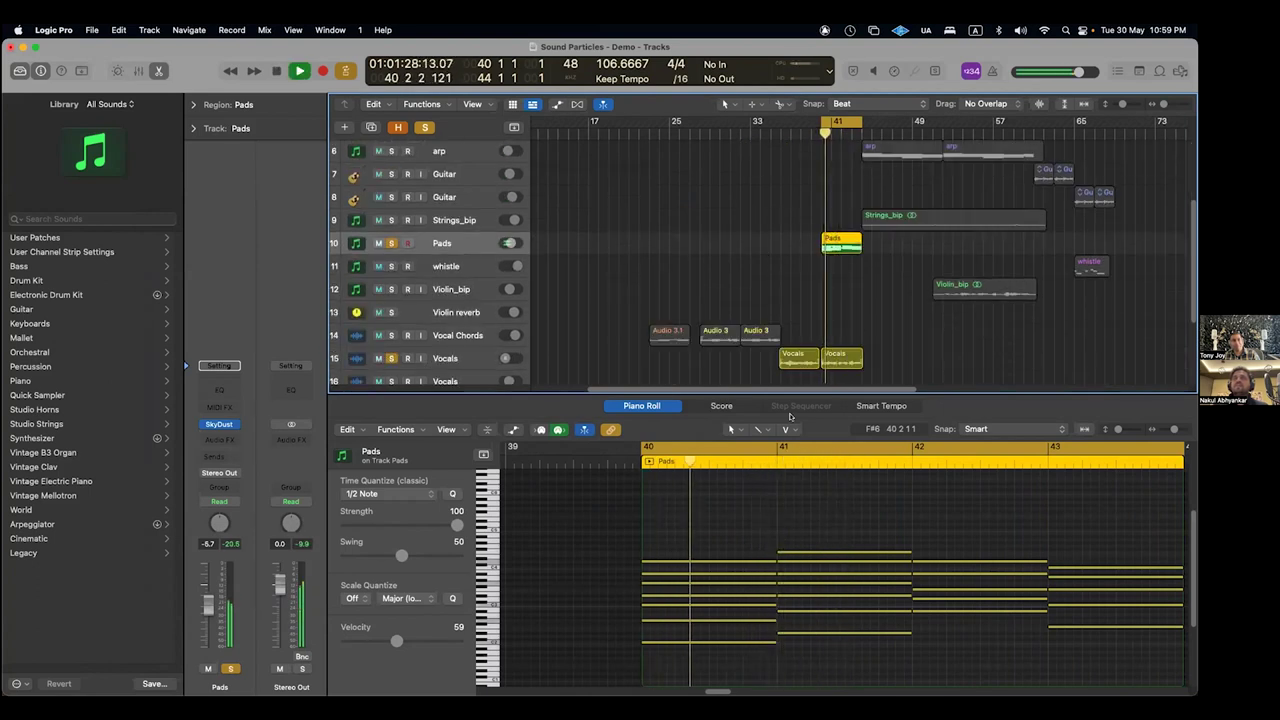
key("p")
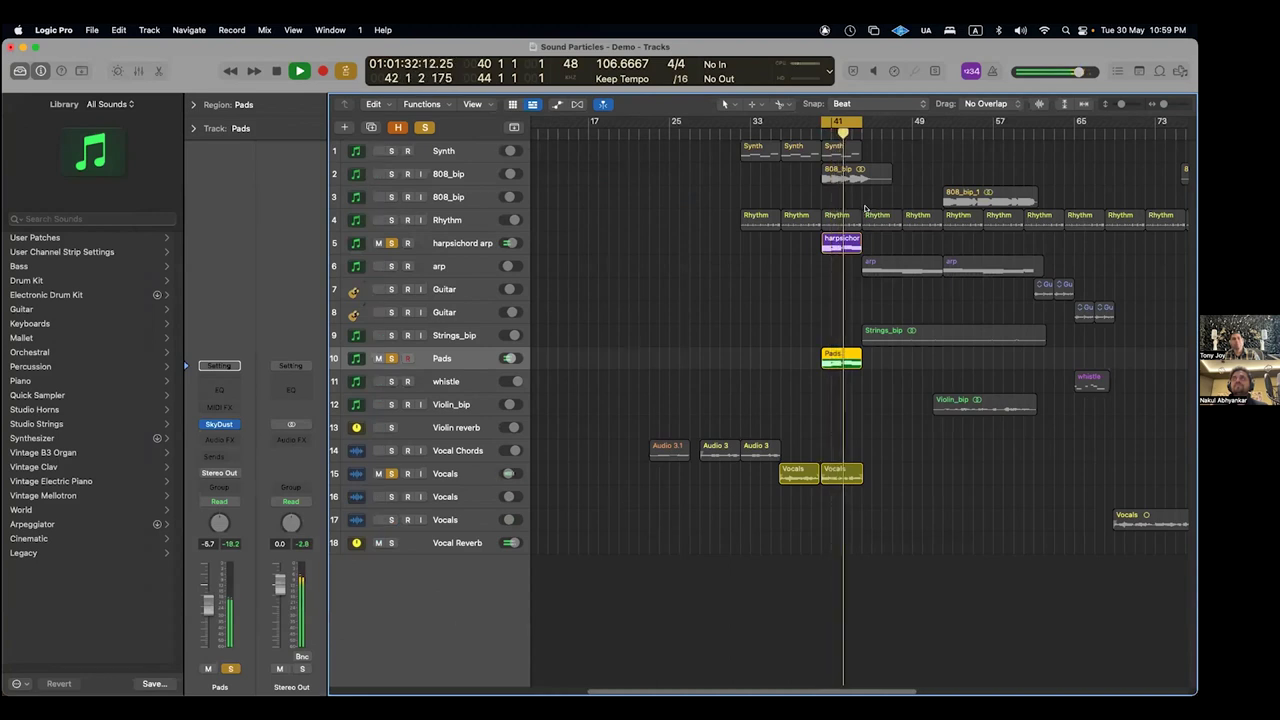
- Turn off cycle mode, stop playback, clear the track solos and move the playhead back to bar 36
left_click(837, 121)
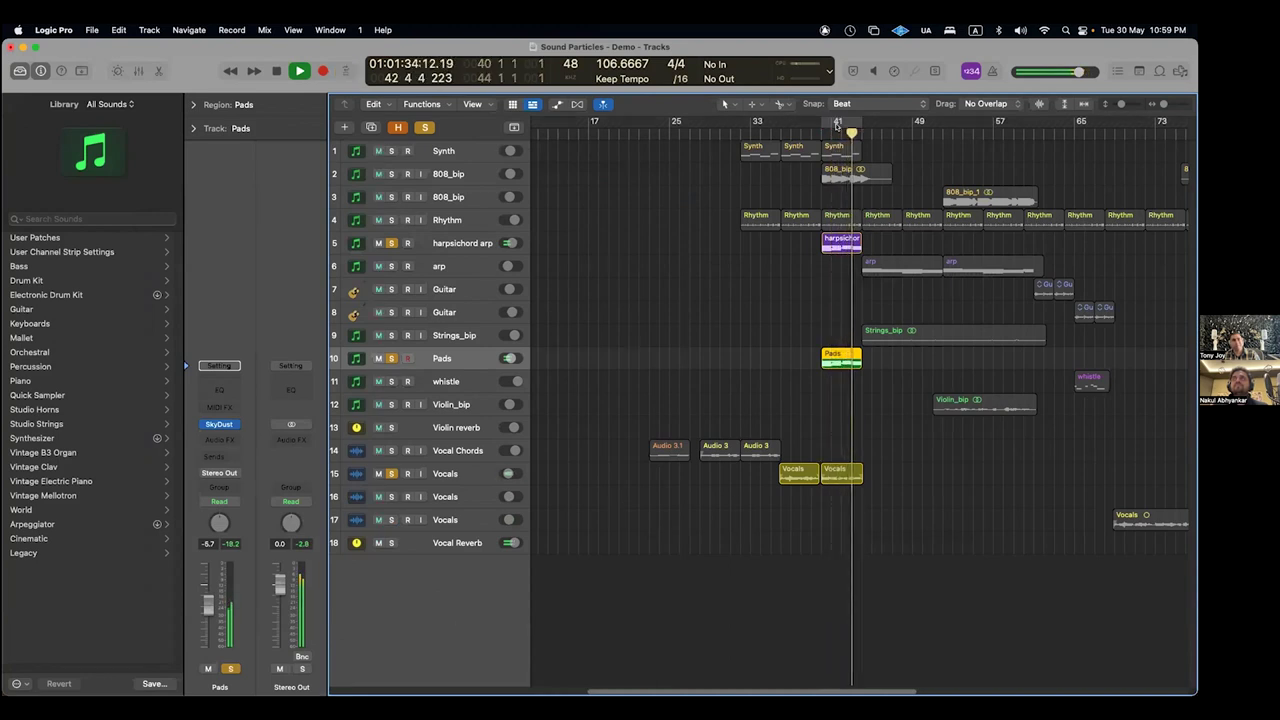
key("space")
key("ctrl+s")
key("comma")
key("comma")
key("comma")
key("comma")
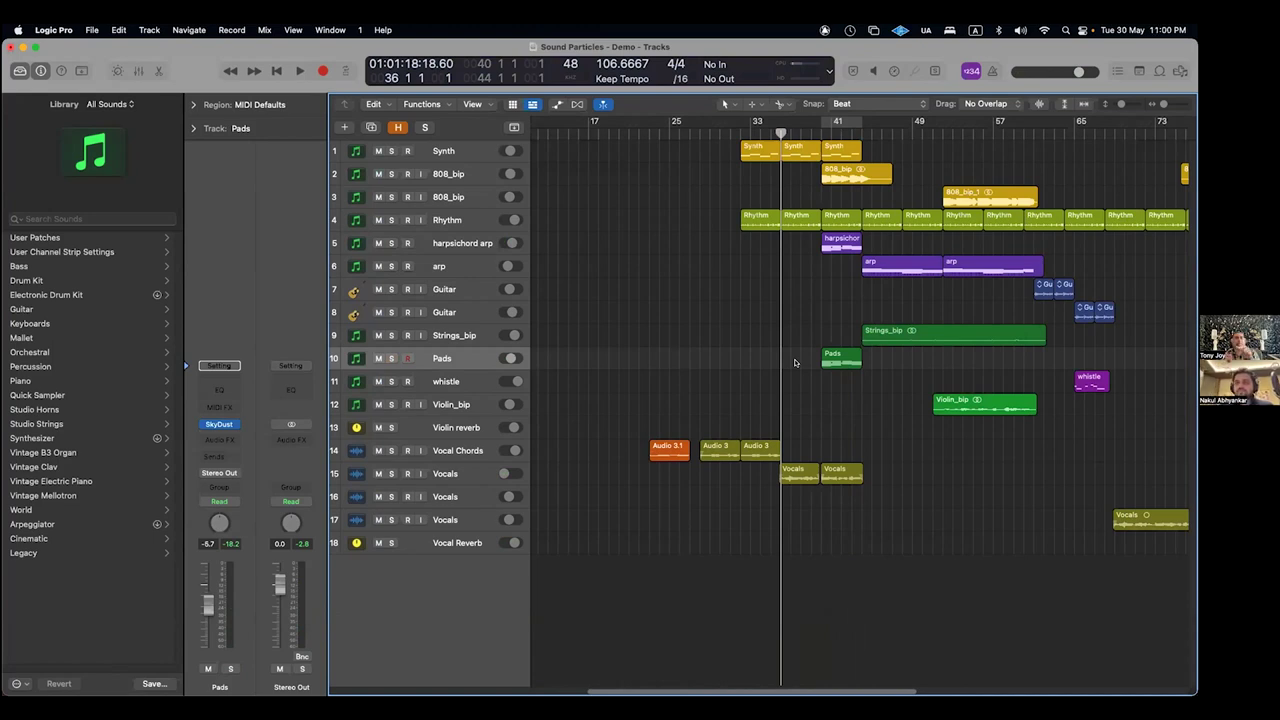
- Open AirMusic on the harpsichord arp track to examine its distance, attenuation and gain settings
left_click(480, 248)
left_click(219, 430)
left_click_drag(613, 118, 445, 121)
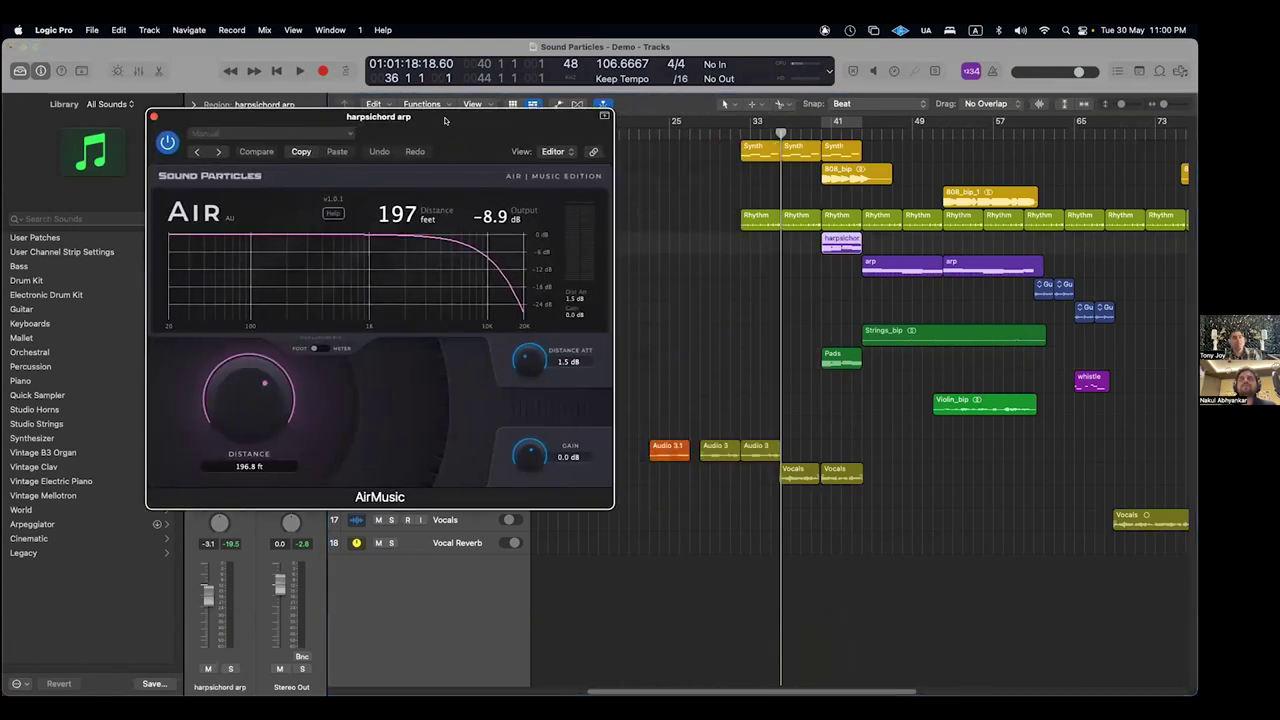
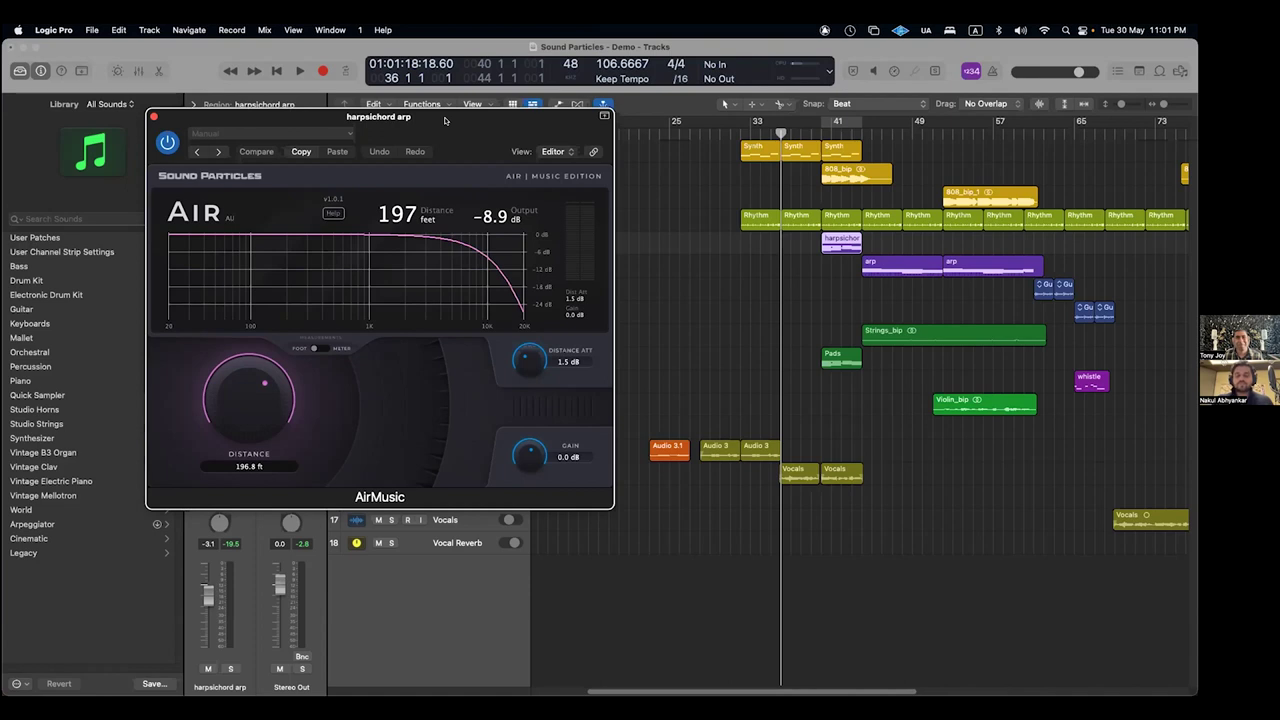
- Move the playhead to bar 40, close AirMusic and play the full mix
left_click(804, 123)
left_click(820, 127)
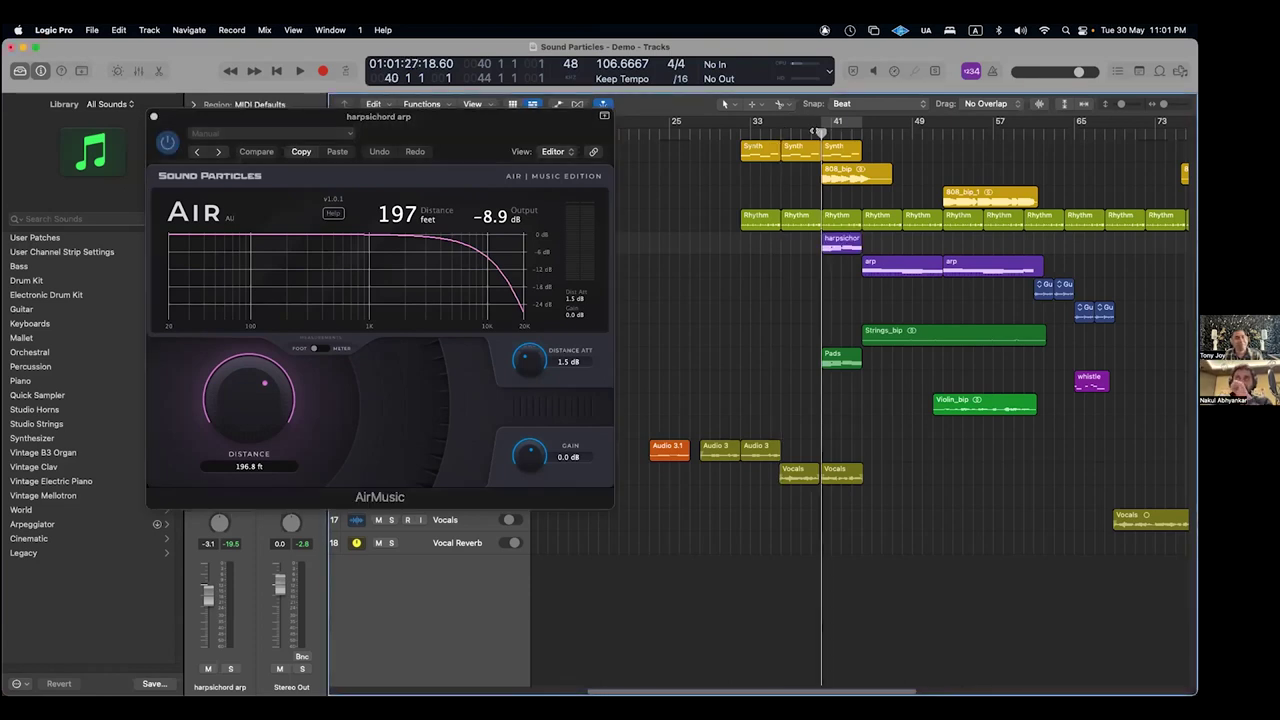
left_click(153, 117)
left_click(153, 117)
key("space")
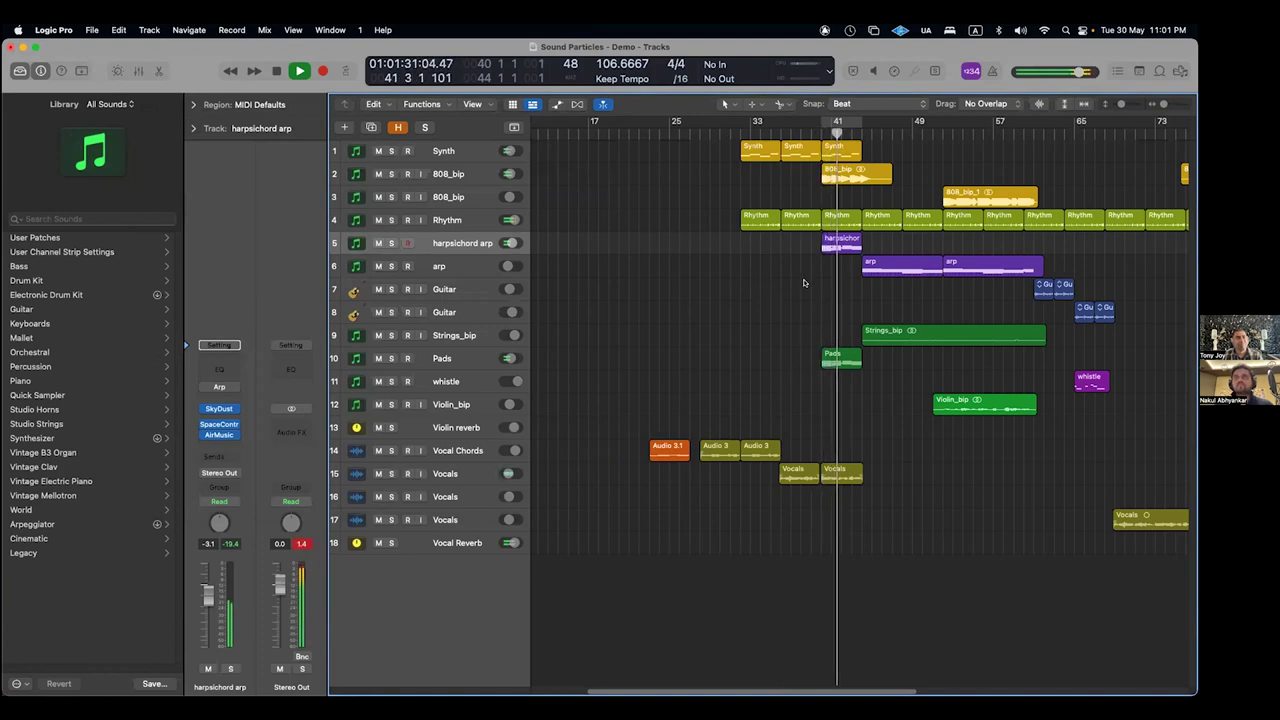
- Bring AirMusic back on screen, cycle the section from bar 40 to 44 and listen to the mix with AirMusic bypassed
key("v")
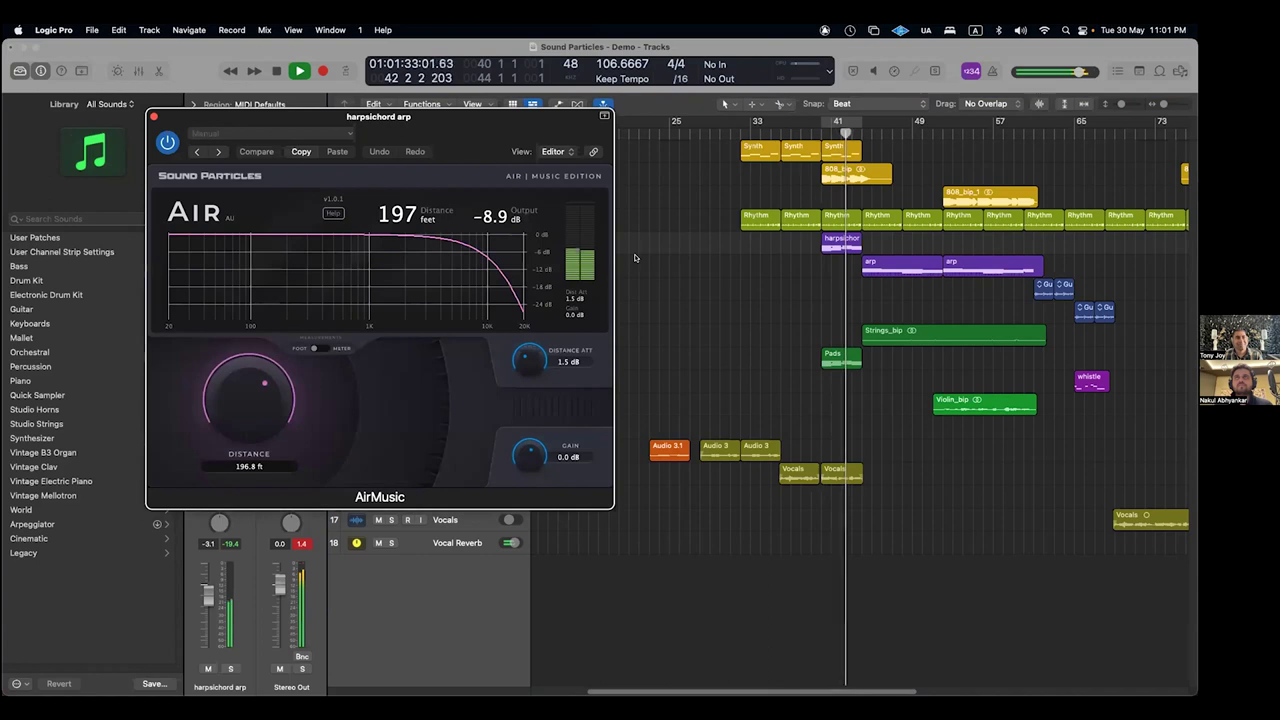
left_click_drag(470, 150, 502, 174)
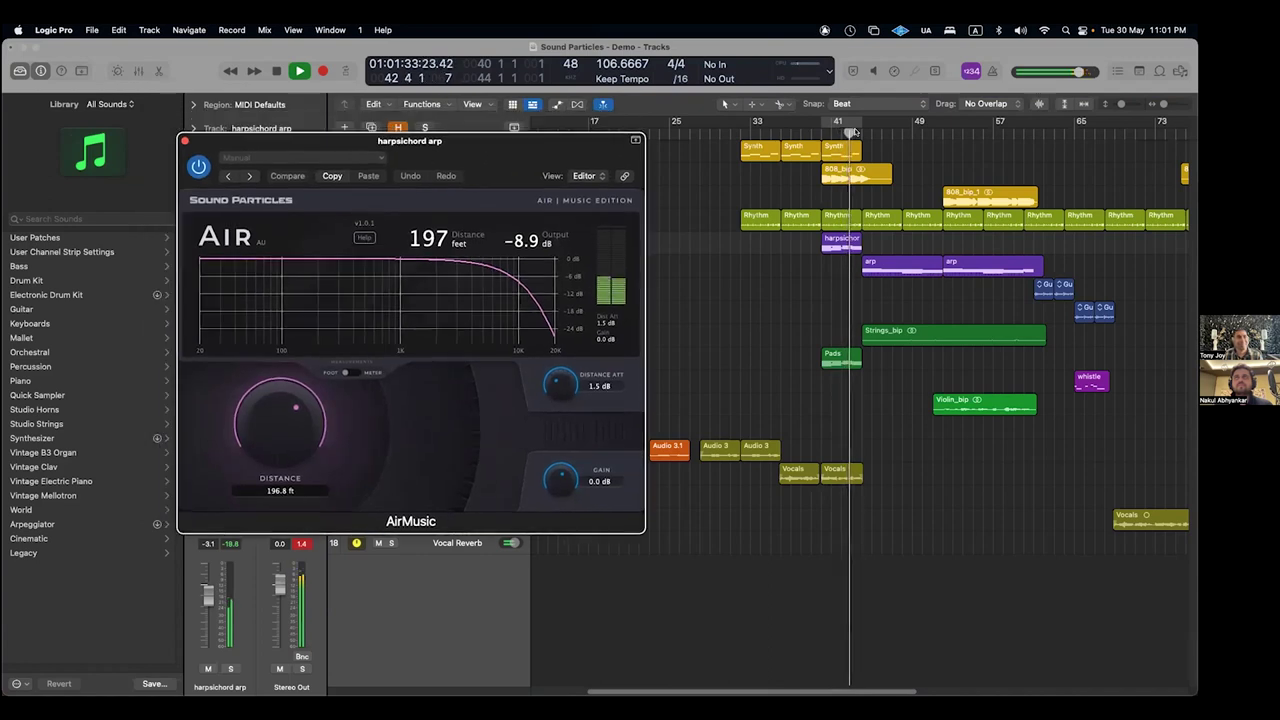
left_click(198, 167)
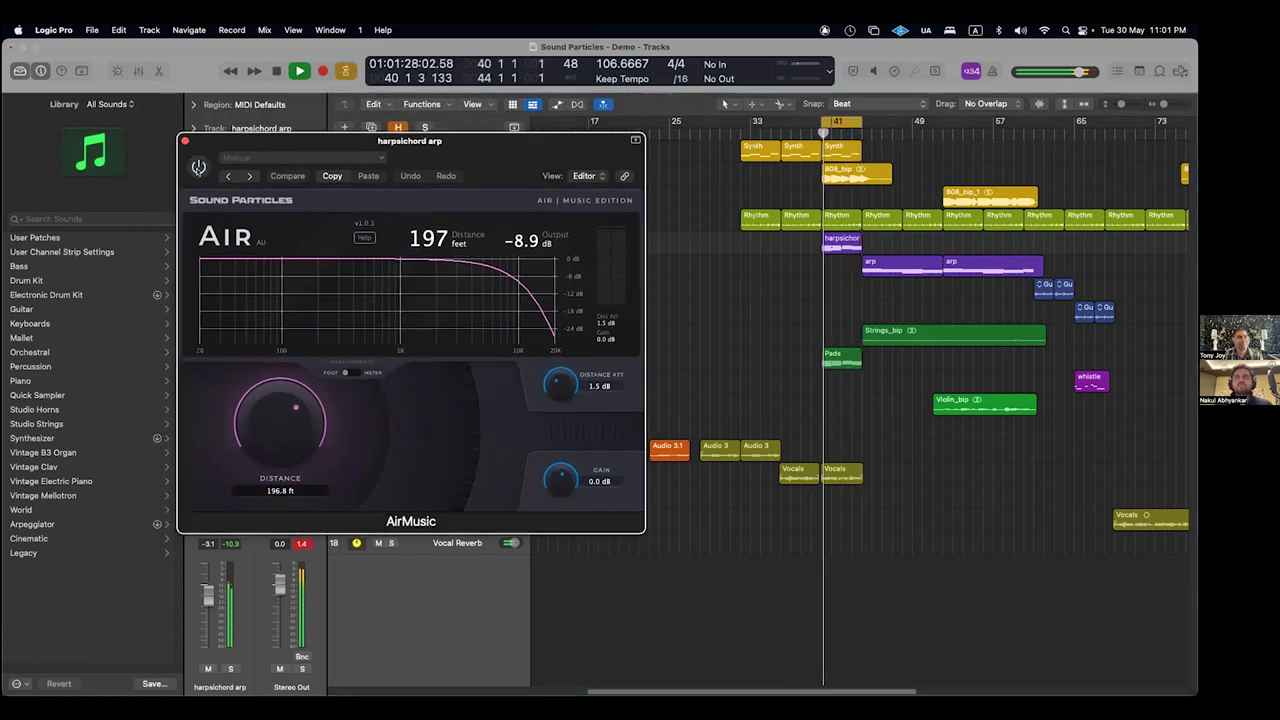
key("space")
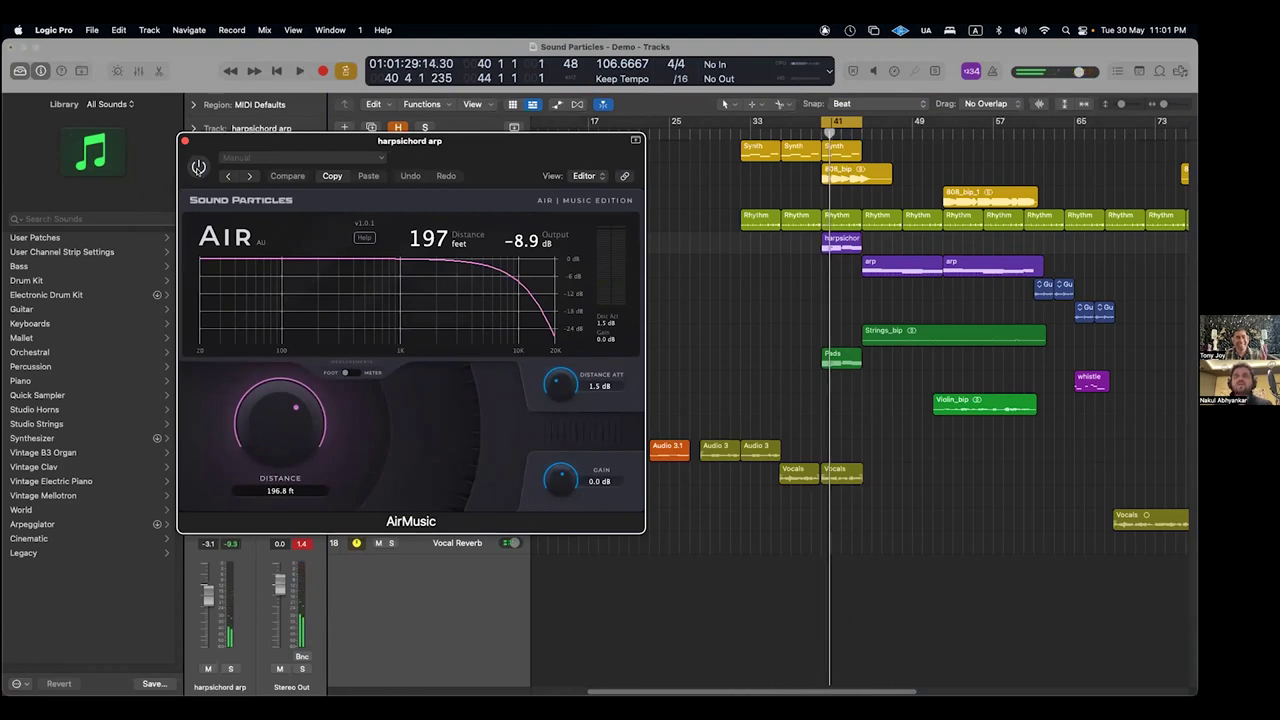
key("space")
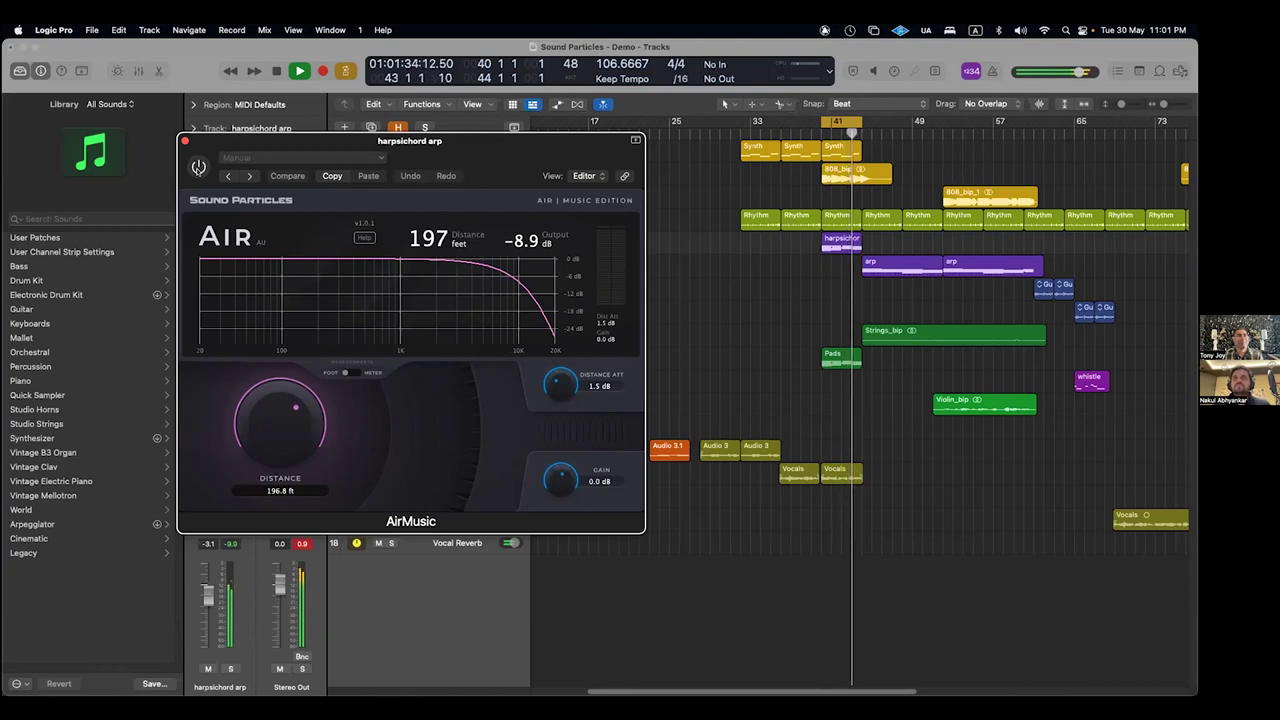
- Re-enable AirMusic on the harpsichord arp, raise its gain to 5.4 dB during playback, and close the plug-in
left_click(198, 167)
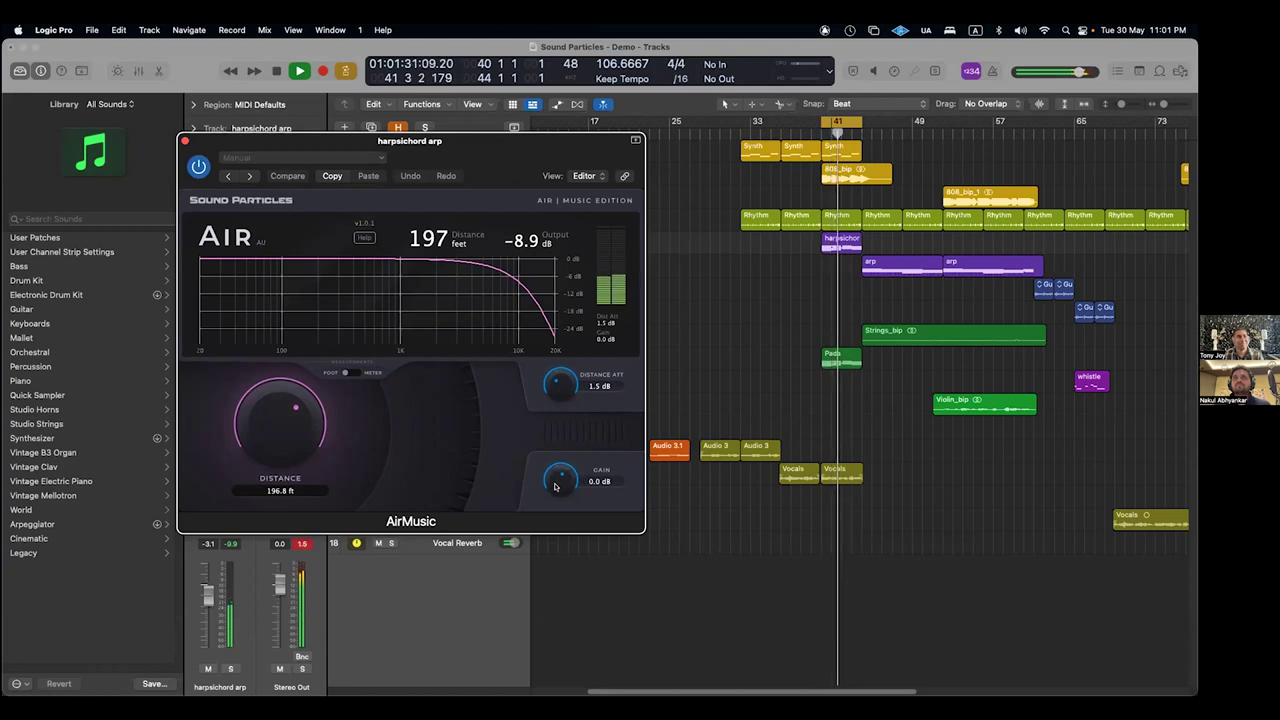
left_click_drag(555, 487, 556, 476)
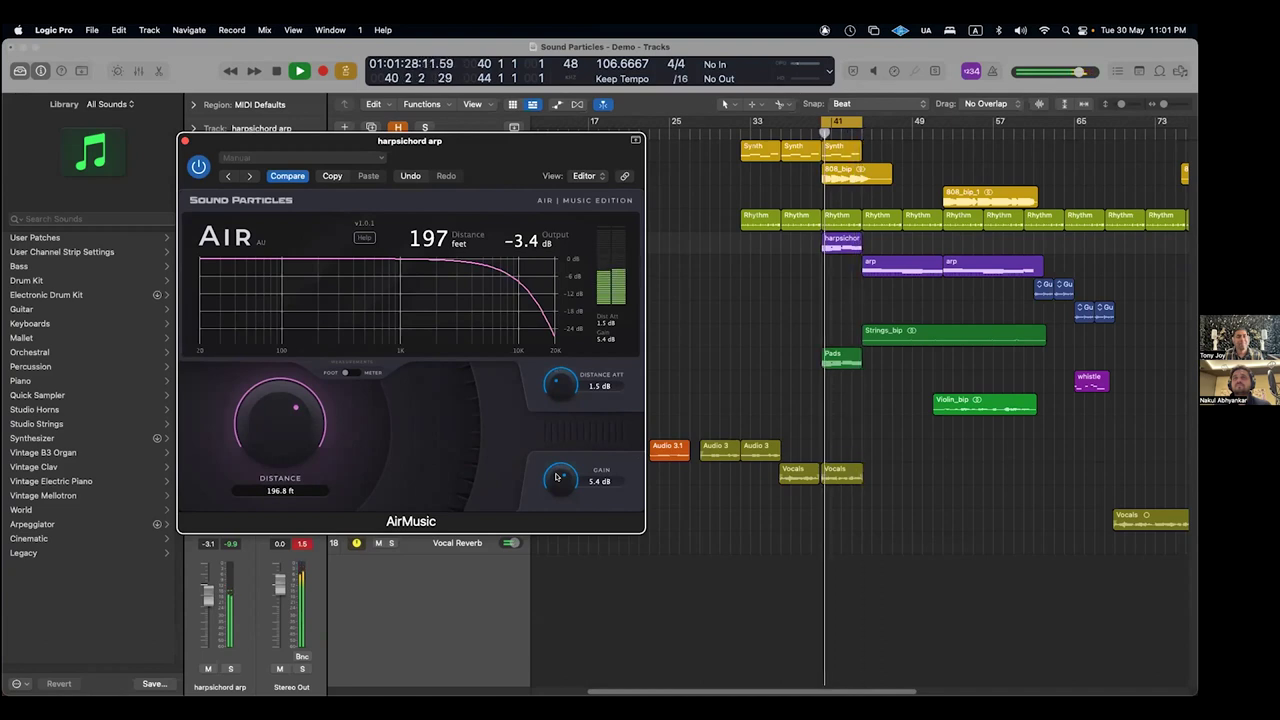
key("space")
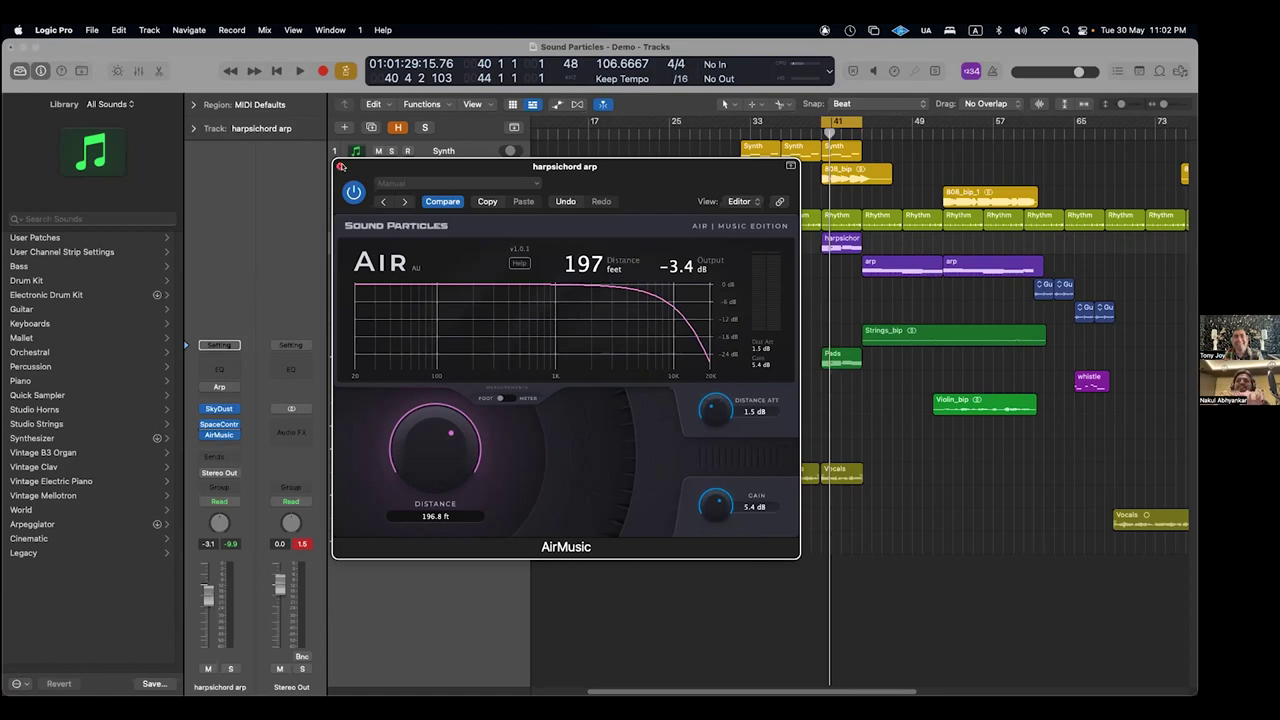
left_click(341, 166)
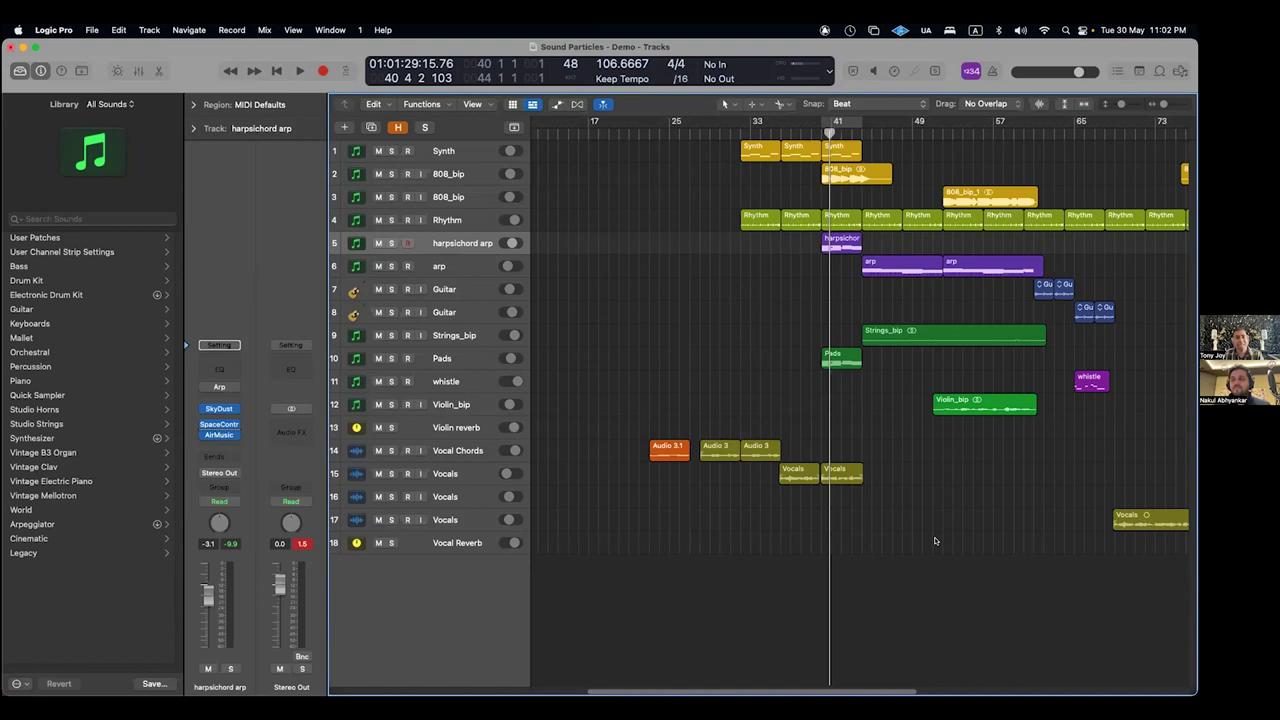
- Return the playhead to bar 40 and examine the channel strips of both 808_bip tracks and the Rhythm track
scroll(947, 502, "up", 5)
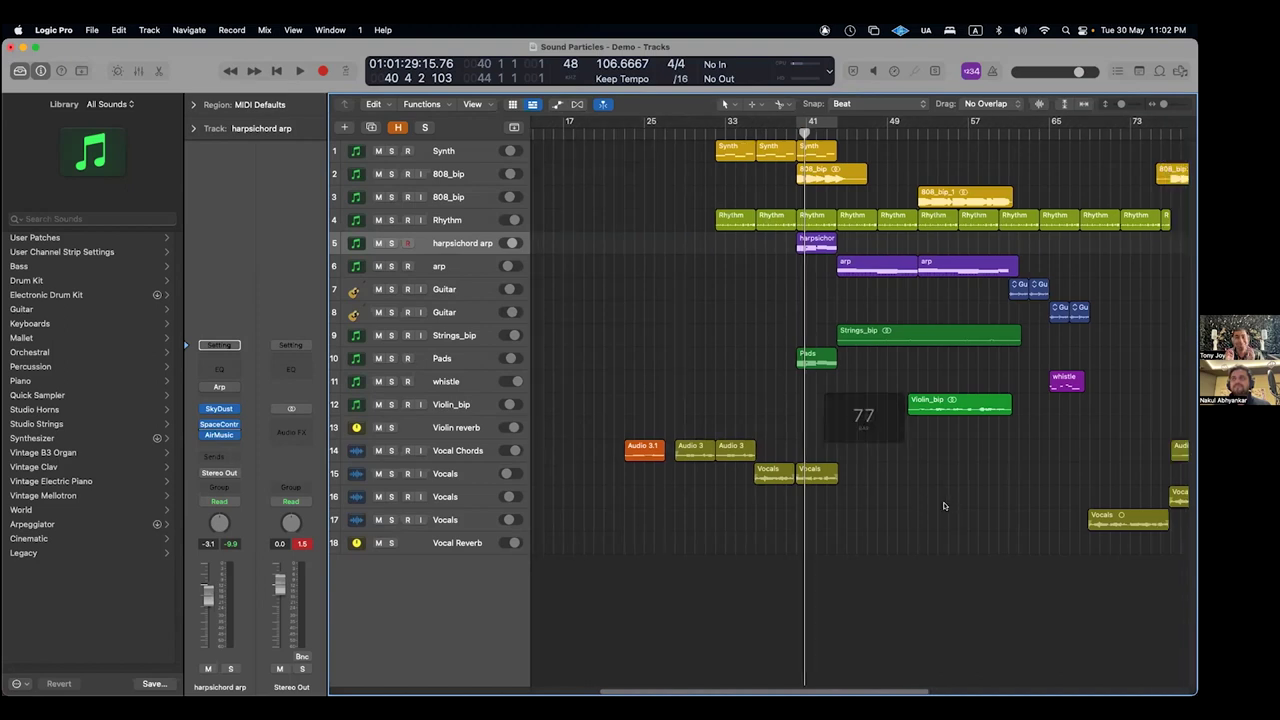
scroll(895, 507, "down", 3)
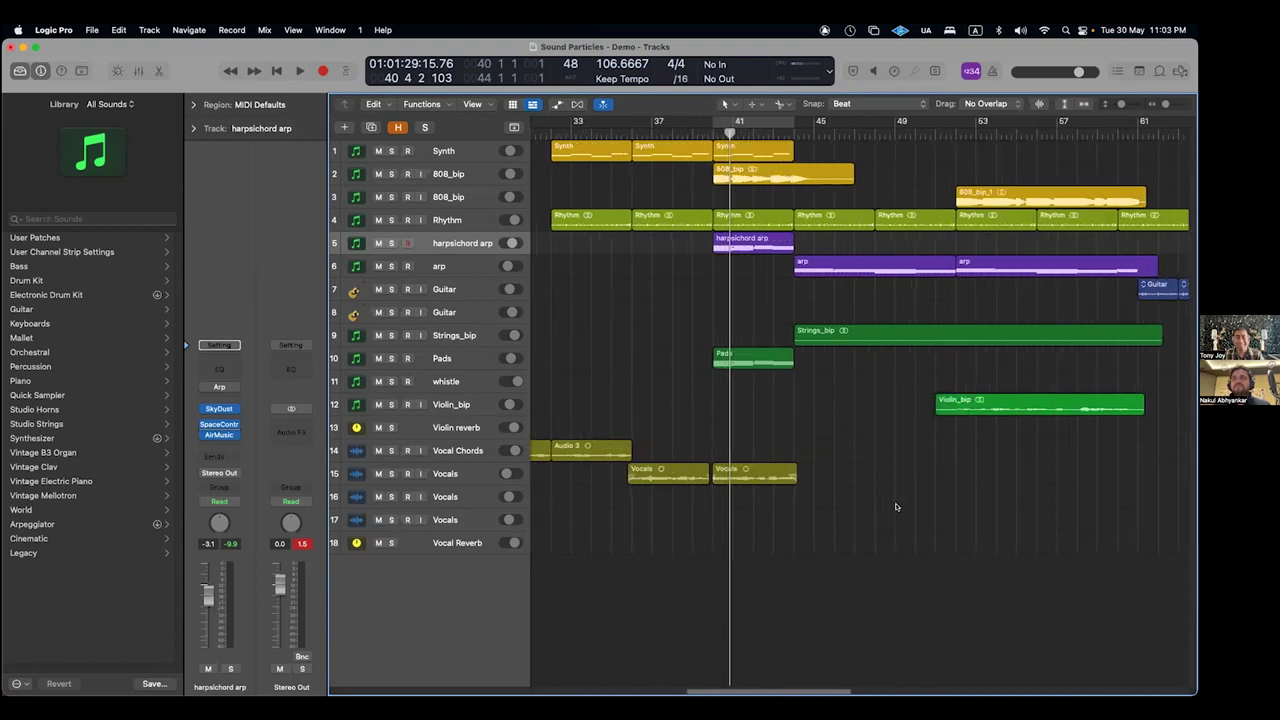
key("comma")
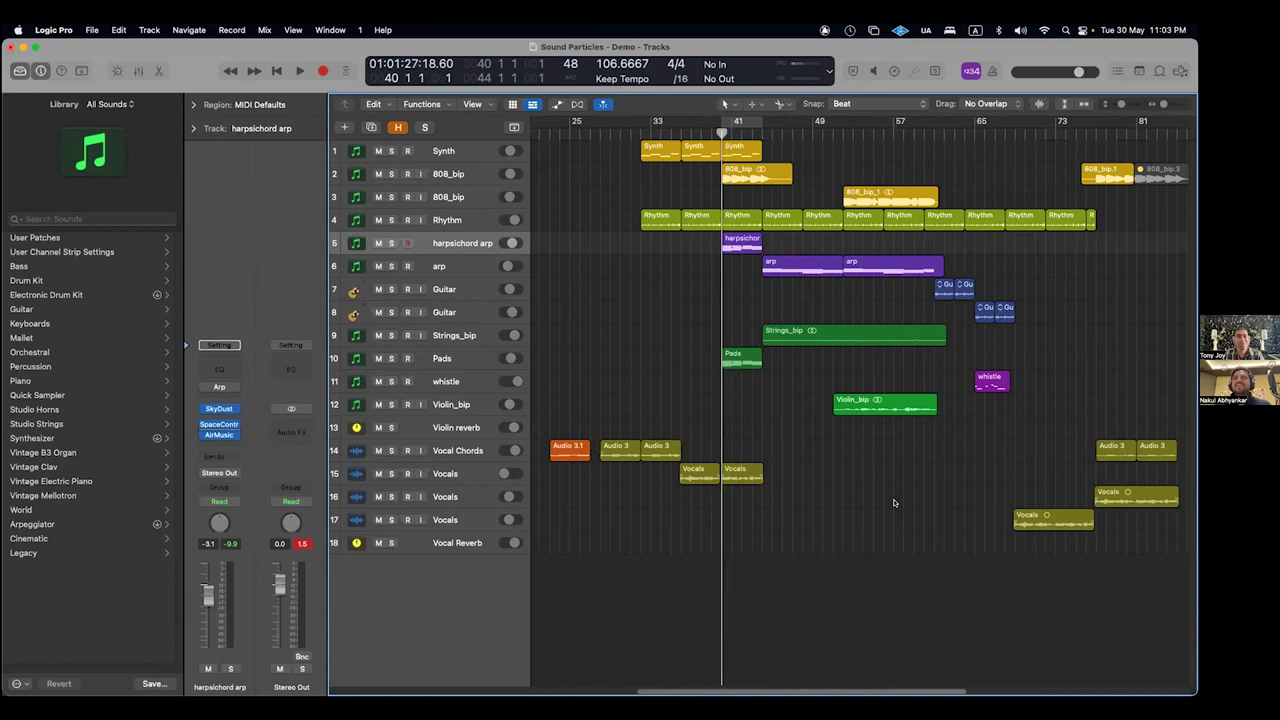
left_click(434, 178)
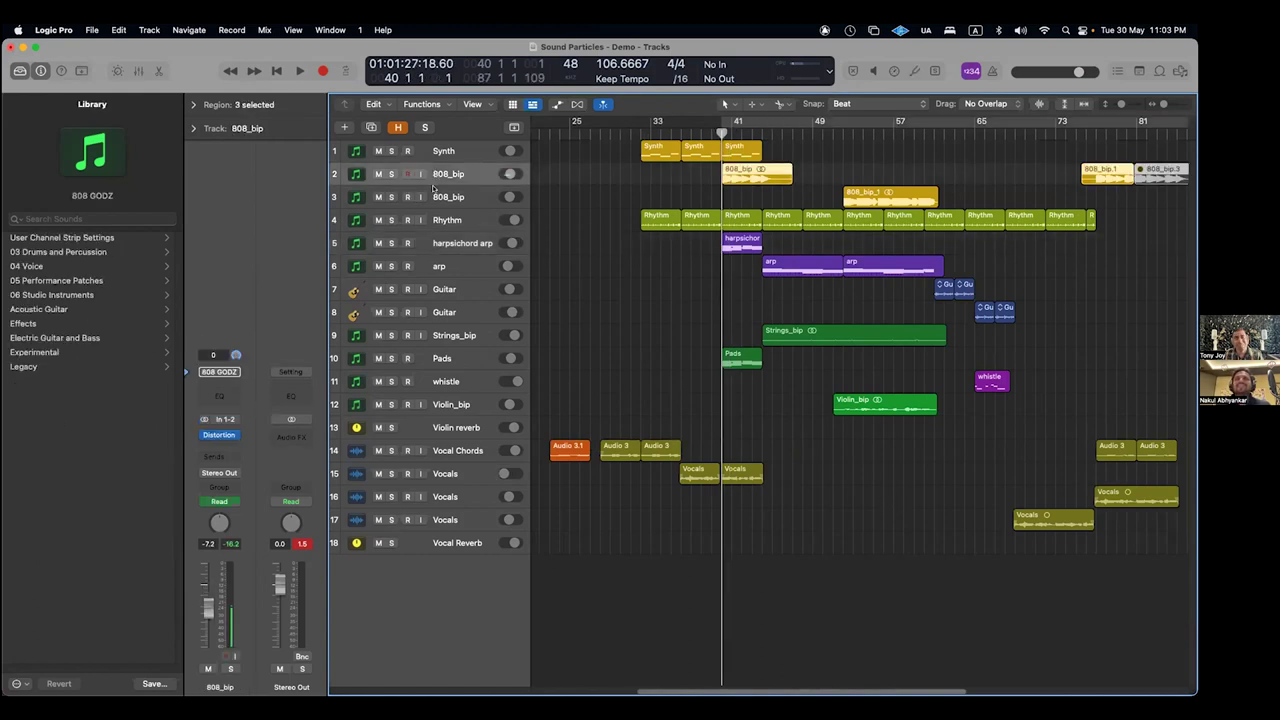
left_click(466, 196)
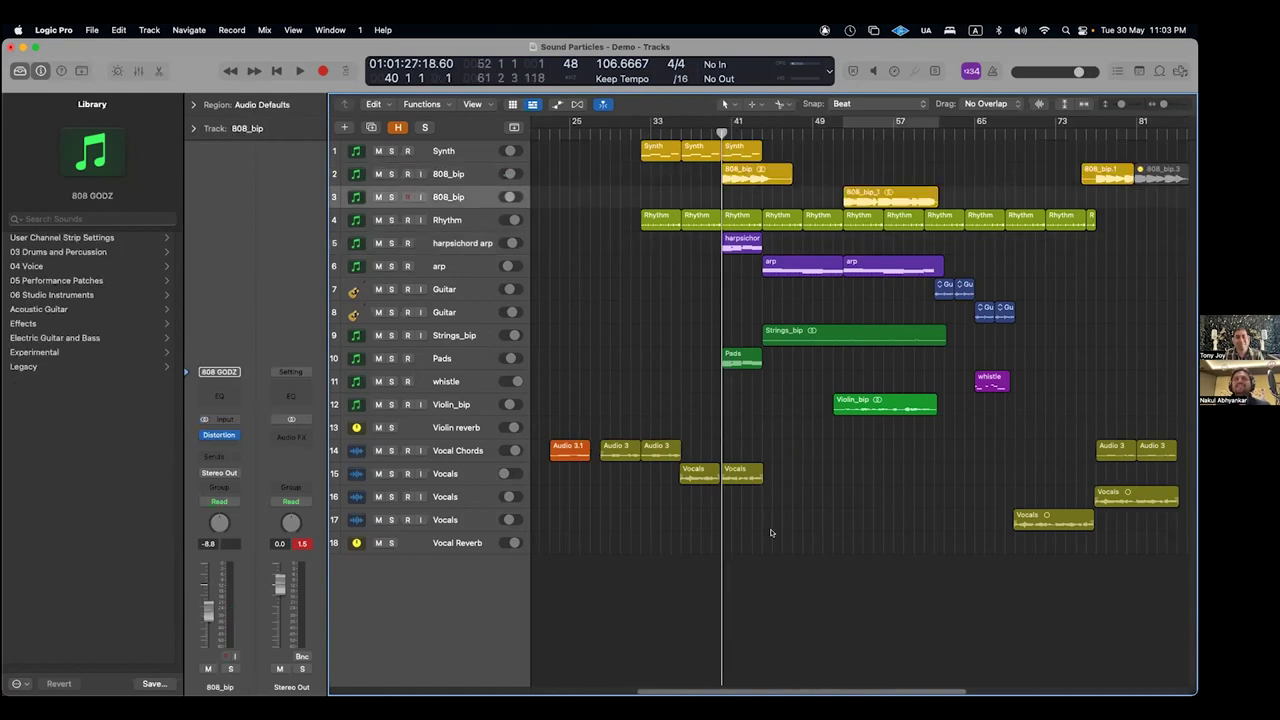
left_click(461, 229)
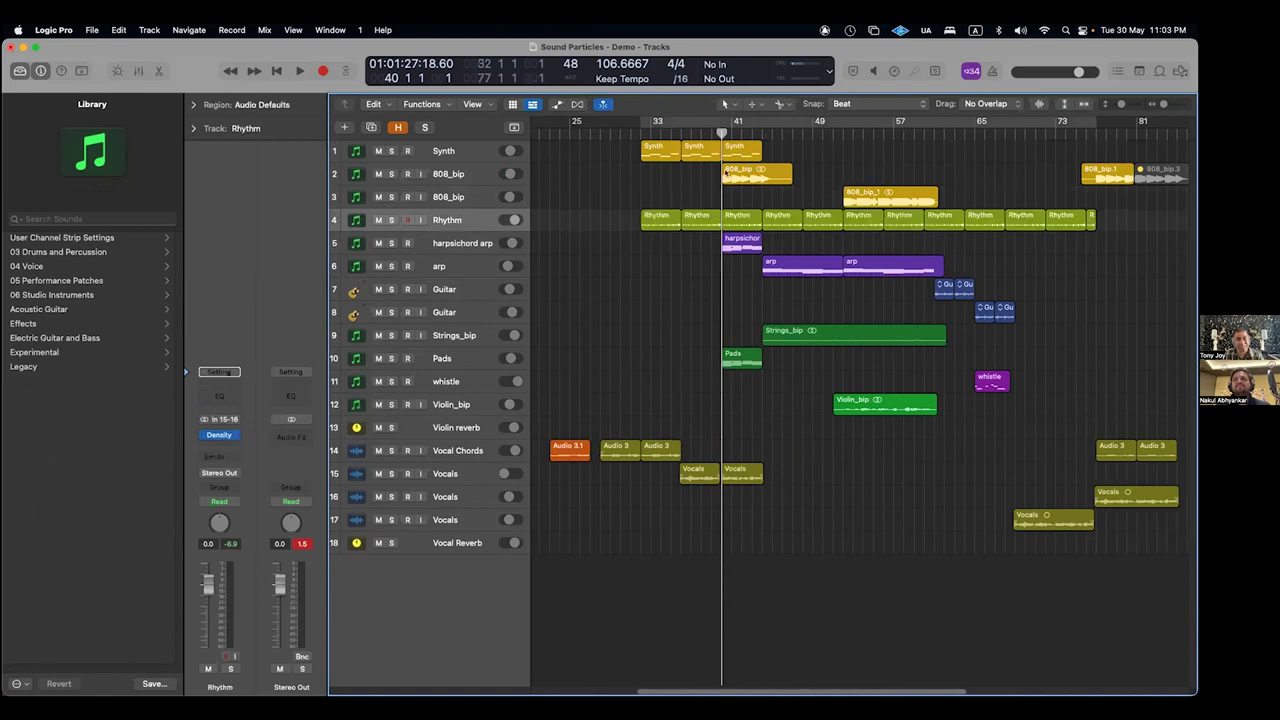
- Move the playhead to bar 35 and open BrightnessPanner on the Vocal Reverb track, clear of the vocal regions
left_click(749, 132)
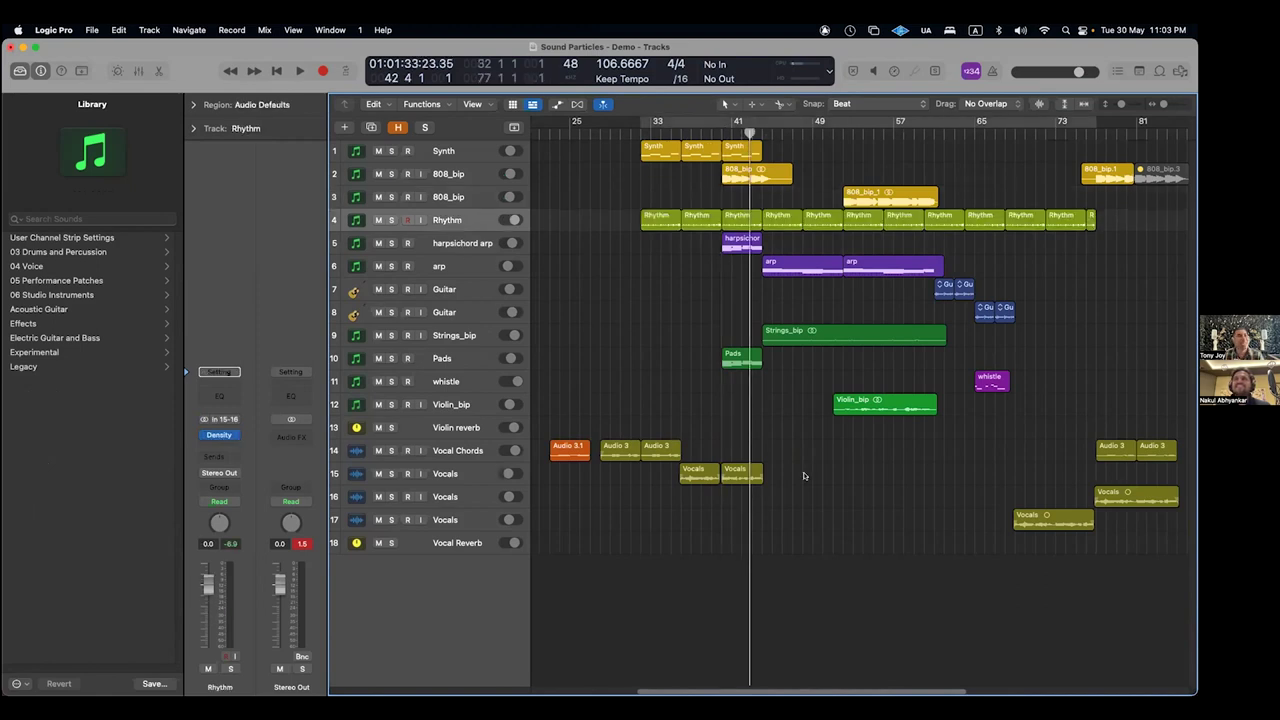
left_click(670, 139)
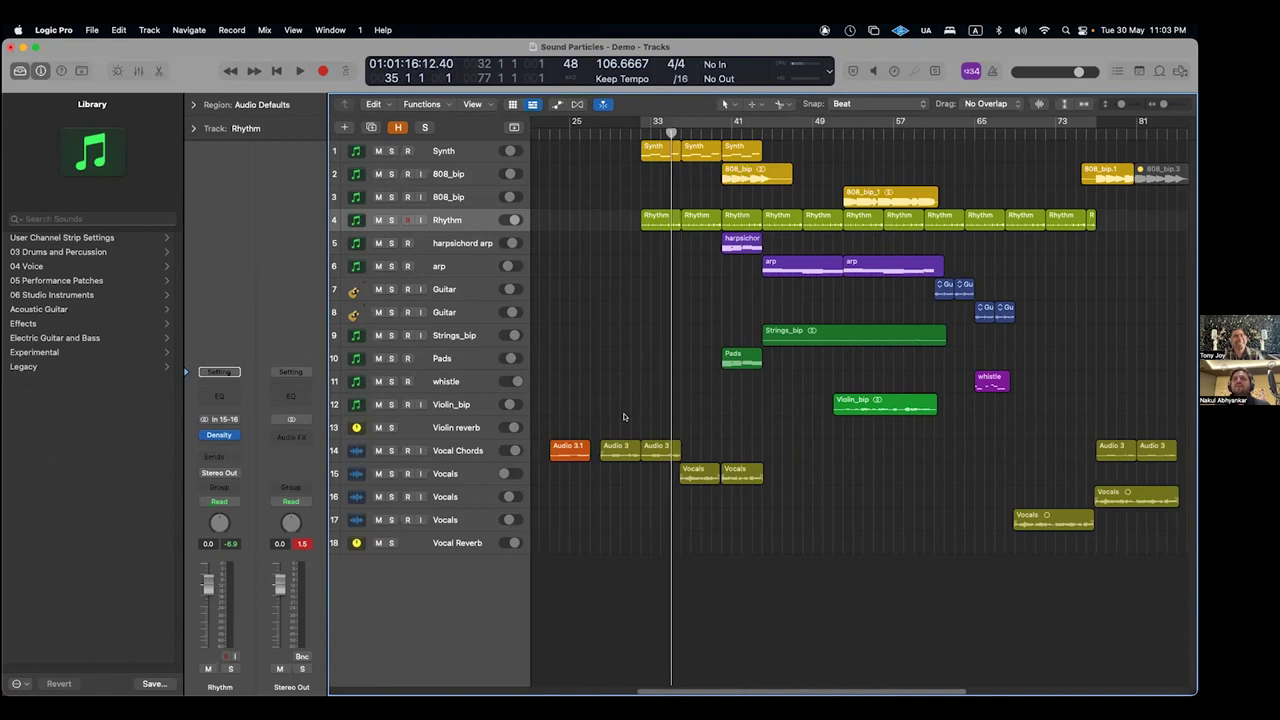
left_click(444, 548)
left_click(219, 436)
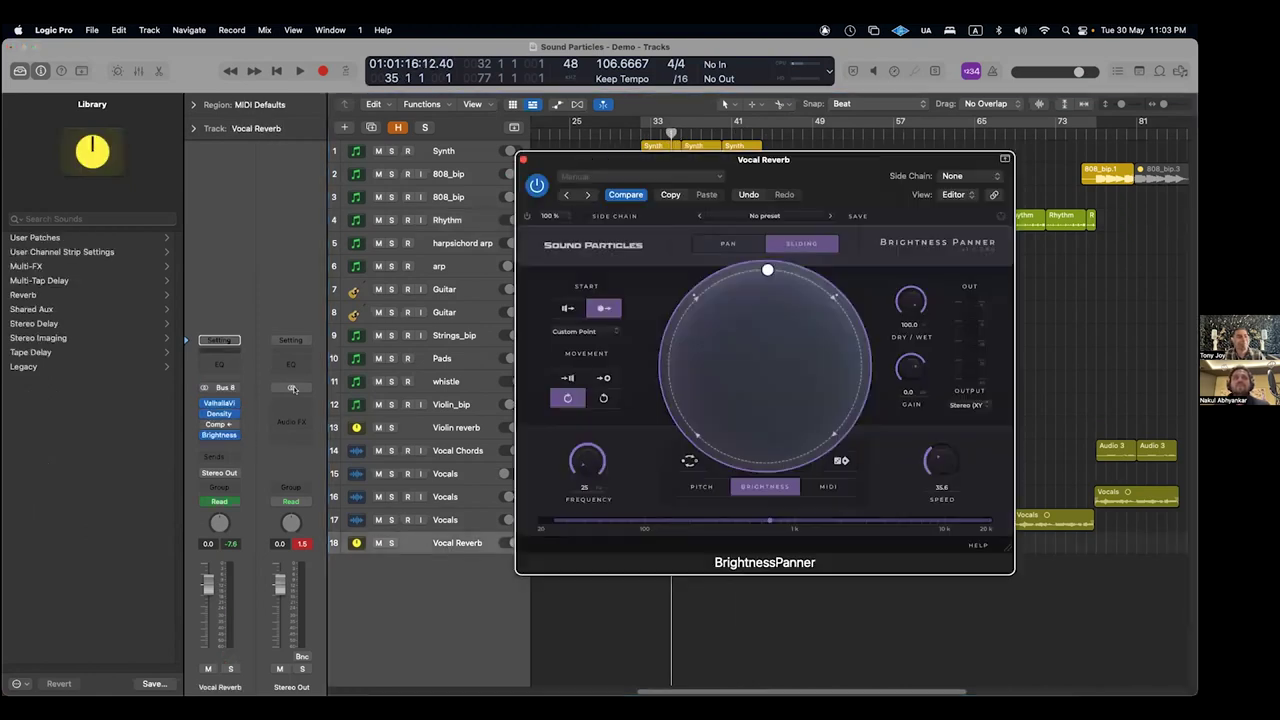
left_click_drag(580, 159, 137, 76)
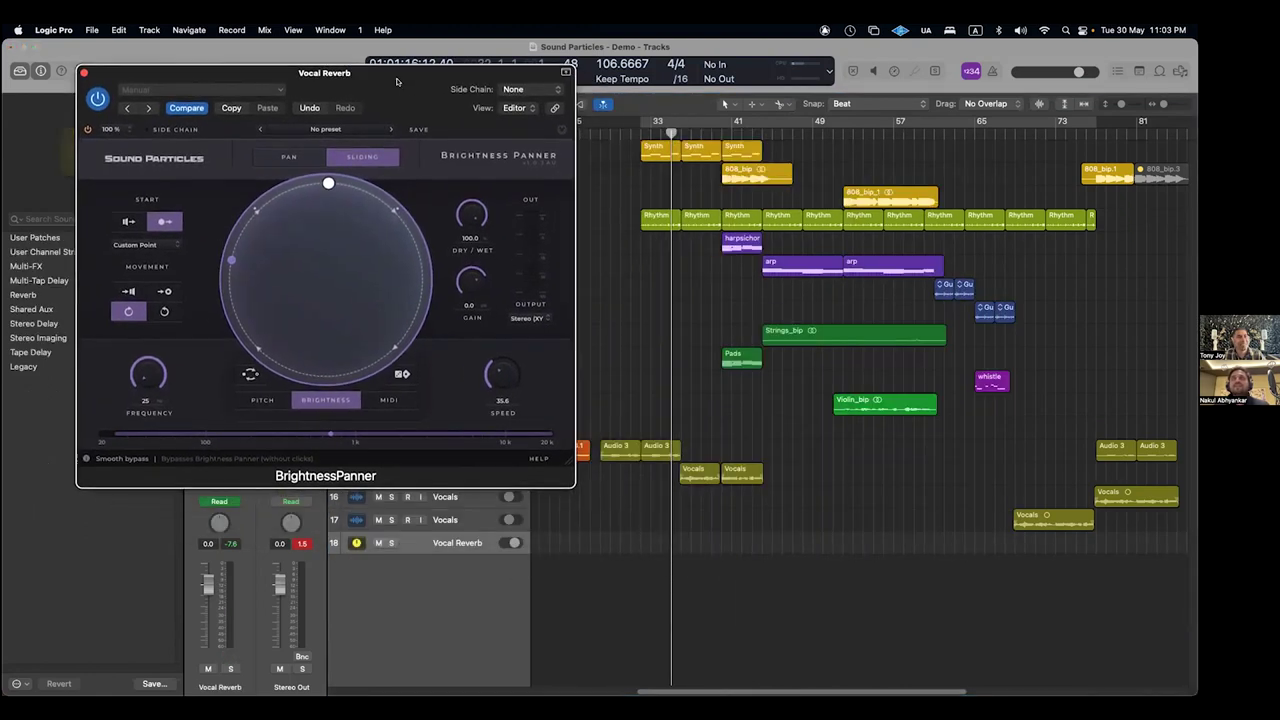
left_click_drag(458, 100, 430, 74)
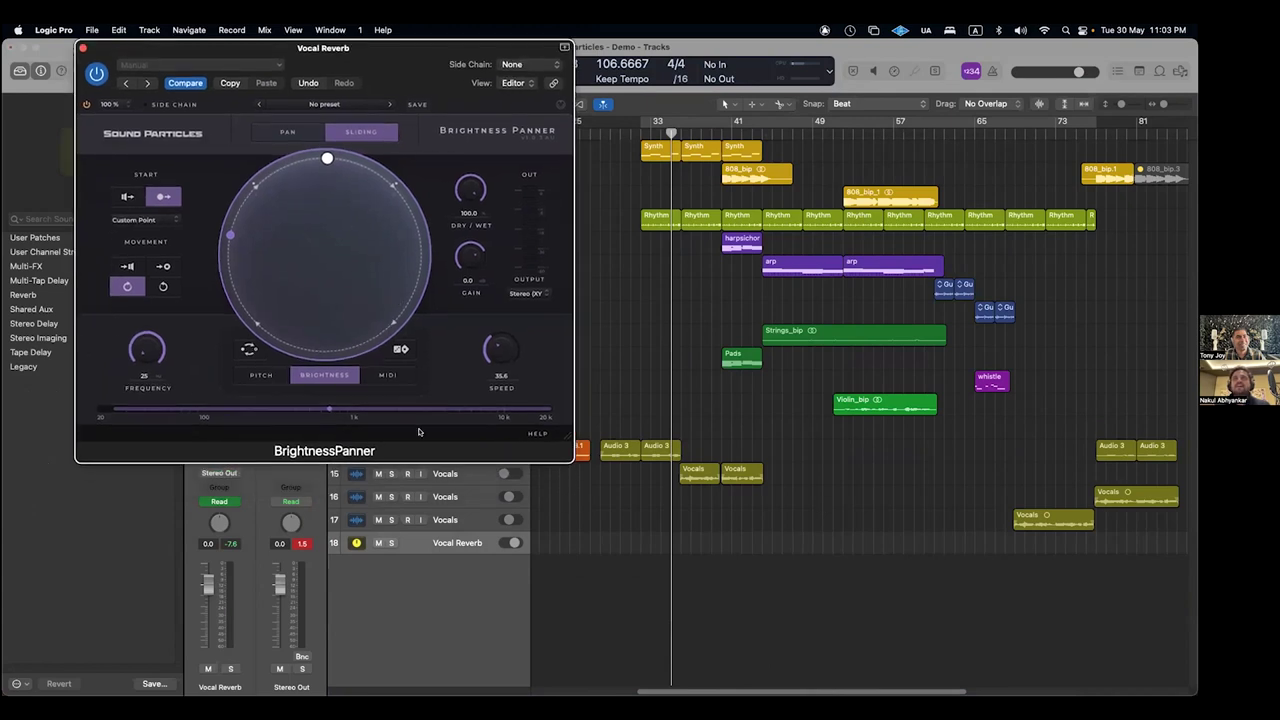
- Select the Vocals track 15 and show track automation, including the Vocal Reverb lane
left_click(446, 473)
key("a")
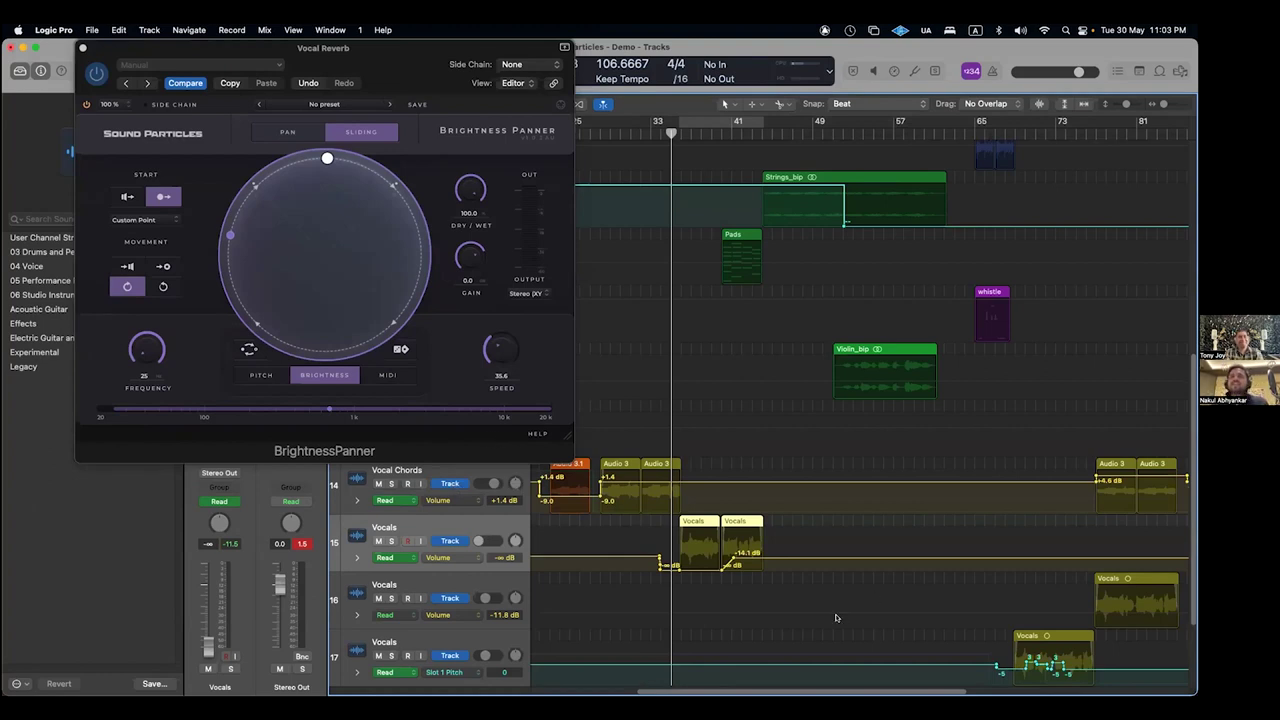
scroll(836, 617, "down", 2)
scroll(767, 603, "down", 3)
key("super+Right")
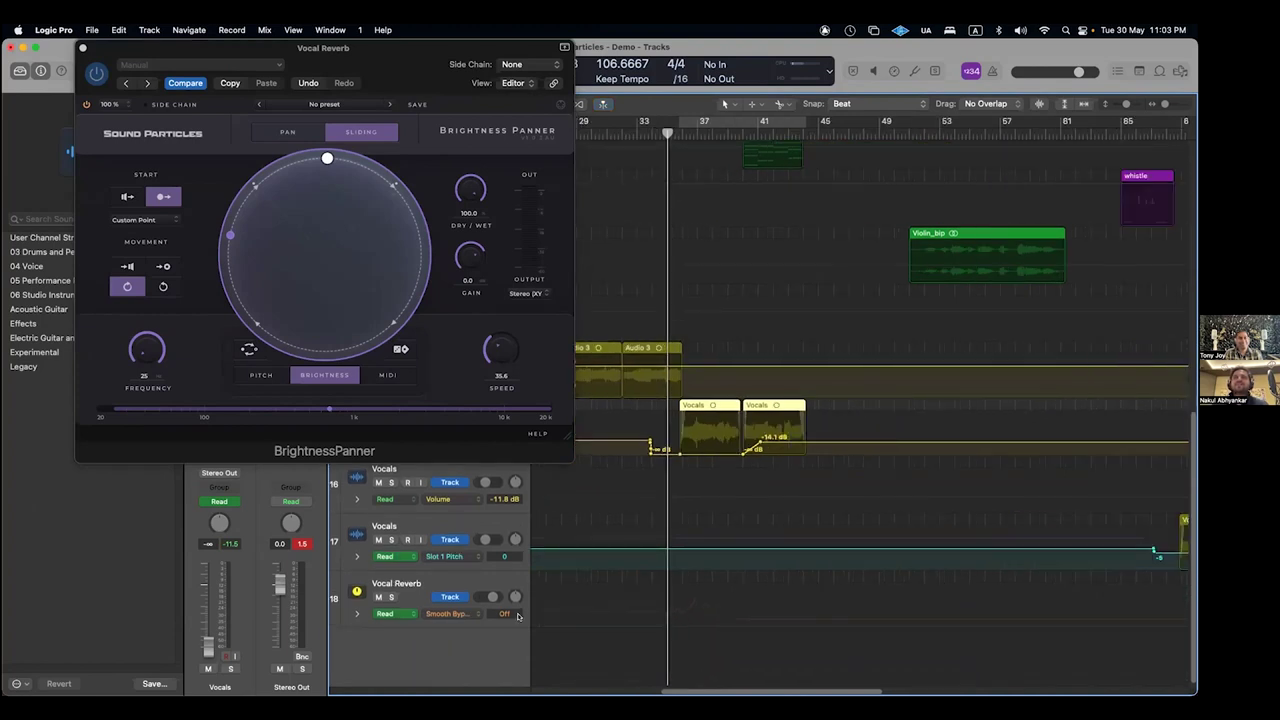
- Solo the Vocals track 15 and play its regions from bar 35 while watching BrightnessPanner
left_click_drag(400, 47, 729, 51)
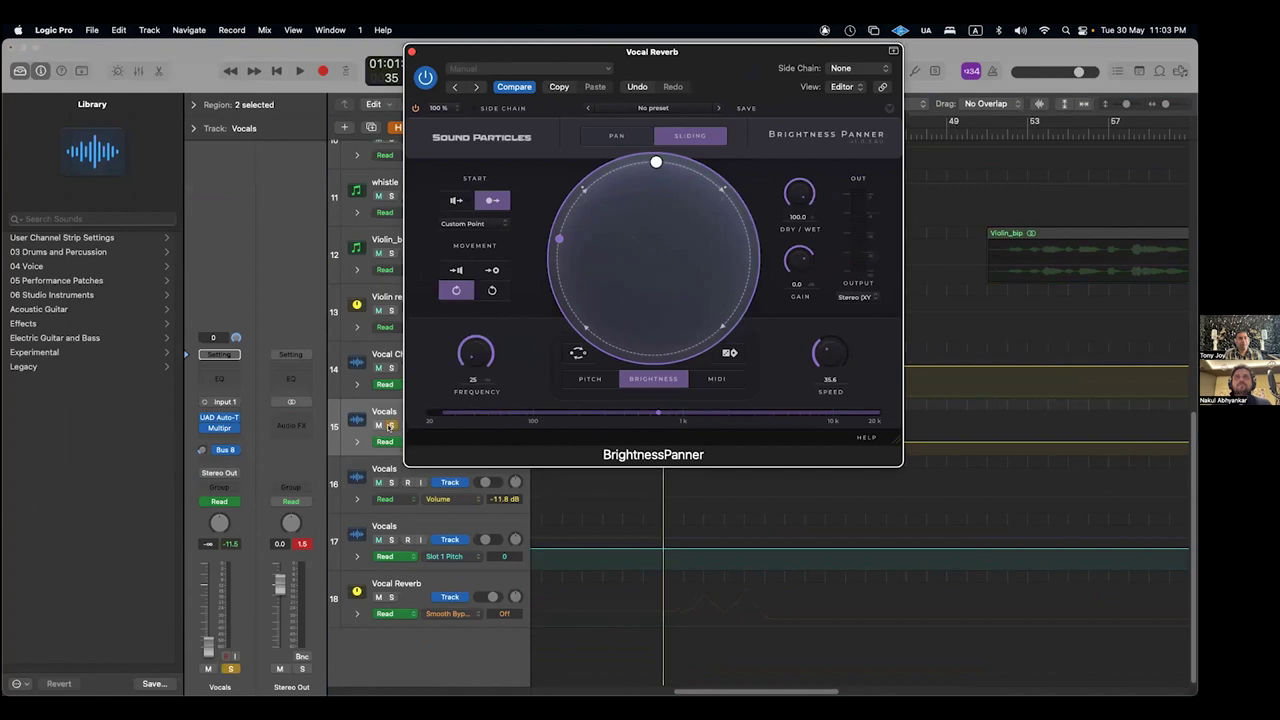
left_click_drag(430, 51, 223, 47)
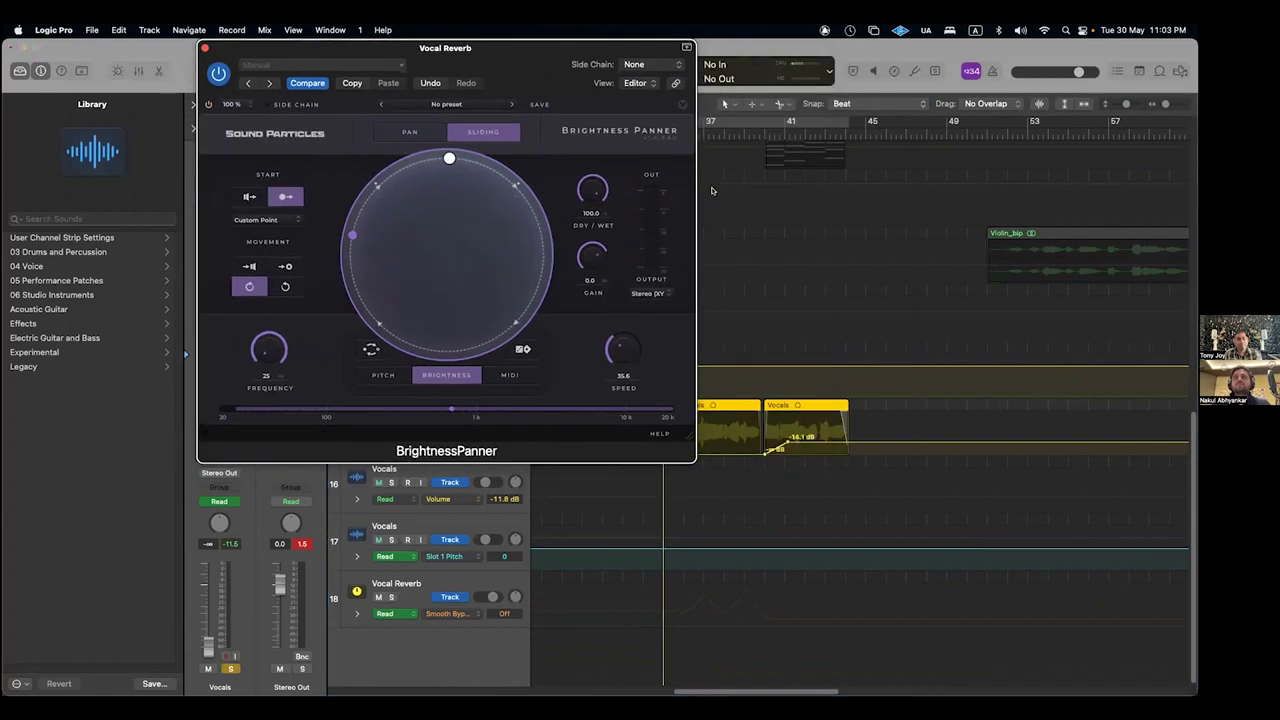
left_click_drag(507, 42, 403, 36)
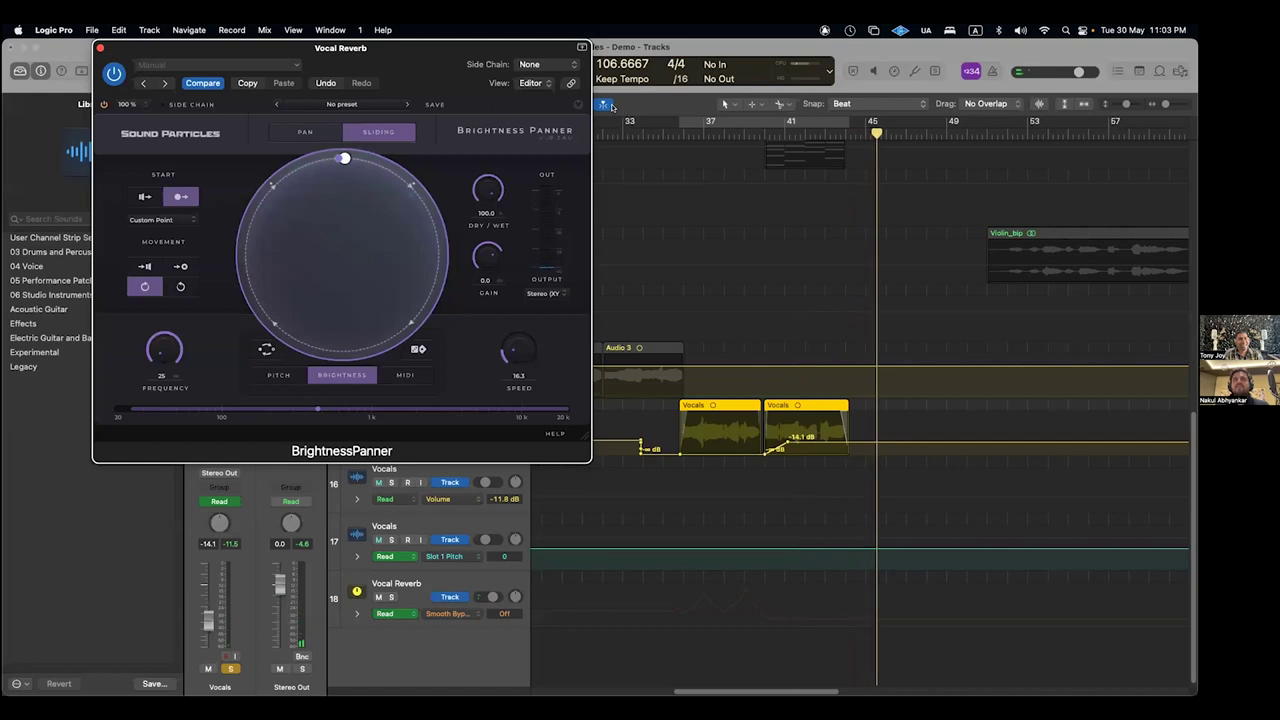
- Return the playhead to bar 35 and inspect the Bus 8 send options on the soloed Vocals track
left_click(668, 129)
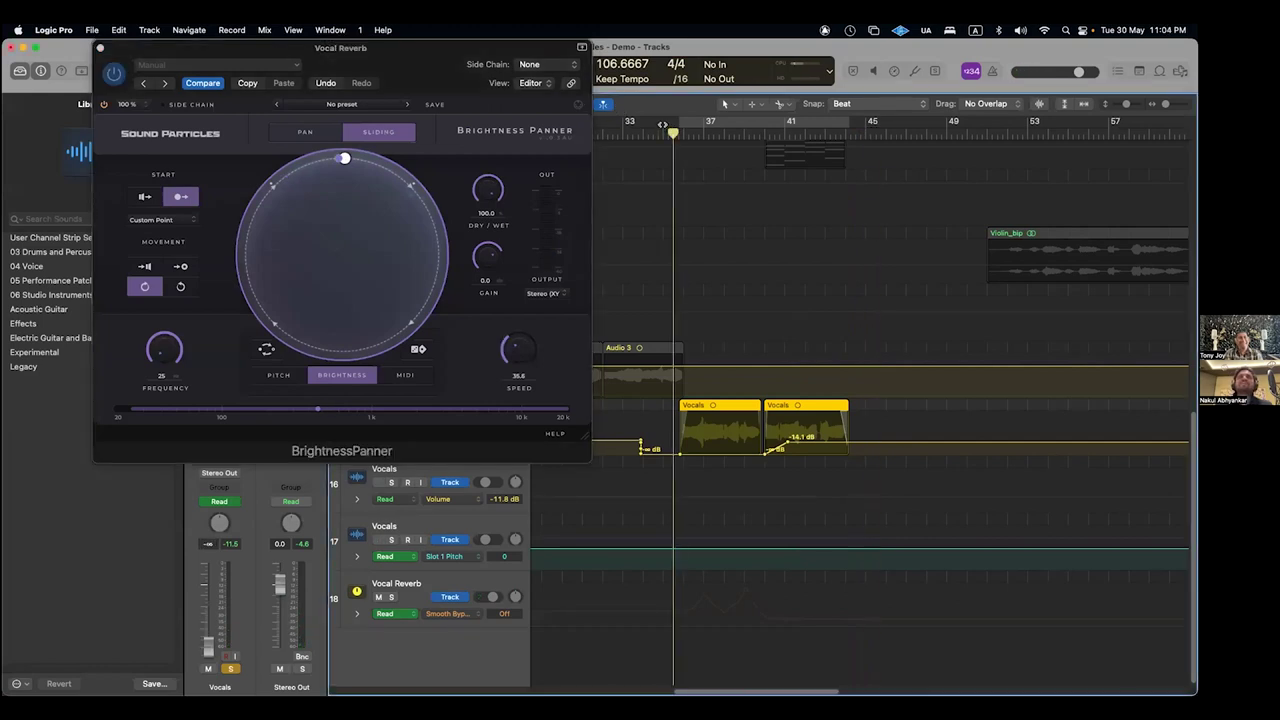
left_click_drag(340, 47, 340, 180)
left_click_drag(455, 181, 738, 406)
left_click_drag(455, 400, 825, 49)
left_click(225, 429)
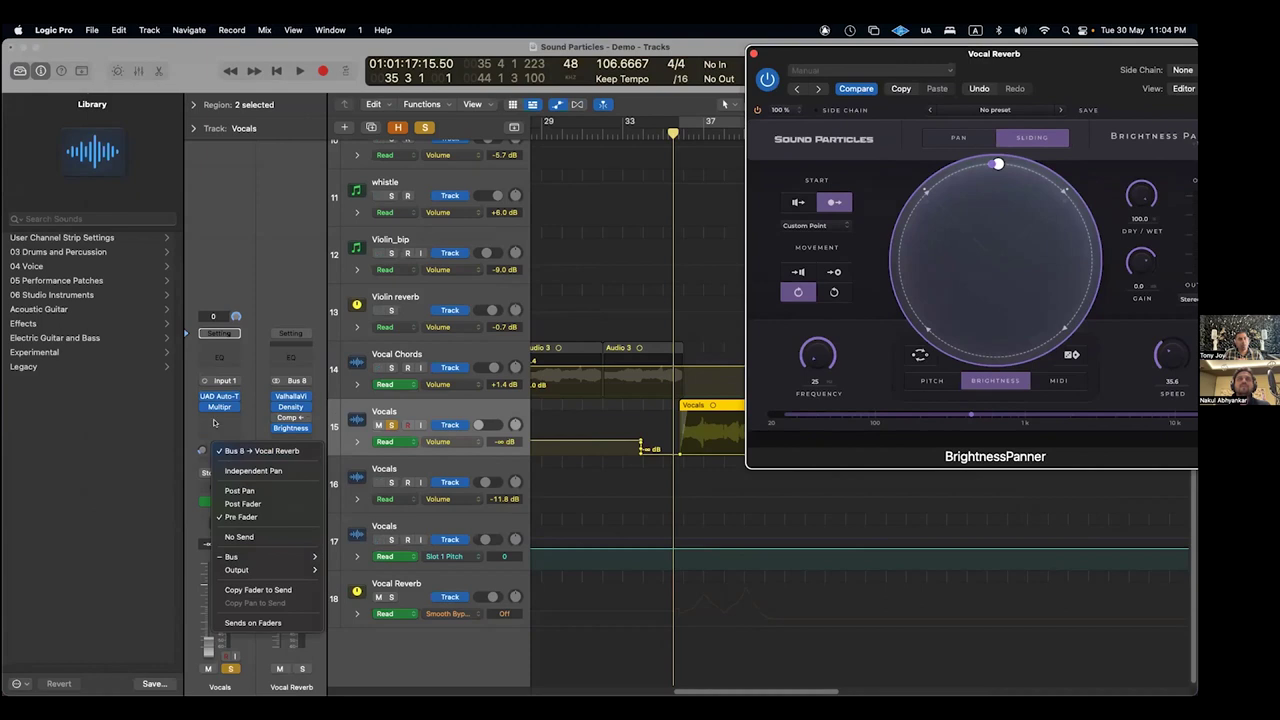
left_click(229, 450)
left_click(229, 450)
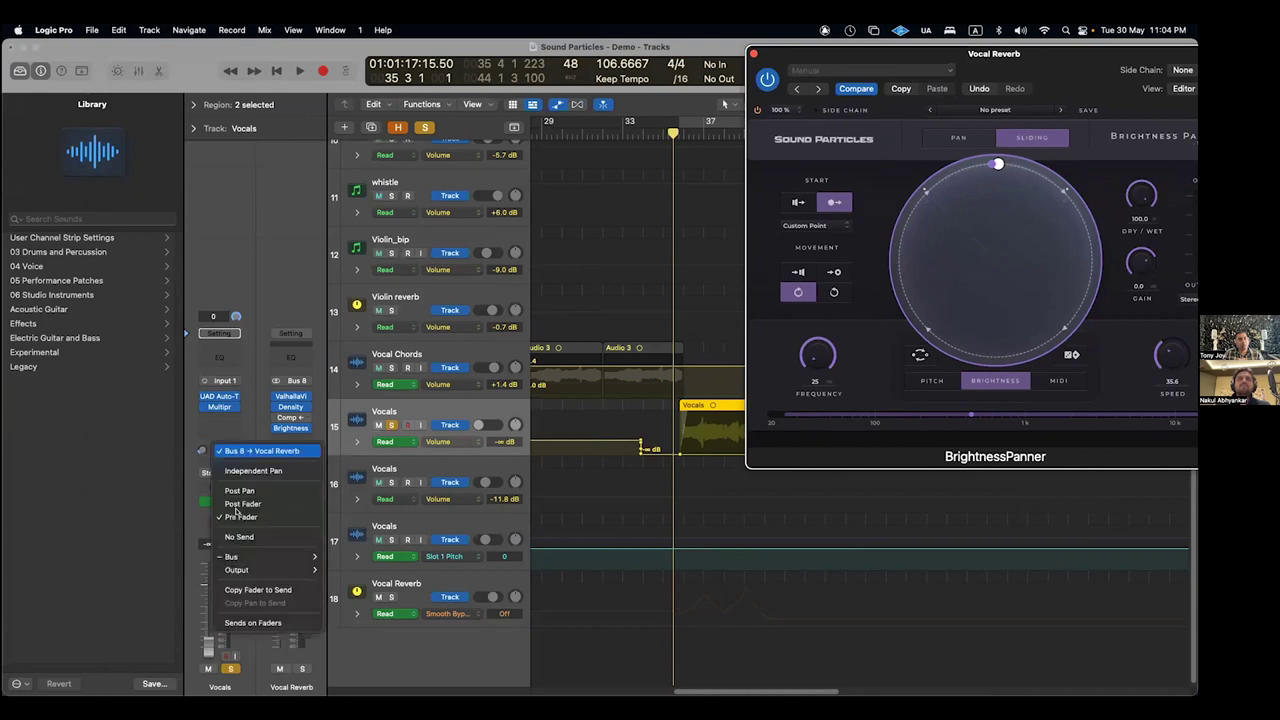
left_click(1037, 67)
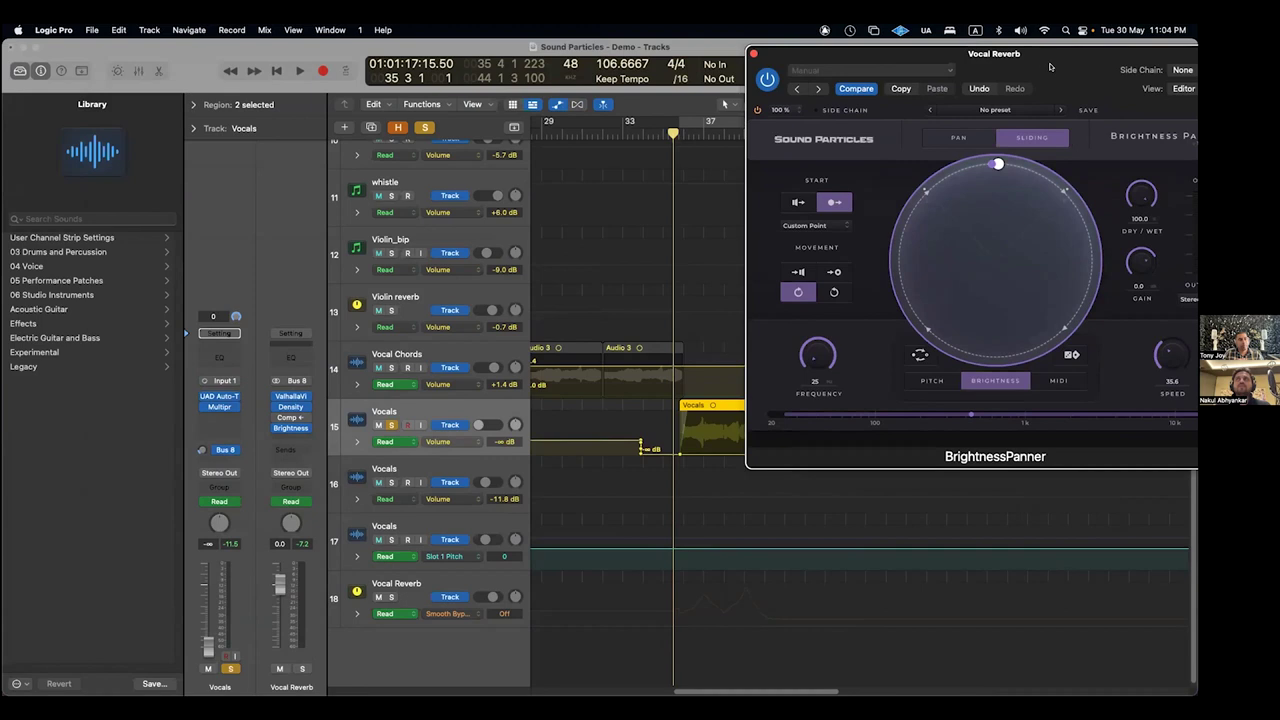
- Bypass Density and BrightnessPanner on the Vocal Reverb channel and play the soloed vocals without them
left_click_drag(993, 53, 649, 42)
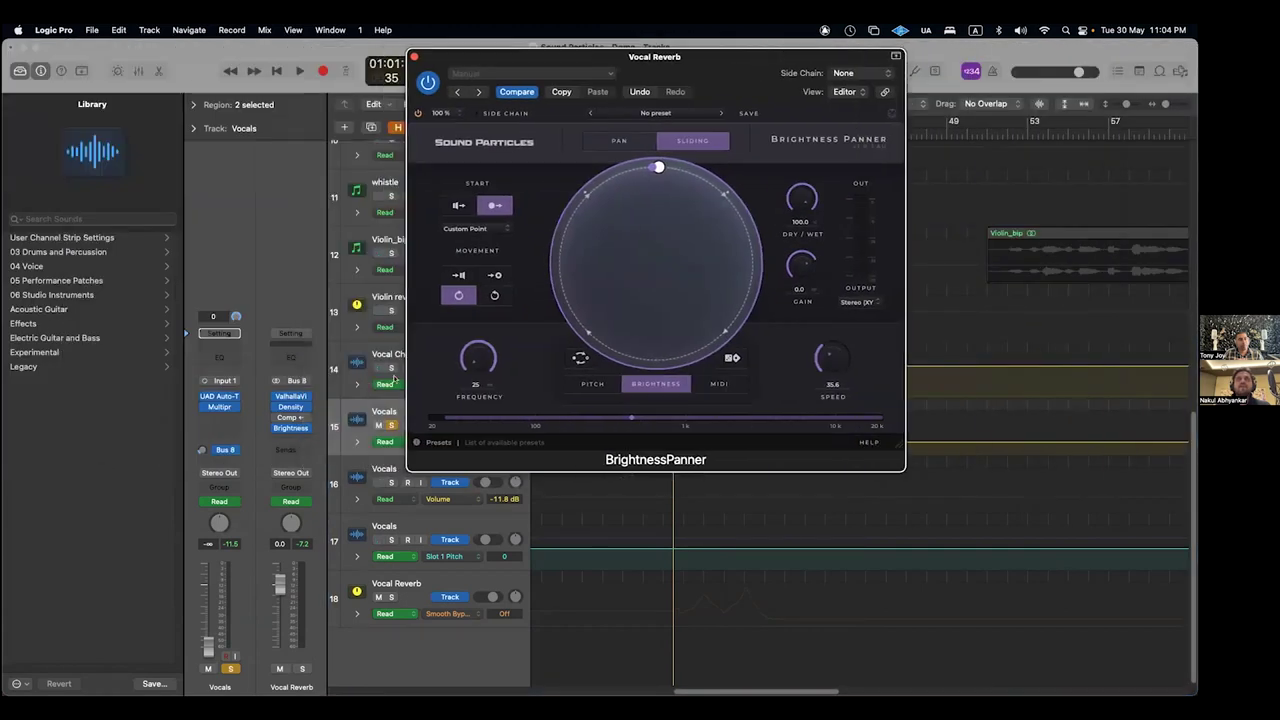
left_click(272, 428)
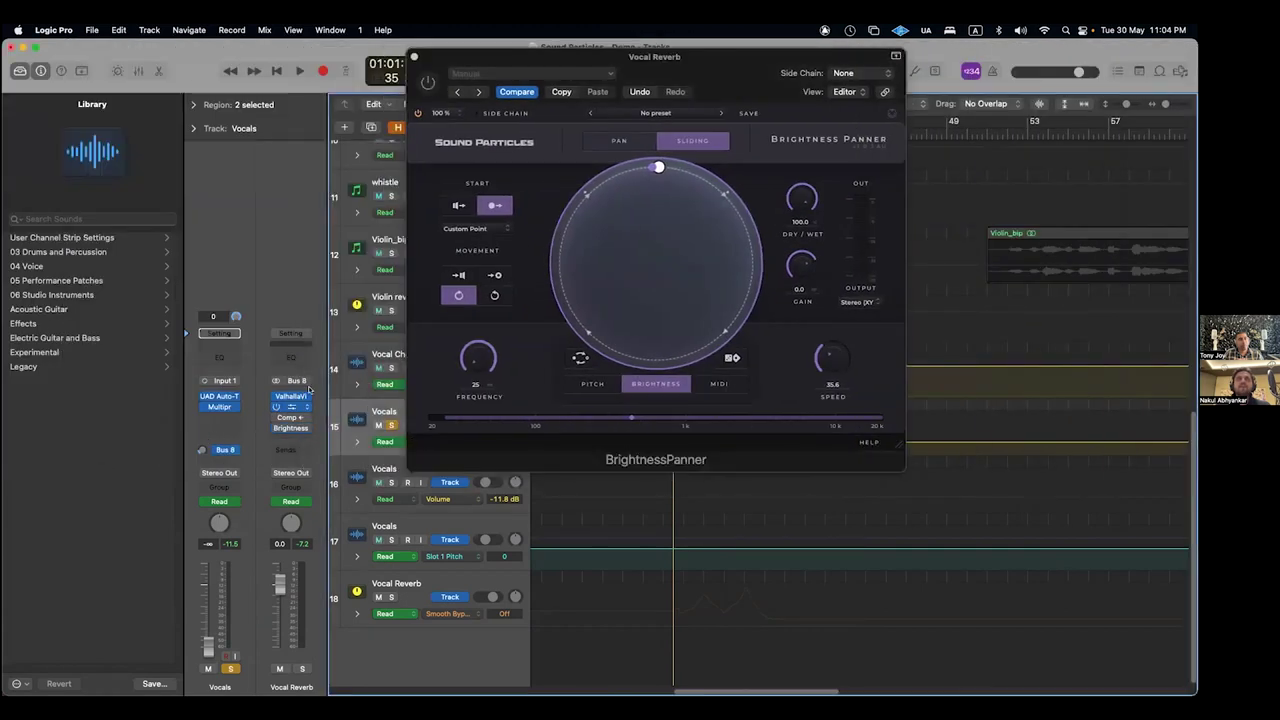
left_click_drag(707, 60, 377, 52)
key("space")
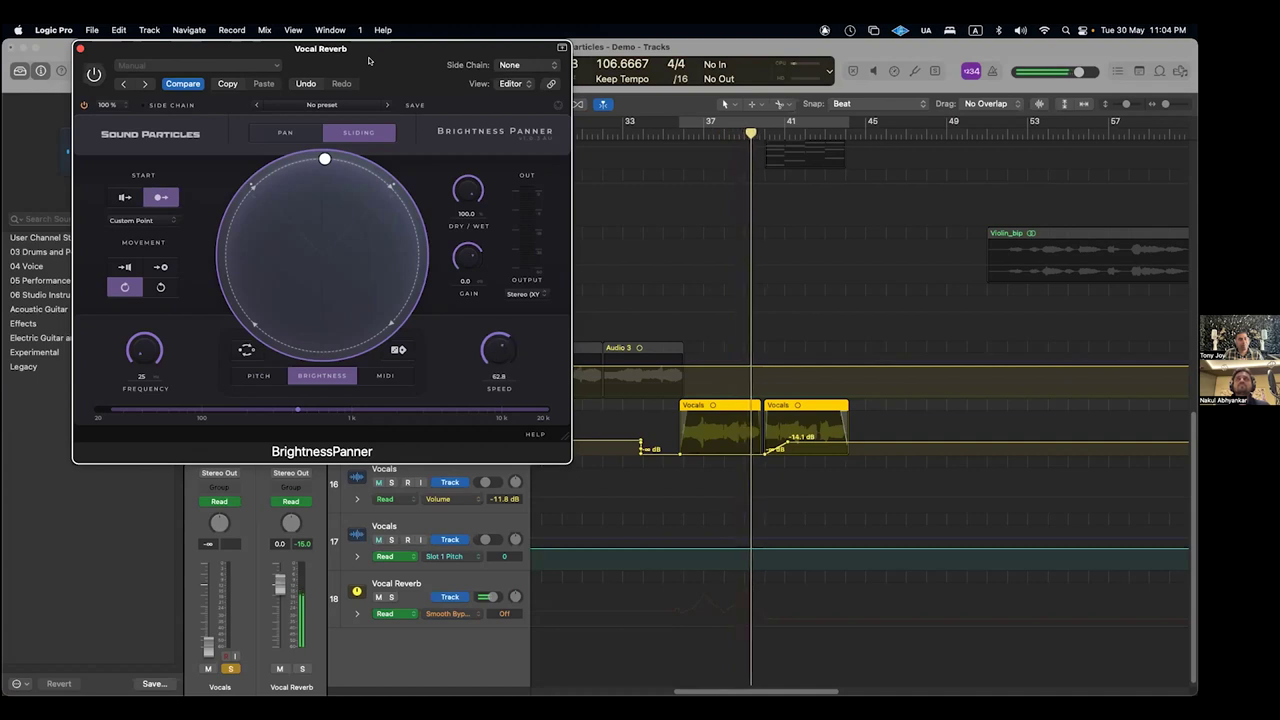
- Re-enable Density on the Vocal Reverb channel, open its window and close BrightnessPanner
left_click_drag(368, 61, 924, 100)
mouse_move(278, 407)
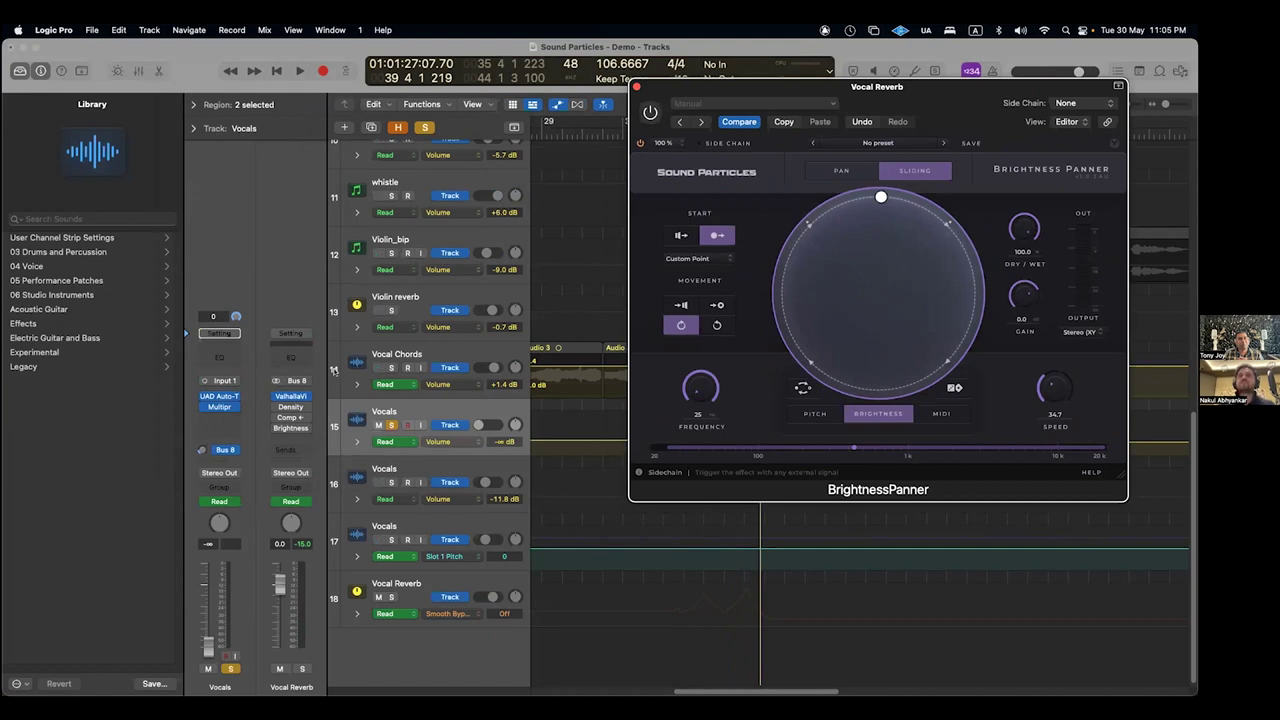
left_click(276, 410)
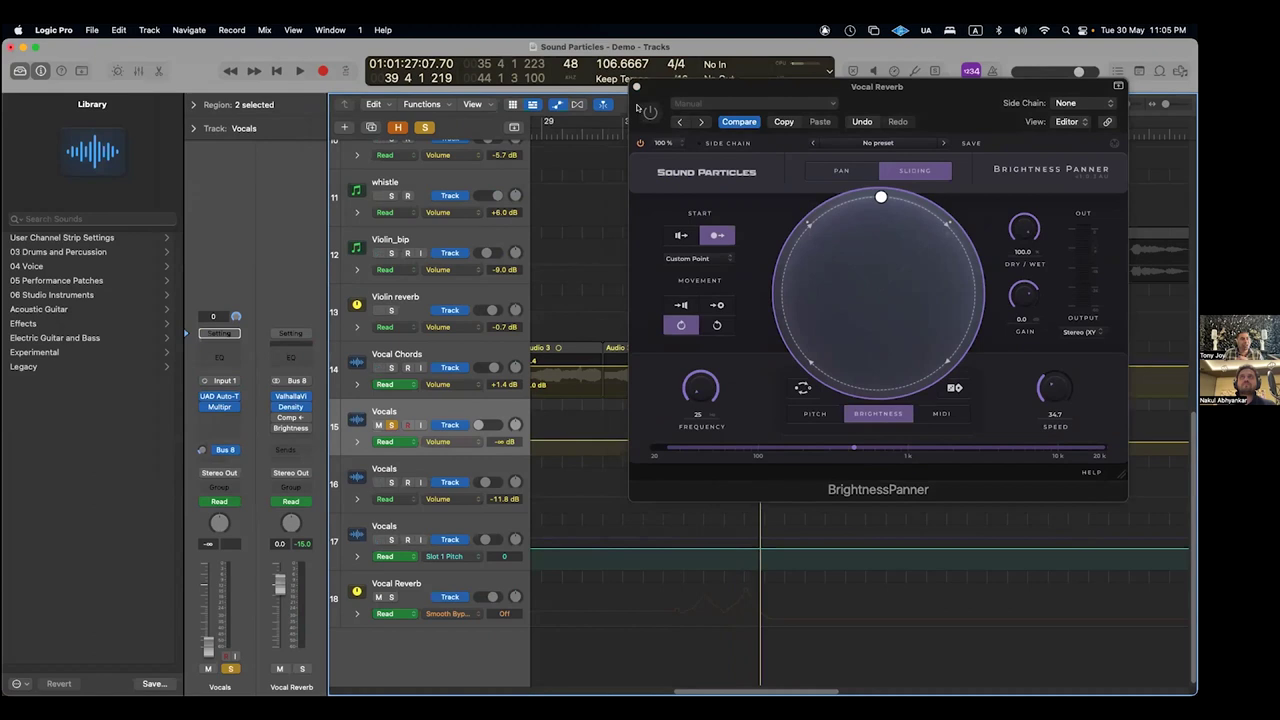
left_click(290, 406)
left_click_drag(770, 120, 415, 160)
left_click(636, 87)
- Return the playhead to bar 35, play the vocals with Density on, and bypass Density during playback
key("comma")
key("comma")
key("comma")
key("comma")
key("comma")
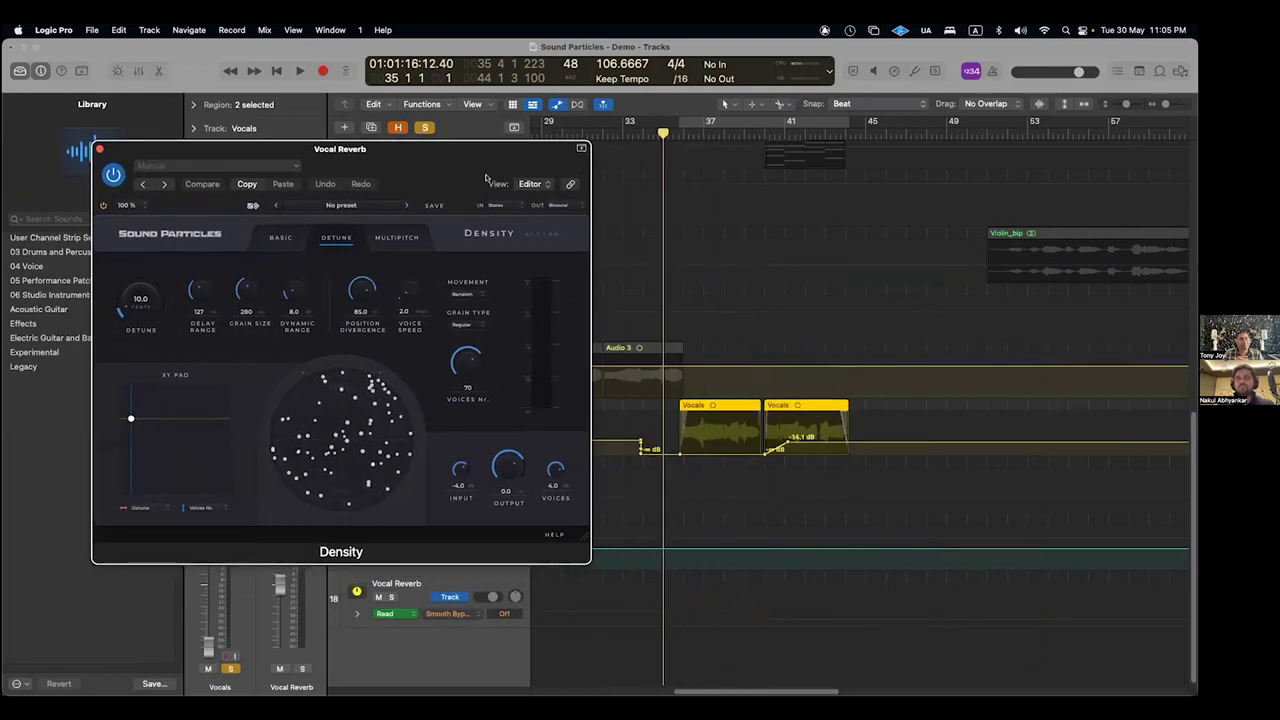
key("space")
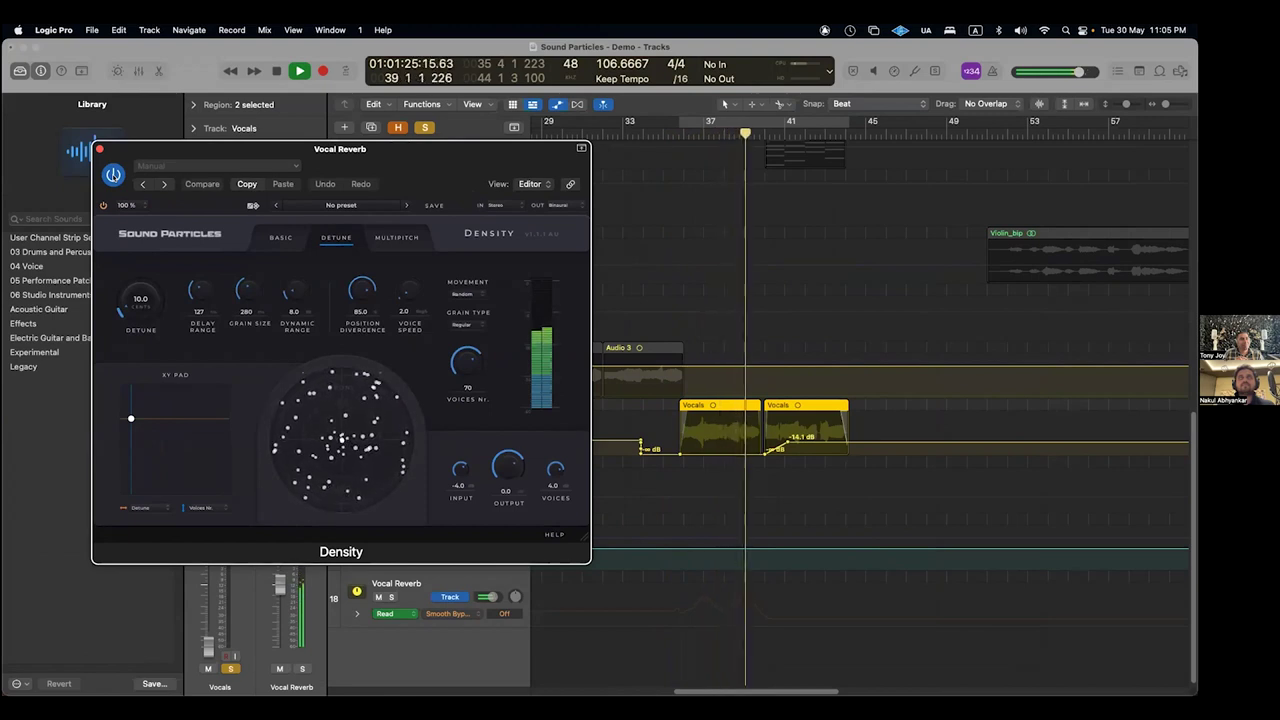
left_click(113, 175)
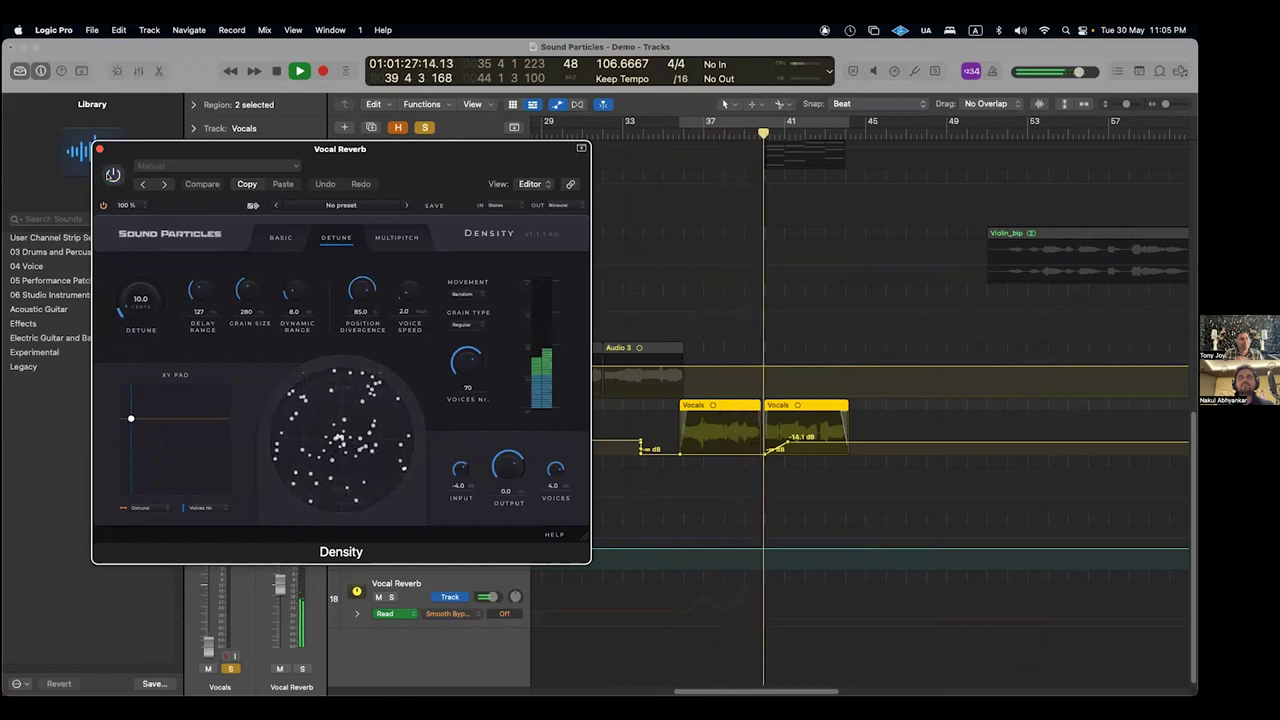
key("space")
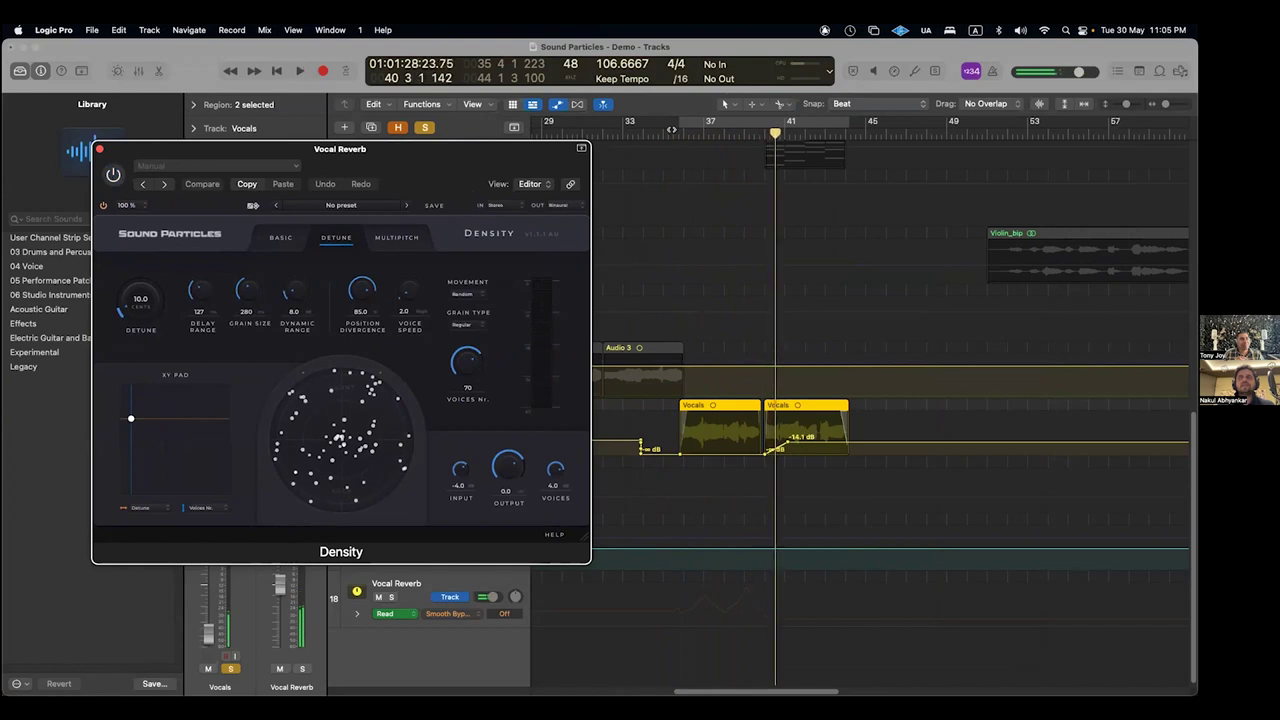
- Listen to the vocals with Density bypassed, then re-enable it and play the same passage again for comparison
key("space")
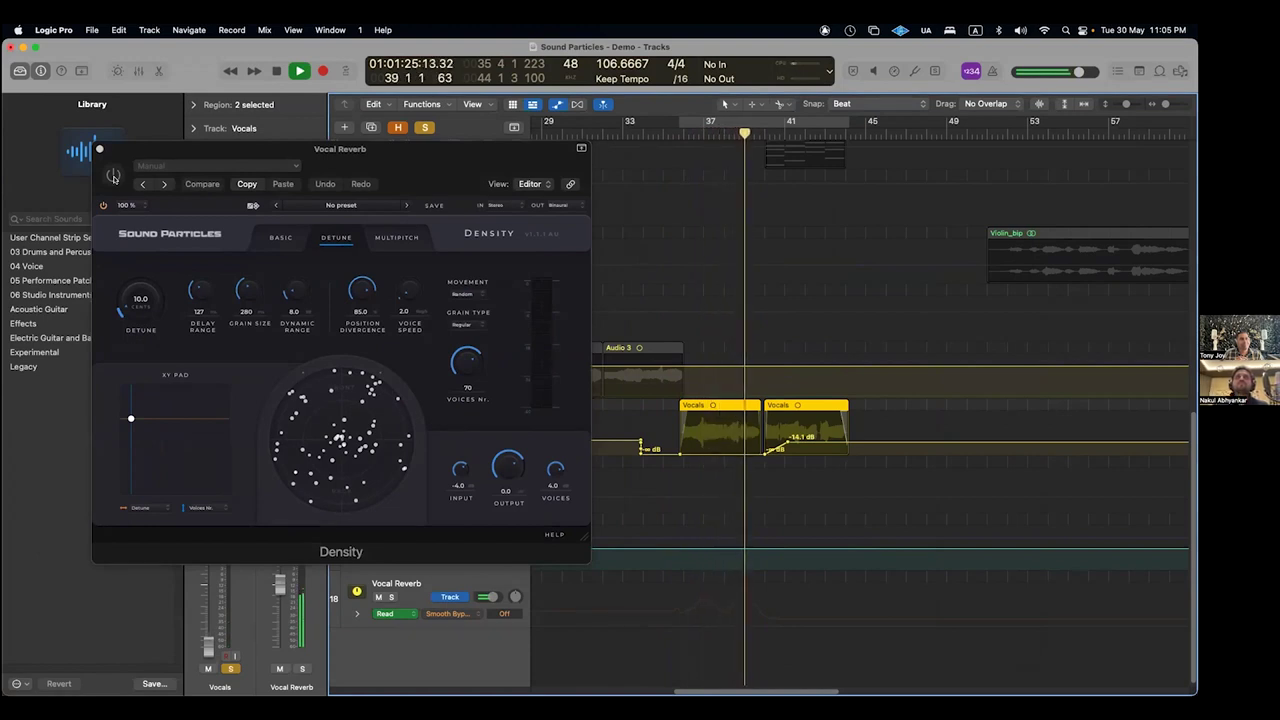
key("space")
left_click(113, 176)
key("space")
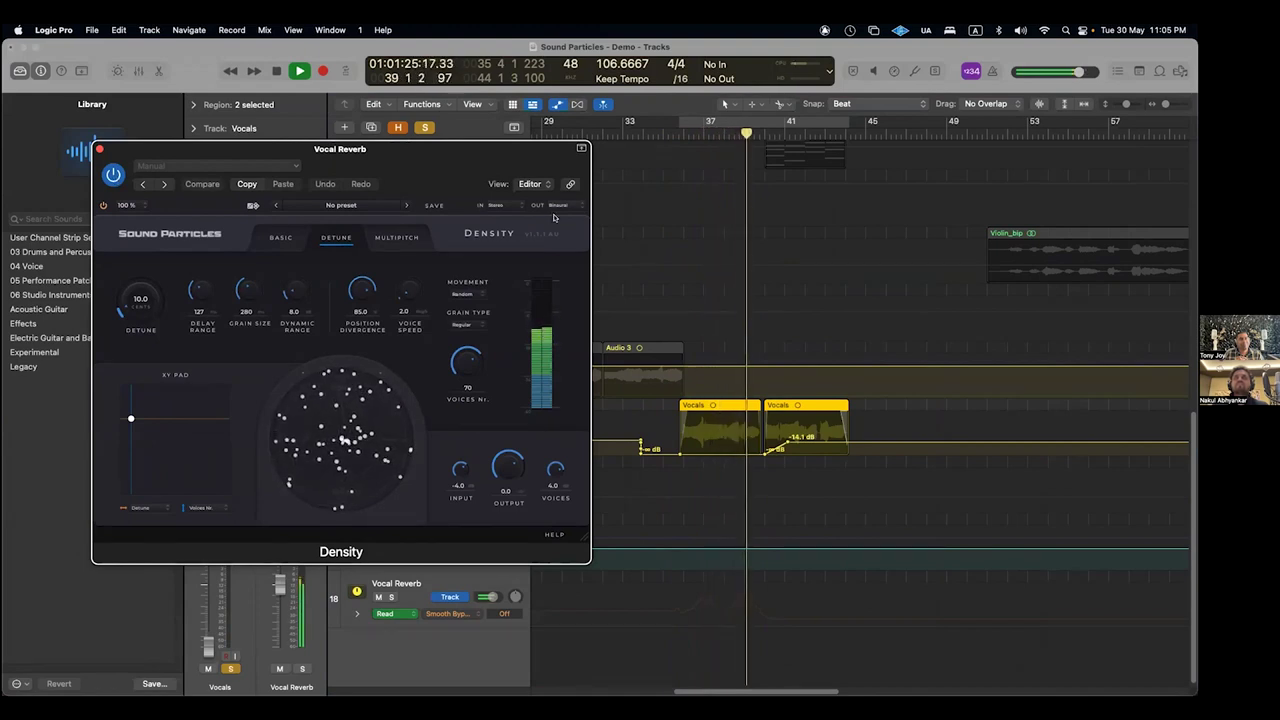
key("space")
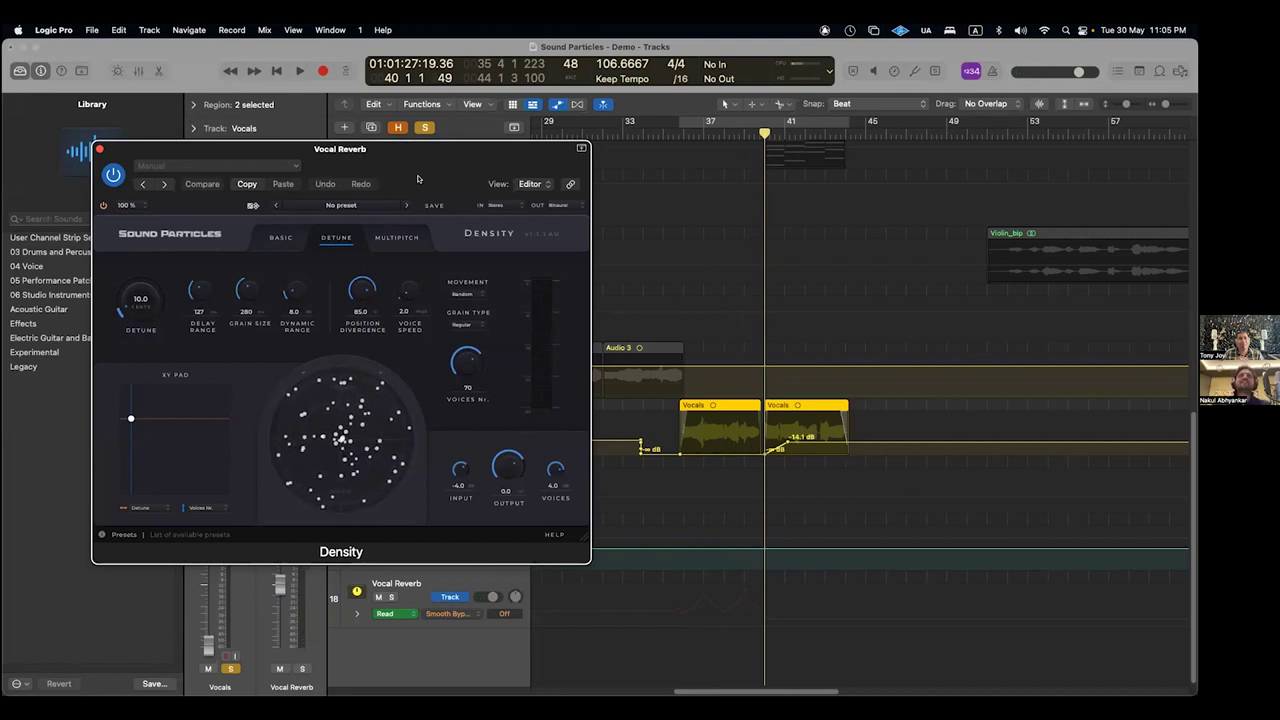
- Continue playback from bar 40 to hear the second vocal region with Density active on the reverb
left_click_drag(418, 179, 546, 120)
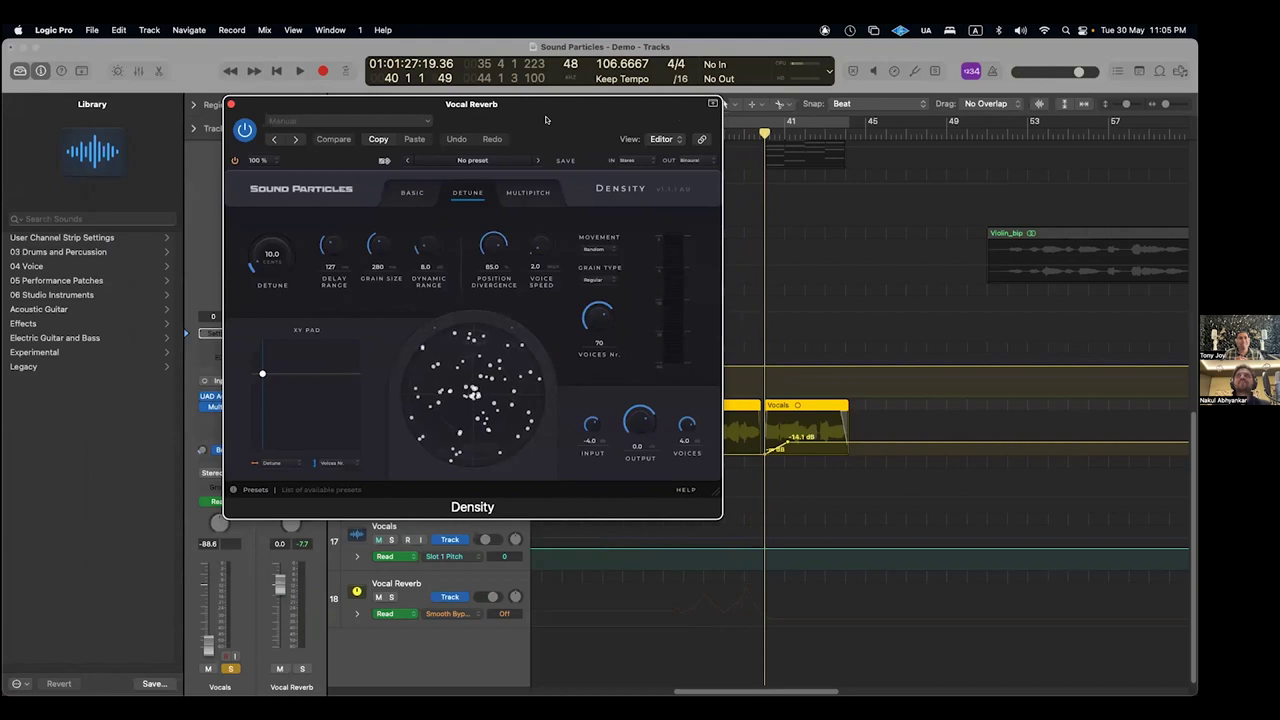
left_click_drag(536, 120, 673, 124)
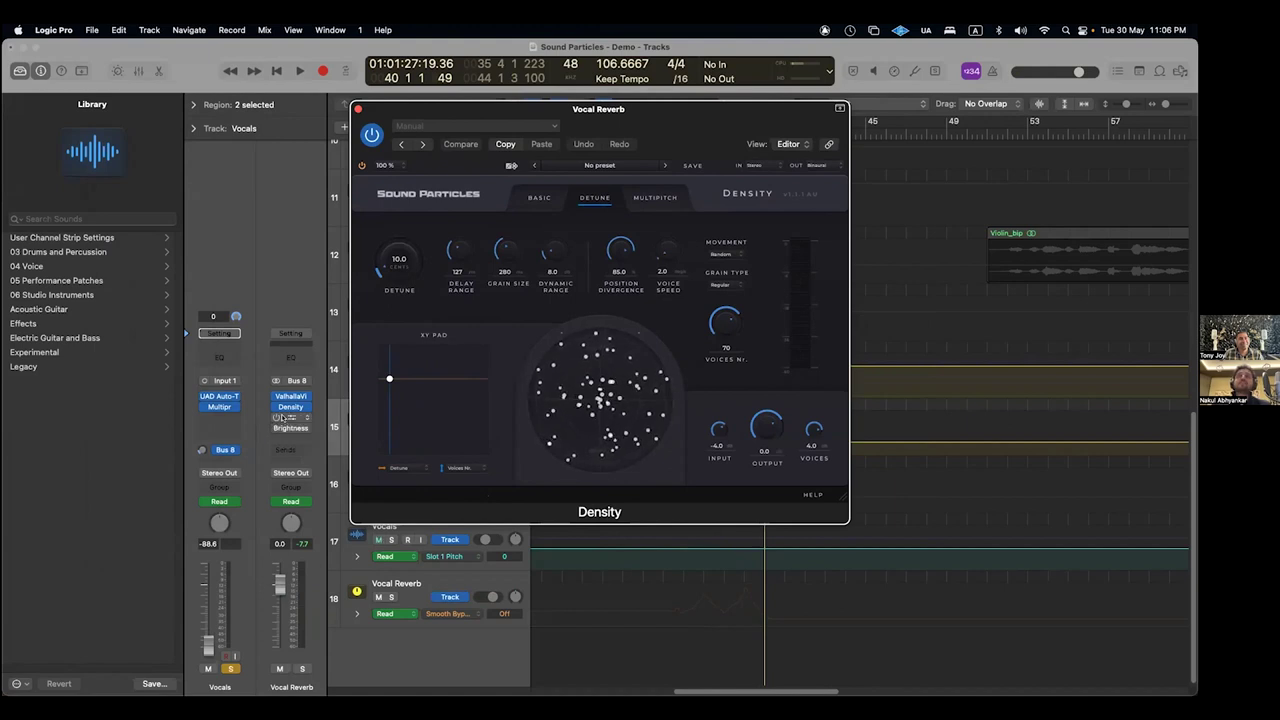
key("space")
left_click_drag(679, 128, 445, 126)
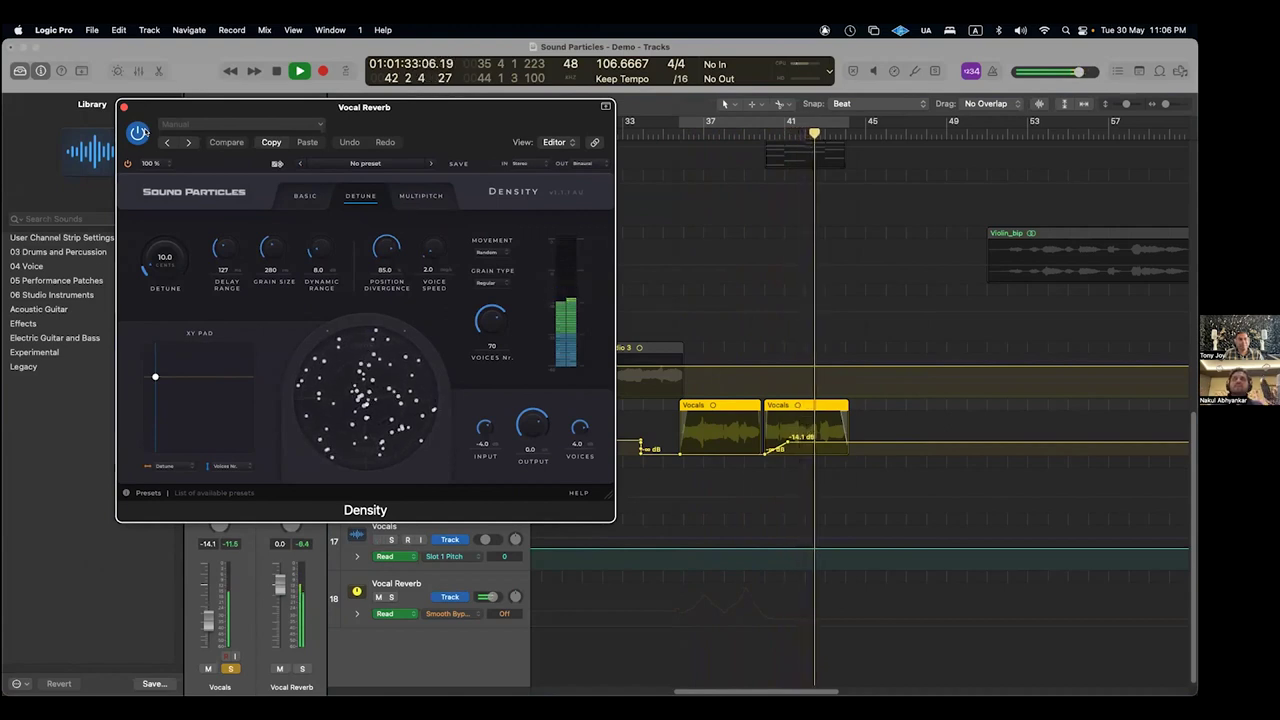
key("space")
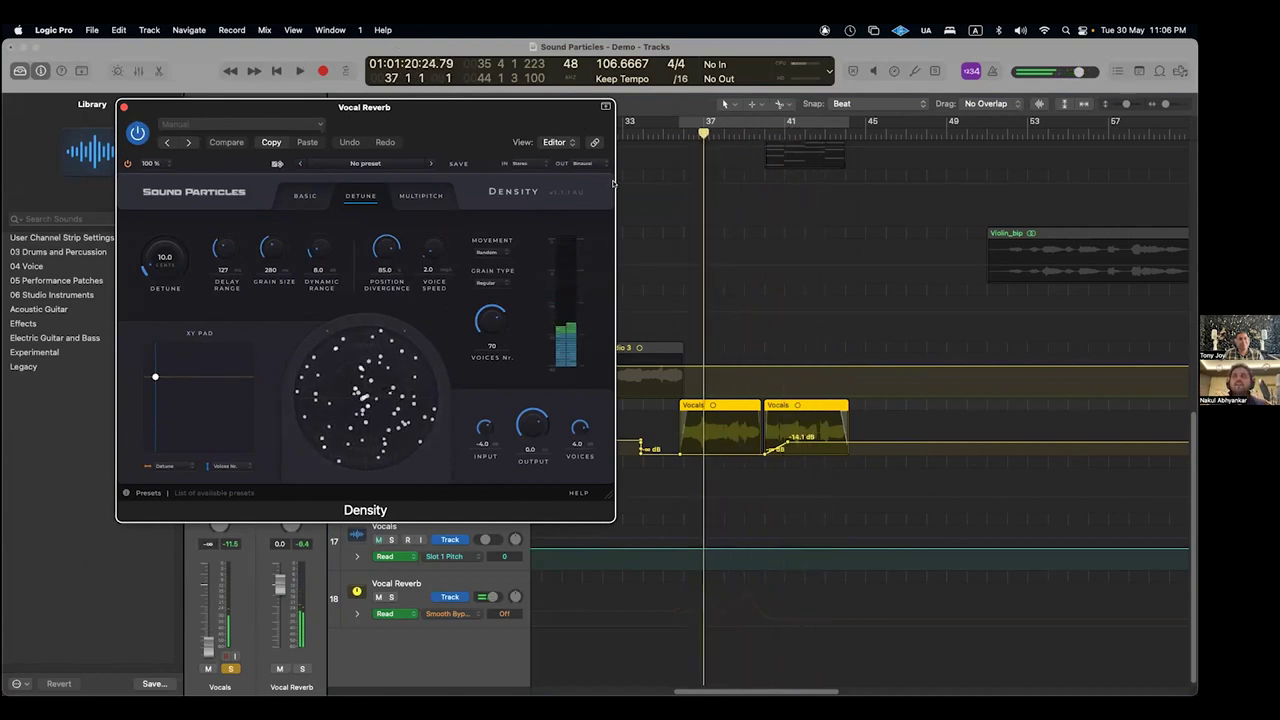
- Re-enable BrightnessPanner on the Vocal Reverb channel and show its window in place of Density
left_click_drag(450, 107, 626, 50)
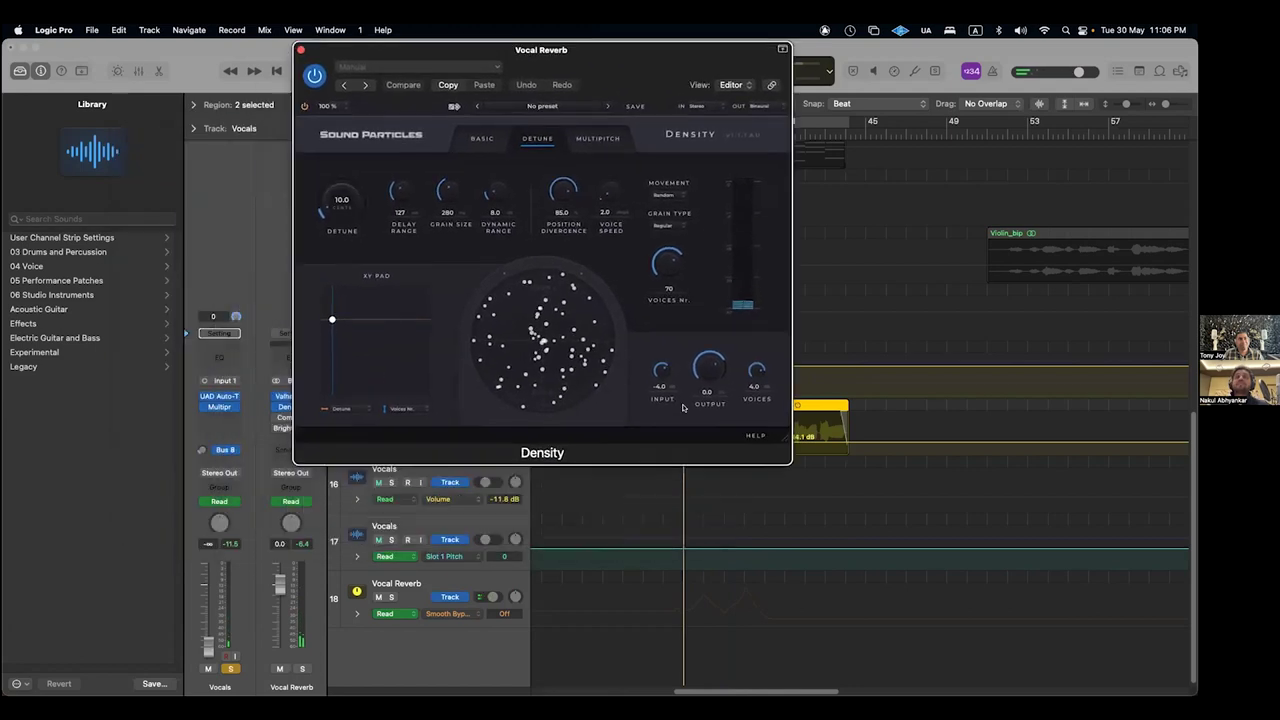
left_click(276, 428)
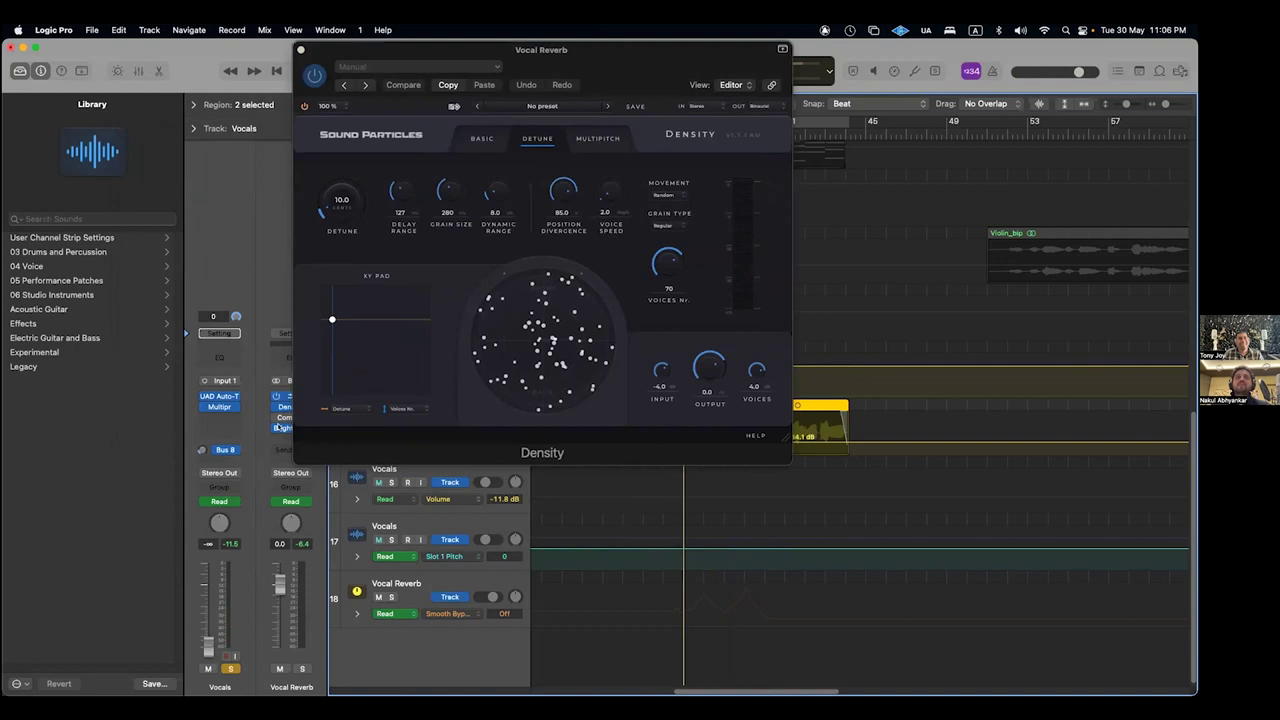
left_click(301, 50)
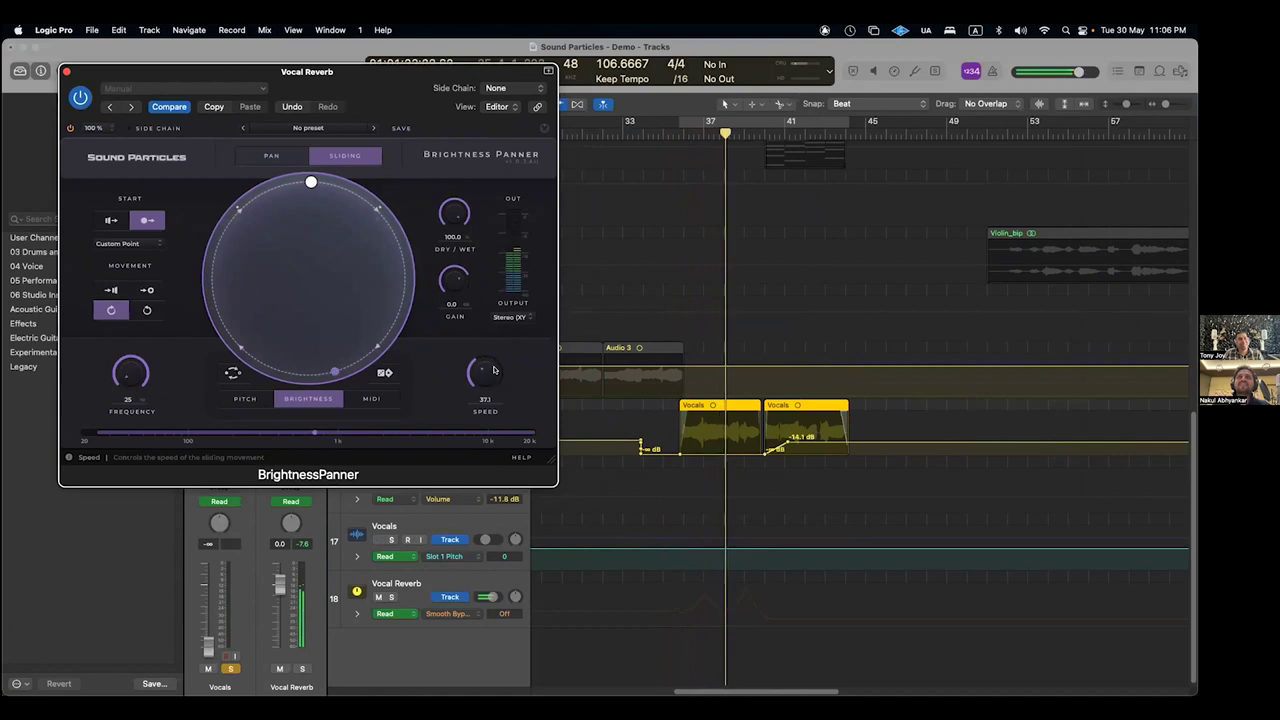
- Display BrightnessPanner's Speed automation on the Vocal Reverb track and play it from bar 35
left_click(447, 613)
left_click(500, 682)
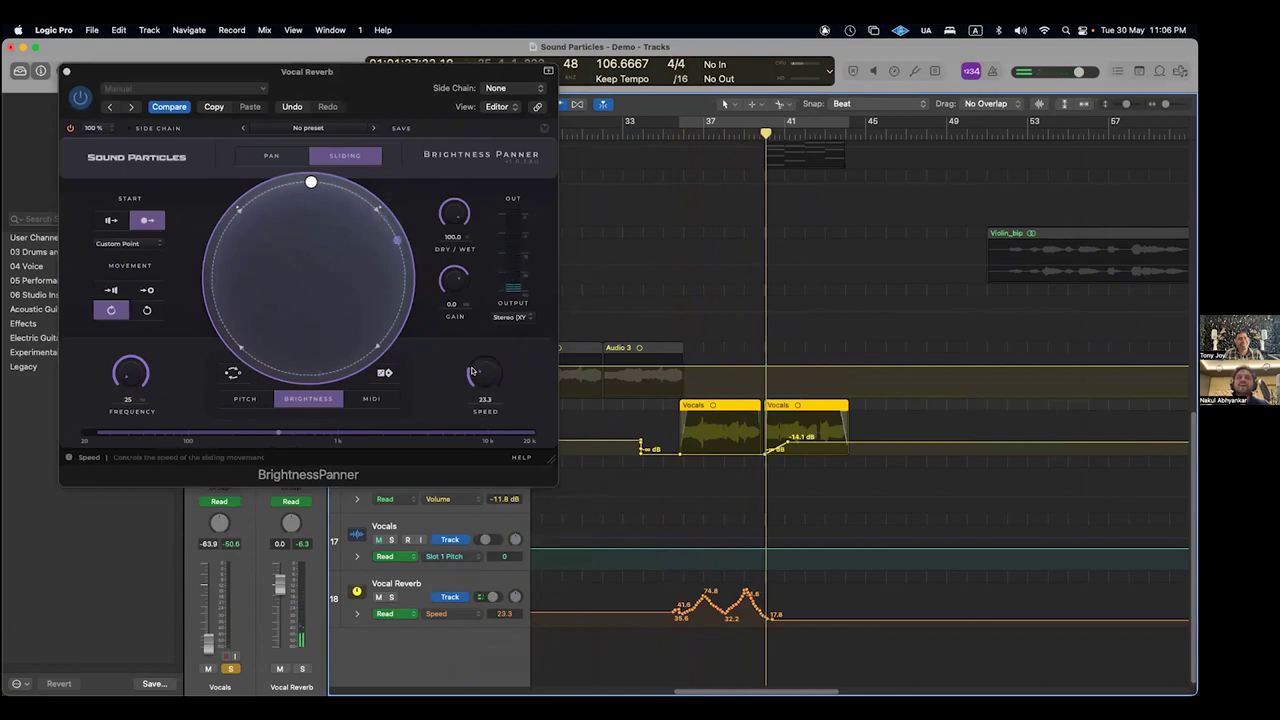
key("comma")
key("comma")
key("comma")
key("comma")
key("comma")
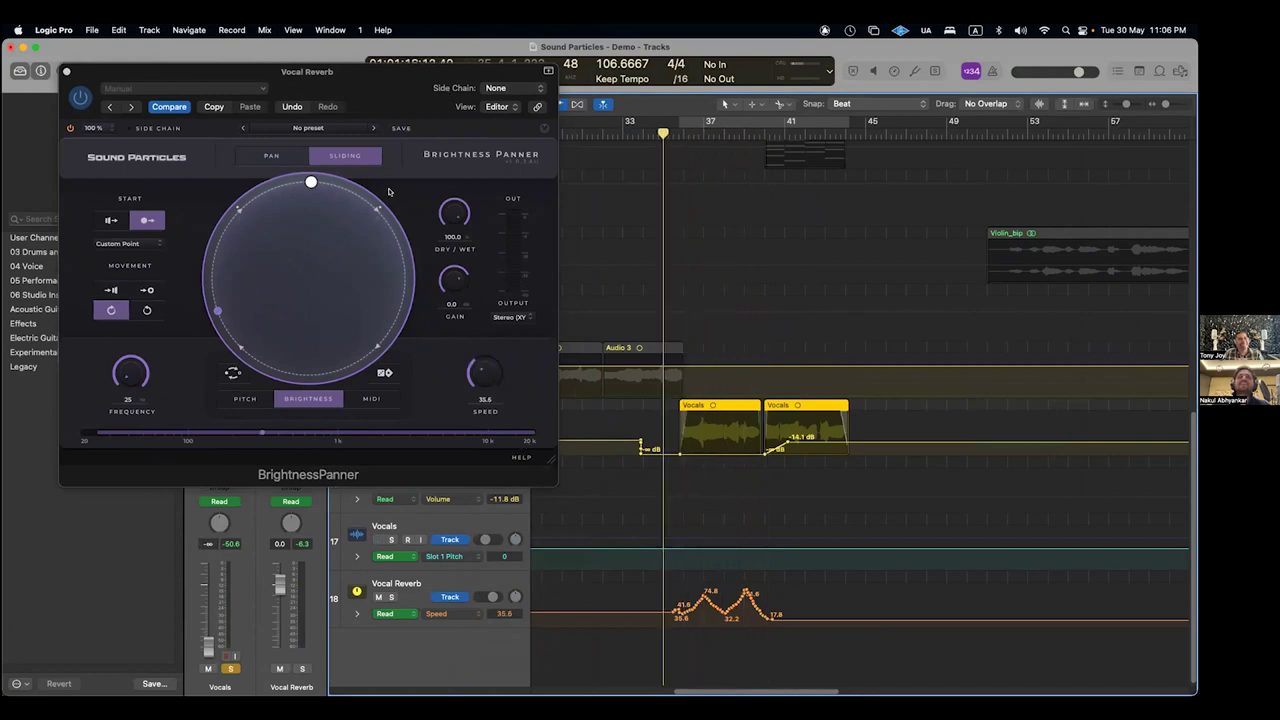
left_click_drag(413, 100, 507, 142)
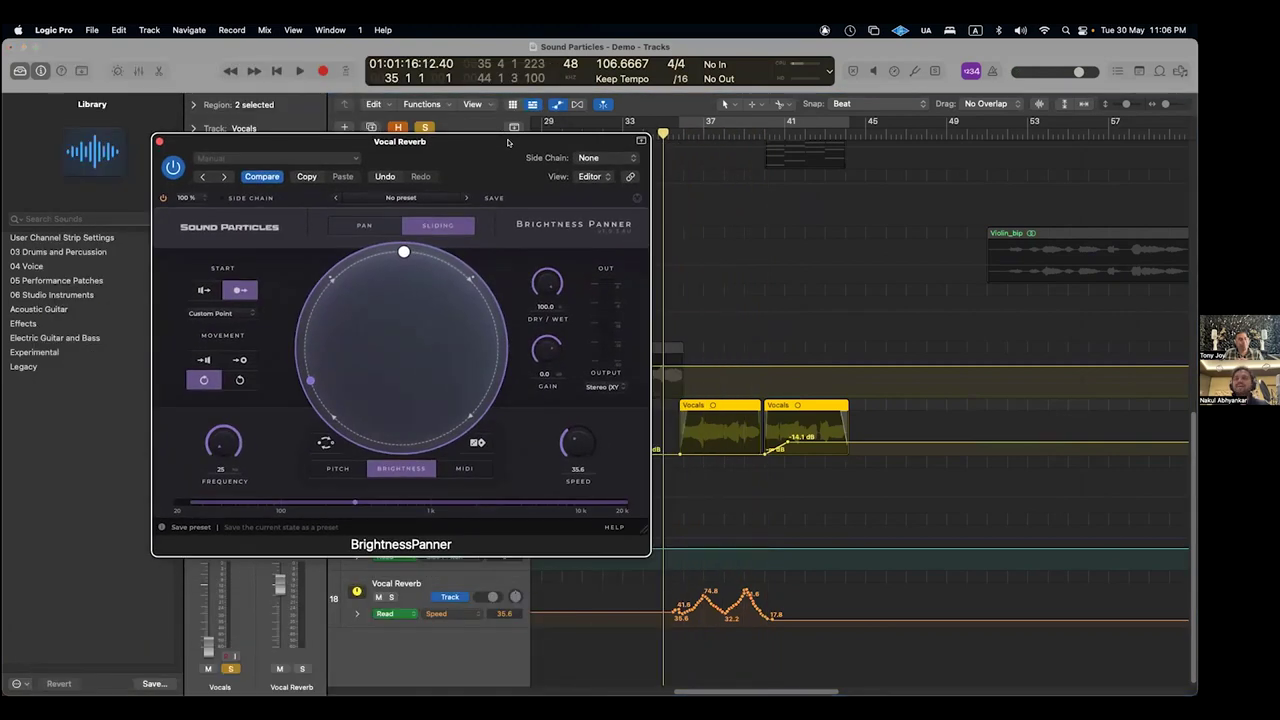
key("space")
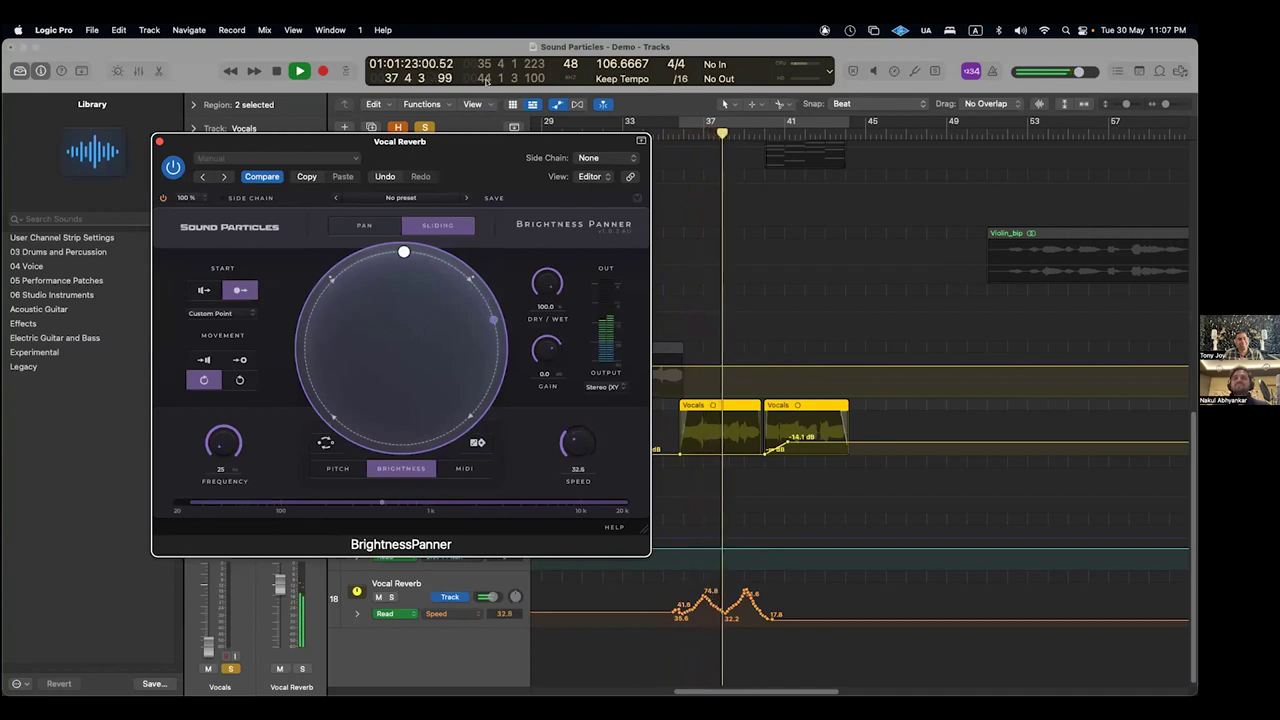
- Close the Vocal Reverb track's BrightnessPanner window and clear the active solo
left_click_drag(425, 141, 477, 71)
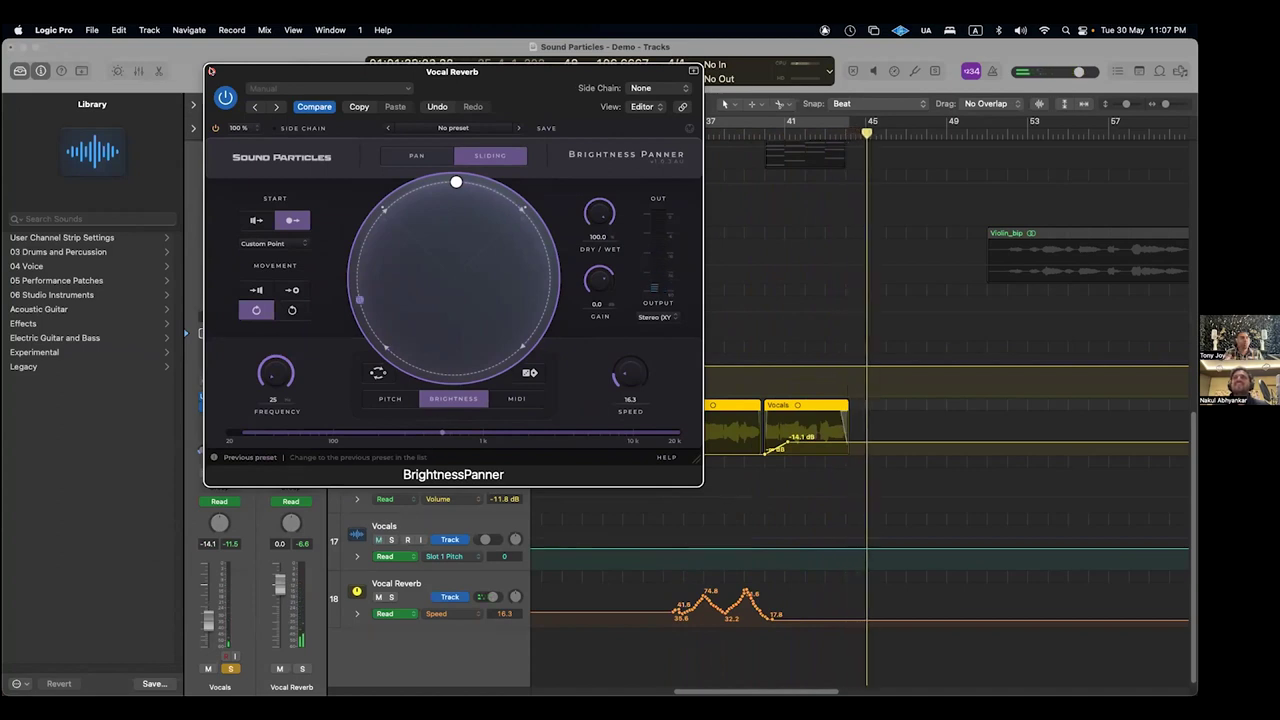
left_click(211, 71)
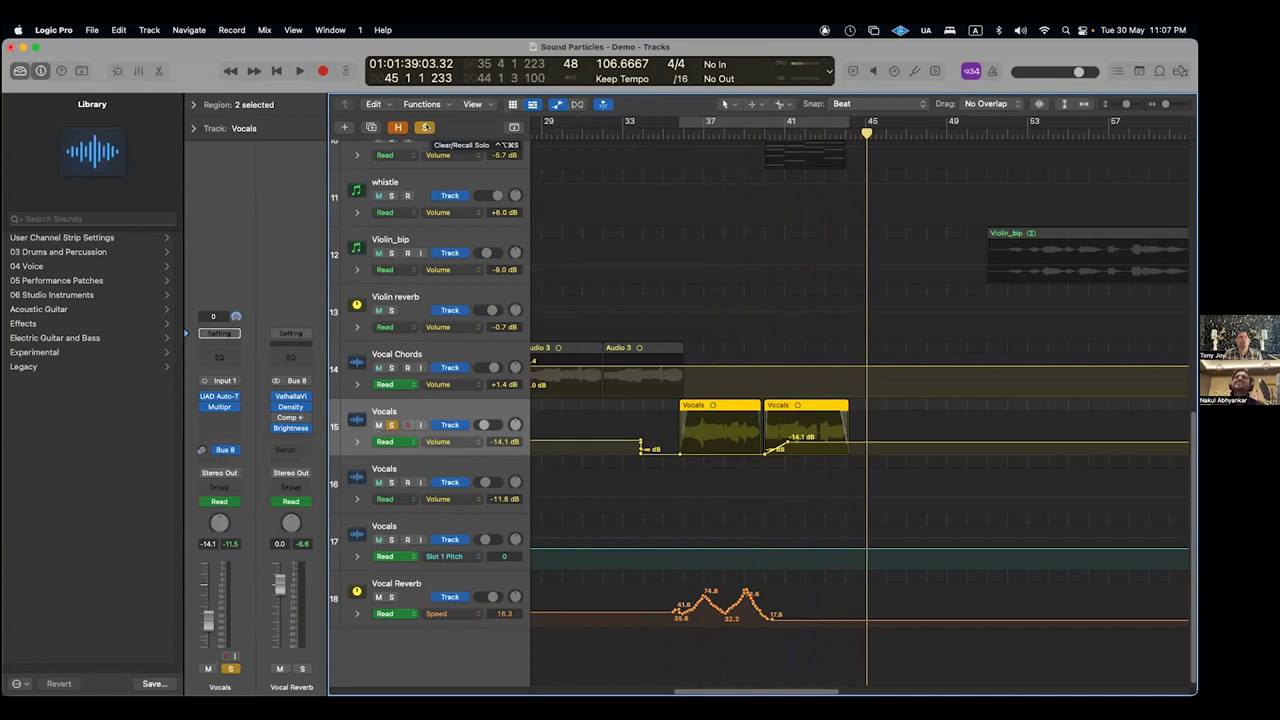
left_click(425, 127)
- Hide the track automation and move the playhead back to bar 37
key("a")
key("comma")
key("comma")
key("comma")
key("comma")
key("comma")
key("comma")
key("comma")
key("comma")
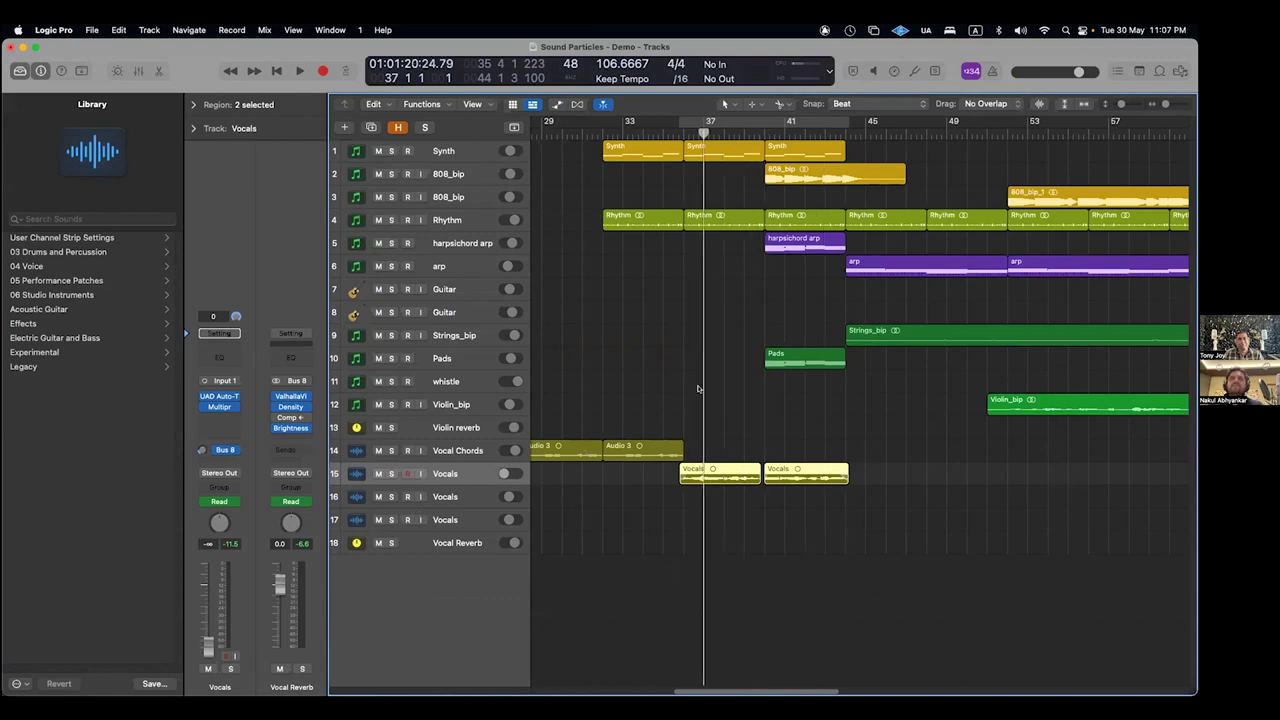
key("super+Left")
key("super+Left")
key("super+Left")
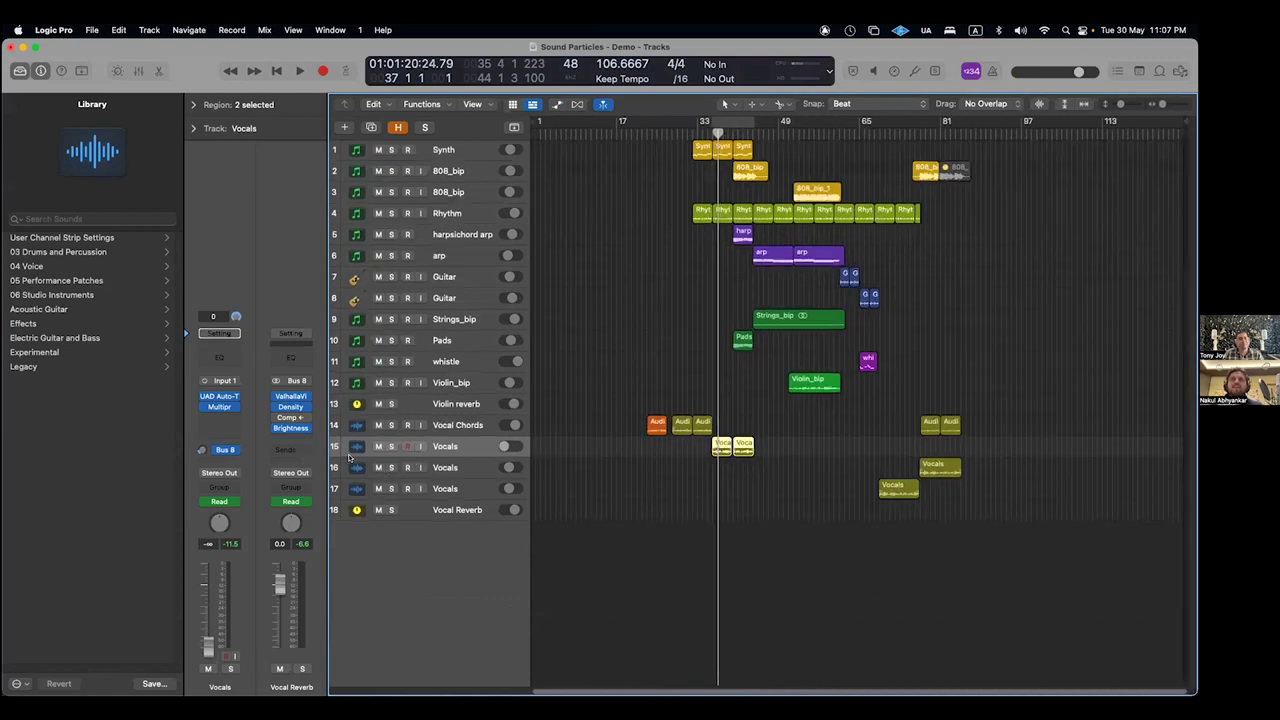
- Select the Vocal Reverb track and listen to the full mix from bar 40 up to bar 44
left_click(466, 511)
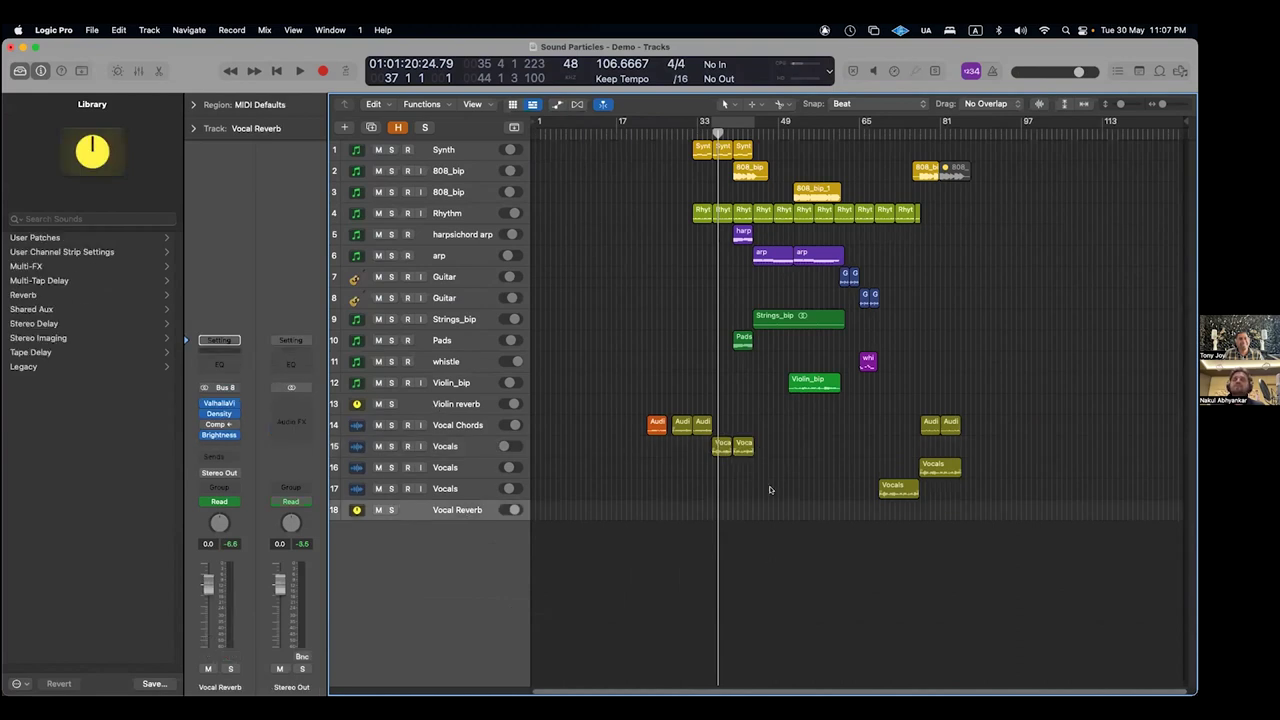
key("period")
key("period")
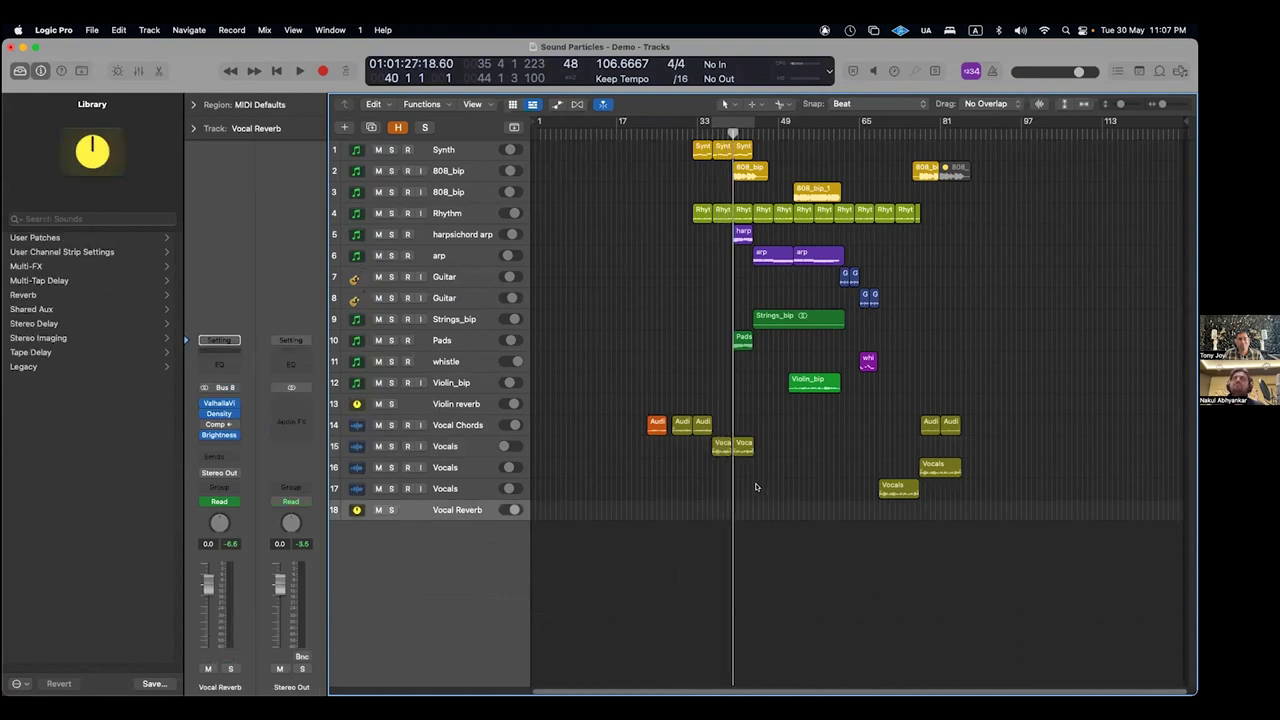
key("space")
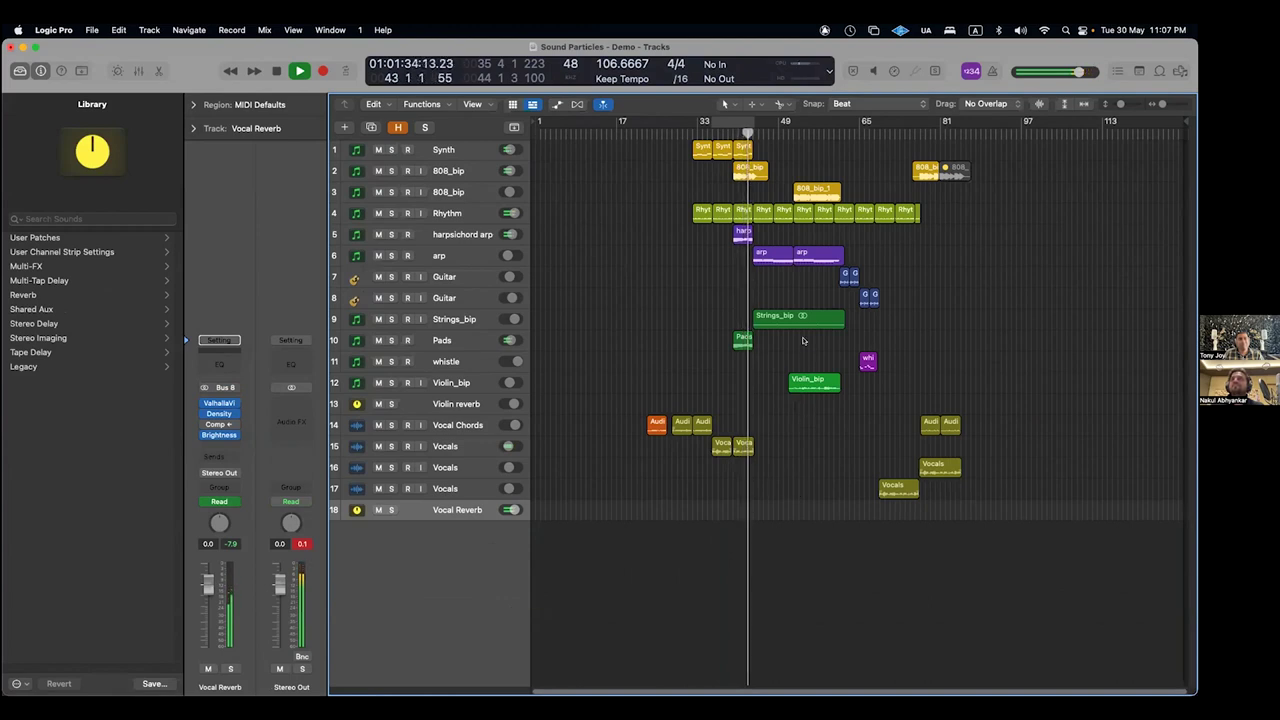
key("space")
- Solo and select the arp track, and place the playhead at the start of its first region at bar 44
key("super+Right")
key("super+Right")
key("super+Right")
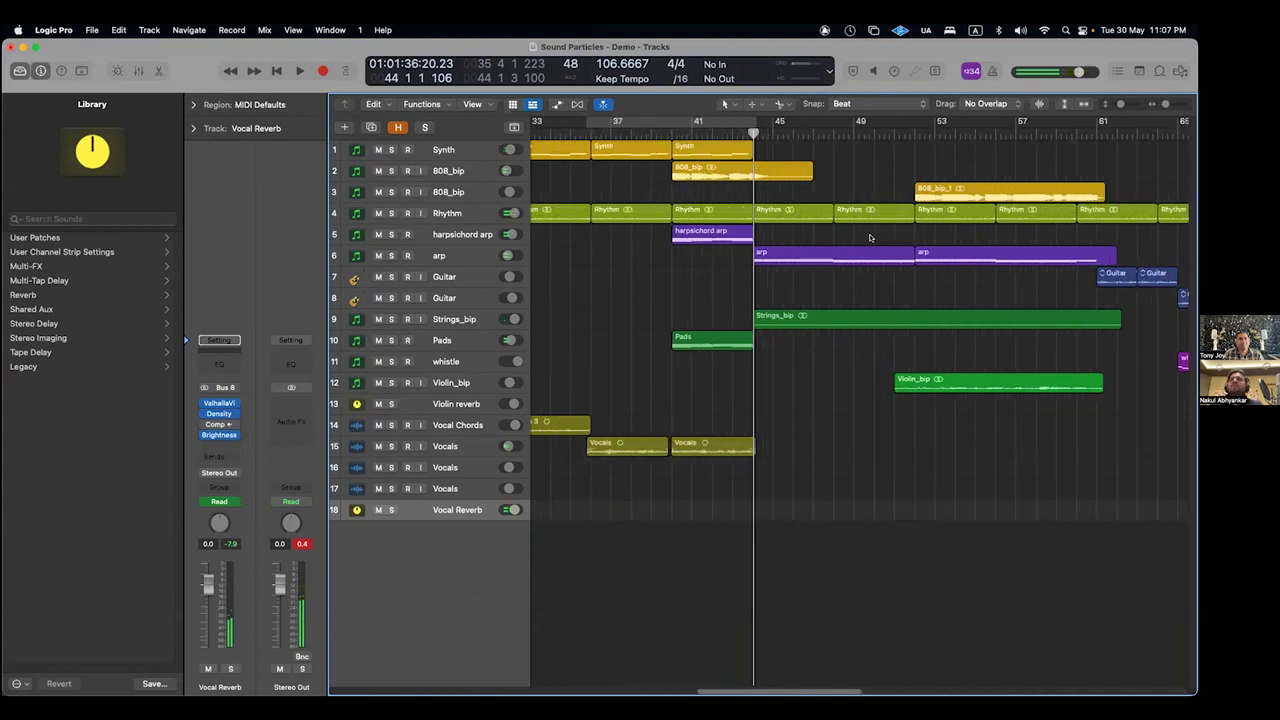
left_click(391, 256)
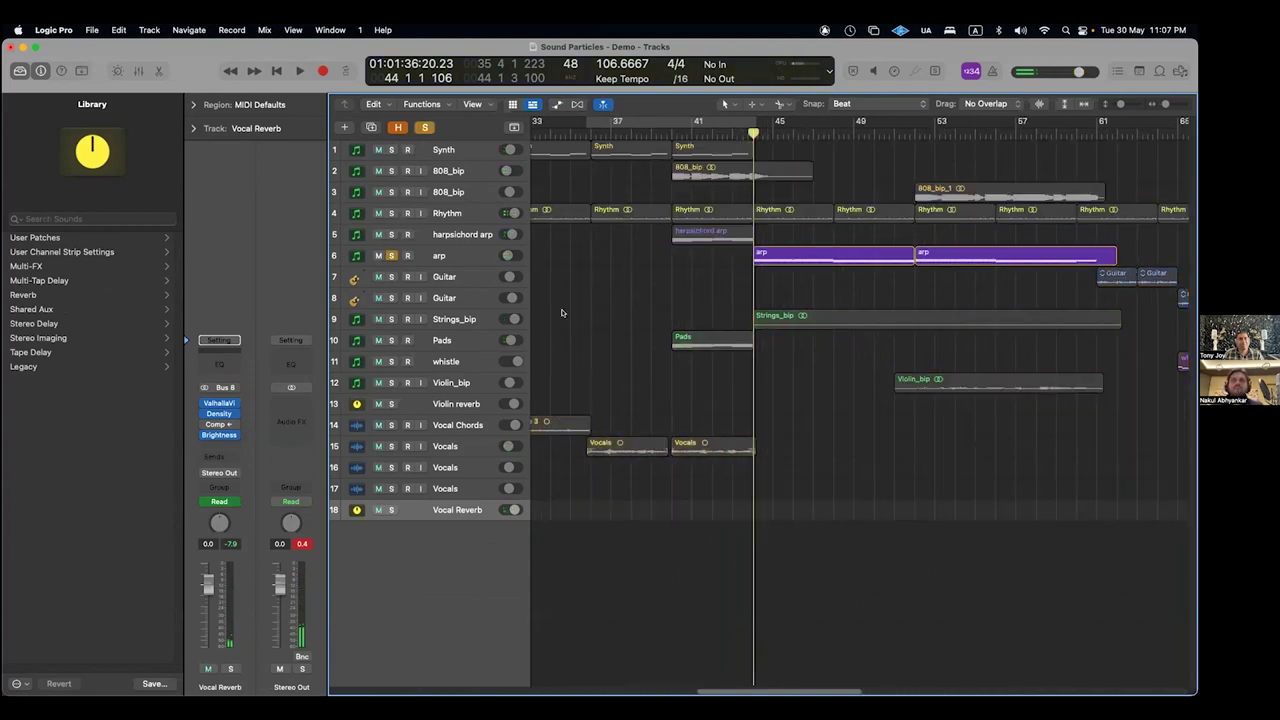
left_click(455, 258)
key("space")
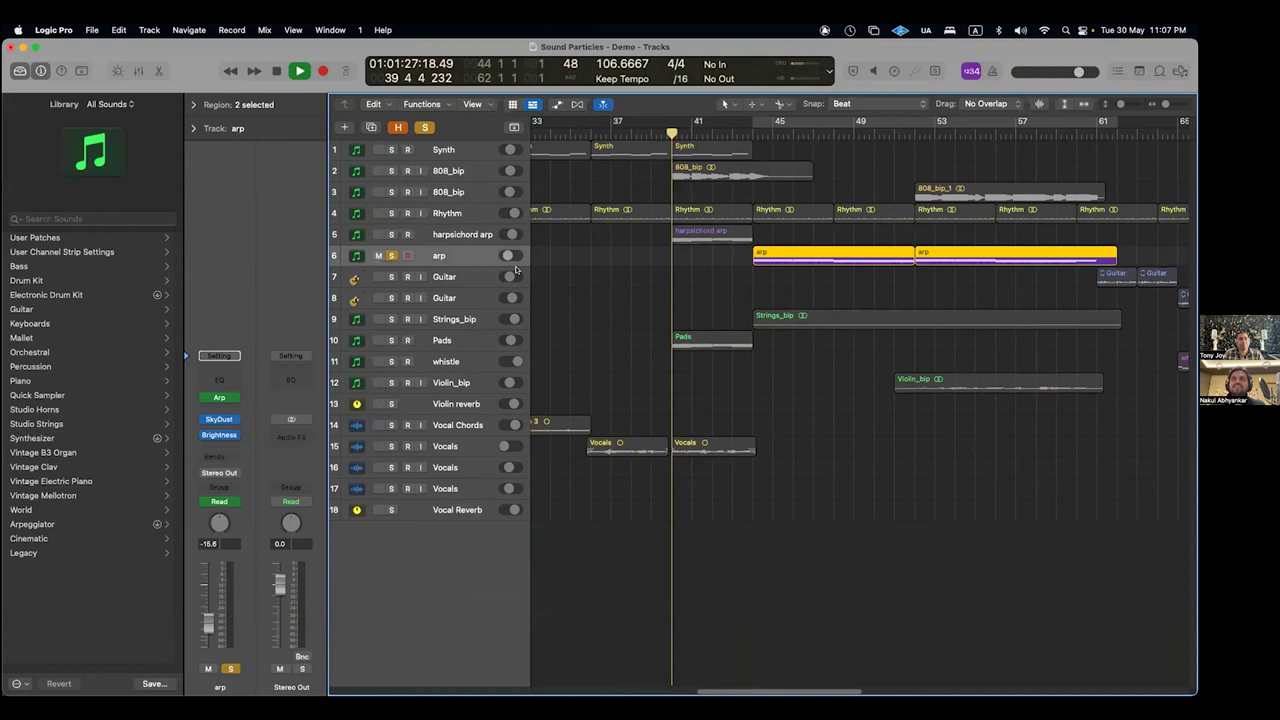
left_click(748, 127)
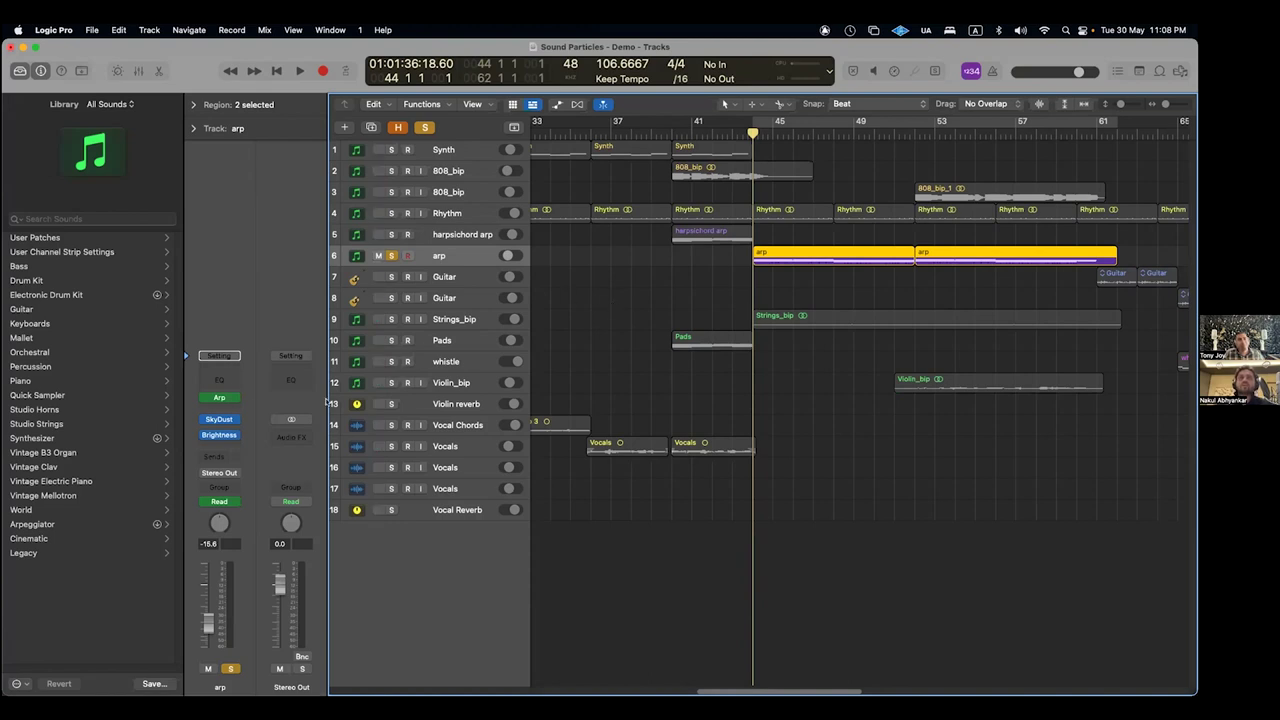
- Open the SkyDust instrument on the arp track and expose its full editor clear of the channel strip
left_click(222, 419)
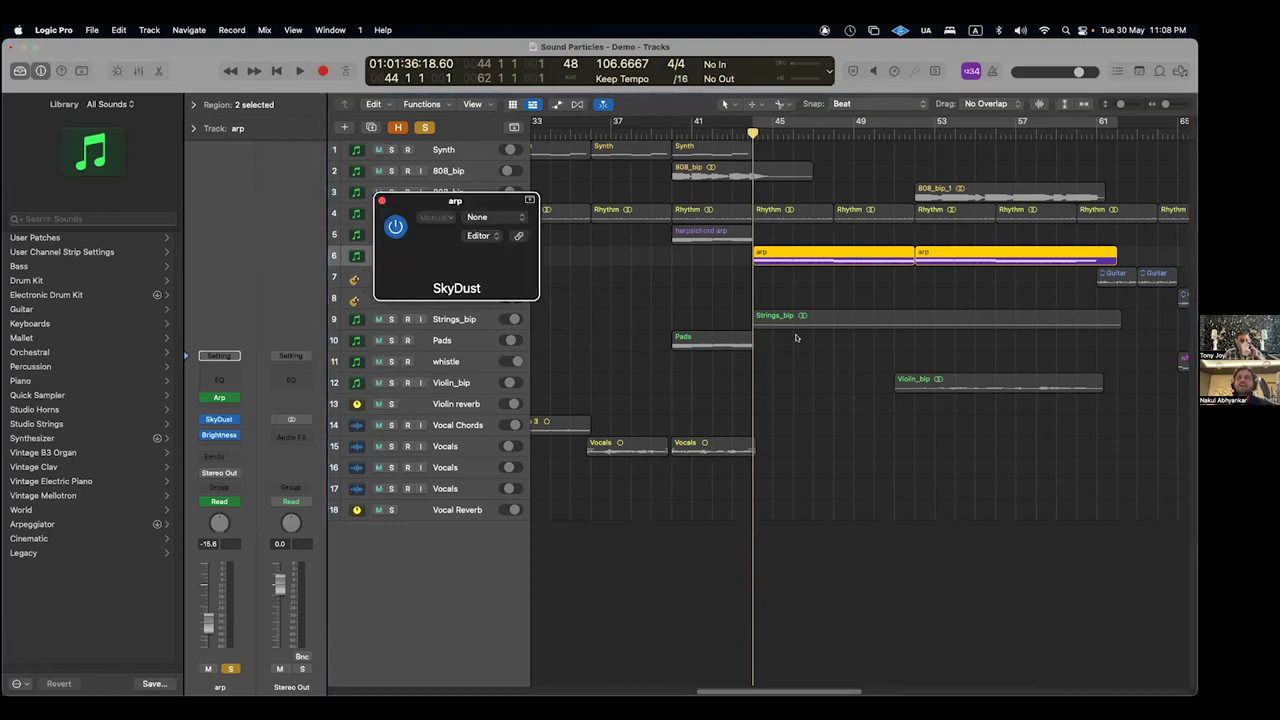
left_click(527, 201)
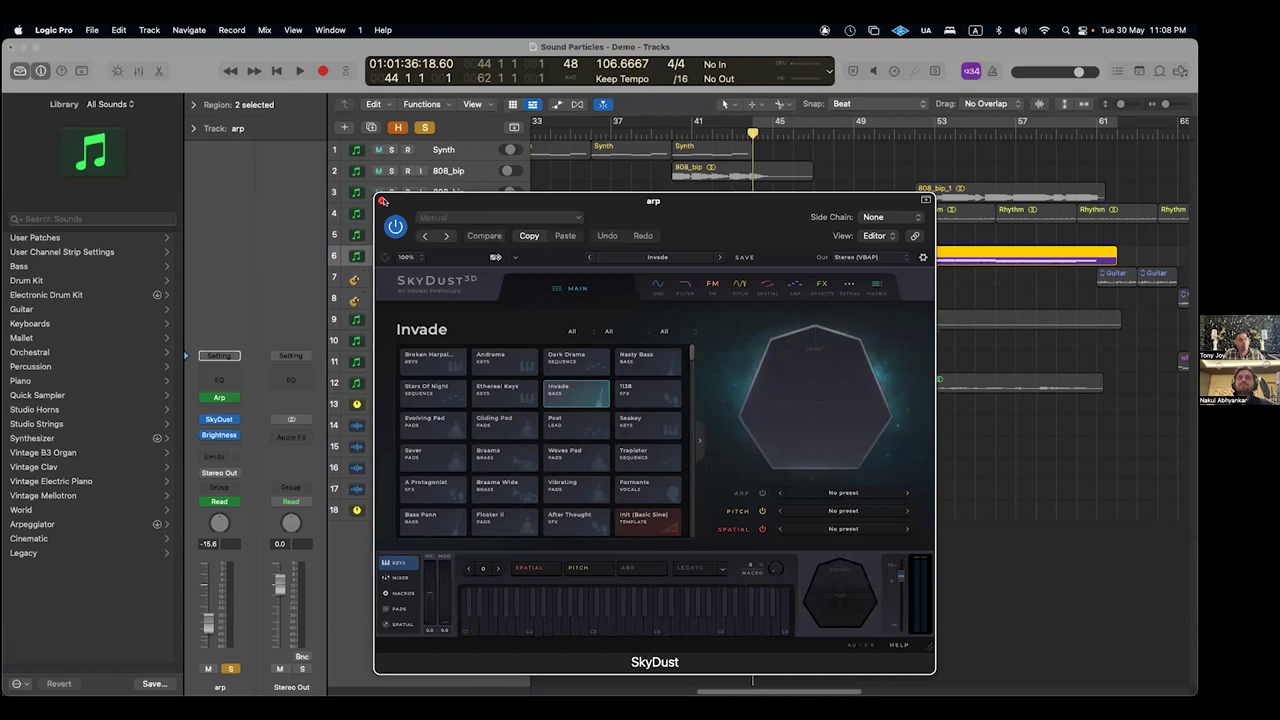
left_click_drag(436, 198, 294, 116)
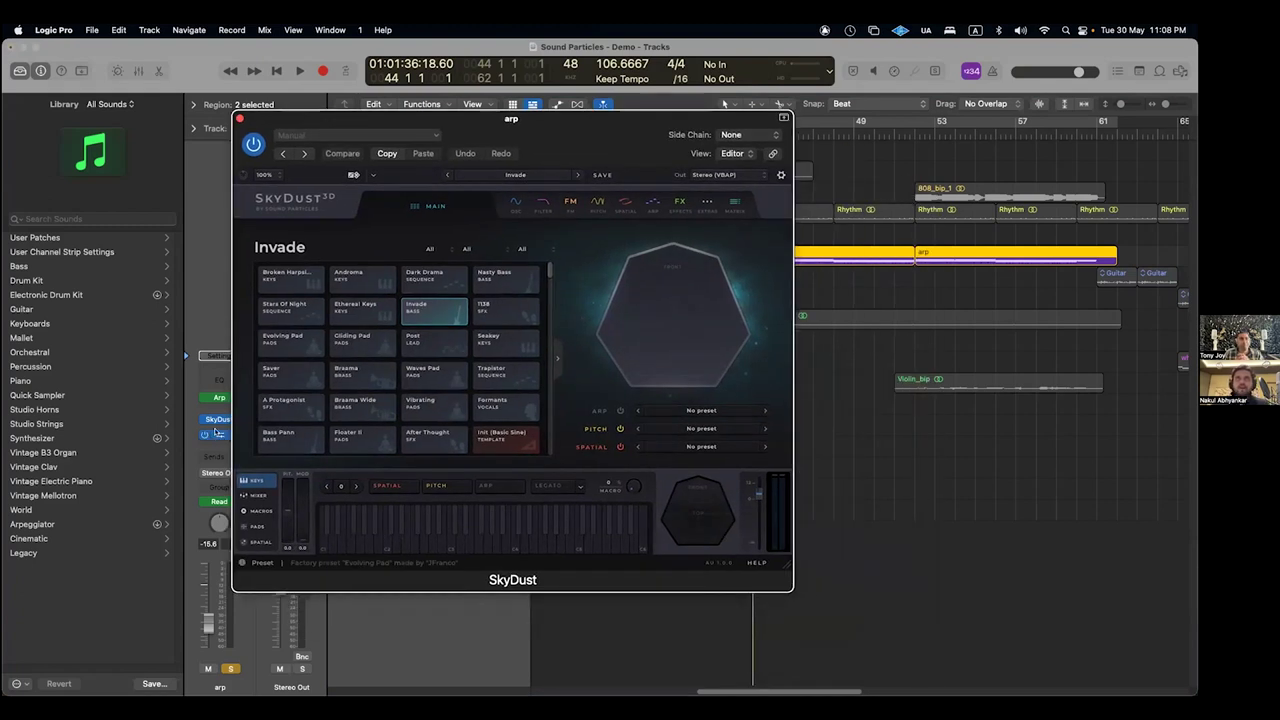
- Open the BrightnessPanner plug-in on the arp track and close the SkyDust window
left_click(217, 432)
left_click_drag(420, 118, 604, 256)
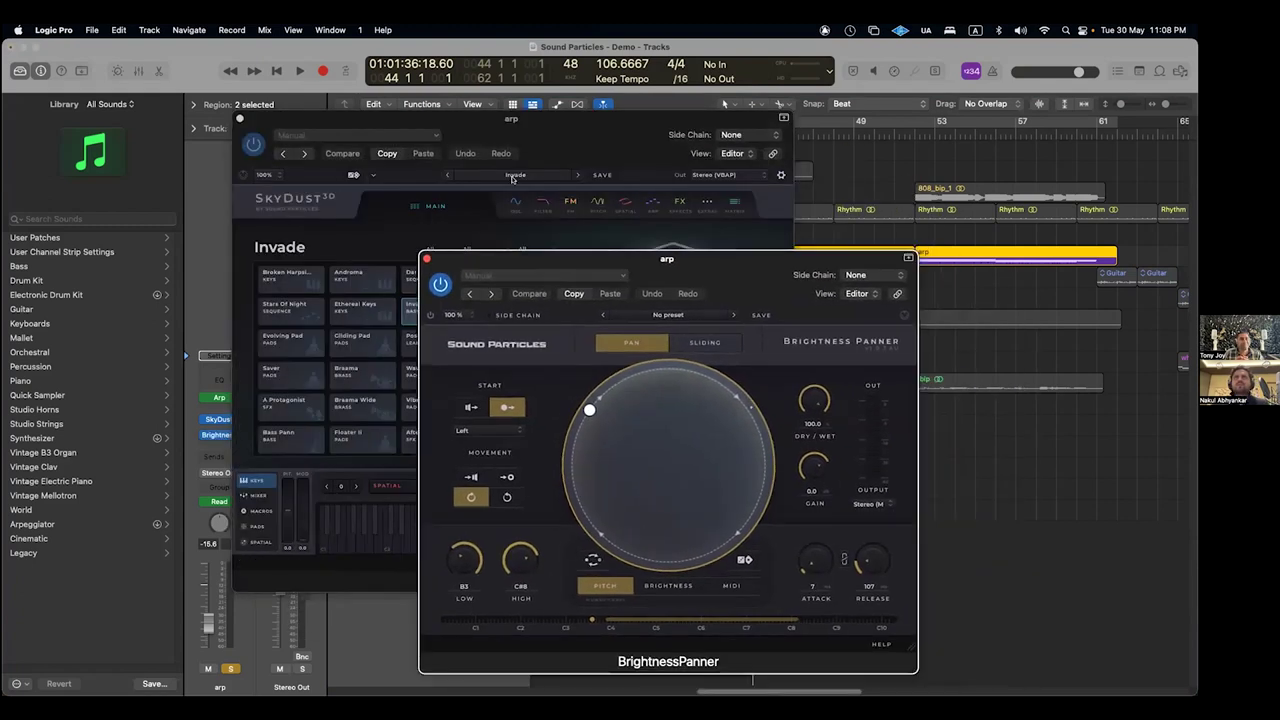
left_click(239, 117)
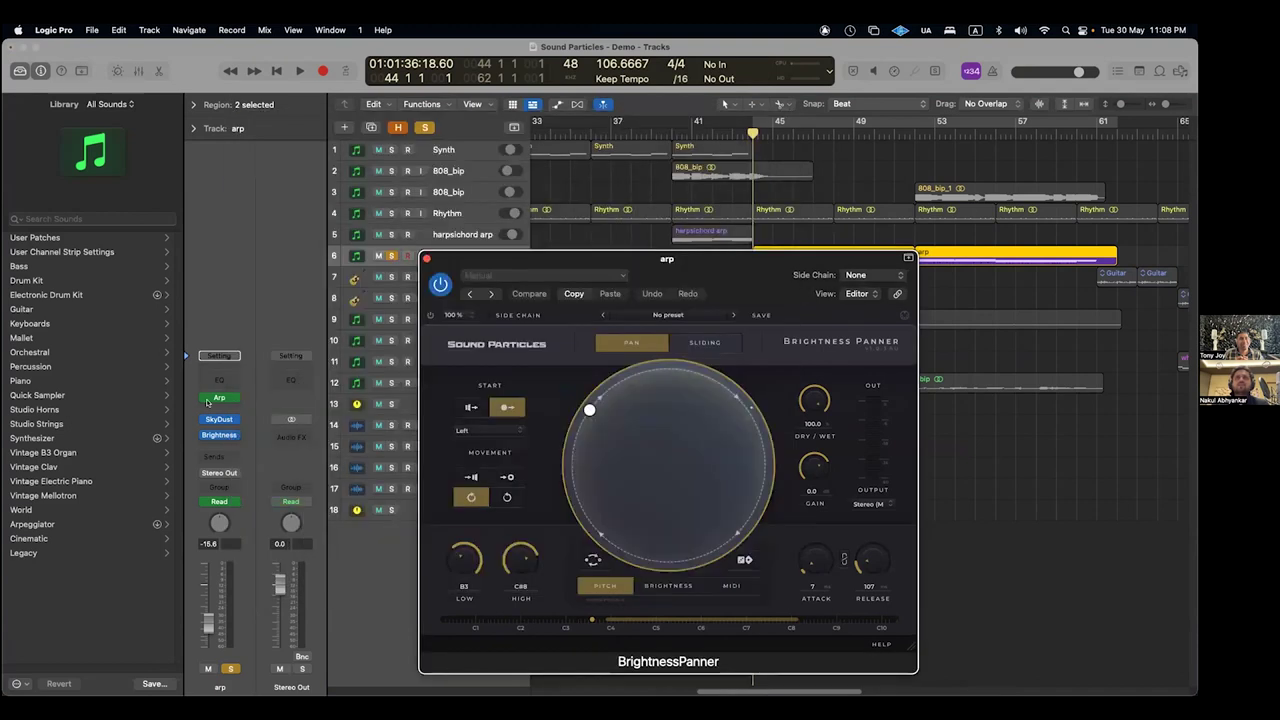
left_click_drag(816, 268, 586, 149)
- Play the soloed arp from bar 44 and display its BrightnessPanner Smooth Bypass automation on the track
key("space")
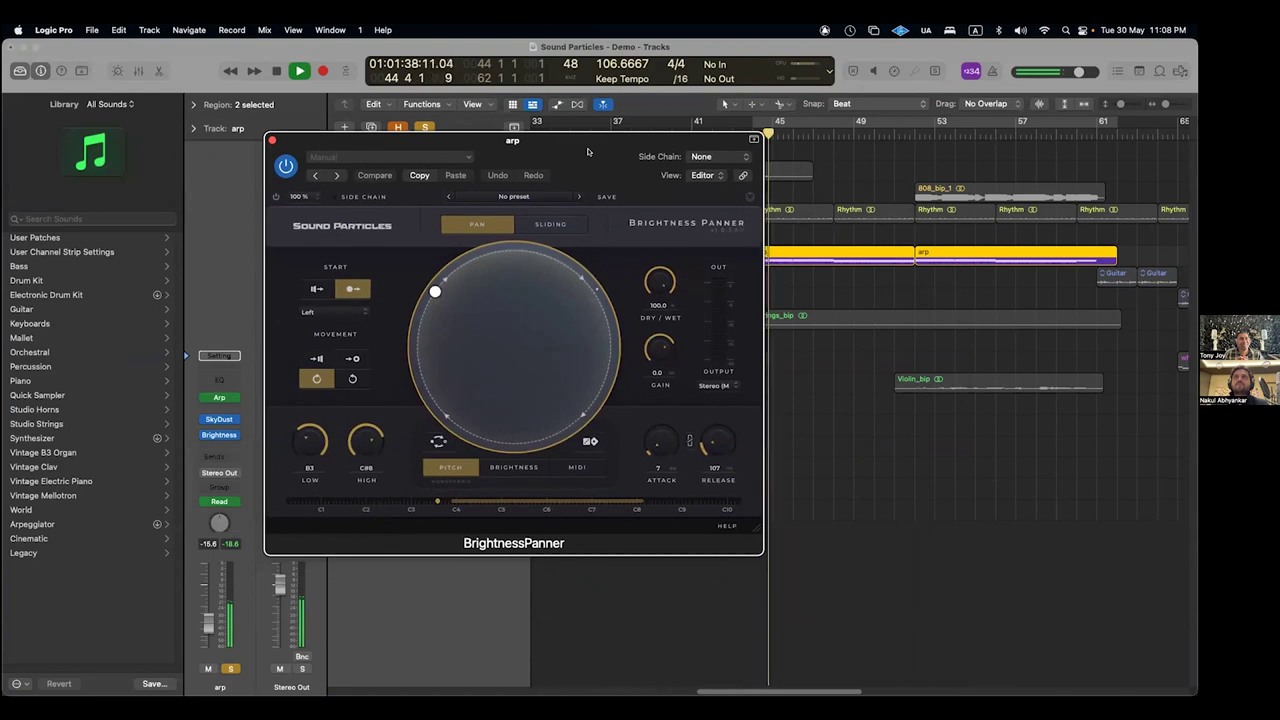
left_click_drag(583, 151, 564, 426)
left_click(438, 316)
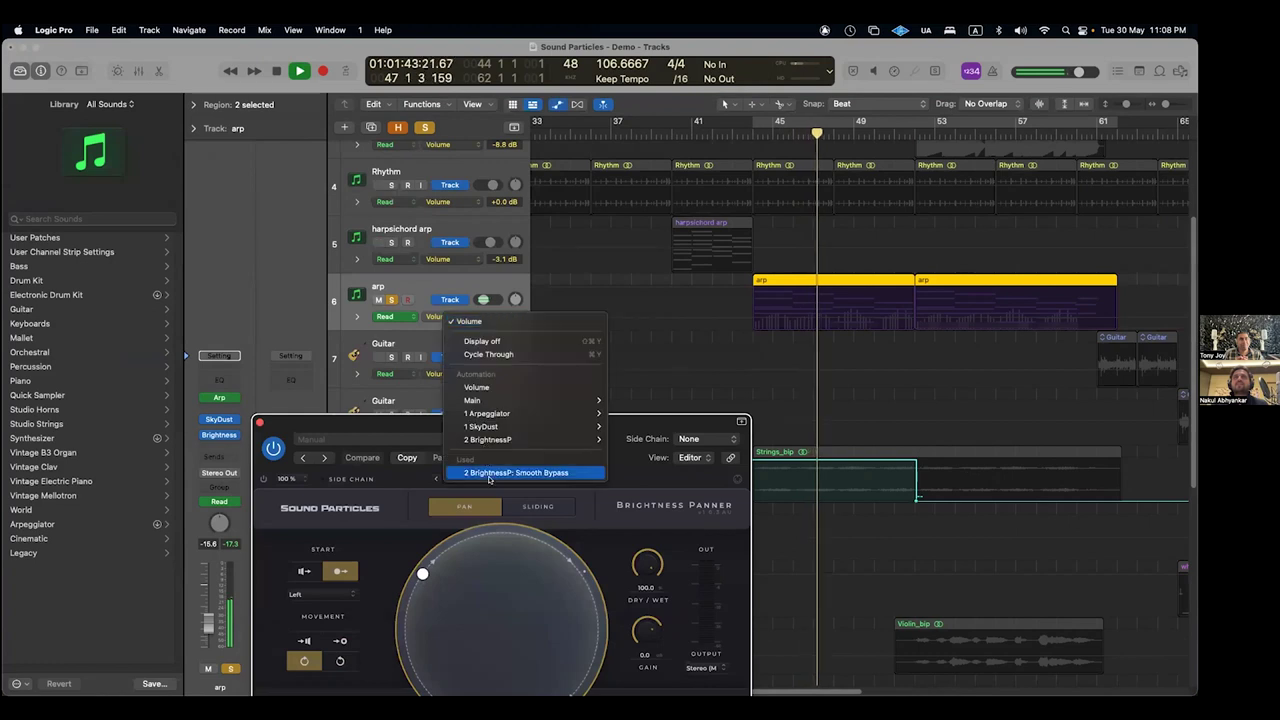
left_click(626, 449)
left_click_drag(590, 421, 411, 536)
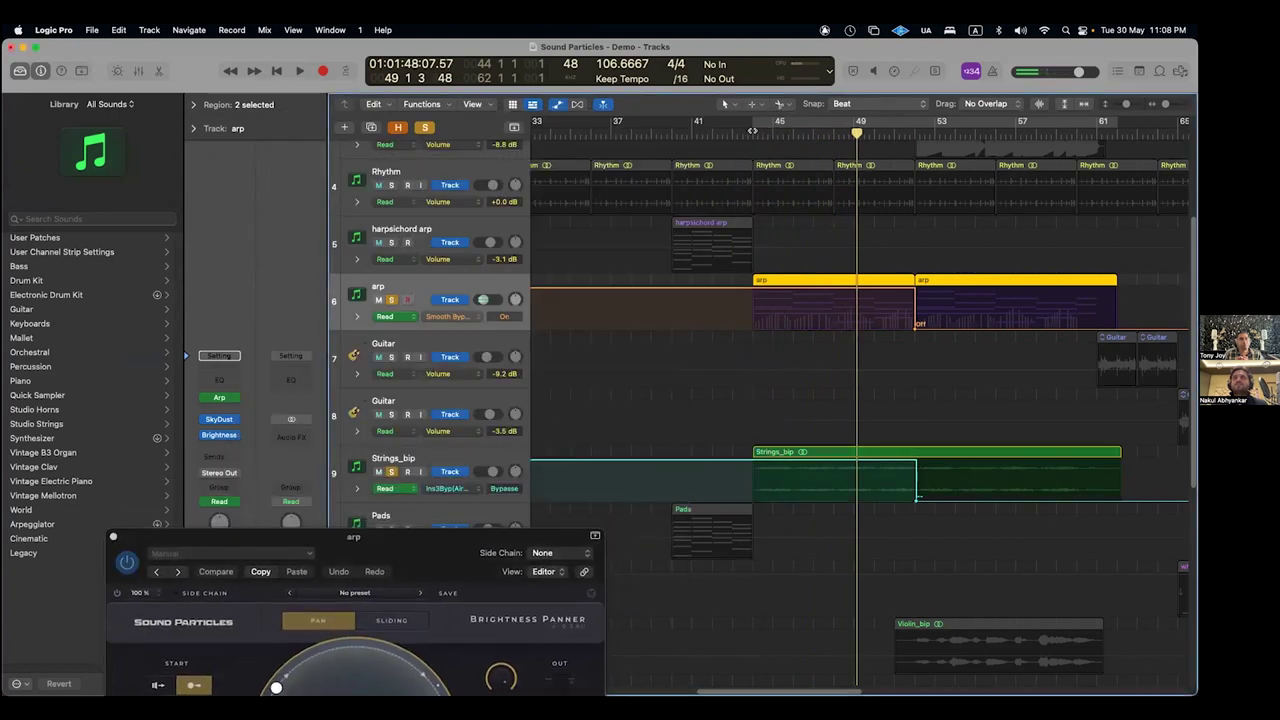
- Return the playhead to bar 44 and bypass the Density and AirMusic plug-ins on the soloed Strings_bip track
left_click(742, 138)
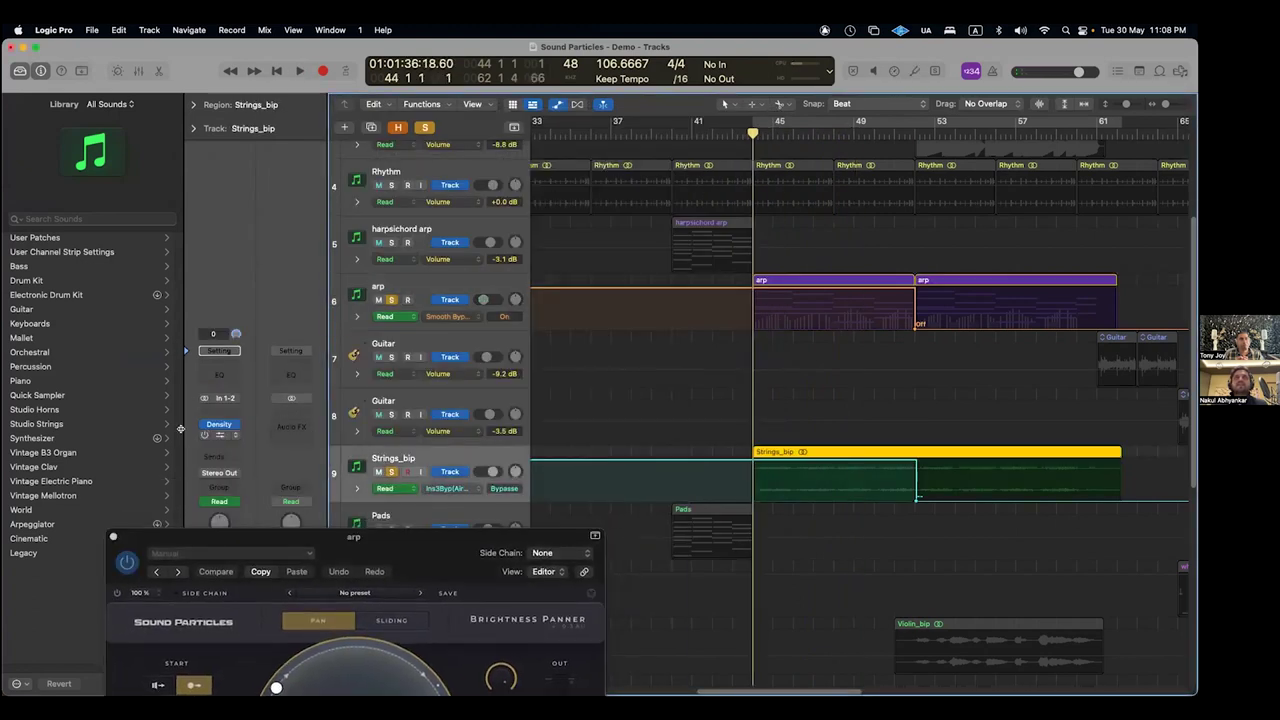
key("Down")
key("Down")
key("Down")
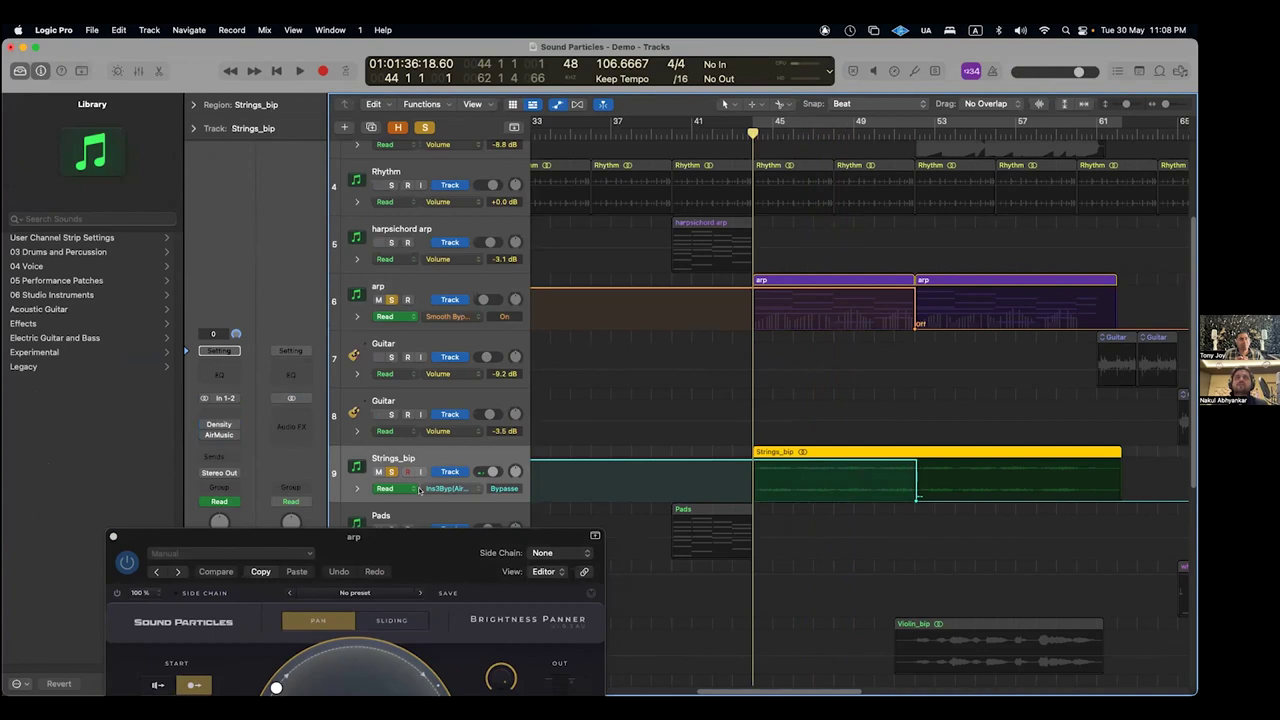
- Listen to the soloed arp and Strings_bip tracks together from bar 44 to bar 51
key("space")
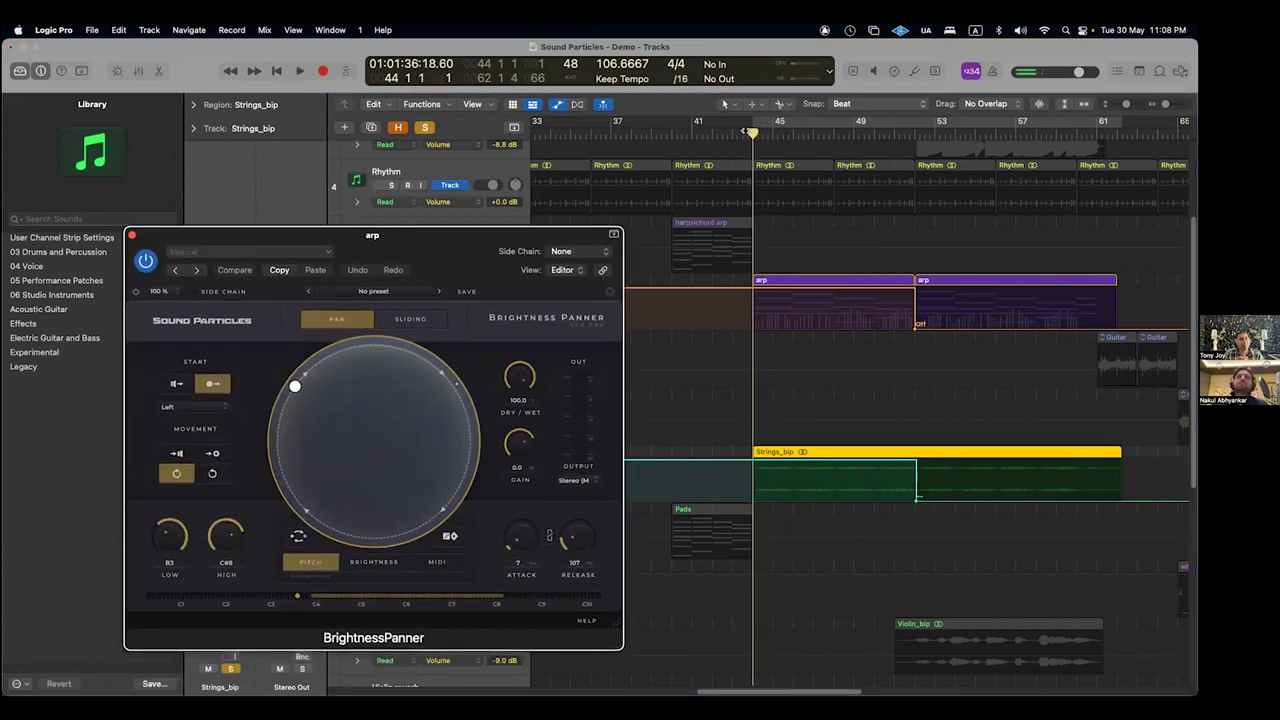
left_click(604, 160)
key("space")
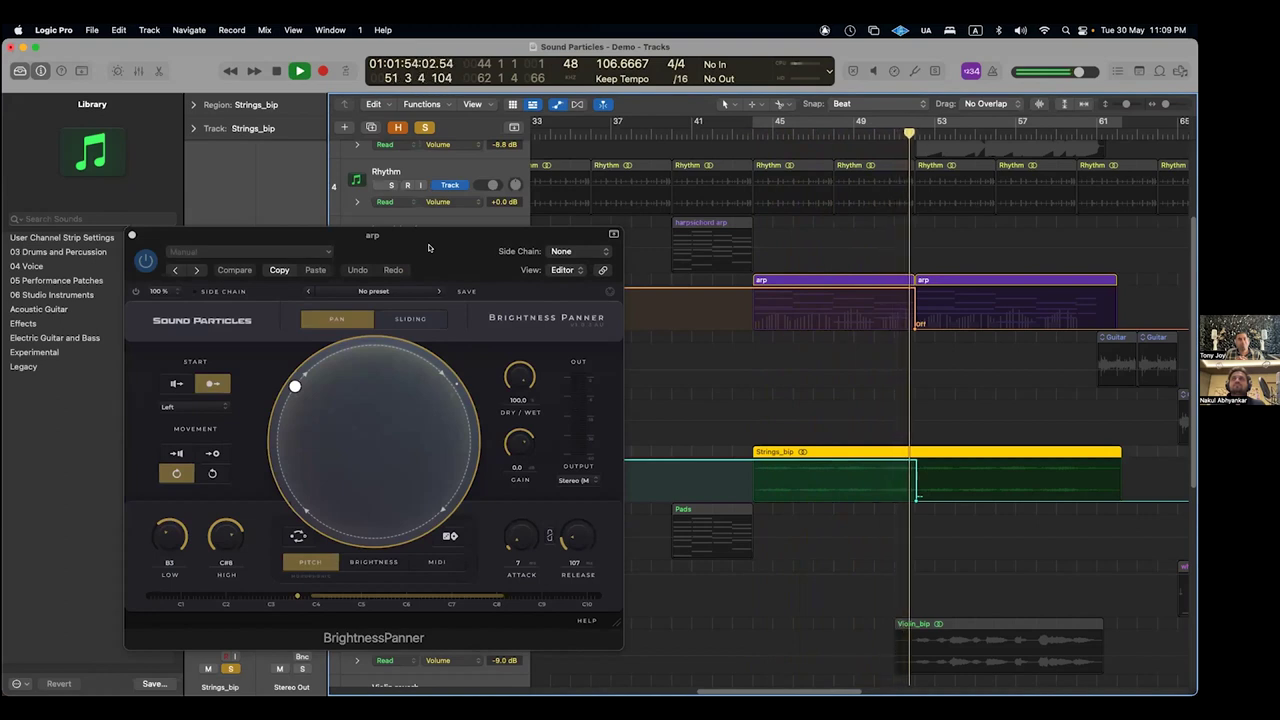
key("space")
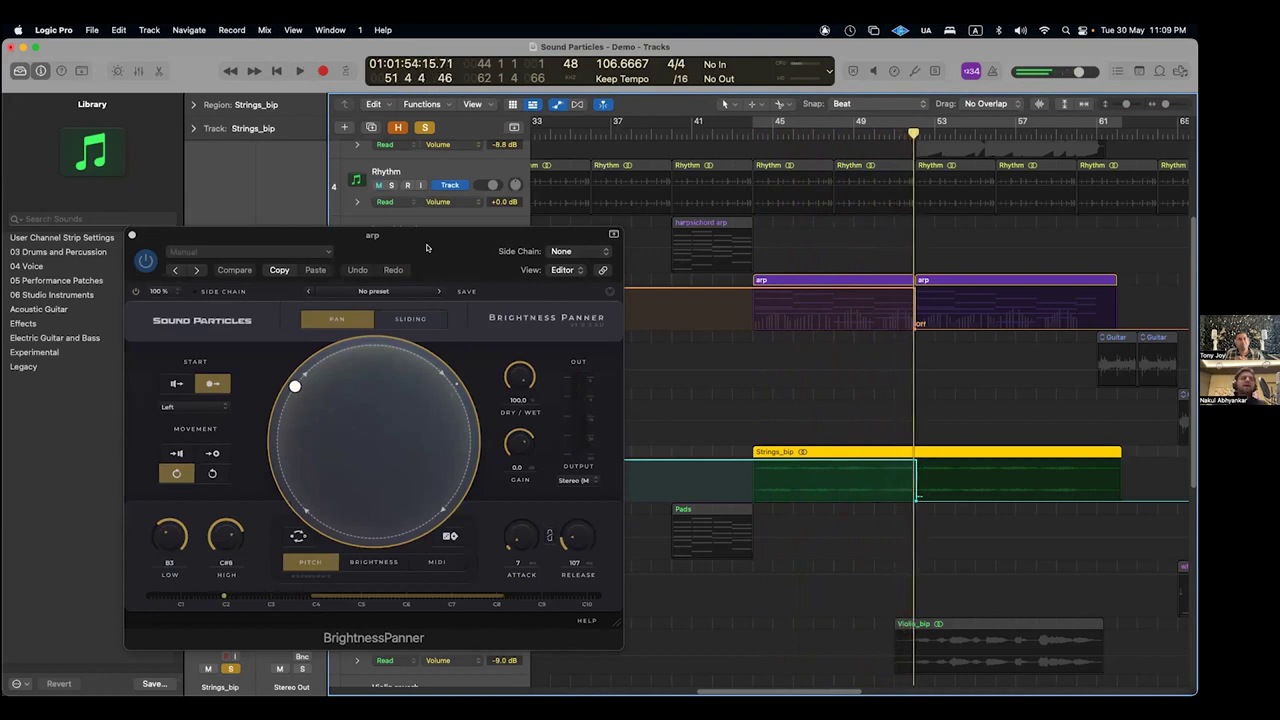
- Close the BrightnessPanner window and leave only Strings_bip soloed, with the playhead at bar 44
left_click_drag(429, 248, 604, 225)
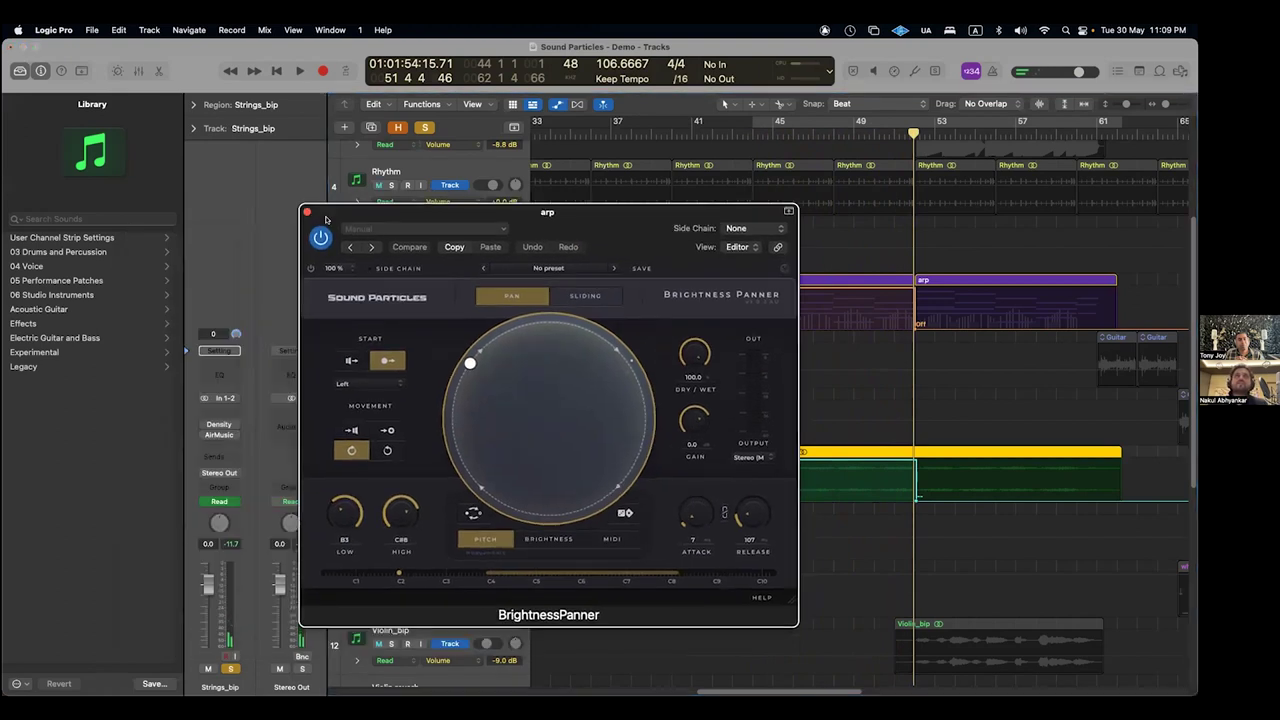
left_click(306, 211)
left_click(388, 470)
left_click(390, 471)
left_click(750, 131)
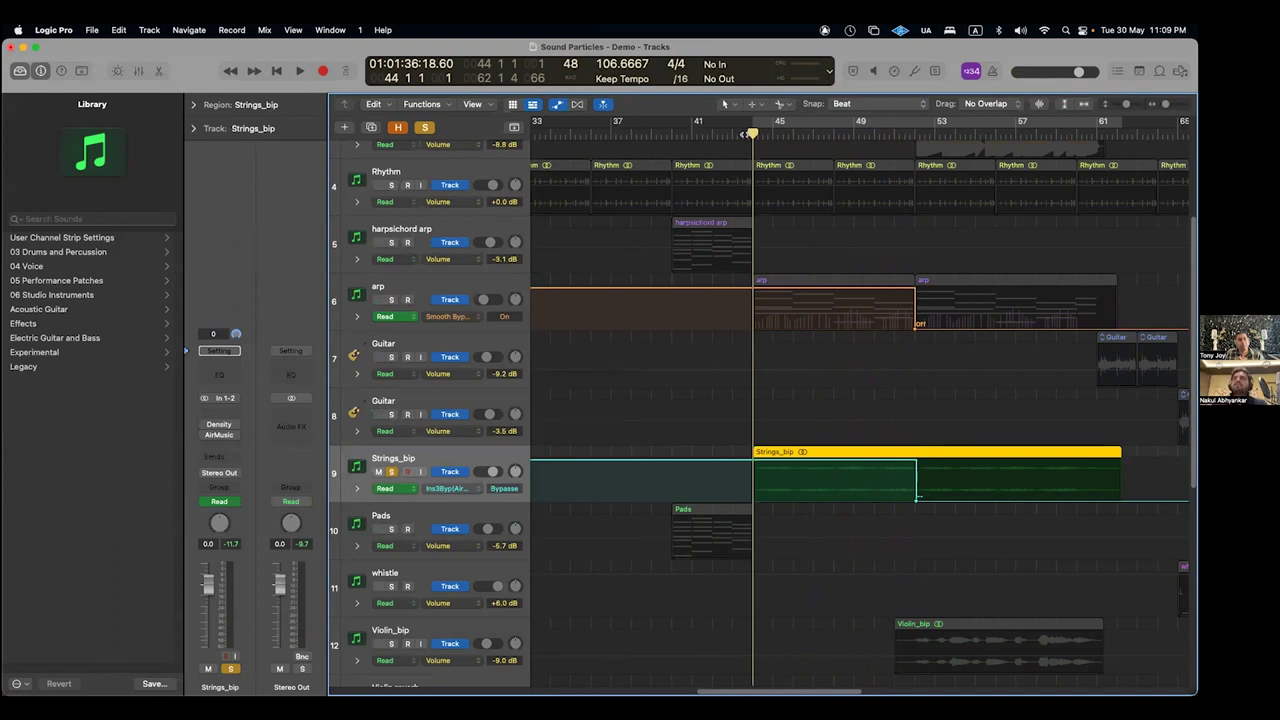
- Listen to the strings without effects from bar 44, and return the playhead to bar 44
key("space")
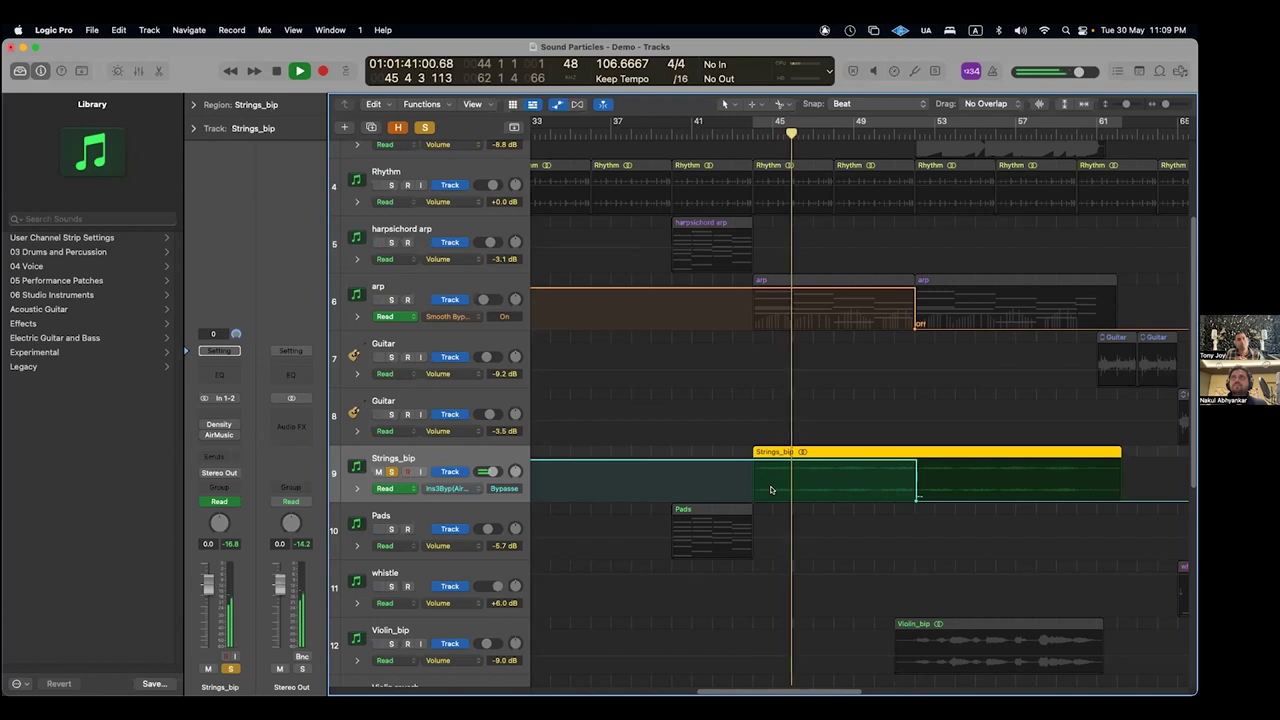
key("space")
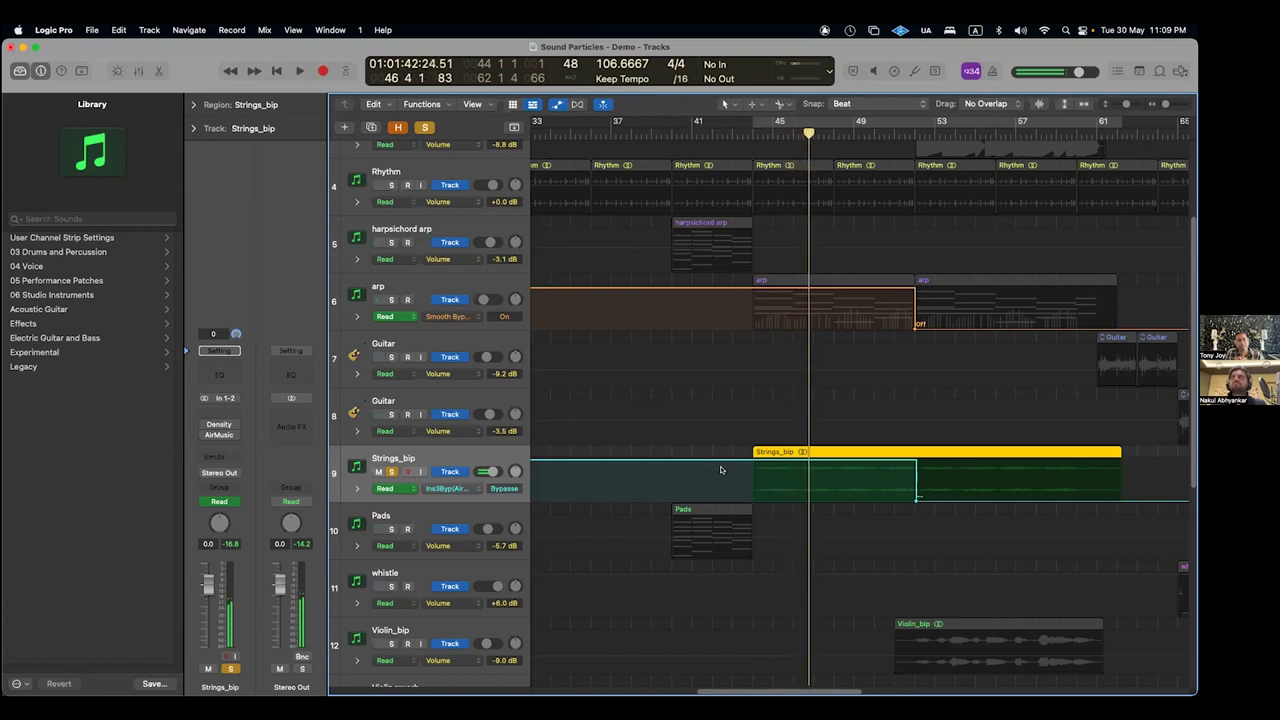
key("comma")
key("comma")
key("comma")
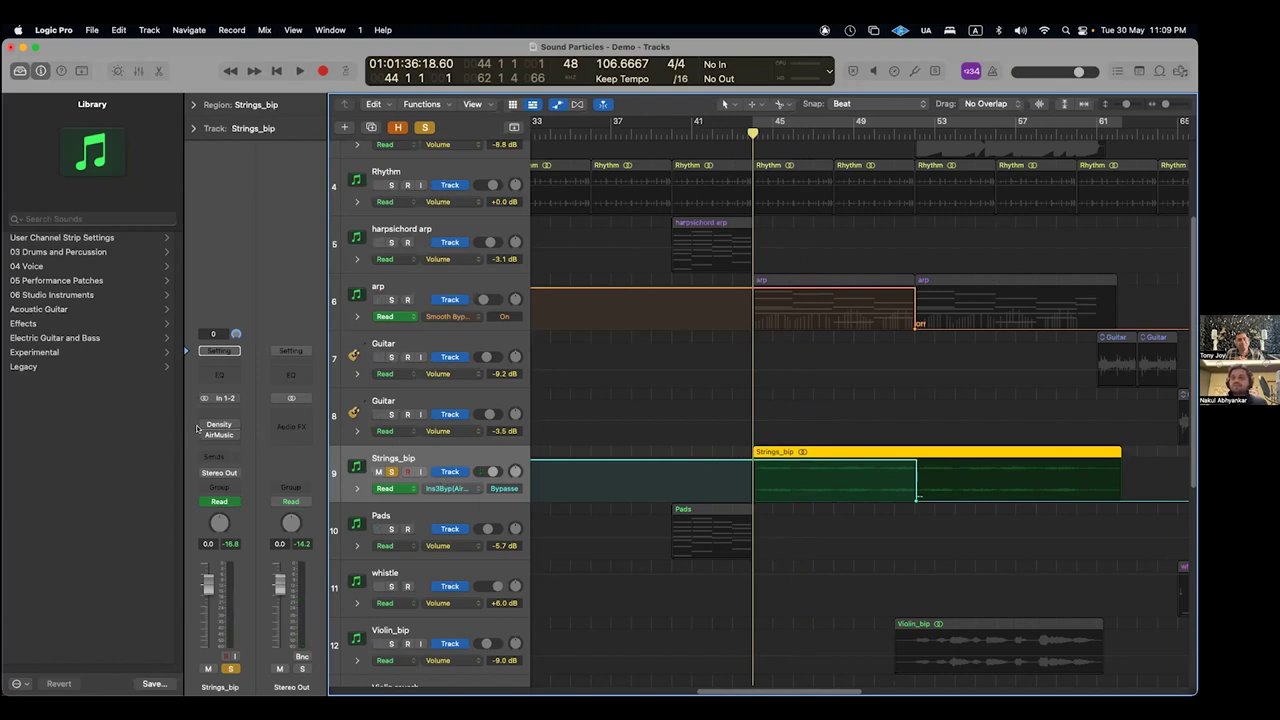
- Open and enable the Density plug-in on Strings_bip, and play the strings through it from bar 44
mouse_move(201, 426)
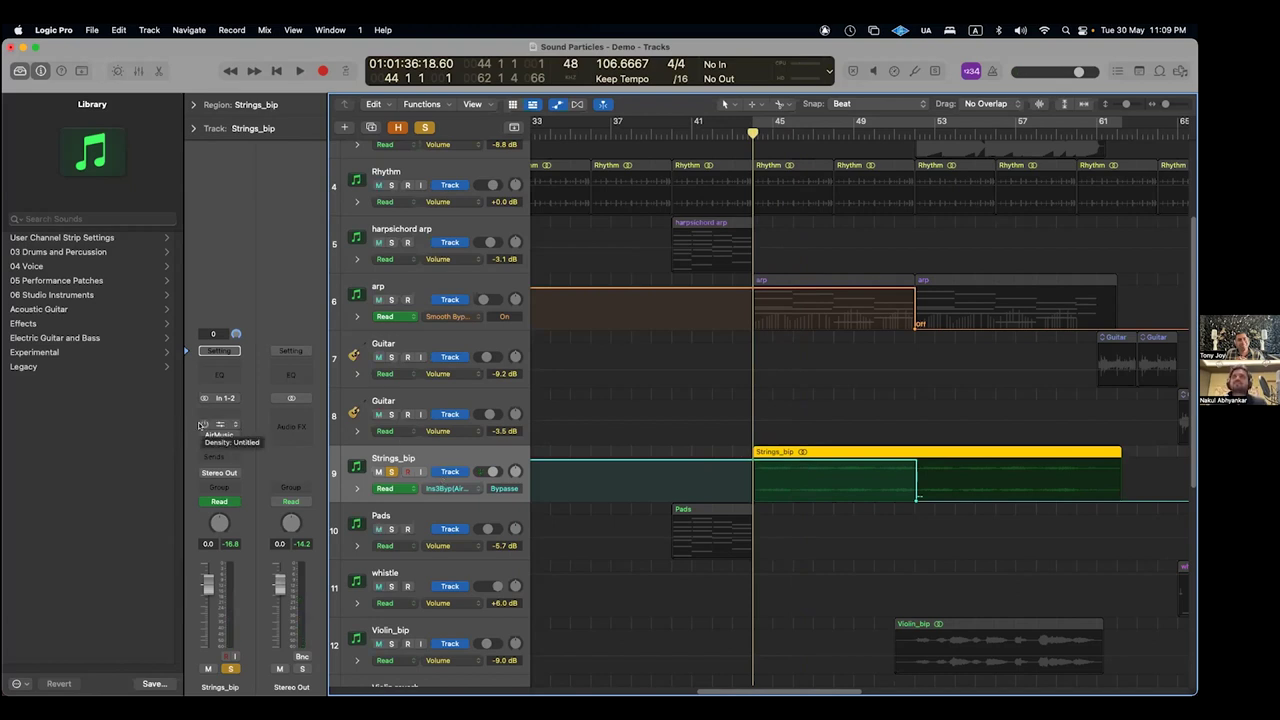
left_click(218, 424)
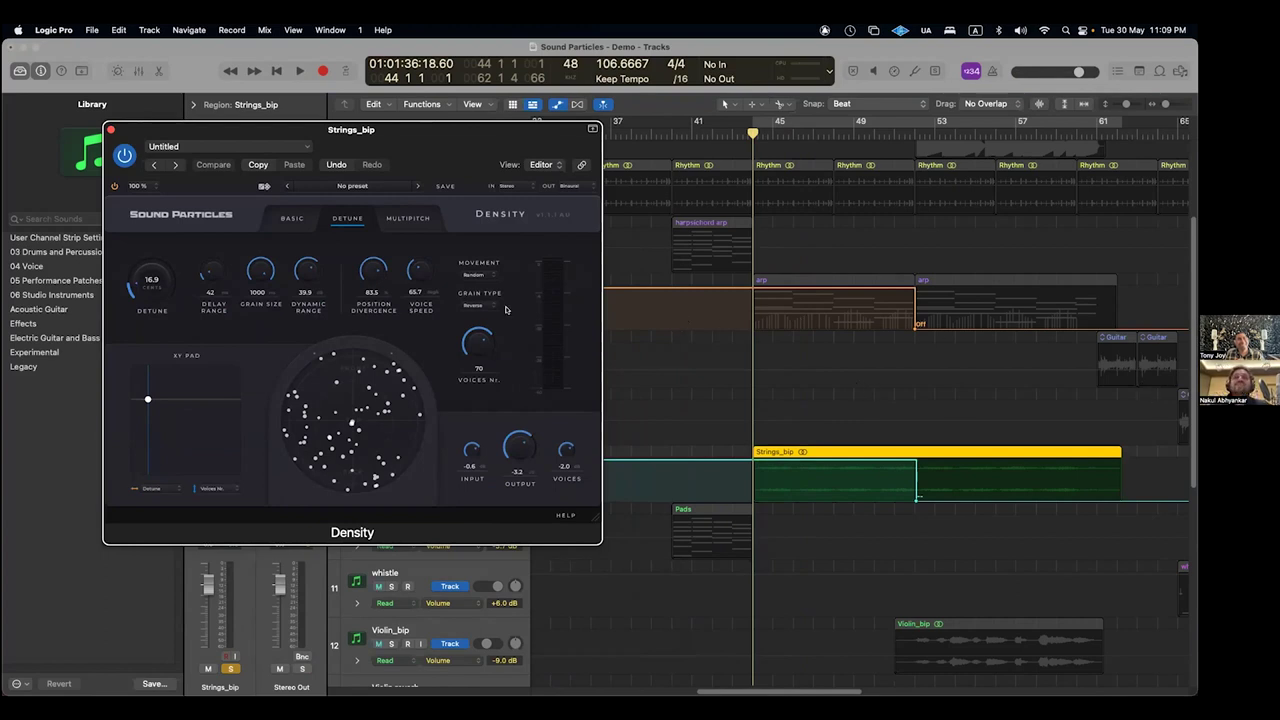
key("space")
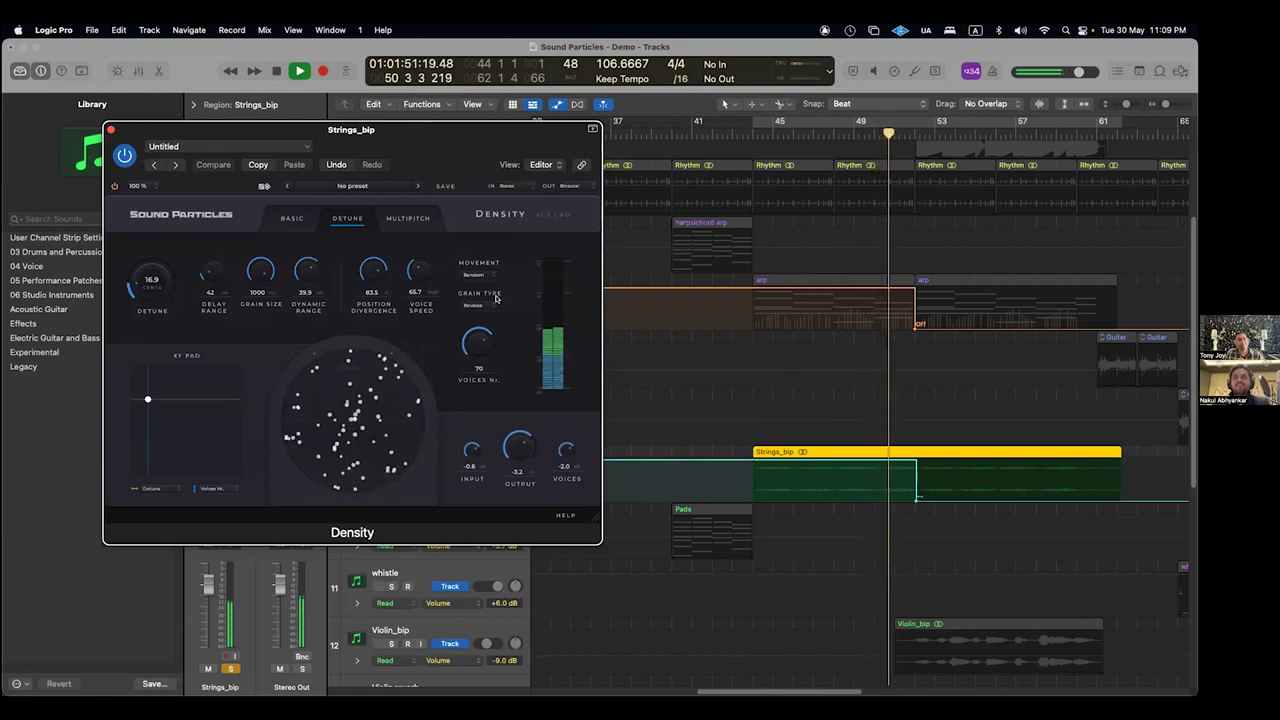
key("space")
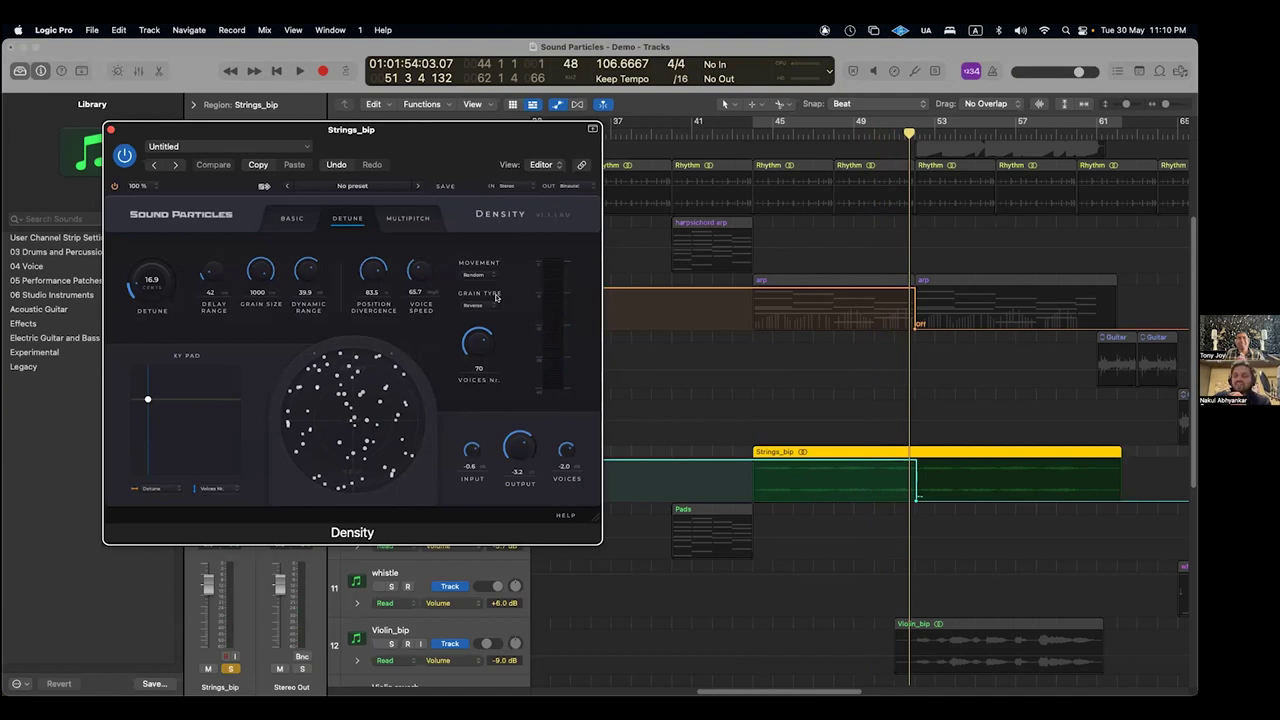
key("ctrl+Home")
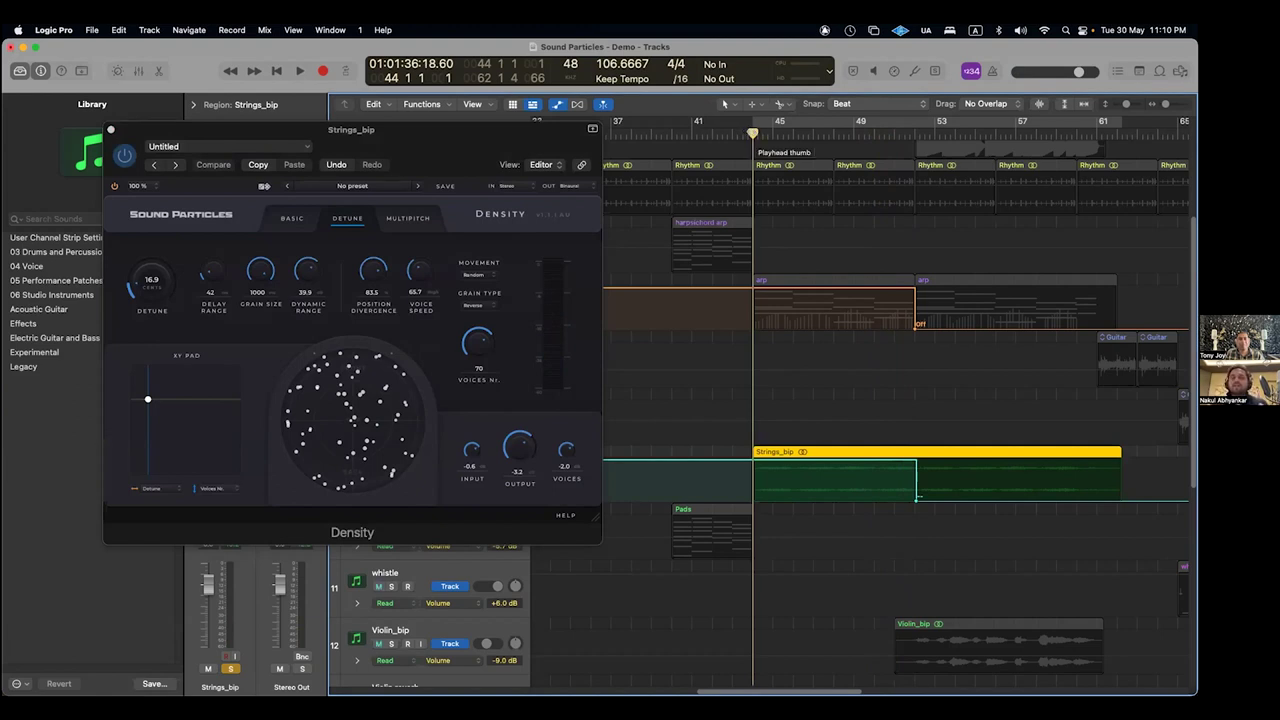
key("space")
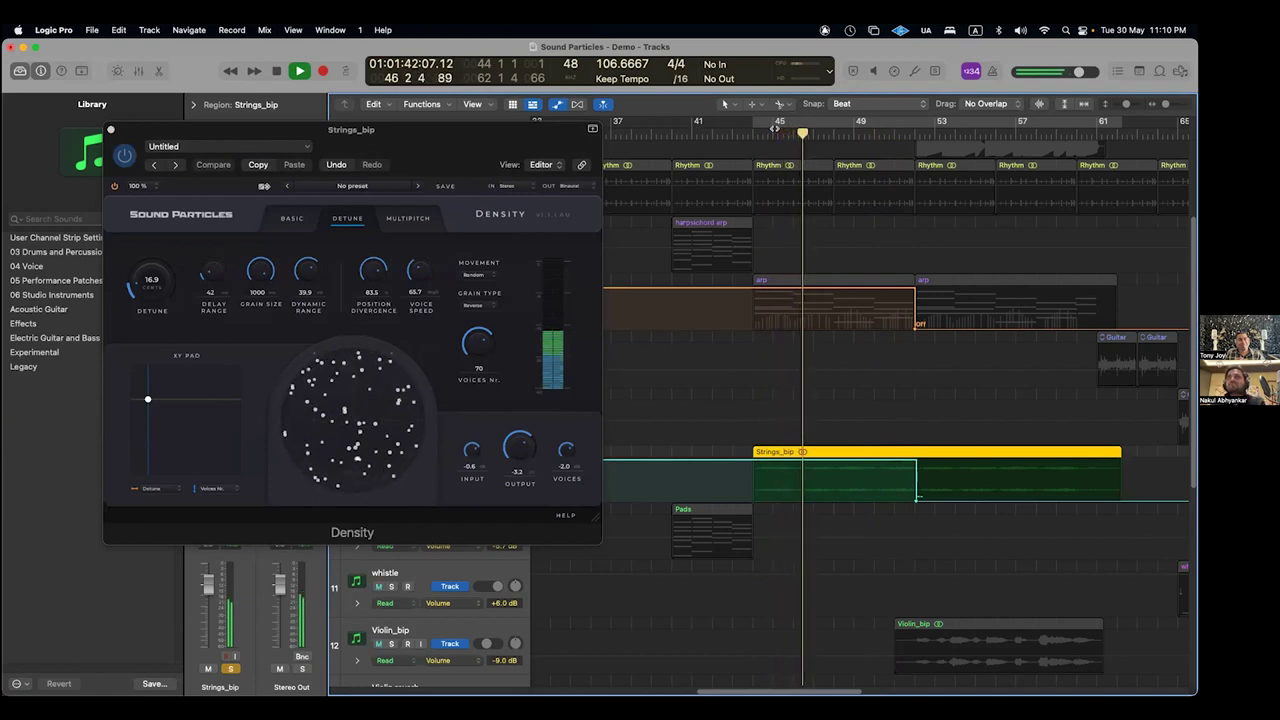
- Replay the strings through Density from bar 44, move the Density window slightly, and return the playhead to bar 44
key("shift+space")
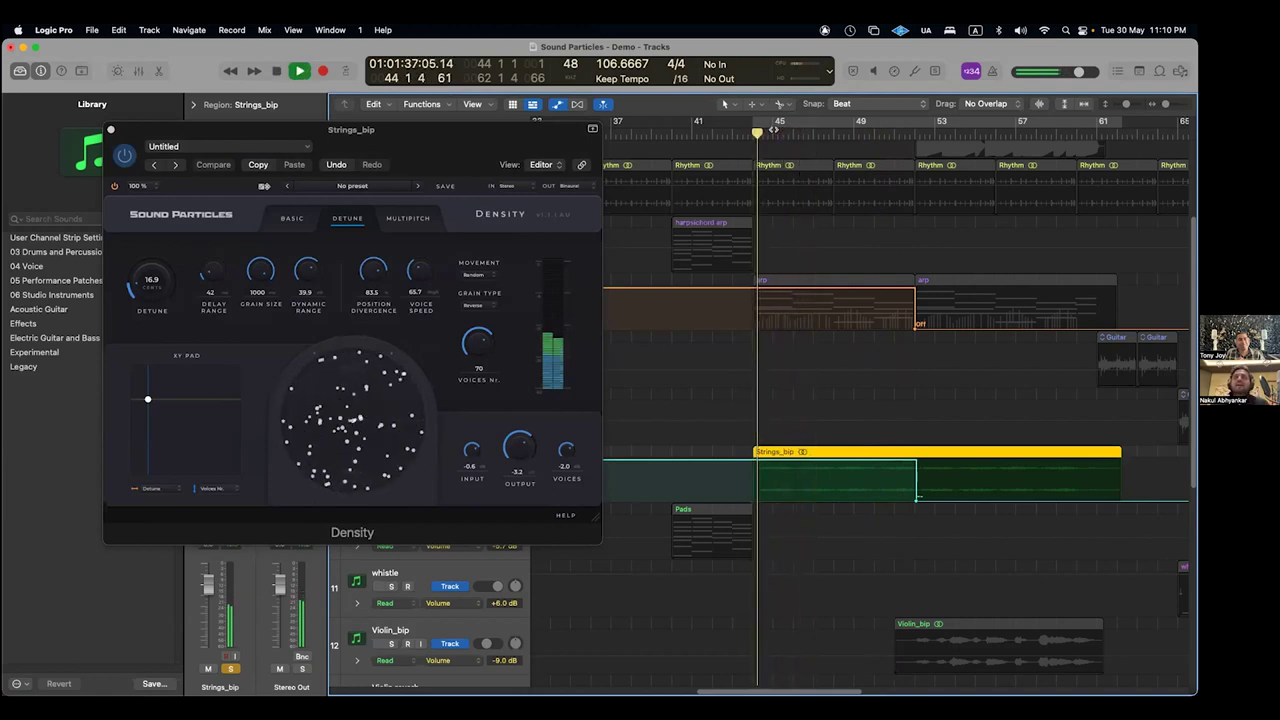
key("space")
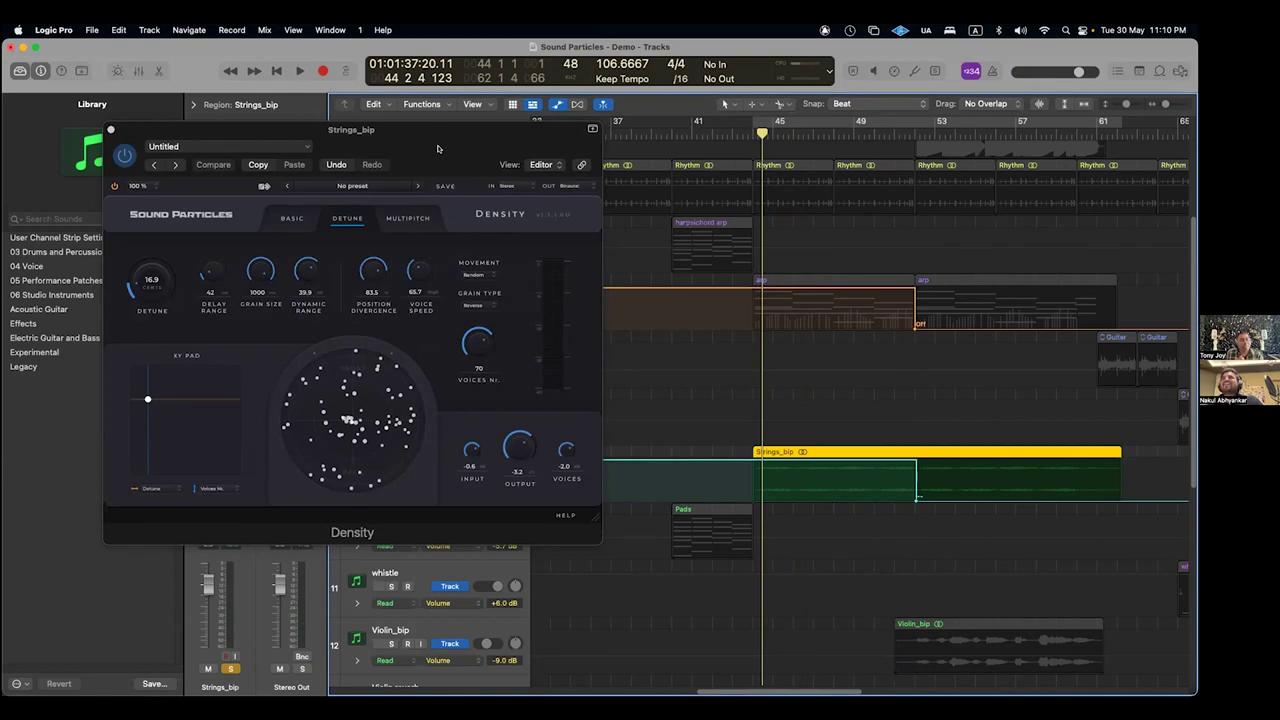
left_click_drag(463, 156, 504, 167)
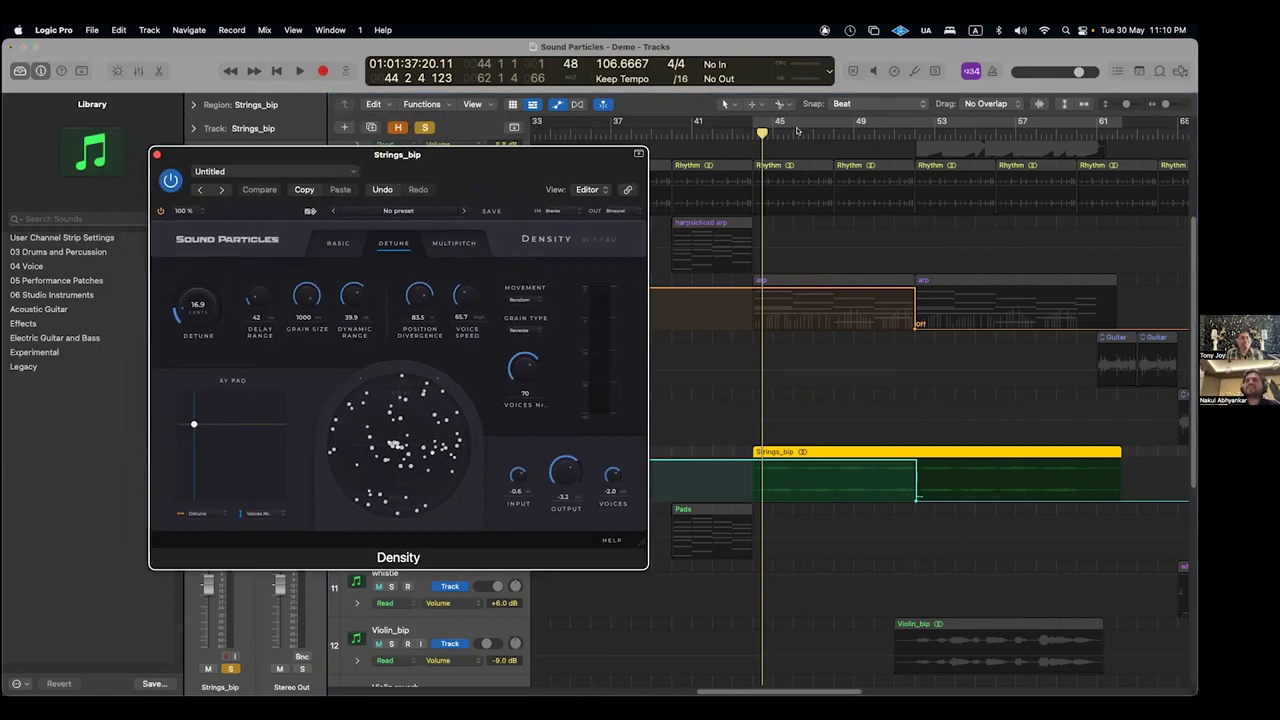
left_click(752, 130)
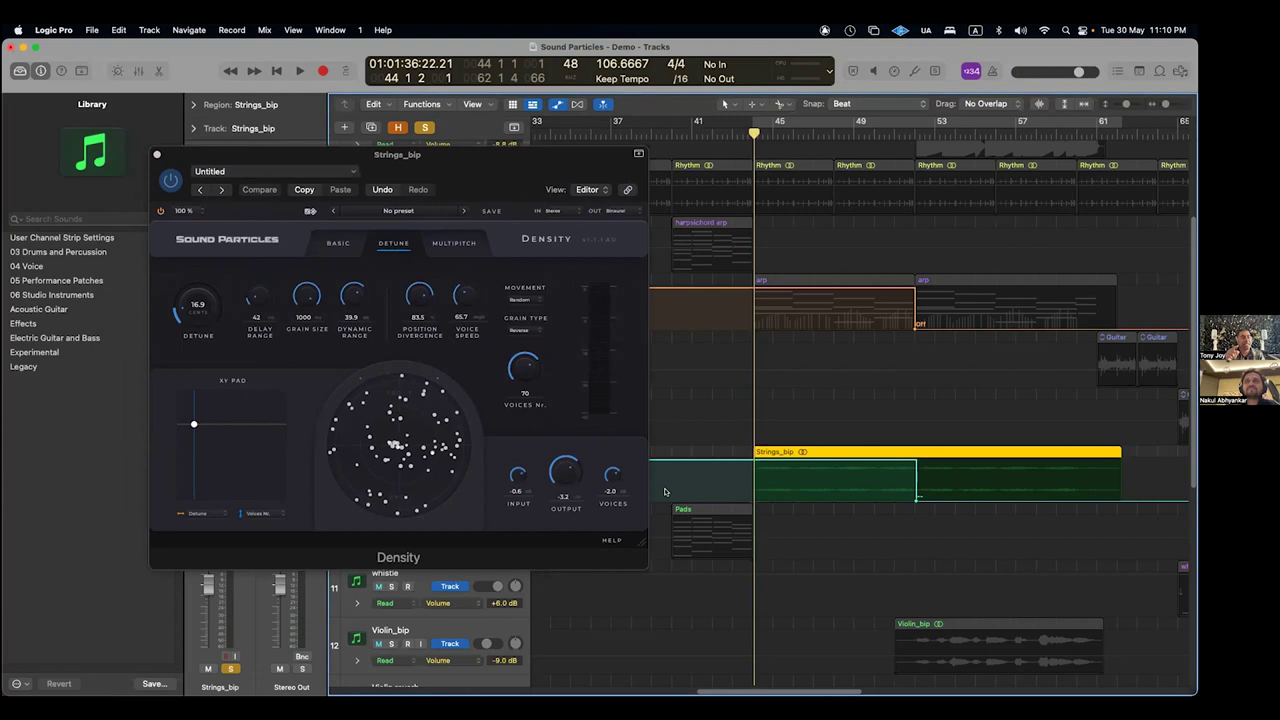
- Set Density's Grain Type to Regular and play the strings from bar 44
left_click(528, 332)
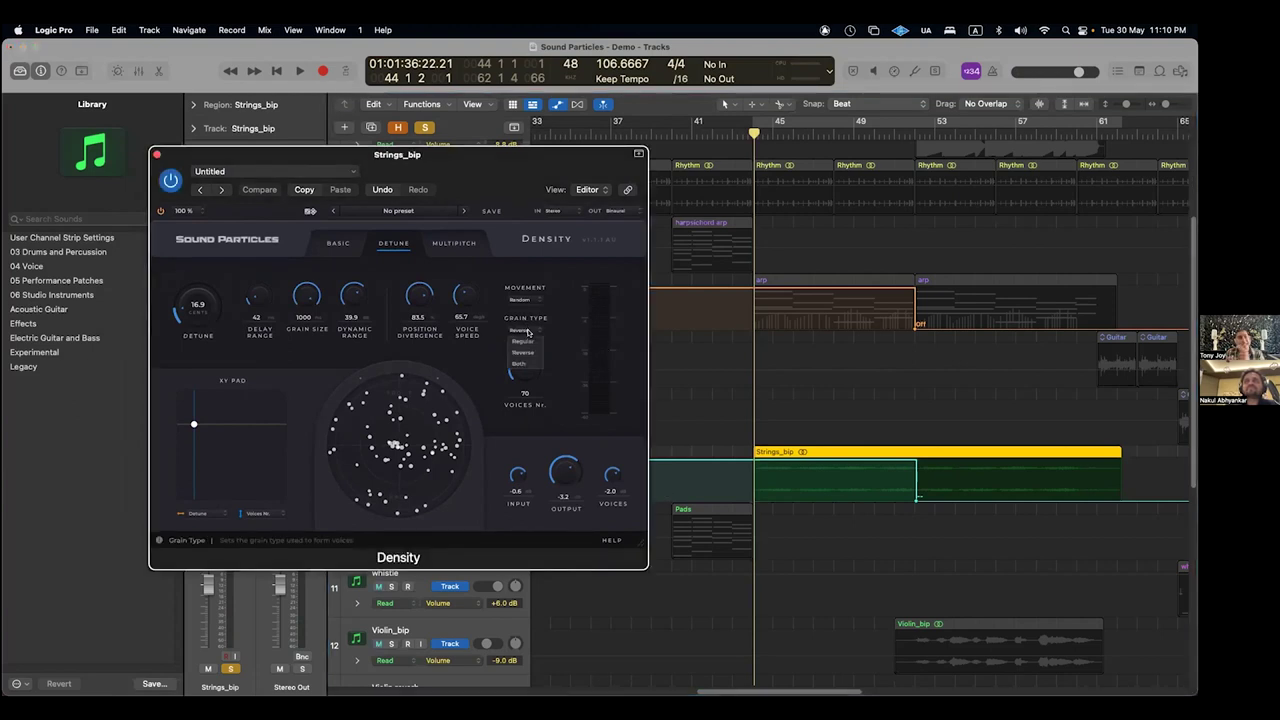
left_click(561, 316)
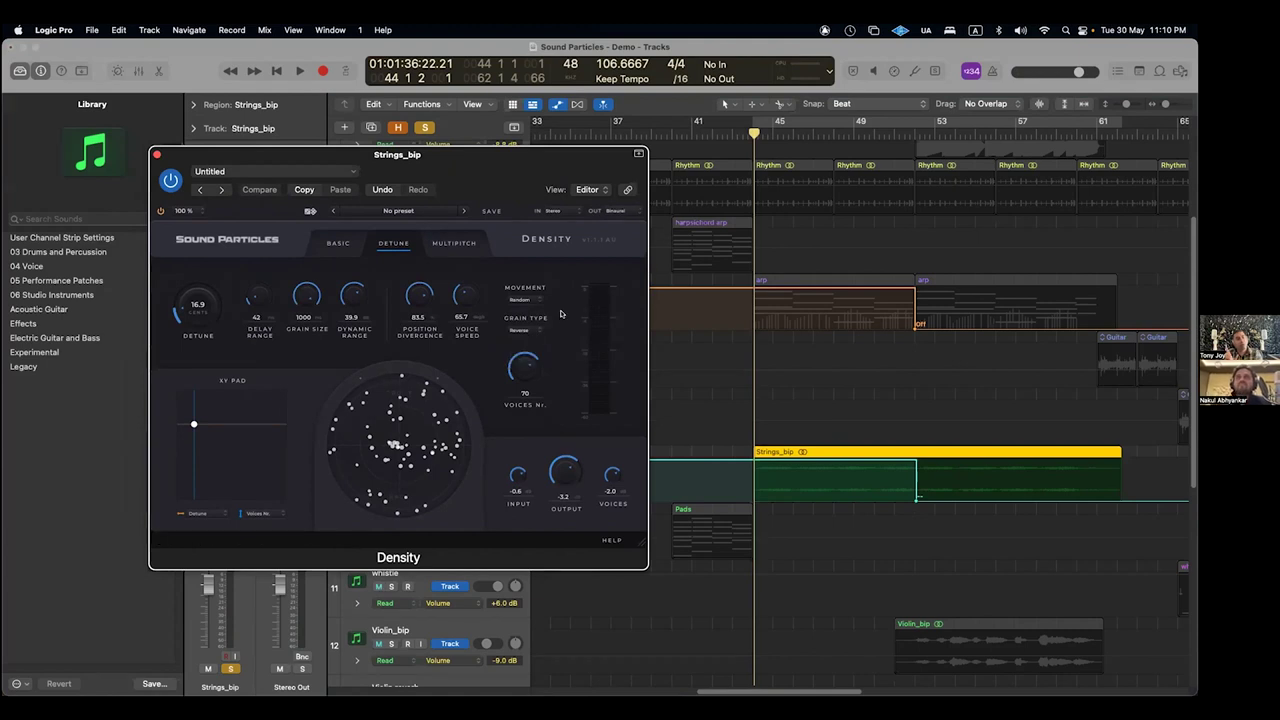
left_click(546, 326)
left_click(565, 314)
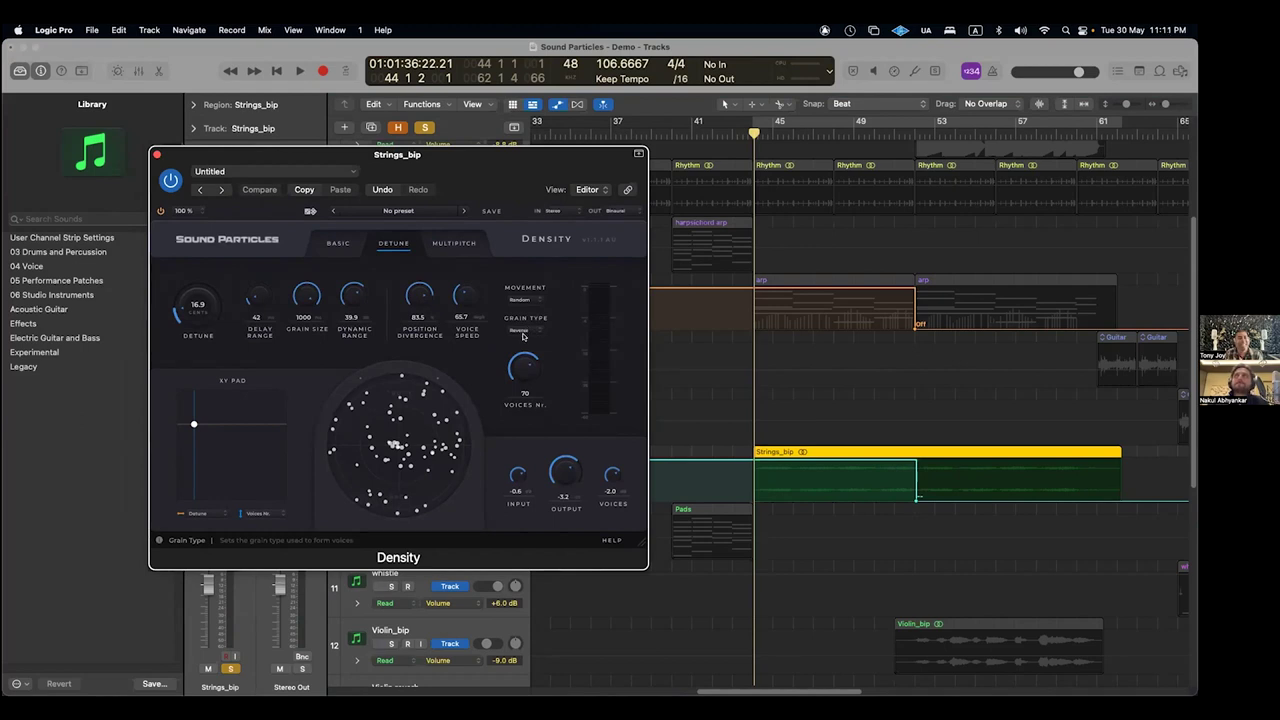
left_click(521, 334)
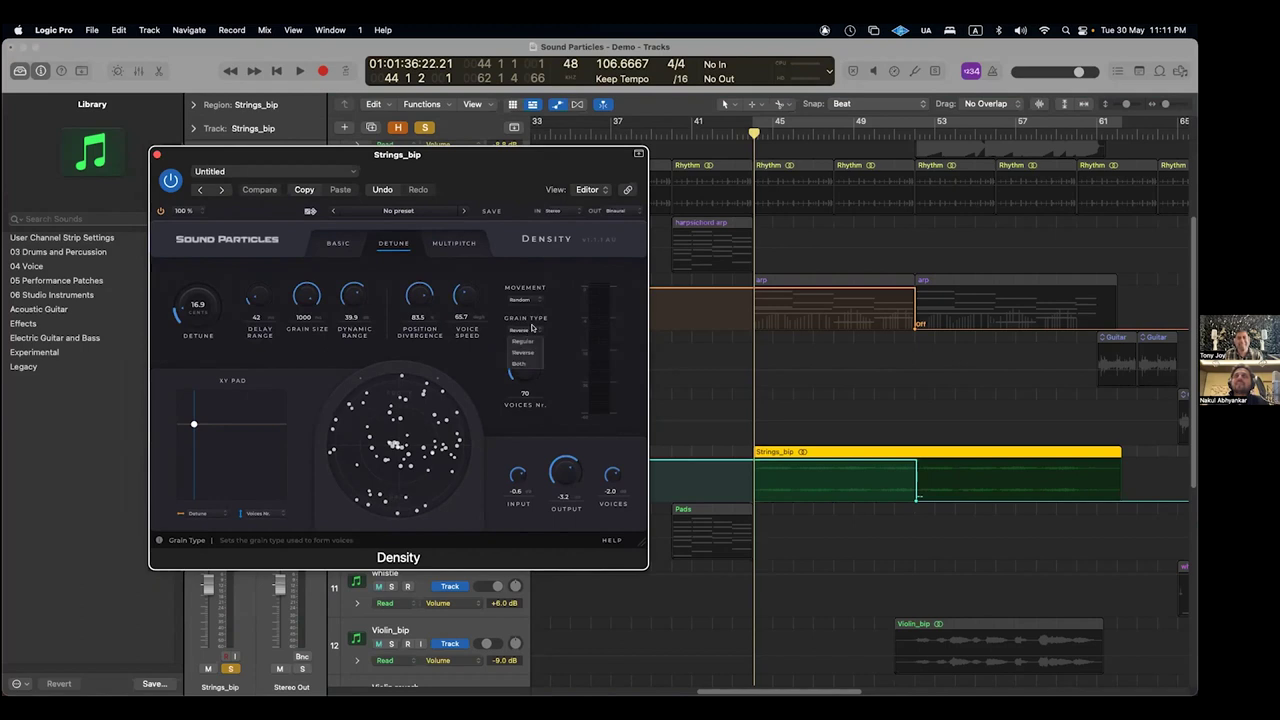
left_click(537, 341)
key("space")
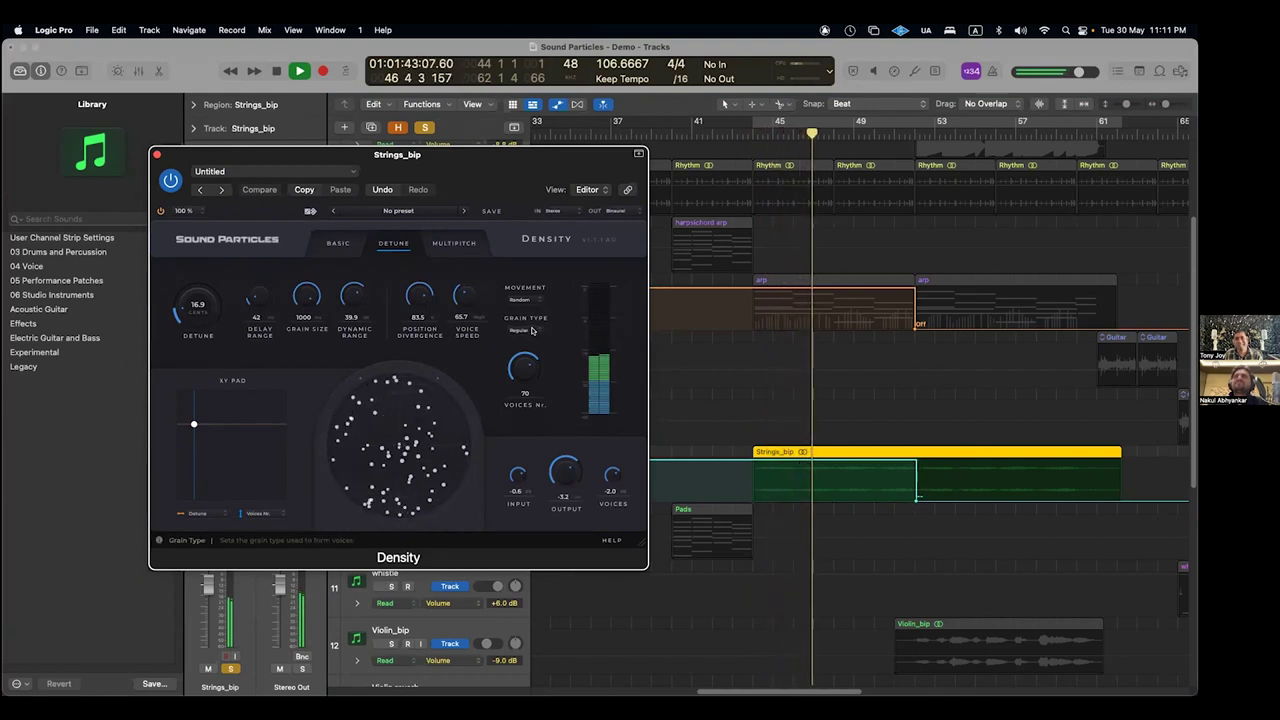
- Play the strings from bar 44 with the Reverse grain type in Density, and return the playhead to bar 44
key("space")
key("space")
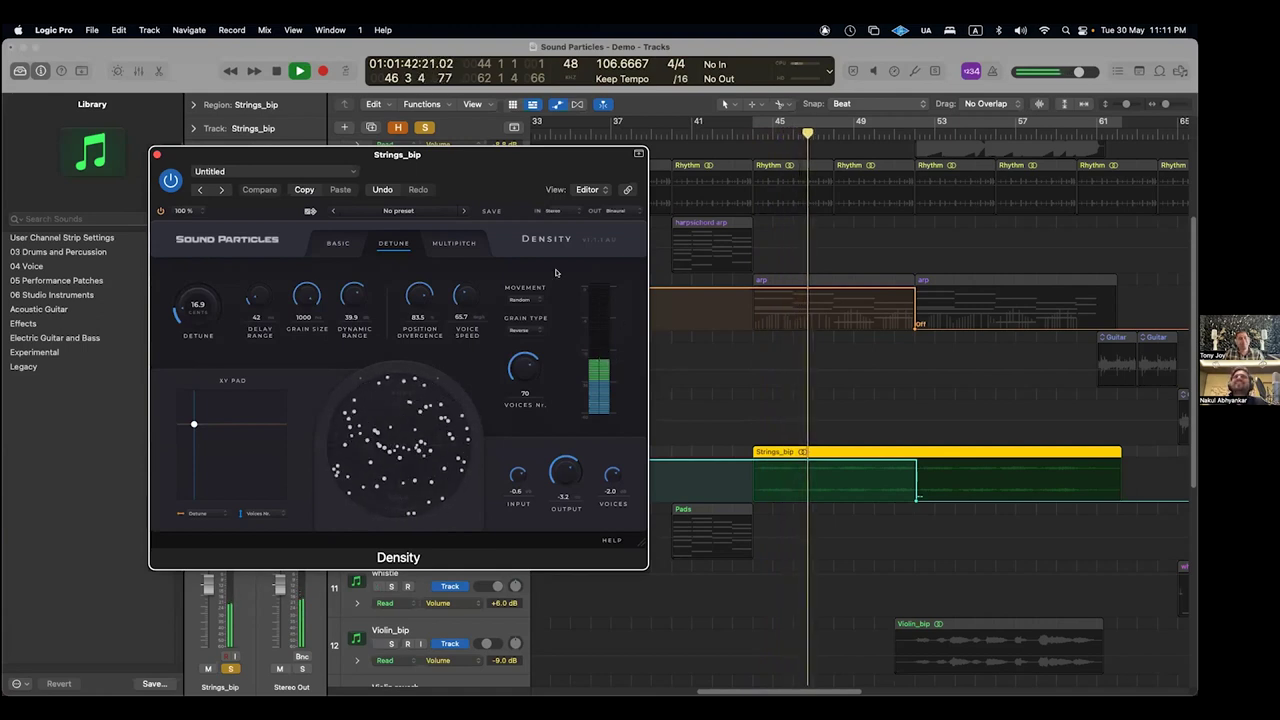
key("space")
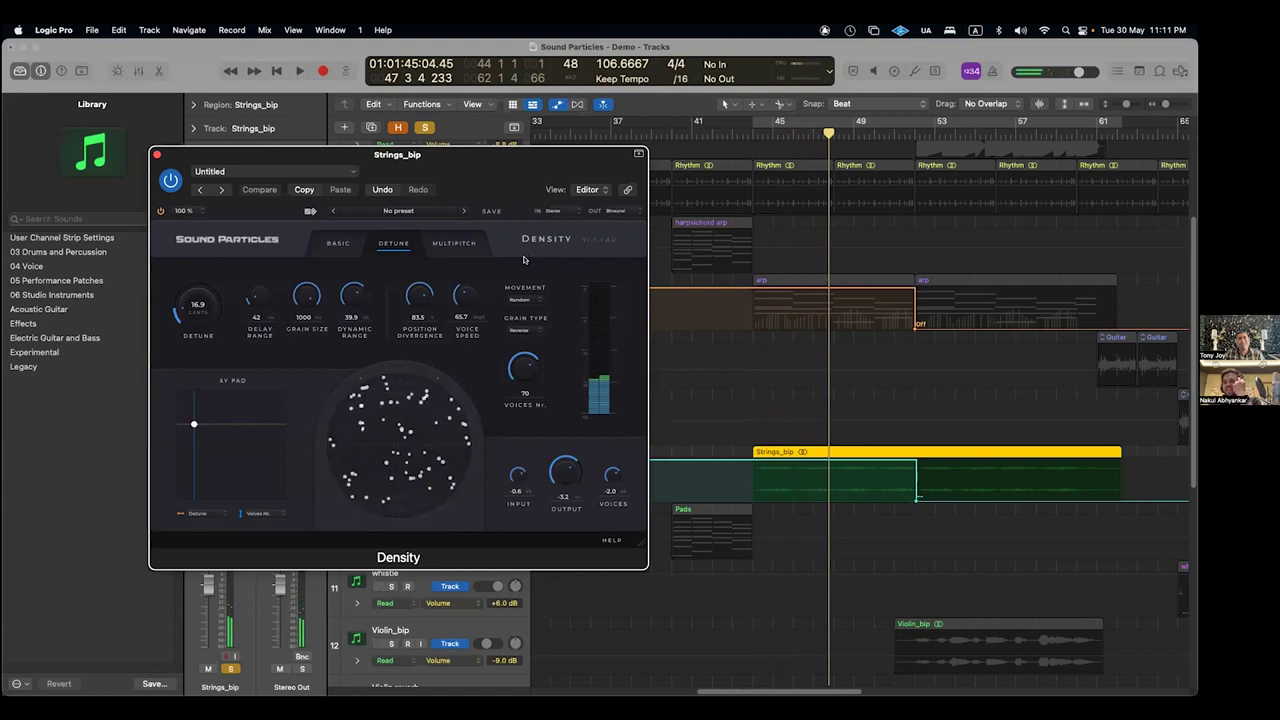
key("comma")
key("comma")
key("comma")
key("comma")
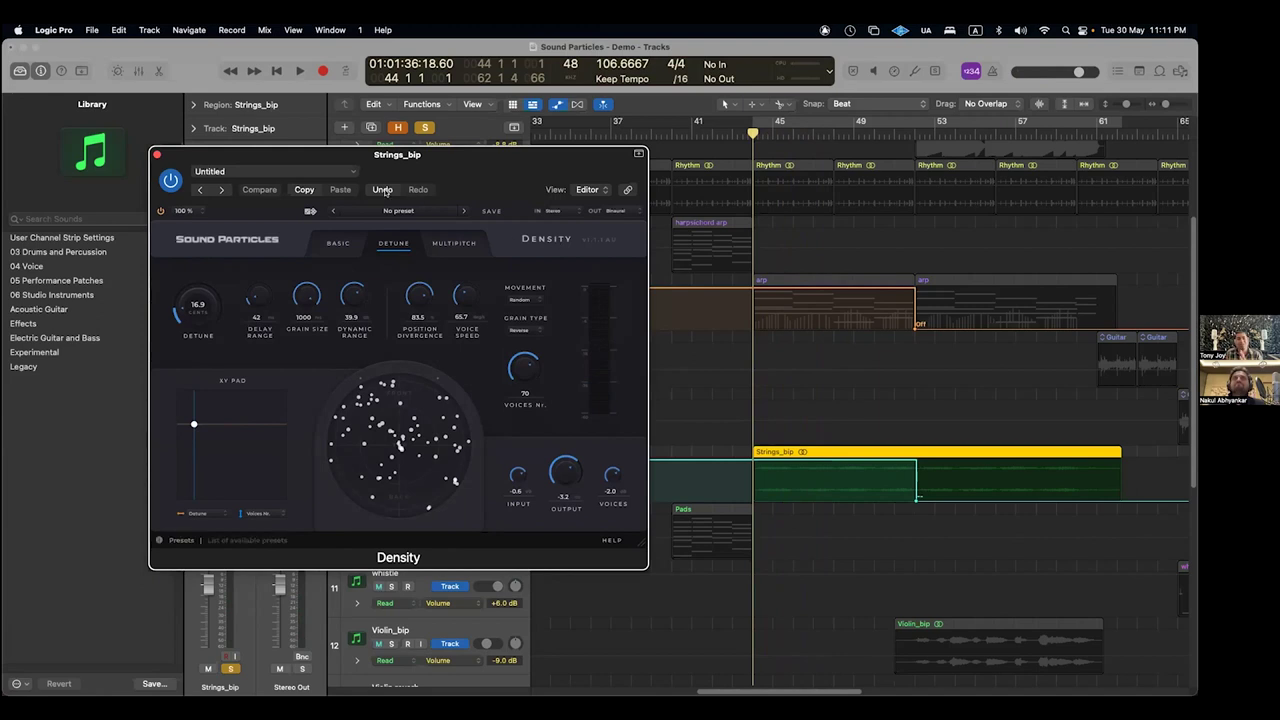
- Save the Density settings as a preset named Strings Glue in the Presets folder
left_click(495, 211)
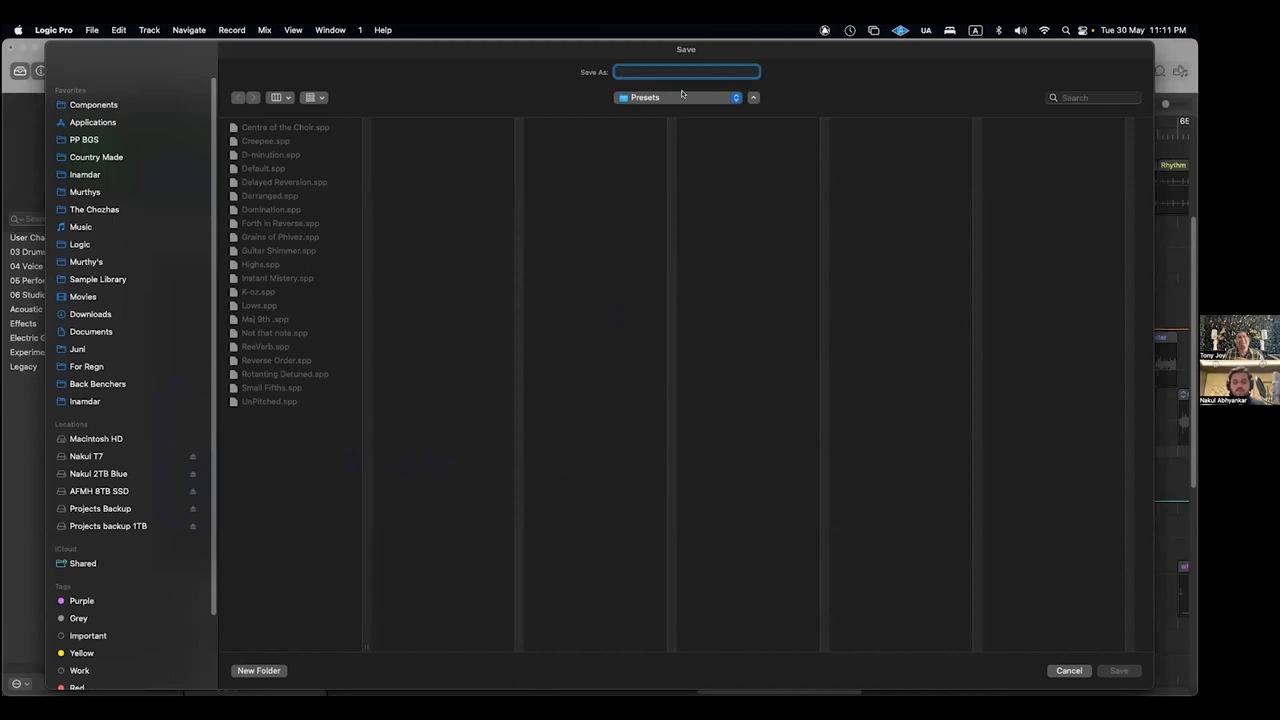
type("Strings")
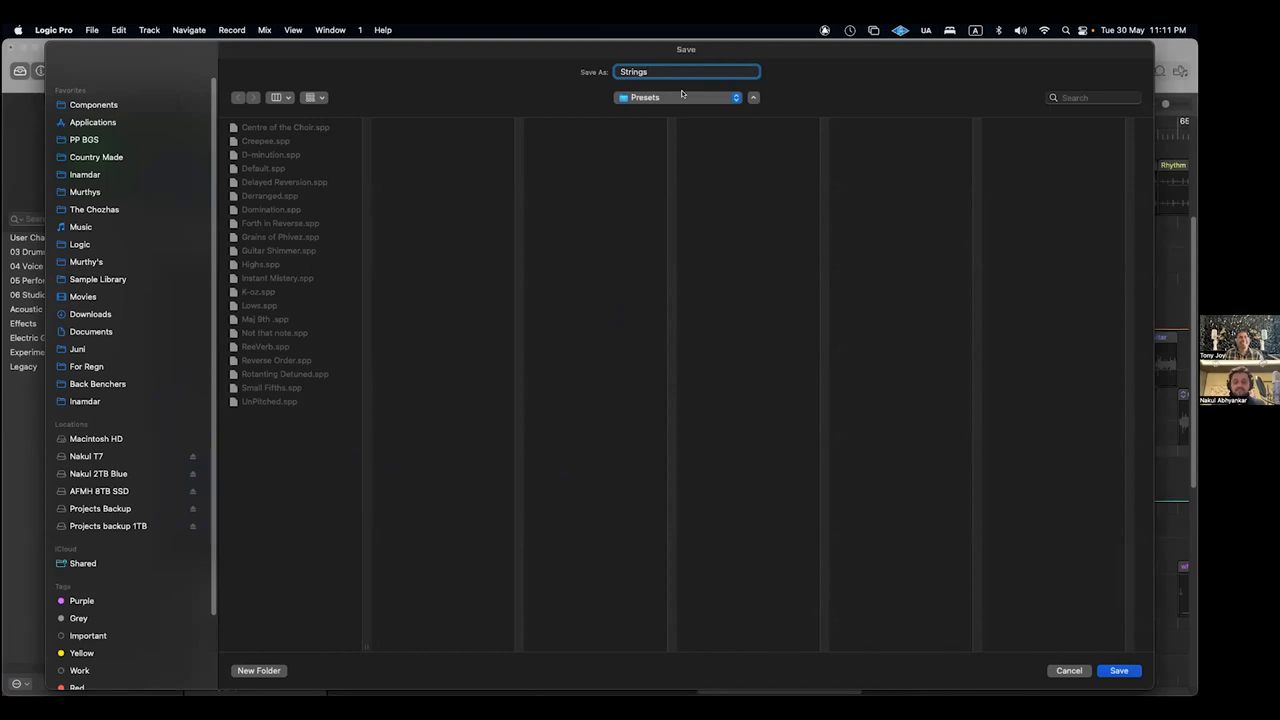
type(" Vlue")
key("Return")
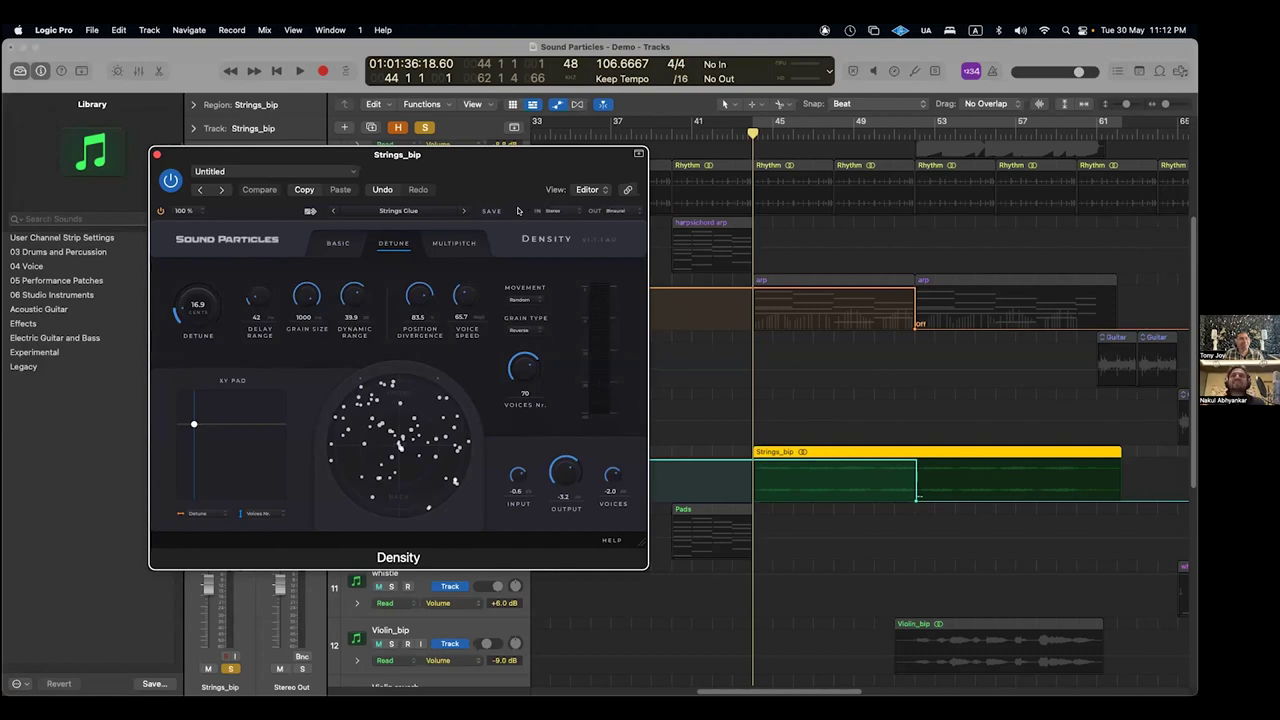
- Close the Density window, solo the arp track along with Strings_bip, and listen to both from bar 44
left_click(157, 155)
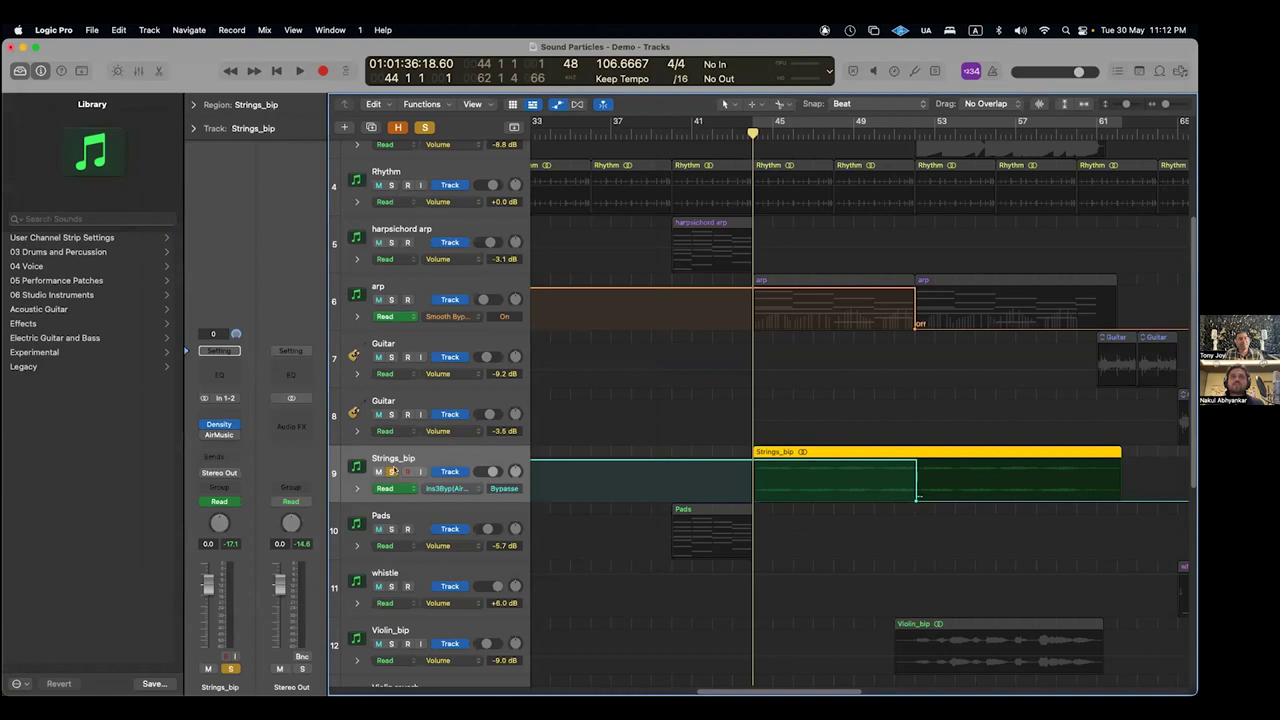
left_click(390, 299)
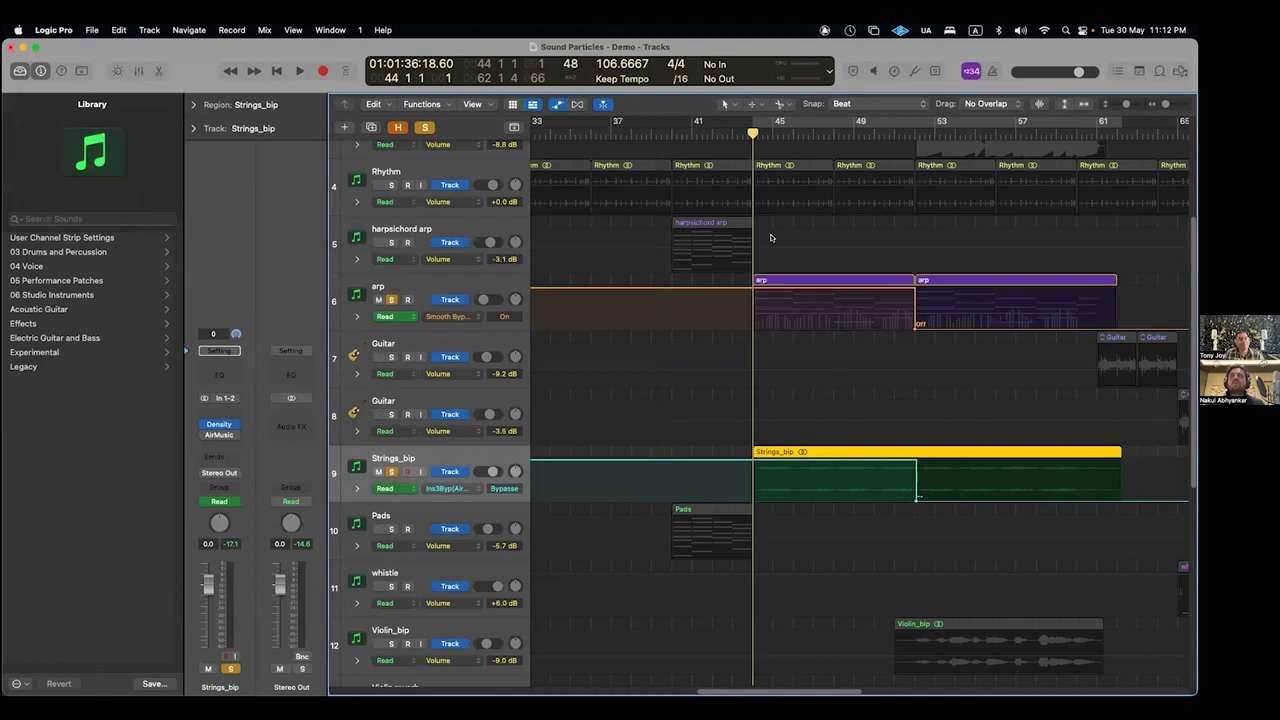
key("space")
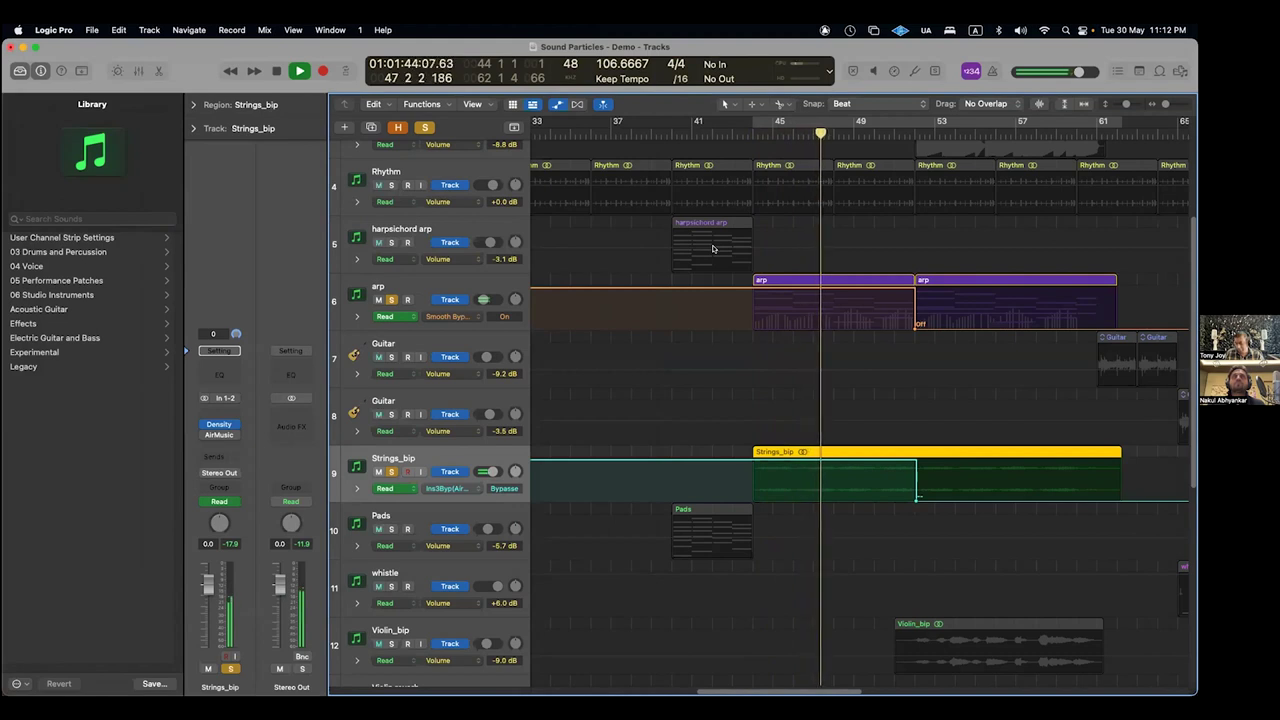
key("space")
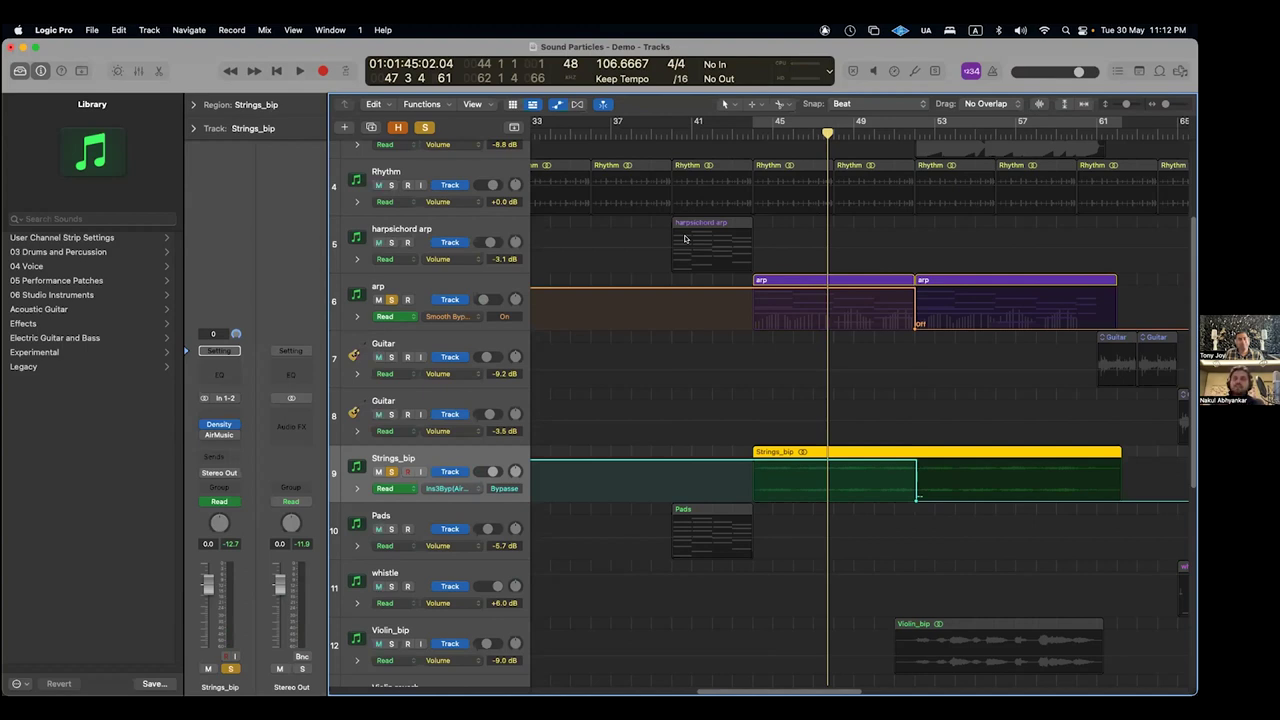
- Take Strings_bip out of solo and play the arp alone from bar 50 through the automation change at bar 52
left_click_drag(828, 240, 915, 280)
left_click_drag(921, 349, 894, 352)
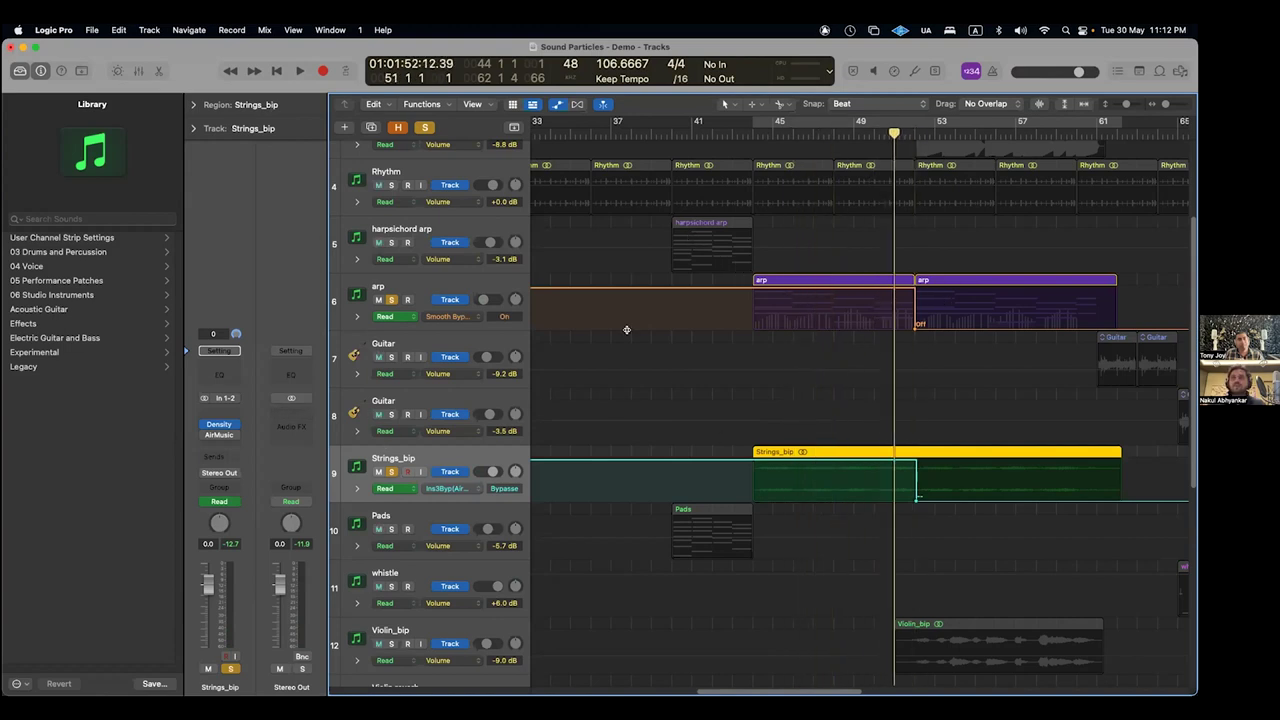
left_click(391, 471)
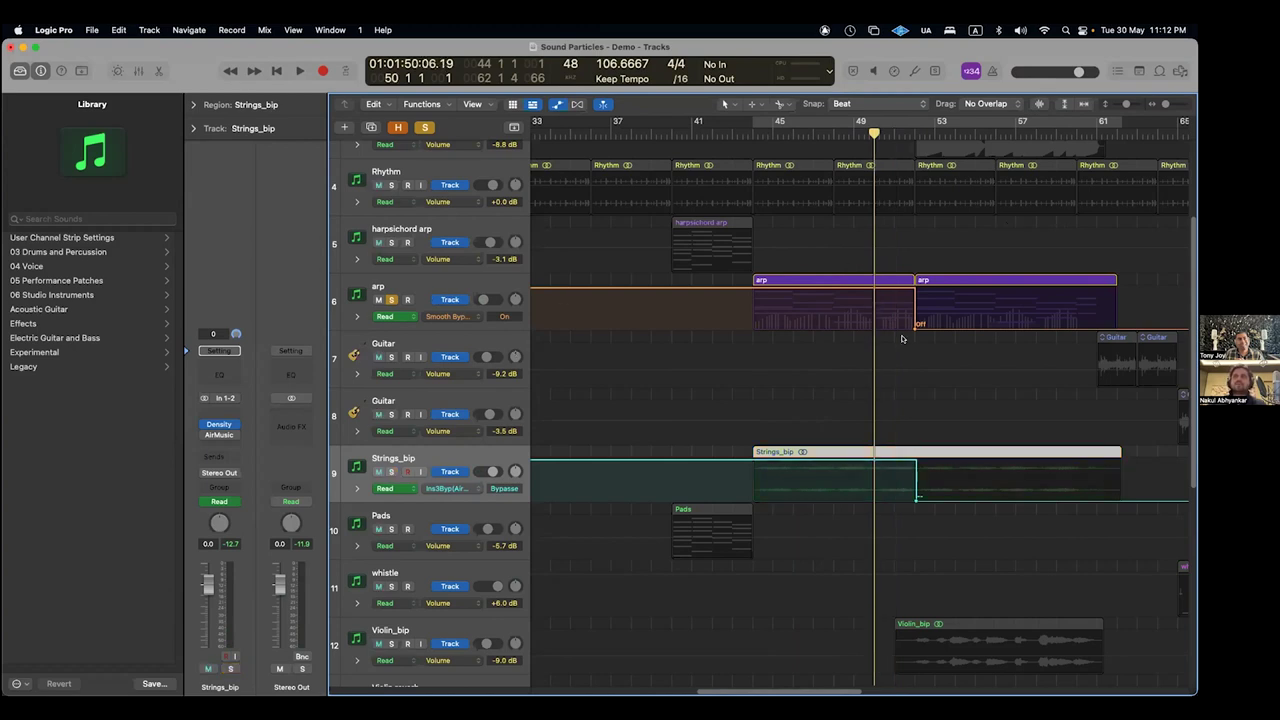
key("space")
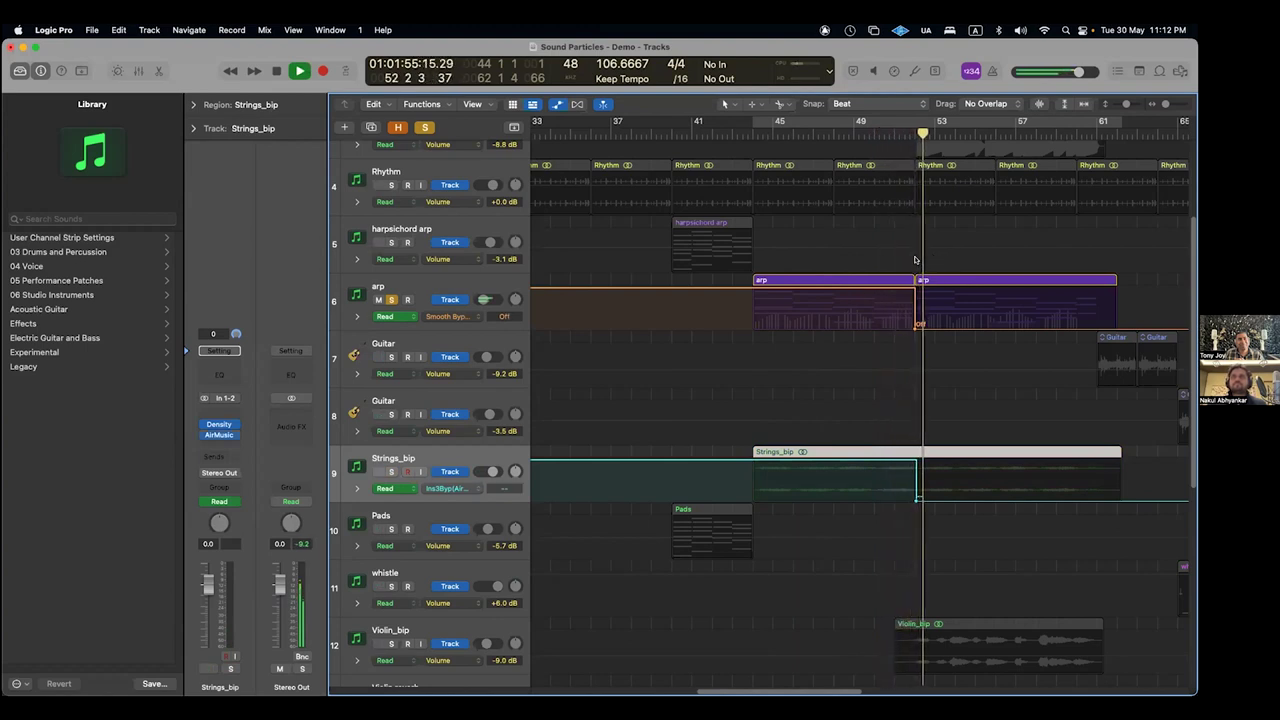
key("space")
- Open BrightnessPanner on the arp track and play the arp through it from bar 51
left_click(454, 283)
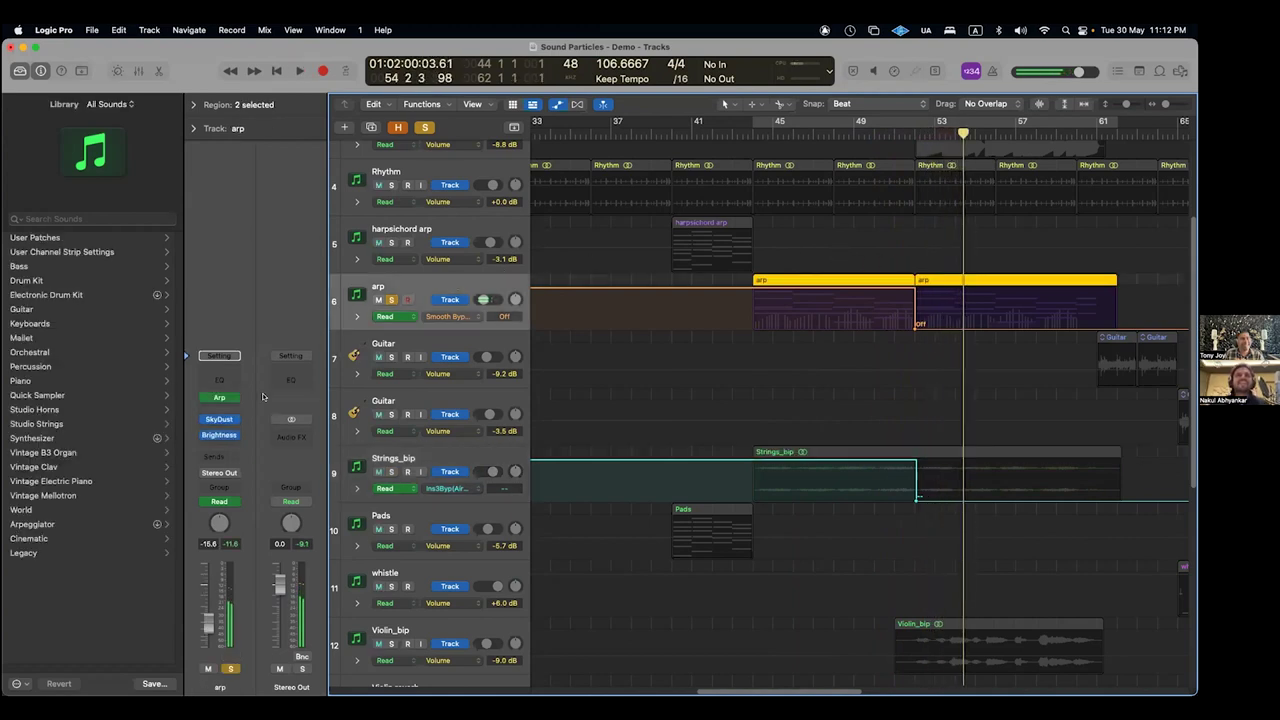
left_click(217, 435)
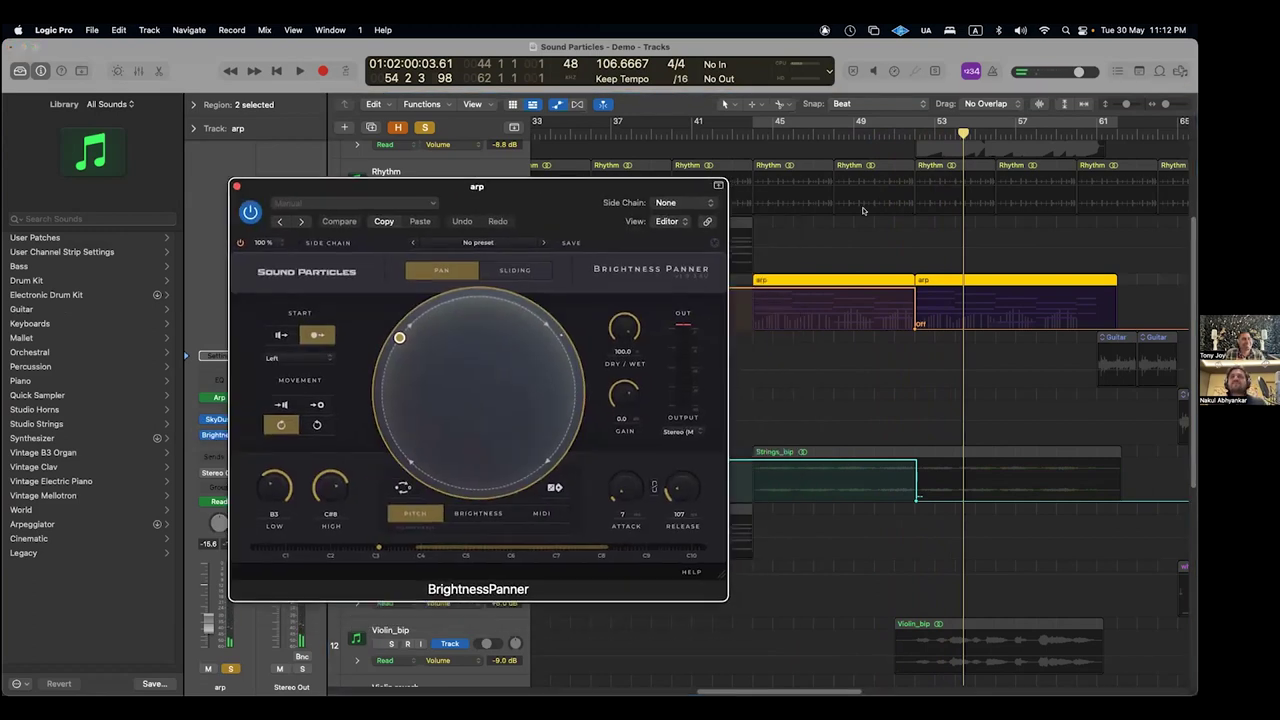
mouse_move(905, 140)
left_mouse_down()
mouse_move(804, 140)
mouse_move(919, 134)
mouse_move(903, 133)
left_mouse_up()
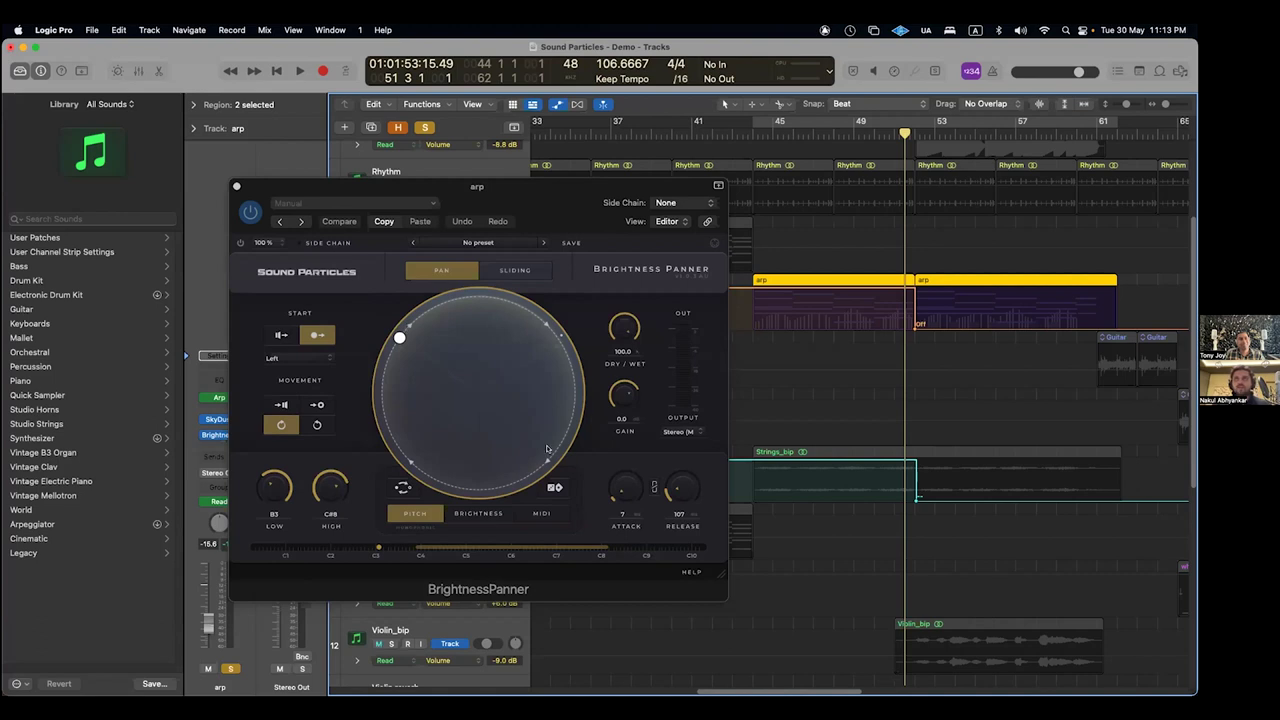
key("space")
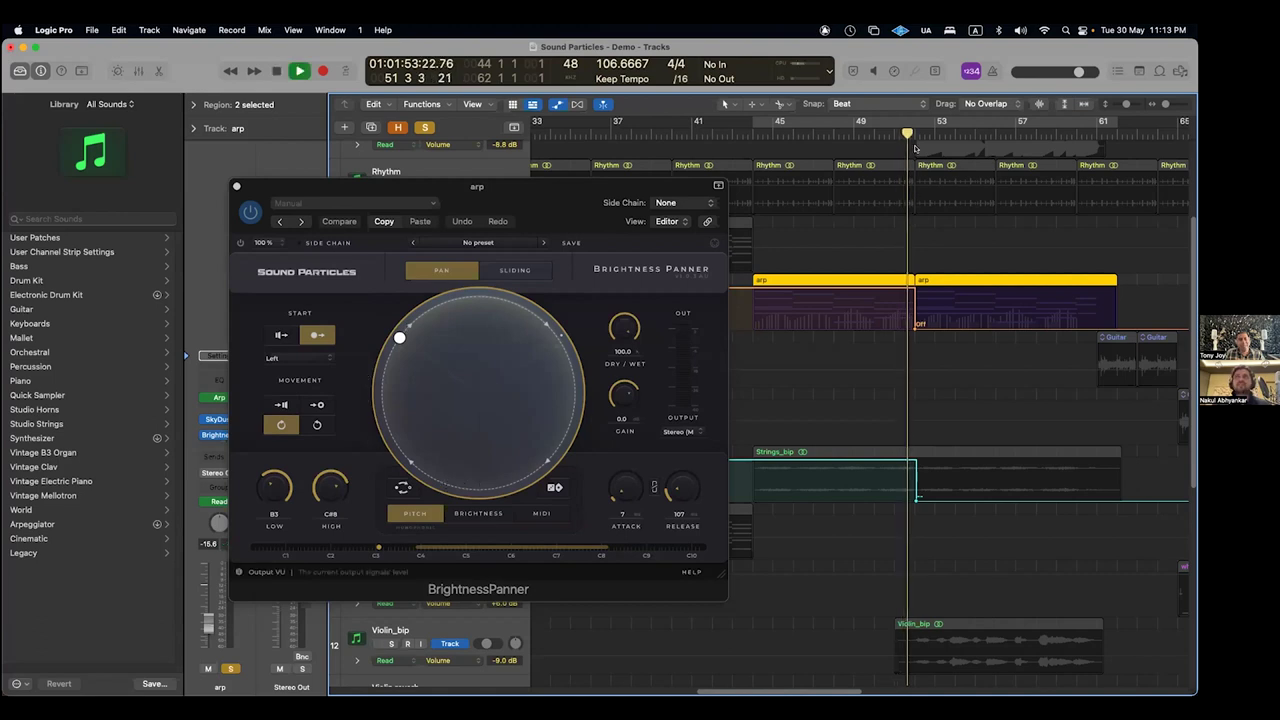
key("space")
left_click(909, 131)
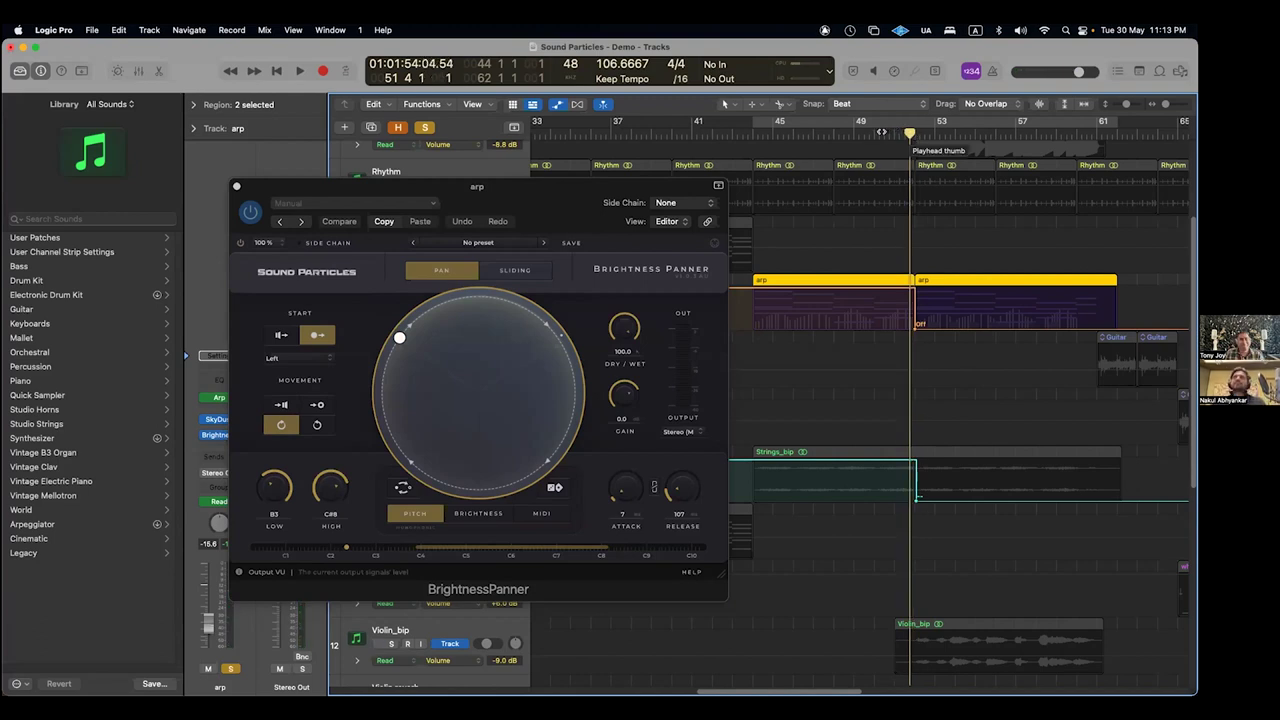
key("space")
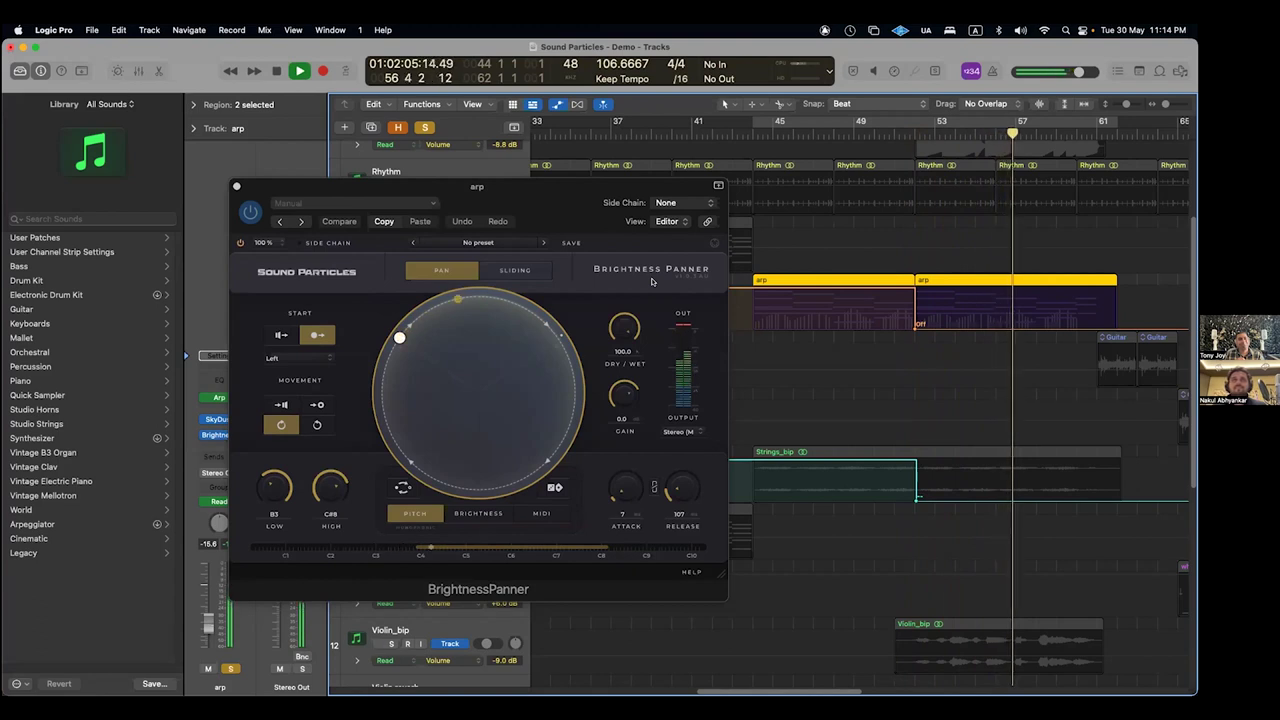
key("space")
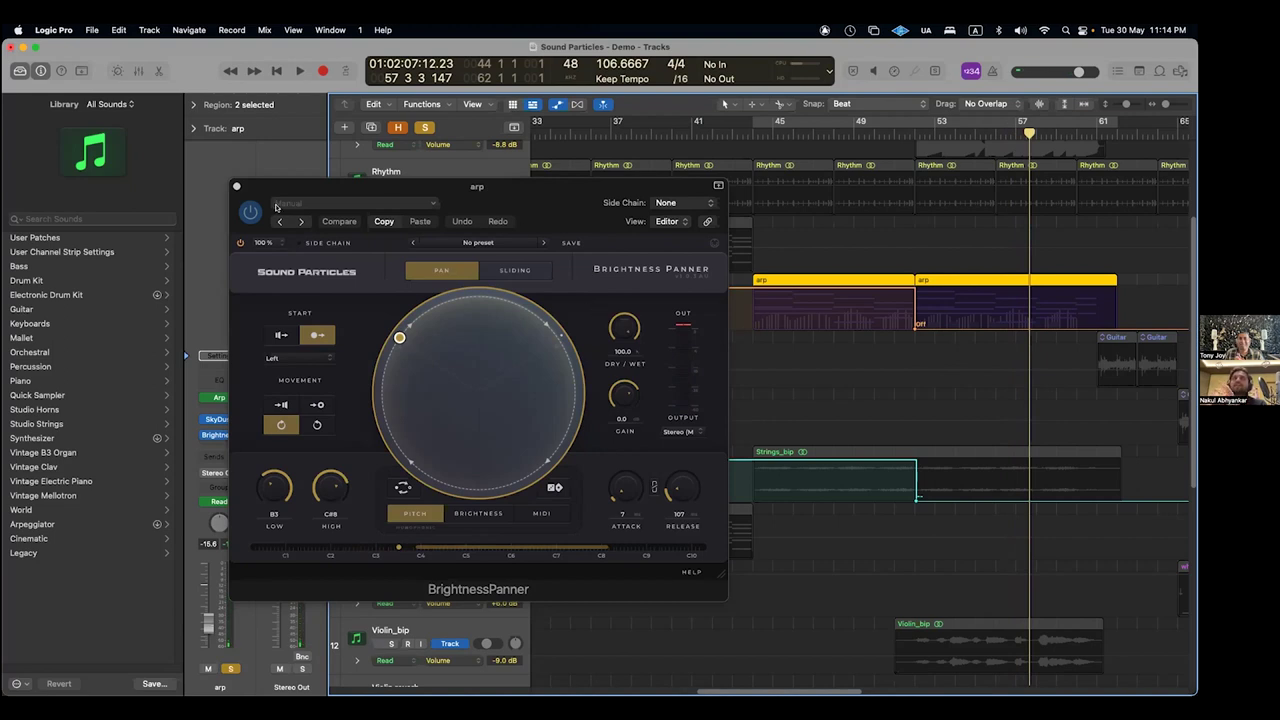
- Close BrightnessPanner, solo Violin_bip along with the arp, and listen to both from bar 52
left_click(237, 187)
scroll(408, 500, "down", 2)
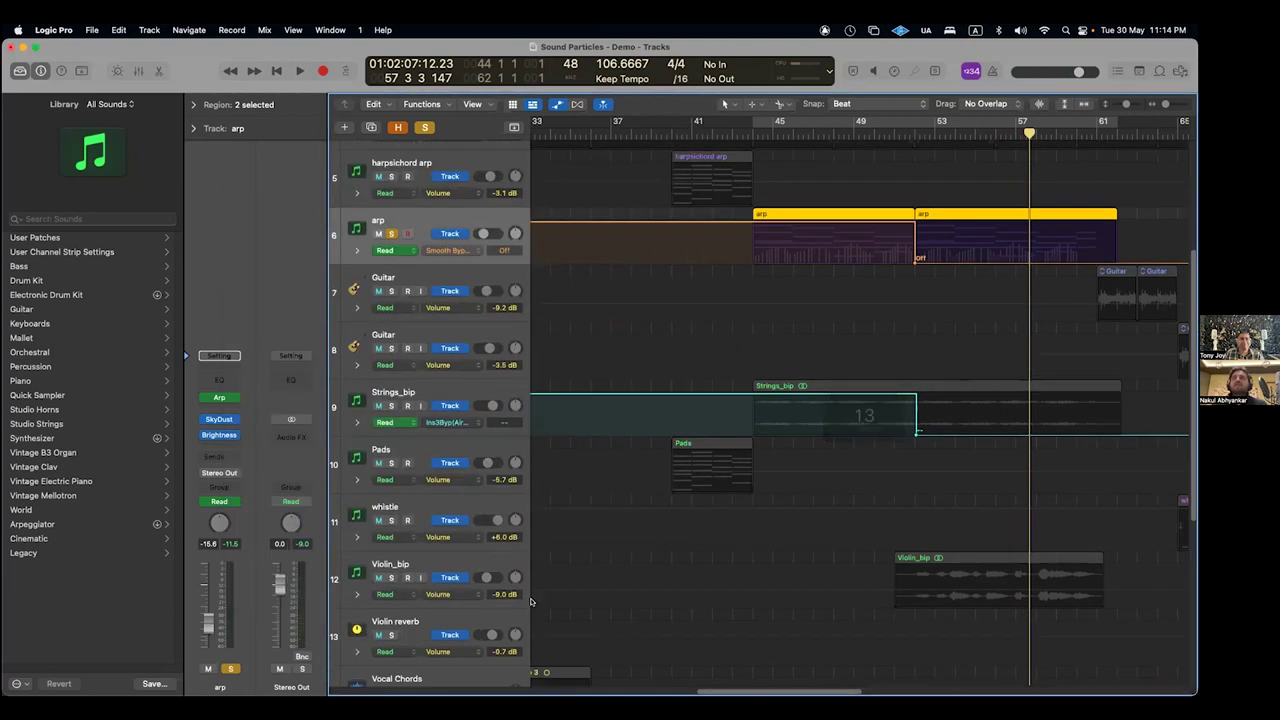
left_click(408, 561)
left_click(914, 136)
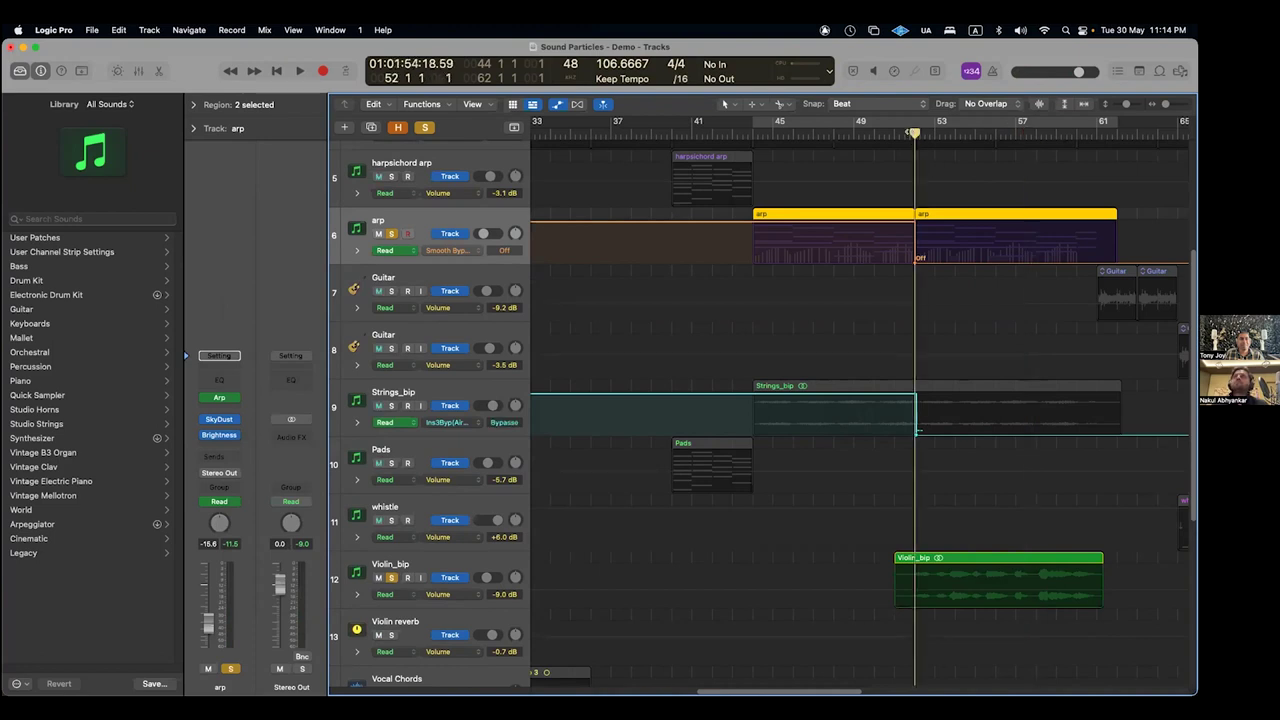
key("space")
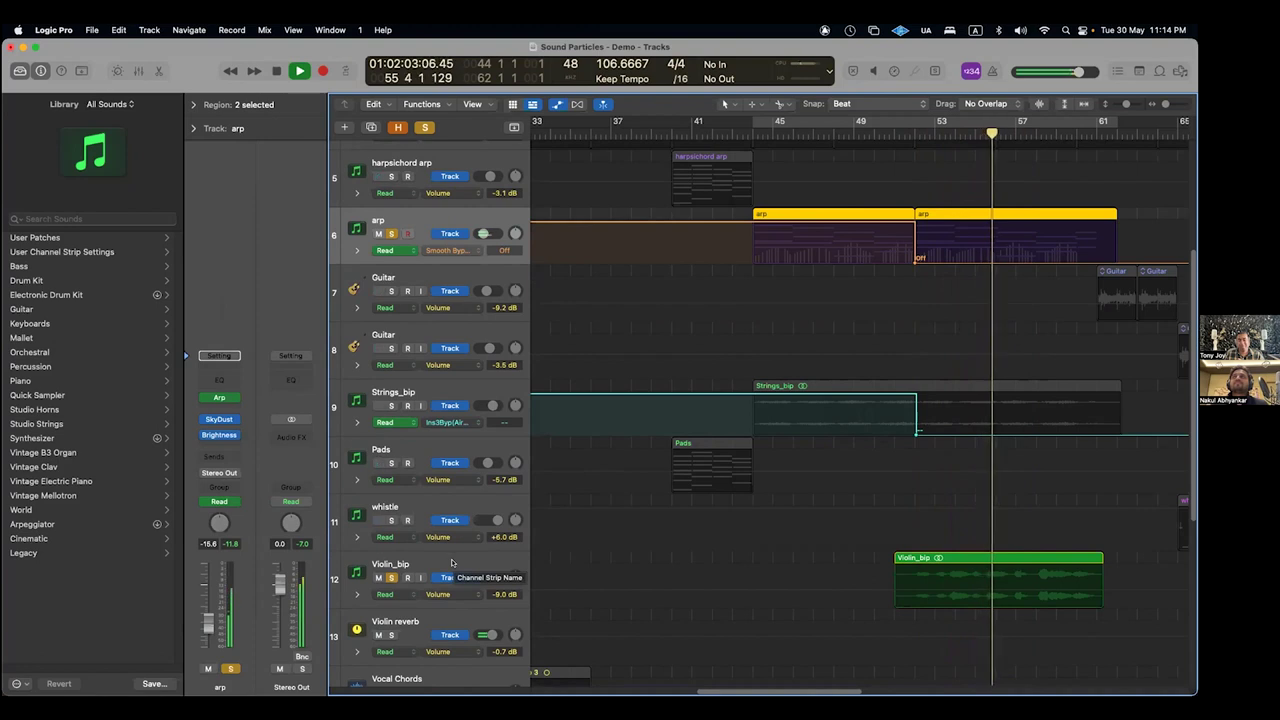
key("space")
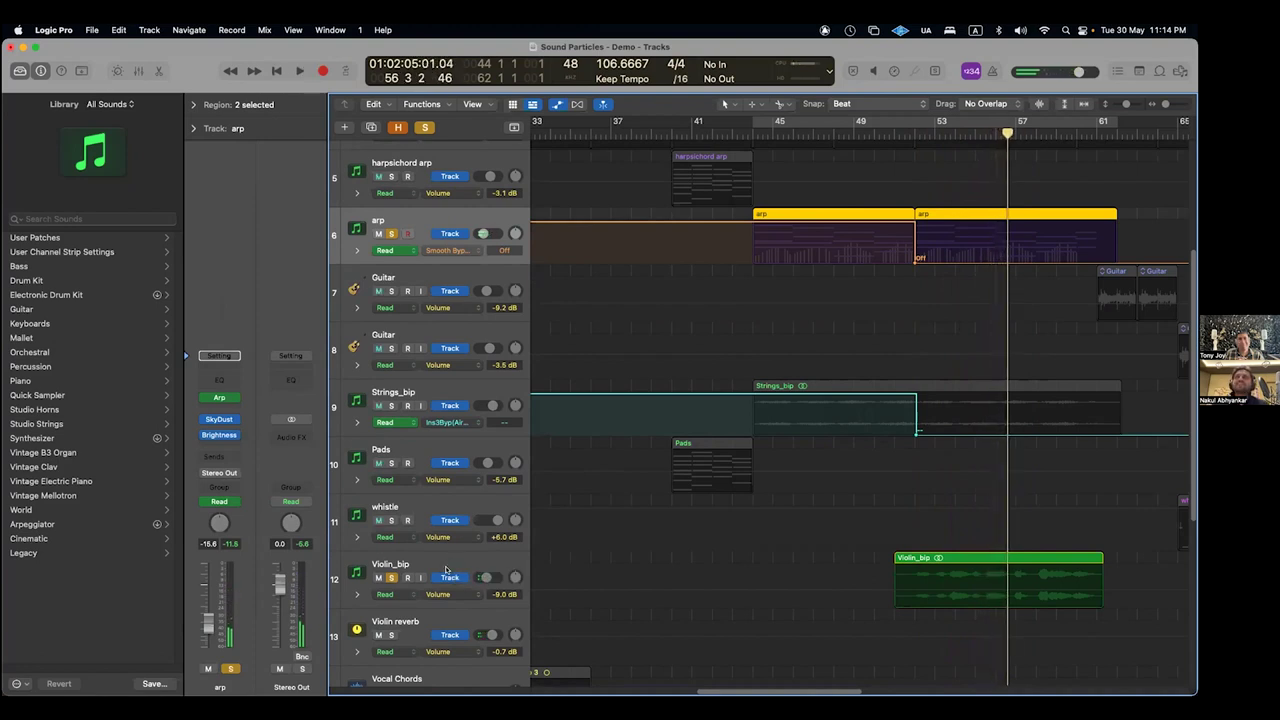
- Add Strings_bip to the soloed tracks, return the playhead to bar 51, and select the Strings_bip track
left_click(392, 405)
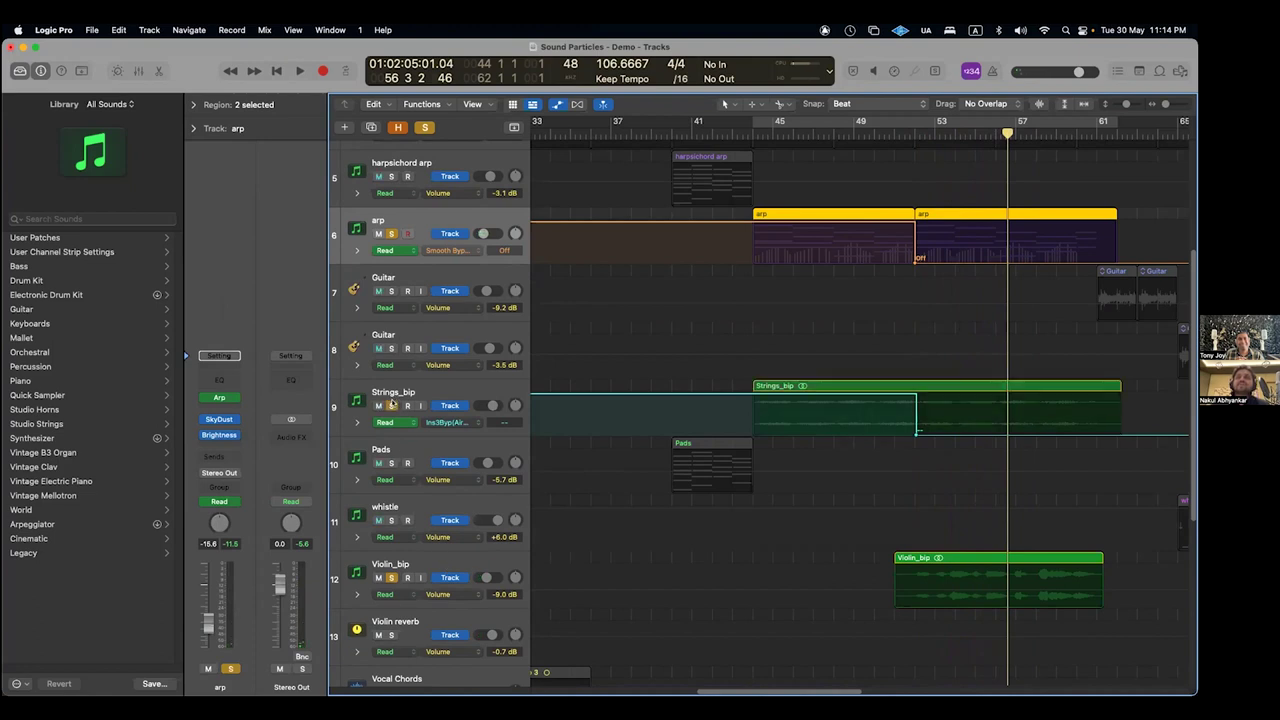
key("comma")
left_click(437, 387)
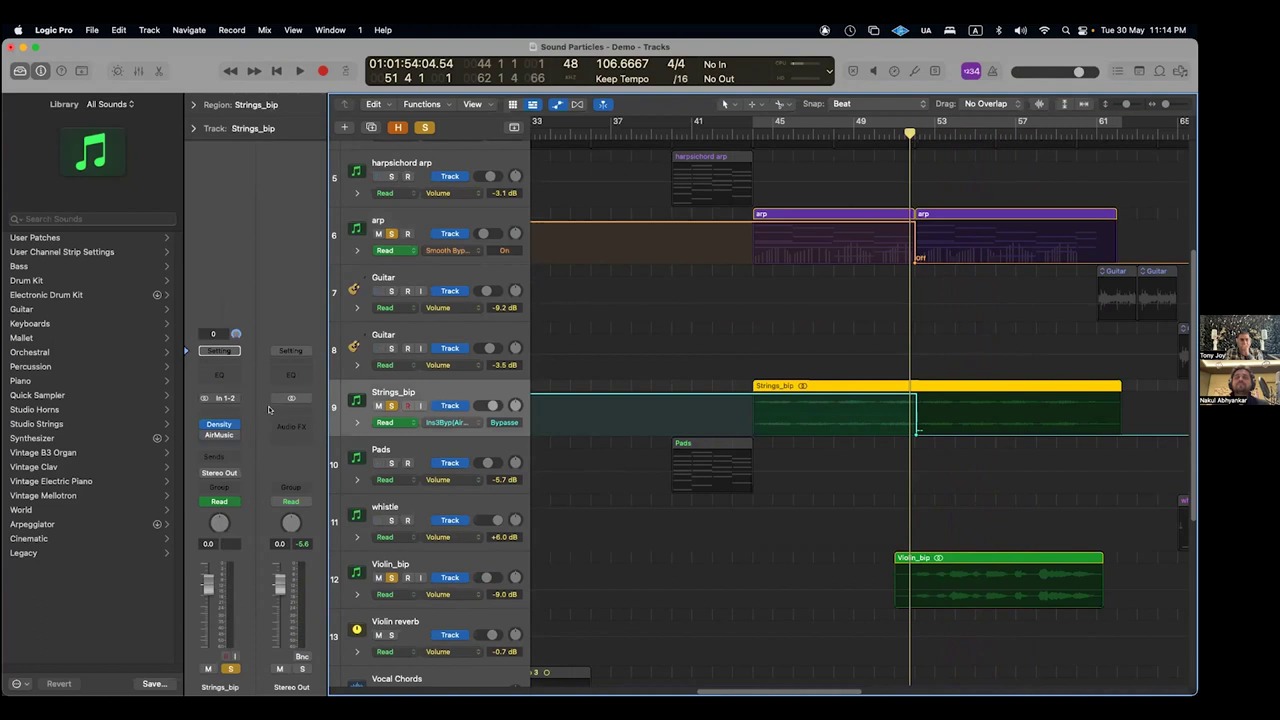
- Open AirMusic on the Strings_bip track and listen to the soloed arp, strings and violin from bar 51
left_click(203, 435)
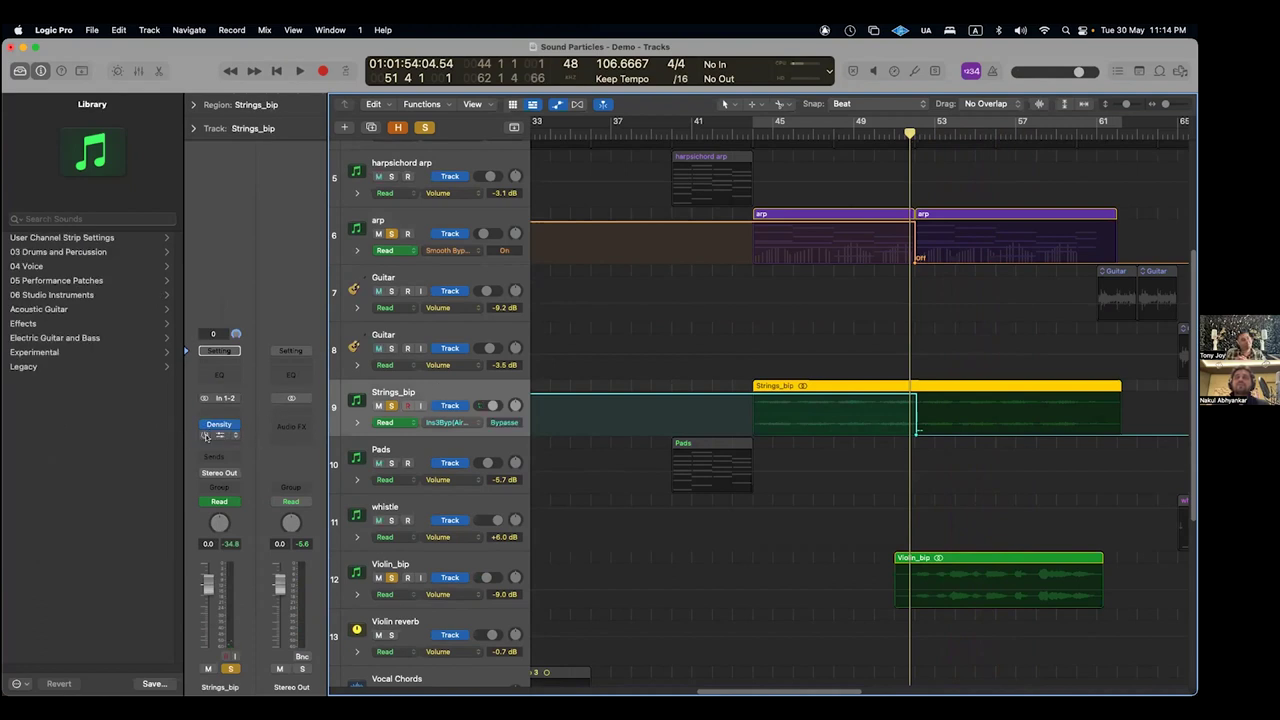
left_click(219, 426)
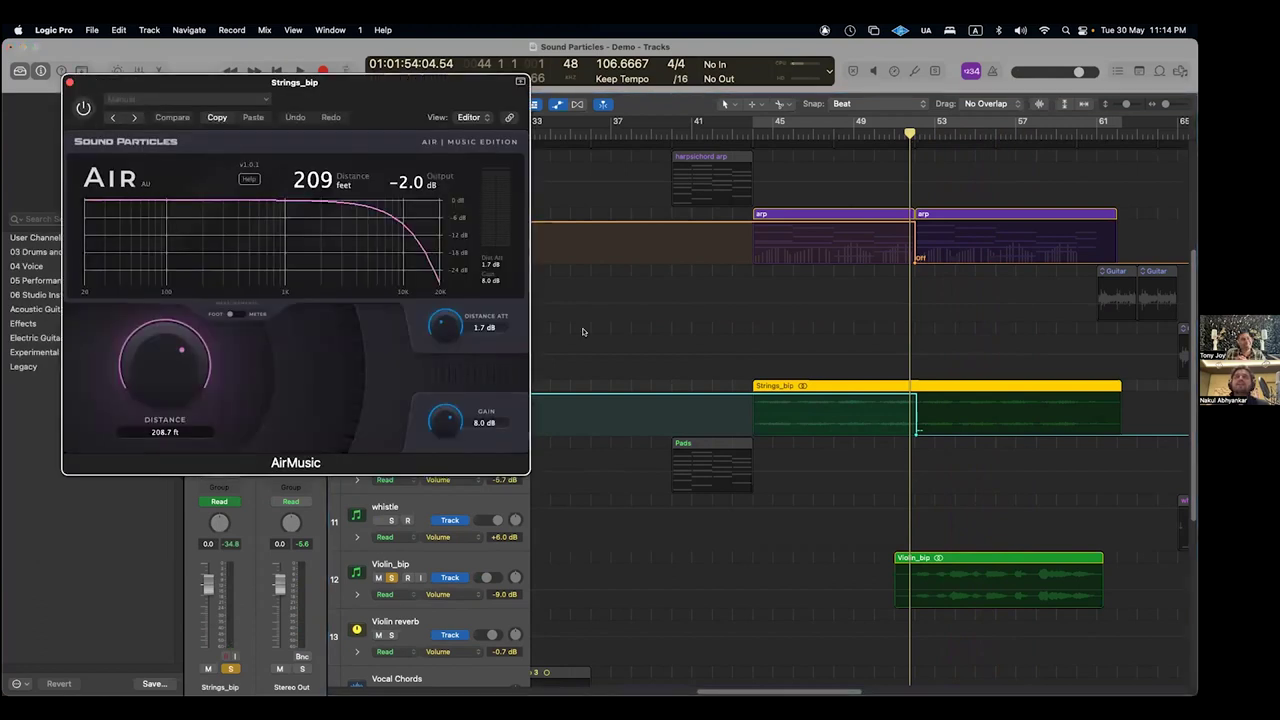
key("space")
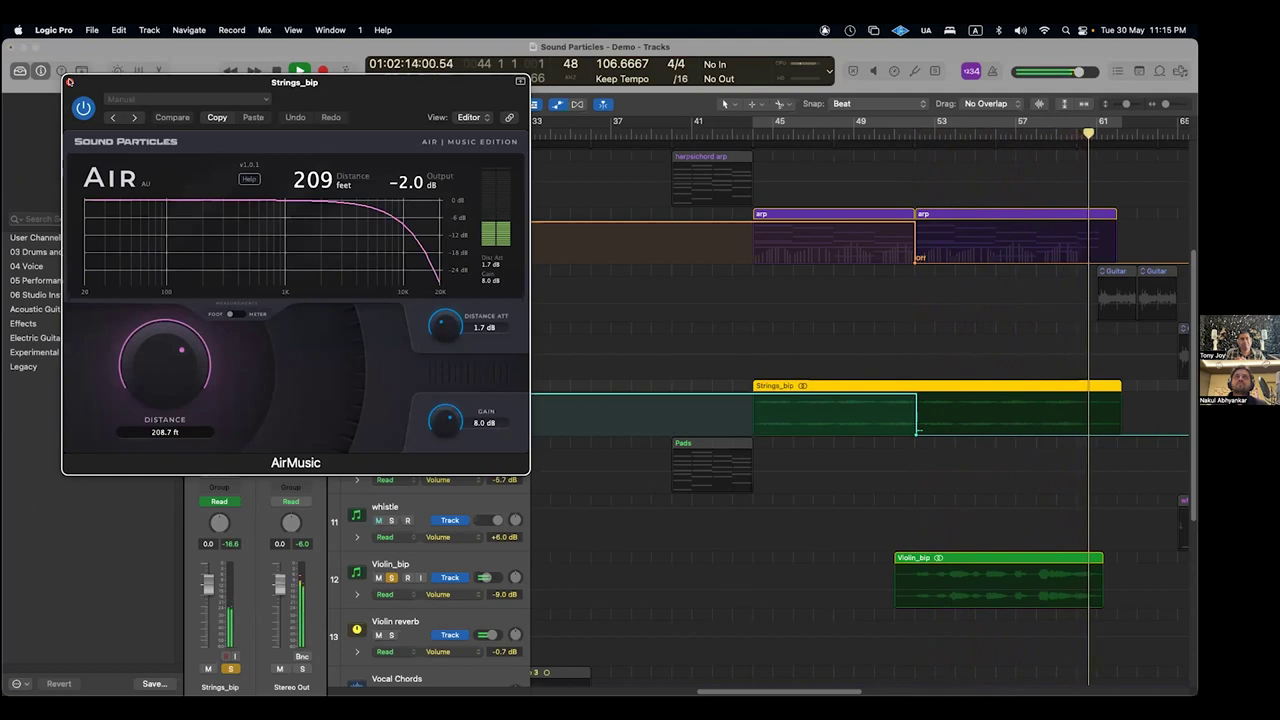
key("space")
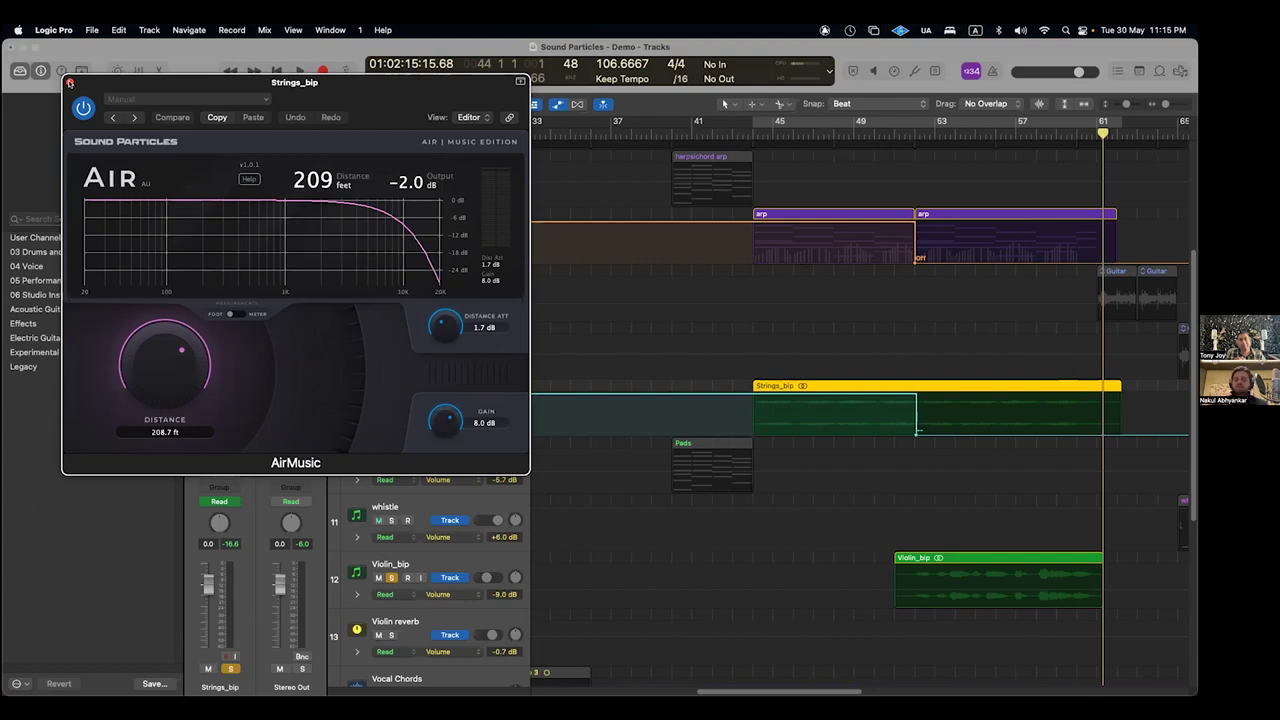
- Clear all track solos, move the Air window clear of the solo controls, and play the full mix from bar 43
left_click(390, 578)
left_click_drag(410, 98, 405, 232)
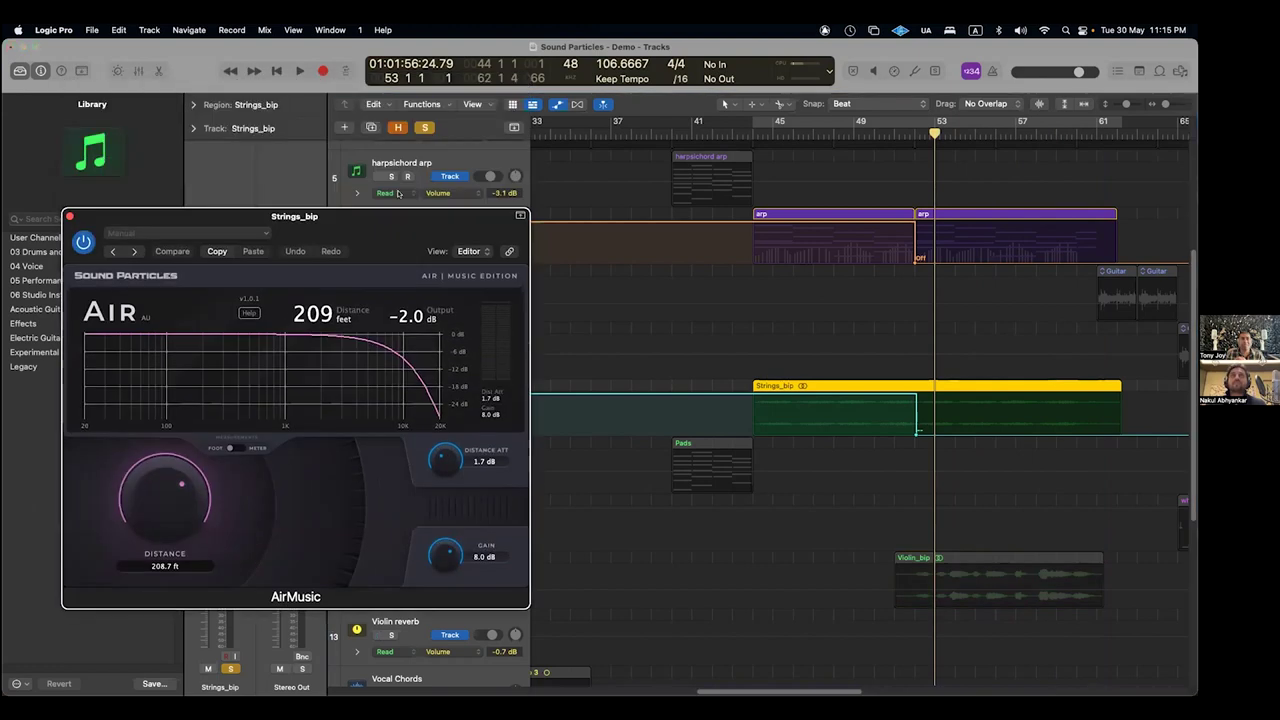
left_click(424, 127)
key("space")
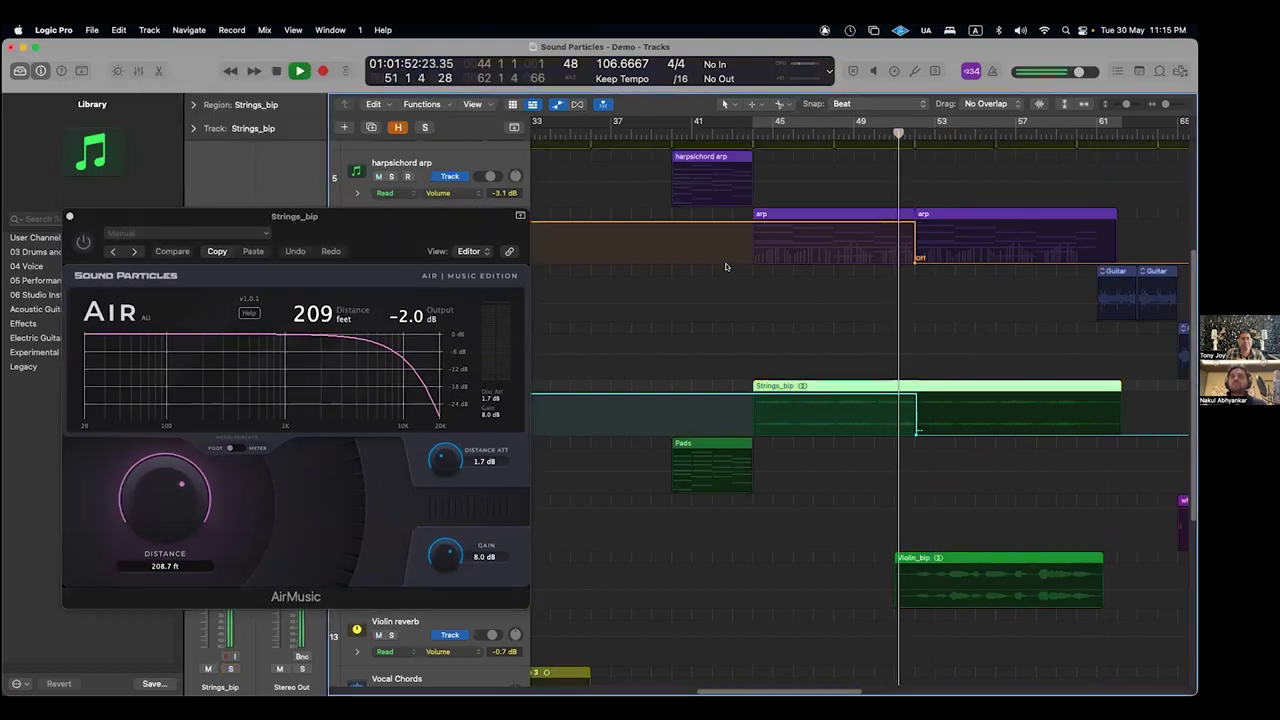
left_click(740, 137)
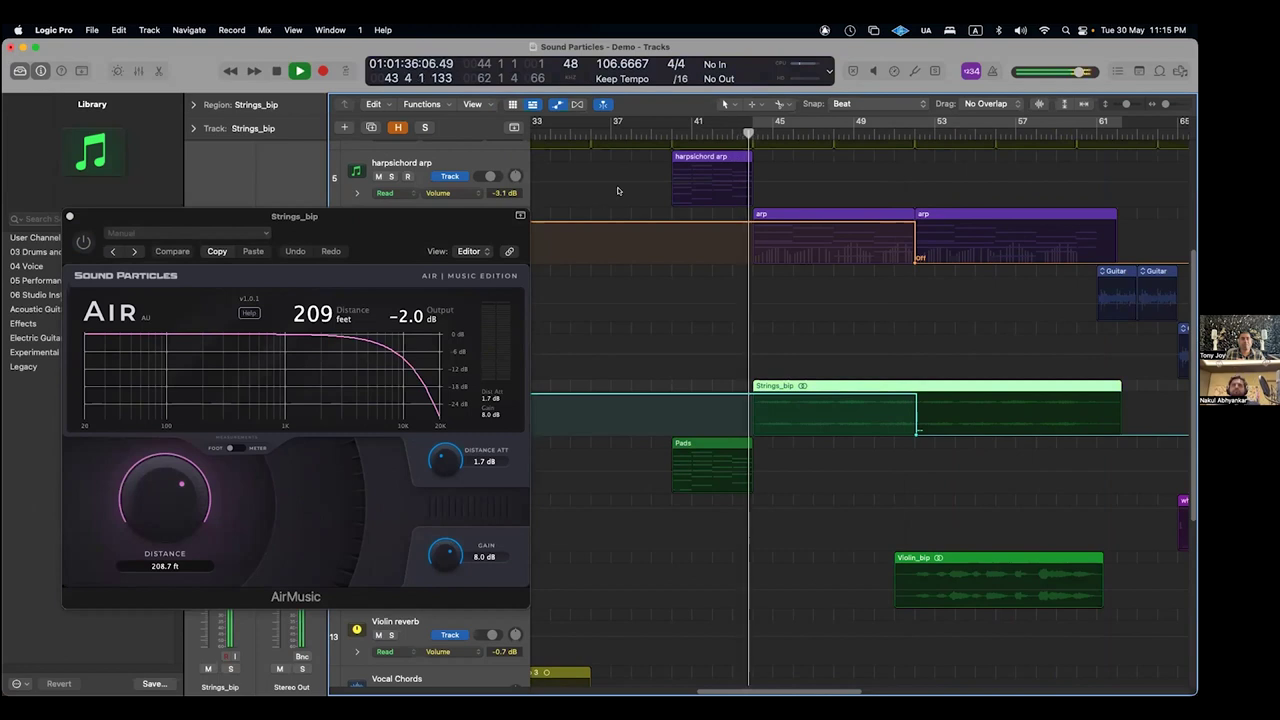
key("super+Up")
key("super+Down")
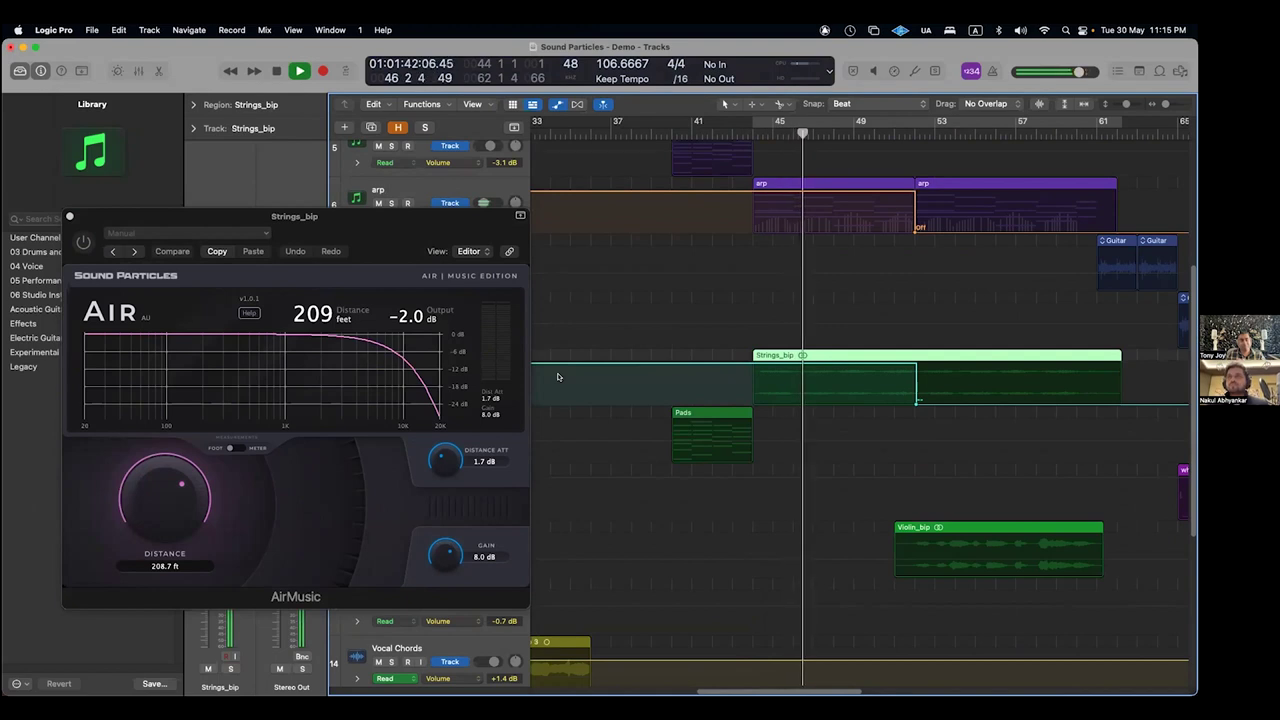
scroll(555, 398, "up", 1)
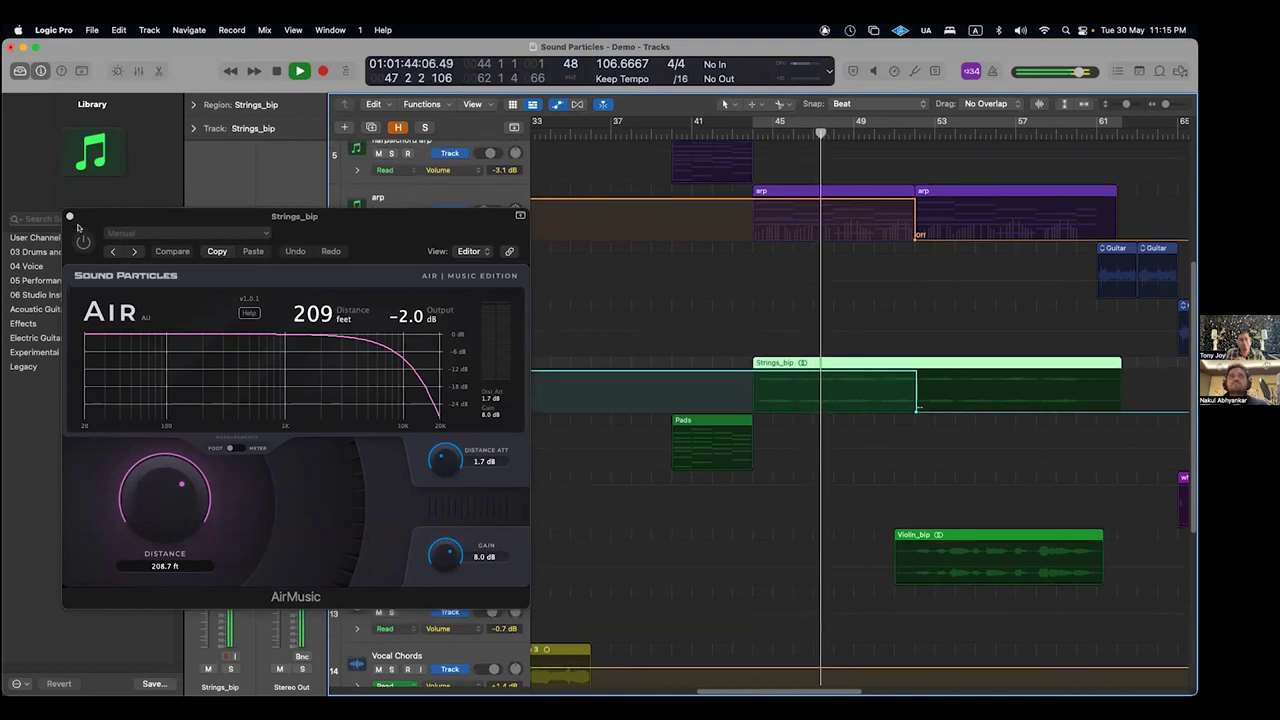
- Open BrightnessPanner on the arp track and arrange it with the Air window to watch both plug-ins during playback
left_click_drag(173, 216, 487, 256)
left_click(219, 434)
left_click_drag(484, 186, 275, 53)
left_click_drag(560, 251, 524, 150)
left_click_drag(720, 151, 419, 377)
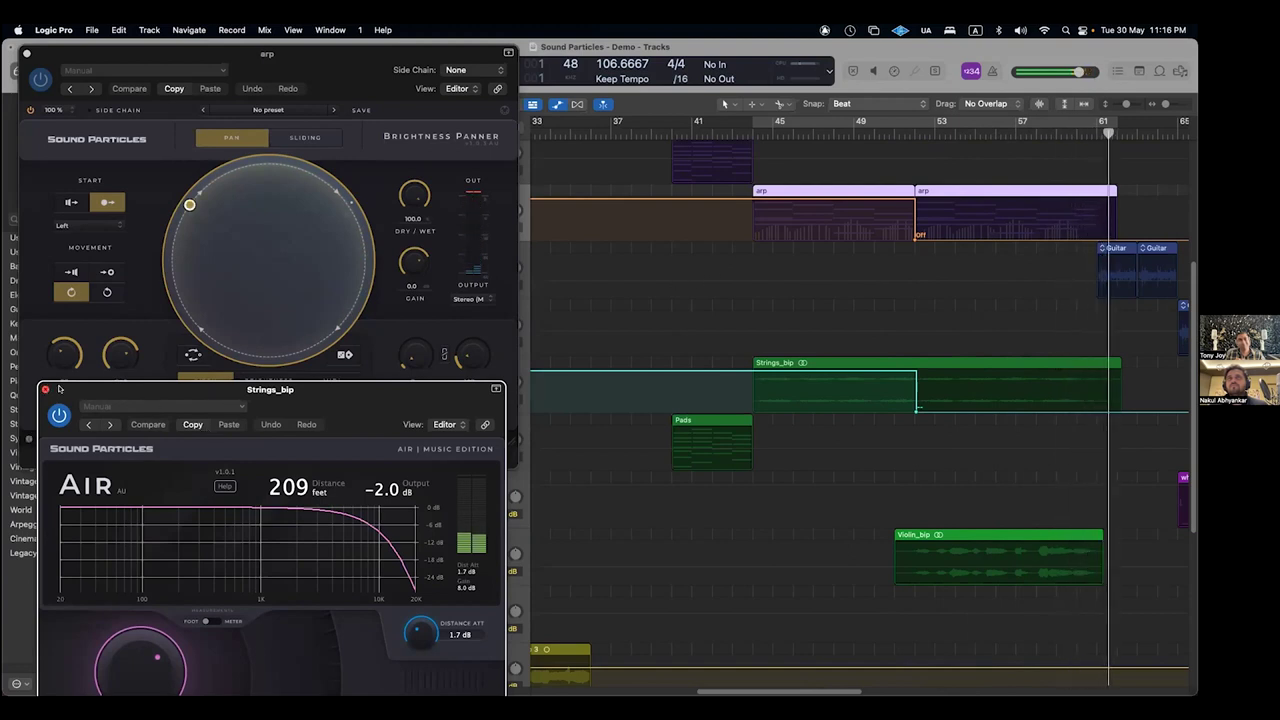
key("space")
- Return the playhead to bar 51 and close the BrightnessPanner and Air windows
left_click(892, 130)
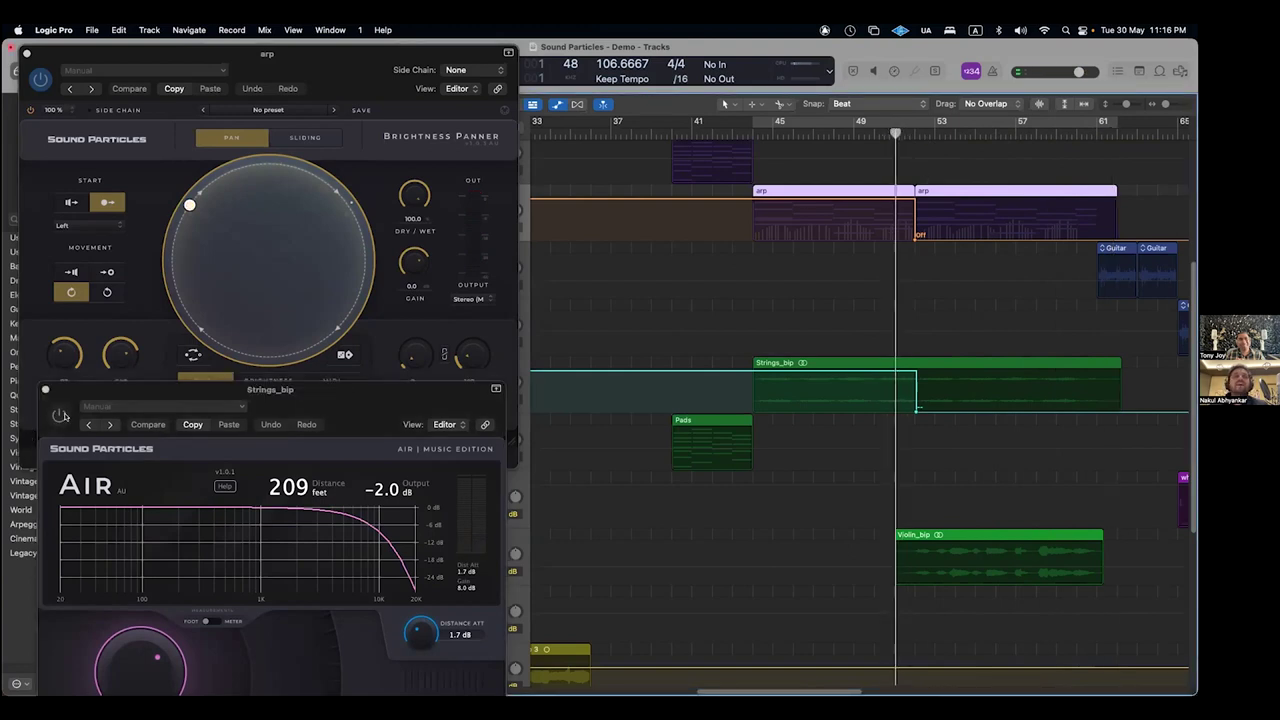
left_click(27, 54)
left_click_drag(92, 389, 188, 427)
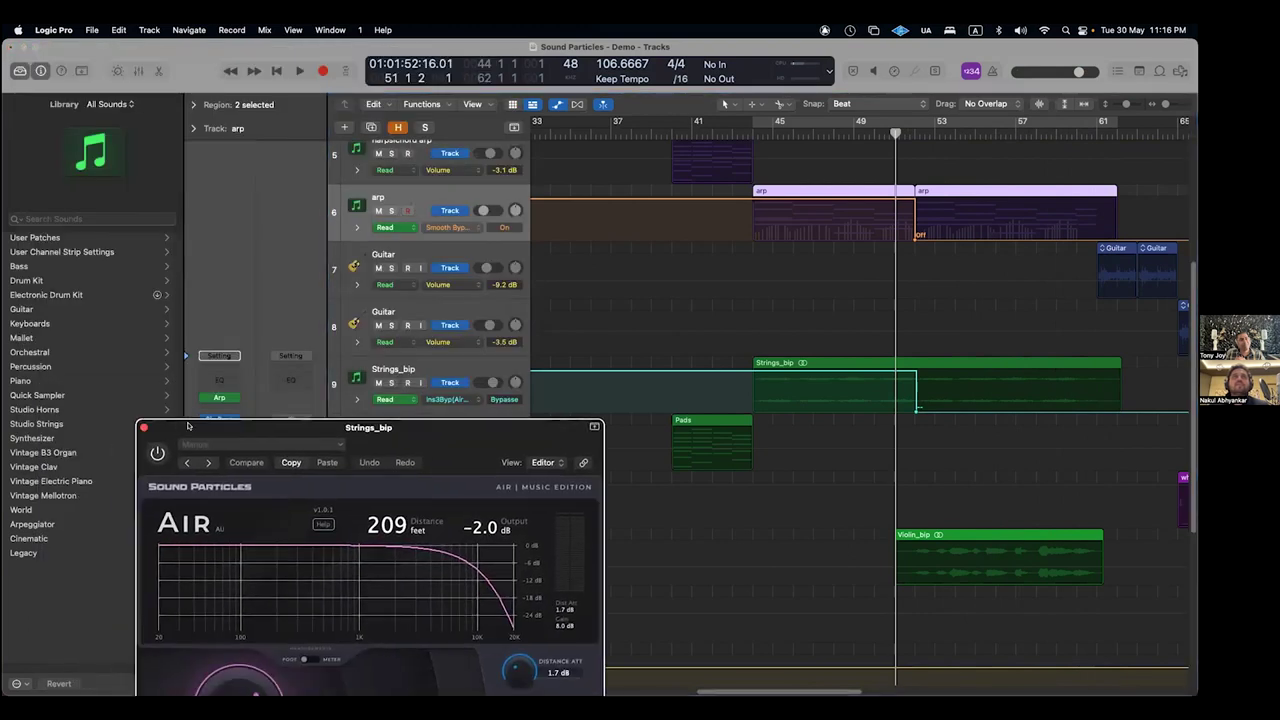
left_click(143, 427)
- Select the Strings_bip track and turn off its track automation
left_click(448, 369)
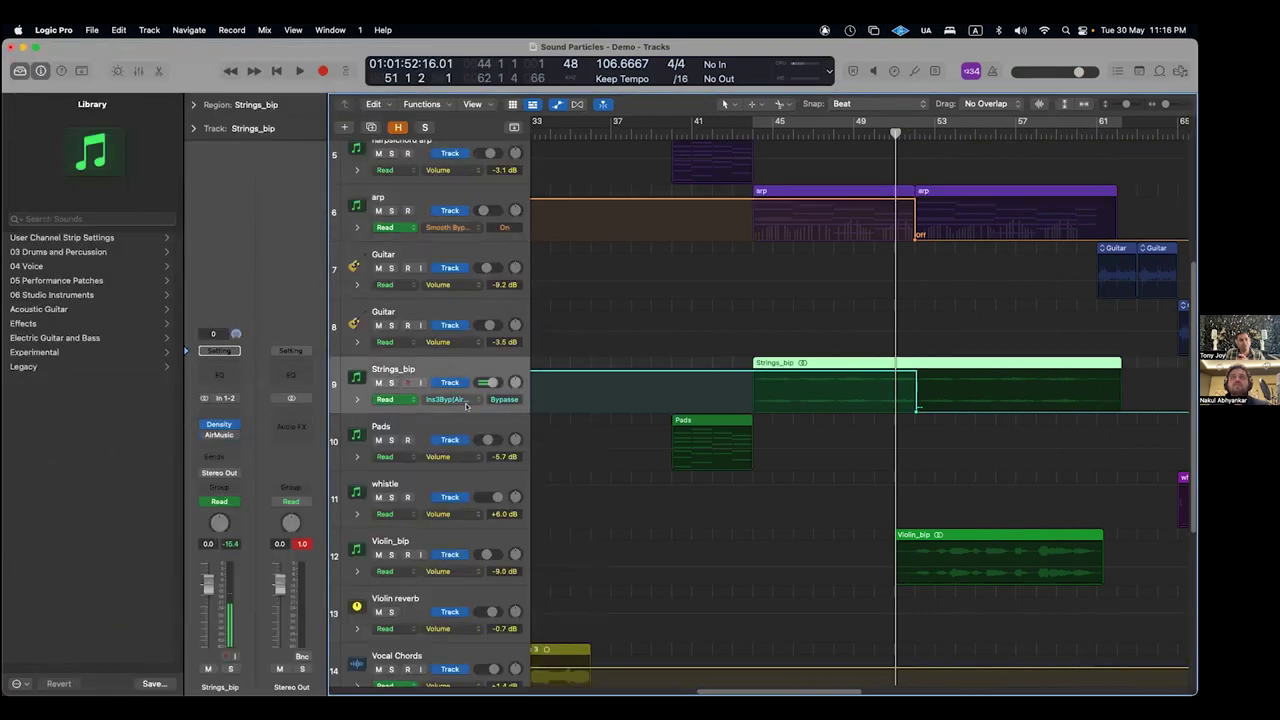
right_click(372, 398)
left_click(290, 435)
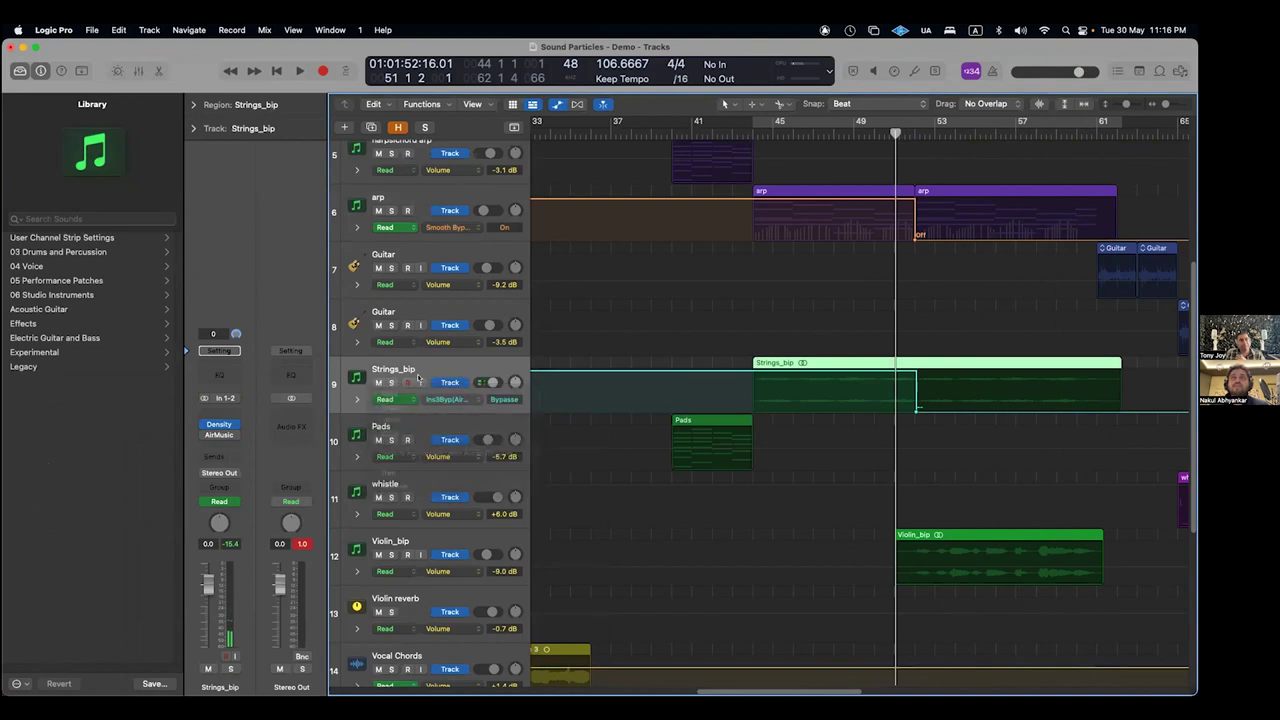
- Solo Strings_bip and Violin_bip and play them from just before bar 51 with AirMusic bypassed on the strings
key("space")
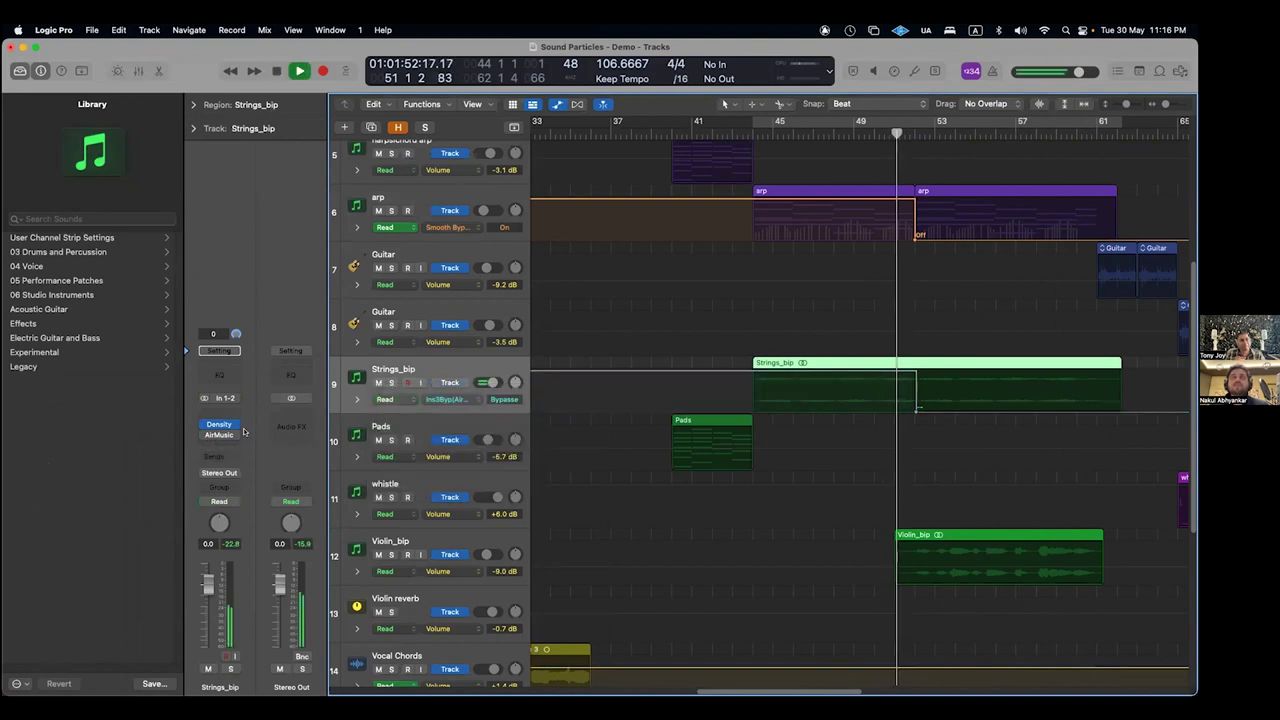
left_click(391, 382)
key("space")
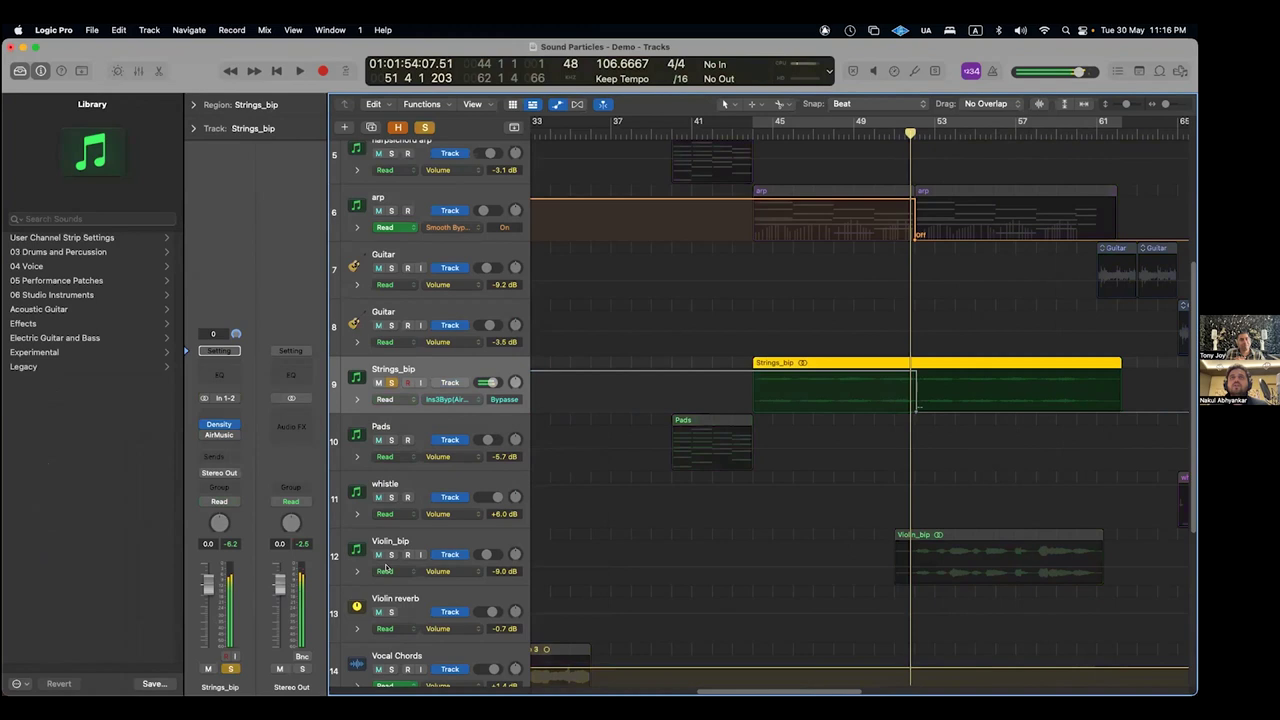
left_click(391, 554)
left_click(884, 128)
key("space")
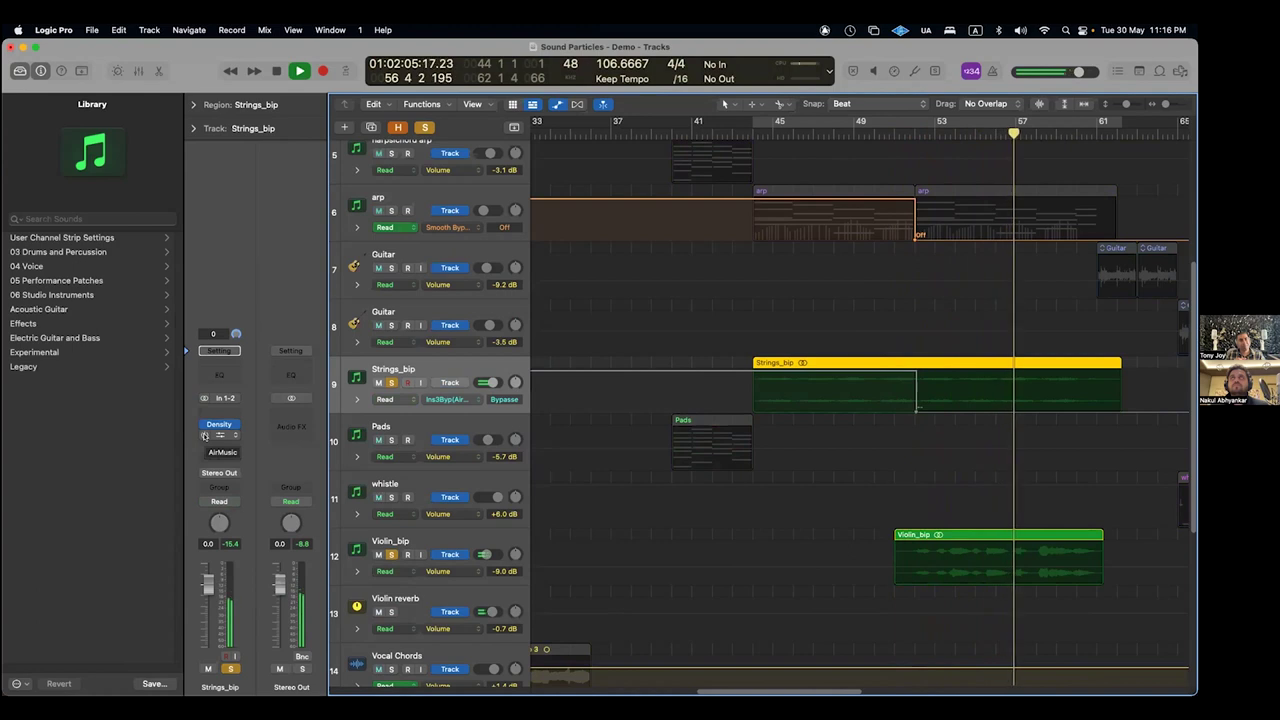
- Enable AirMusic on Strings_bip and replay the soloed strings and violin from bar 51
key("space")
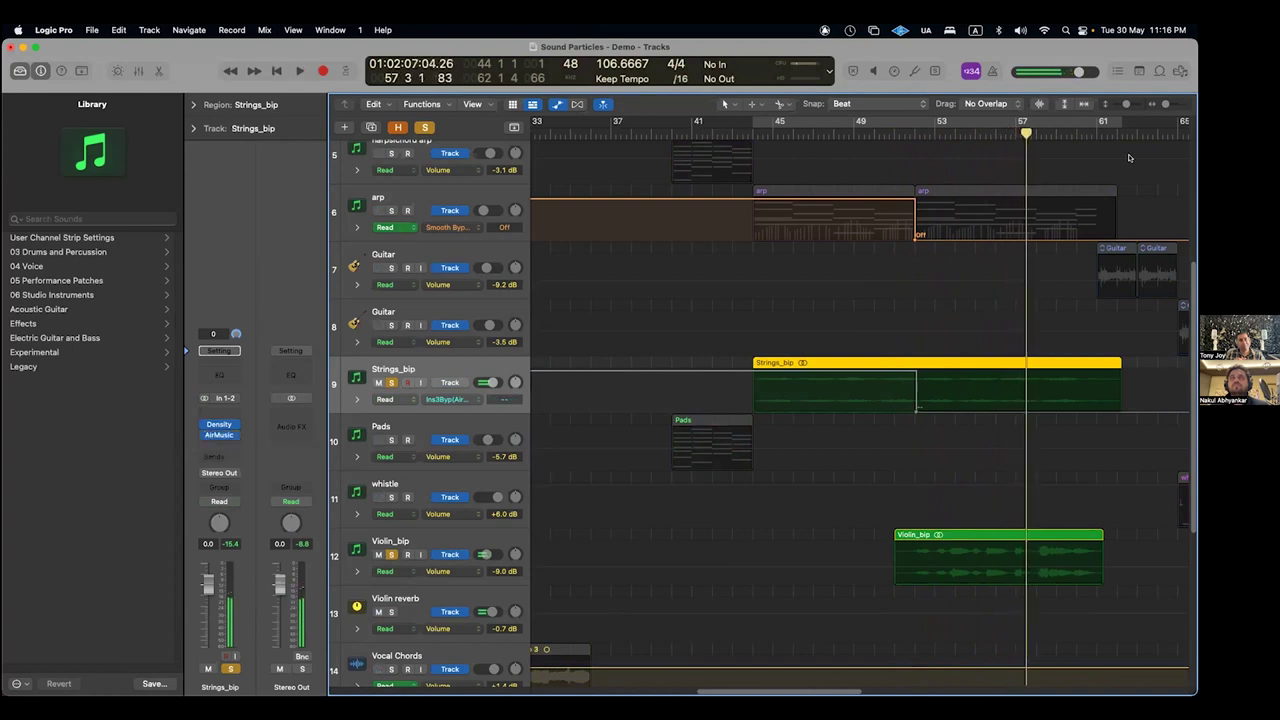
left_click(907, 125)
key("space")
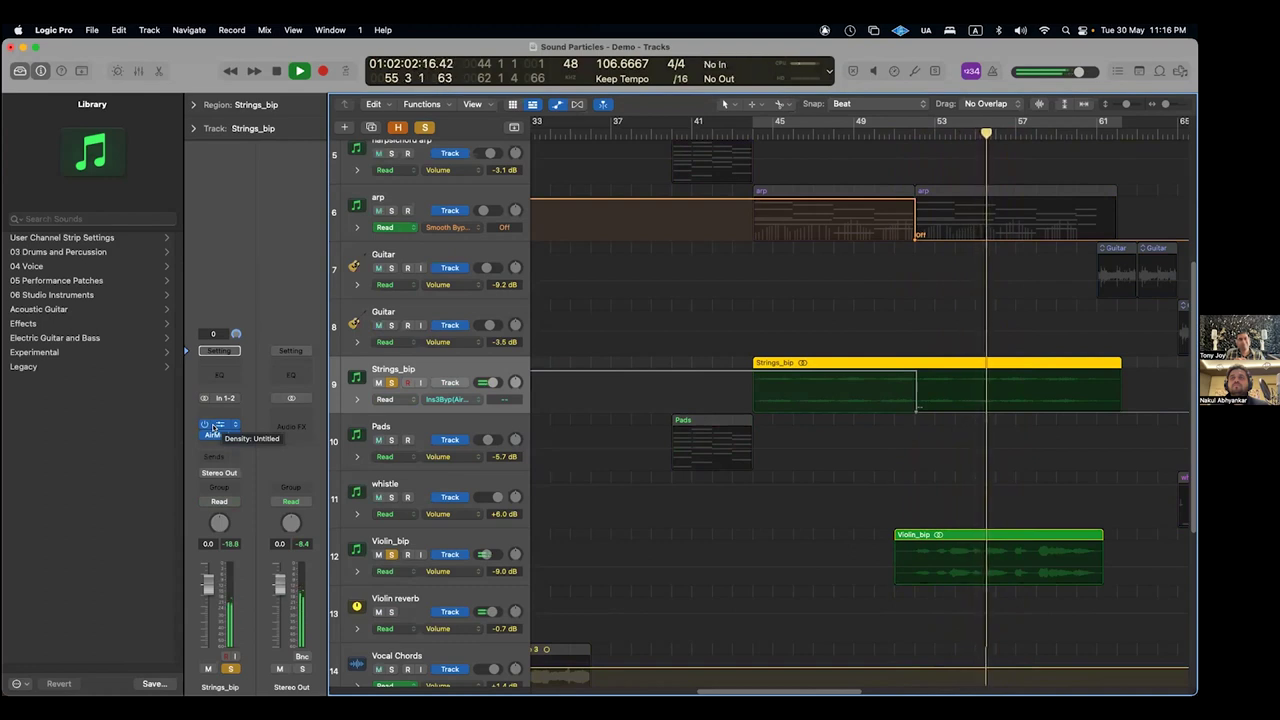
- Check the plug-in chains of the Violin reverb and Violin_bip tracks while the soloed tracks play, and stop playback
left_click(410, 598)
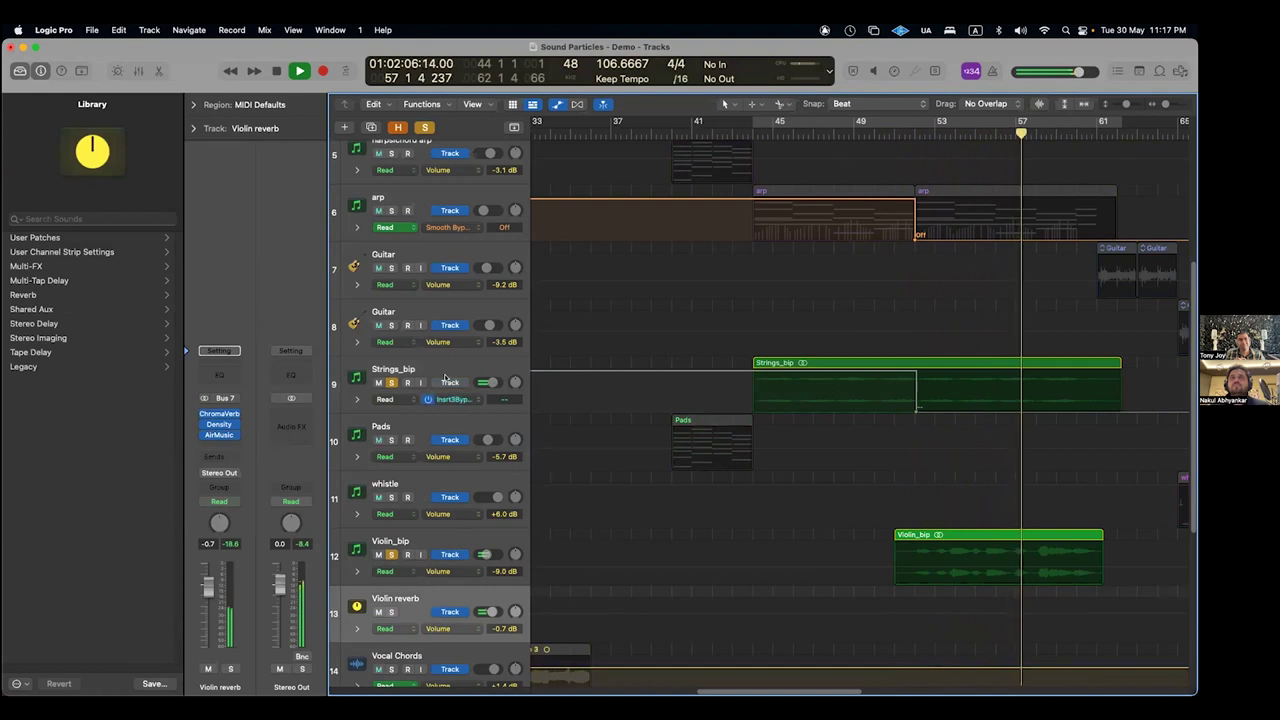
left_click(420, 540)
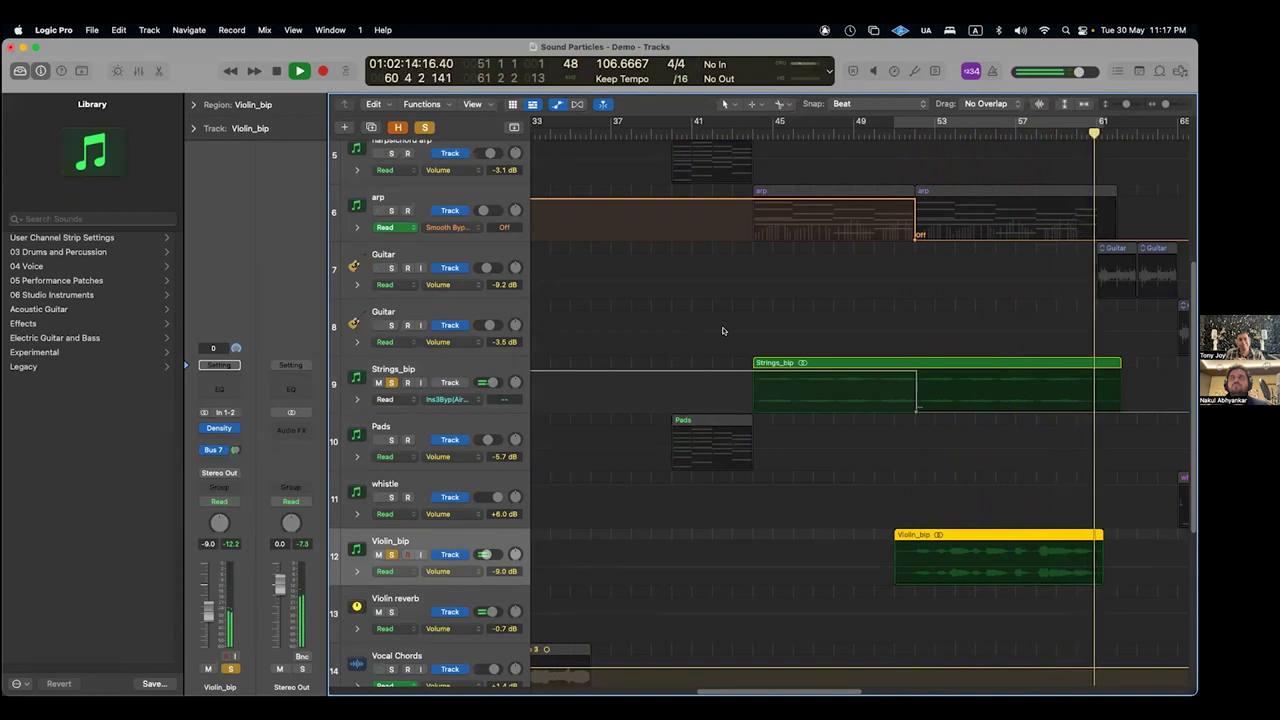
key("space")
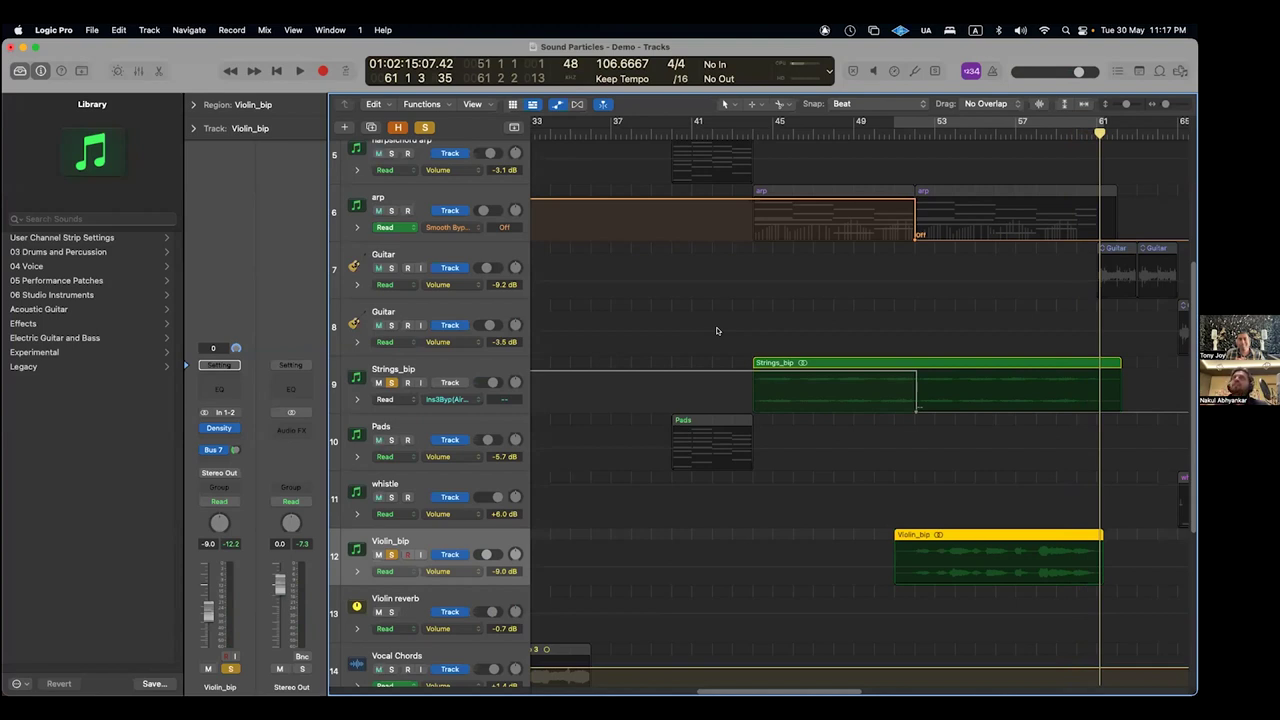
- Move the playhead back to bar 52 and turn the Strings_bip track automation on again
key("comma")
key("comma")
key("comma")
key("comma")
key("comma")
key("comma")
key("comma")
key("comma")
key("comma")
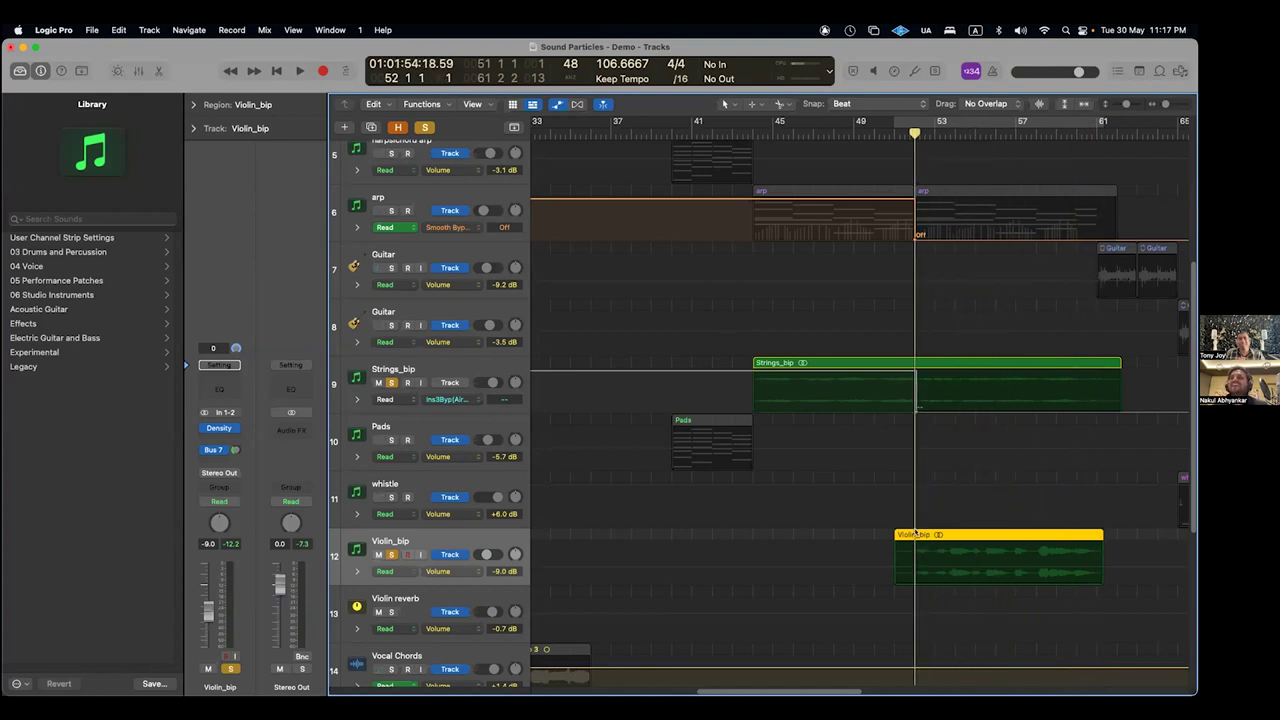
scroll(914, 532, "down", 3)
left_click(414, 269)
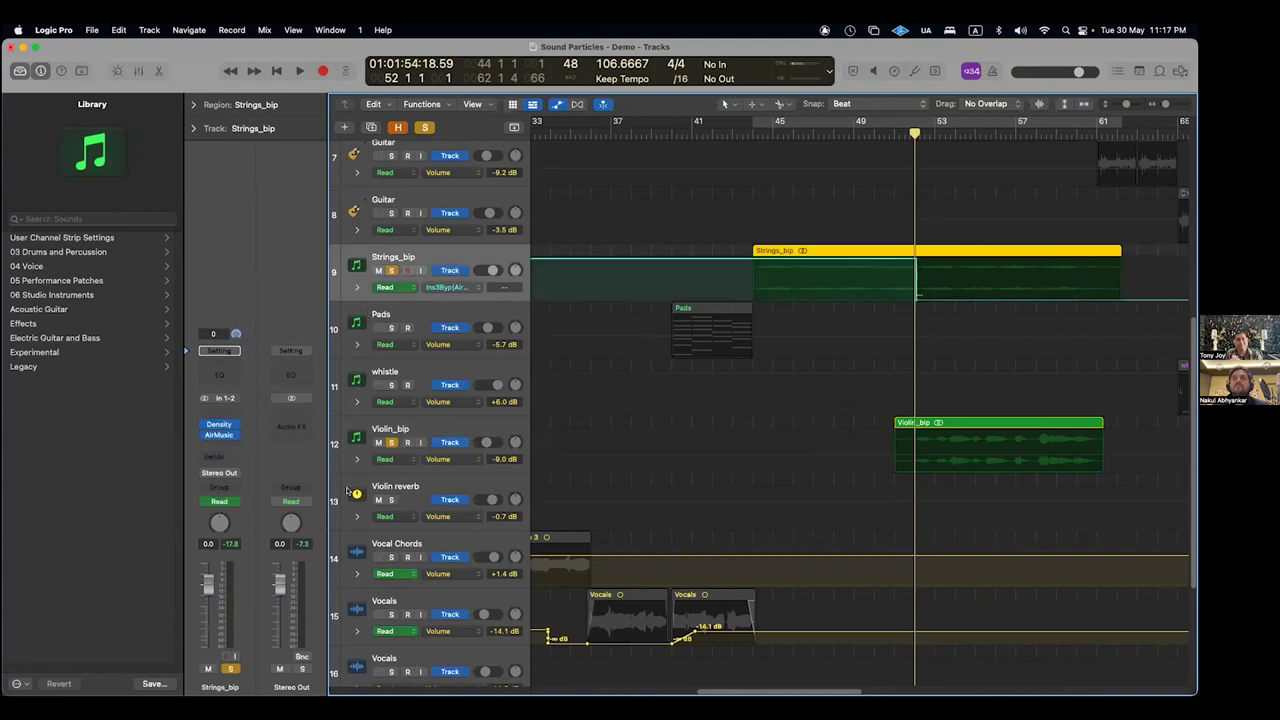
- Hide the automation lanes in the arrangement and select the Violin reverb track
scroll(893, 303, "up", 2)
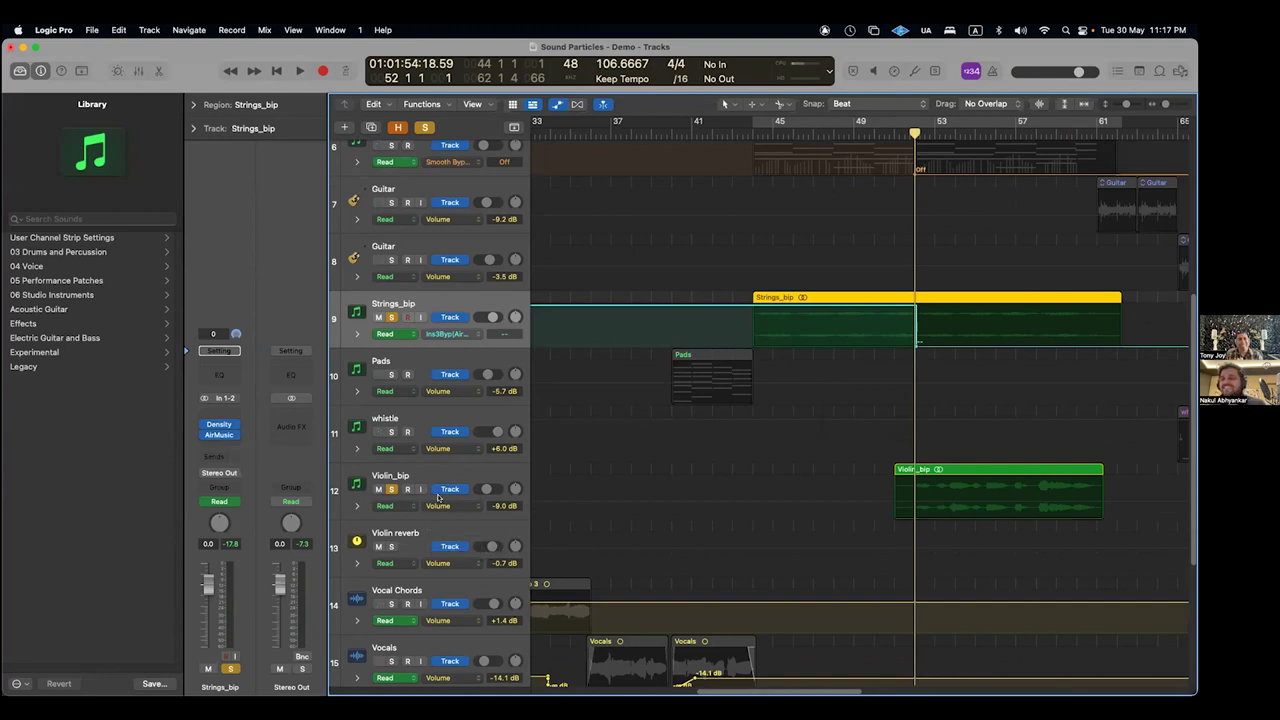
key("super+Up")
left_click(942, 503)
left_click(474, 402)
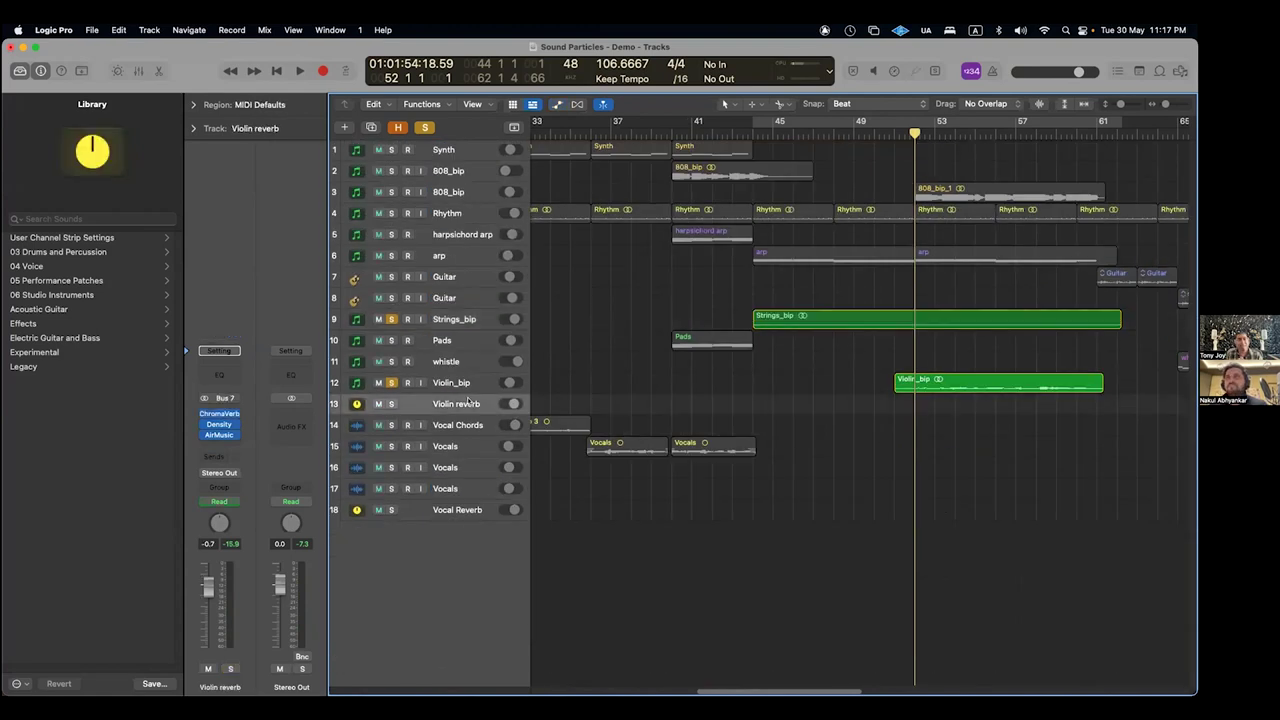
key("super+Down")
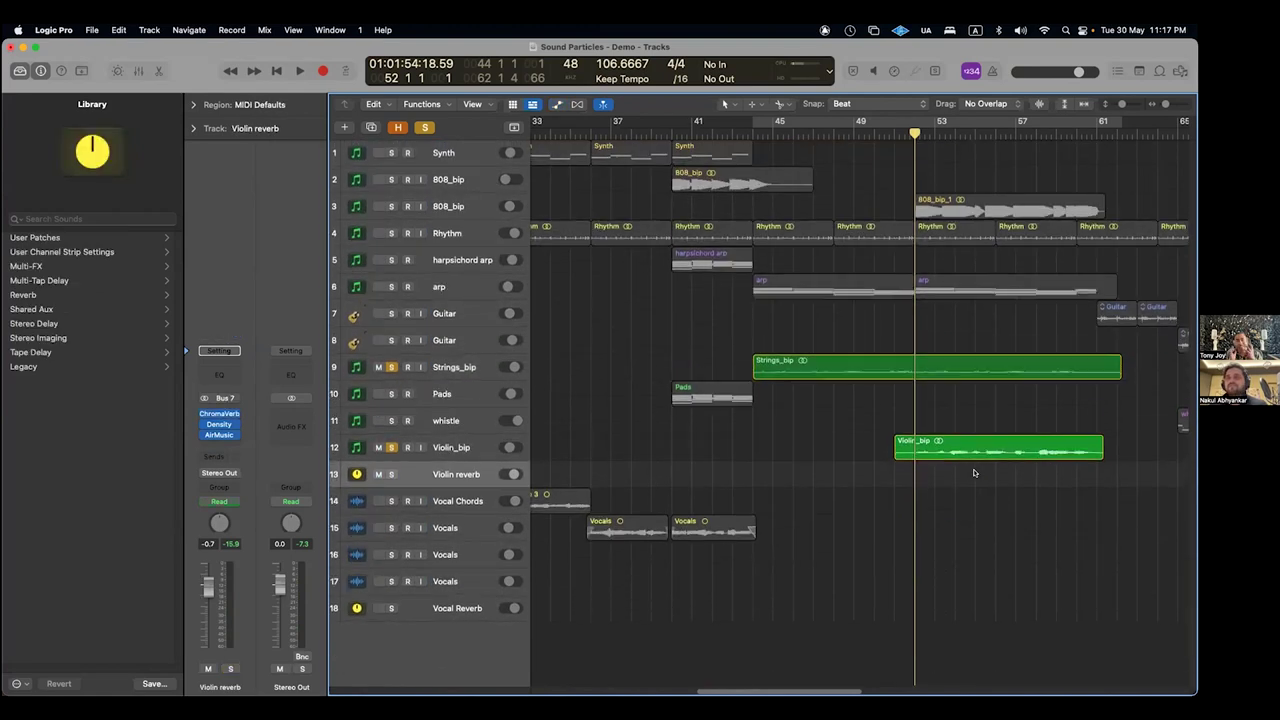
- Bring the arrangement's surrounding regions into view and clear all track solos
scroll(974, 473, "right", 5)
key("super+Down")
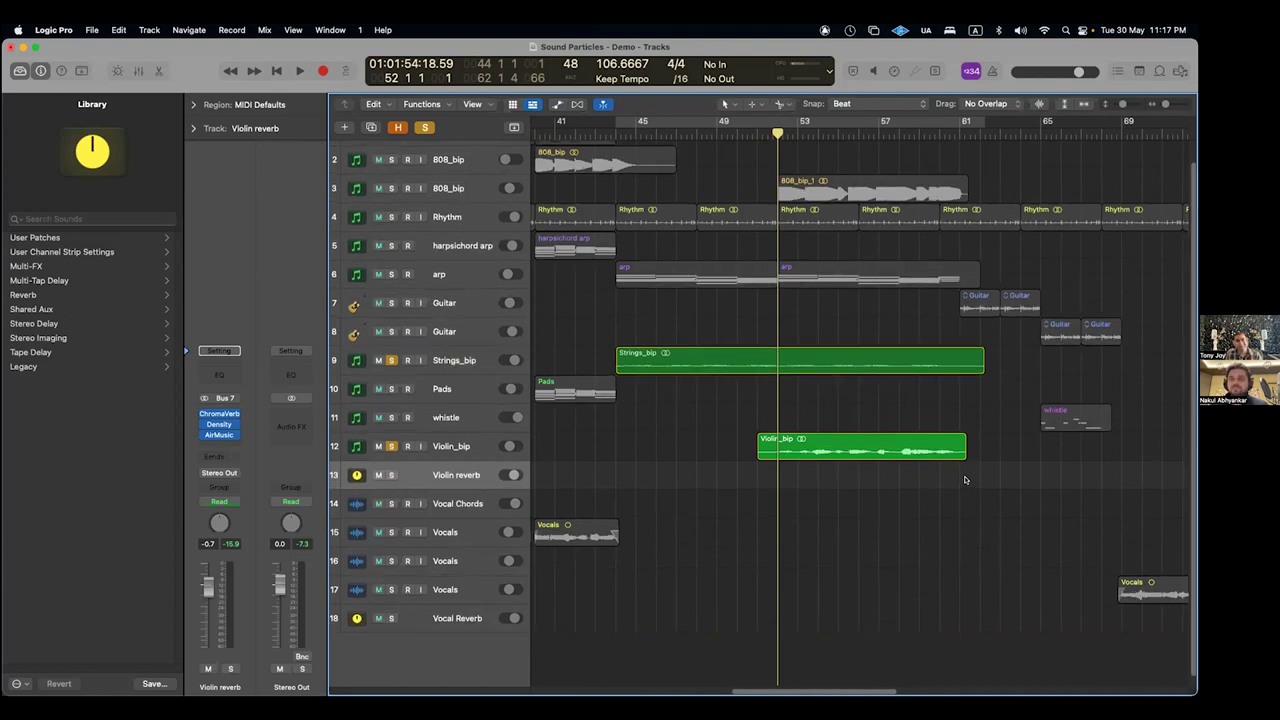
key("super+Down")
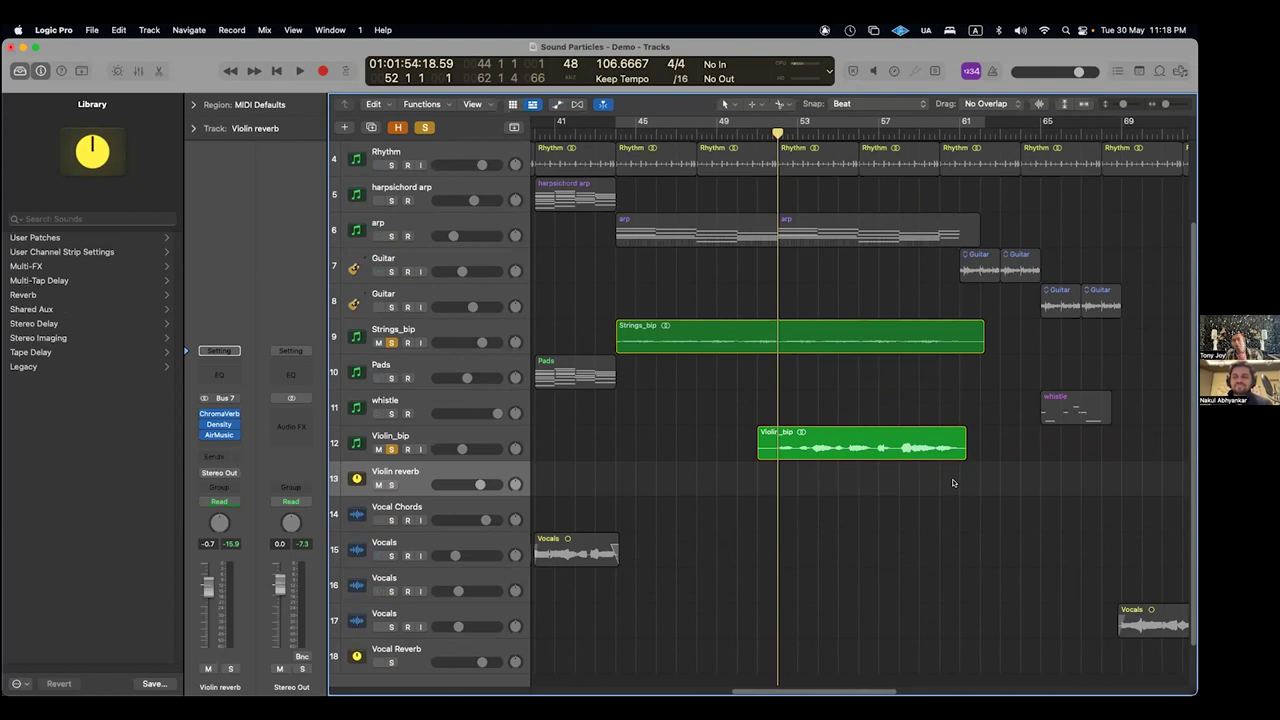
key("z")
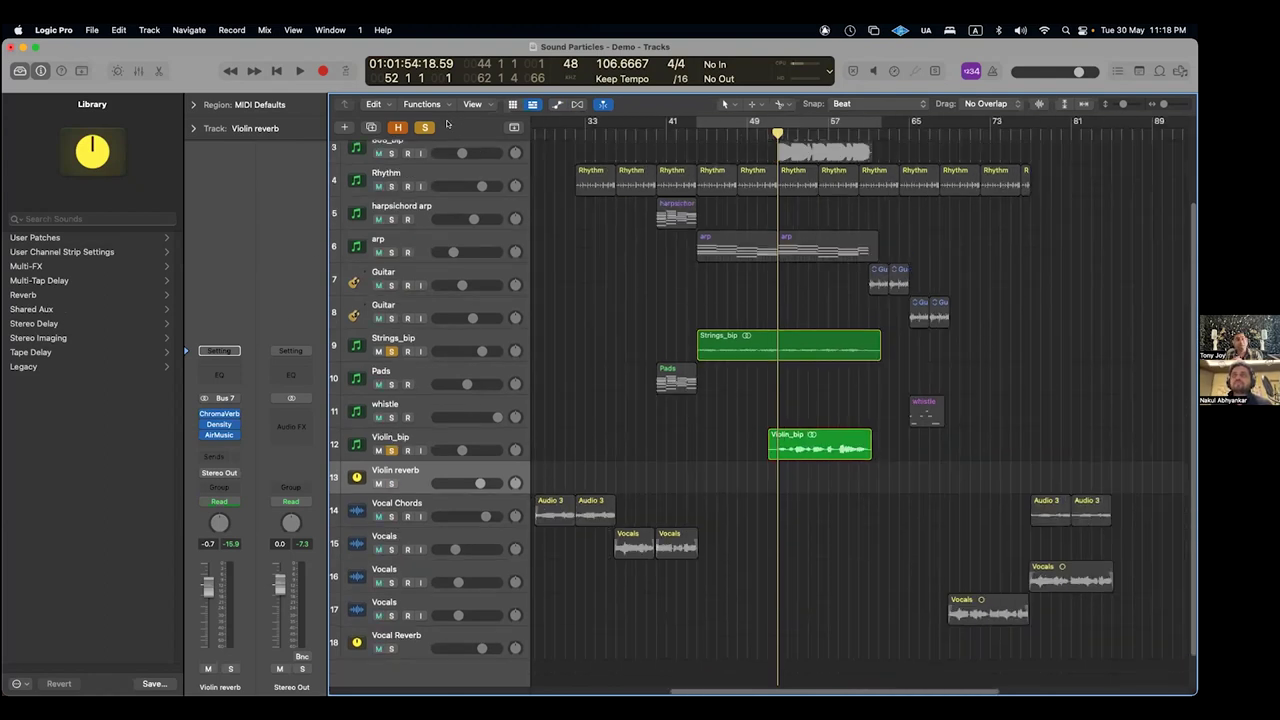
left_click(424, 127)
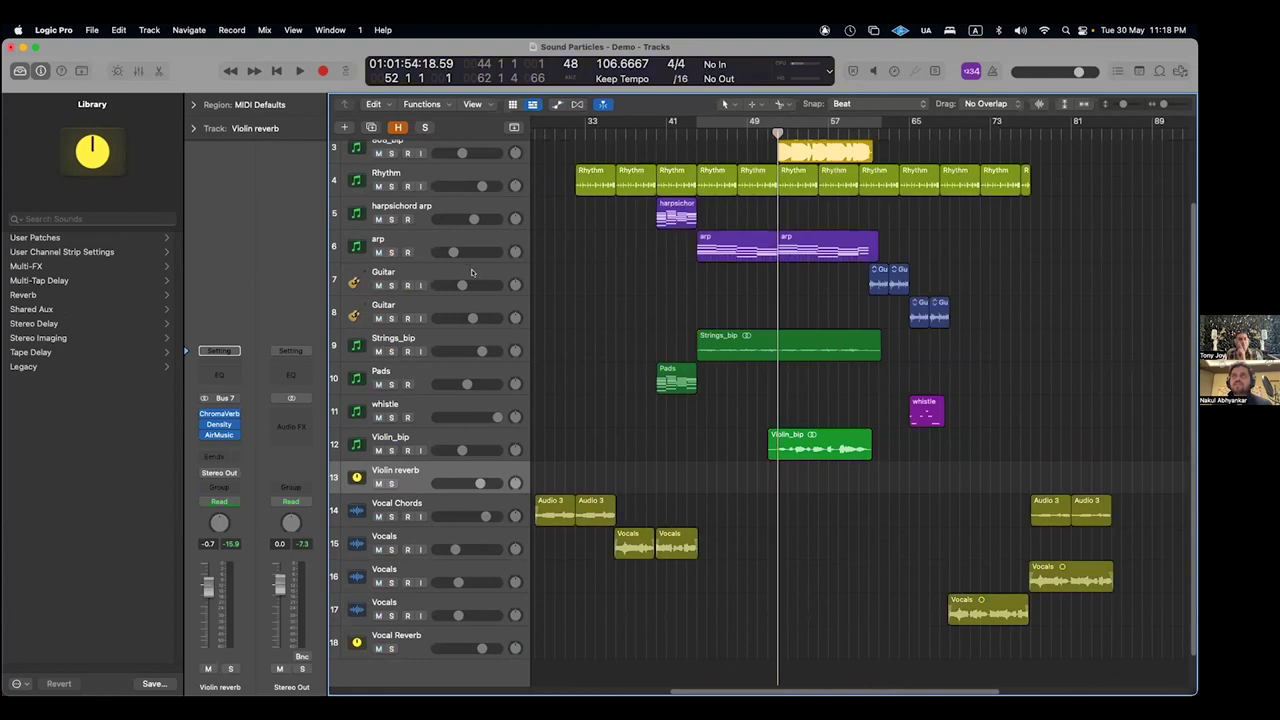
- Save the arp track's BrightnessPanner settings as a preset named Pan High
left_click(437, 236)
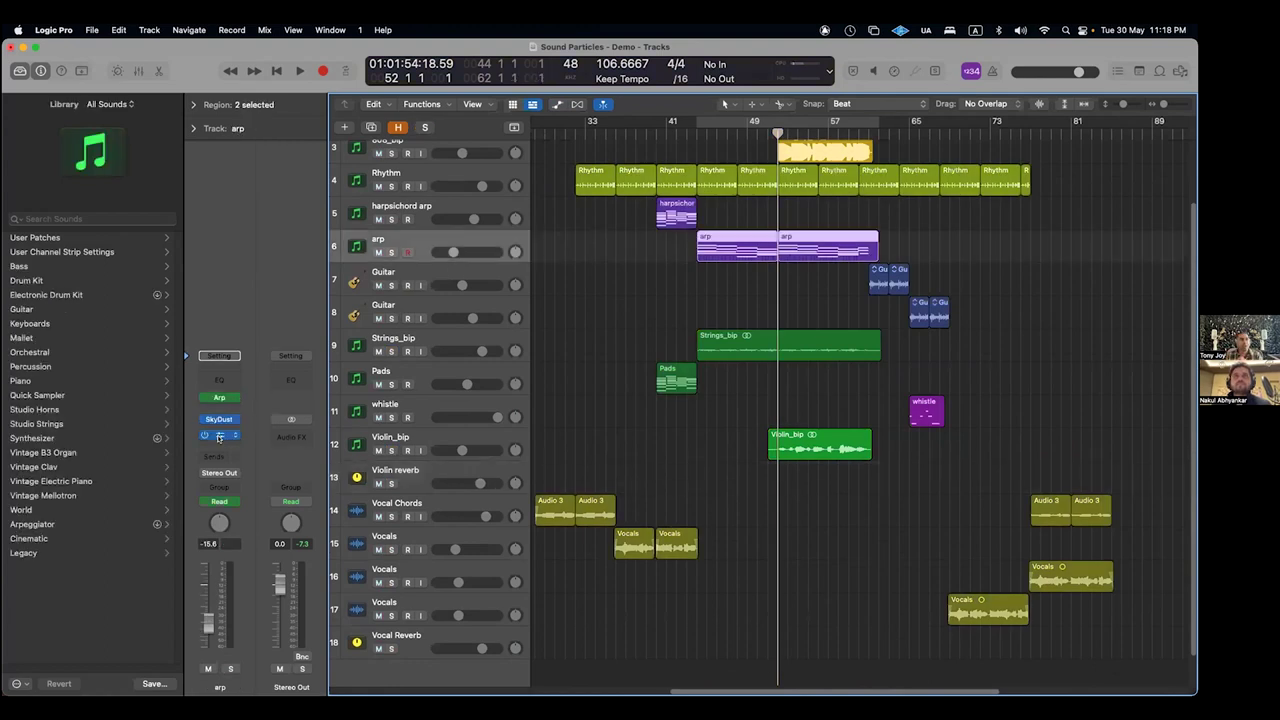
left_click(219, 436)
left_click_drag(326, 79, 448, 117)
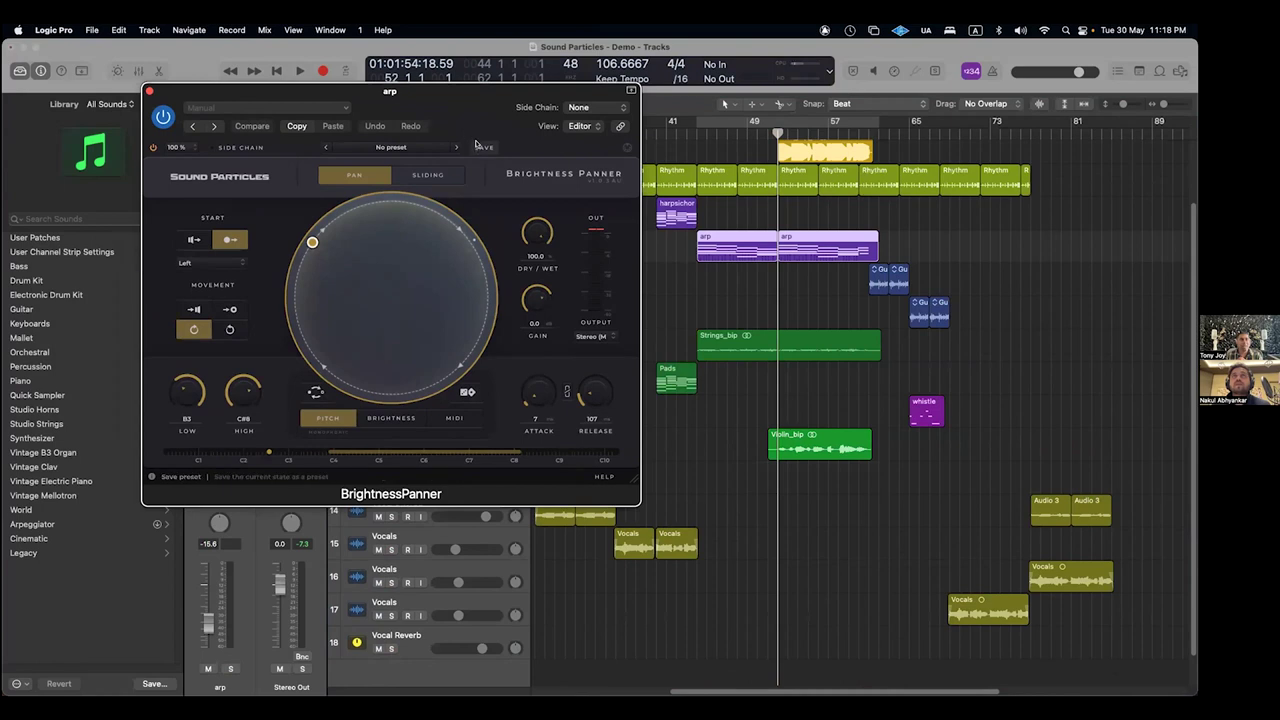
left_click(476, 147)
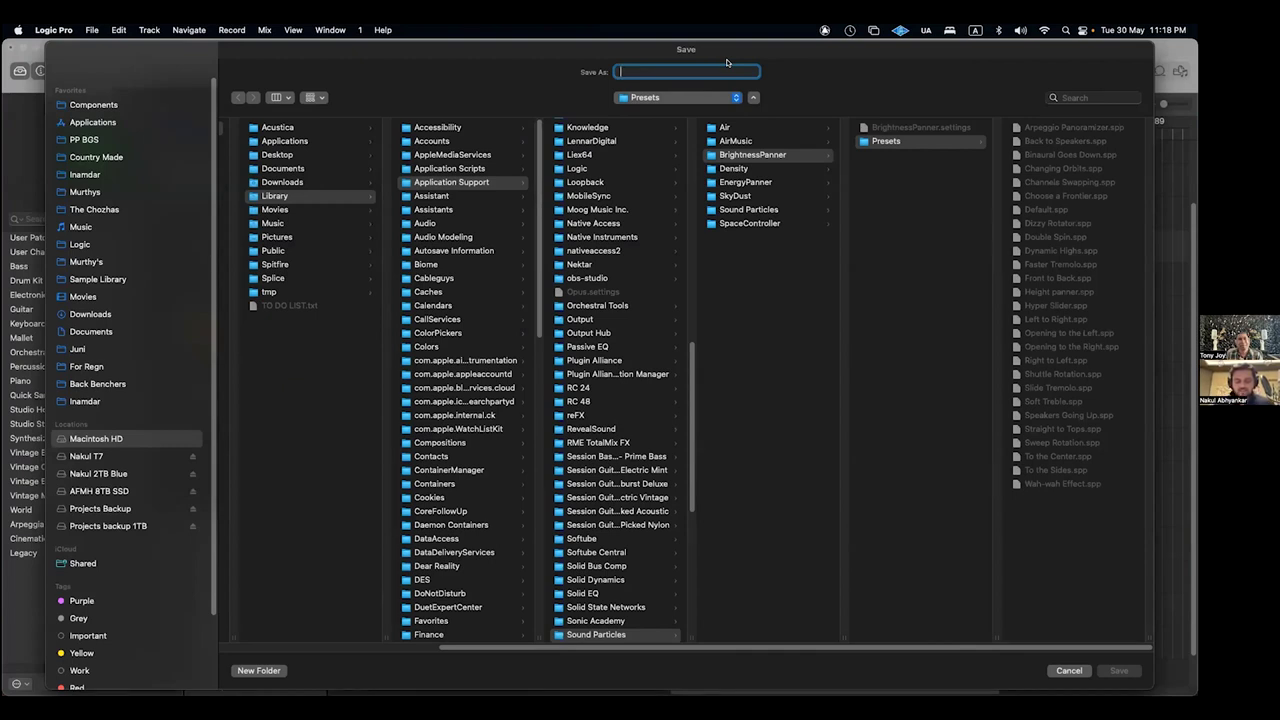
type("Pan High")
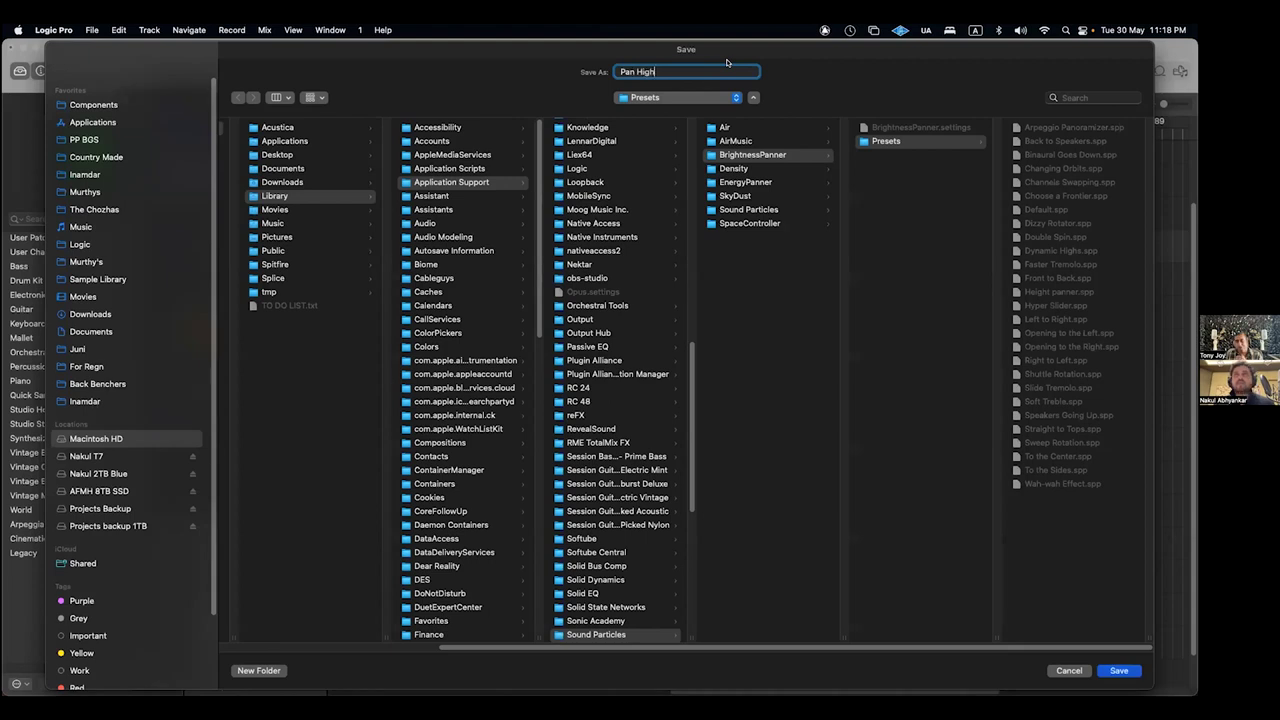
key("Return")
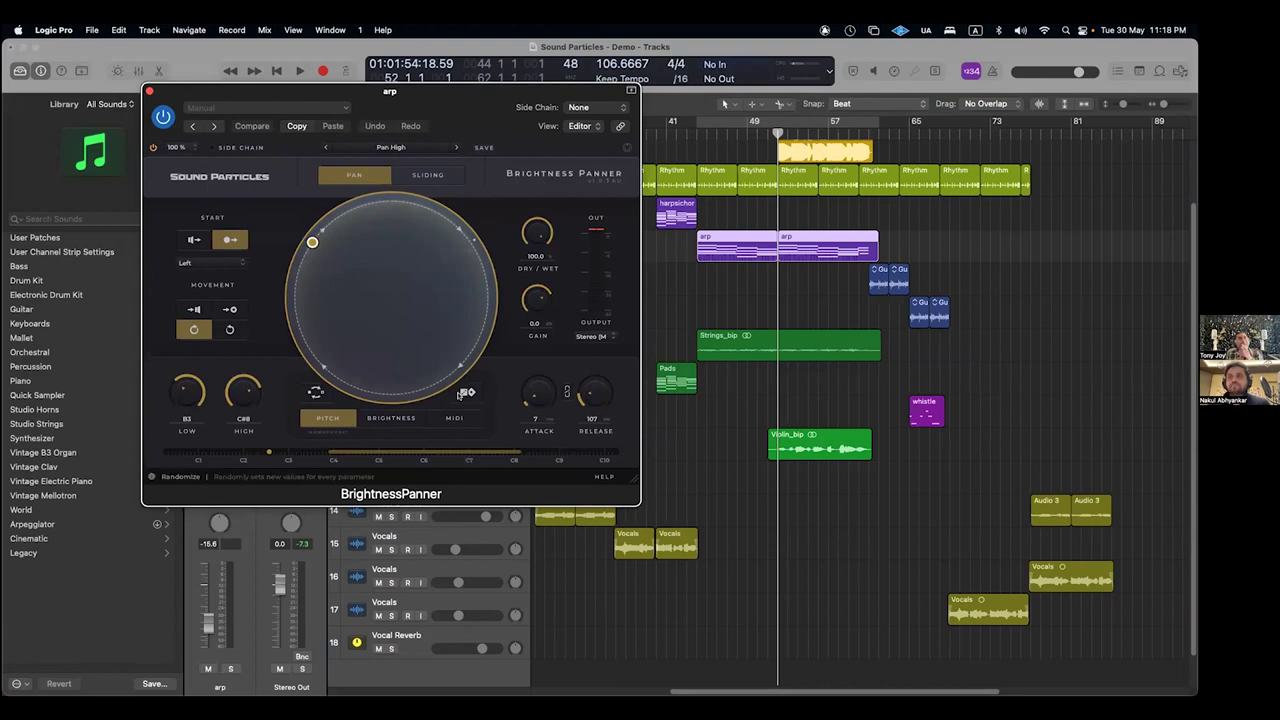
left_click_drag(493, 90, 546, 290)
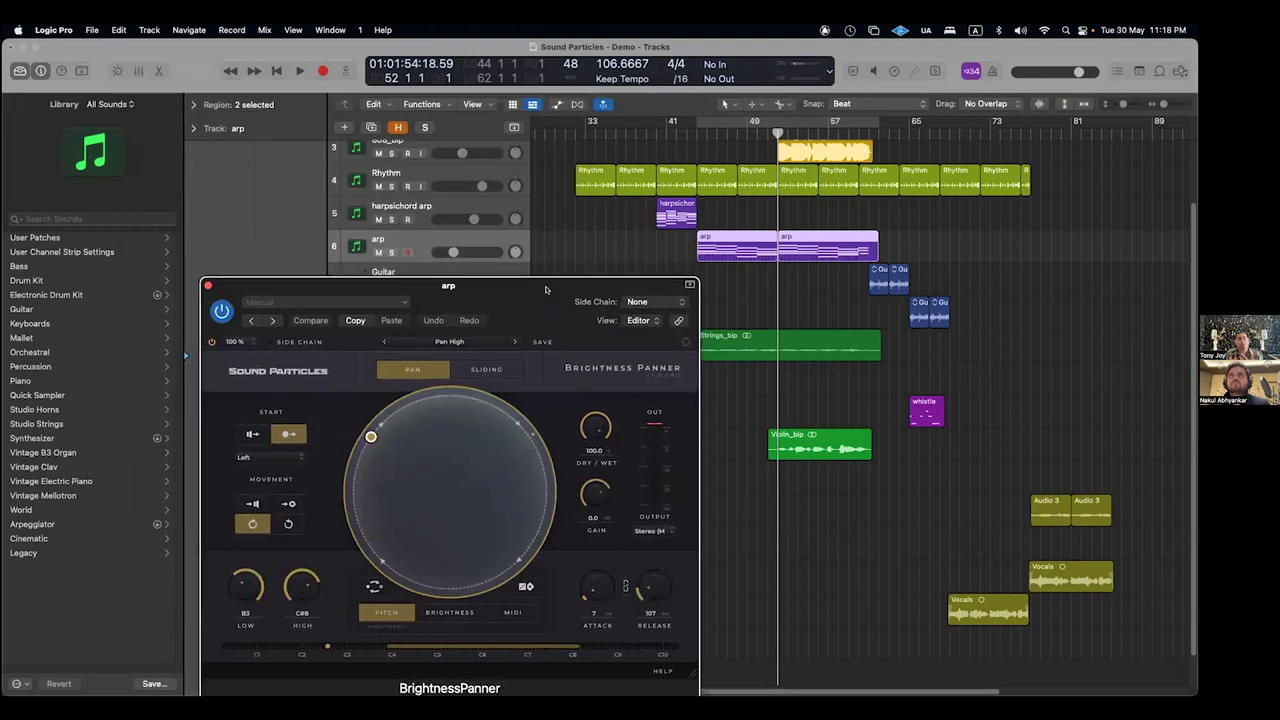
left_click(392, 255)
left_click_drag(430, 286, 395, 140)
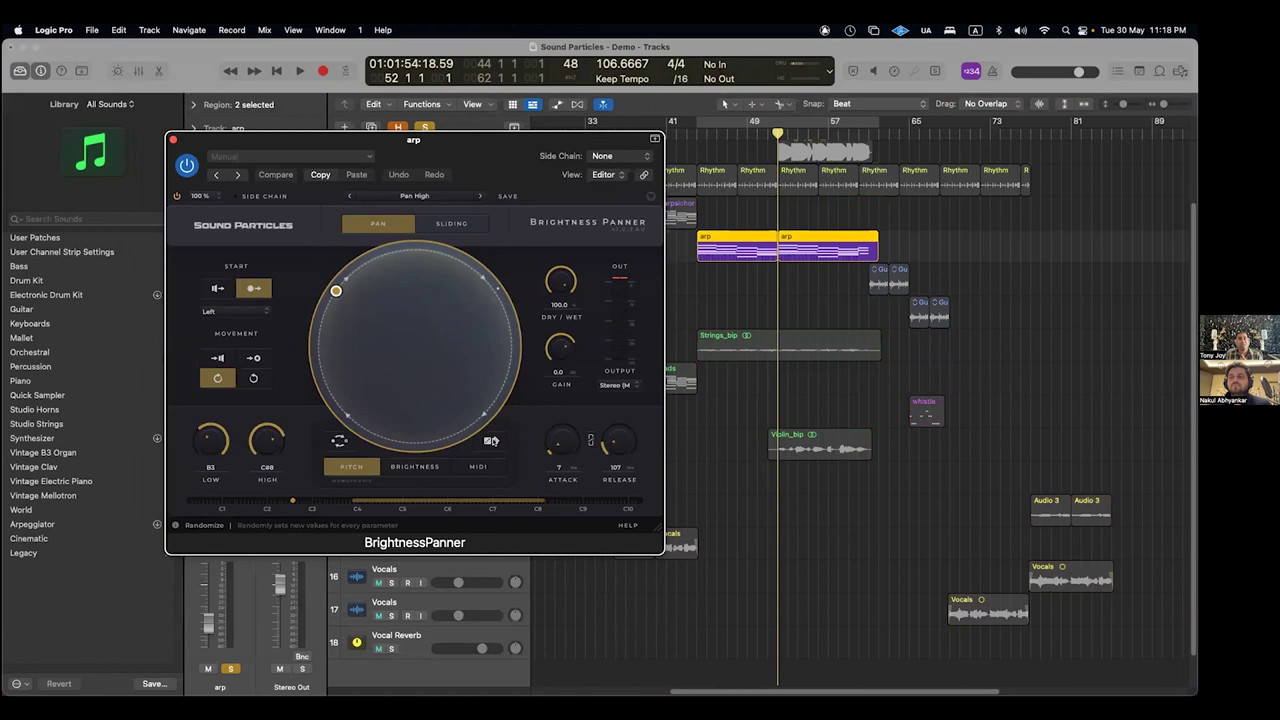
left_click(425, 126)
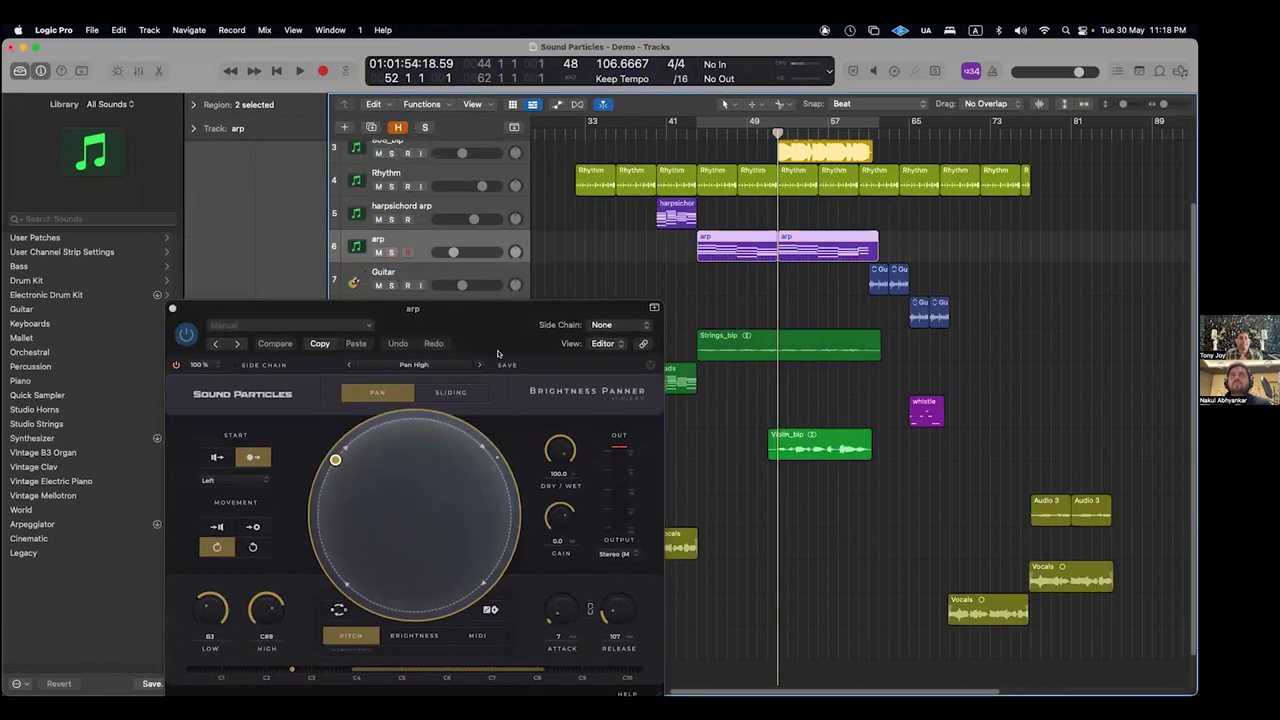
- Set a cycle range from bar 52 to bar 61 and start playback of the full mix
key("space")
key("space")
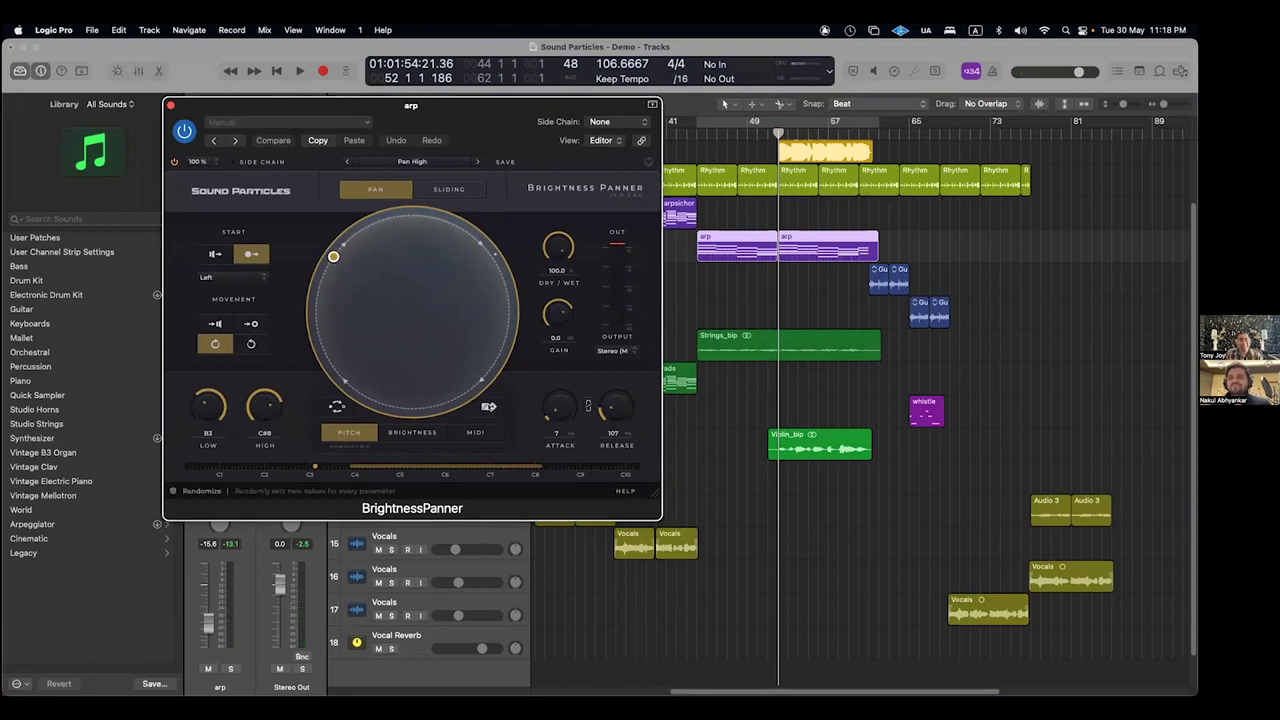
left_click_drag(775, 121, 869, 121)
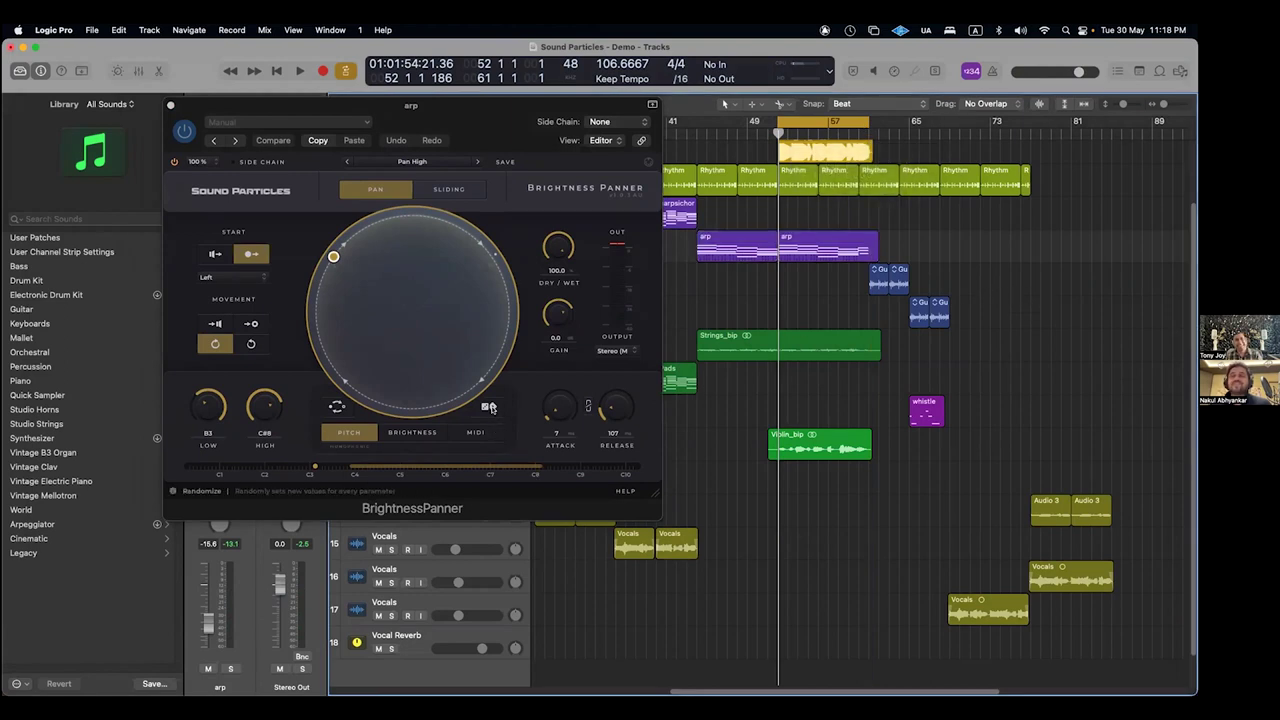
key("space")
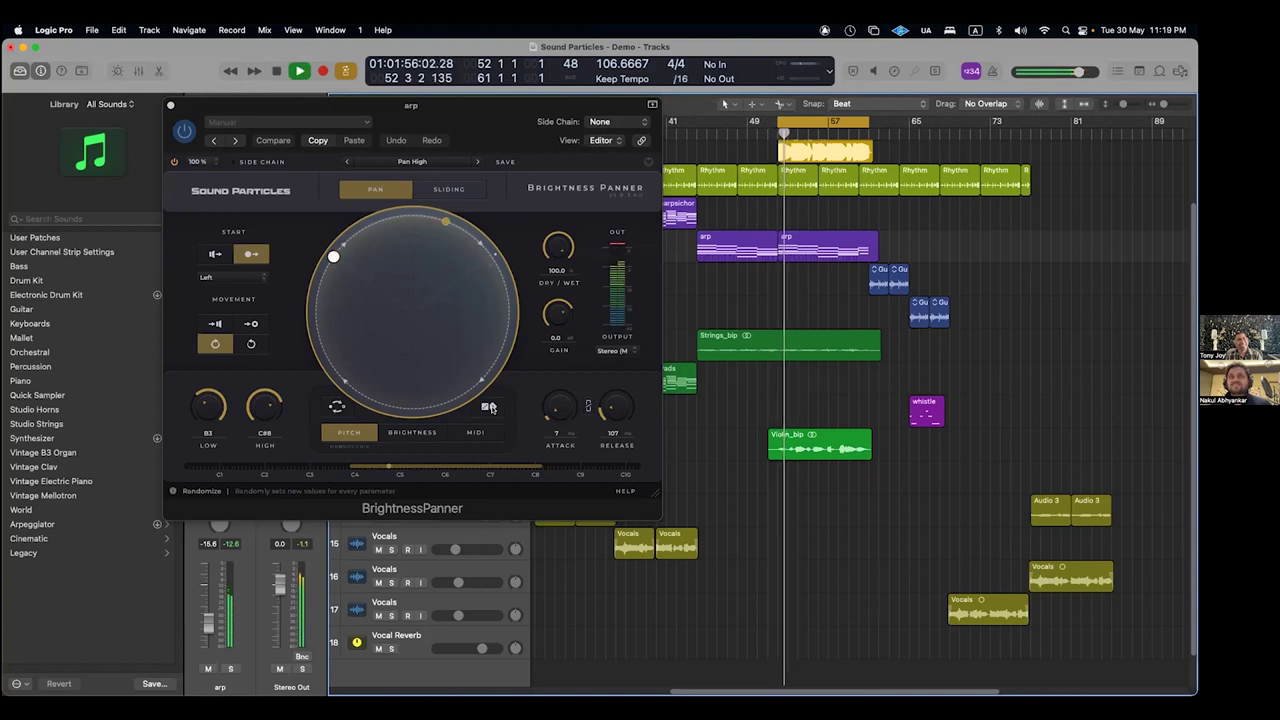
- Randomize the arp's BrightnessPanner parameters repeatedly while the cycle range plays, and stop playback
left_click(489, 407)
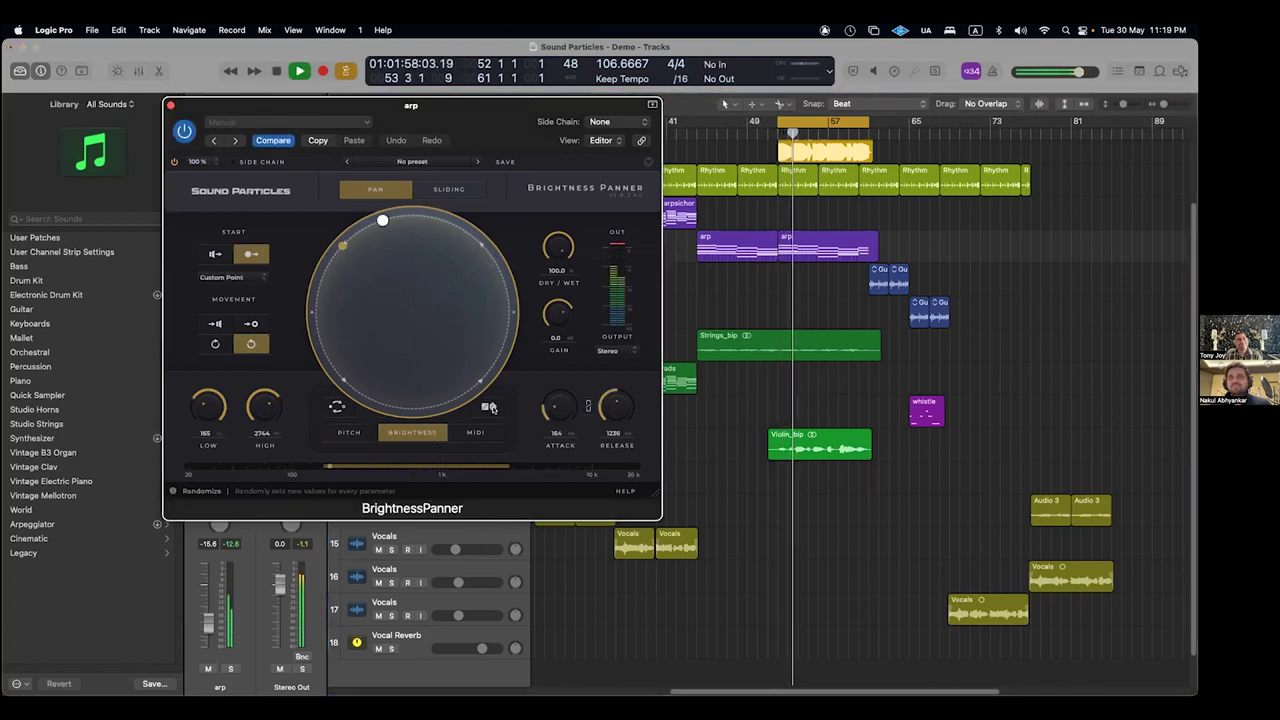
left_click(489, 407)
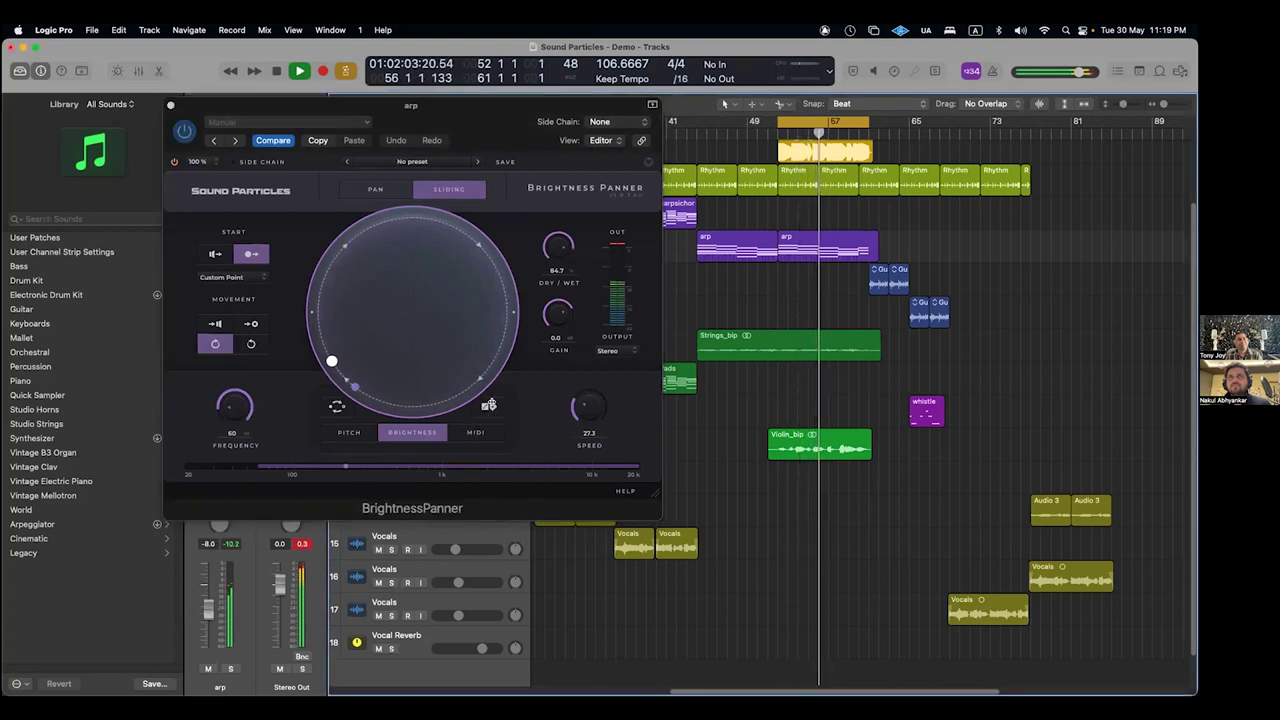
left_click(489, 406)
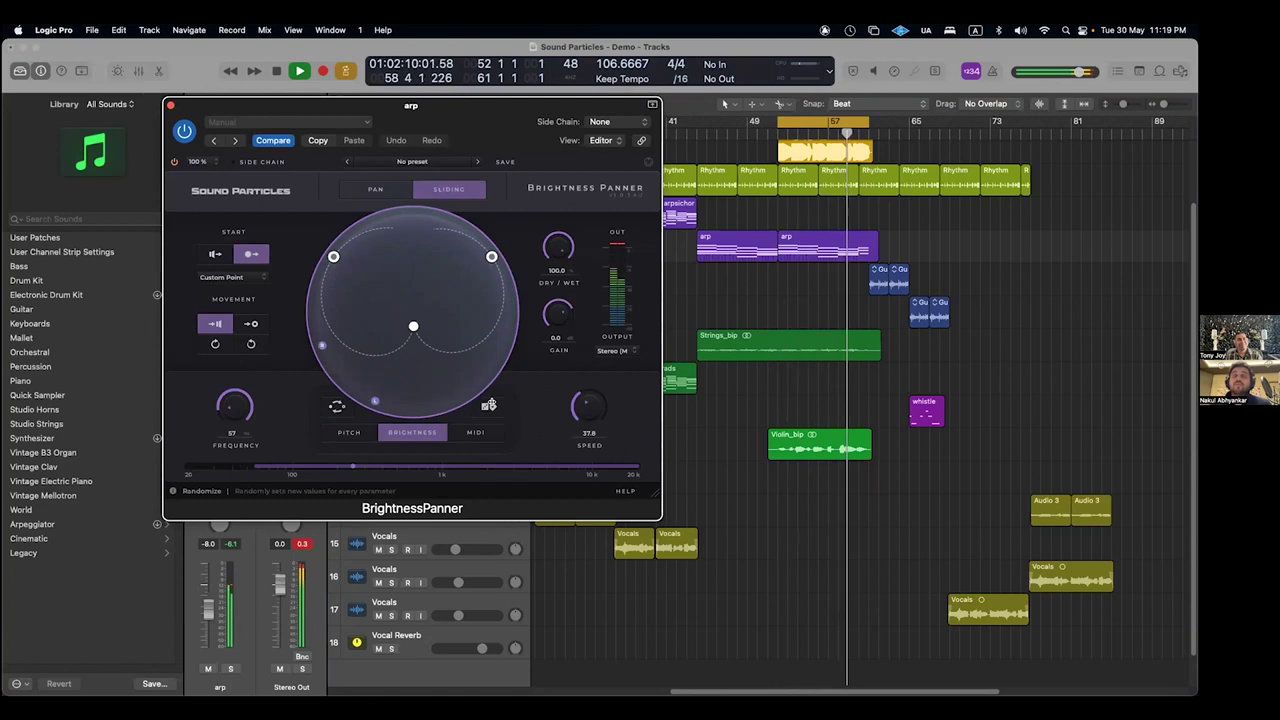
left_click(489, 406)
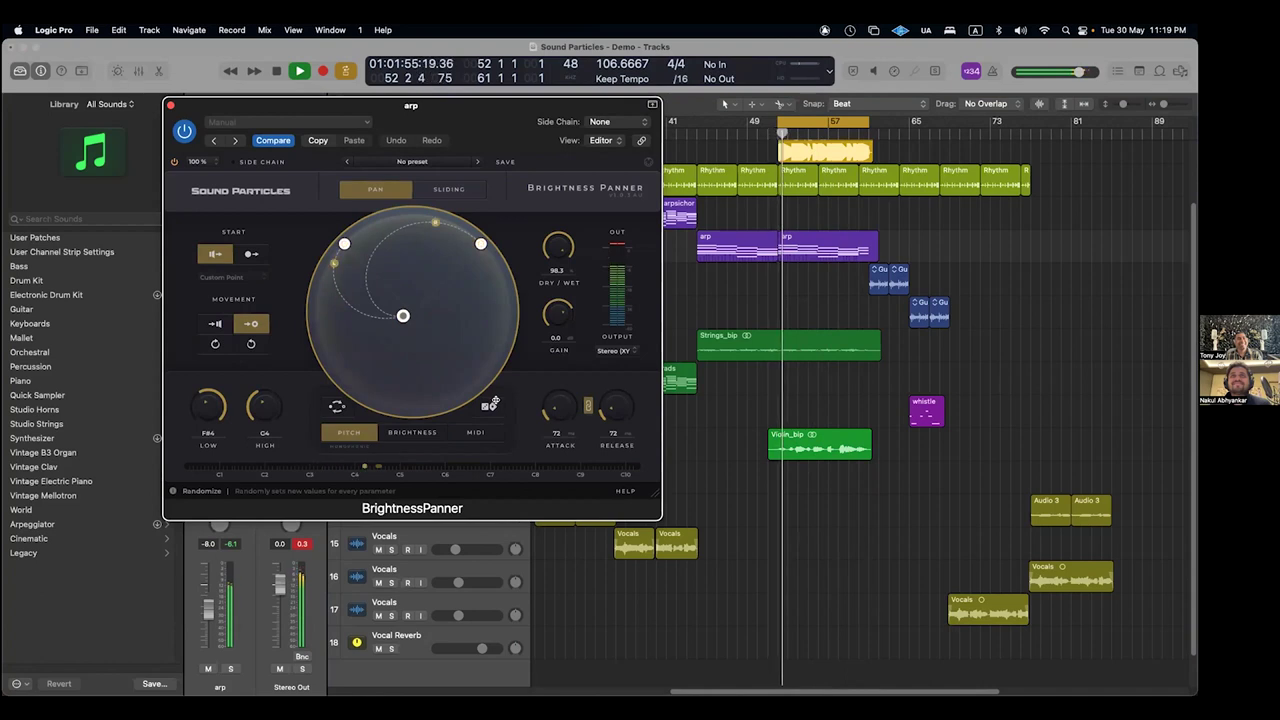
left_click(489, 406)
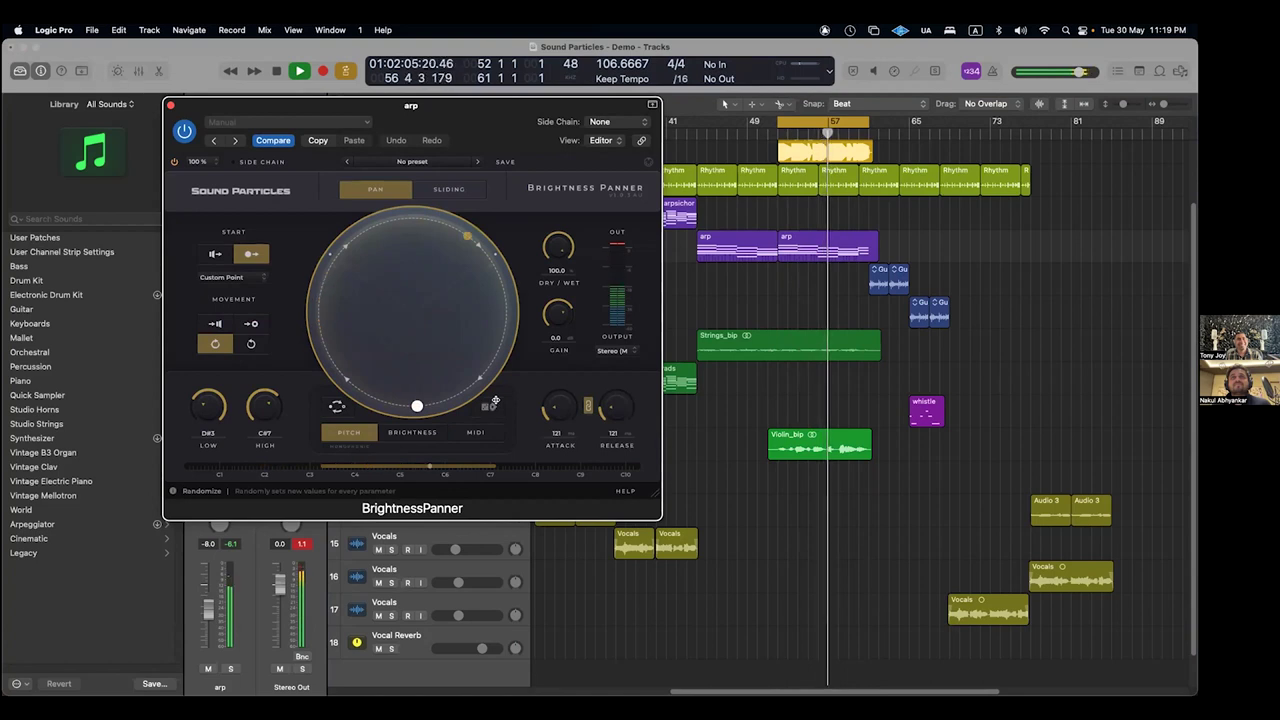
left_click(493, 402)
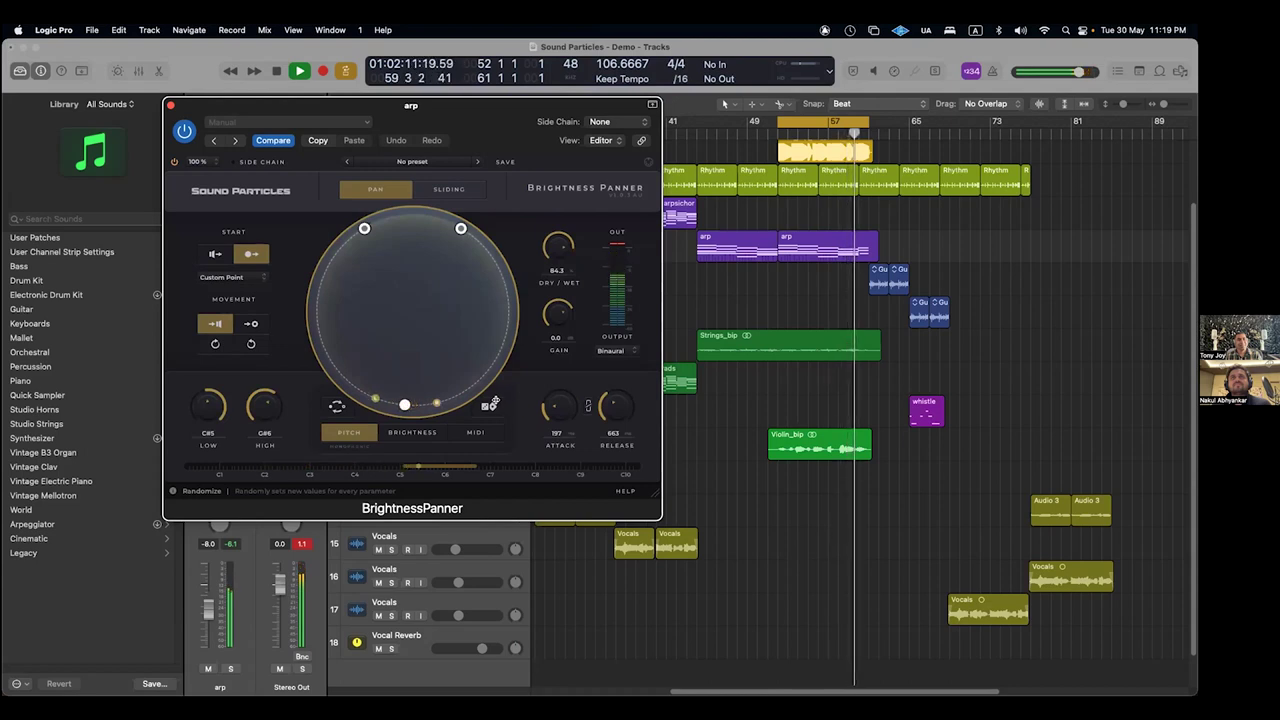
left_click(490, 403)
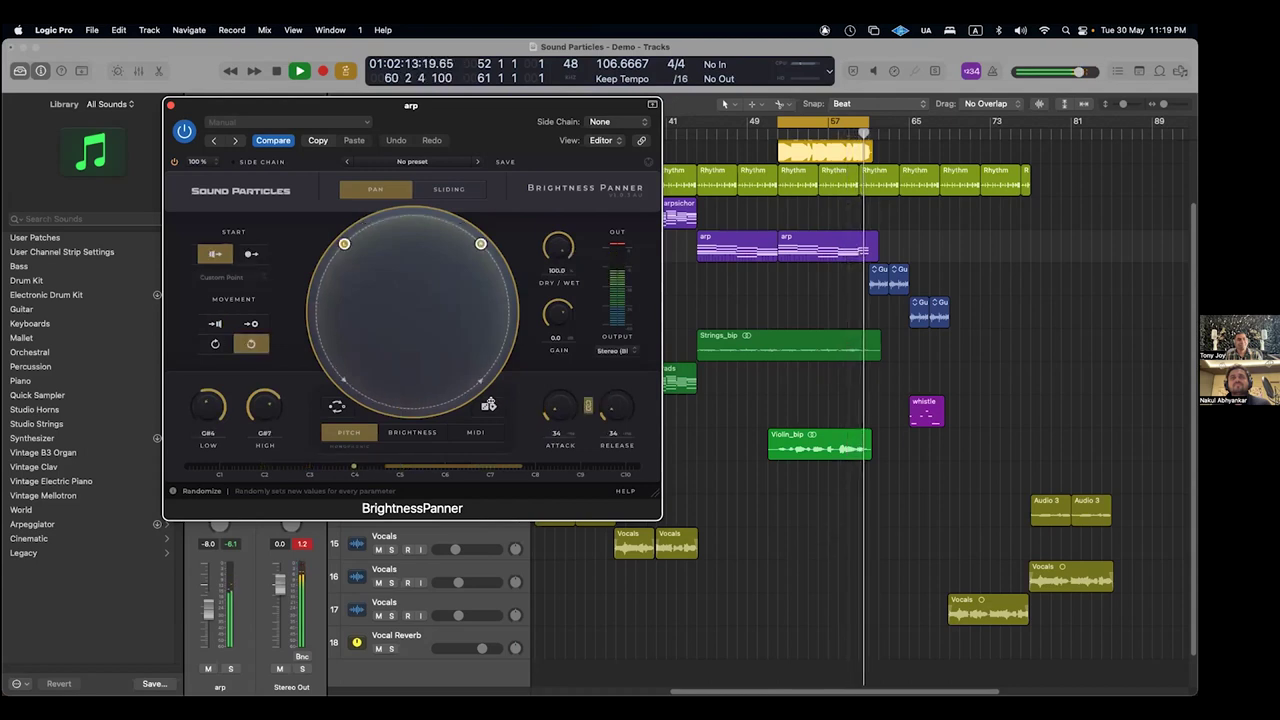
left_click(490, 403)
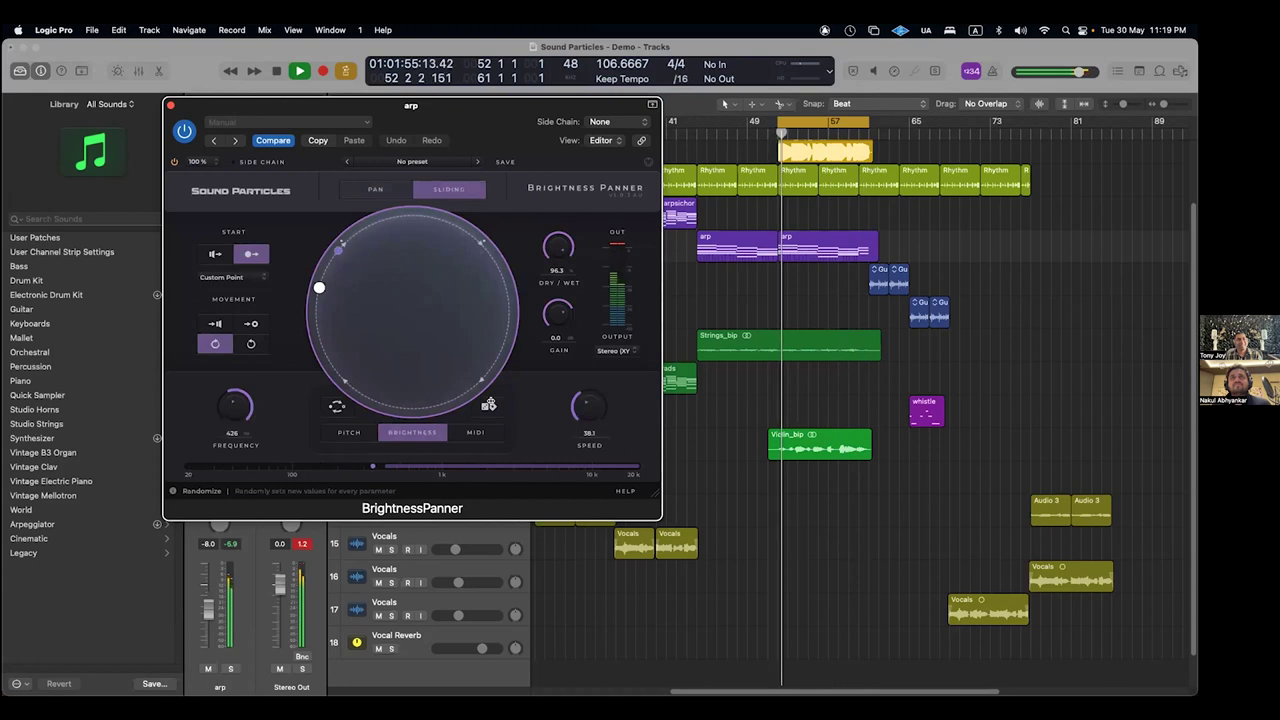
left_click(490, 403)
left_click(490, 403)
key("space")
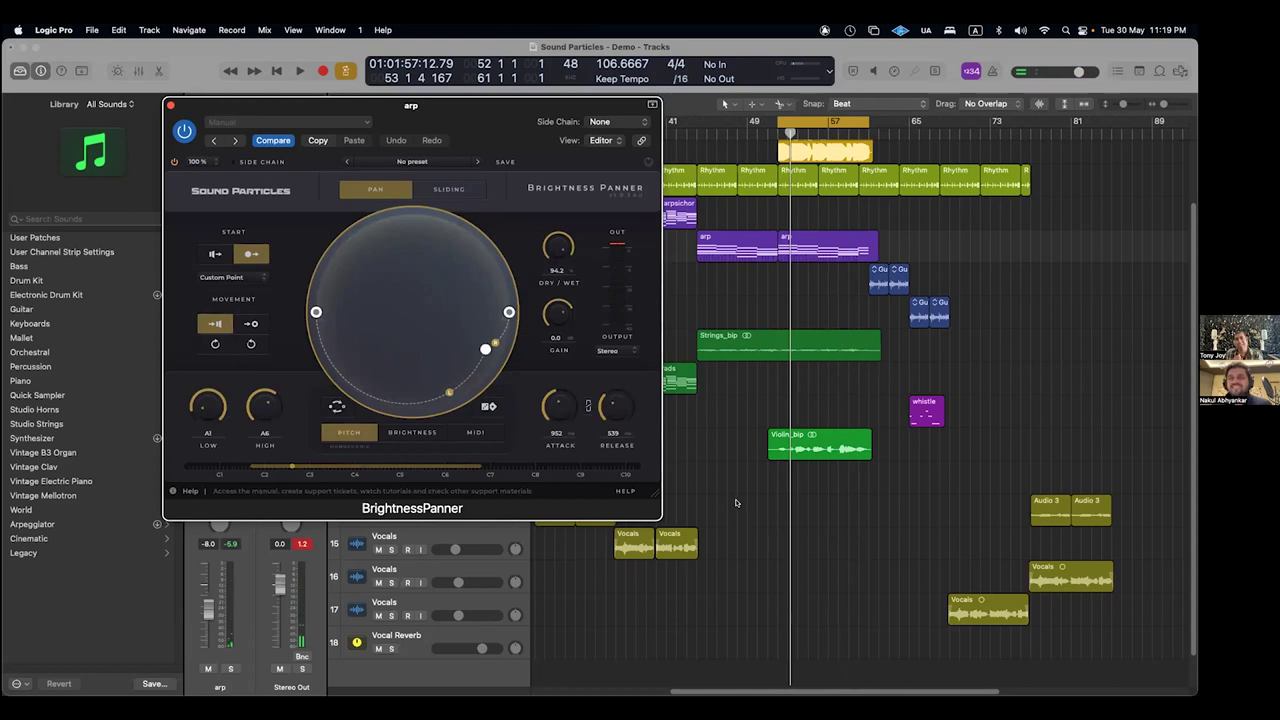
- Recall the Pan High preset in the arp's BrightnessPanner and close the plug-in window
left_click(425, 164)
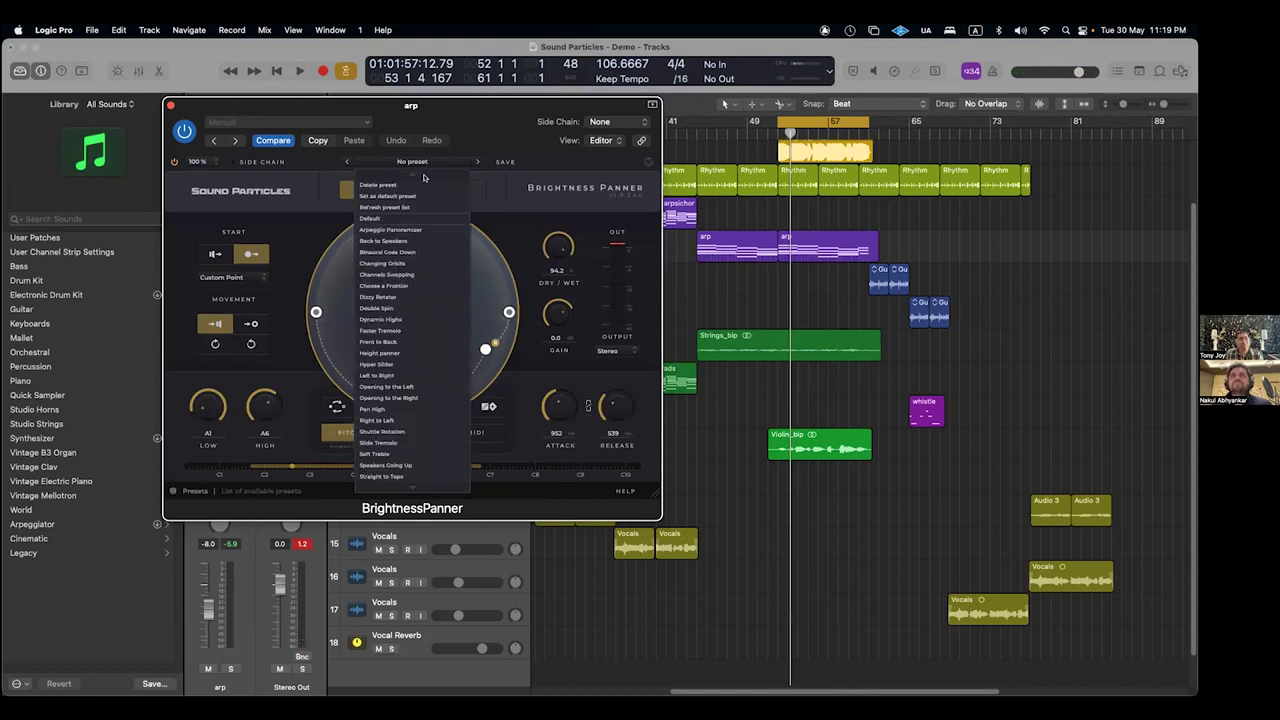
left_click(384, 408)
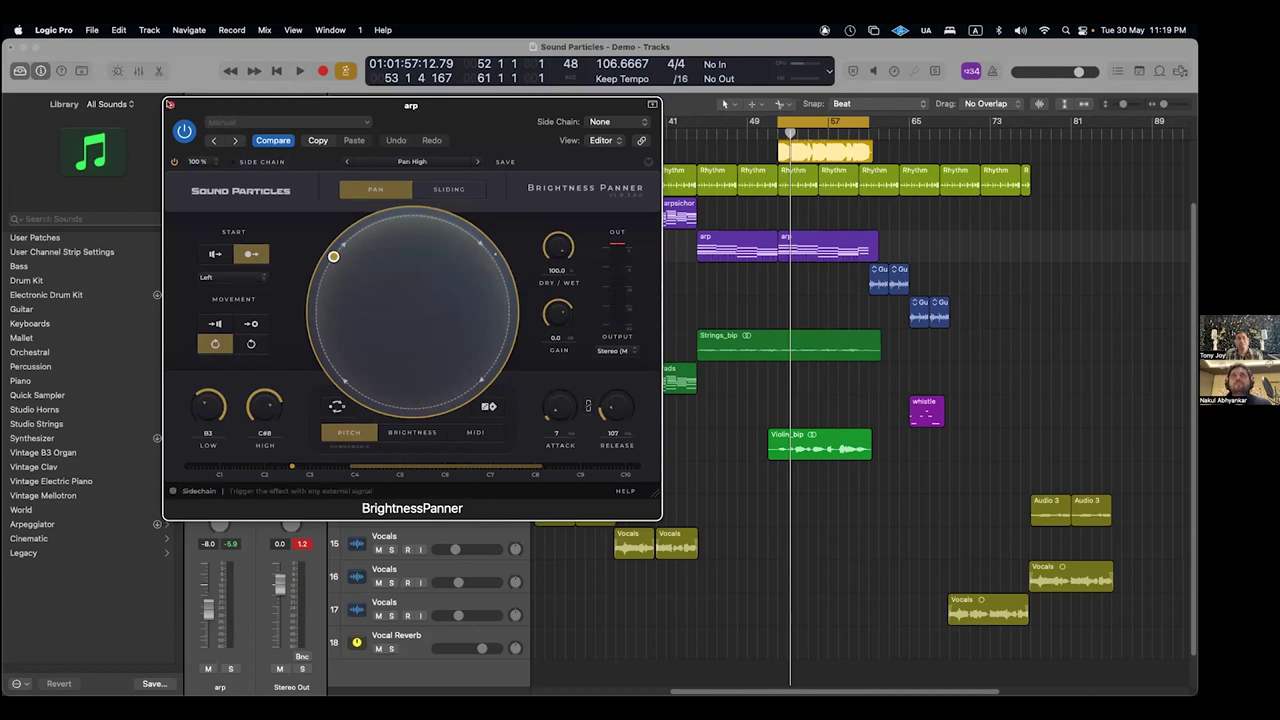
left_click(169, 104)
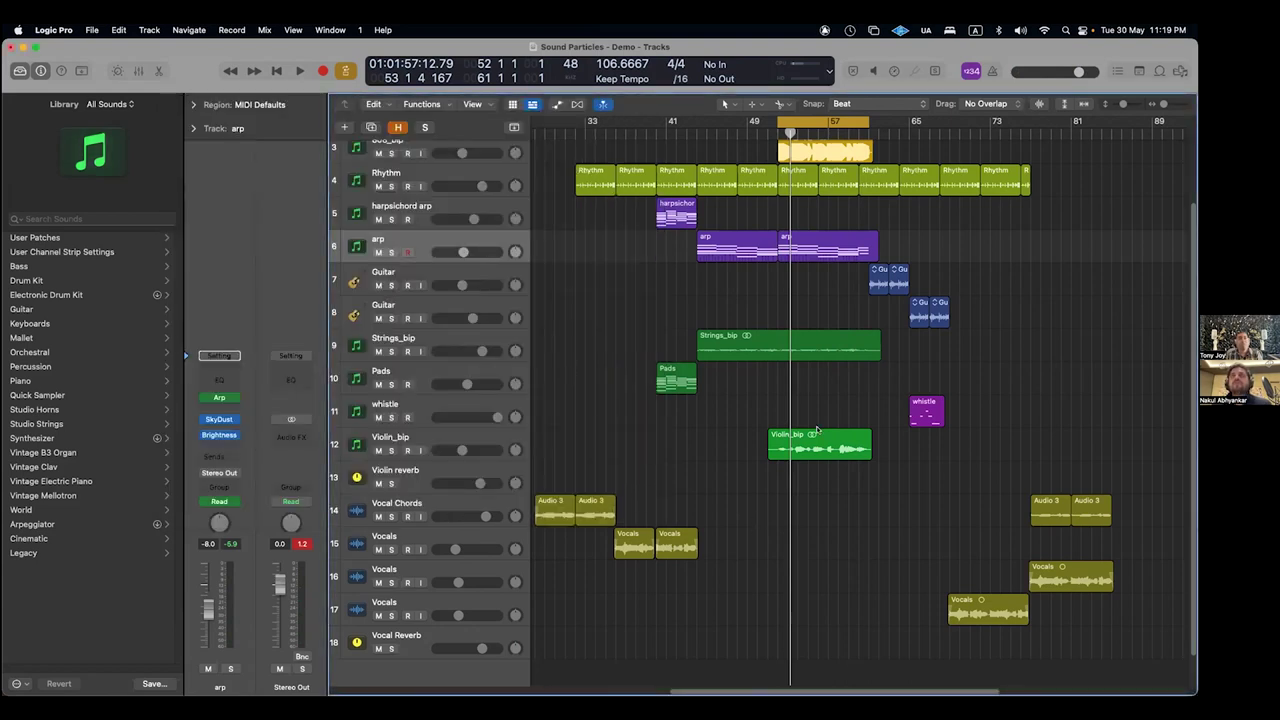
- Select the Violin reverb track and solo it together with the Violin_bip track
scroll(796, 168, "down", 5)
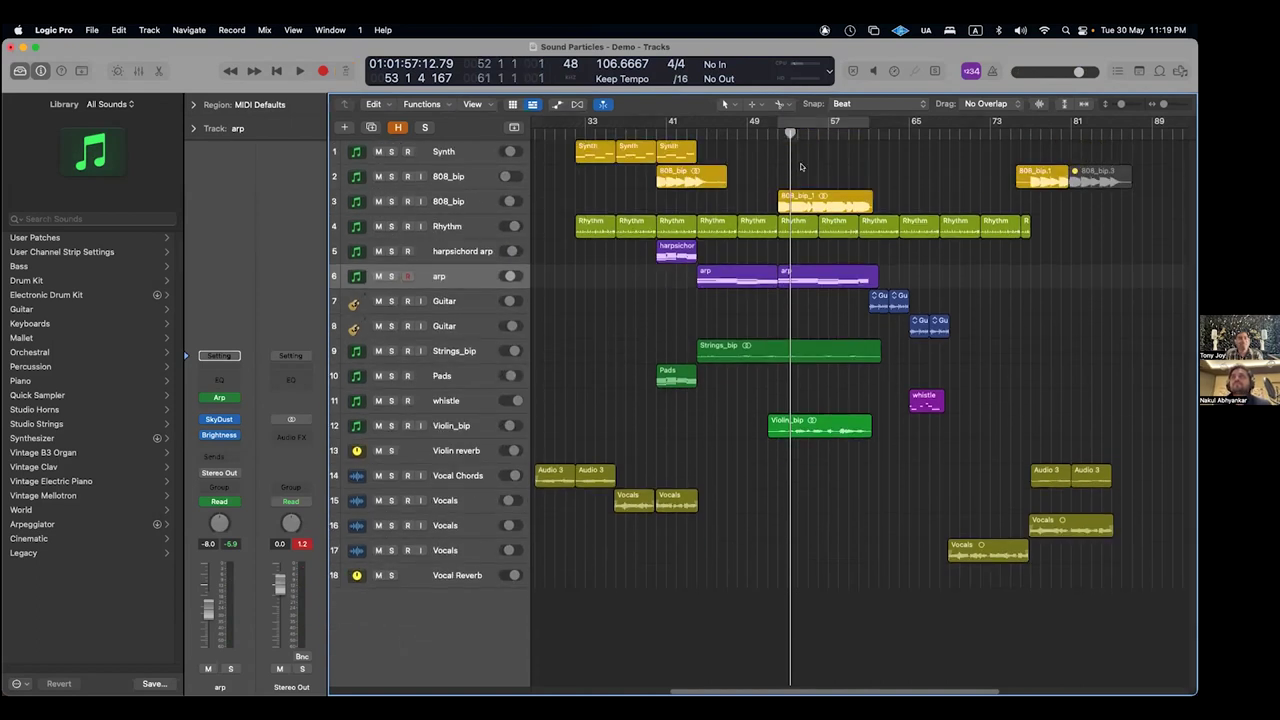
scroll(814, 460, "right", 2)
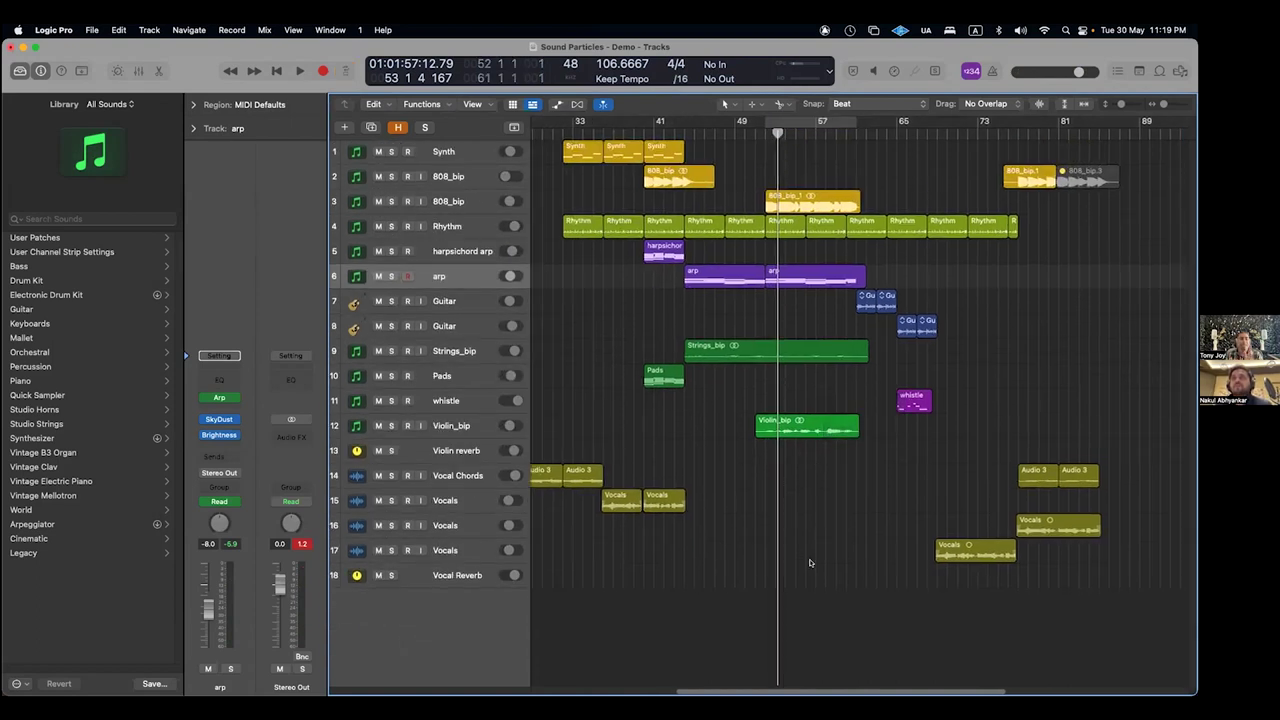
scroll(810, 563, "right", 2)
scroll(810, 561, "right", 6)
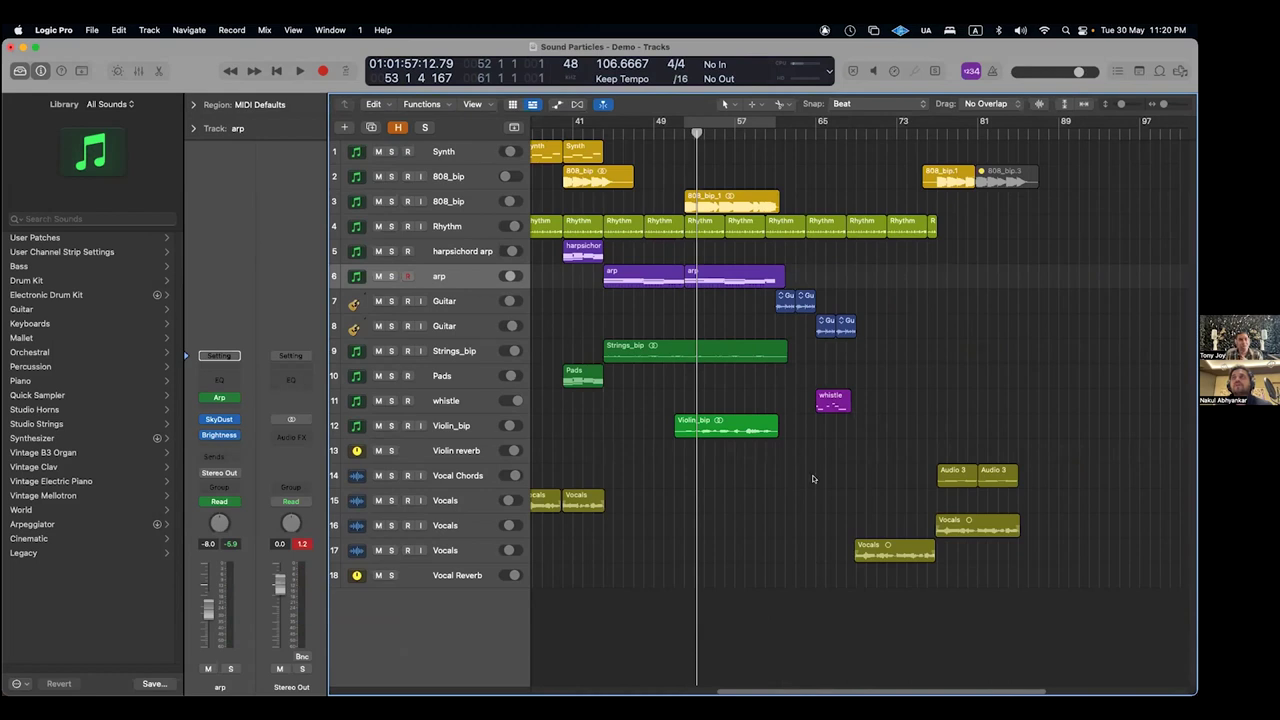
left_click(453, 452)
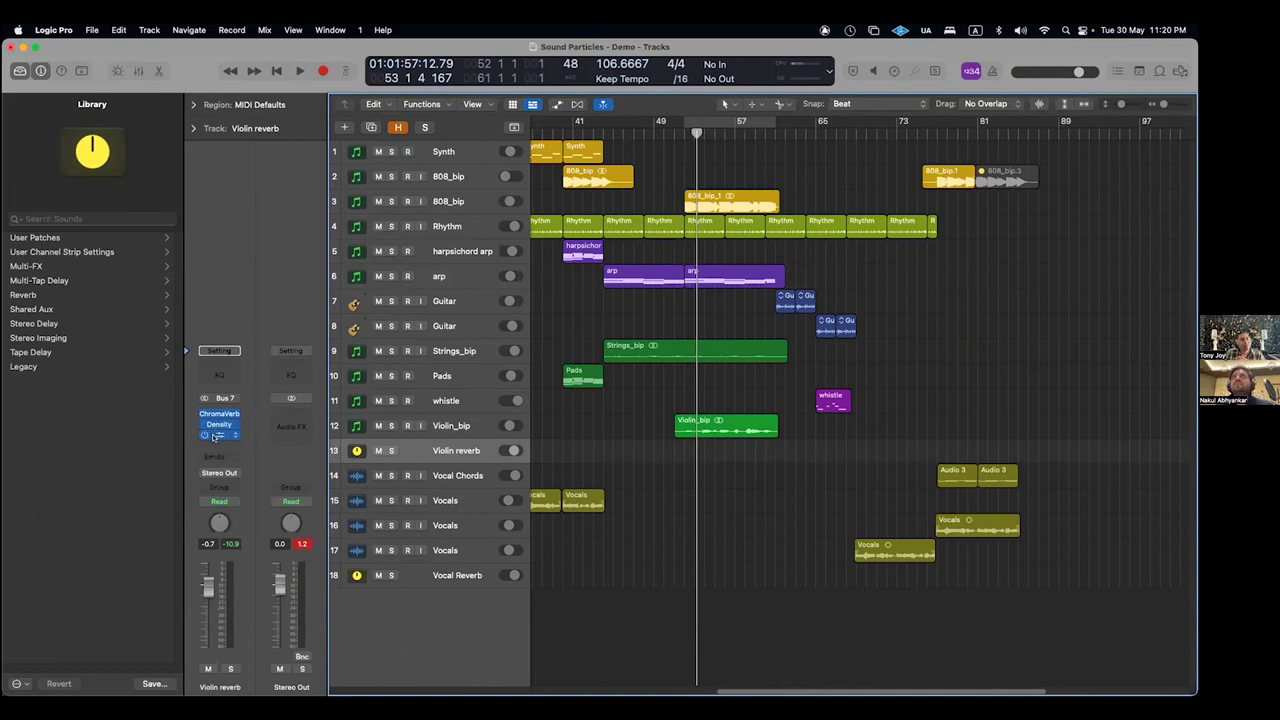
left_click(391, 451)
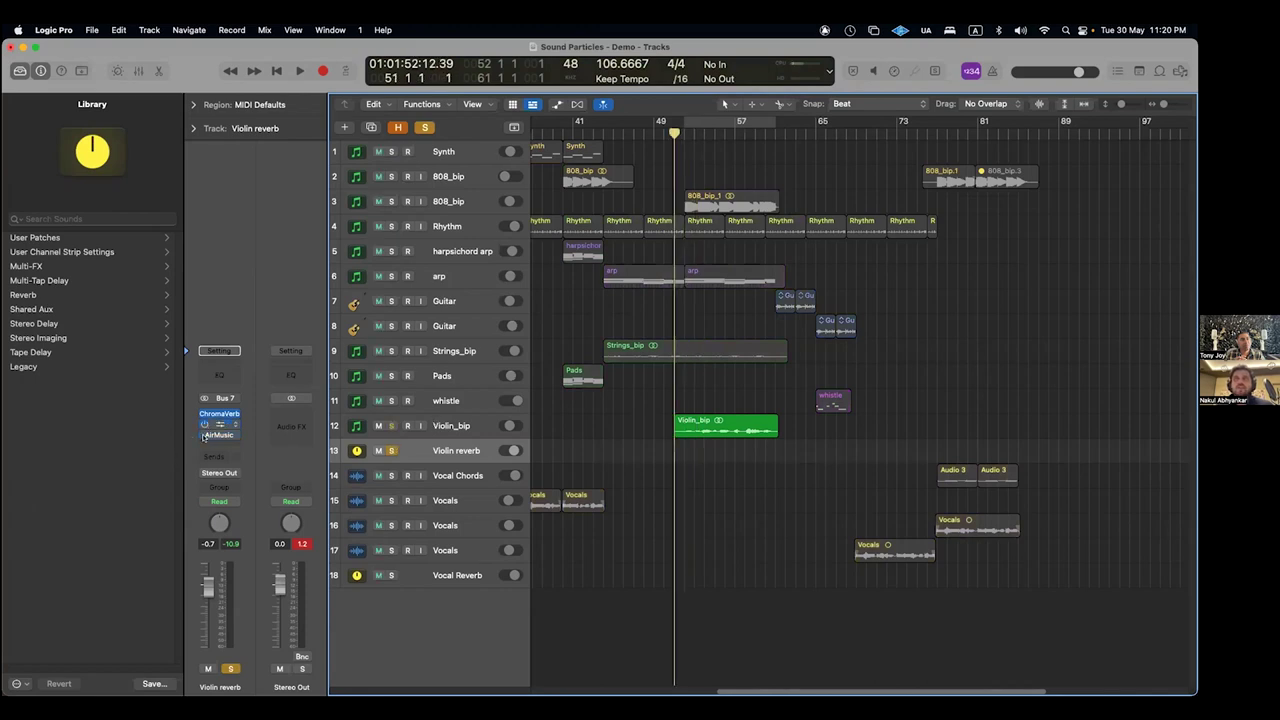
- Play the soloed violin tracks from bar 51 with Density and AirMusic bypassed on the Violin reverb, and stop playback
key("space")
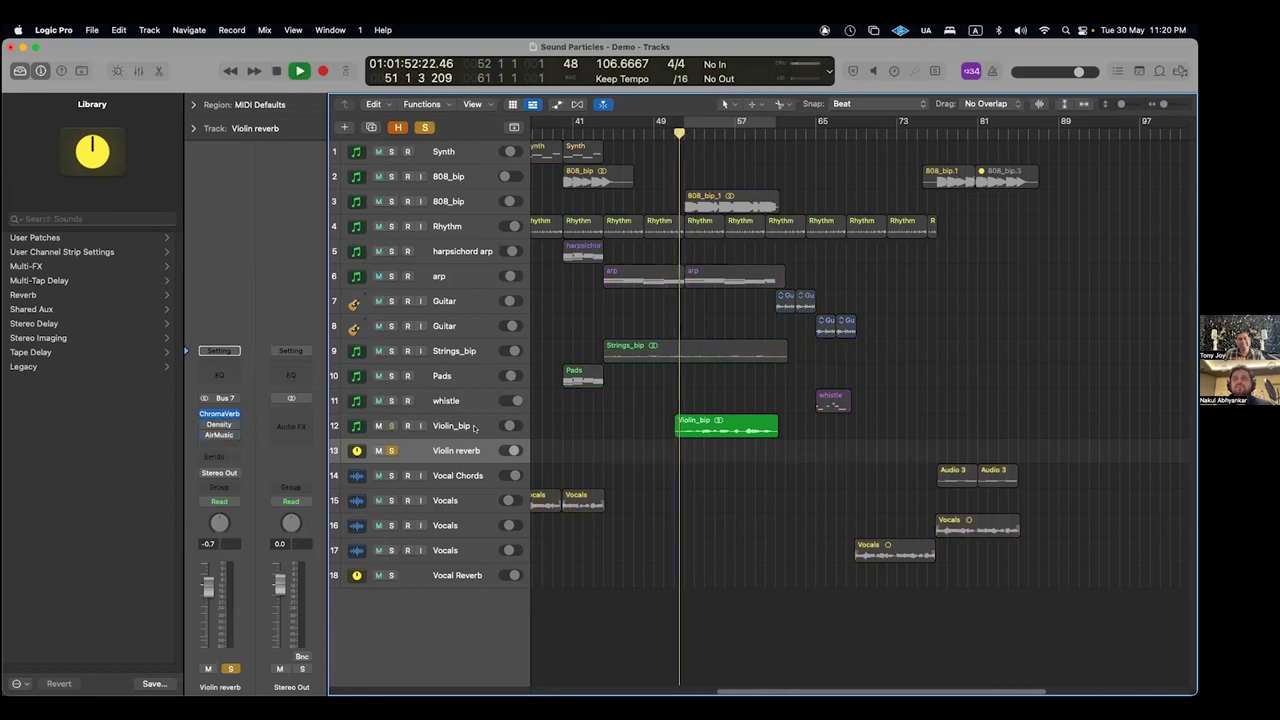
mouse_move(202, 423)
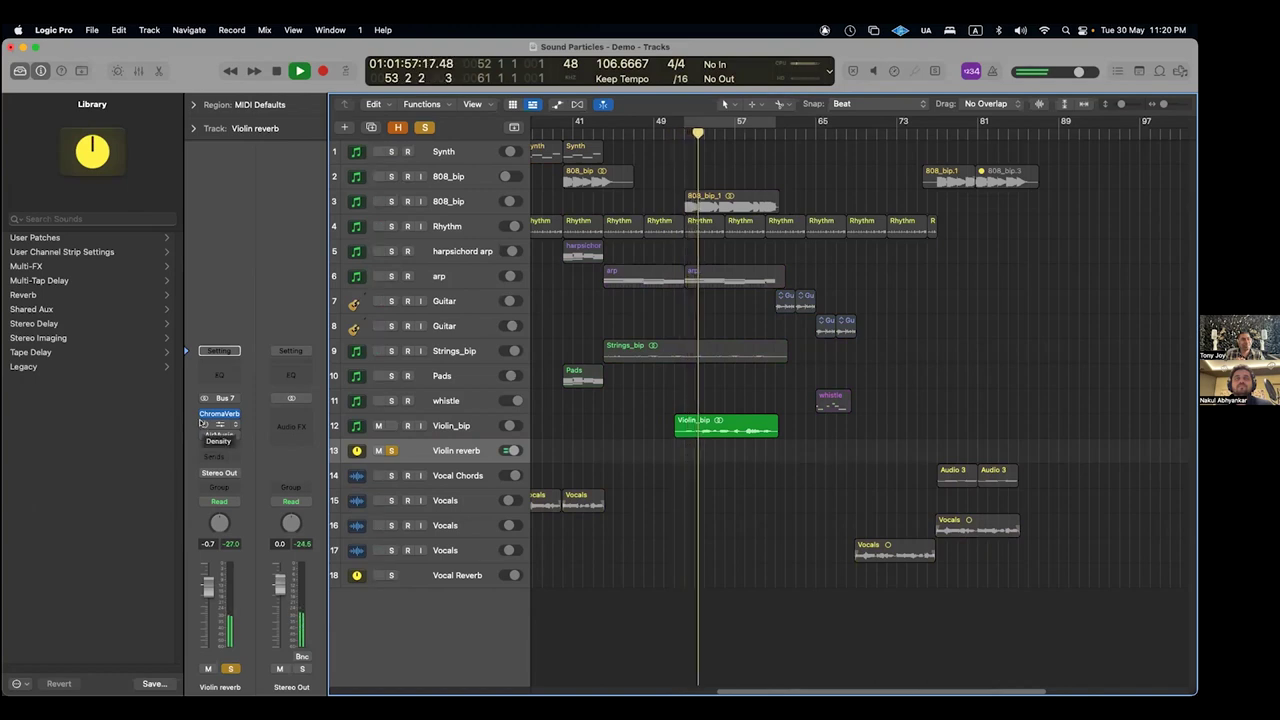
key("space")
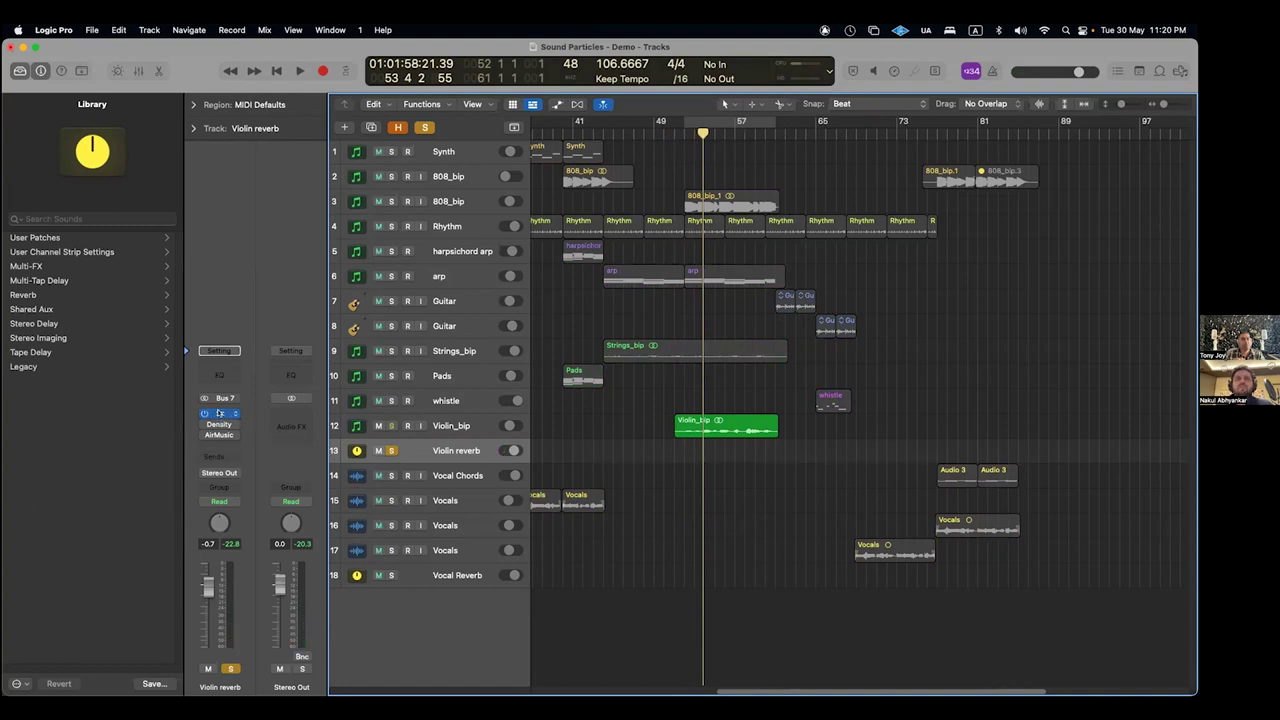
- Check the Violin reverb's ChromaVerb settings, close the plug-in and move the playhead back to bar 52
left_click(219, 413)
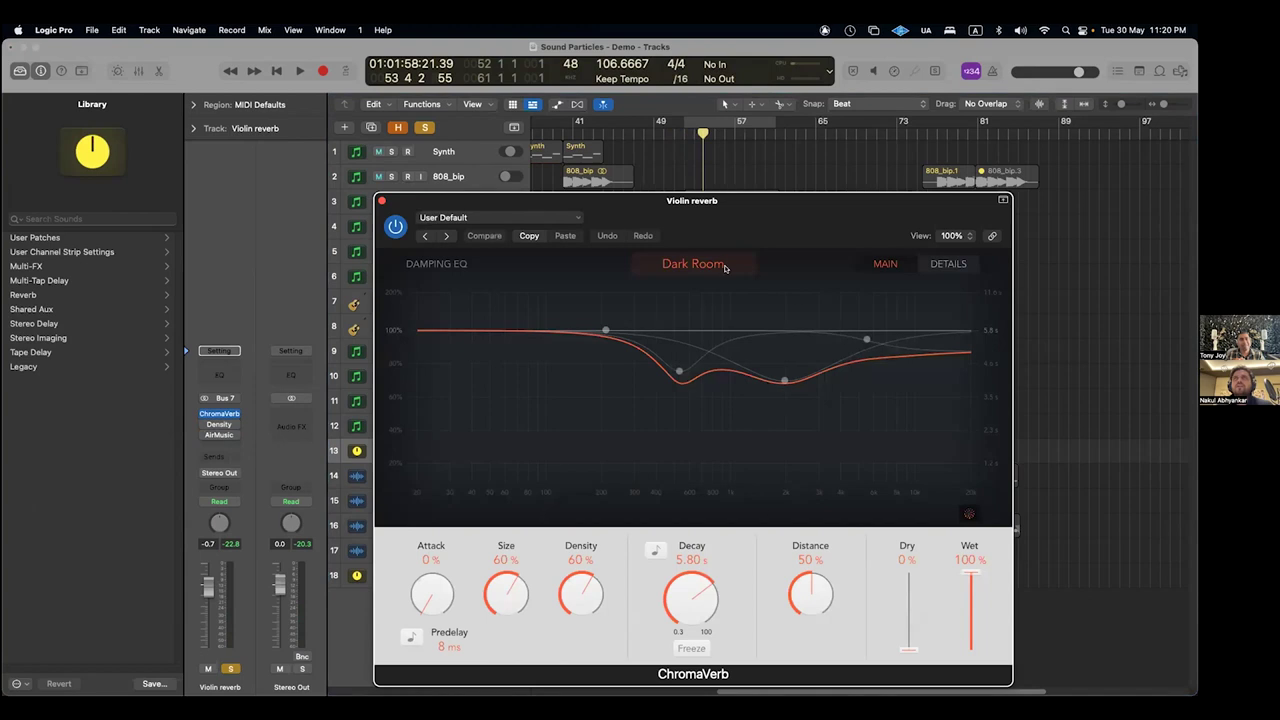
left_click(381, 200)
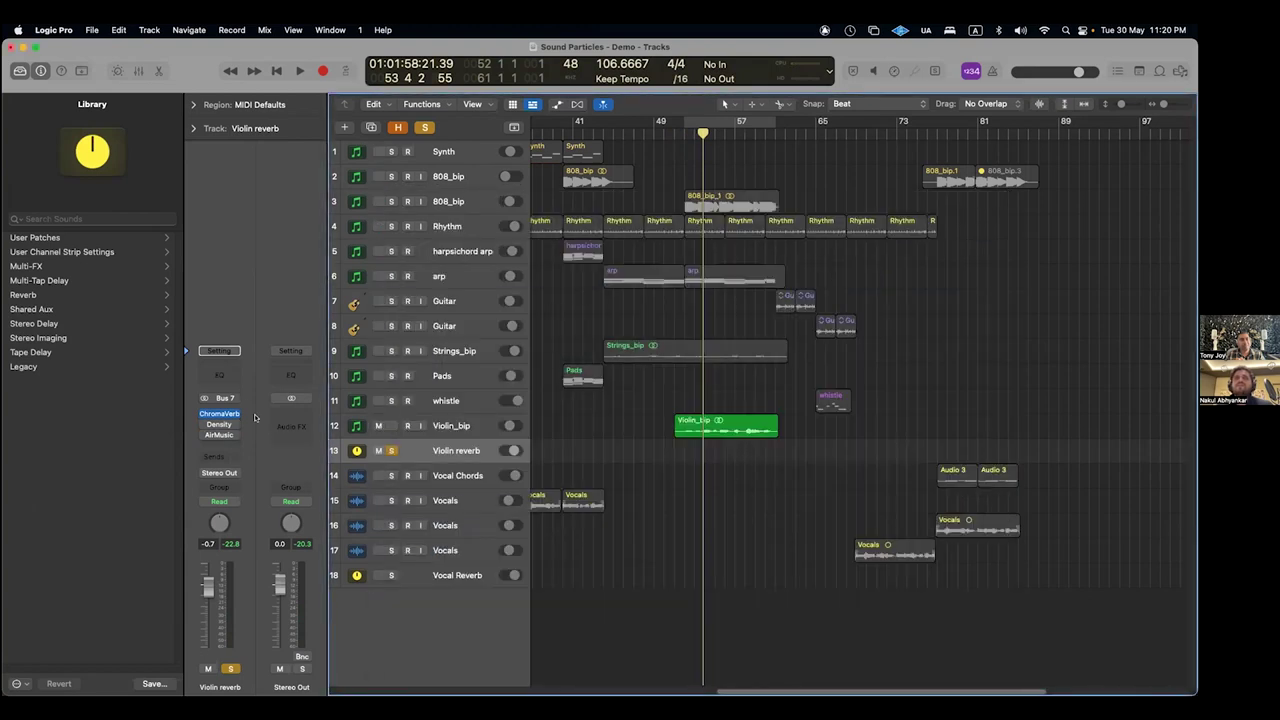
key("comma")
key("comma")
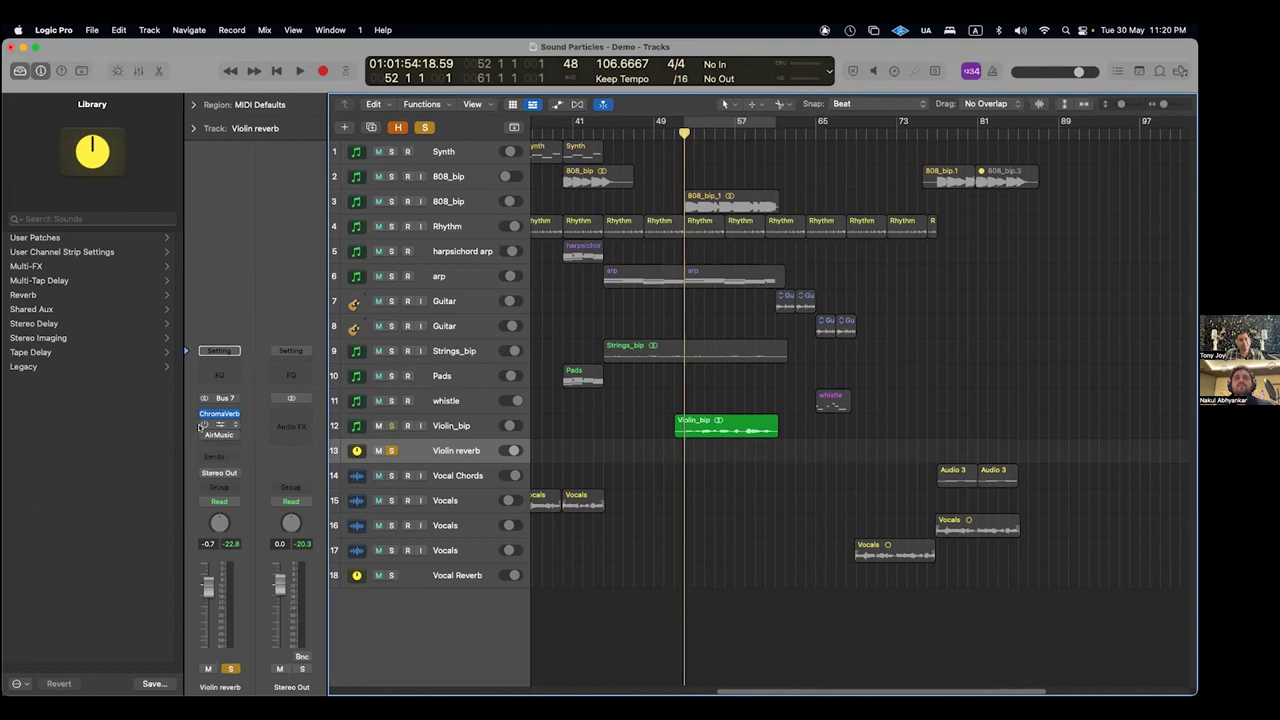
- Open the Violin reverb's Density and AirMusic plug-ins and arrange their windows side by side
left_click(219, 424)
left_click_drag(607, 200, 954, 109)
left_click_drag(634, 81, 413, 67)
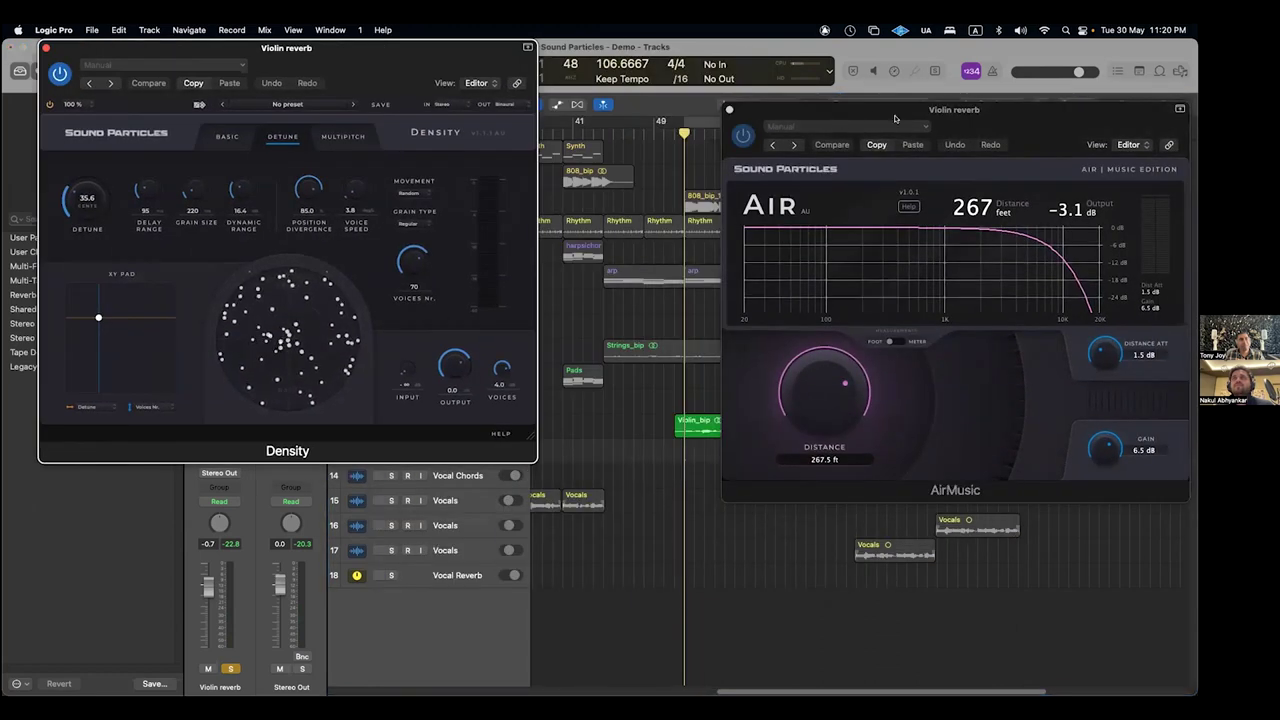
- Move the Violin reverb's AirMusic window out of the way and close both AirMusic and Density
left_click_drag(965, 127, 810, 67)
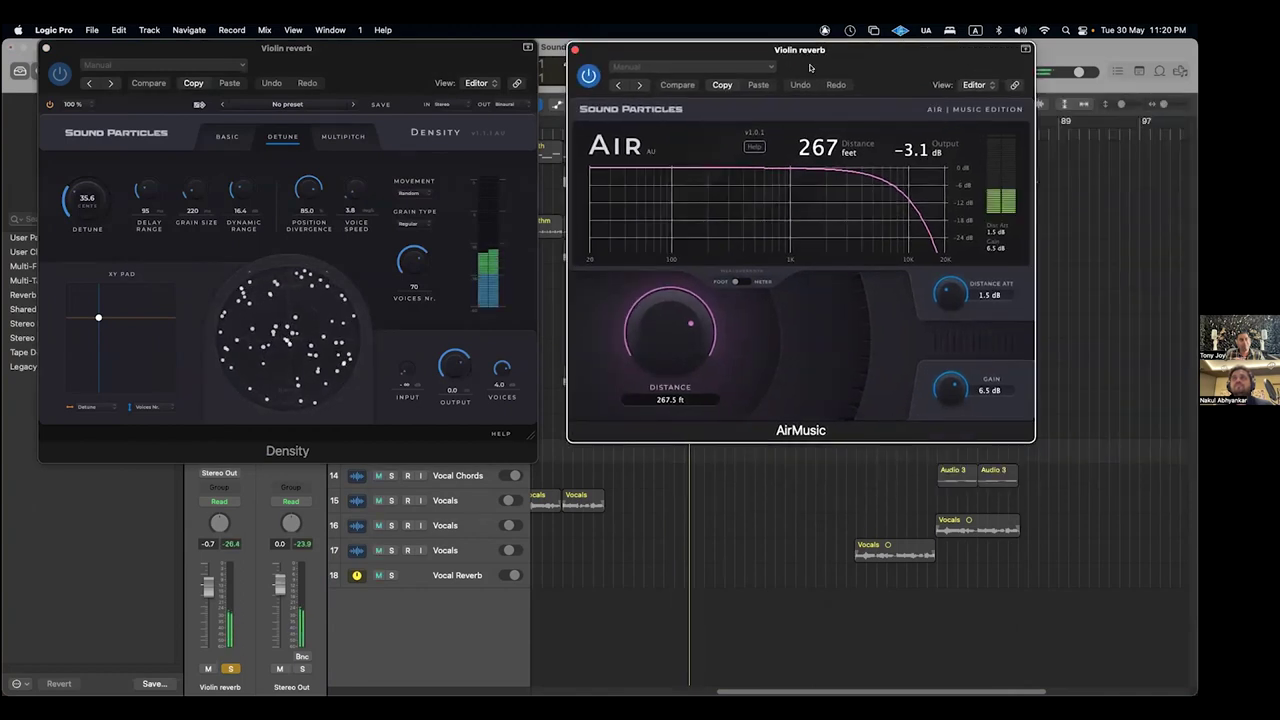
left_click_drag(810, 67, 298, 441)
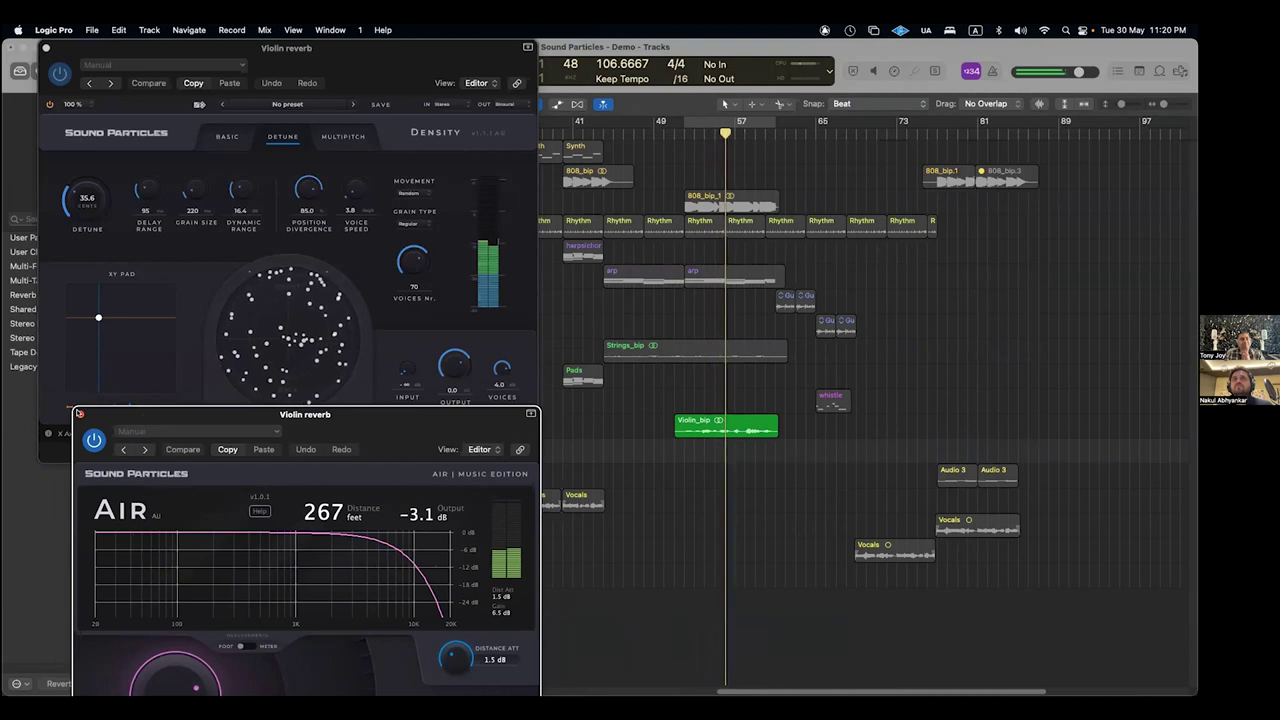
left_click(79, 413)
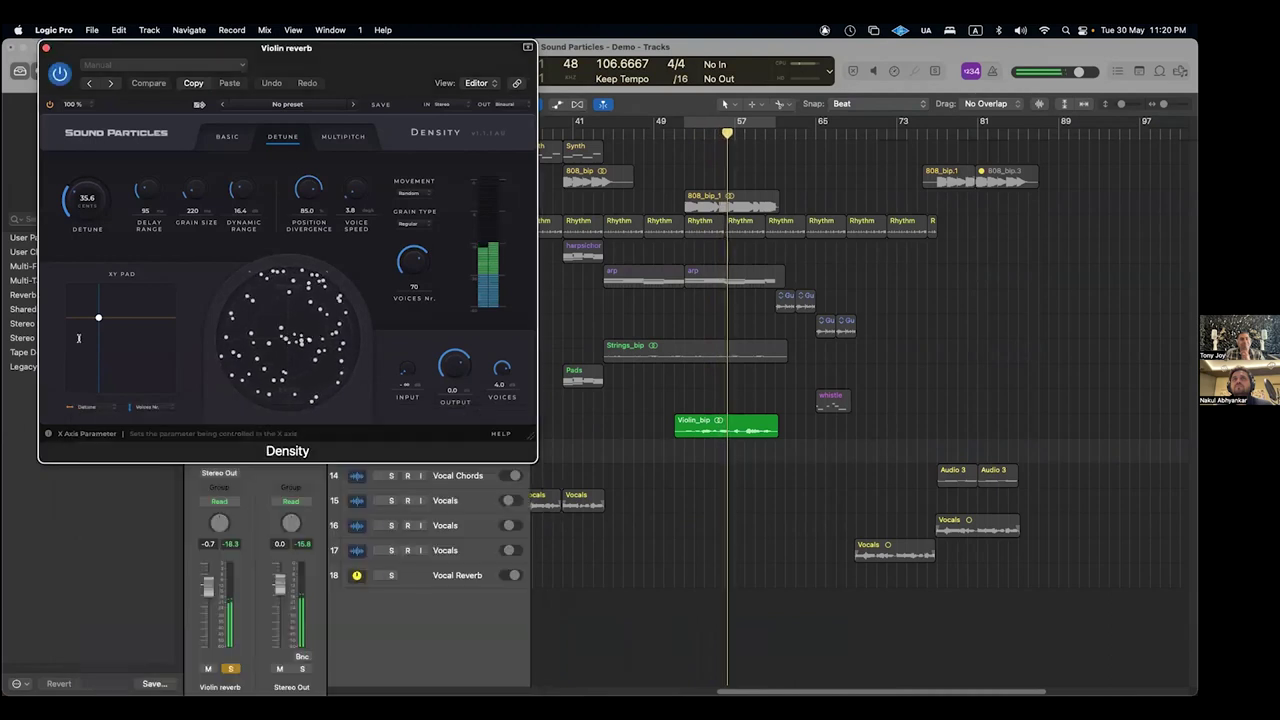
left_click(44, 47)
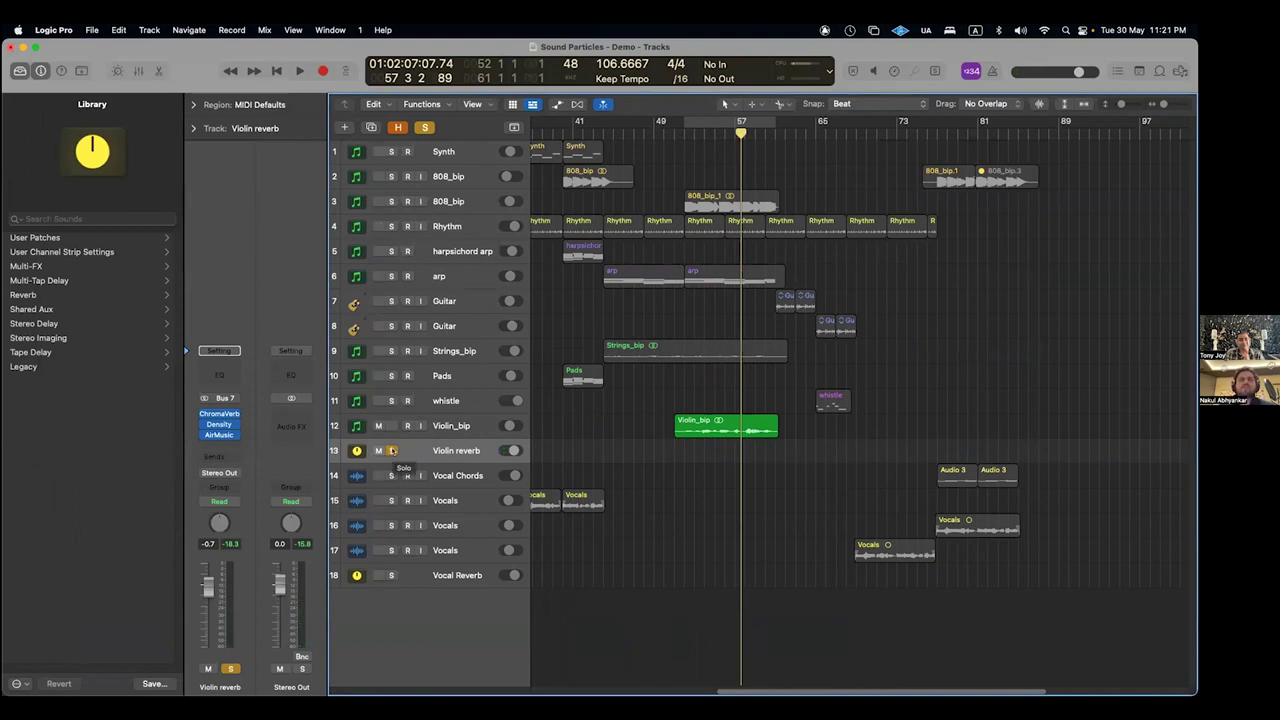
- Play the soloed violin tracks from bar 52 with Density and AirMusic active, set the Violin reverb volume to 0.1 dB and stop playback
left_click(392, 451)
left_click(392, 452)
key("space")
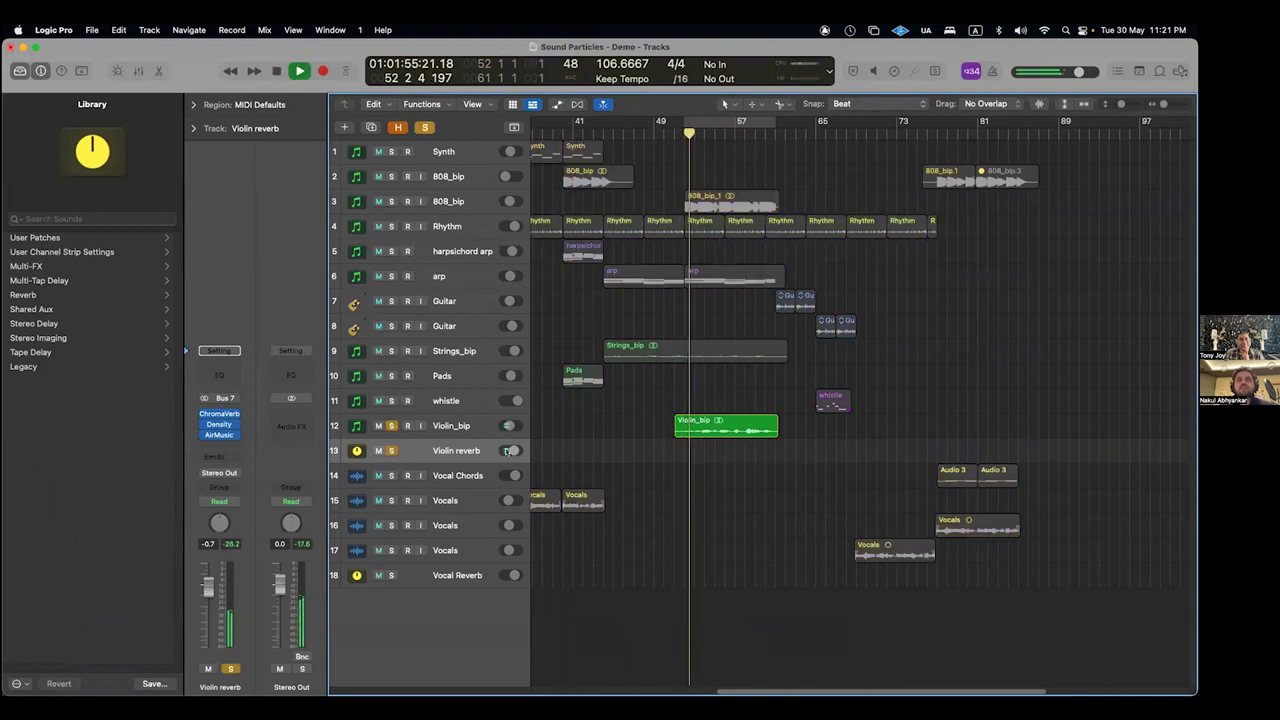
left_click(512, 451)
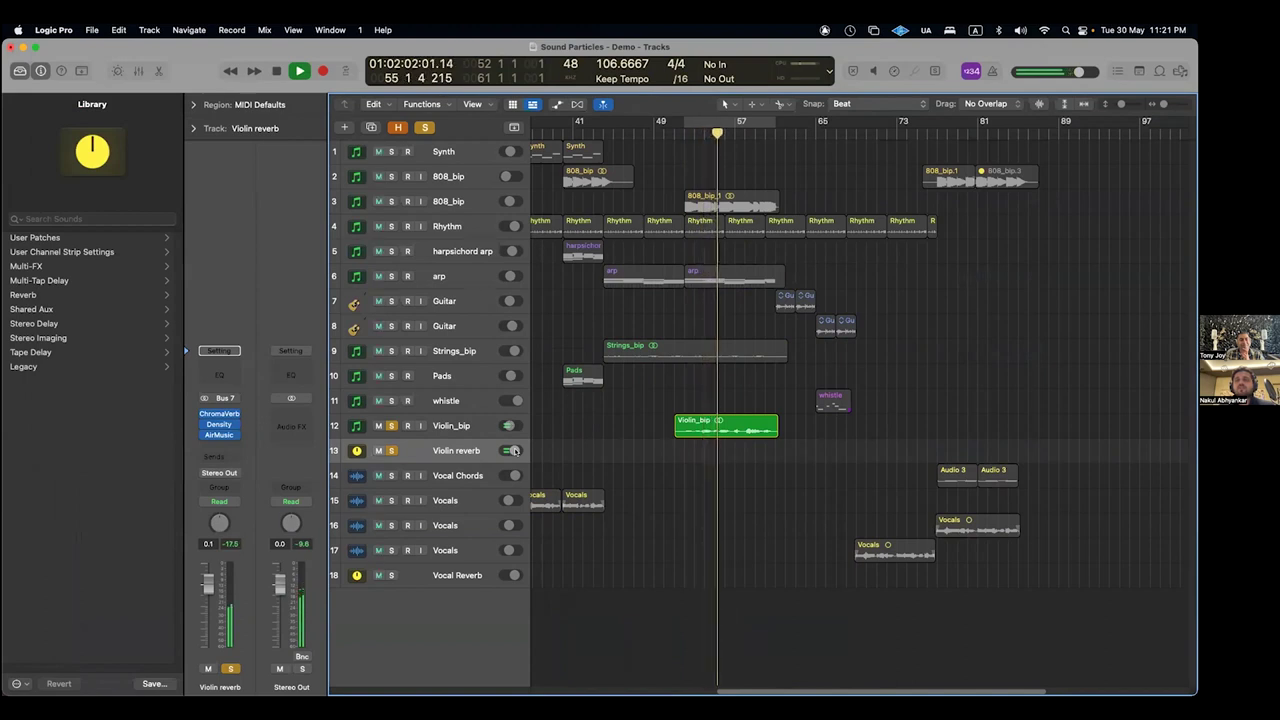
key("space")
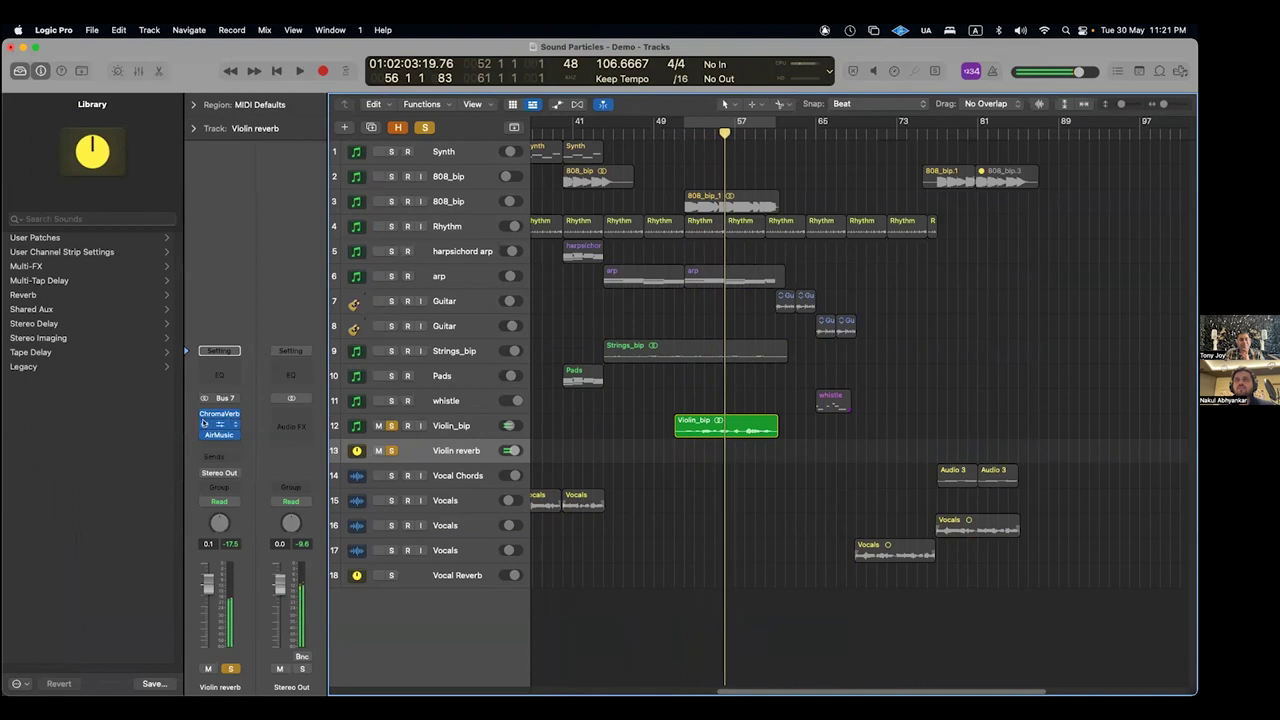
- Replay the soloed violin tracks with the Violin reverb's Density and AirMusic bypassed, and return the stopped playhead to bar 52
key("comma")
key("comma")
key("comma")
key("comma")
key("space")
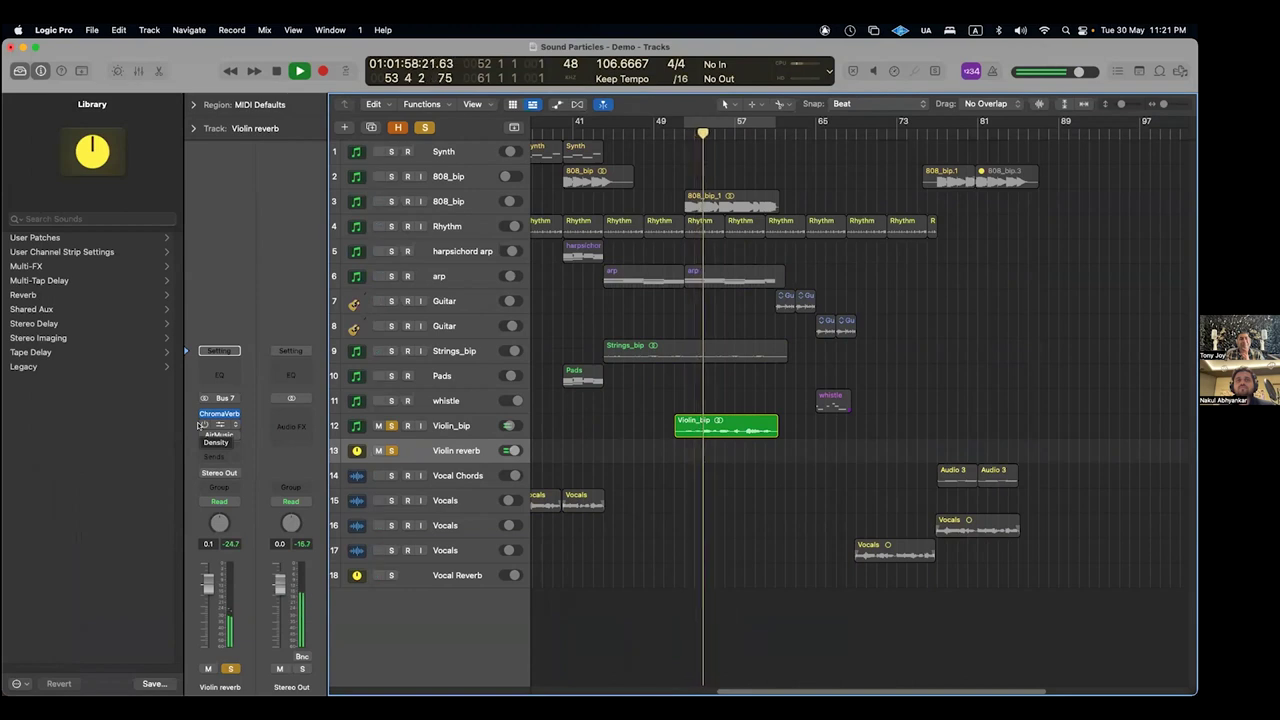
left_click_drag(200, 425, 208, 420)
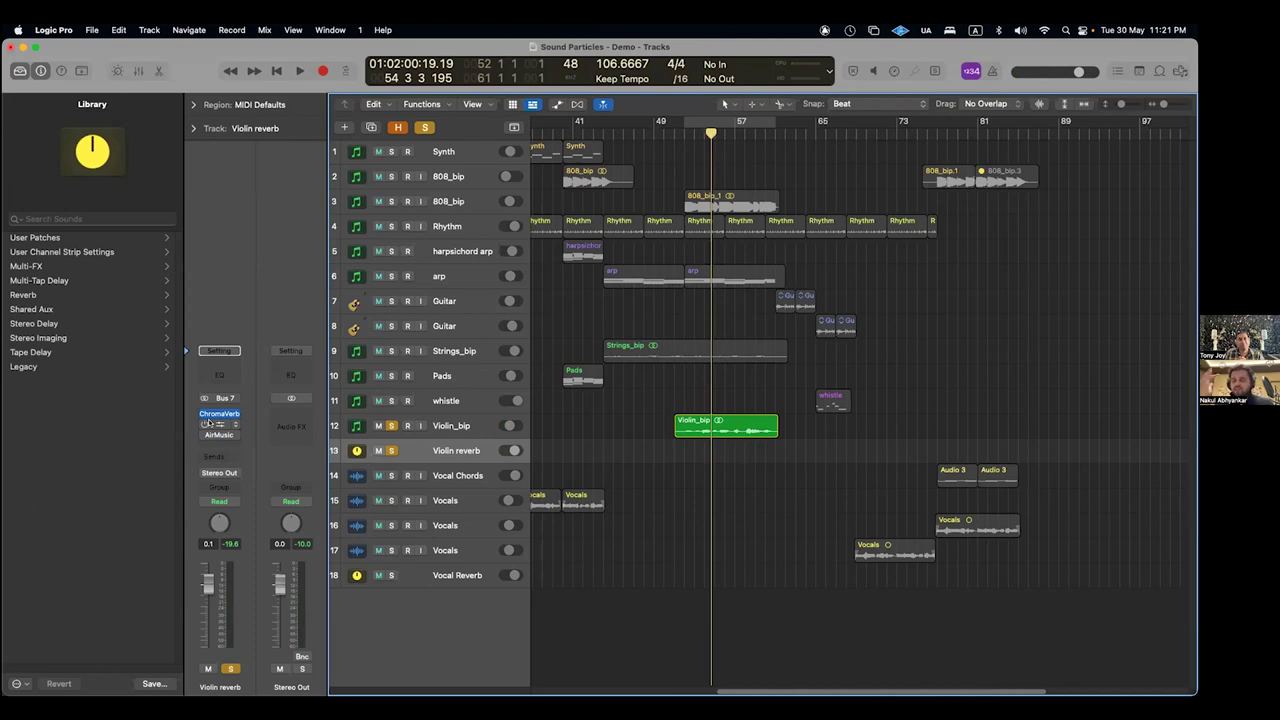
key("comma")
key("comma")
key("comma")
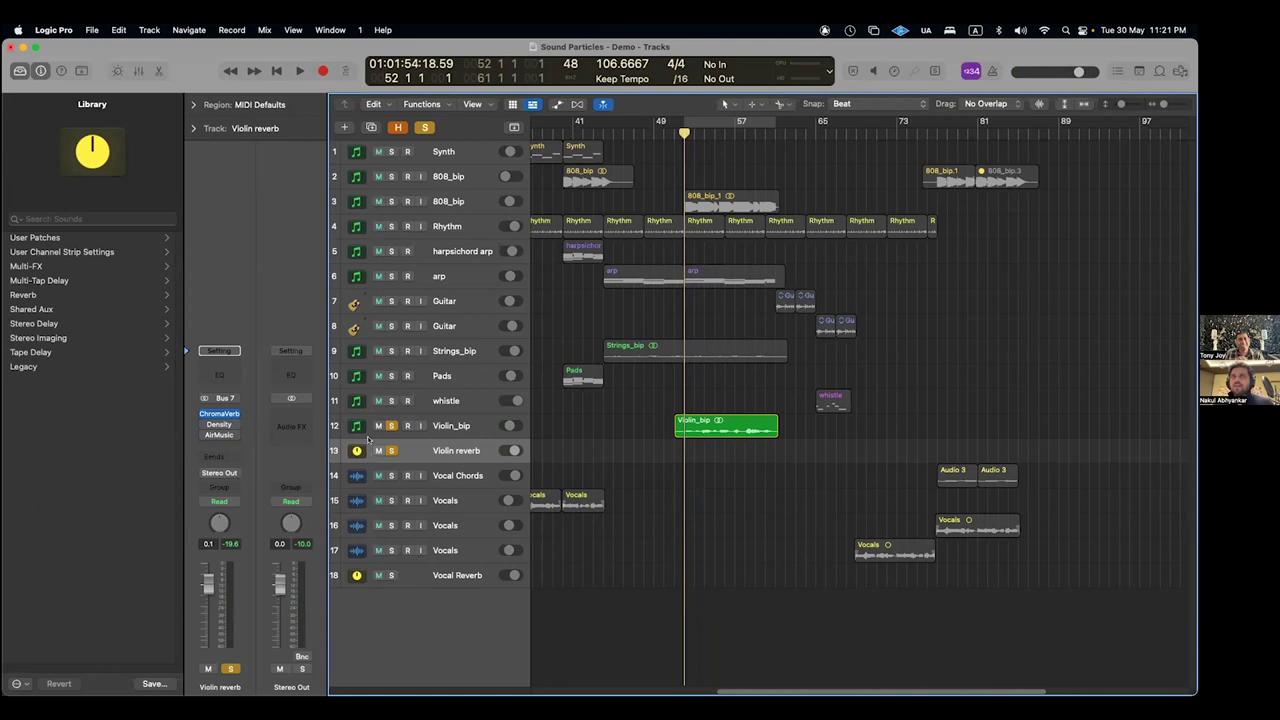
- Check the Violin_bip channel strip and re-enable Density and AirMusic on the Violin reverb track
left_click(400, 427)
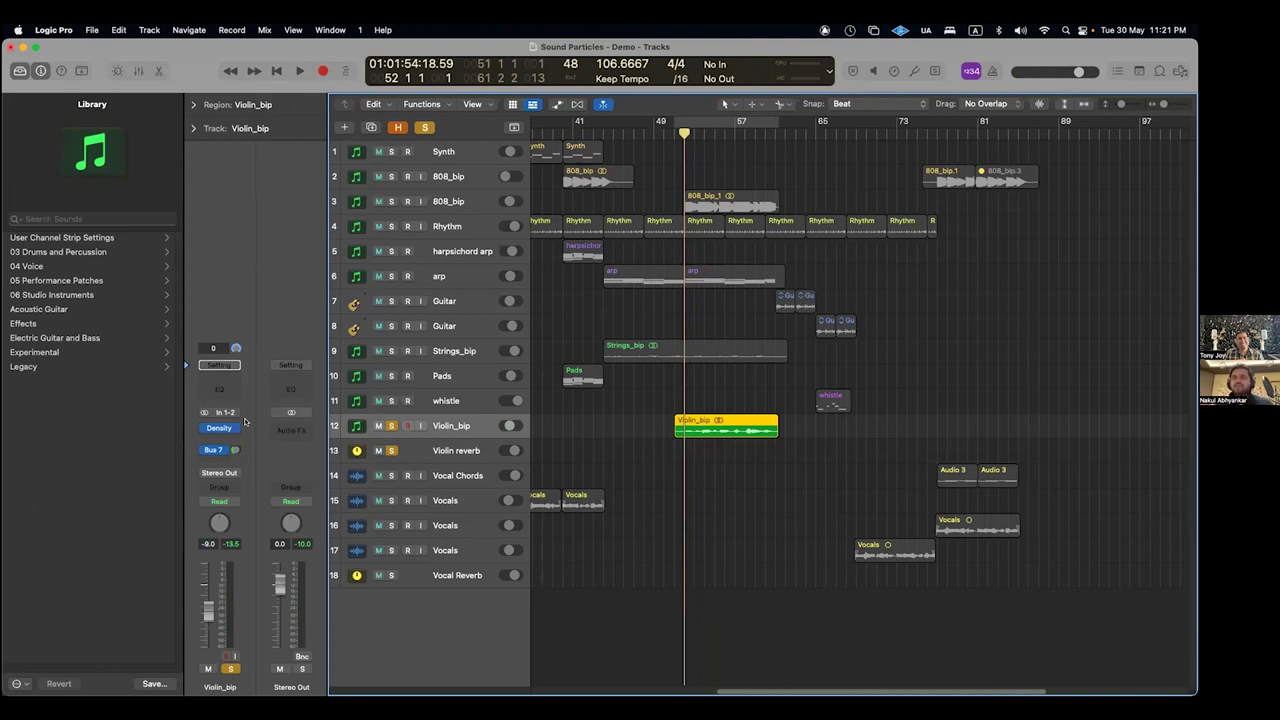
left_click(455, 455)
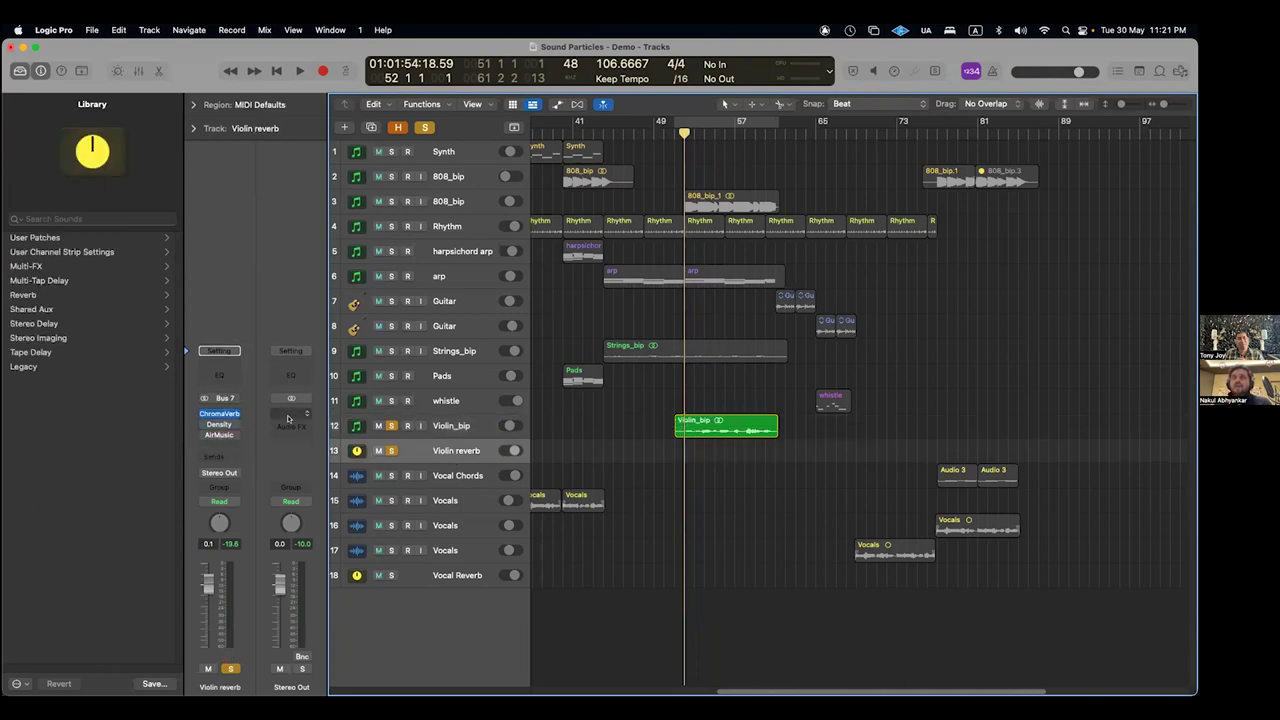
left_click(204, 424)
left_click(216, 436)
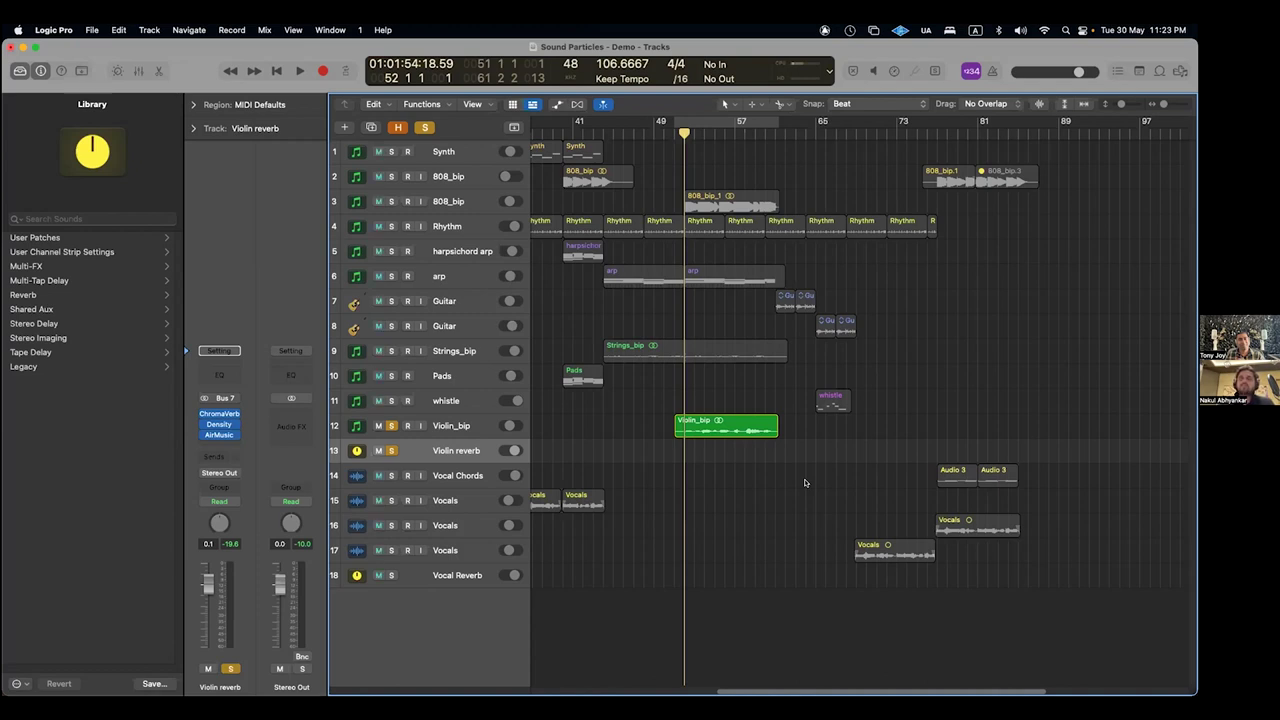
- Briefly play Violin_bip and Violin reverb soloed from bar 52, and clear all solos
left_click(424, 127)
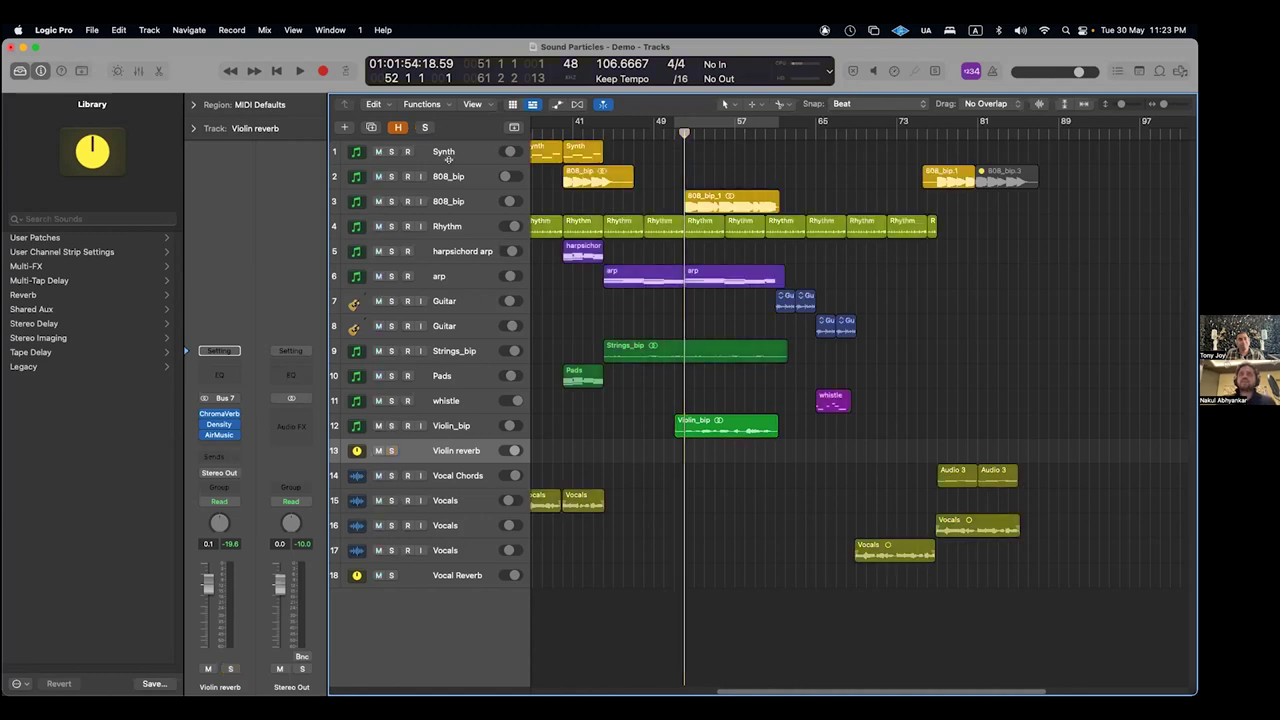
left_click(476, 422)
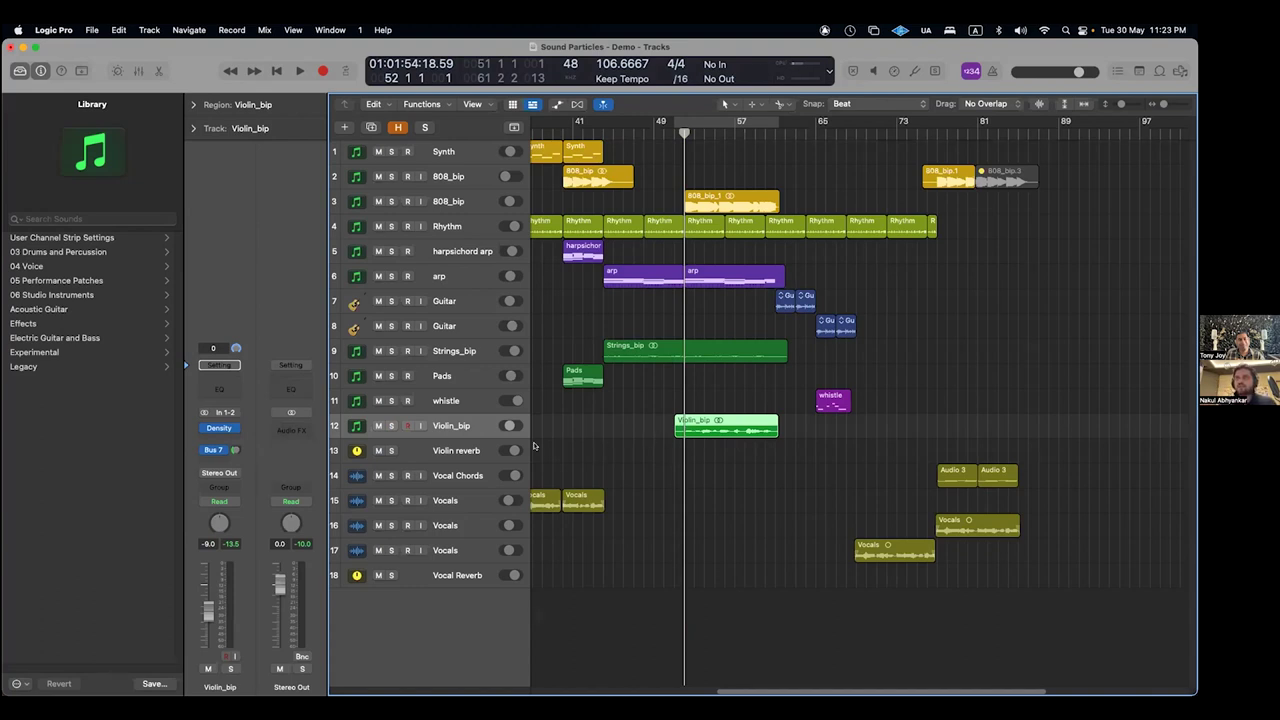
left_click(391, 426)
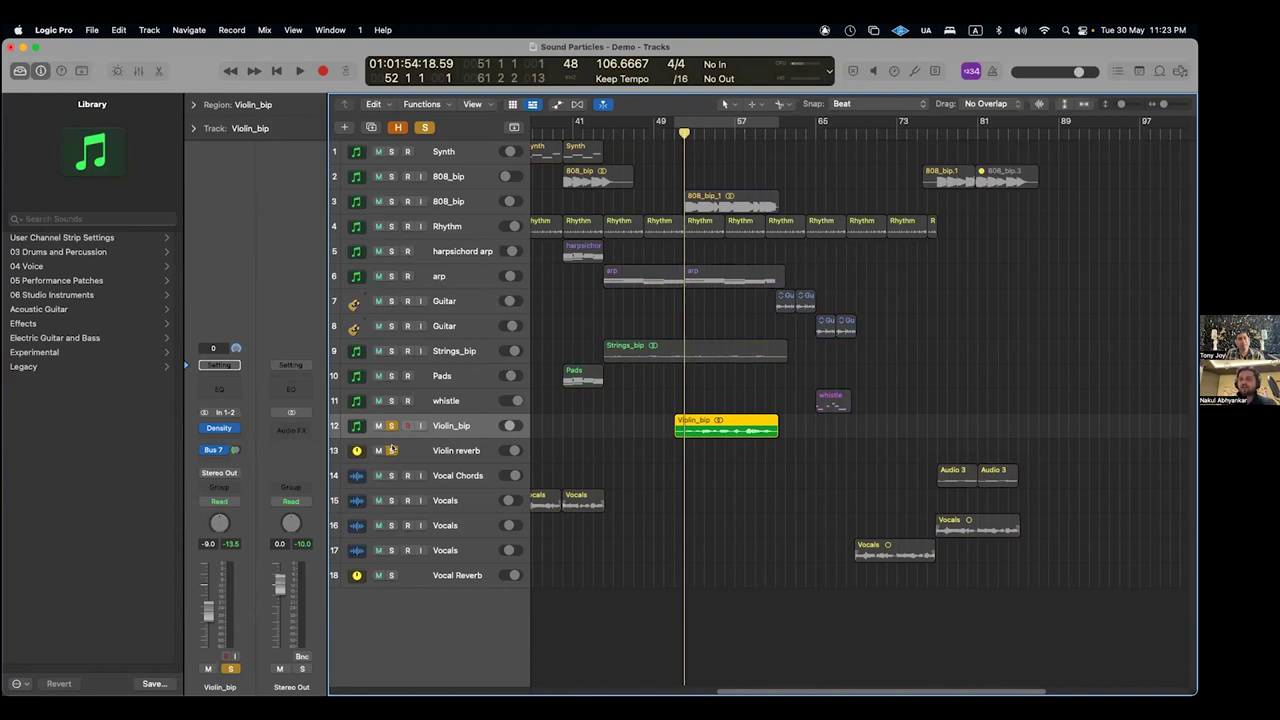
left_click(784, 608)
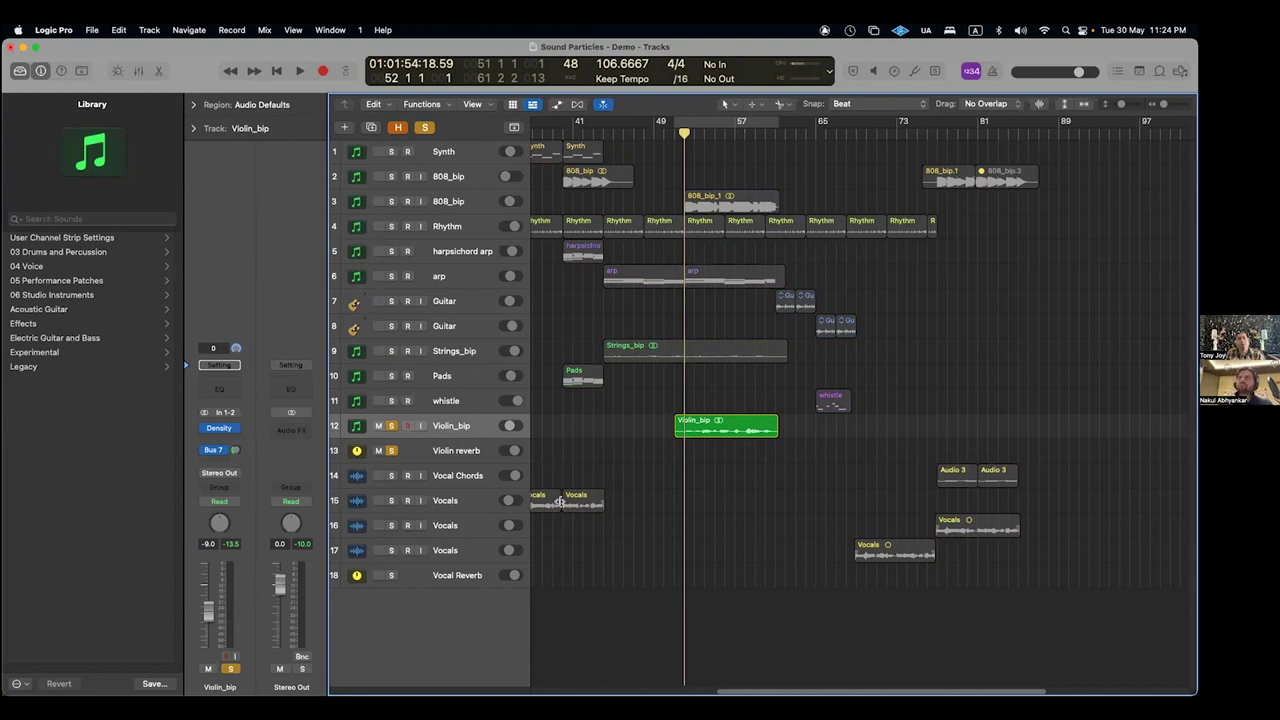
key("space")
key("space")
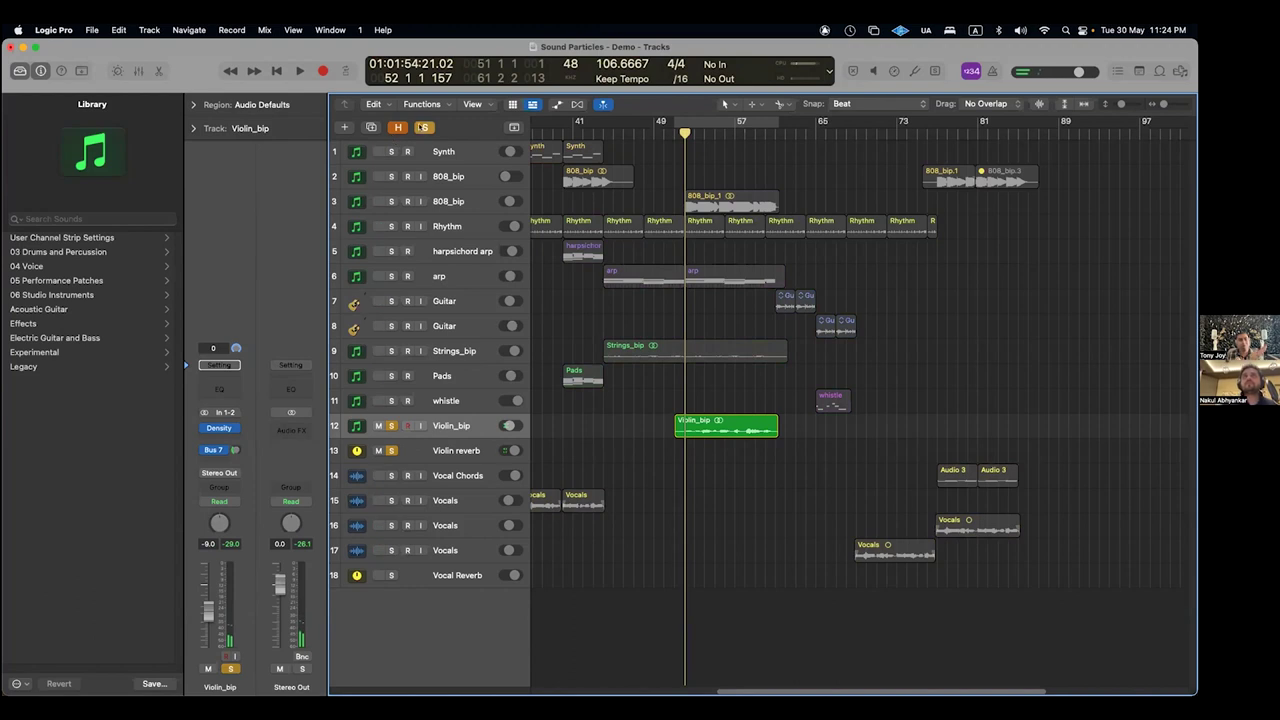
key("s")
- Place the playhead at bar 23, at the start of the first Vocal Chords region
key("super+Up")
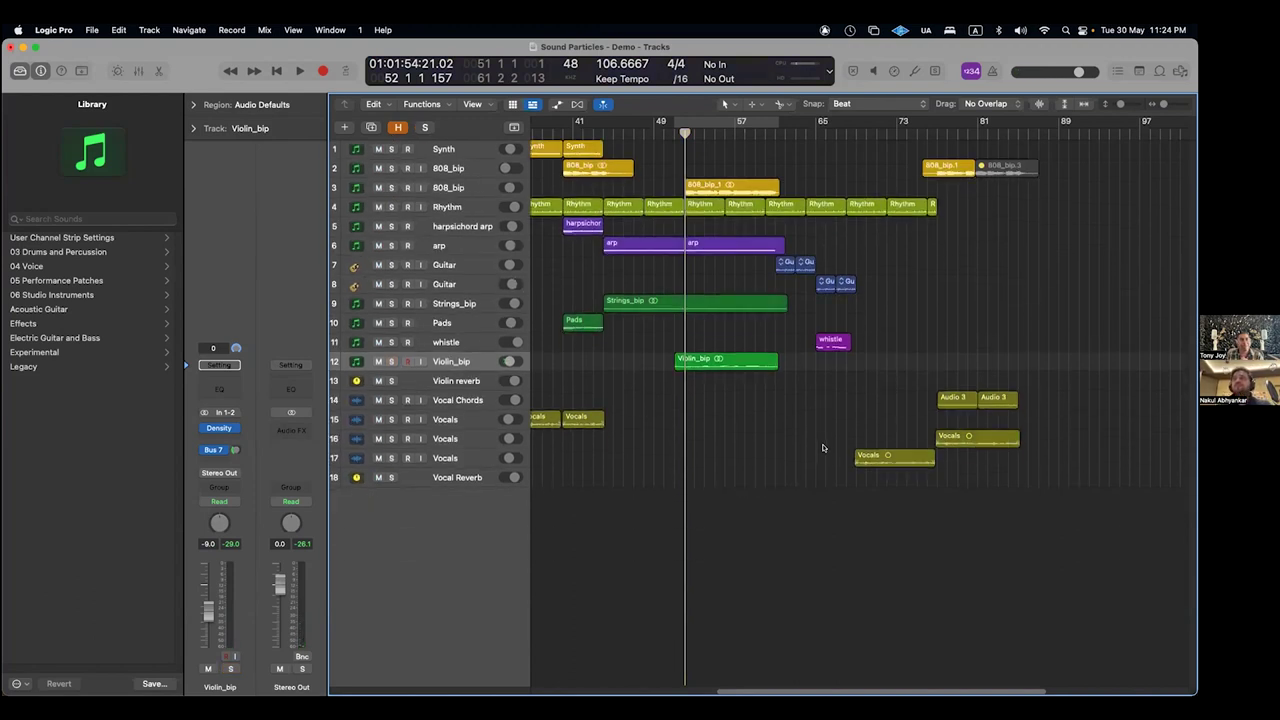
key("super+Left")
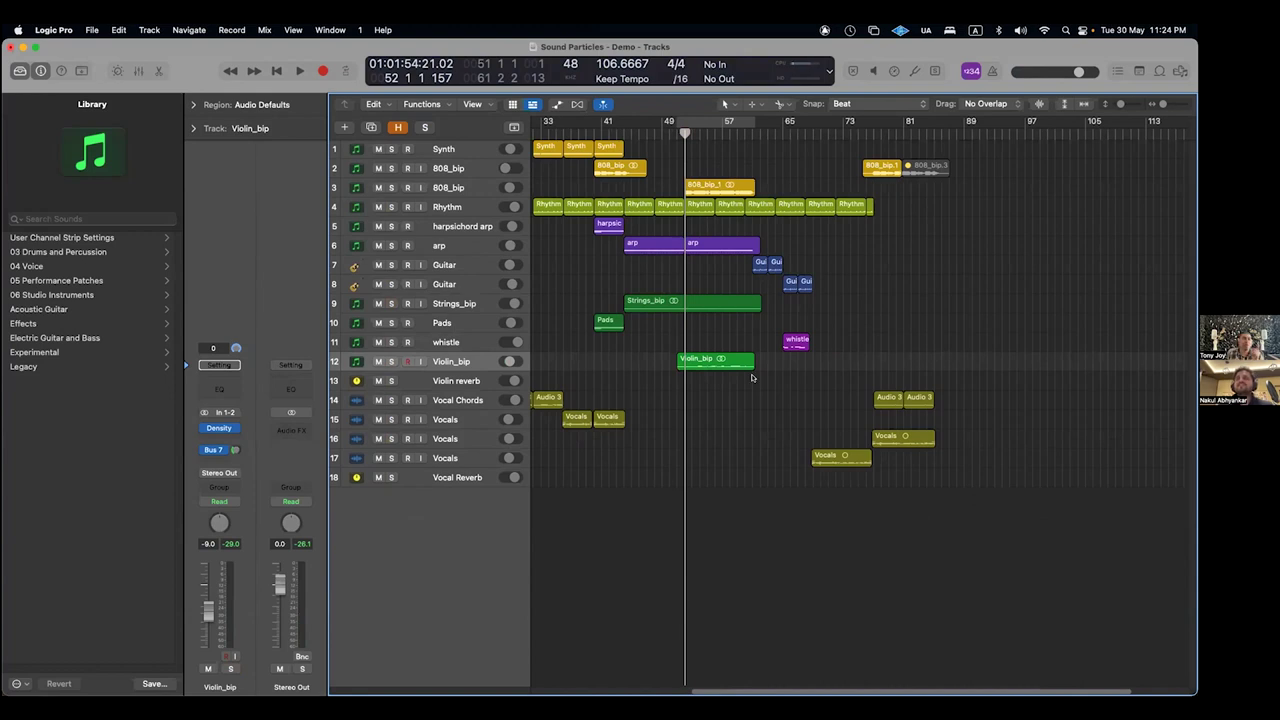
key("super+Left")
left_click(646, 130)
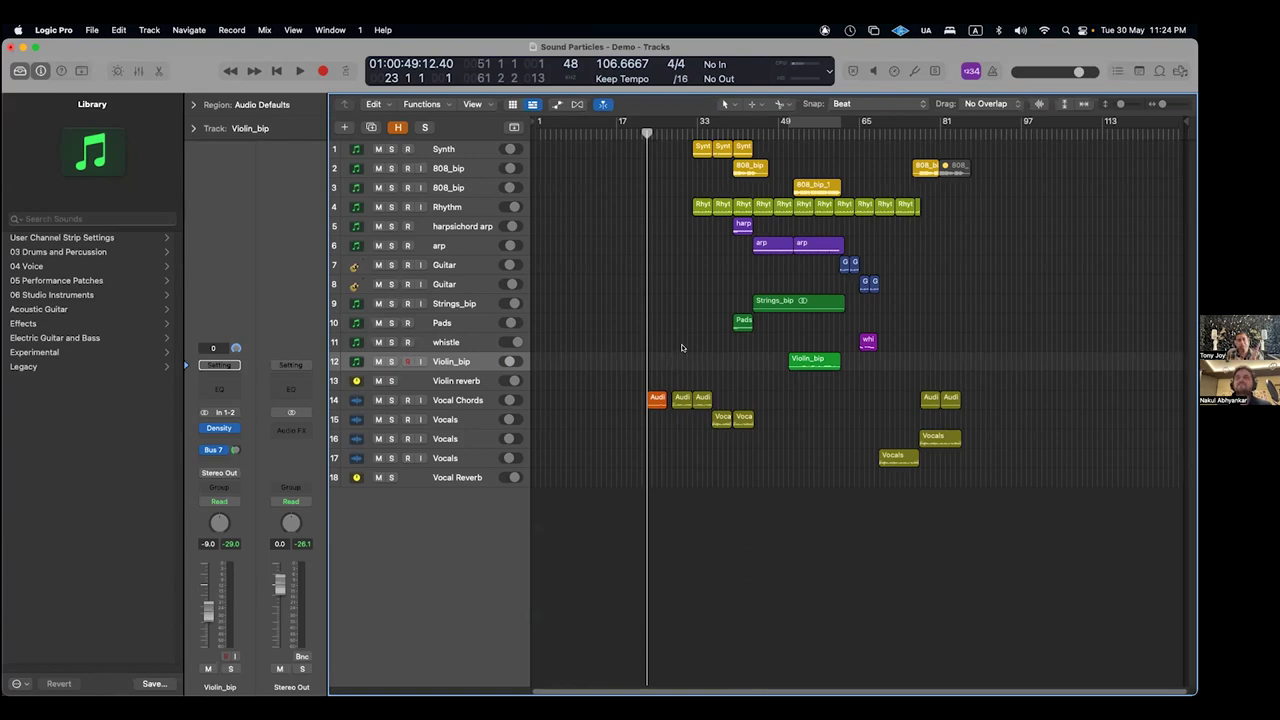
- Open the Vocal Reverb track's BrightnessPanner and move its window below the track list
left_click(452, 475)
left_click(208, 437)
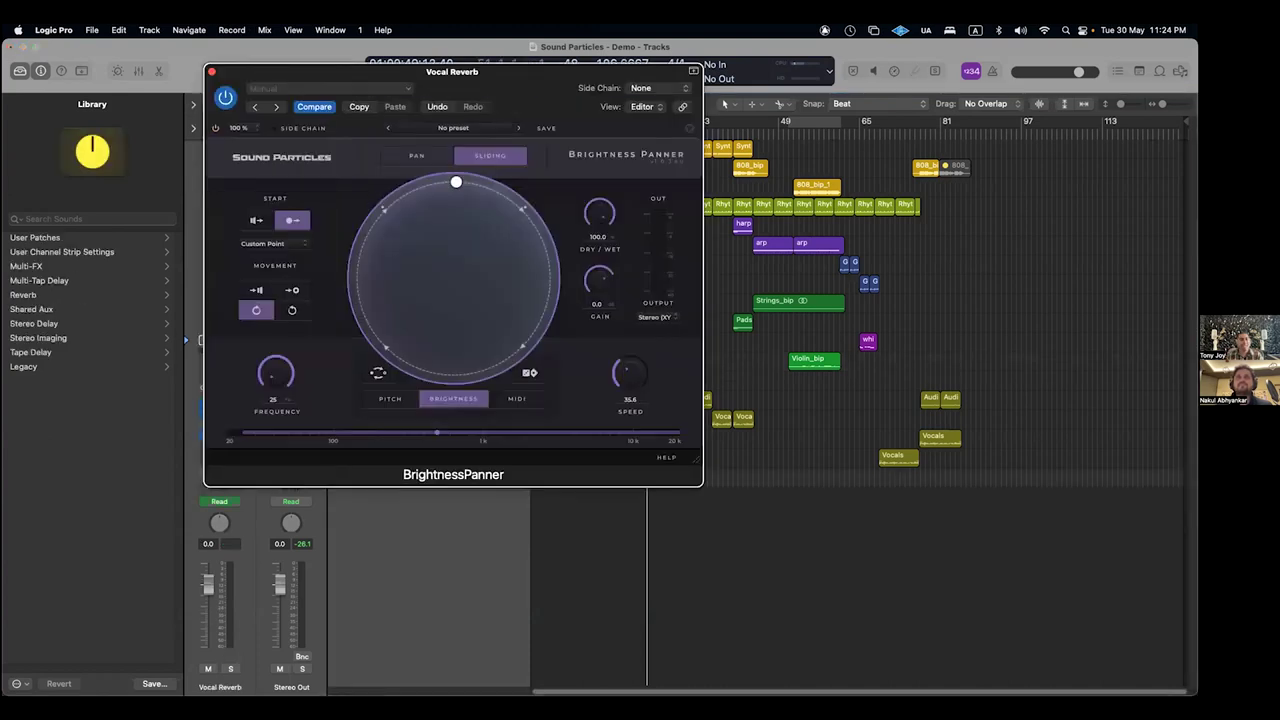
left_click_drag(255, 74, 155, 190)
left_click_drag(155, 270, 92, 339)
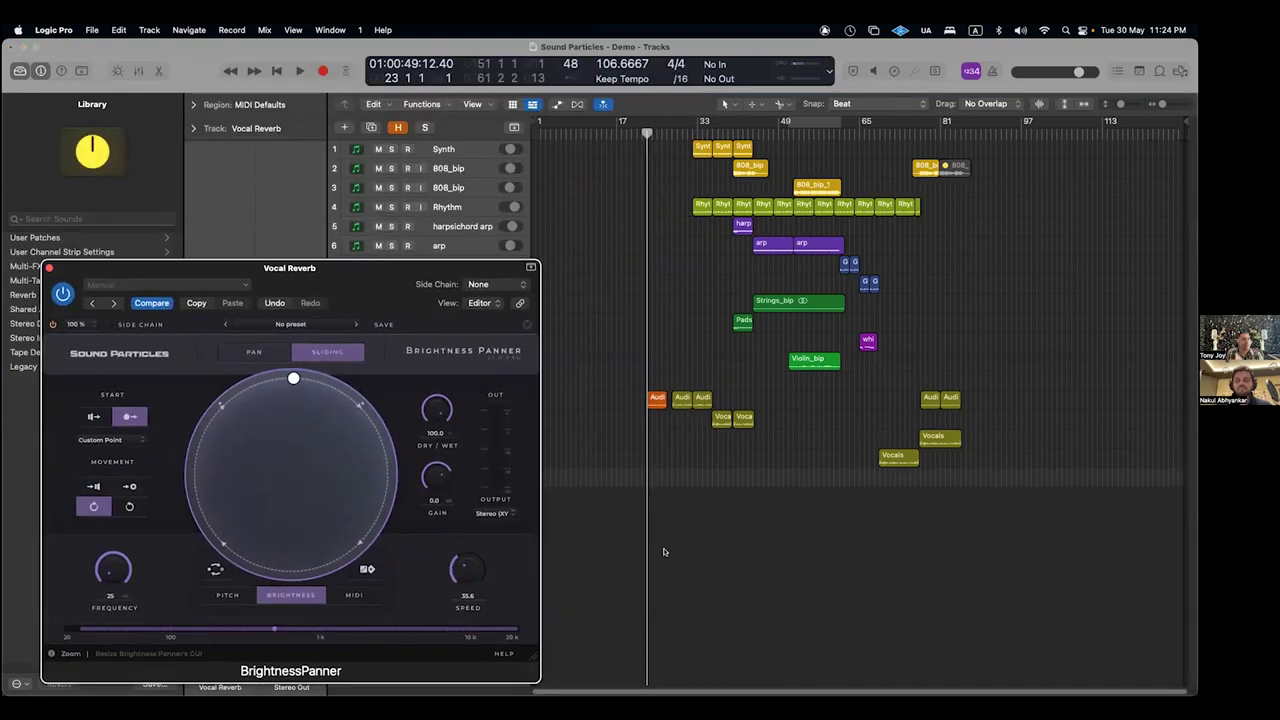
left_click_drag(286, 263, 275, 521)
- Open the Vocal Chords track's Density plug-in and arrange its window above BrightnessPanner
left_click(430, 402)
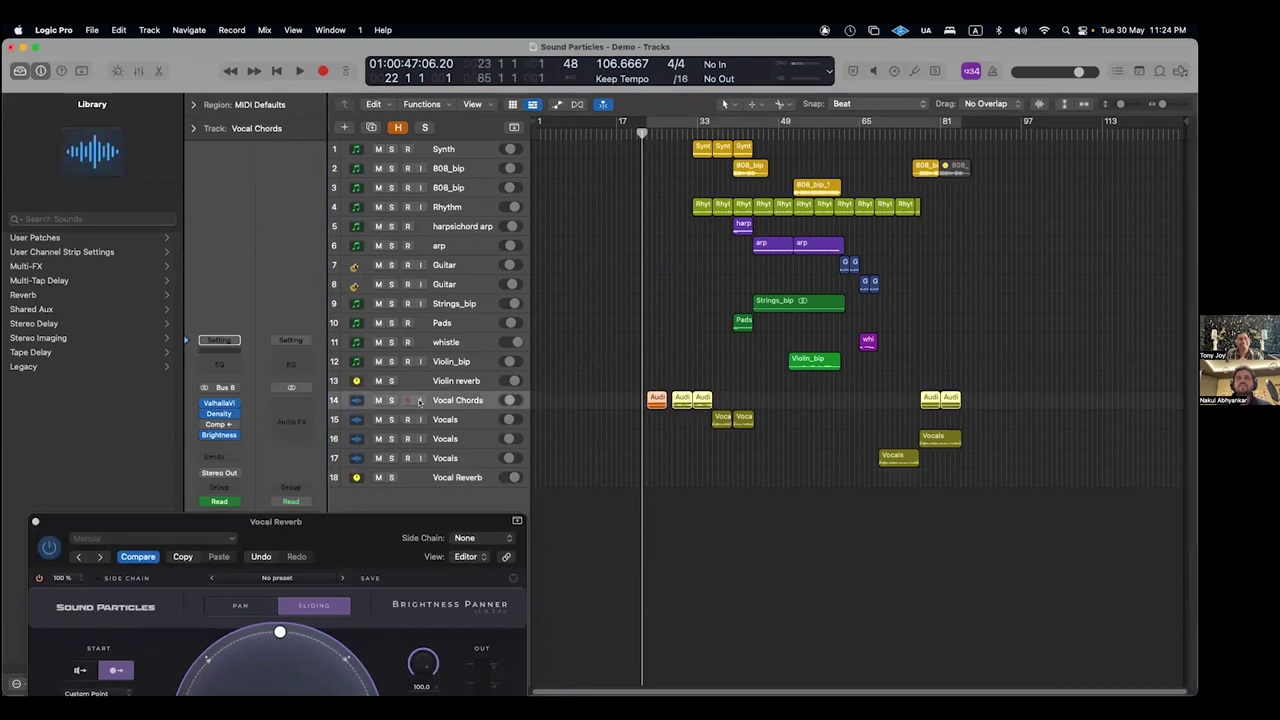
left_click(217, 413)
left_click_drag(359, 179, 214, 60)
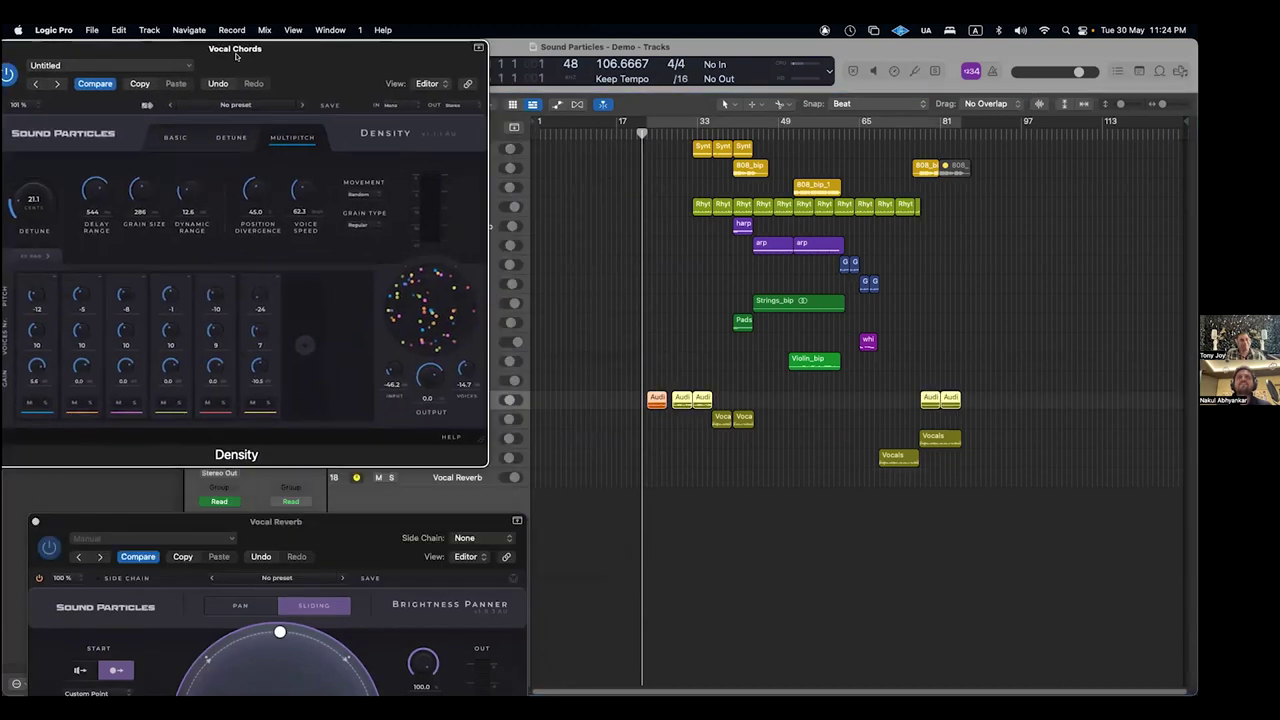
left_click_drag(354, 537, 365, 328)
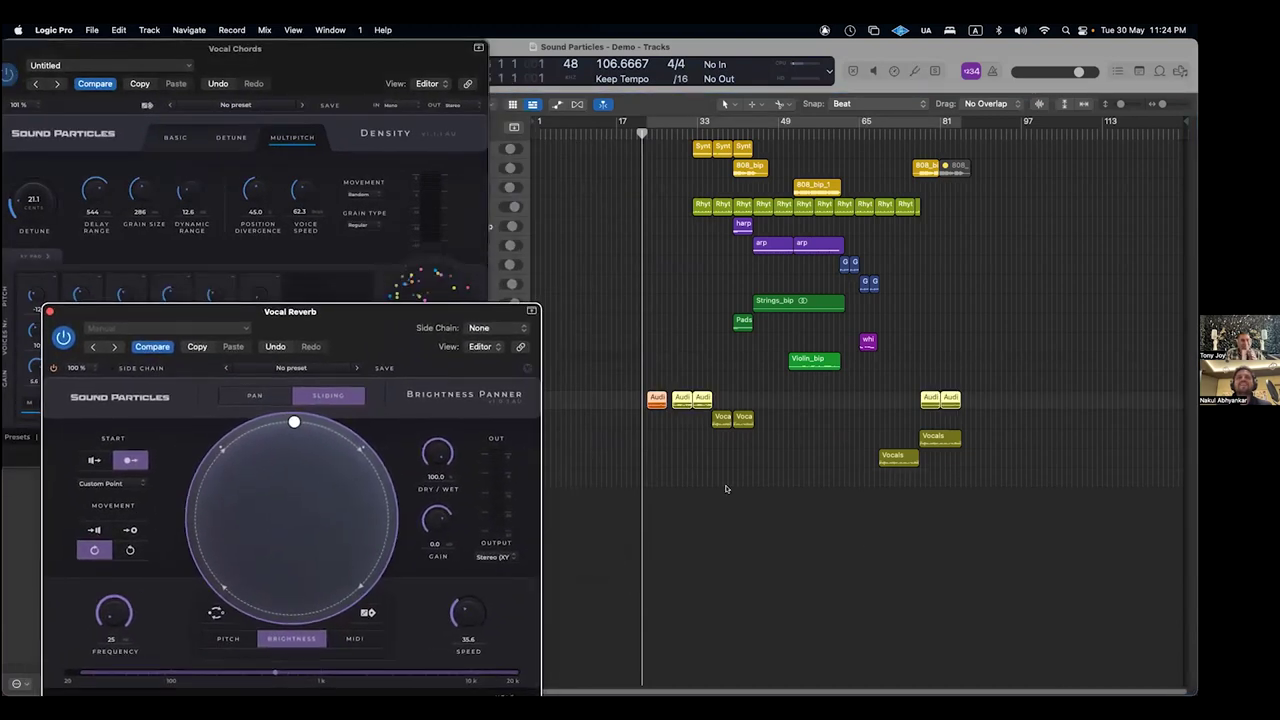
- Play the song from bar 22 and reposition BrightnessPanner to watch both Density's and BrightnessPanner's activity
left_click(723, 486)
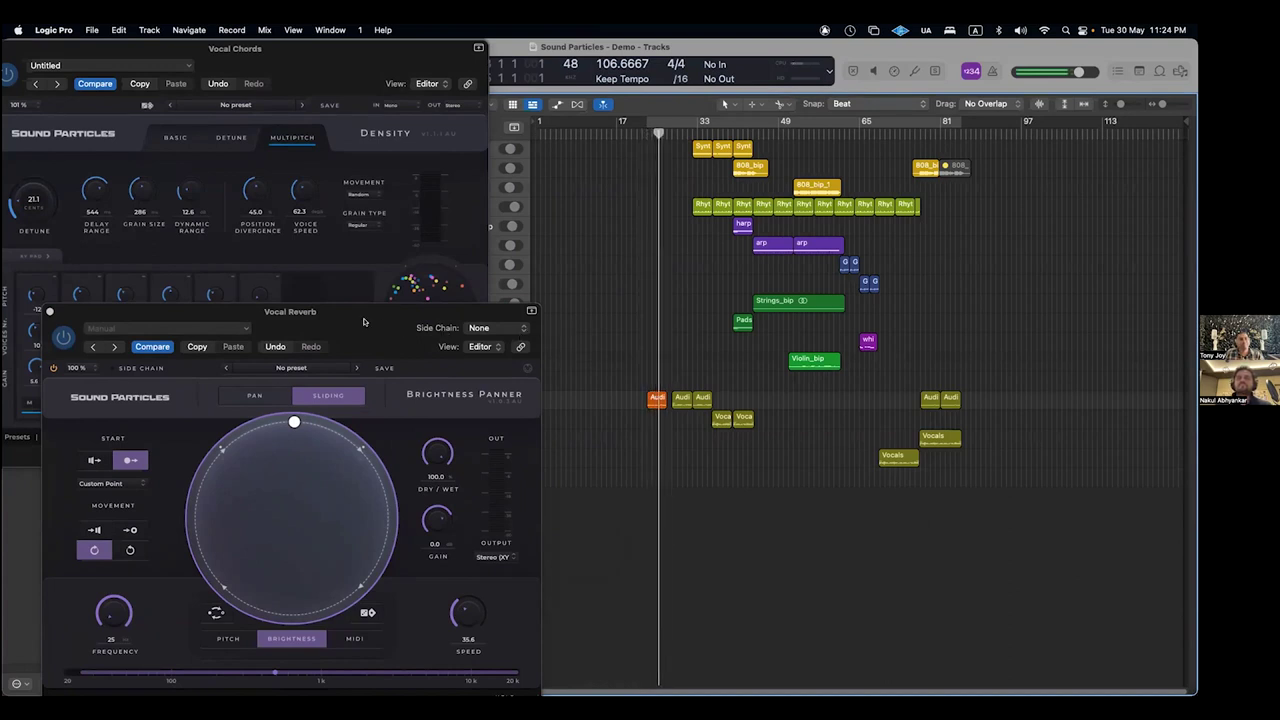
left_click_drag(363, 321, 337, 447)
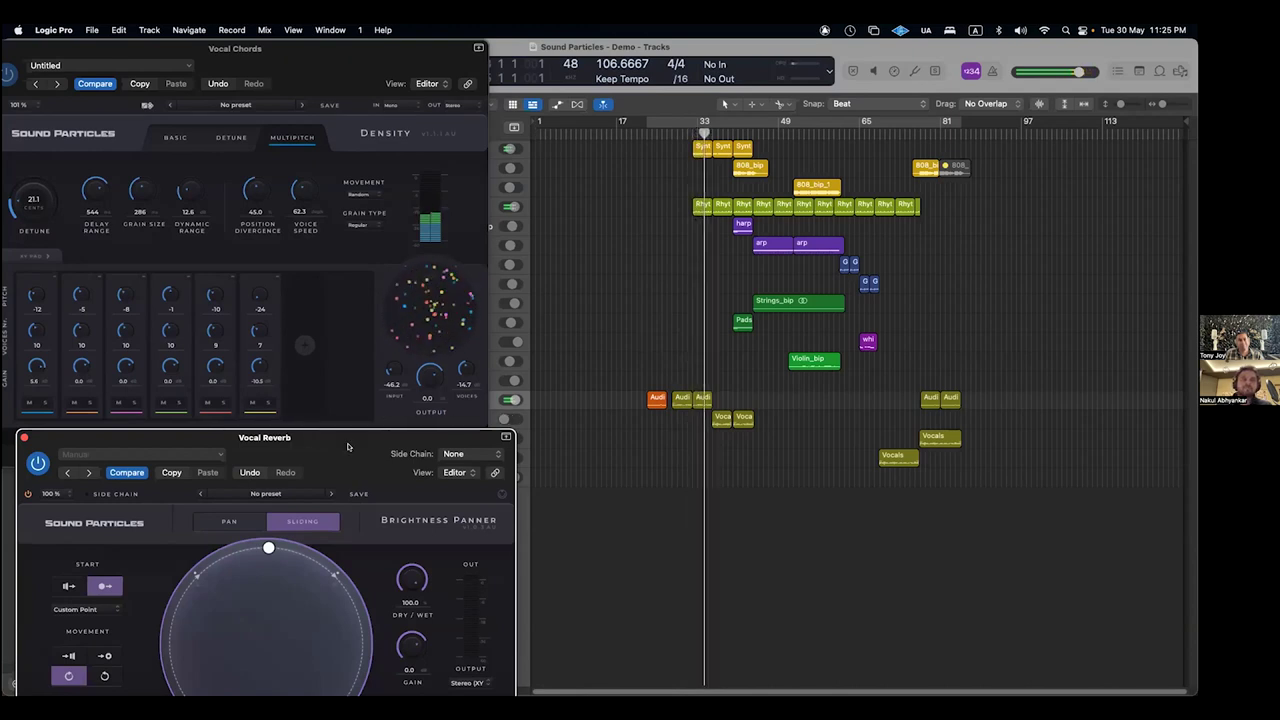
left_click_drag(348, 446, 378, 369)
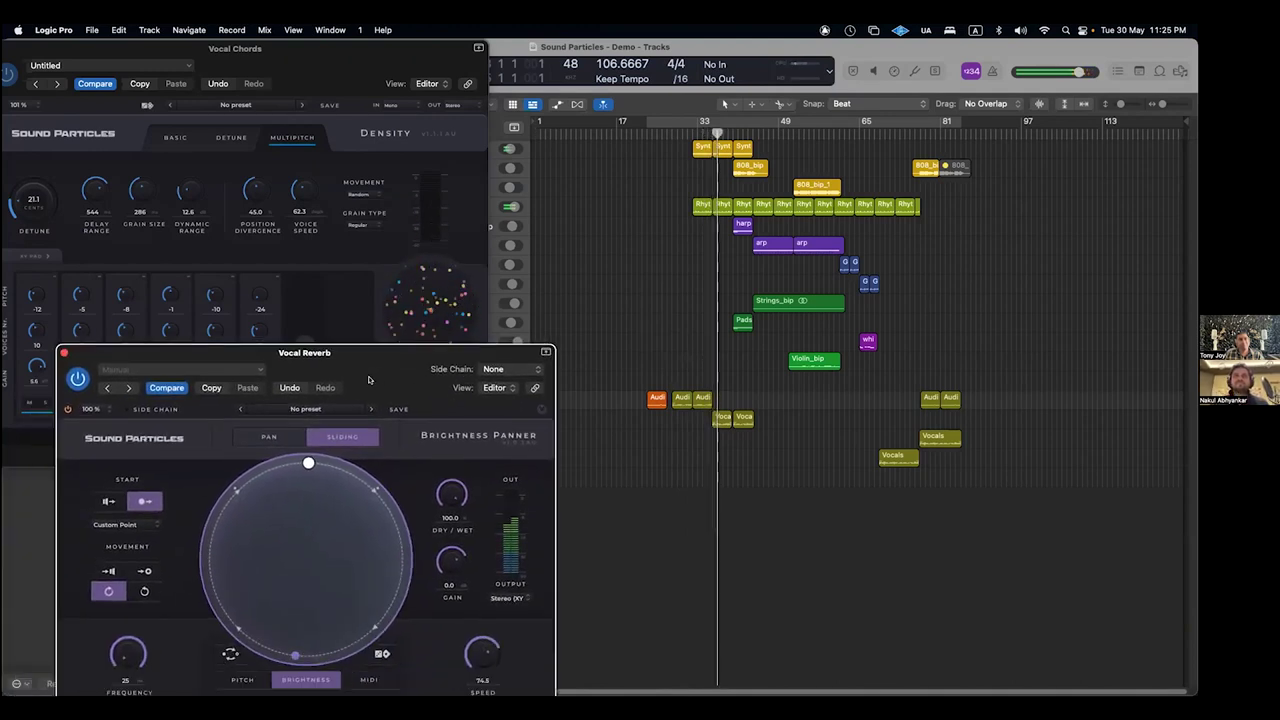
- Show track automation during playback, examine the Vocal Reverb's automation curve and hide the automation again
key("a")
scroll(784, 522, "down", 5)
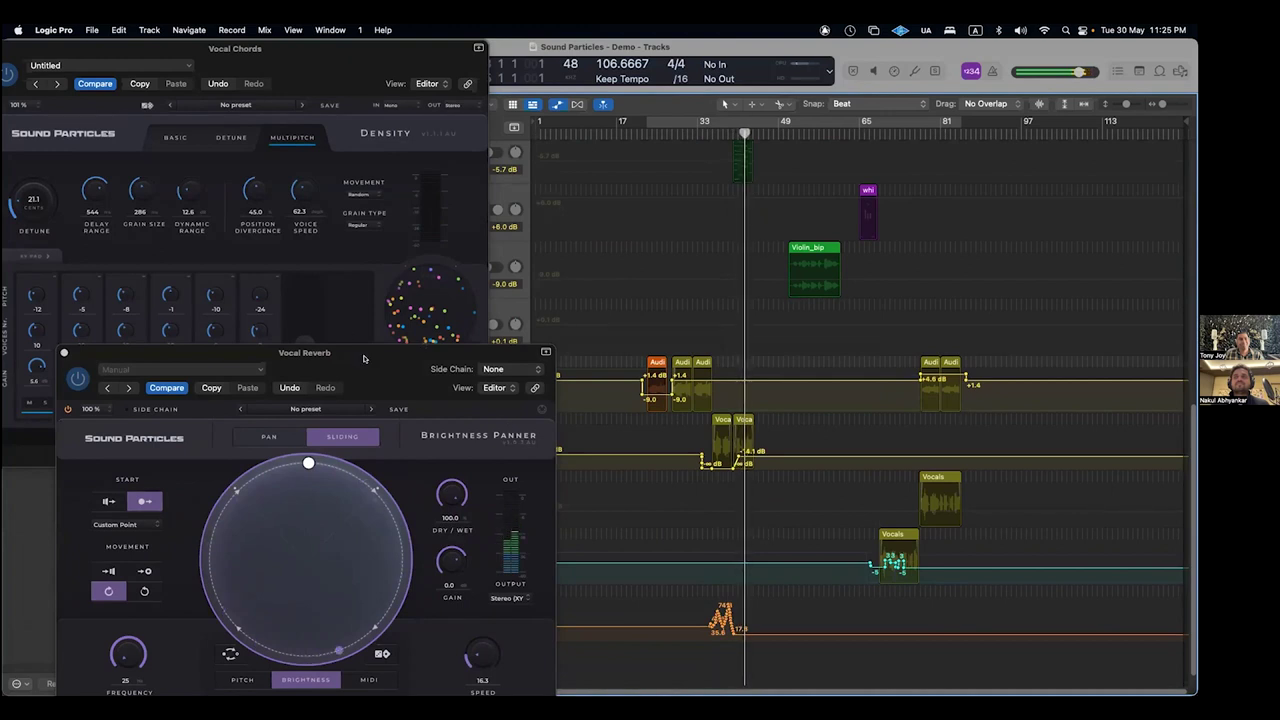
key("a")
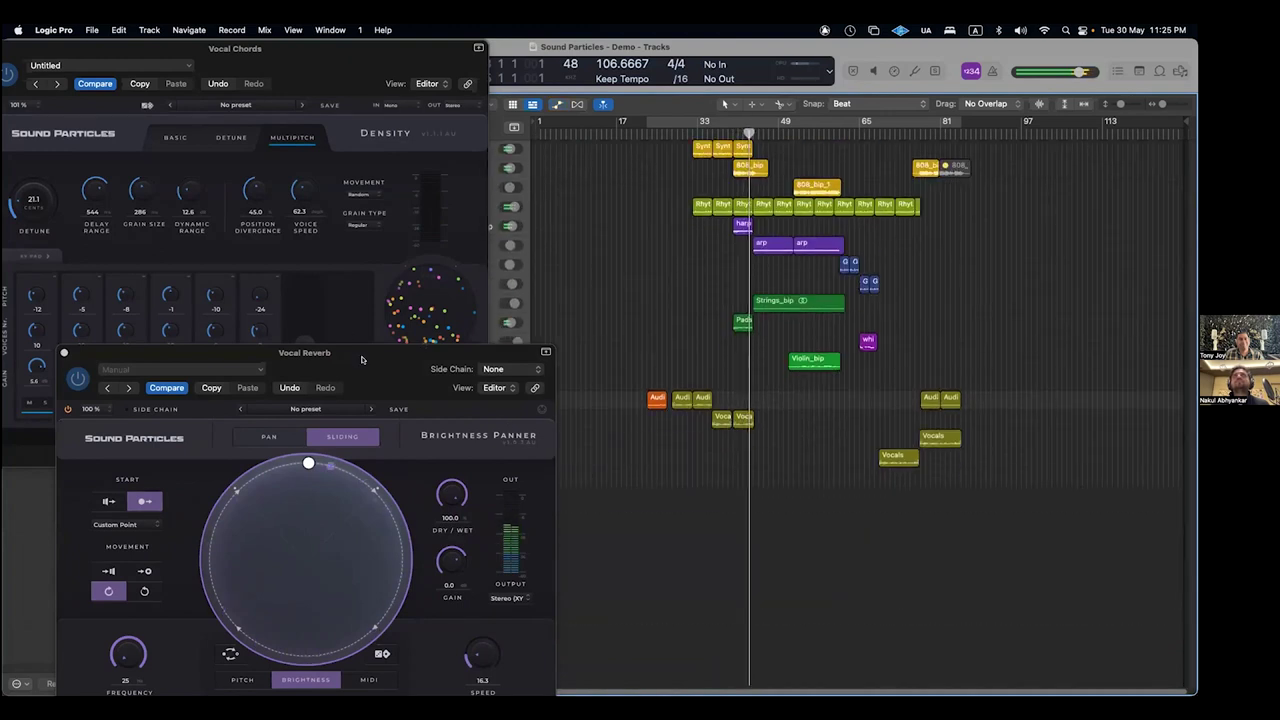
- Move BrightnessPanner aside and set the track volumes to about -12.2 dB for arp and +1.0 dB for Strings_bip
left_click_drag(373, 358, 479, 253)
left_click_drag(200, 248, 207, 436)
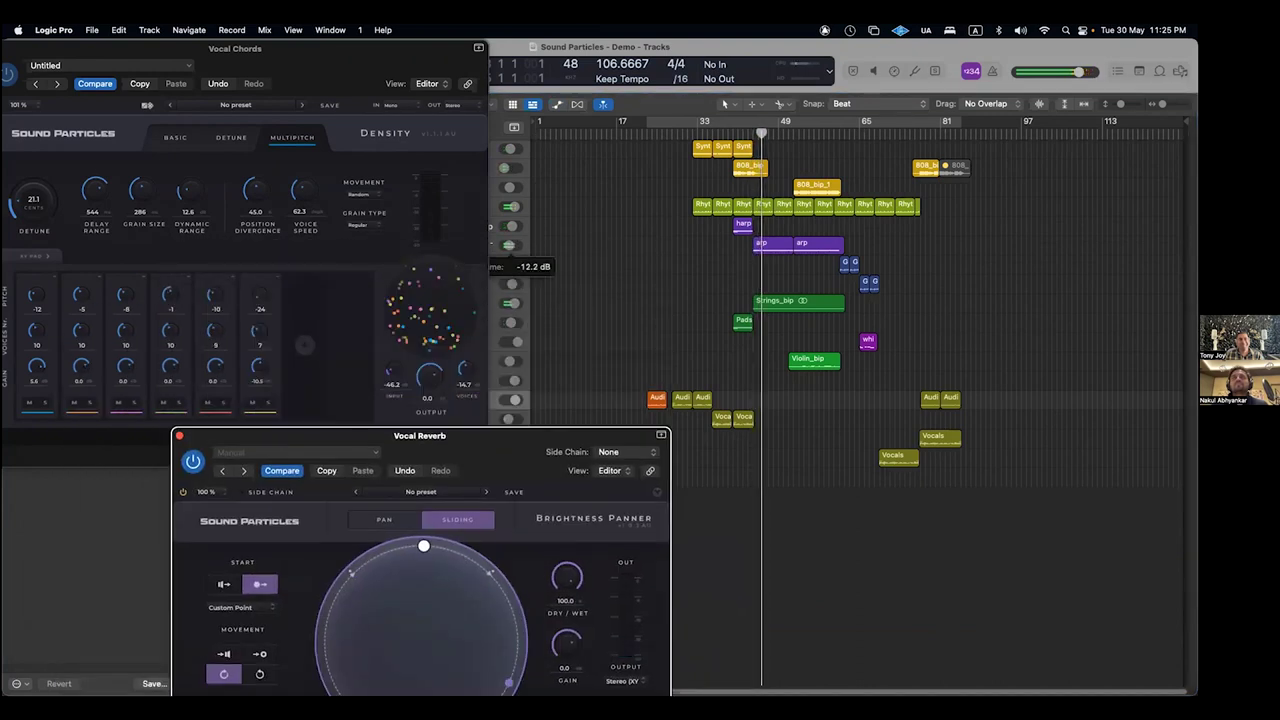
left_click(524, 265)
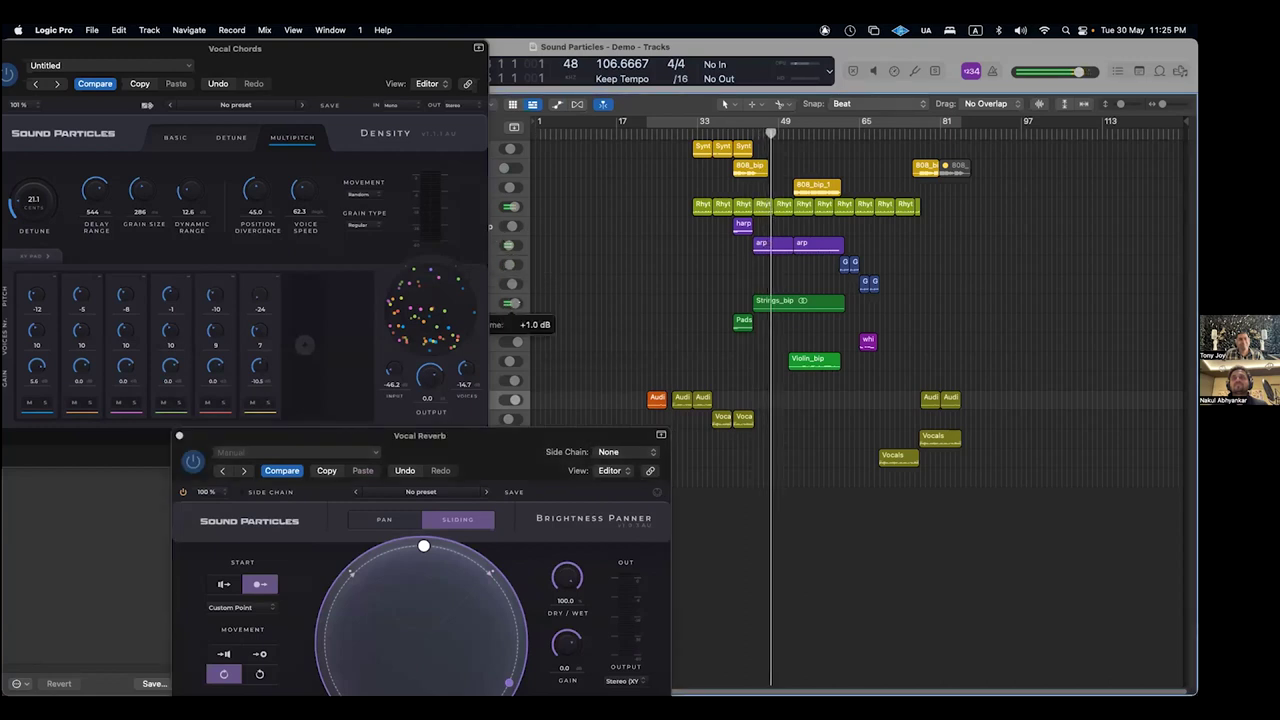
- Select the Strings_bip track and close the Vocal Chords' Density and the Vocal Reverb's BrightnessPanner windows
left_click_drag(313, 78, 740, 485)
left_click(454, 303)
left_click_drag(234, 436, 234, 462)
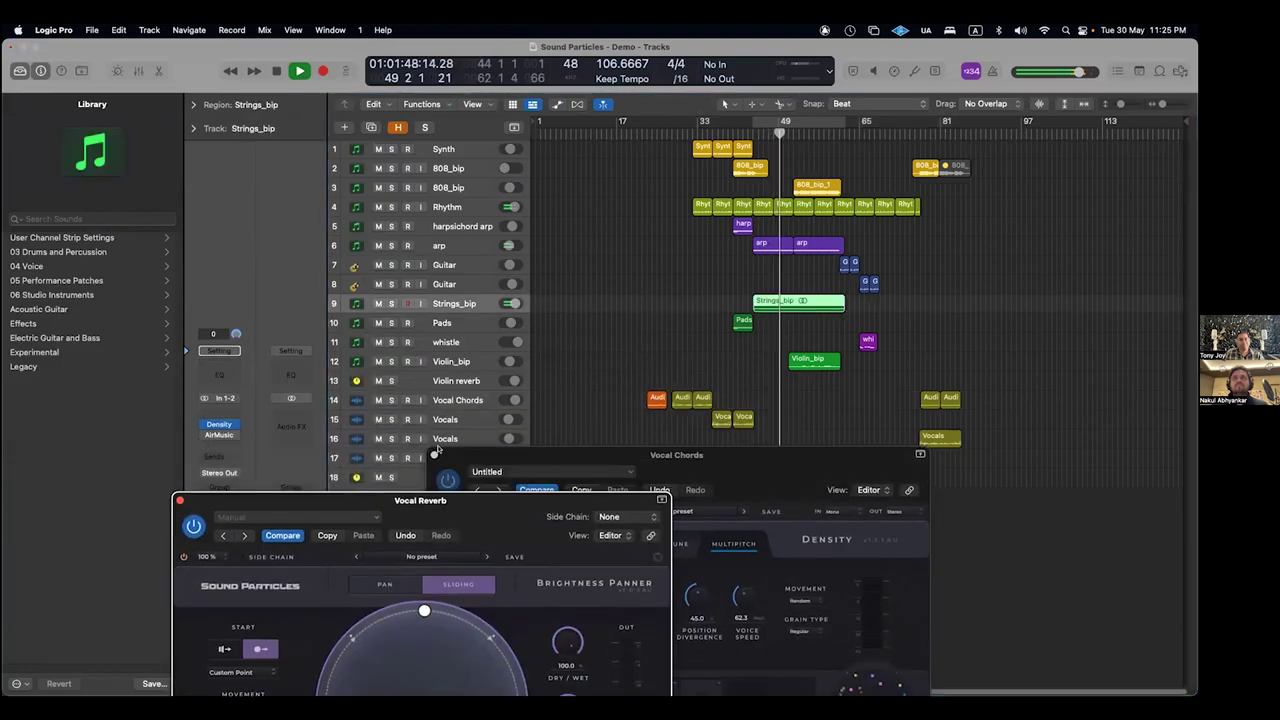
key("super+w")
left_click(181, 499)
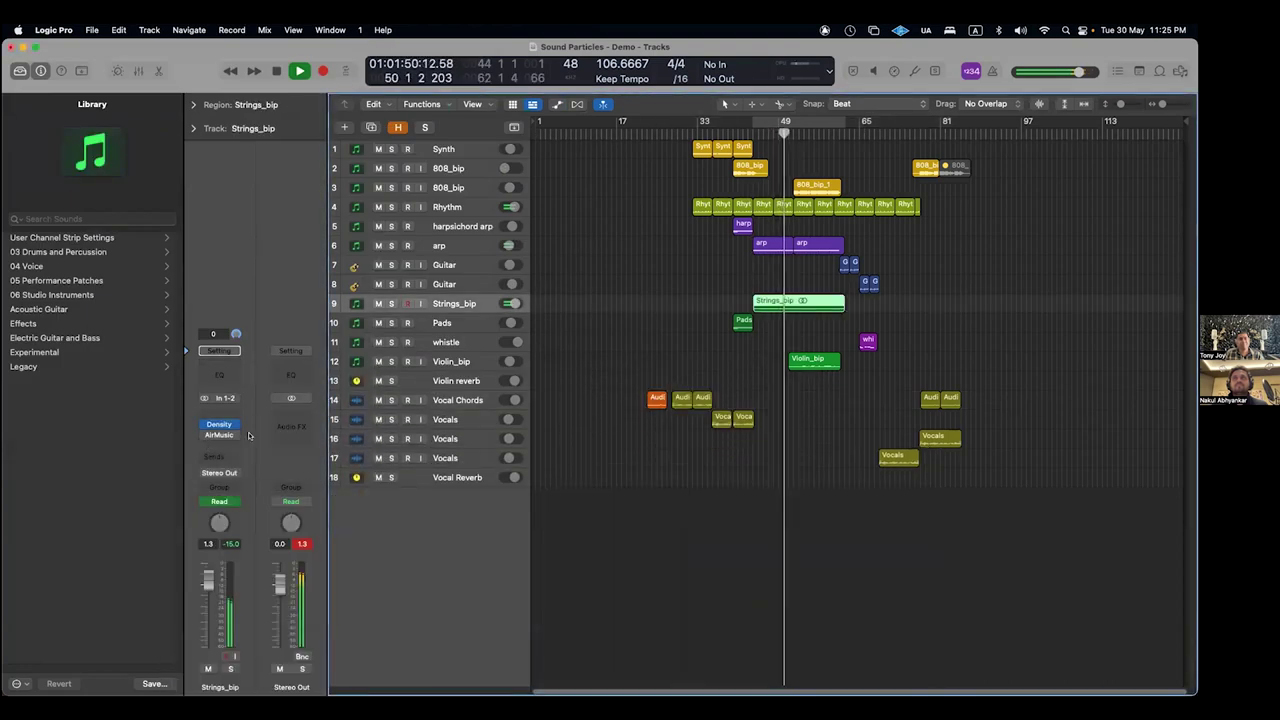
- View the Air plug-in on the Strings_bip track, select the arp track and close Air
left_click(216, 435)
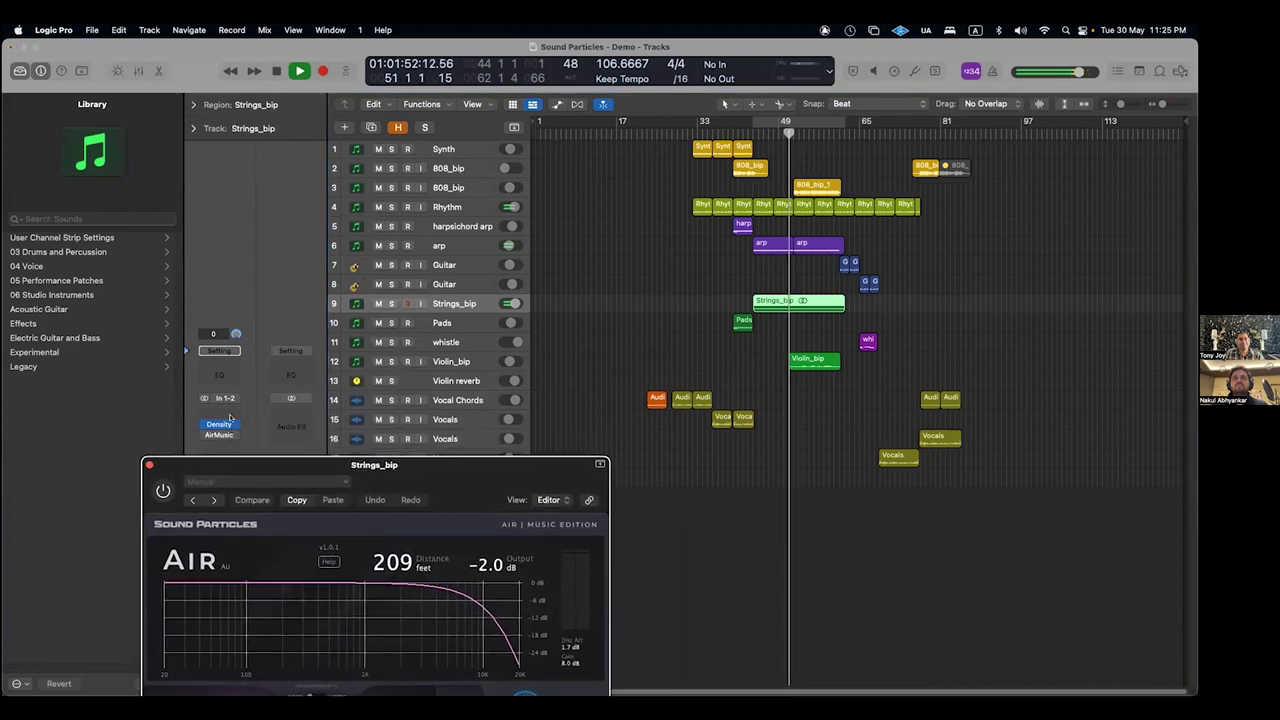
left_click(444, 265)
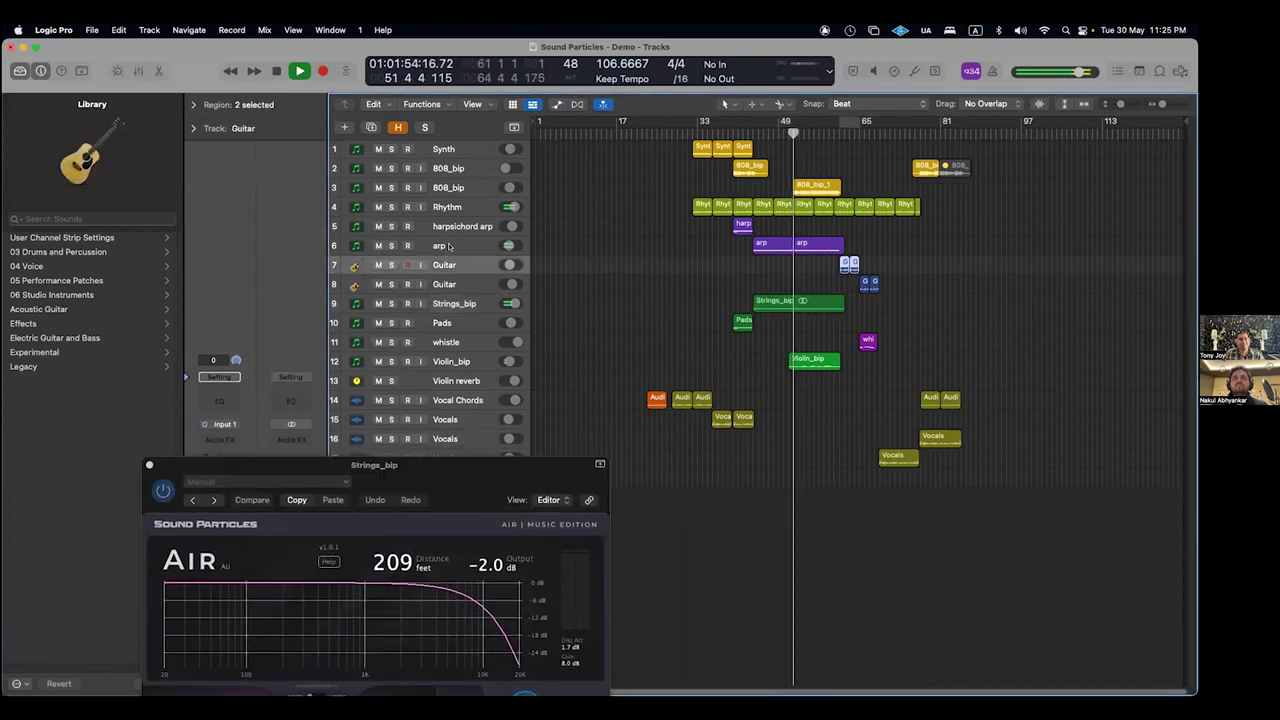
left_click(449, 245)
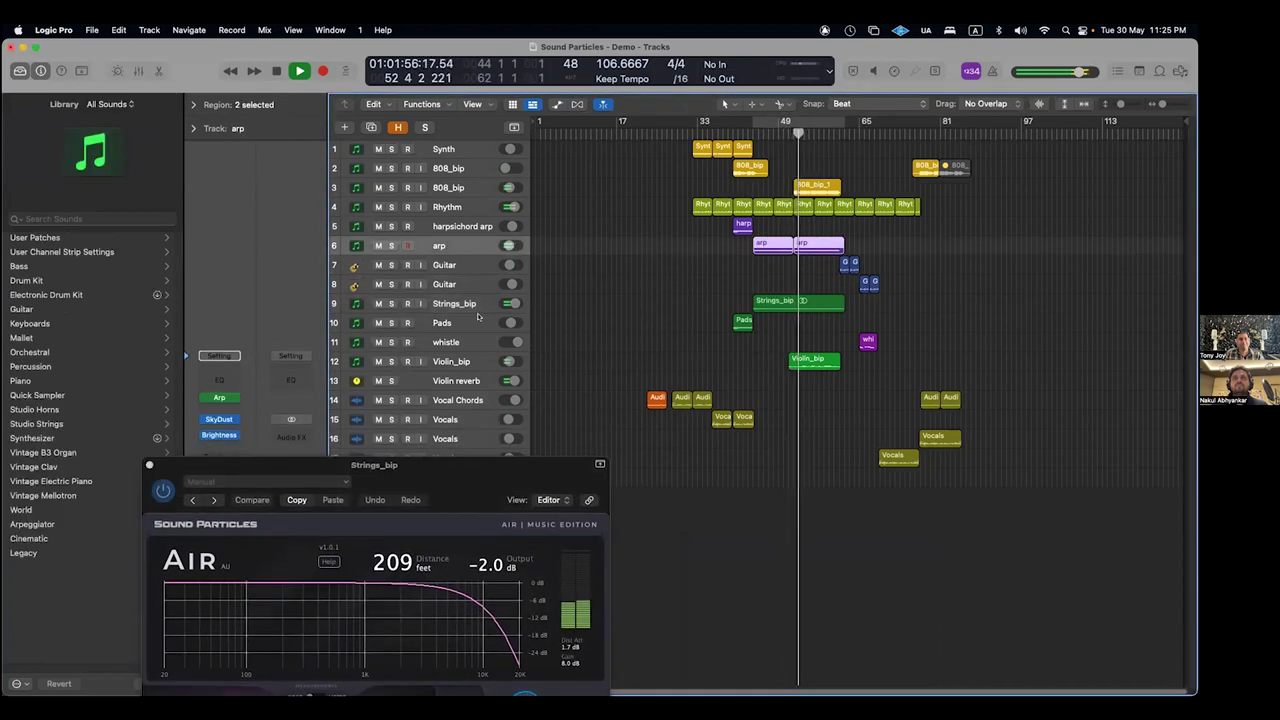
left_click(149, 465)
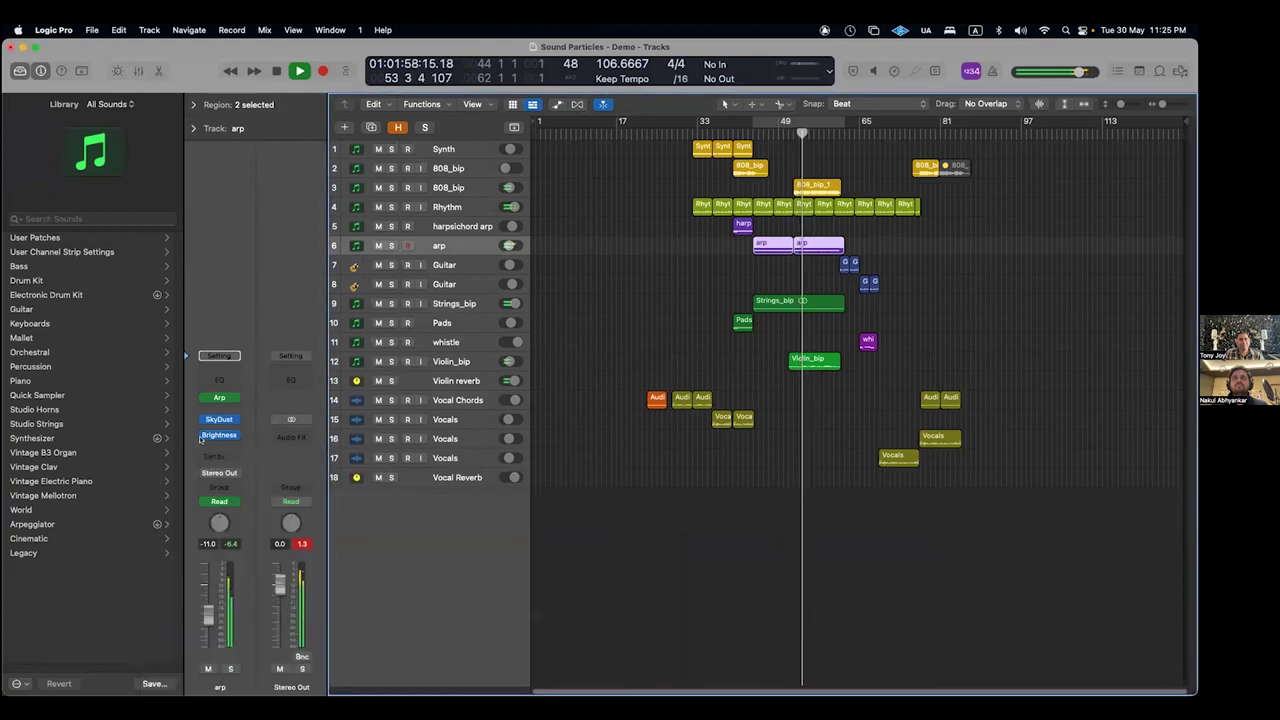
- Open the arp track's BrightnessPanner, watch its panning activity during playback and close it
left_click(219, 436)
left_click_drag(522, 129, 474, 129)
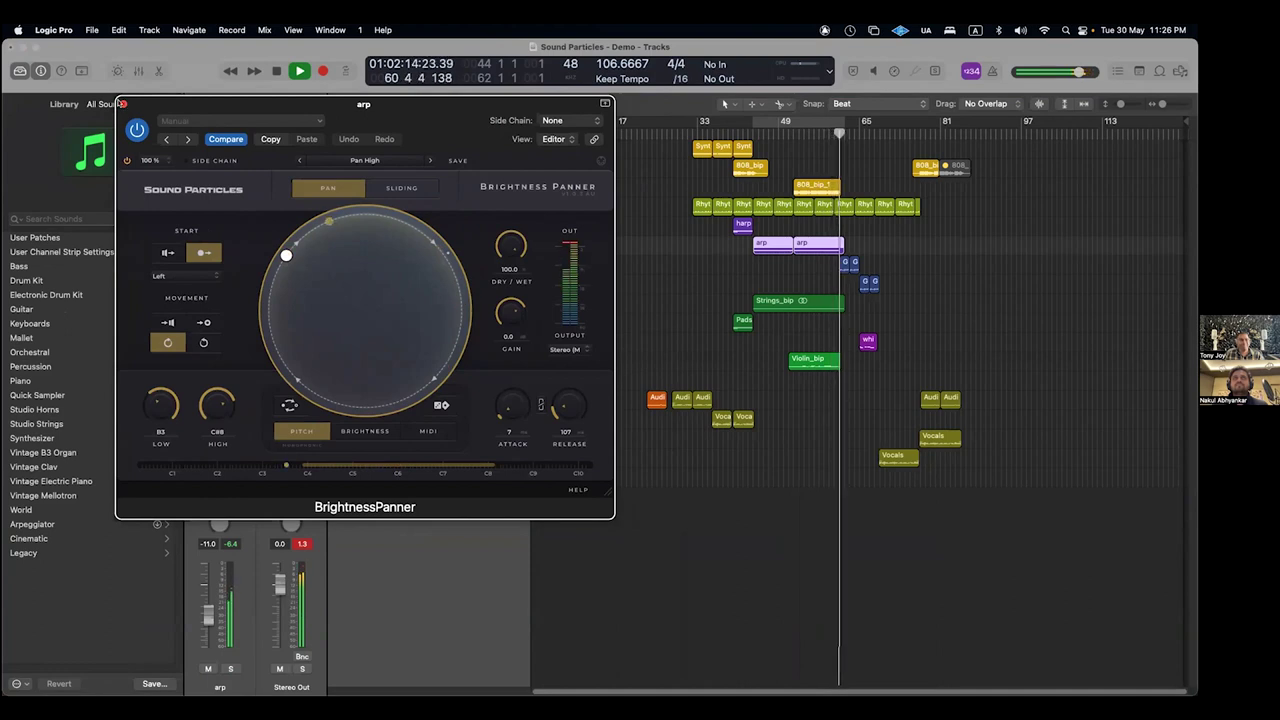
left_click(121, 103)
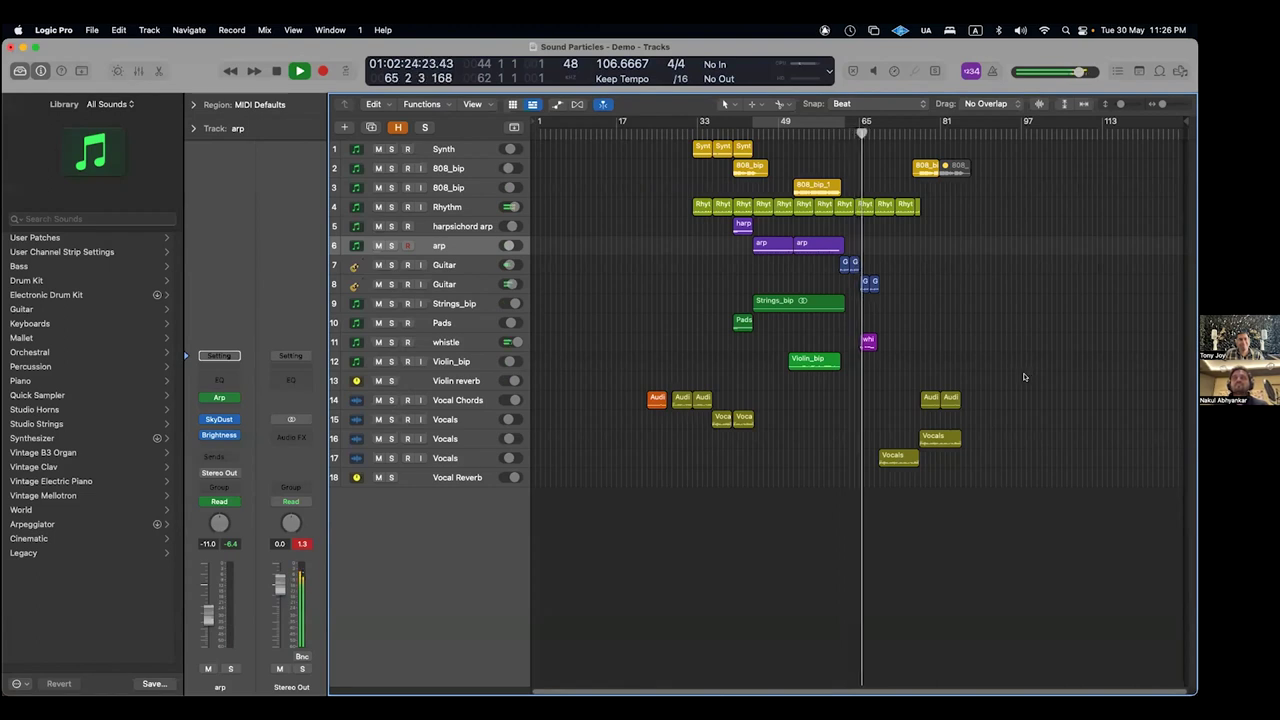
- Select the whistle region on its track and view the track's SkyDust instrument during playback, closing it again
key("super+Right")
key("super+Down")
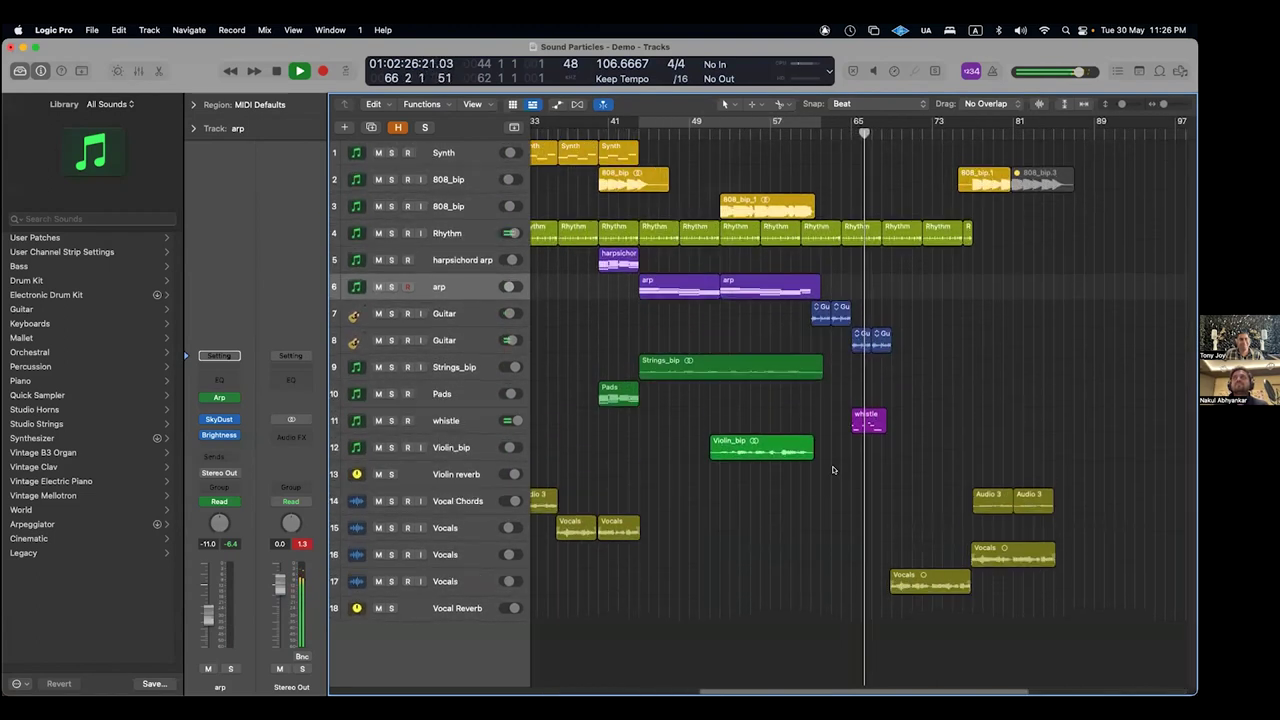
left_click(868, 440)
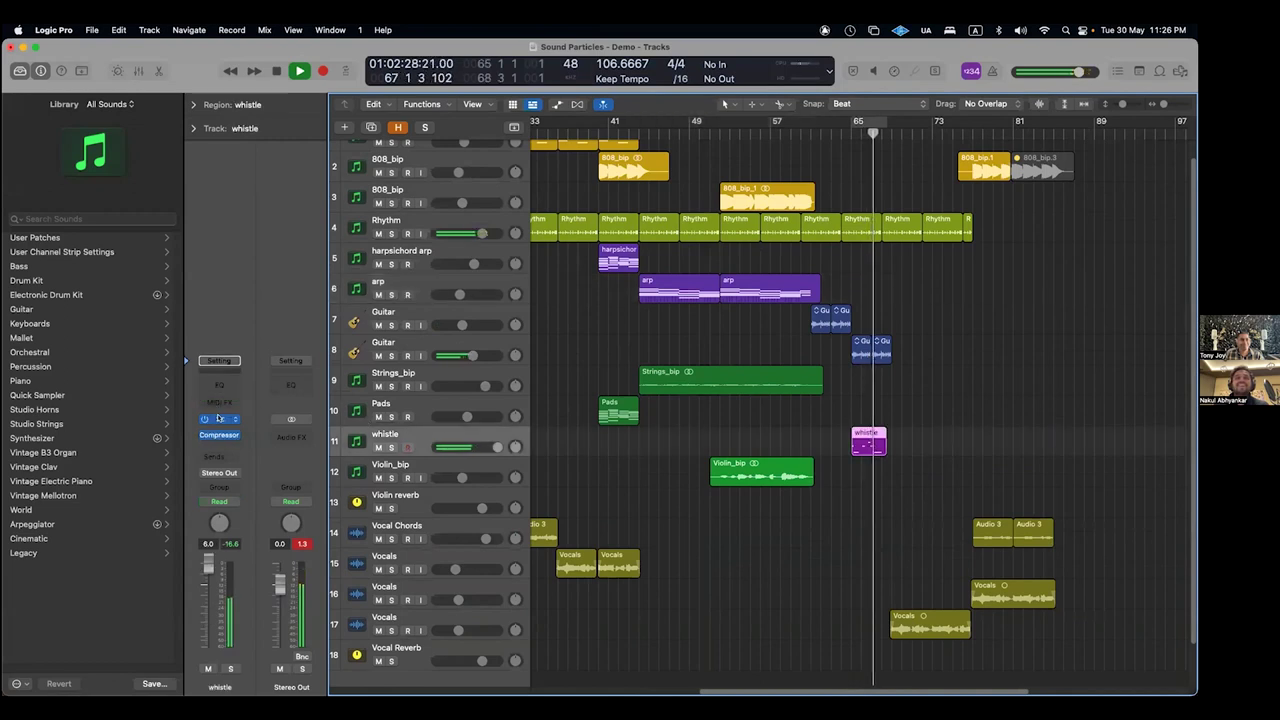
left_click(219, 418)
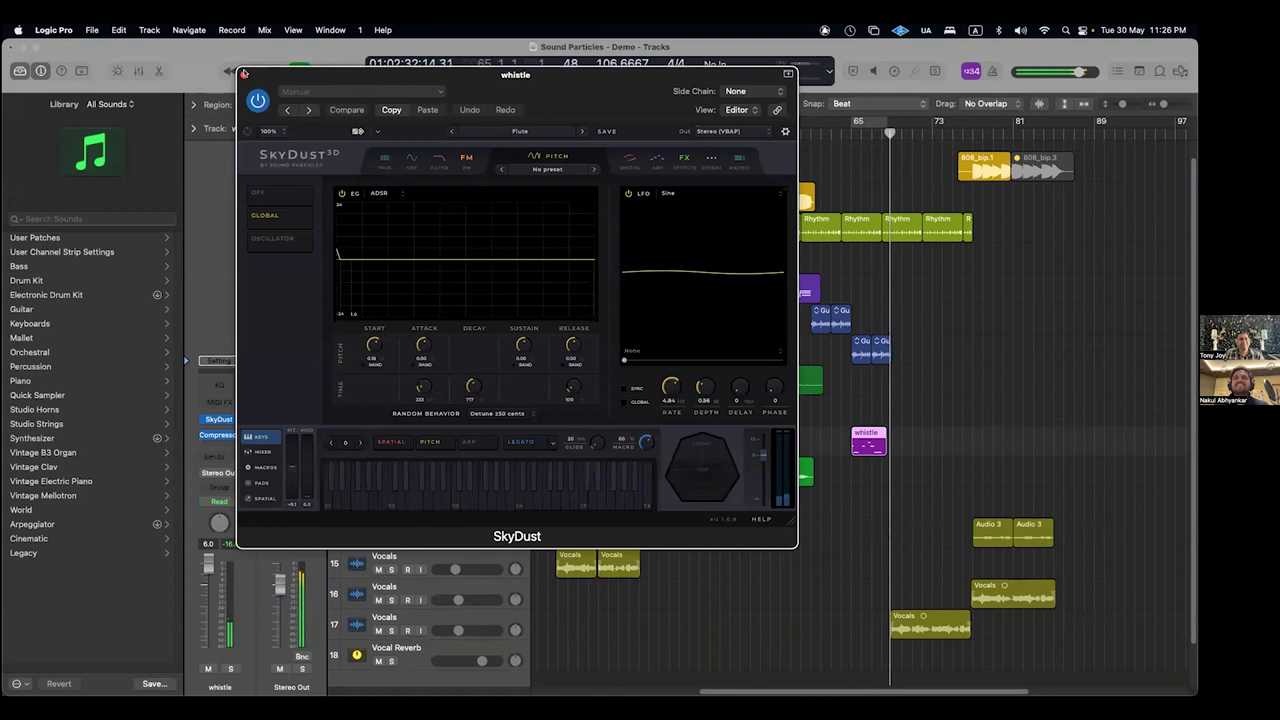
left_click(243, 73)
- Open Density on Vocals track 17 and display track automation to examine the Slot 1 Pitch curve during playback
scroll(900, 450, "down", 2)
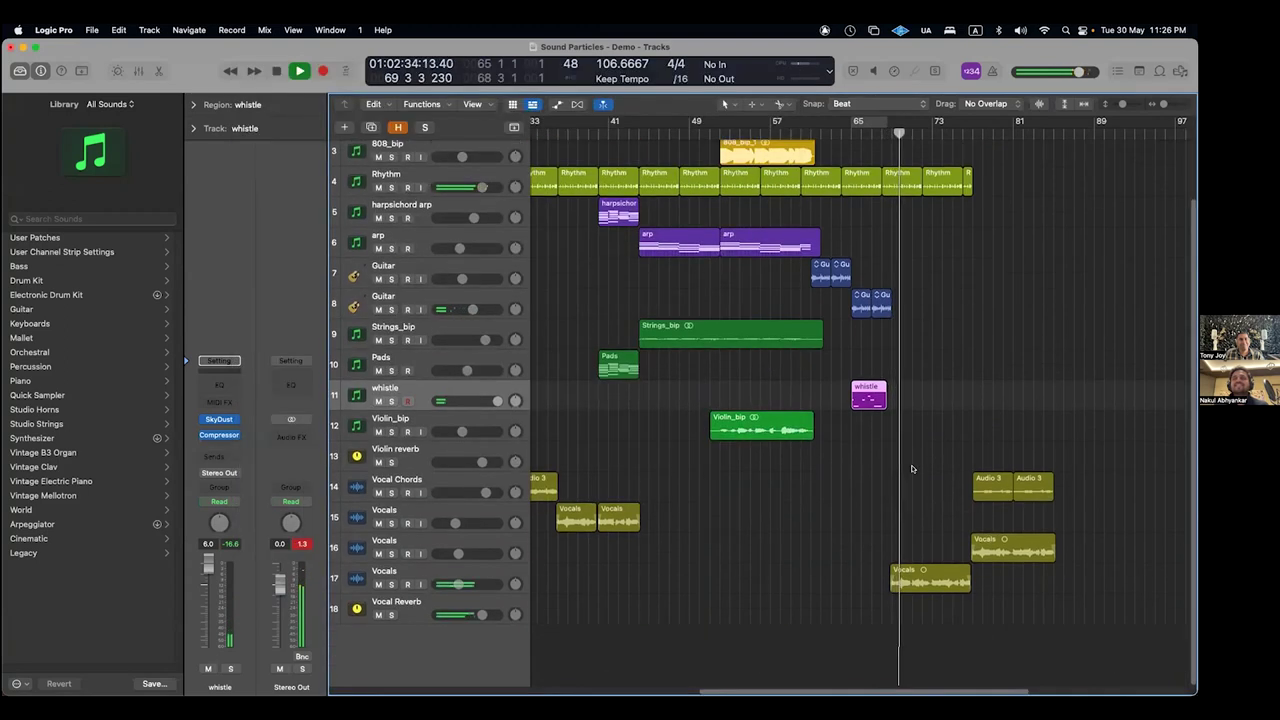
scroll(910, 470, "down", 3)
scroll(905, 475, "up", 5)
scroll(880, 450, "right", 4)
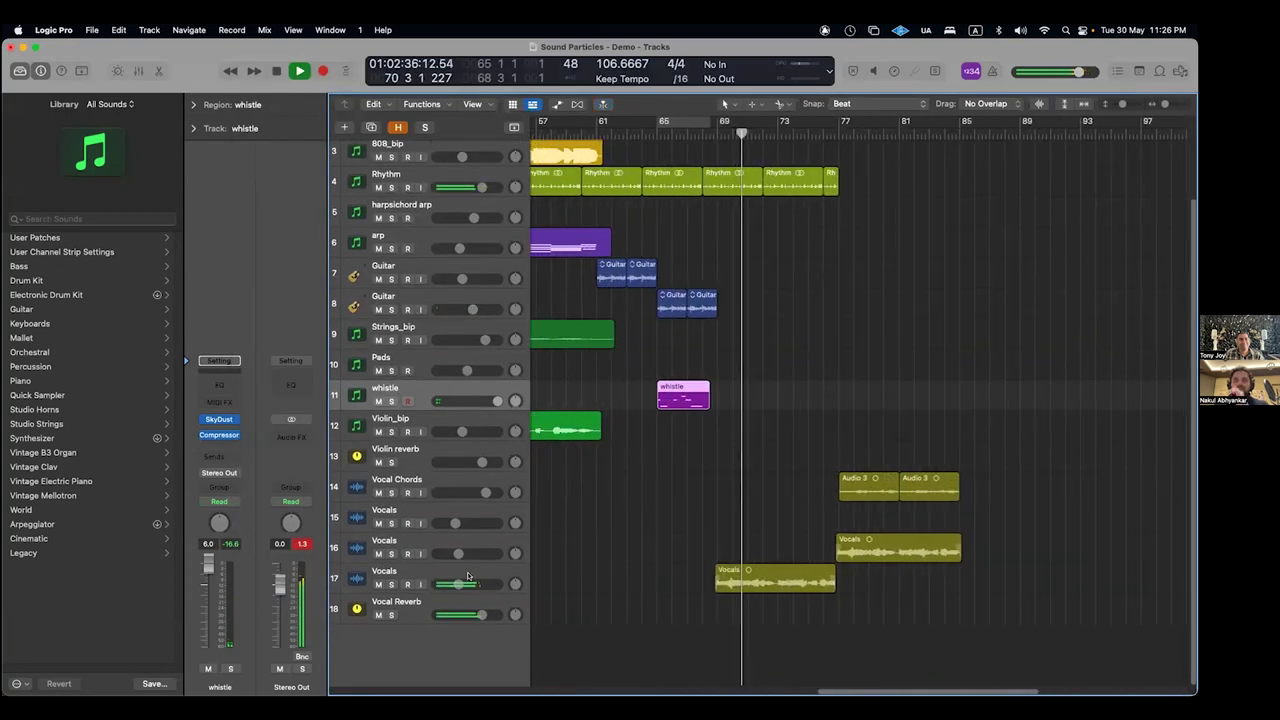
left_click(467, 576)
left_click(218, 418)
key("a")
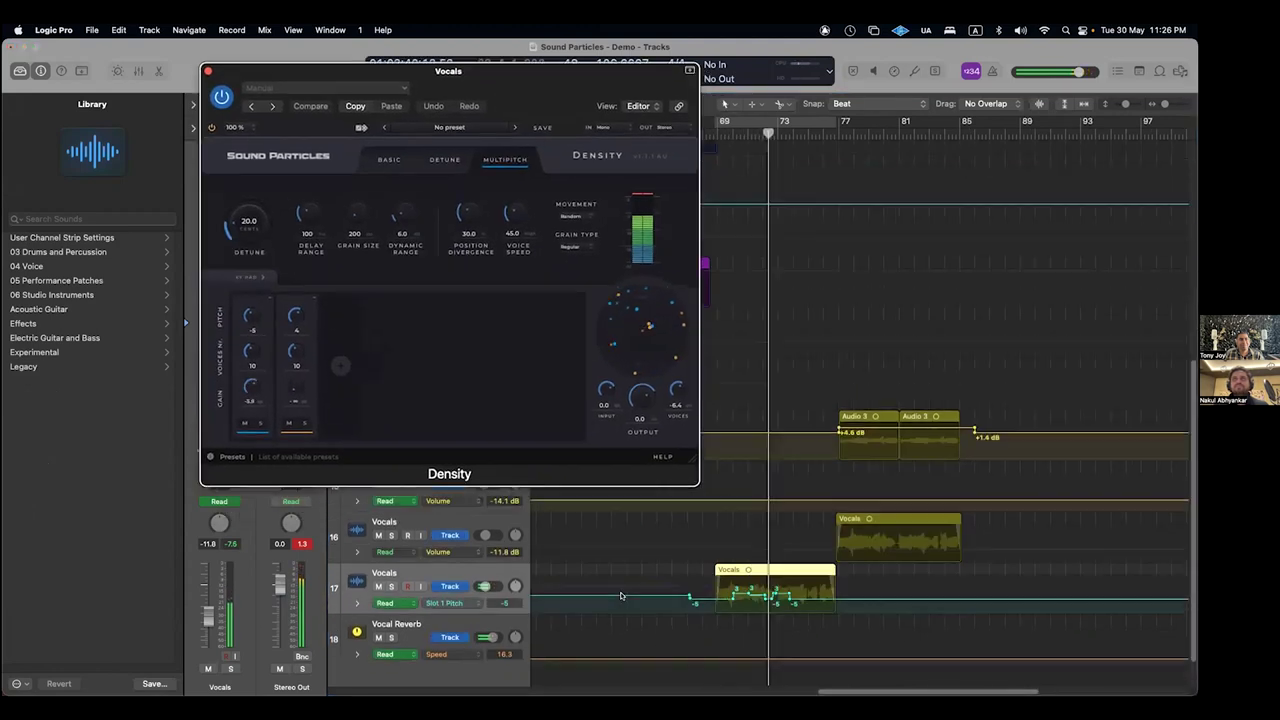
scroll(931, 655, "up", 2)
scroll(931, 655, "up", 5)
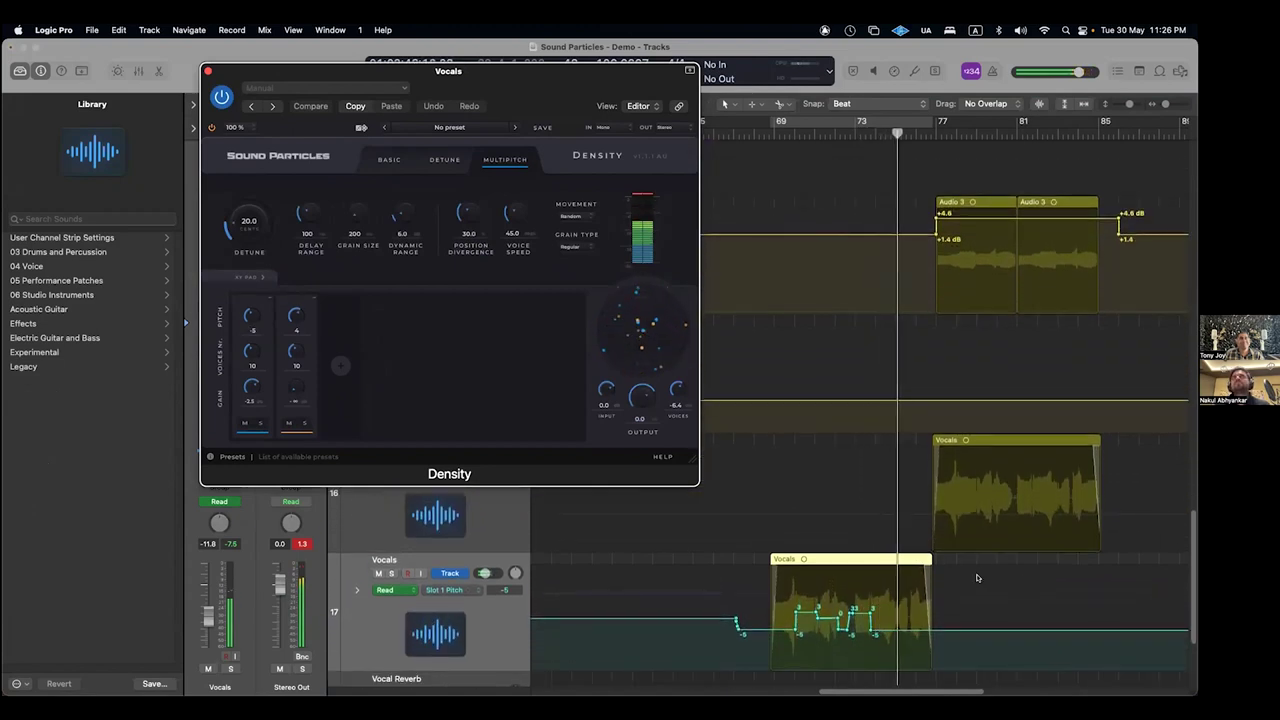
- Hide the track automation, listen through the closing vocal regions and stop playback
key("a")
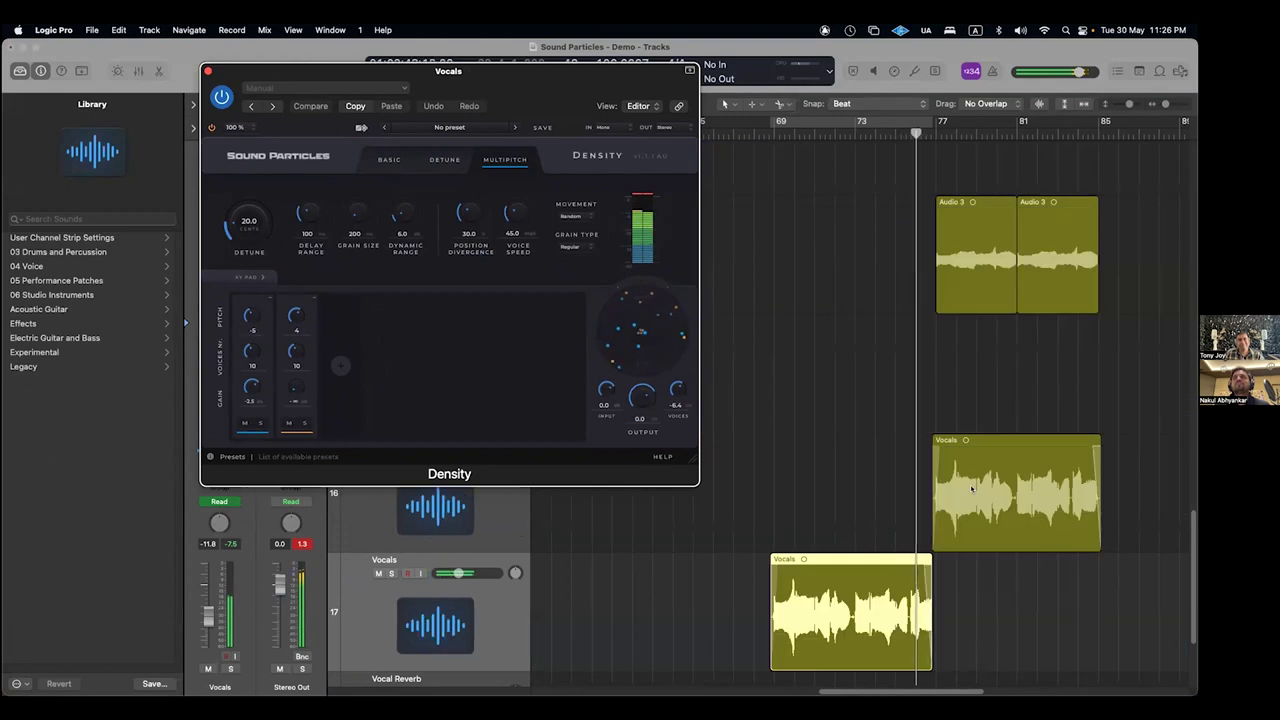
scroll(984, 283, "down", 4)
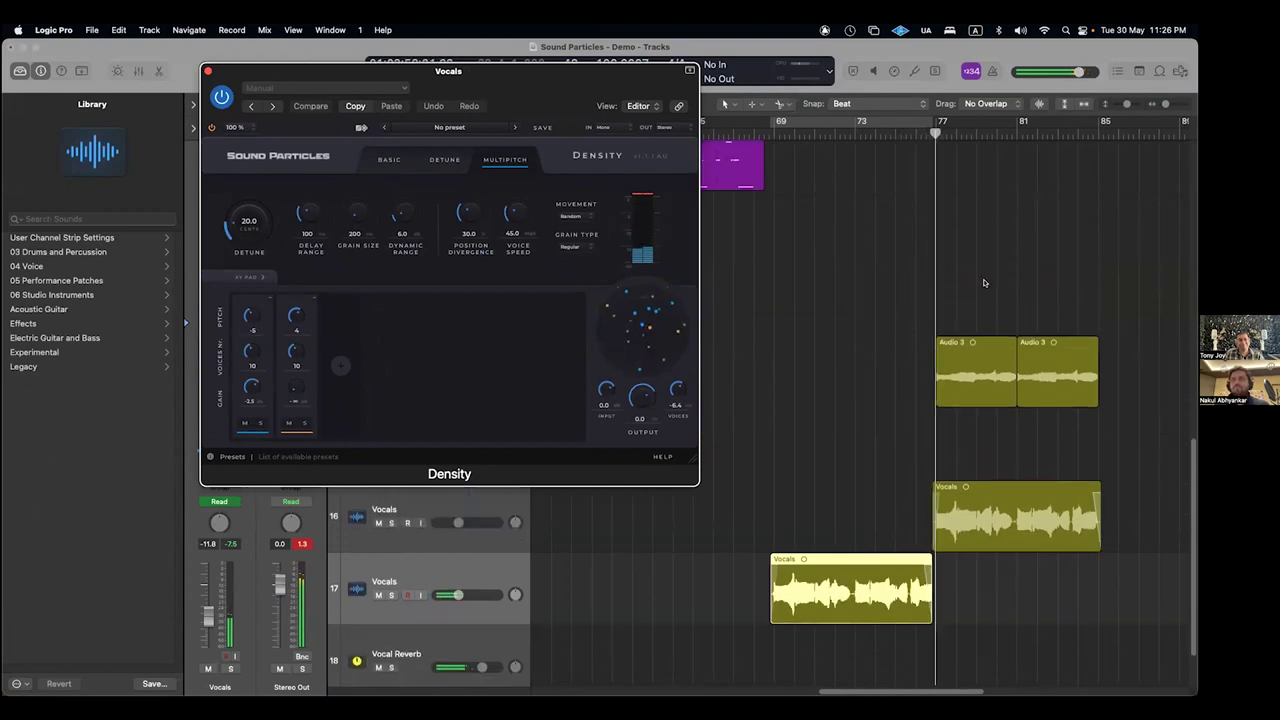
scroll(984, 283, "down", 5)
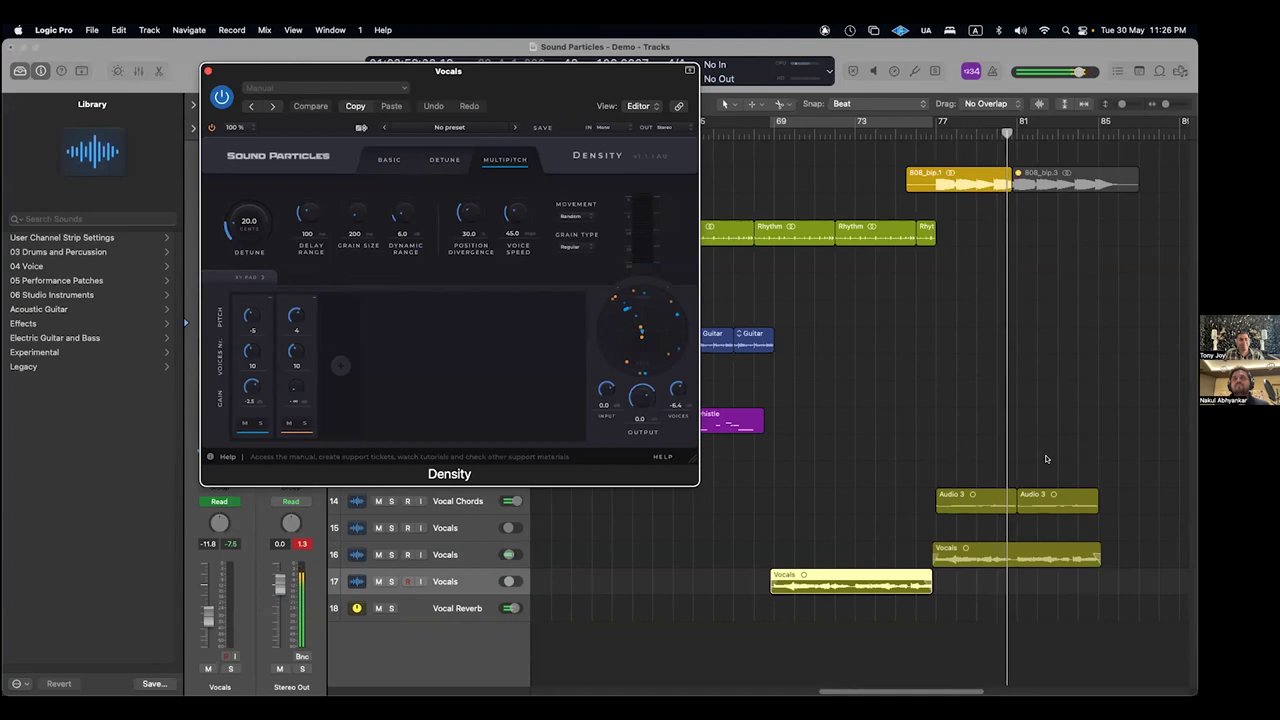
left_click(1044, 456)
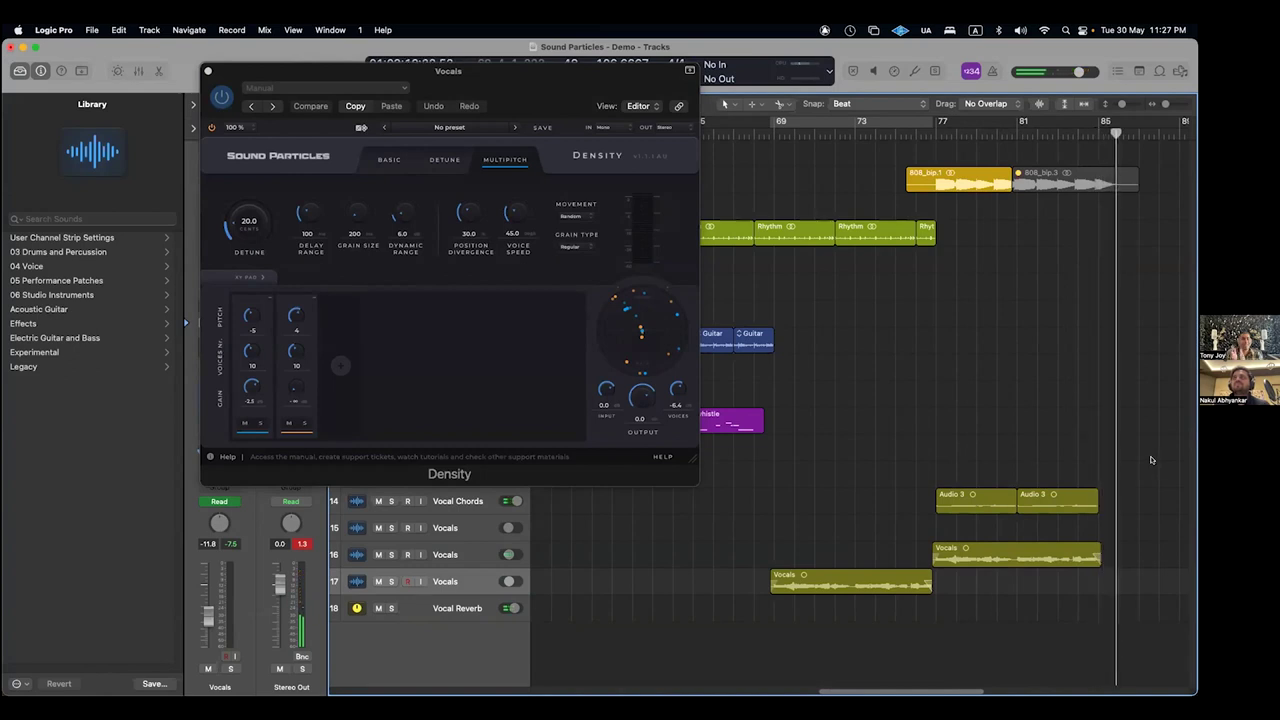
key("space")
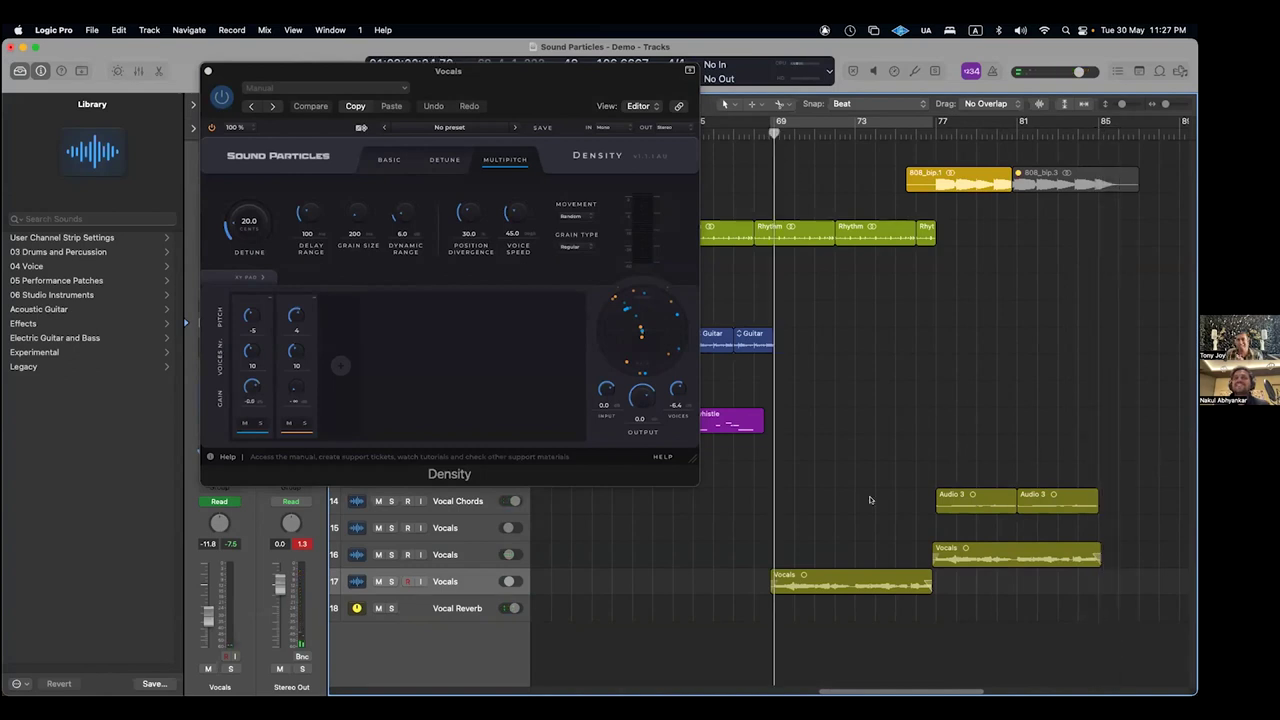
- Show track automation again and place the playhead just before the Vocals region on track 17
key("a")
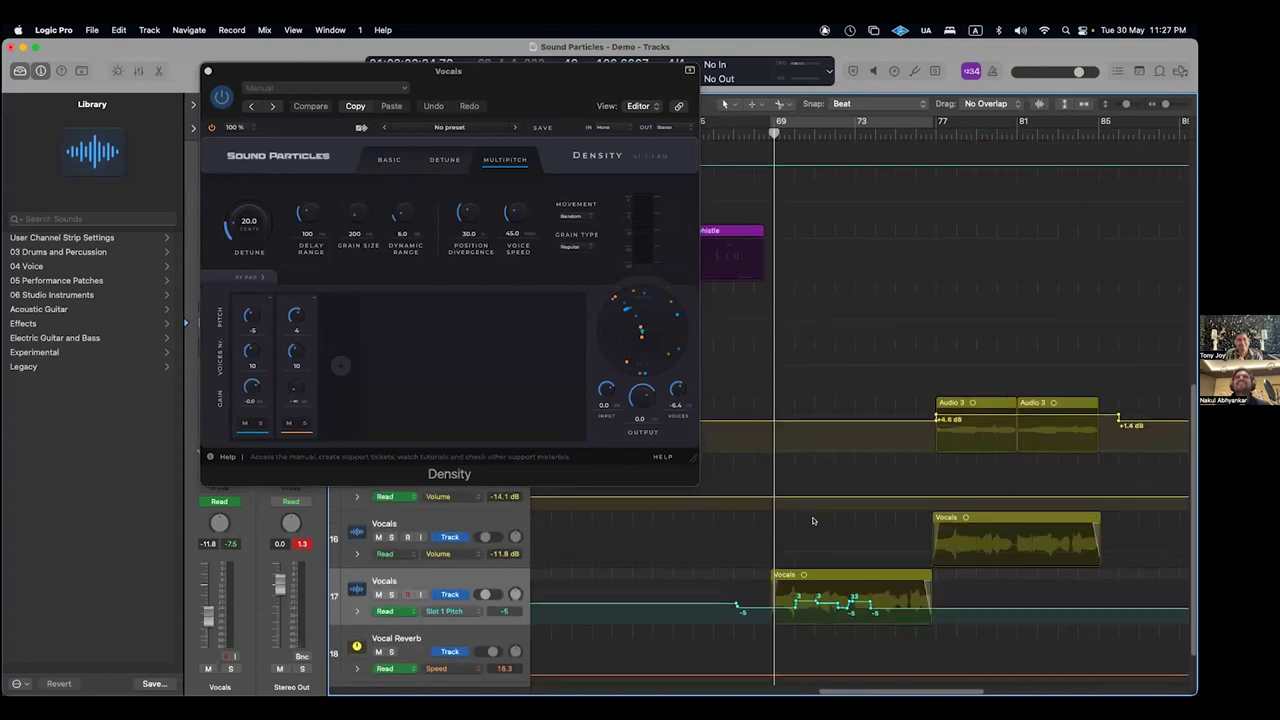
scroll(814, 515, "down", 2)
scroll(815, 507, "down", 3)
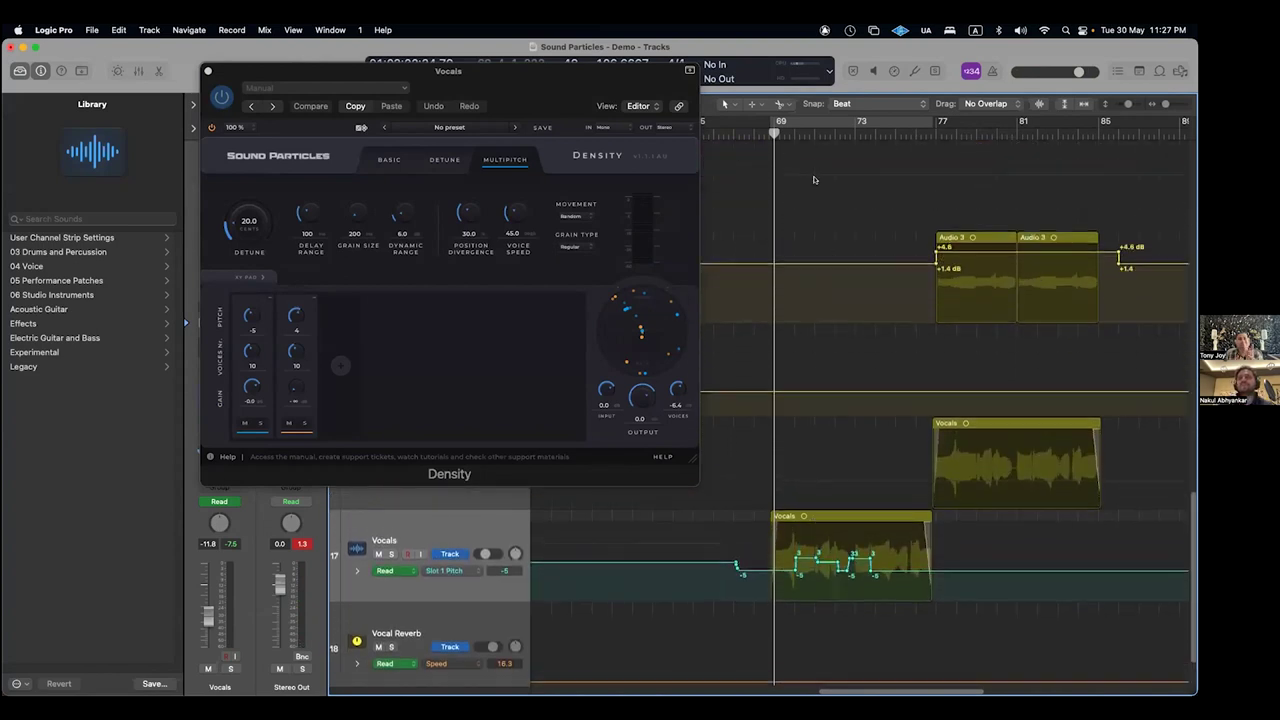
left_click(766, 131)
left_click(764, 132)
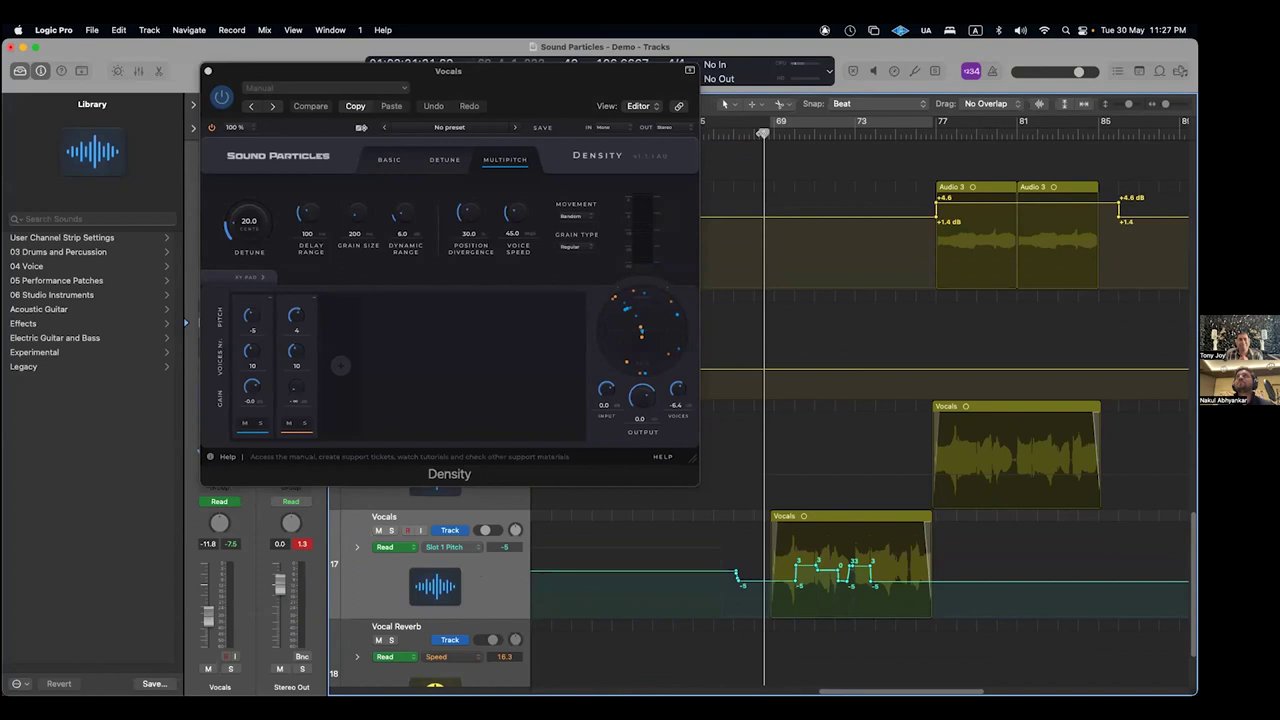
scroll(775, 423, "down", 2)
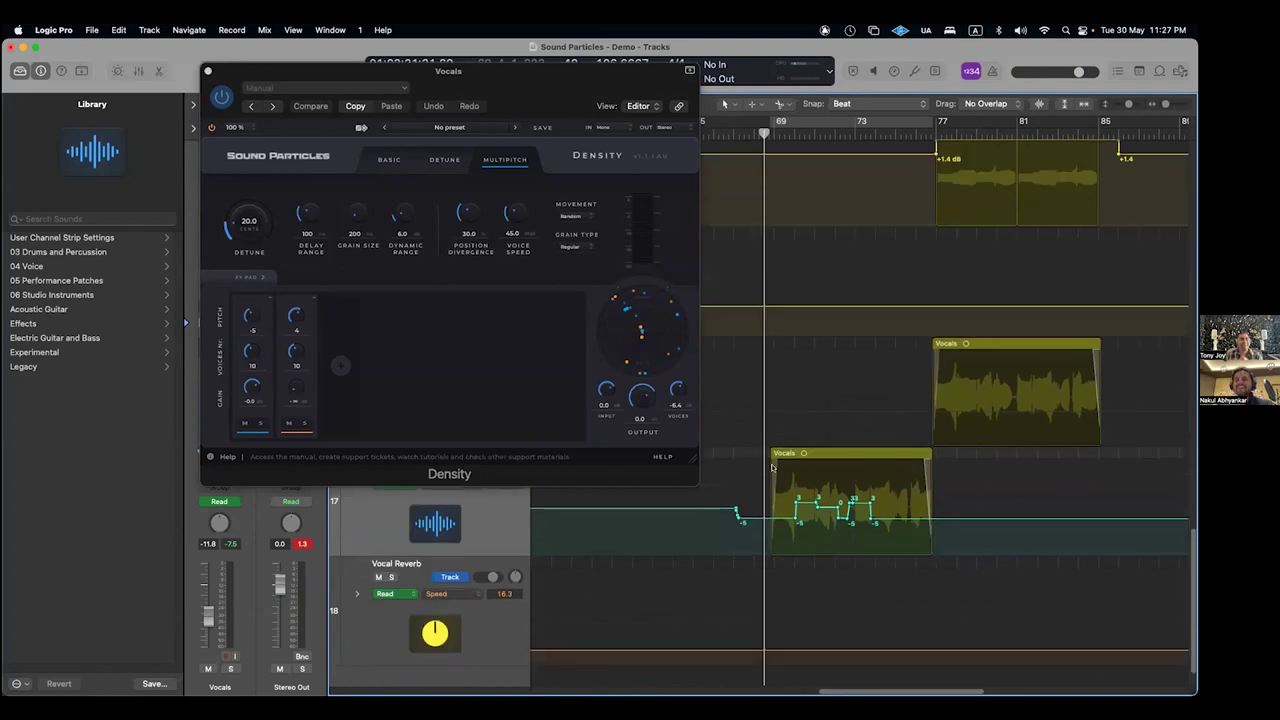
scroll(477, 548, "up", 2)
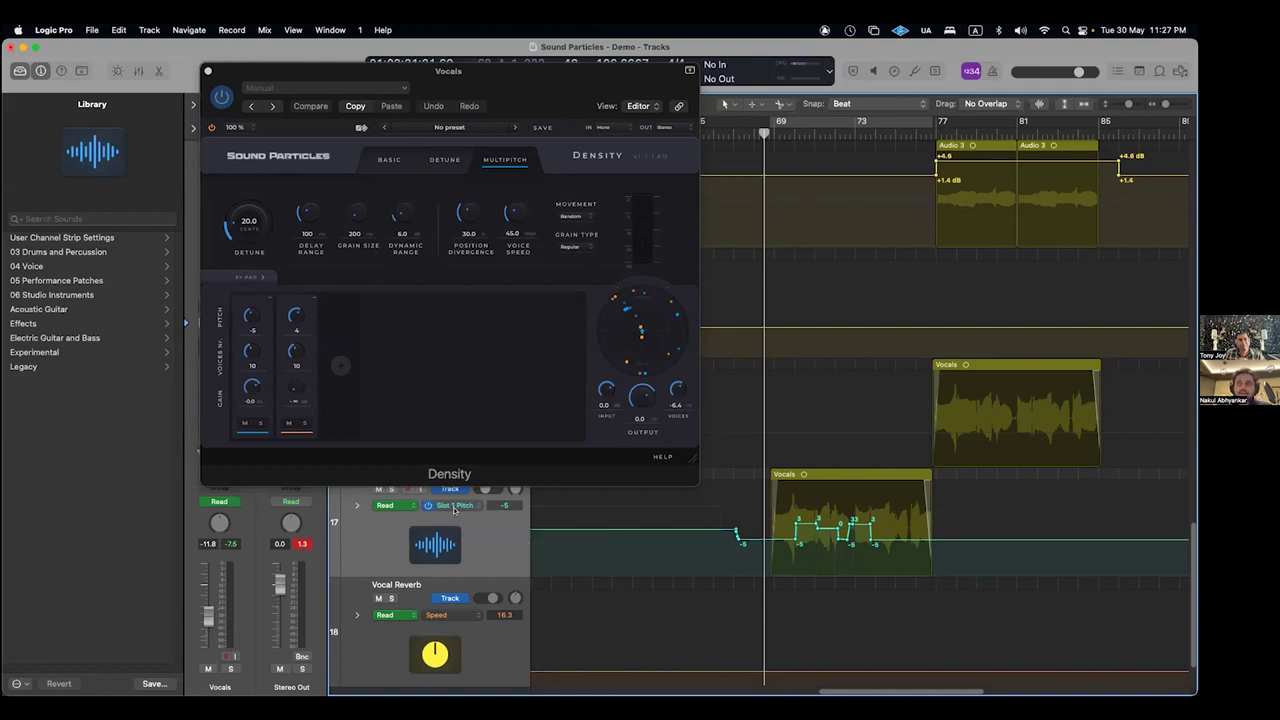
- Turn off automation reading and bypass Density on Vocals track 17, and solo the track for playback
left_click_drag(498, 111, 556, 92)
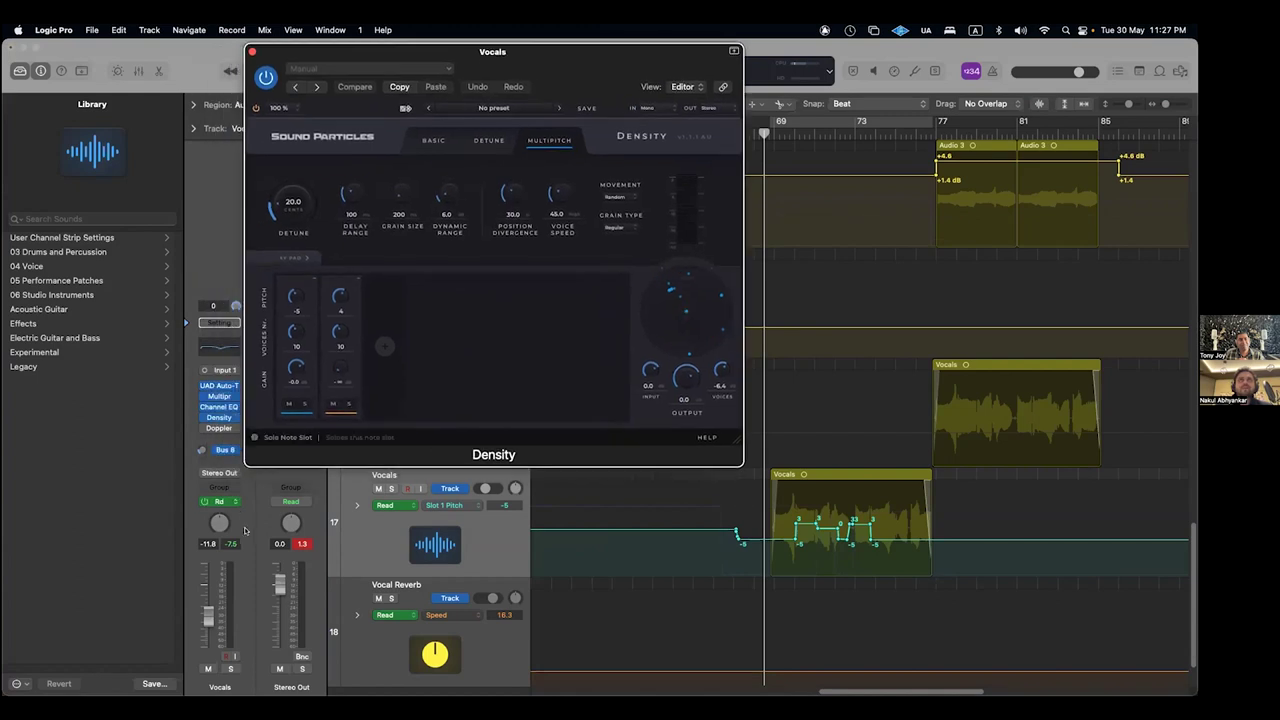
left_click(201, 500)
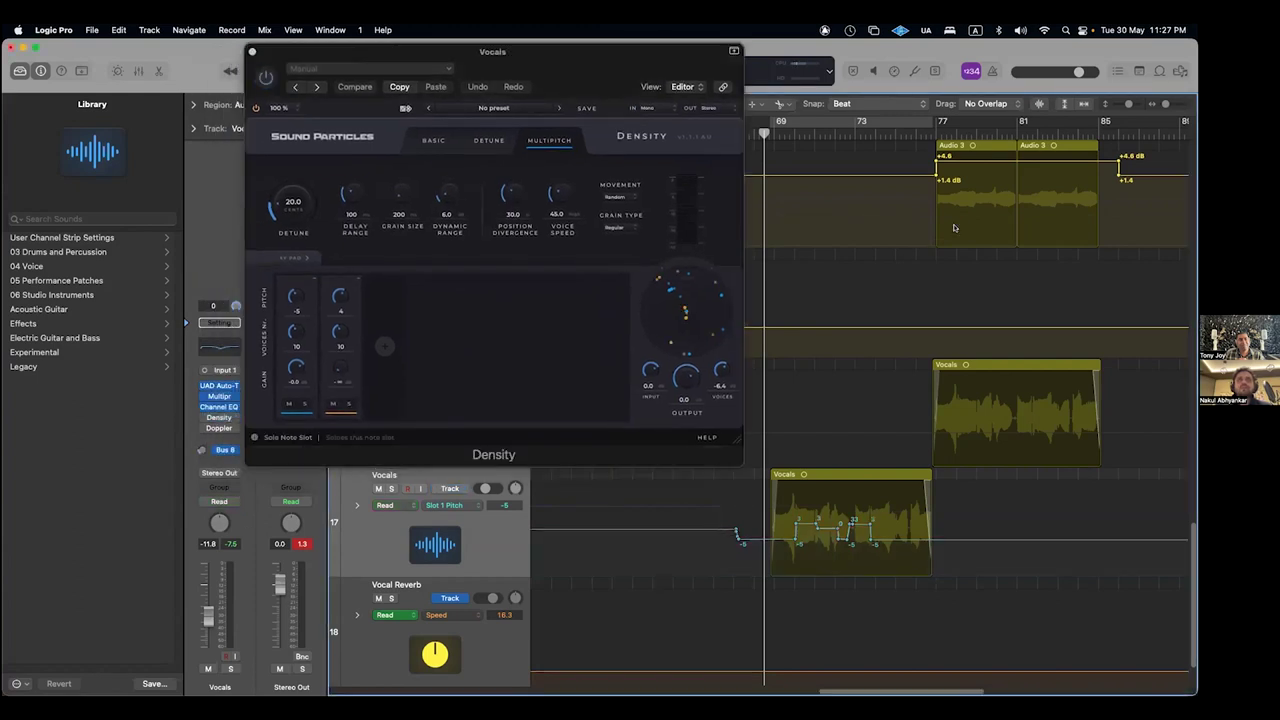
left_click(391, 488)
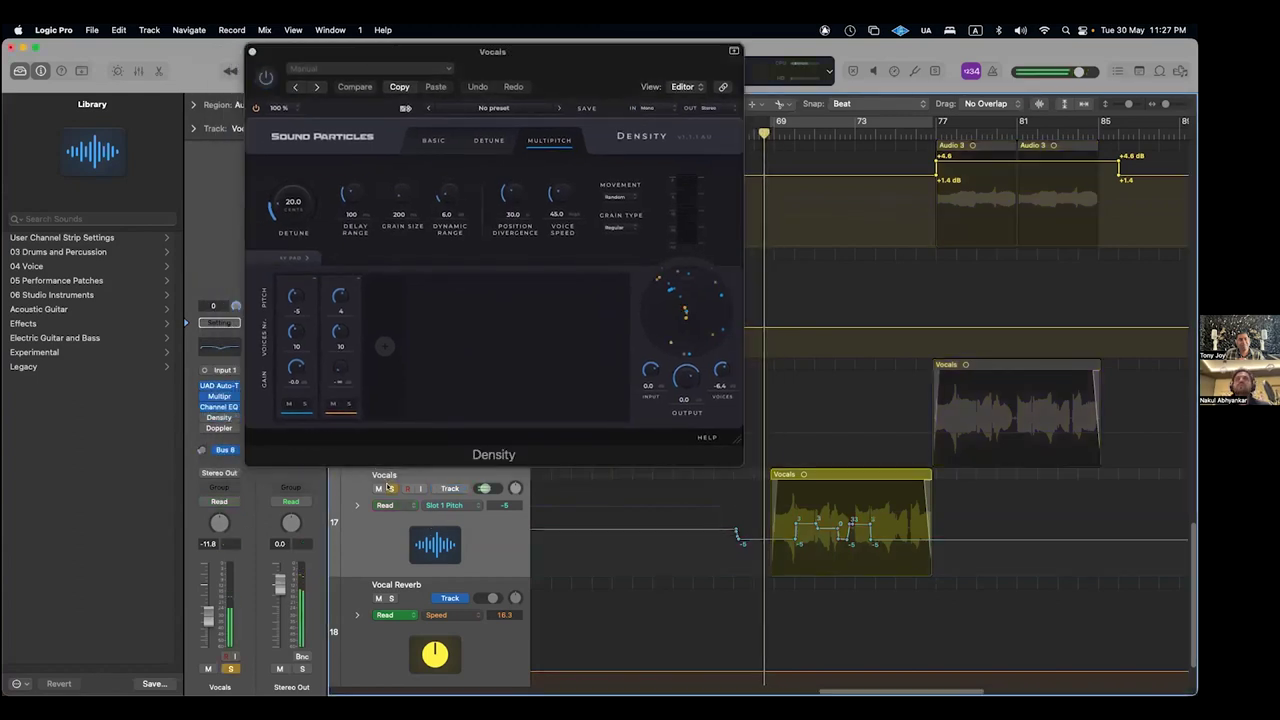
- Bypass BrightnessPanner on the Vocal Reverb track and listen to the soloed vocals without the effects
key("Down")
left_click(218, 436)
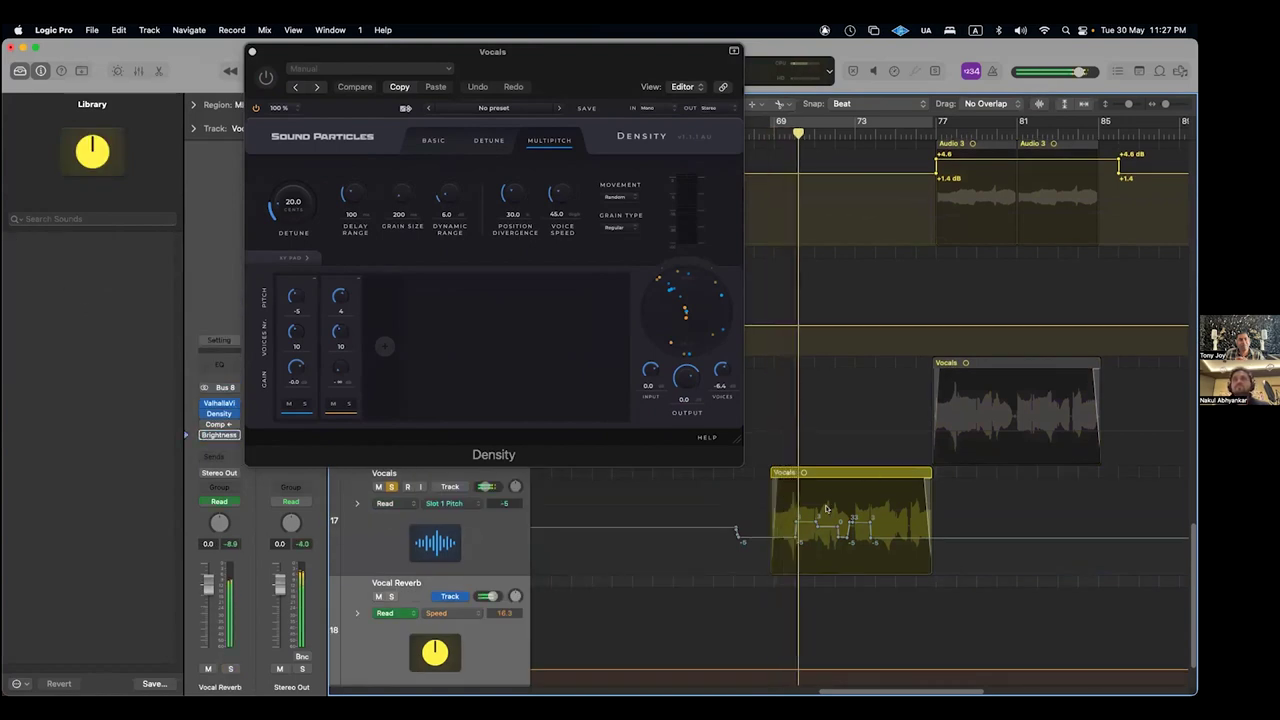
scroll(836, 522, "down", 1)
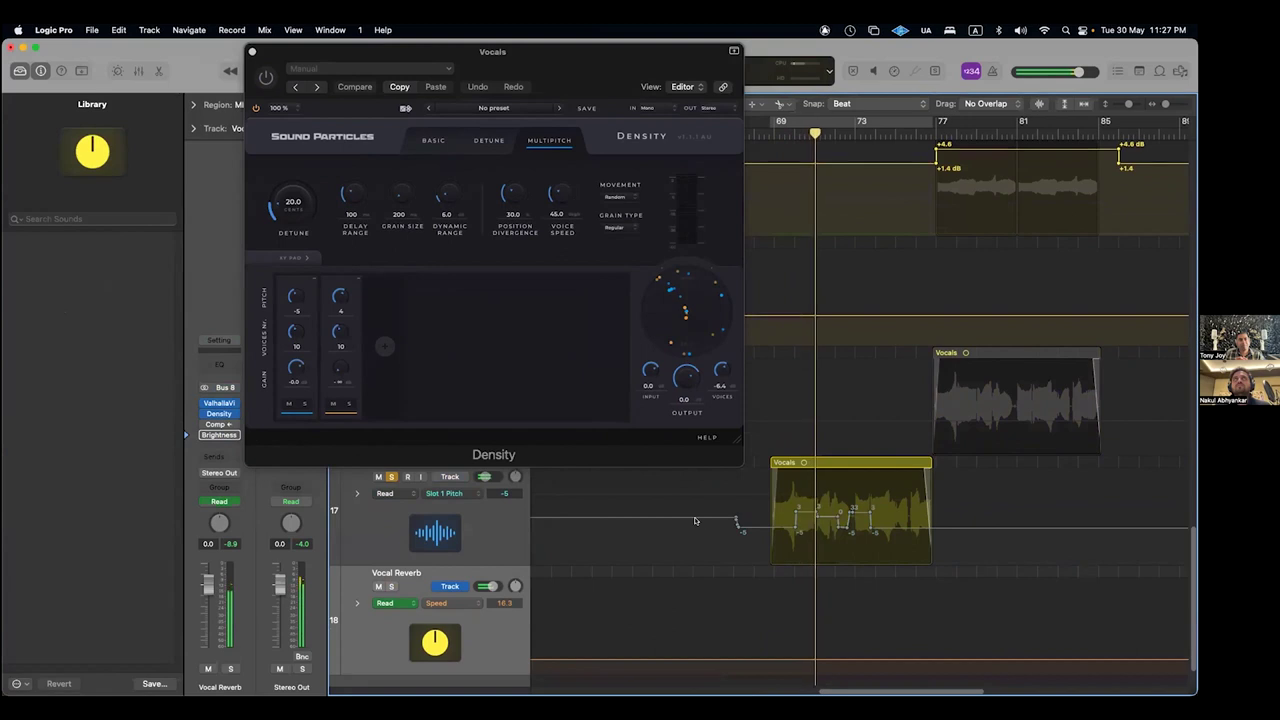
scroll(650, 505, "down", 1)
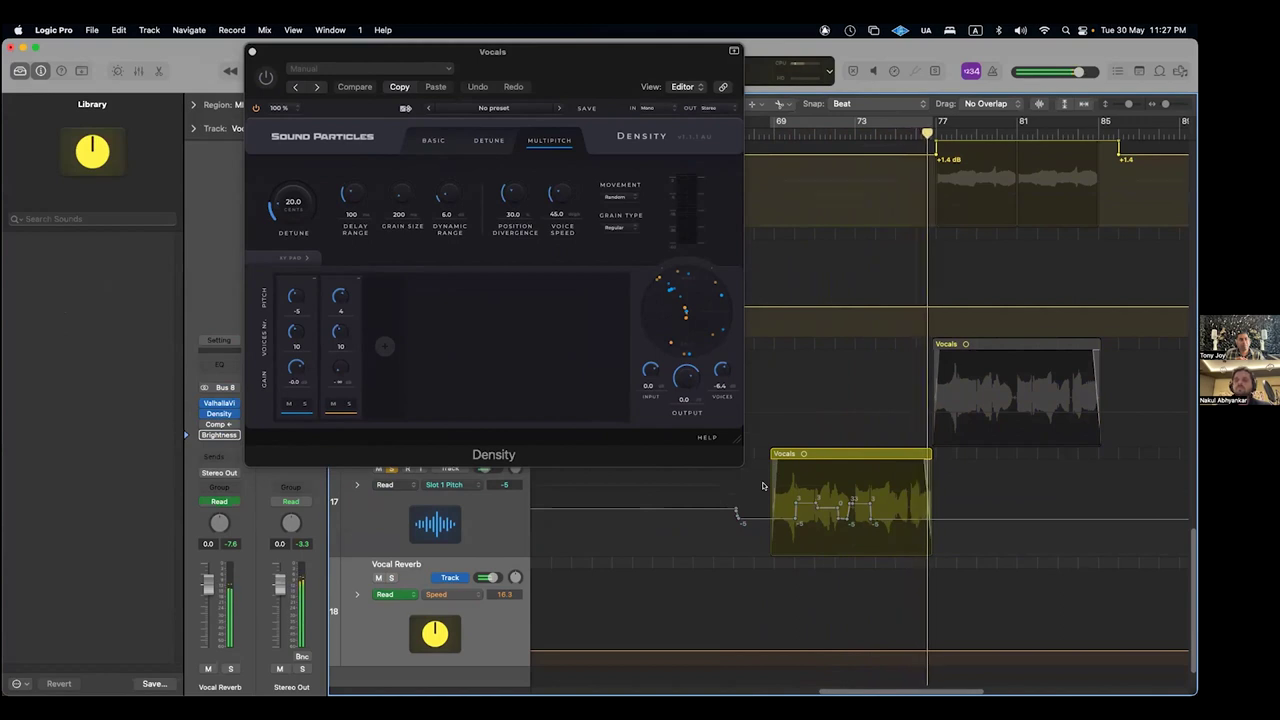
- Select Vocals track 17 and examine Density's automatable parameters, keeping Slot 1 Pitch as the displayed parameter
left_click(498, 520)
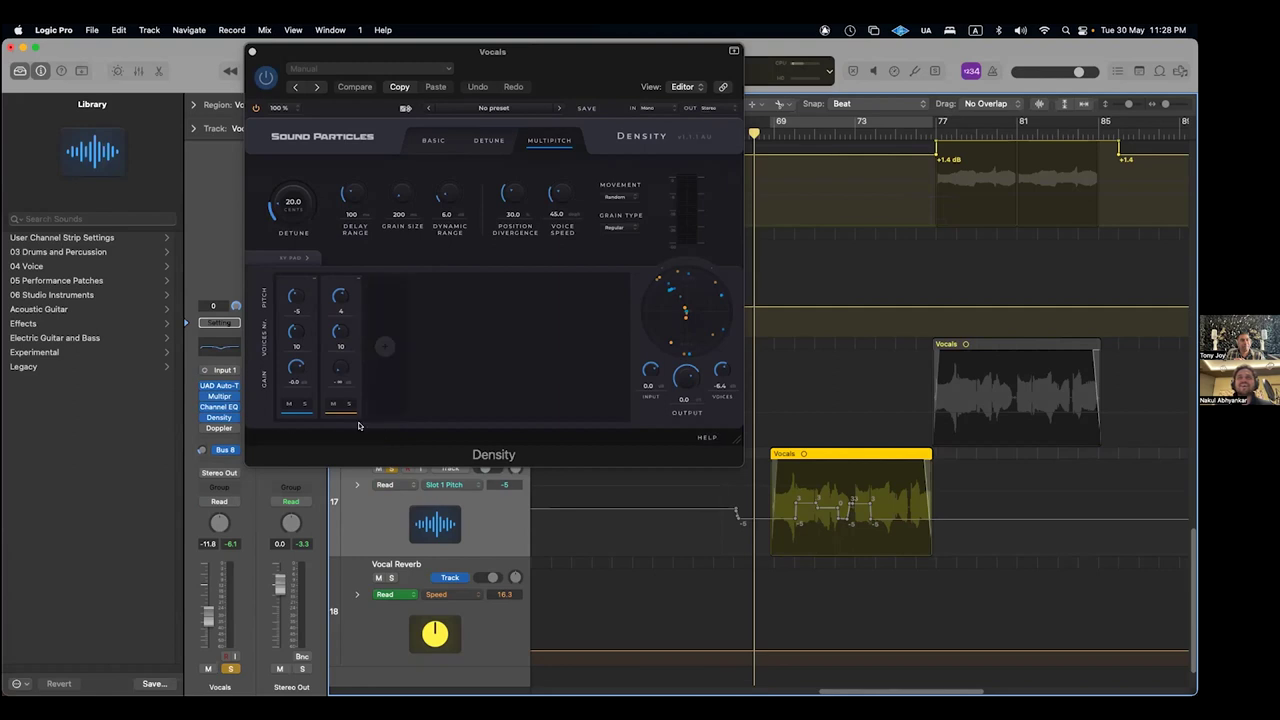
left_click(453, 485)
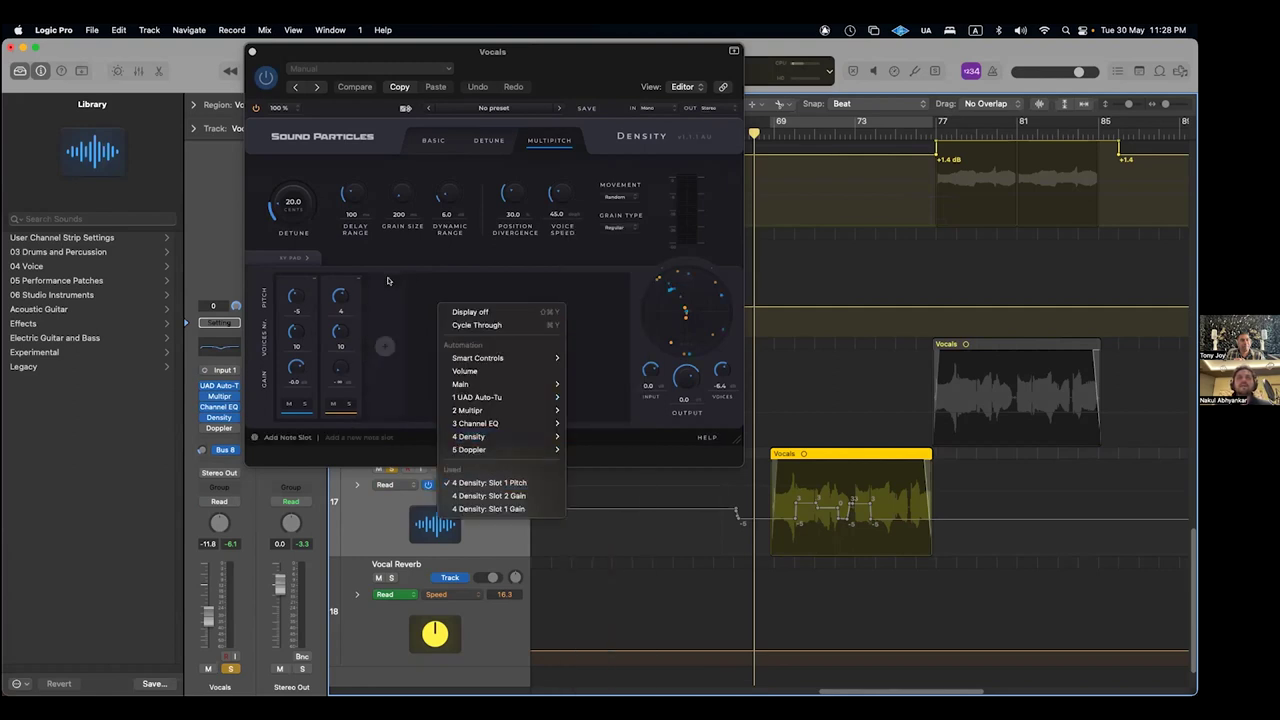
left_click(366, 431)
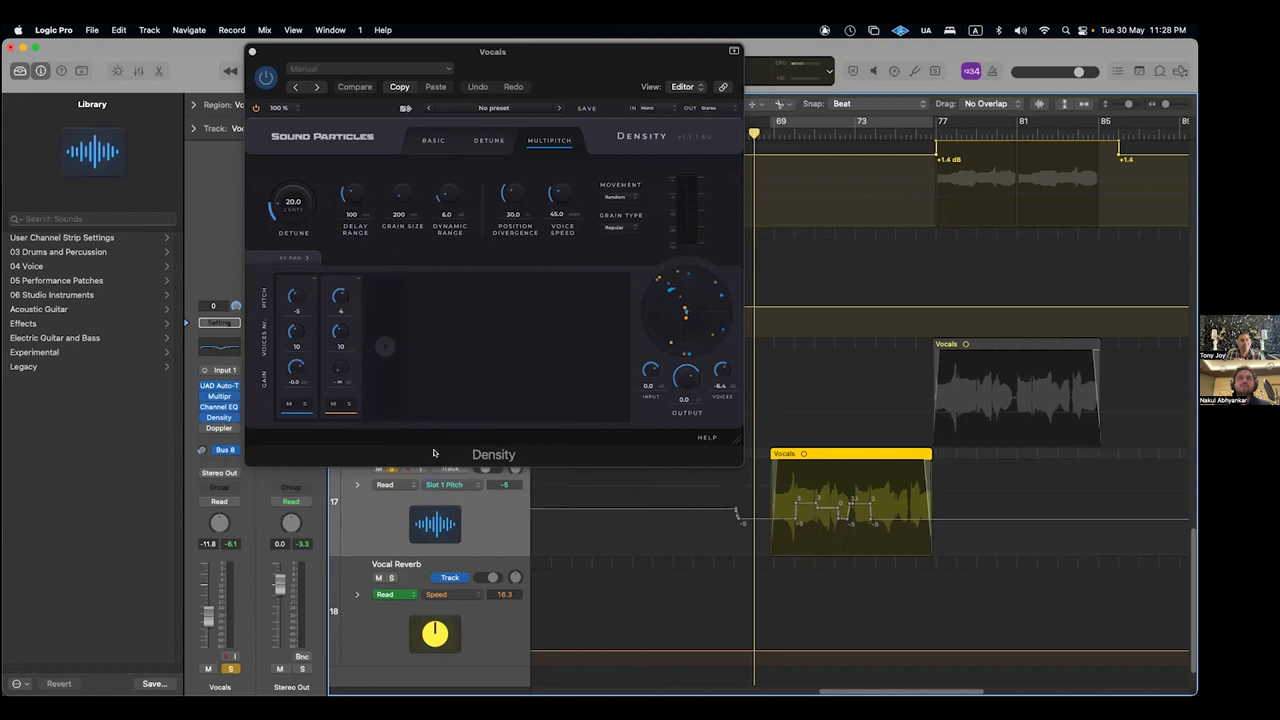
left_click(455, 486)
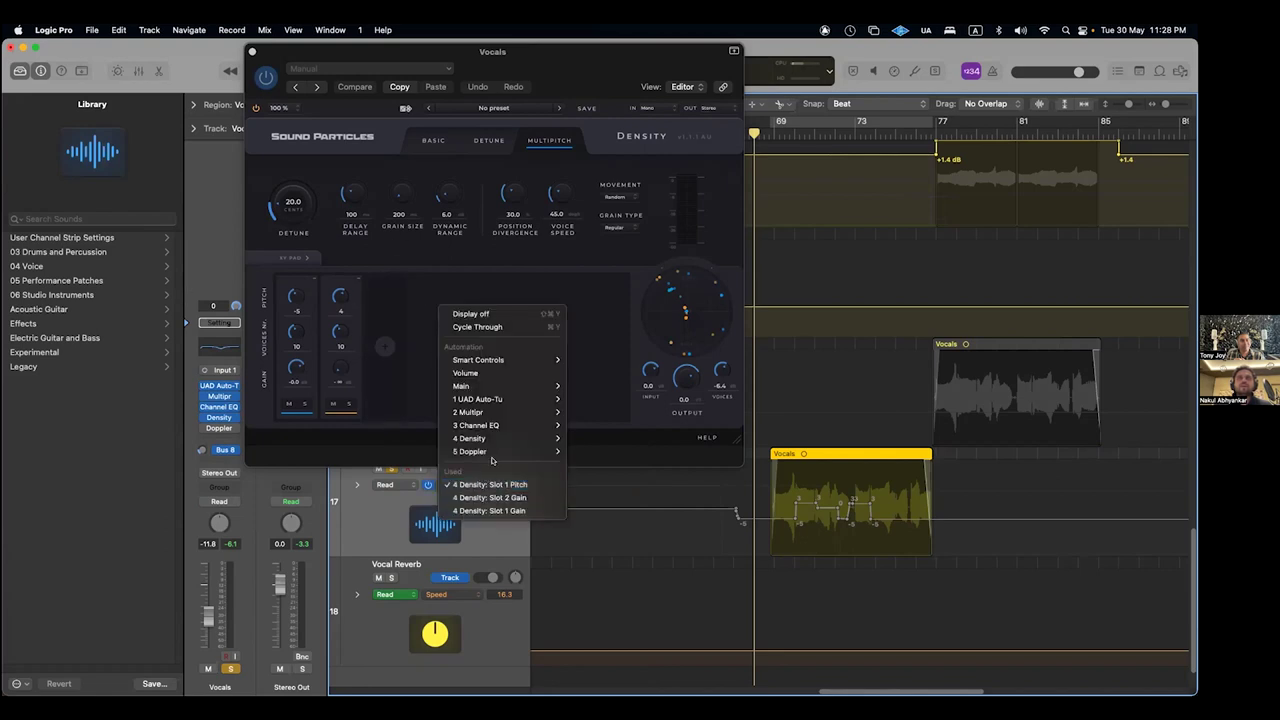
mouse_move(498, 441)
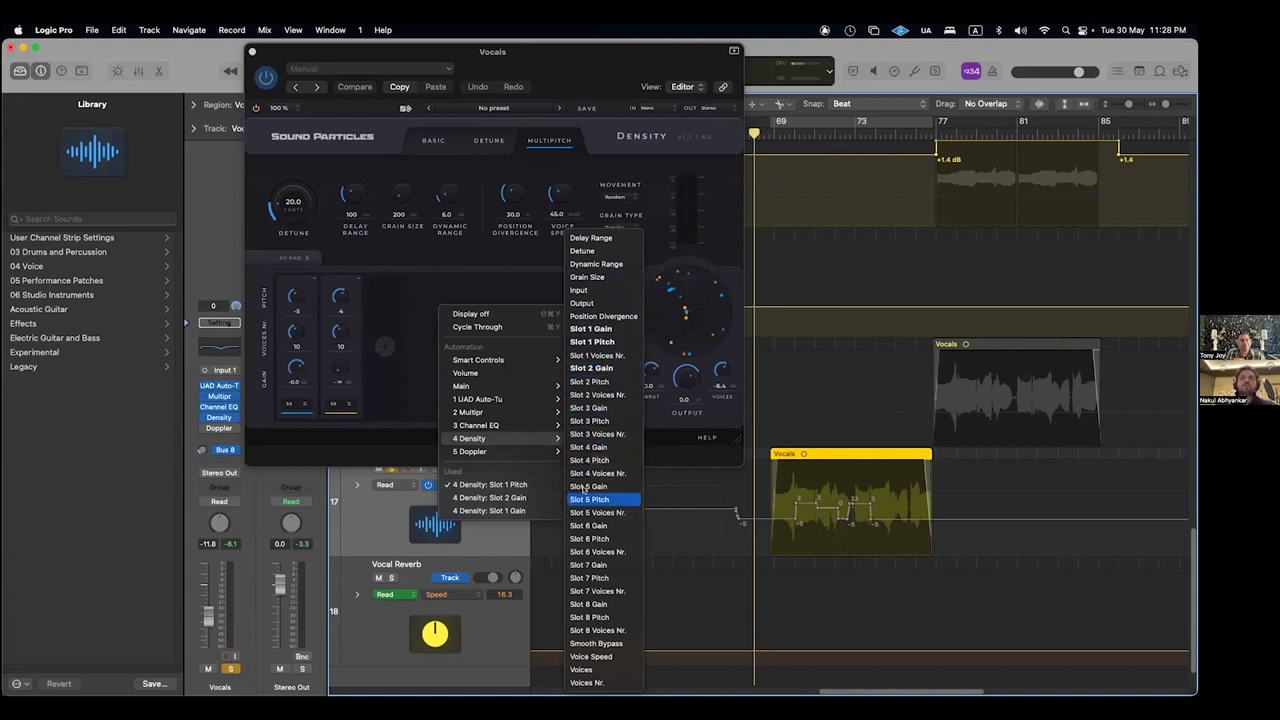
left_click(396, 263)
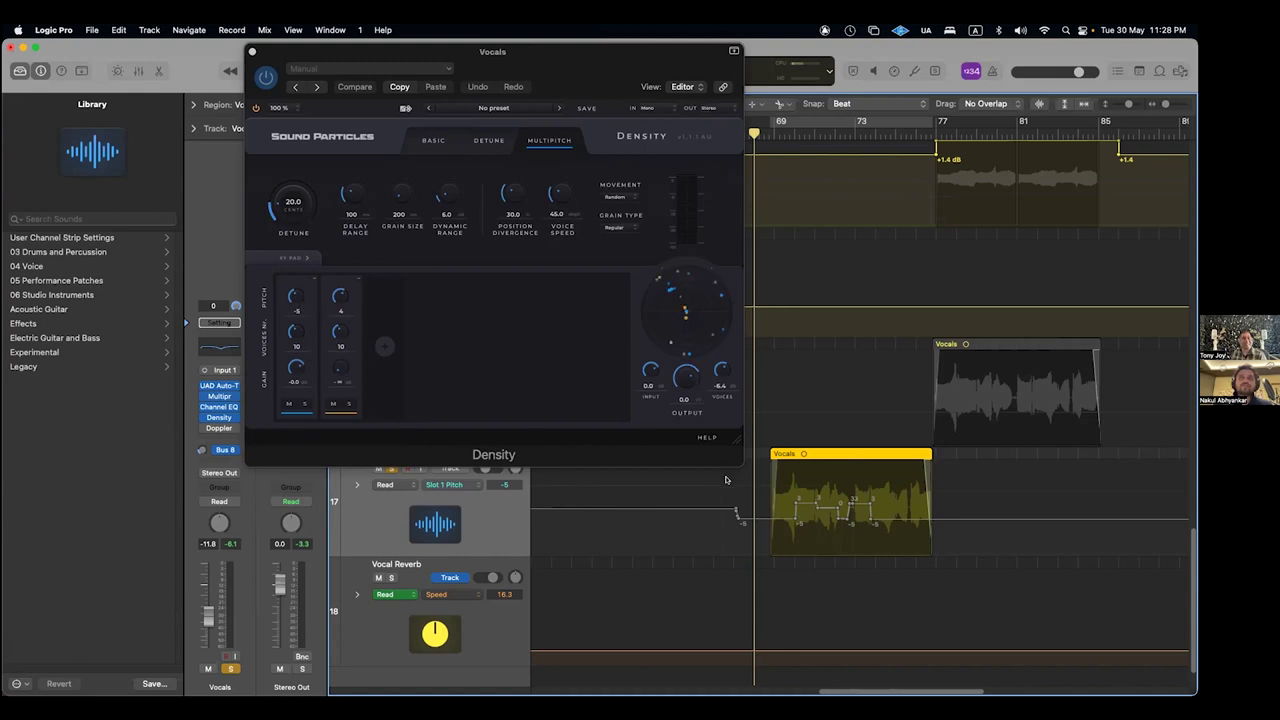
- Enable automation reading on Vocals track 17 and play its region to hear the Density Slot 1 Pitch automation
key("super+Right")
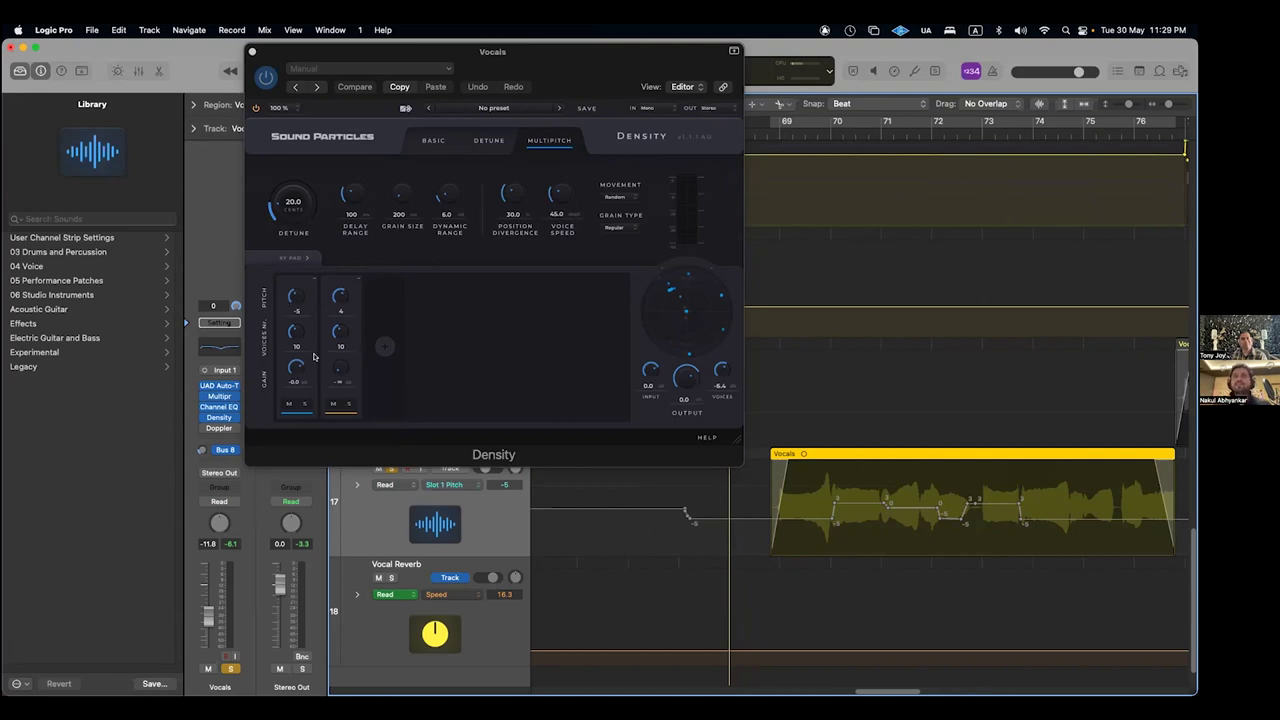
key("space")
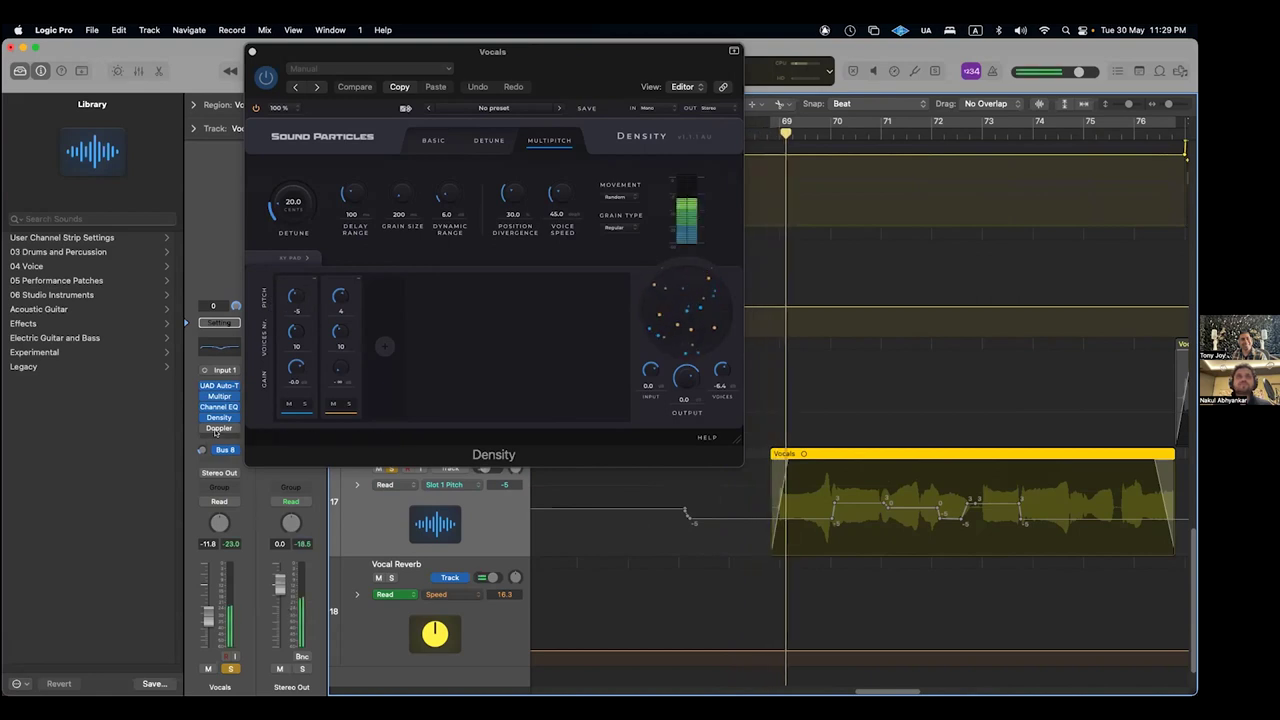
left_click(204, 502)
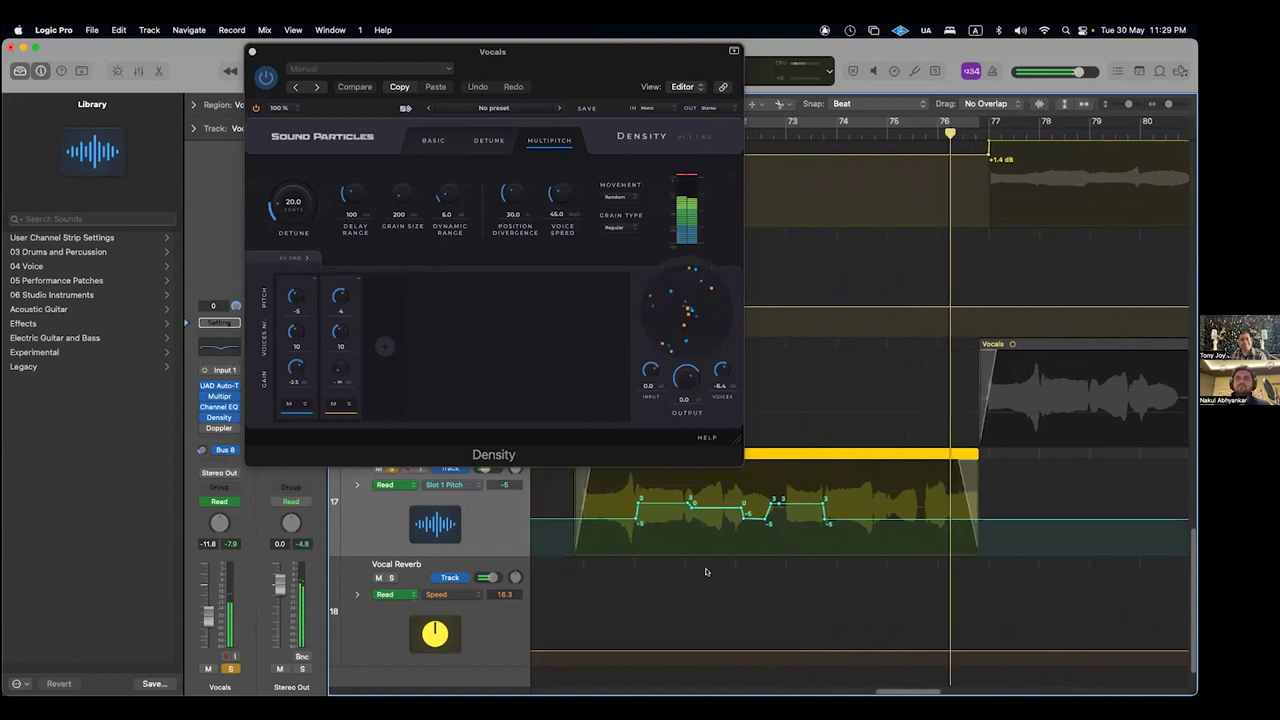
key("space")
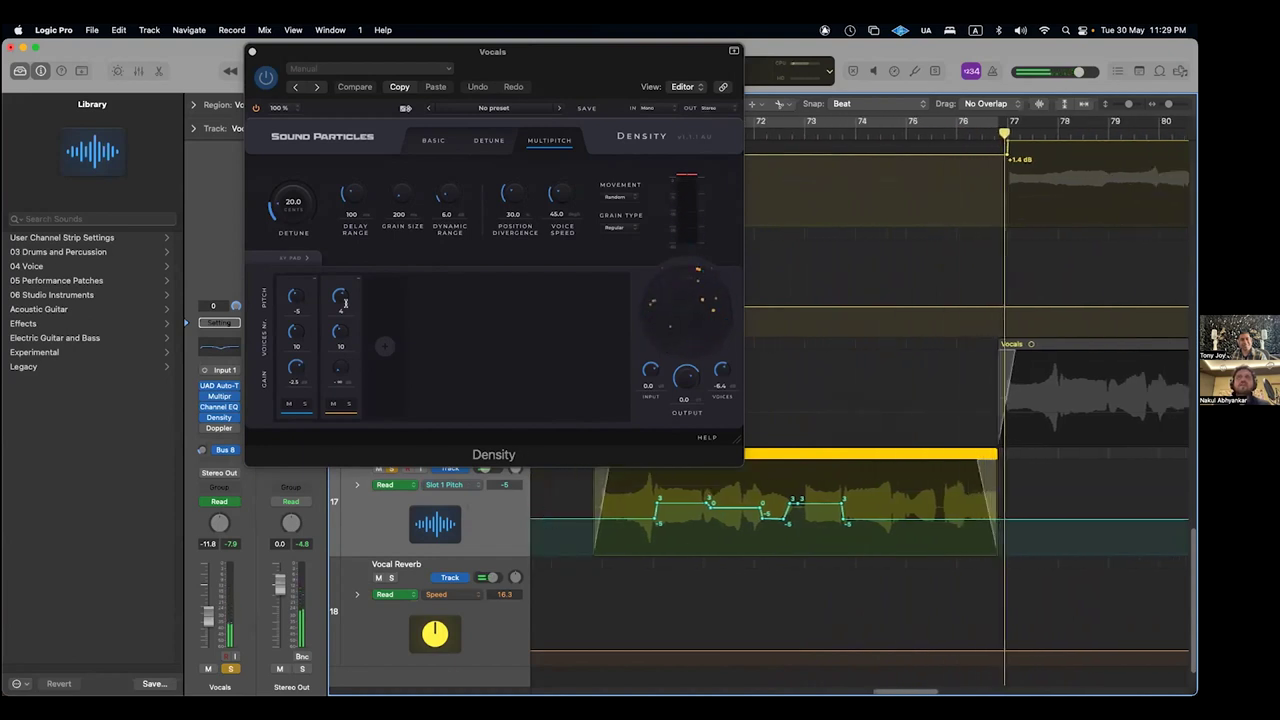
- Display the Density Slot 2 Gain automation on Vocals track 17 and play the region from its start
left_click(447, 485)
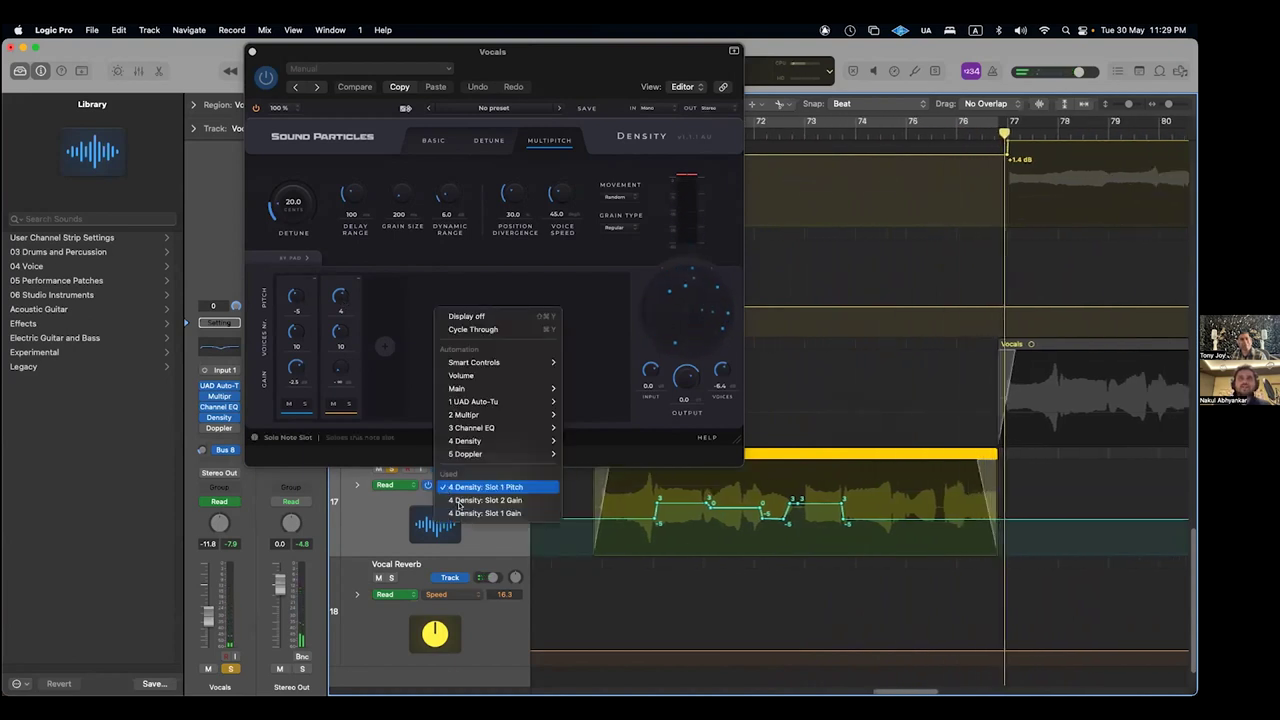
left_click(478, 500)
left_click_drag(630, 73, 513, 70)
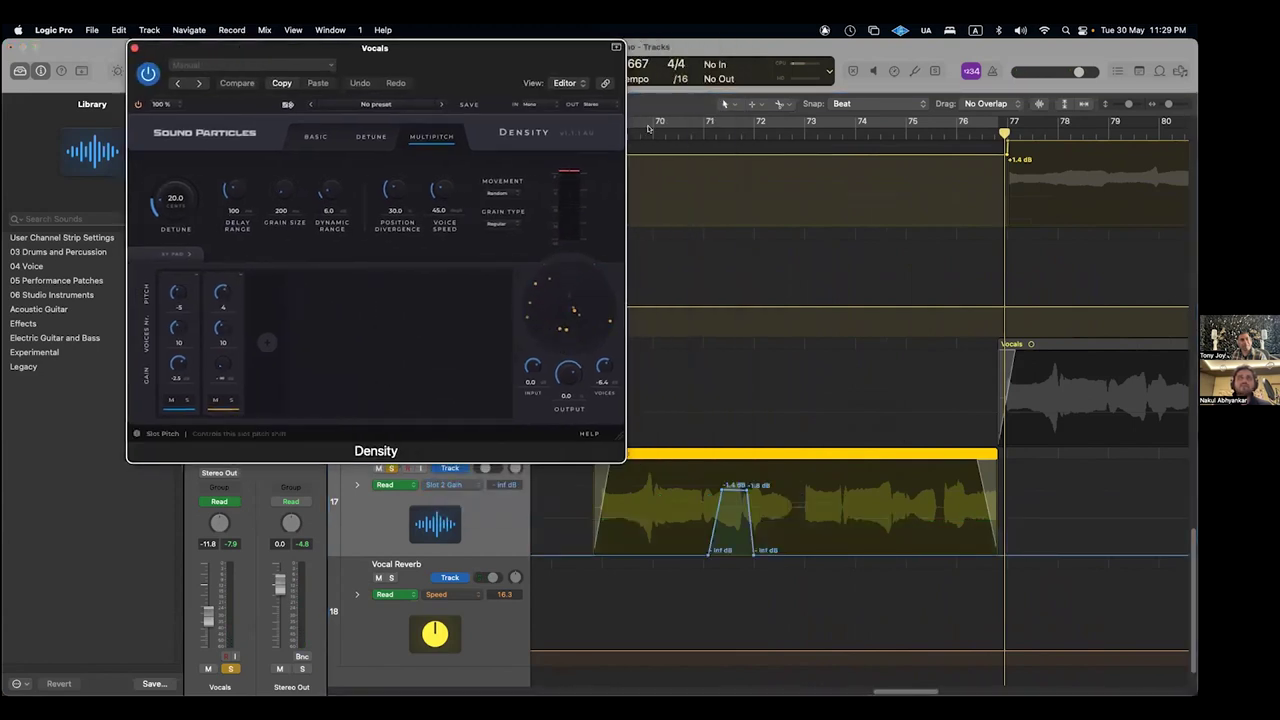
left_click_drag(662, 130, 598, 156)
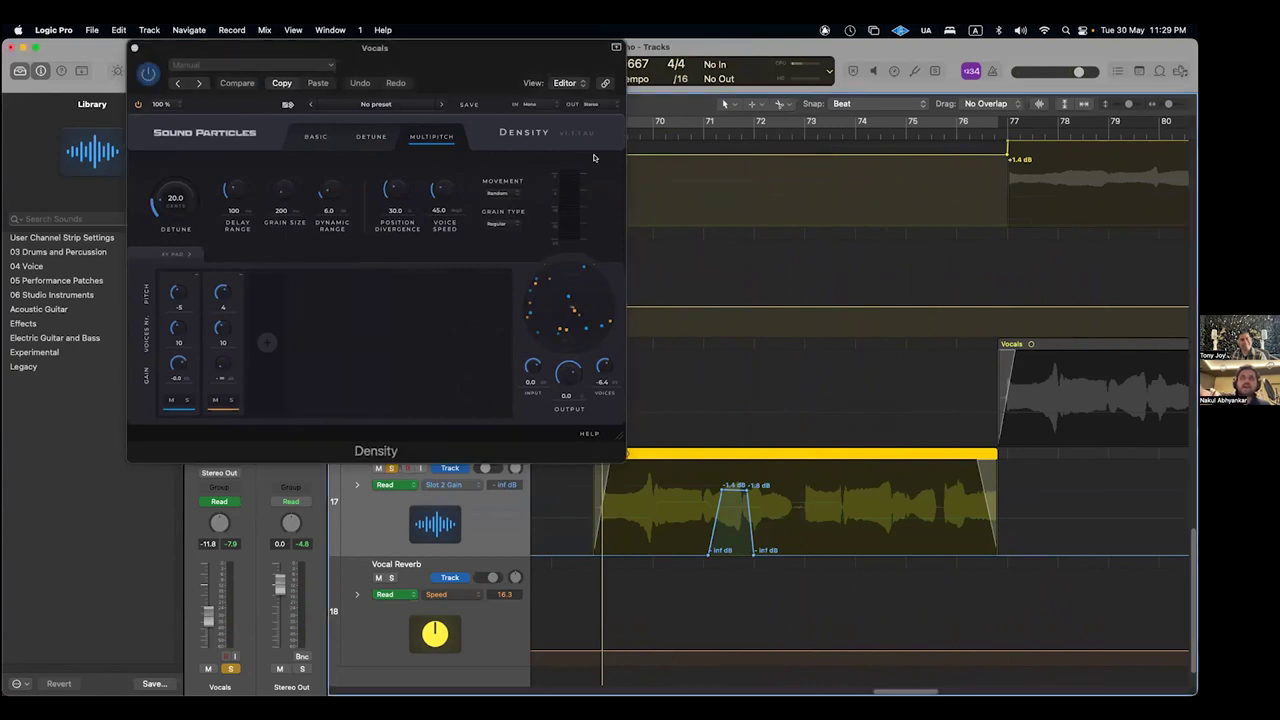
key("space")
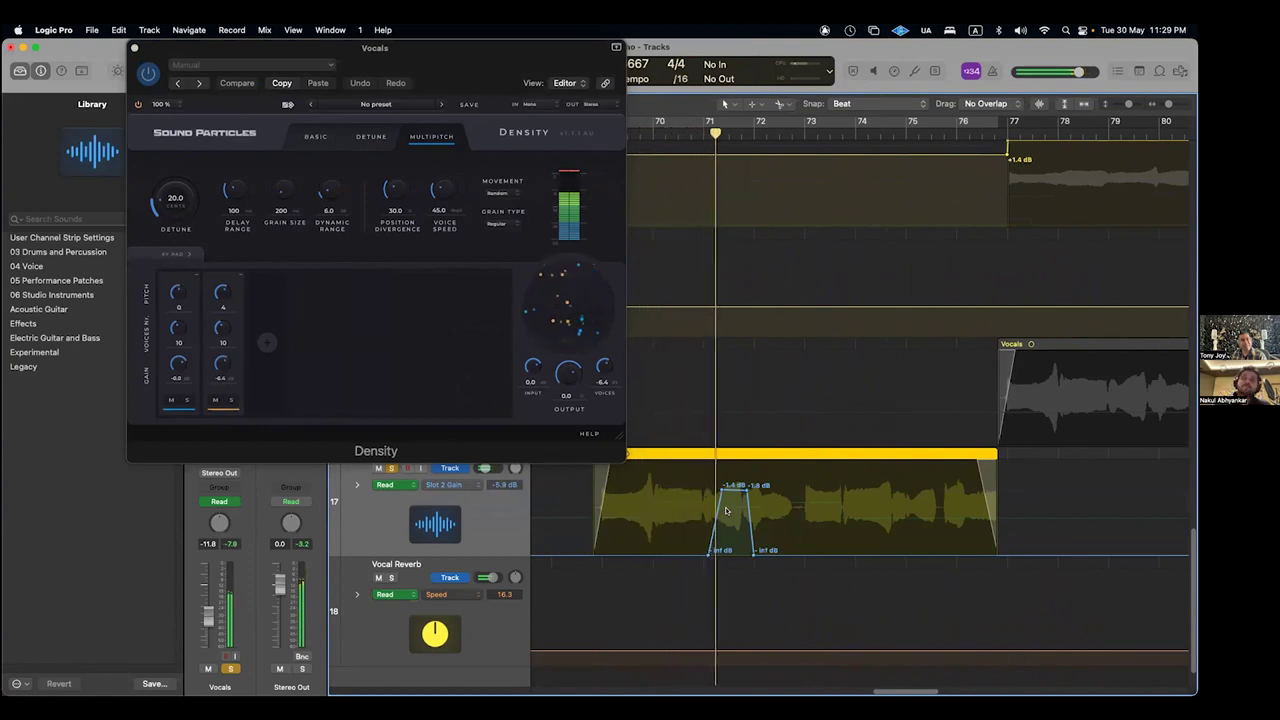
- Raise the Slot 2 Gain automation peak to about 7 dB during playback, and bring it back to about -1.7 dB
left_click_drag(735, 487, 737, 469)
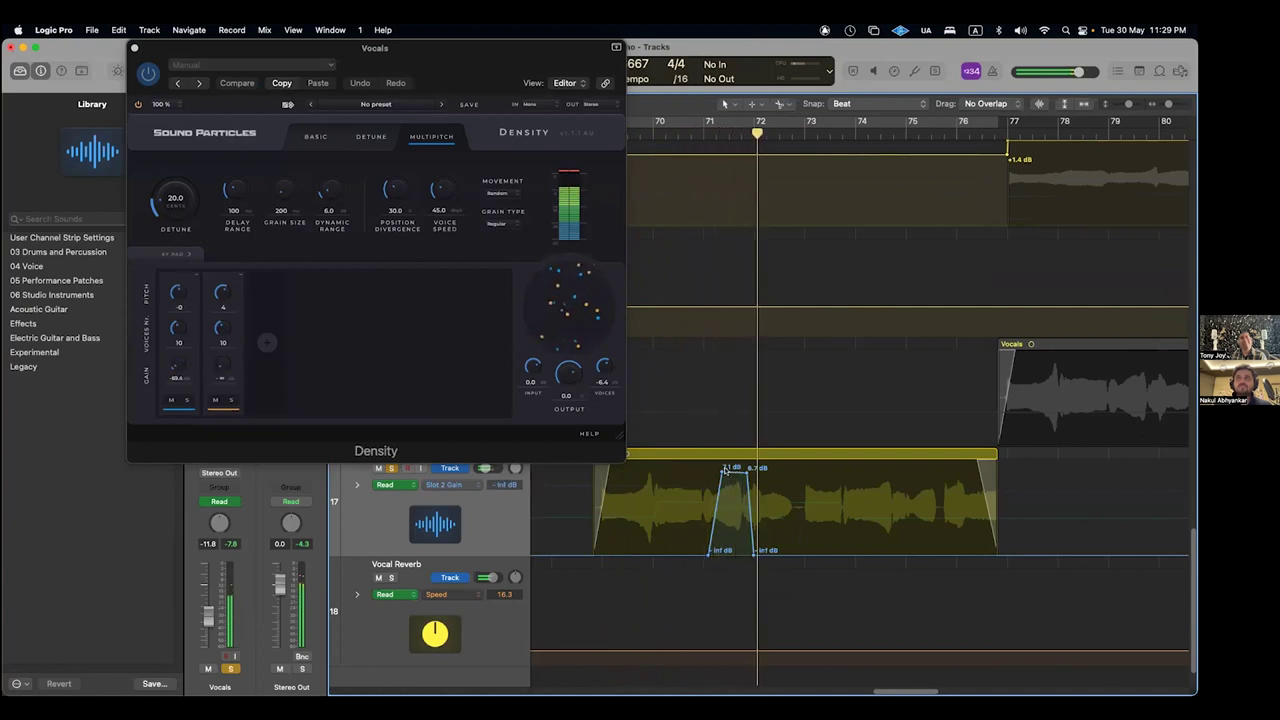
left_click_drag(731, 470, 734, 489)
left_click(733, 487)
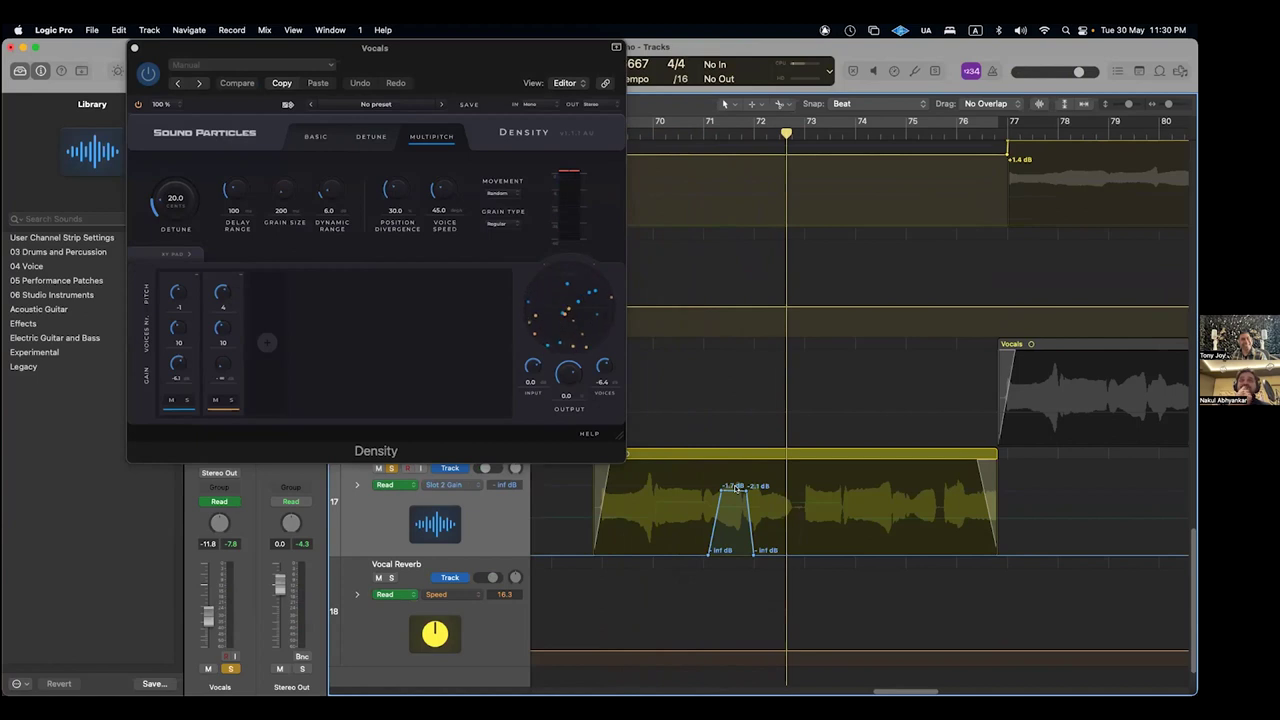
- Hide track automation, fit all tracks vertically in the arrangement, and close the Density window
key("a")
left_click(741, 607)
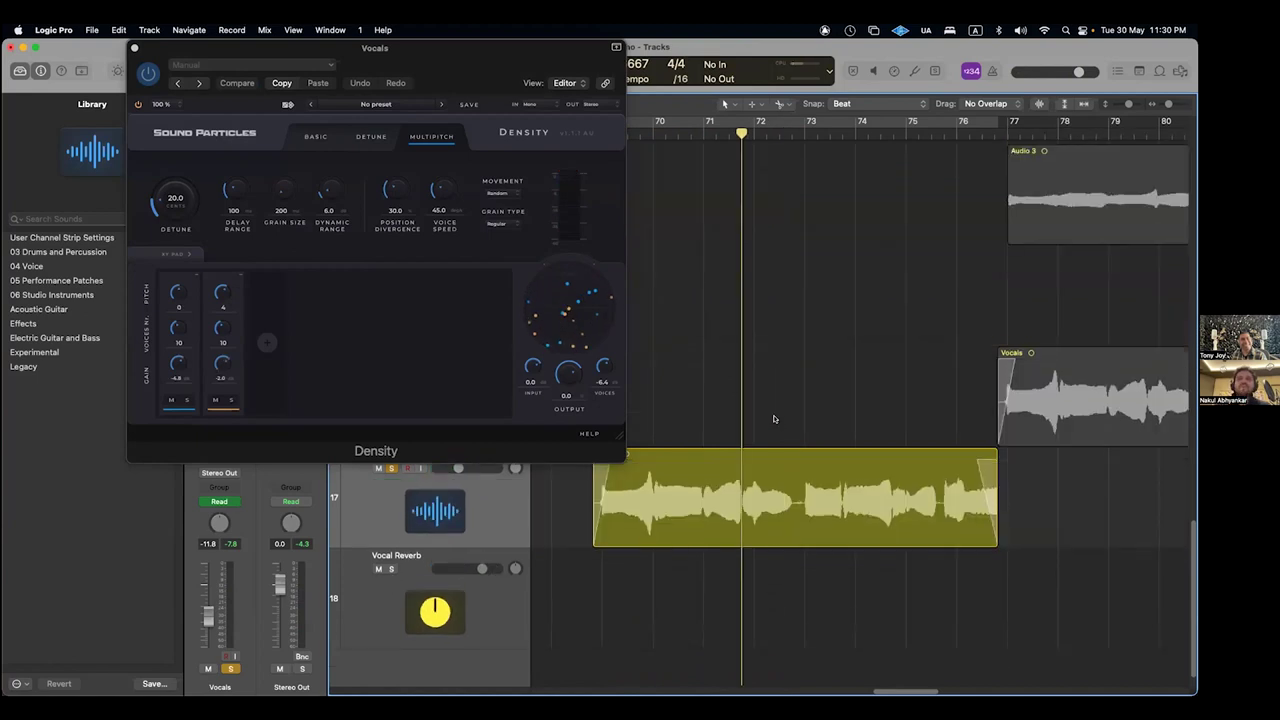
key("z")
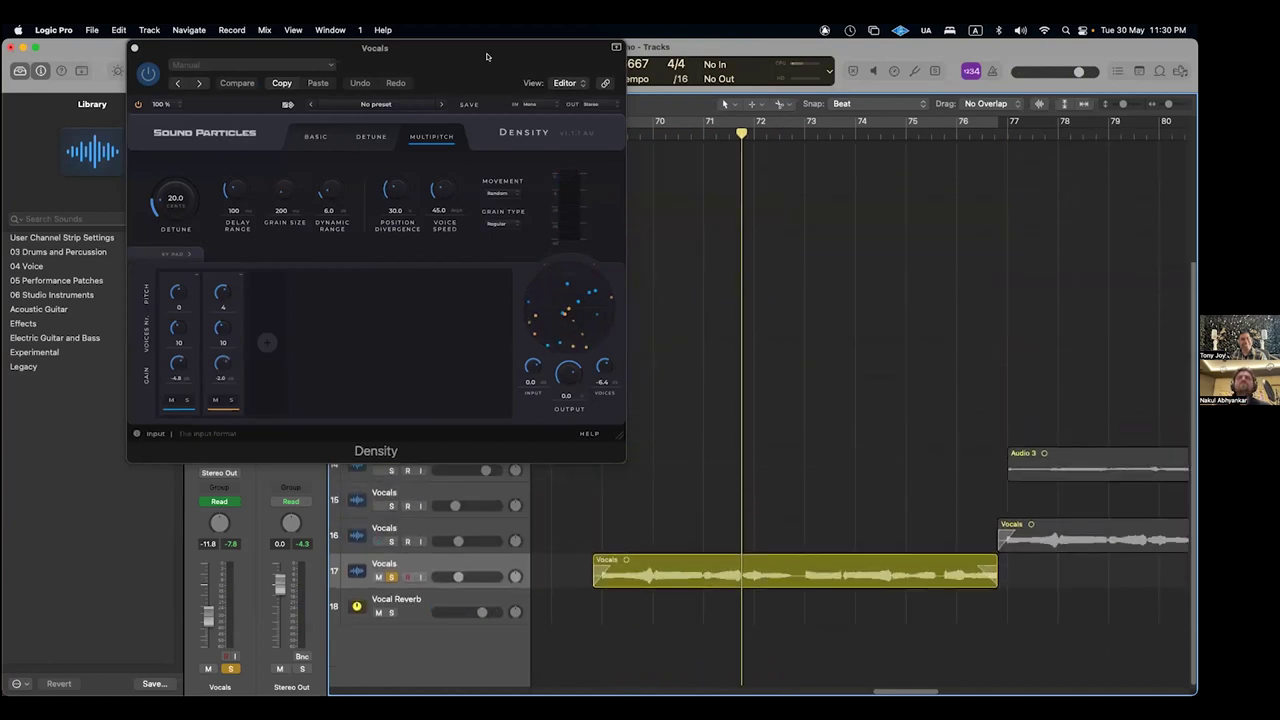
left_click_drag(486, 49, 616, 199)
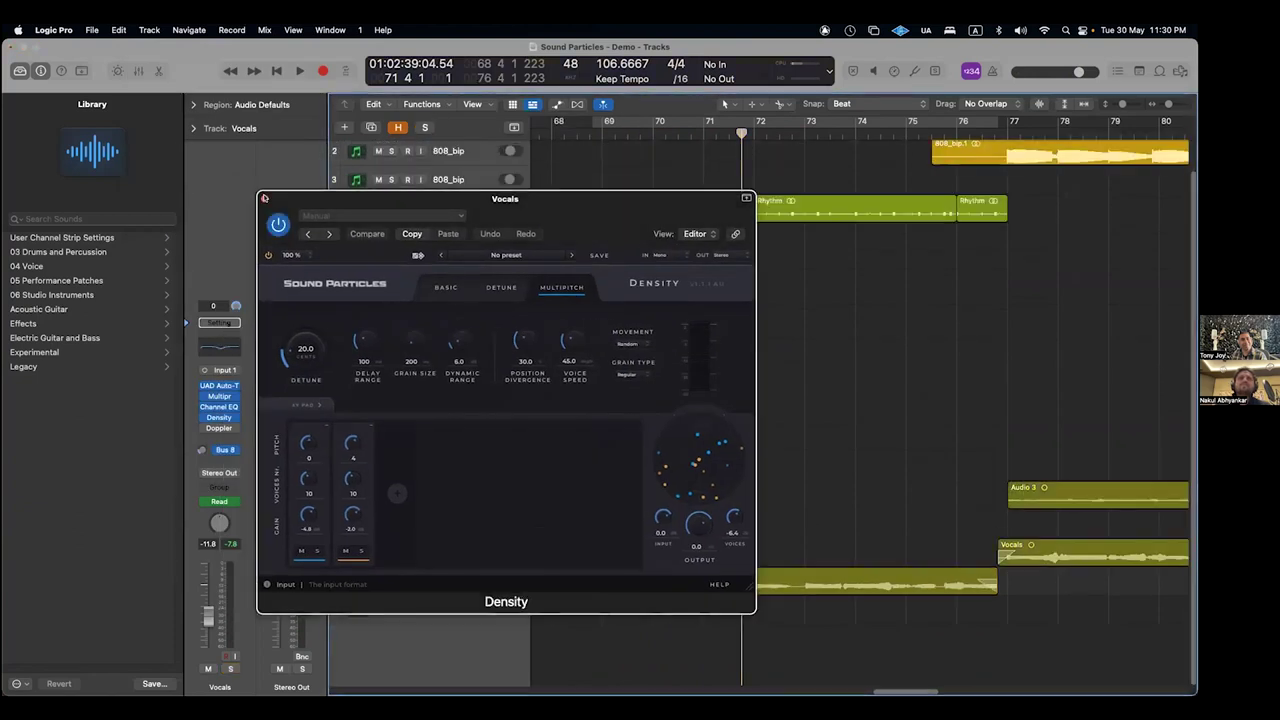
key("super+w")
key("super+Left")
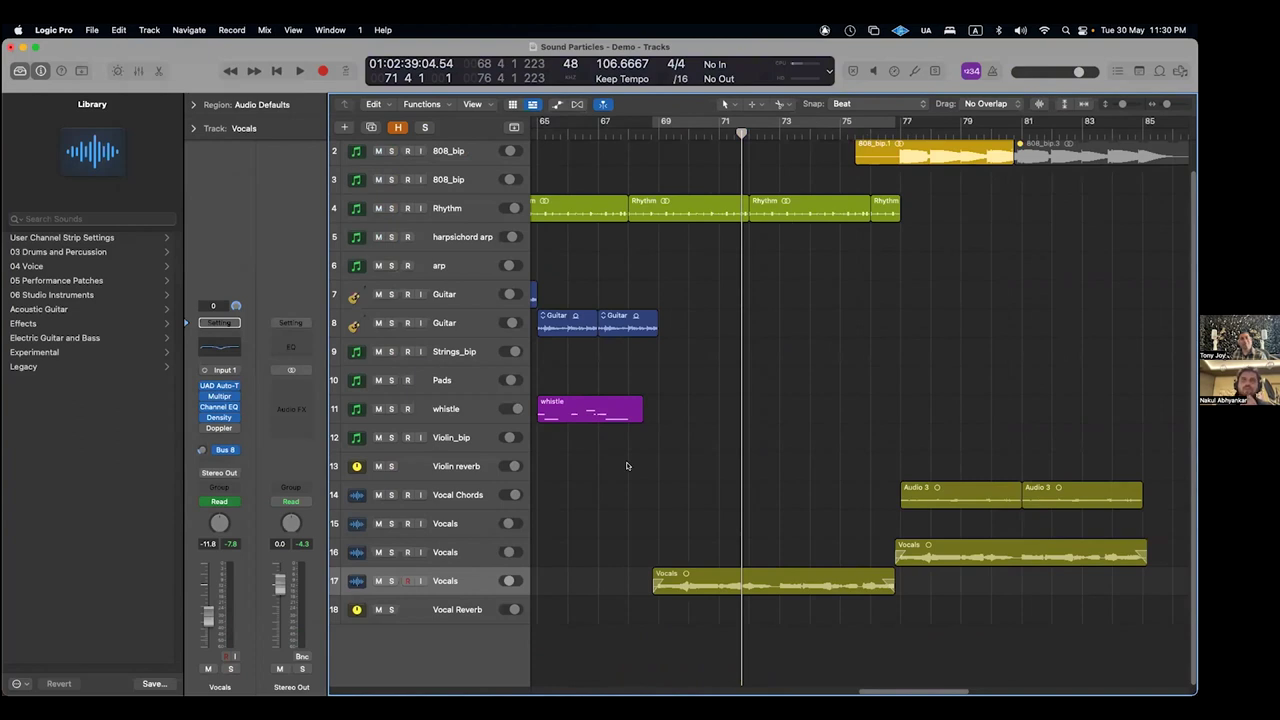
- Reopen Density on Vocals track 17 to review its Multipitch settings, and close it again
left_click(218, 417)
left_click_drag(582, 232, 517, 100)
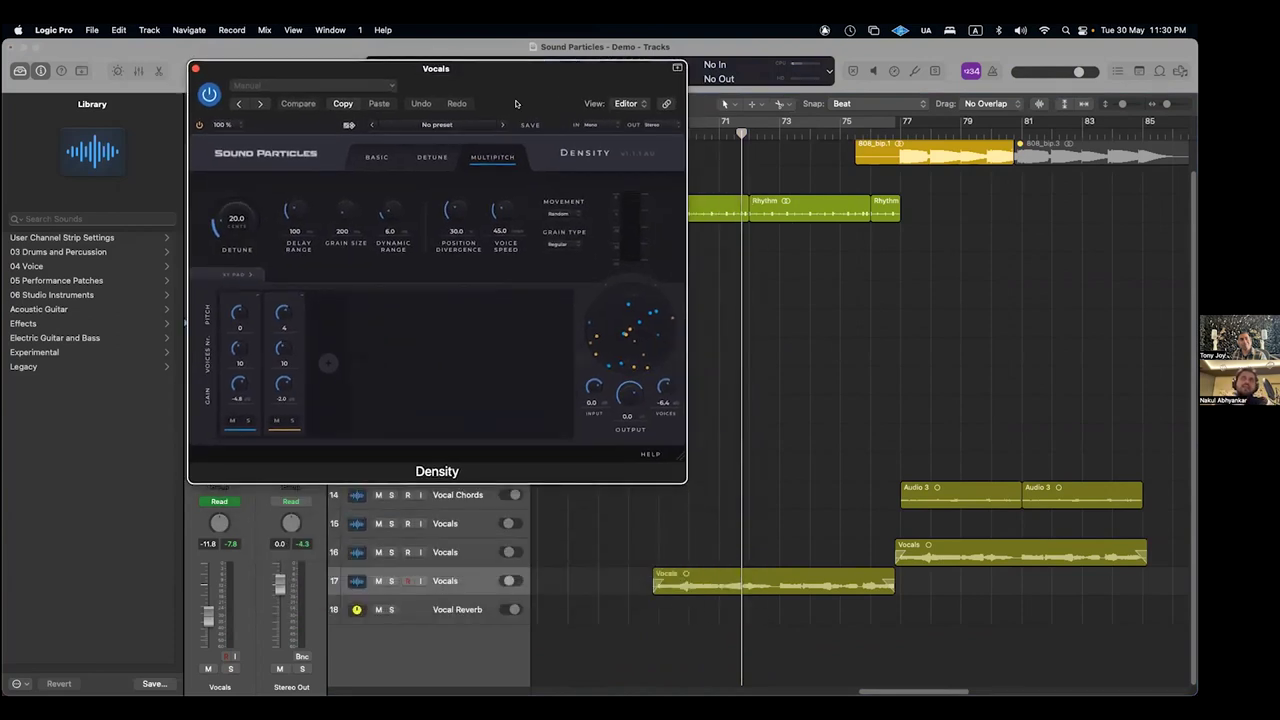
key("super+Left")
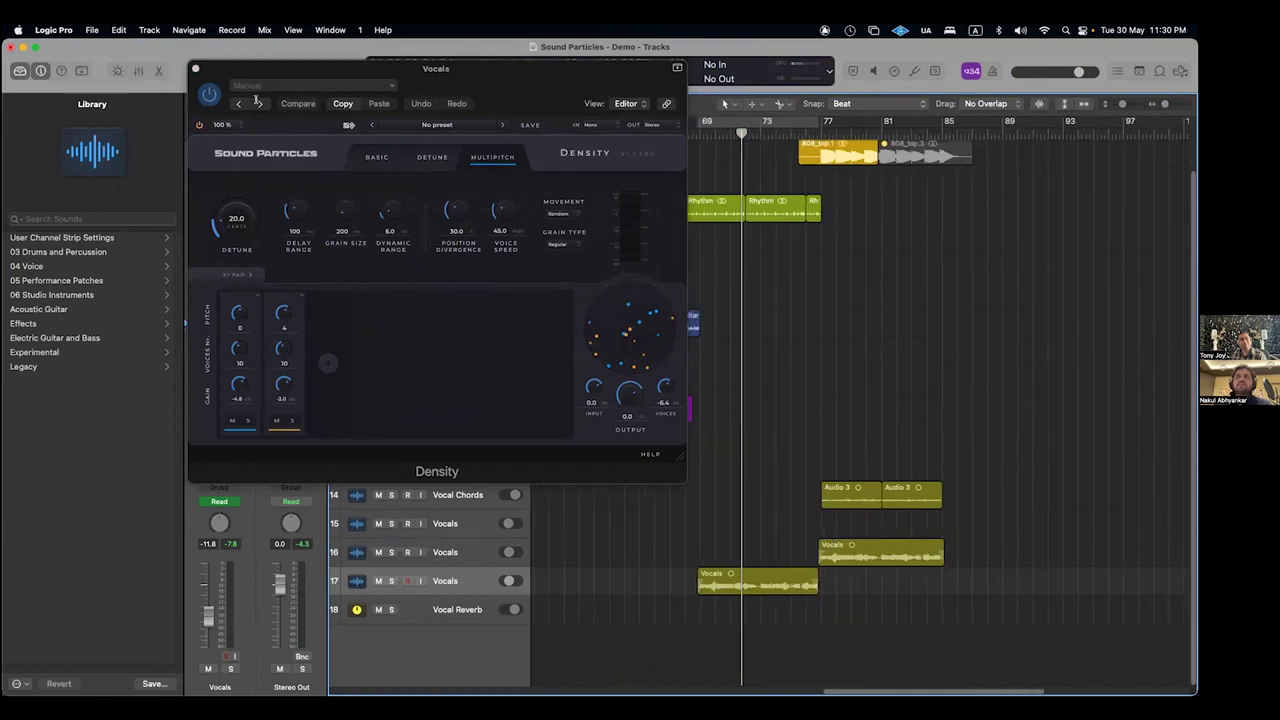
key("super+Left")
left_click(195, 68)
- Solo the Vocal Chords track and listen to it from bar 77 with its Density plug-in open
left_click(391, 494)
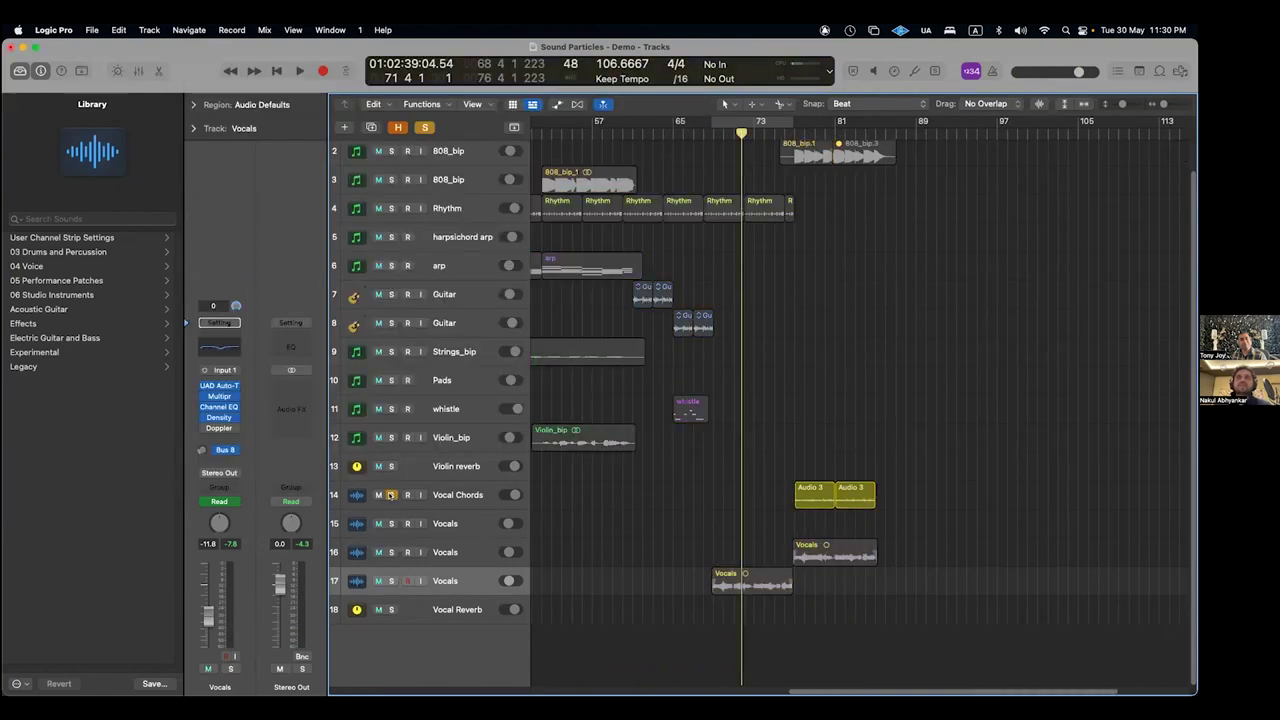
left_click(456, 500)
left_click(784, 130)
key("super+Right")
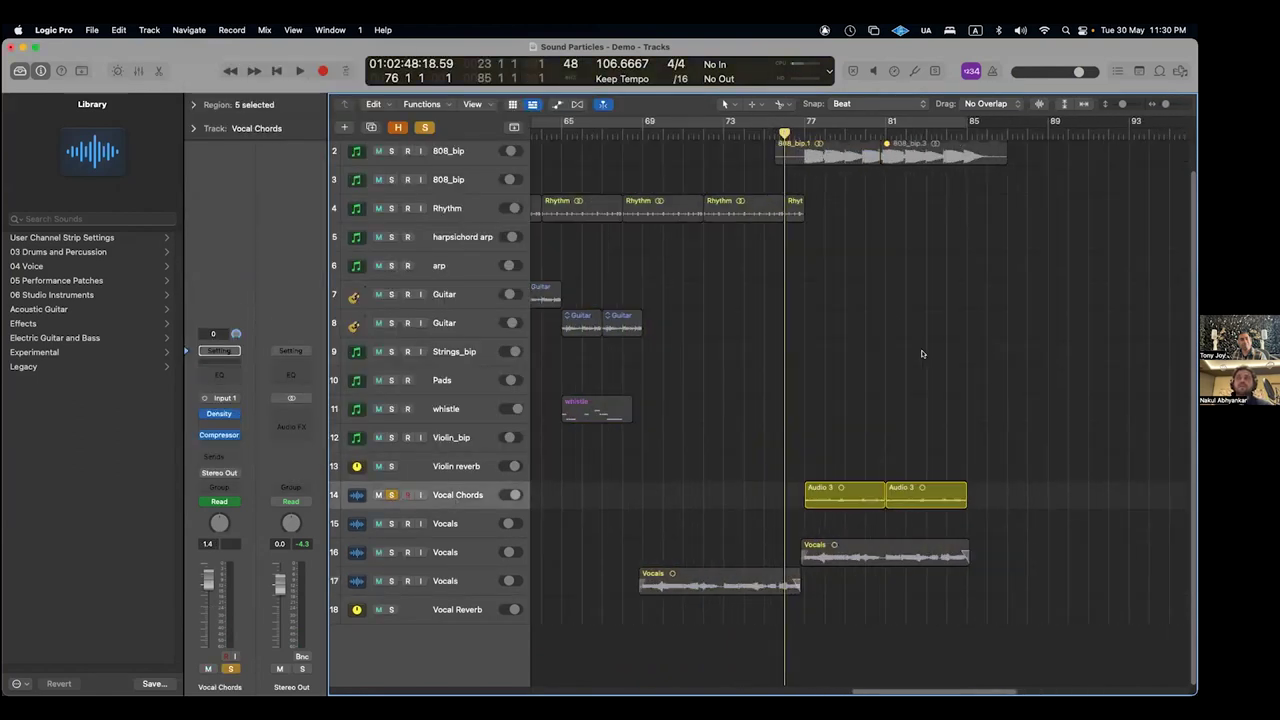
left_click(921, 356)
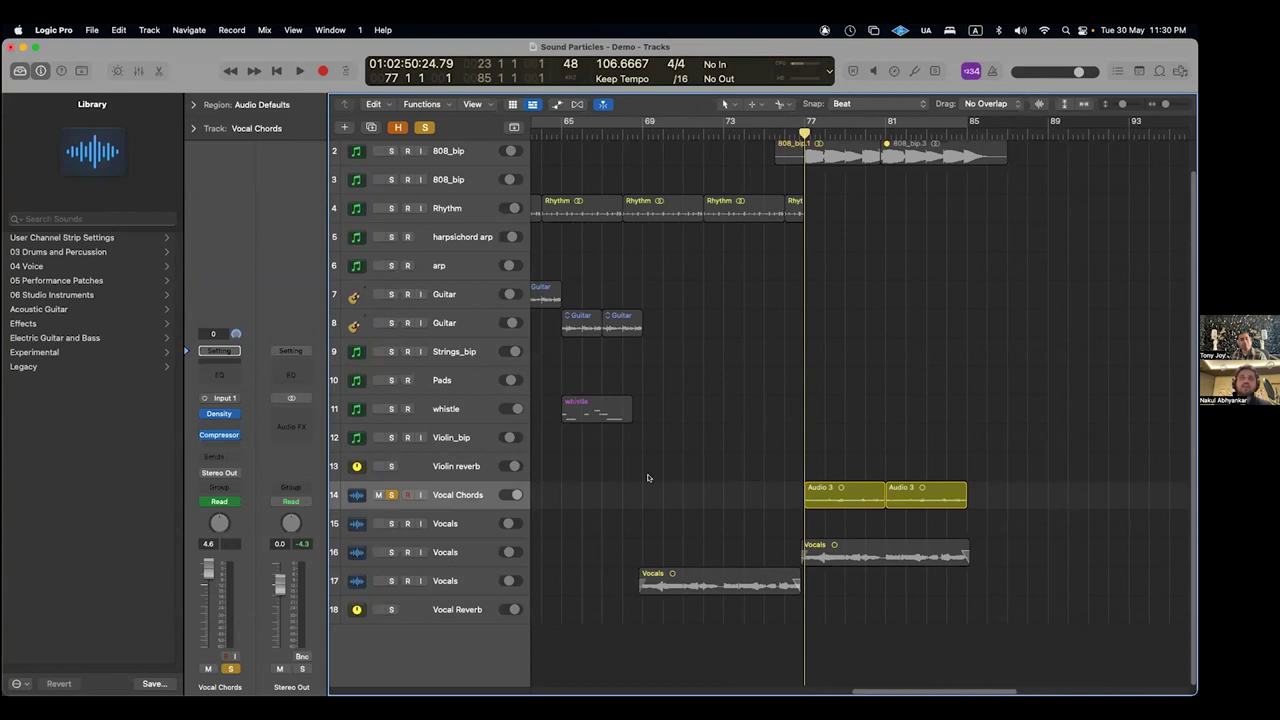
left_click(219, 412)
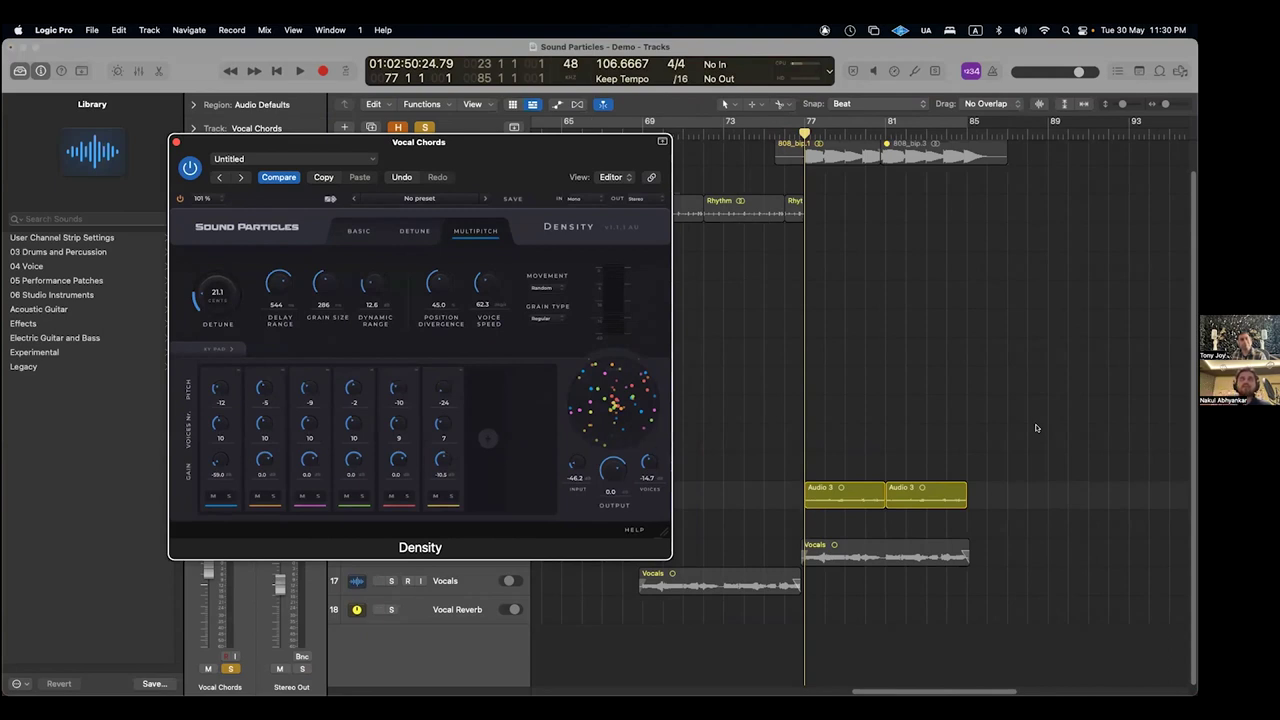
key("space")
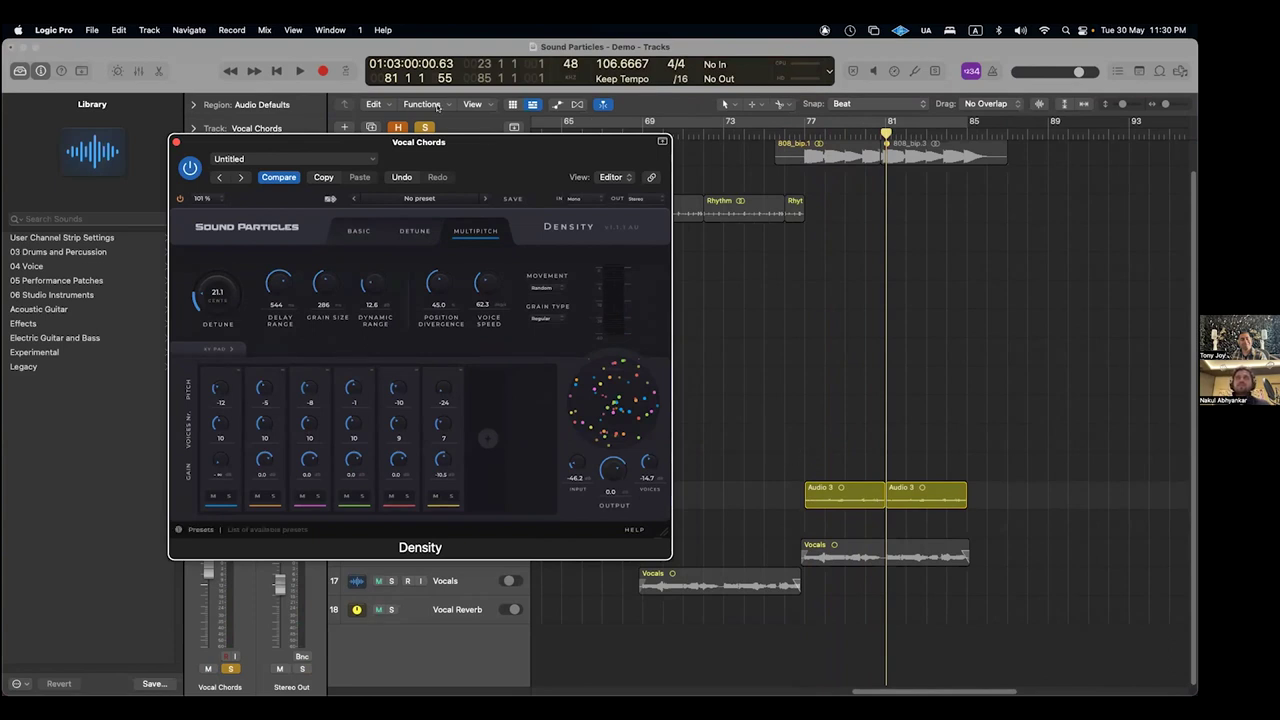
- Turn off the Vocal Chords track's solo and hide its Density window to show the whole arrangement
left_click(981, 410)
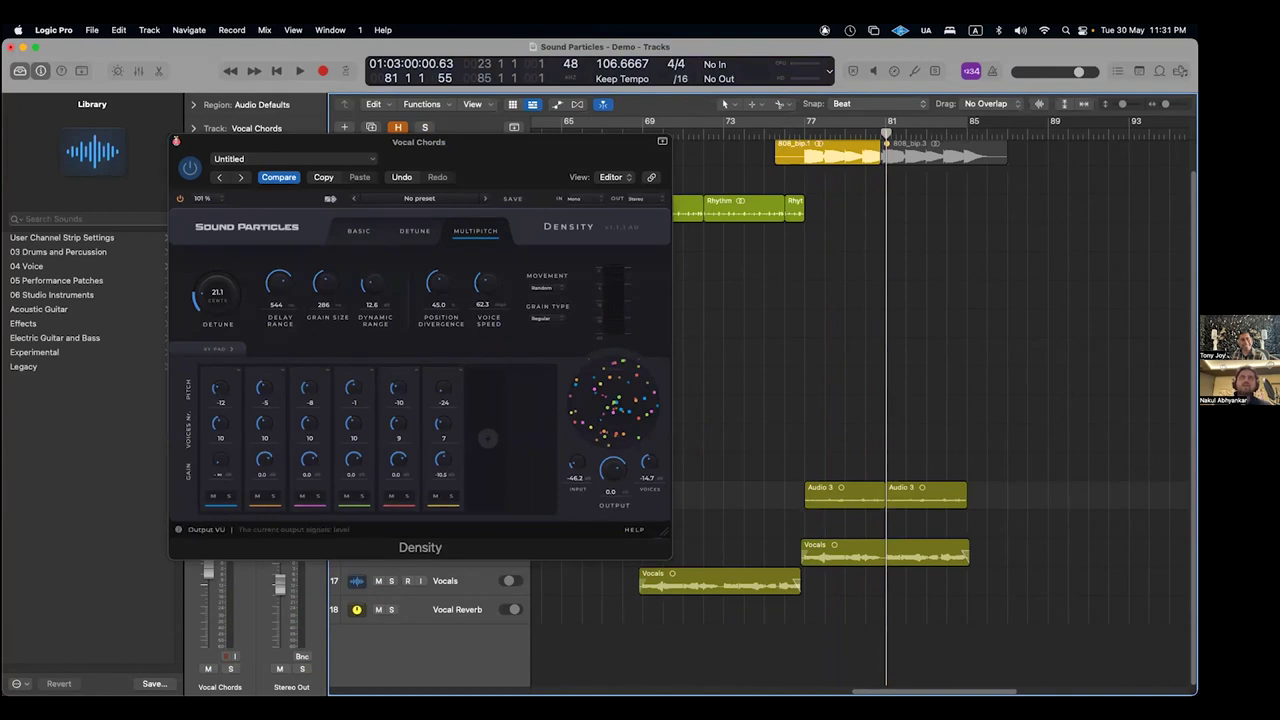
key("v")
key("super+Up")
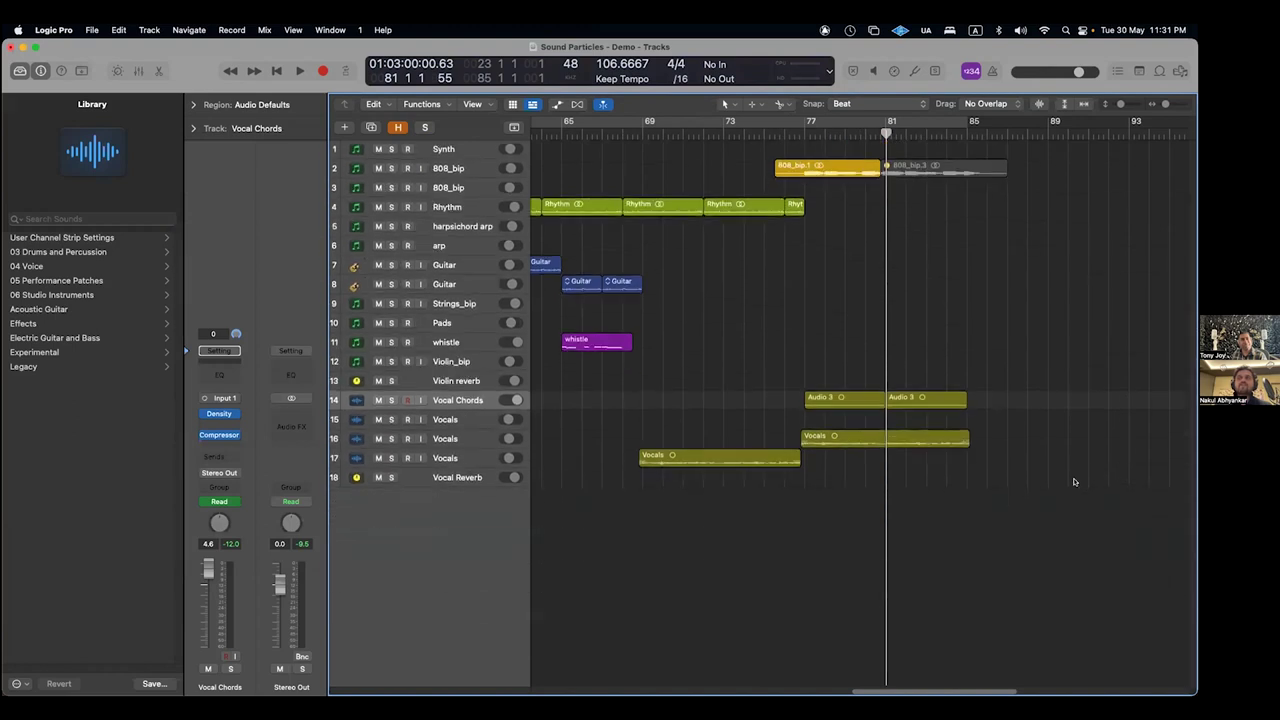
key("super+Left")
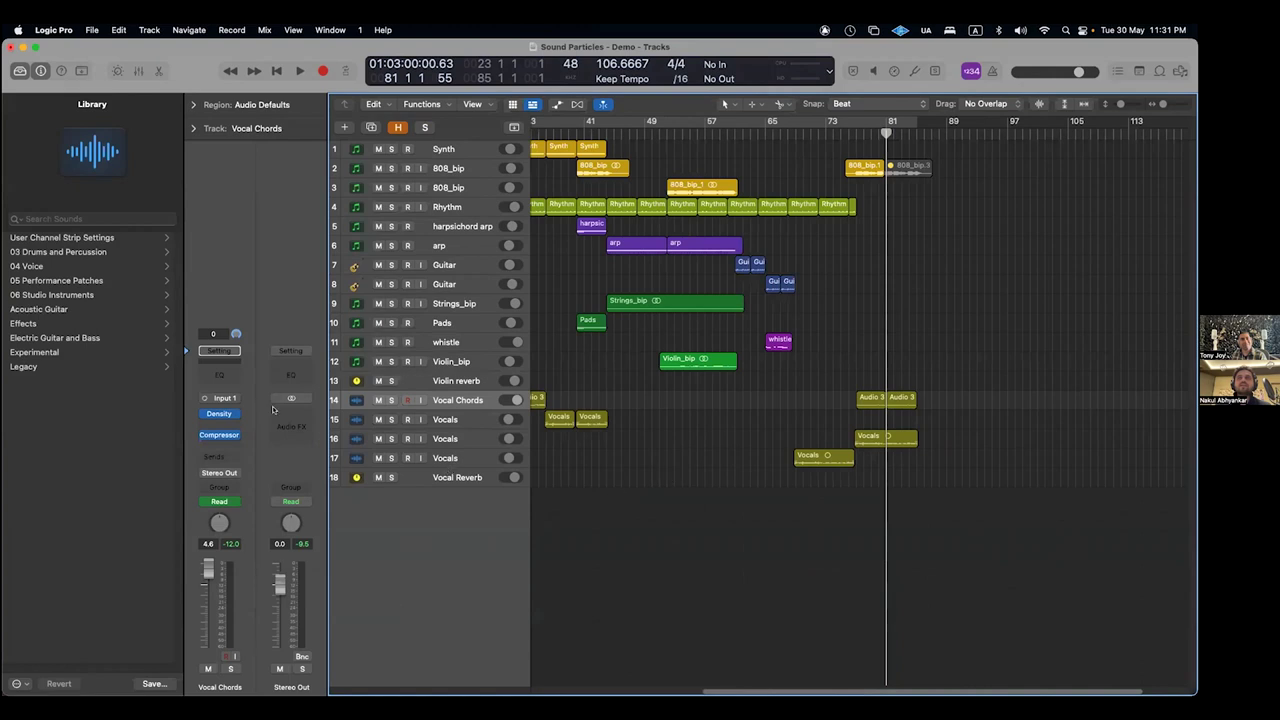
key("super+Left")
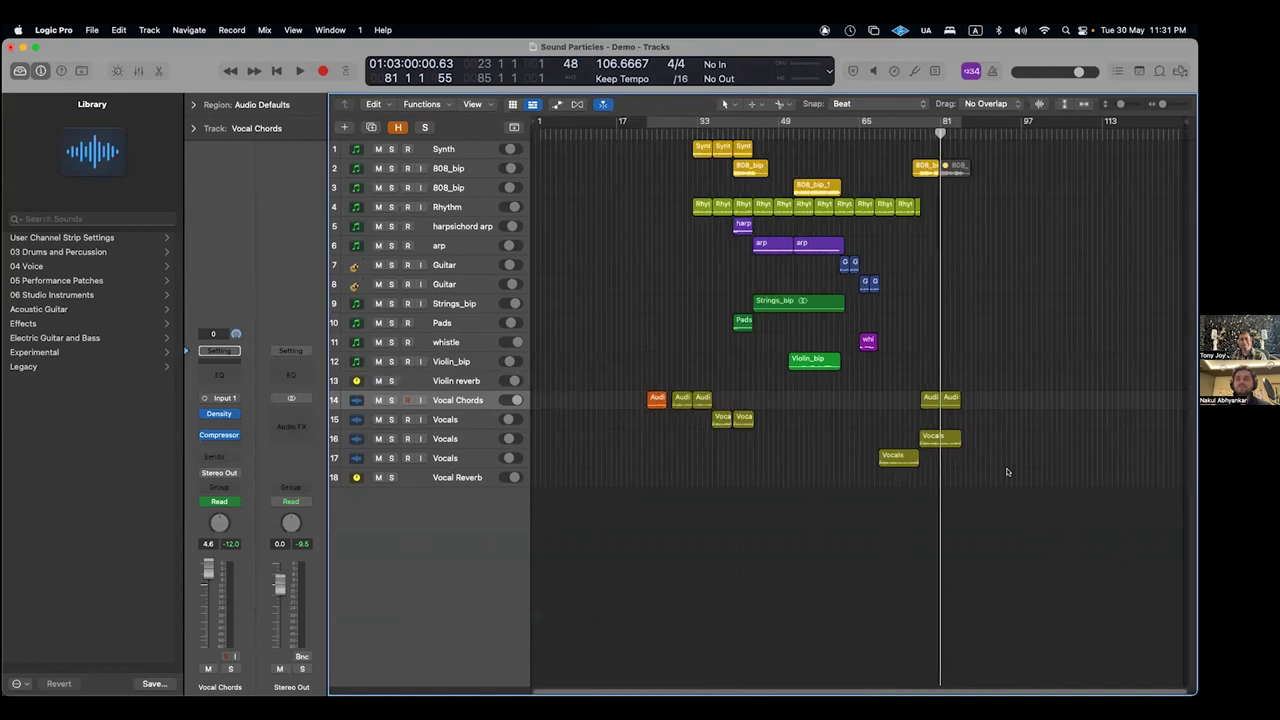
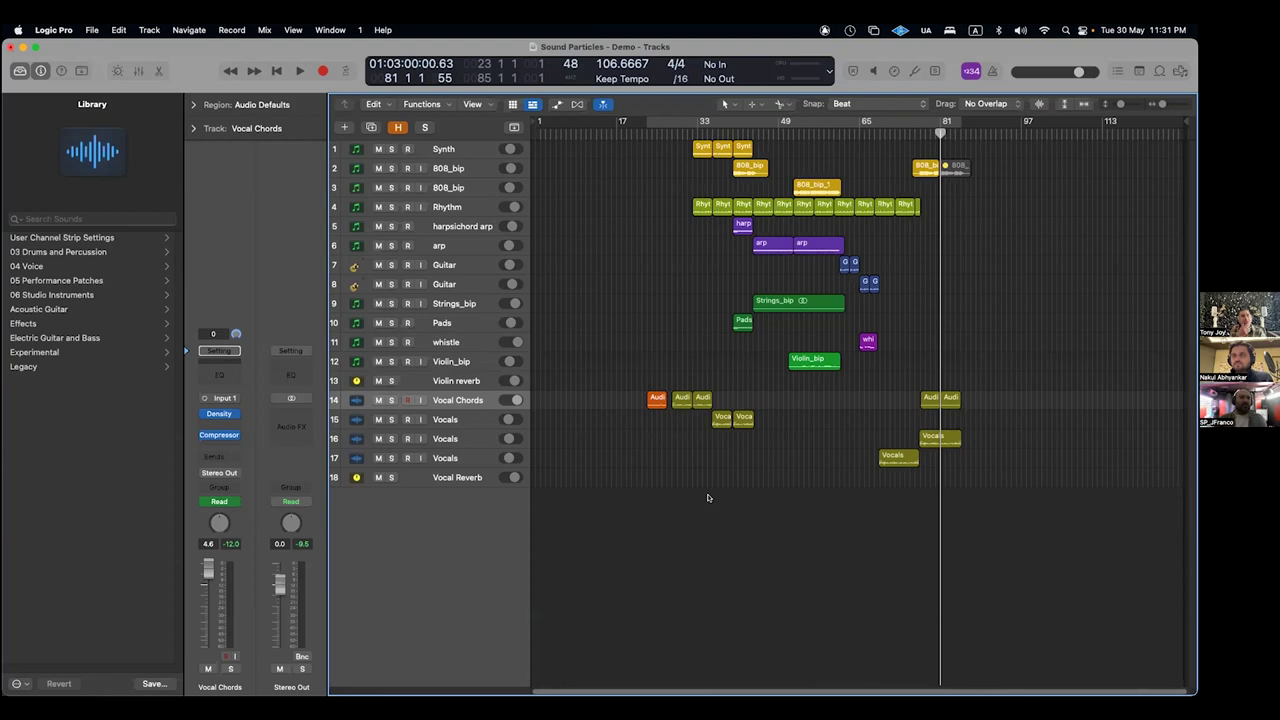
- Step through the tracks from Violin reverb to Vocal Reverb to examine their inserted plug-ins, ending on Vocals track 17
key("Up")
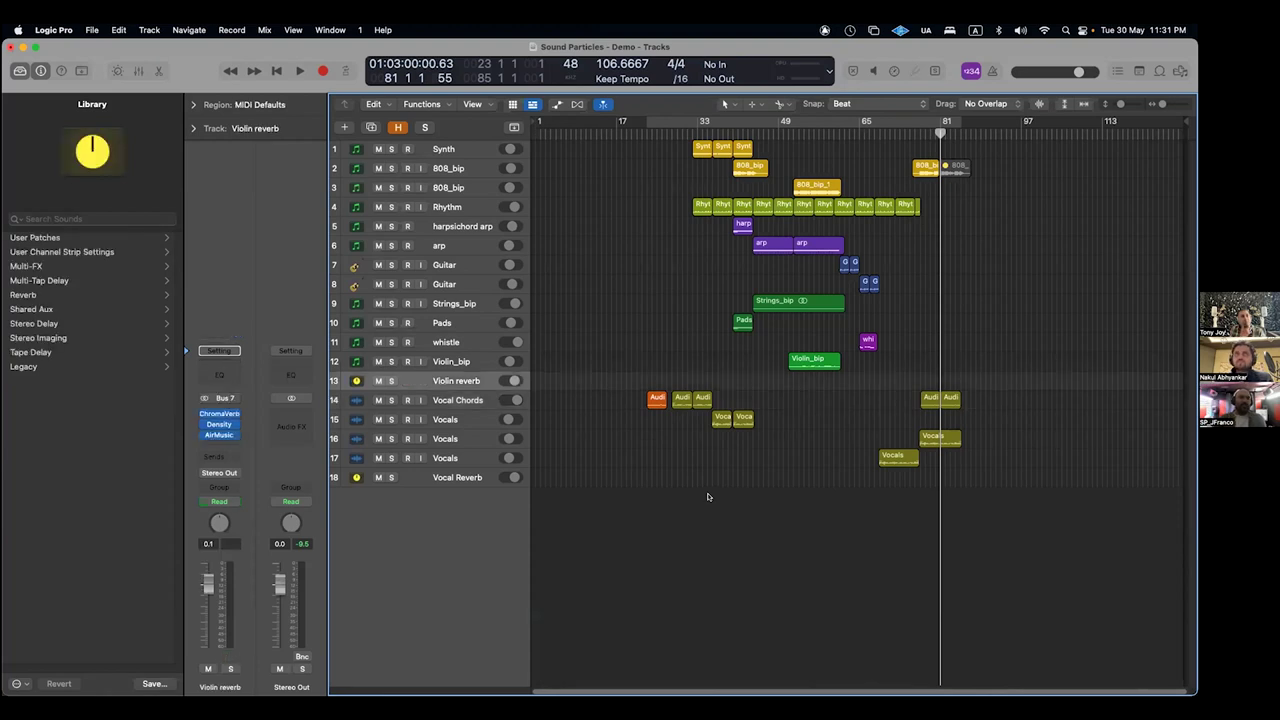
key("Down")
key("Down")
key("Down")
key("Down")
key("Down")
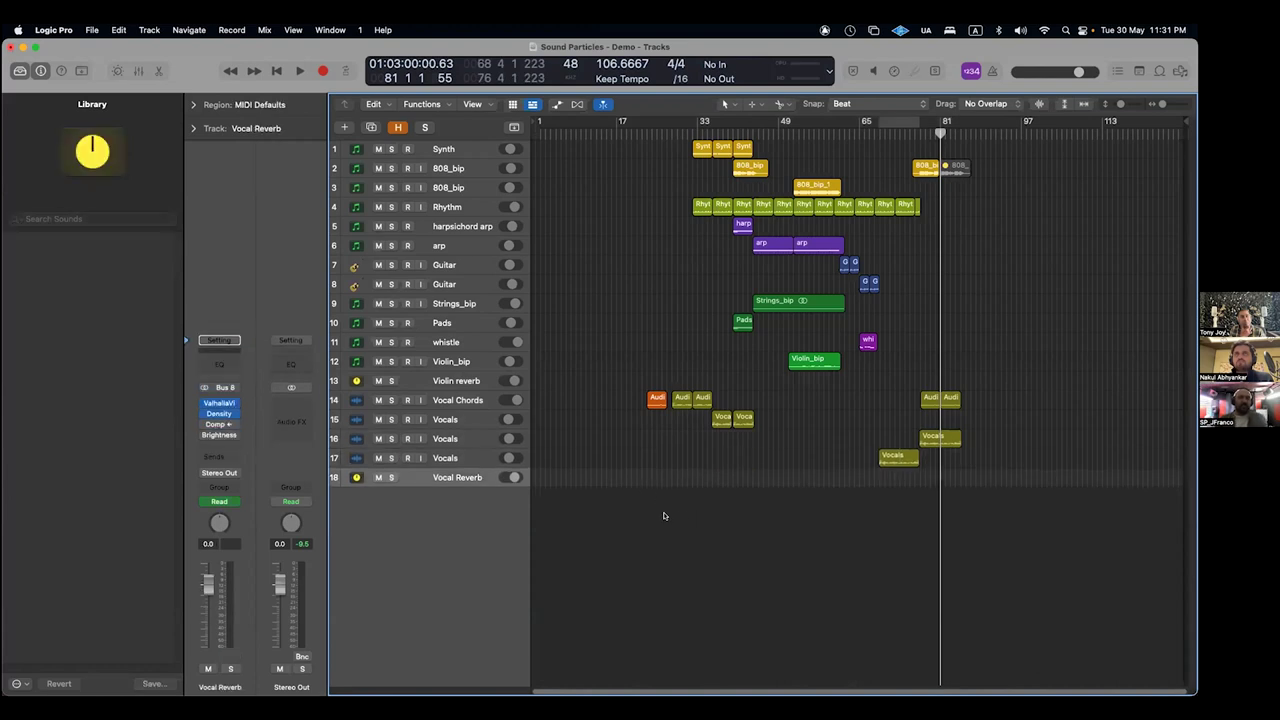
key("Up")
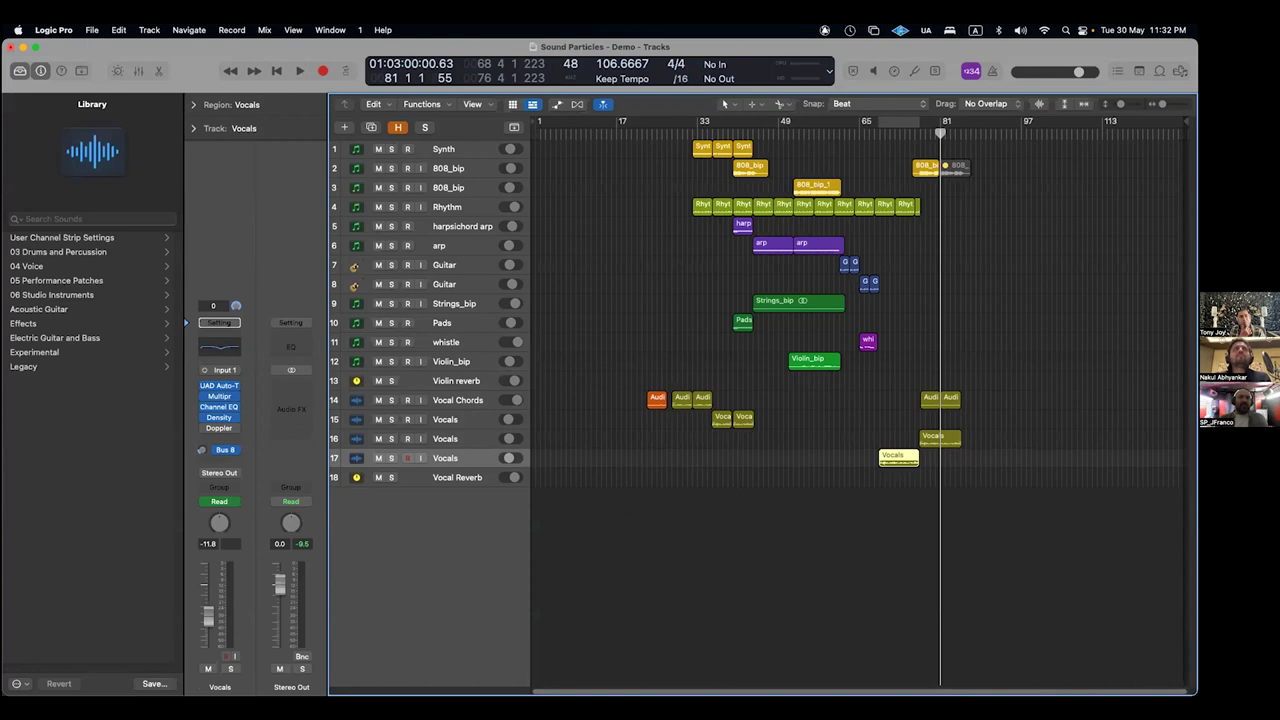
- Check the audio device settings, including I/O buffer size and processing threads, and close them
left_click(56, 30)
mouse_move(160, 69)
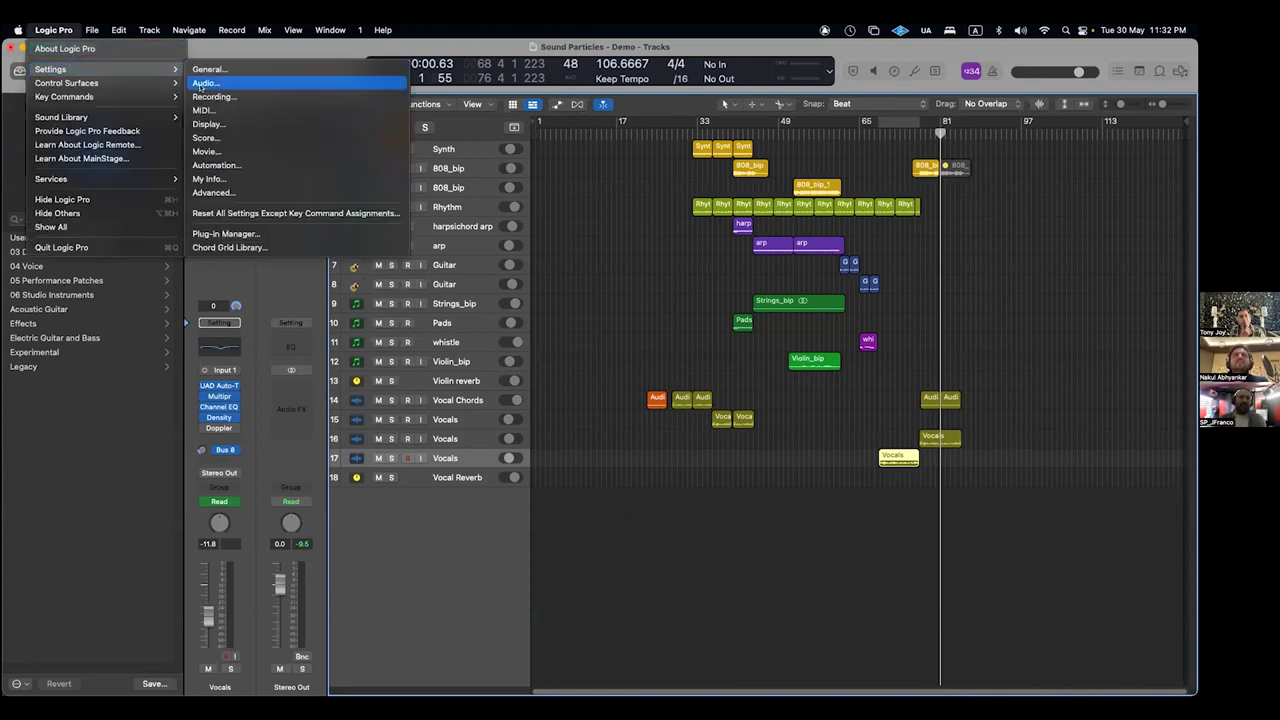
left_click(204, 83)
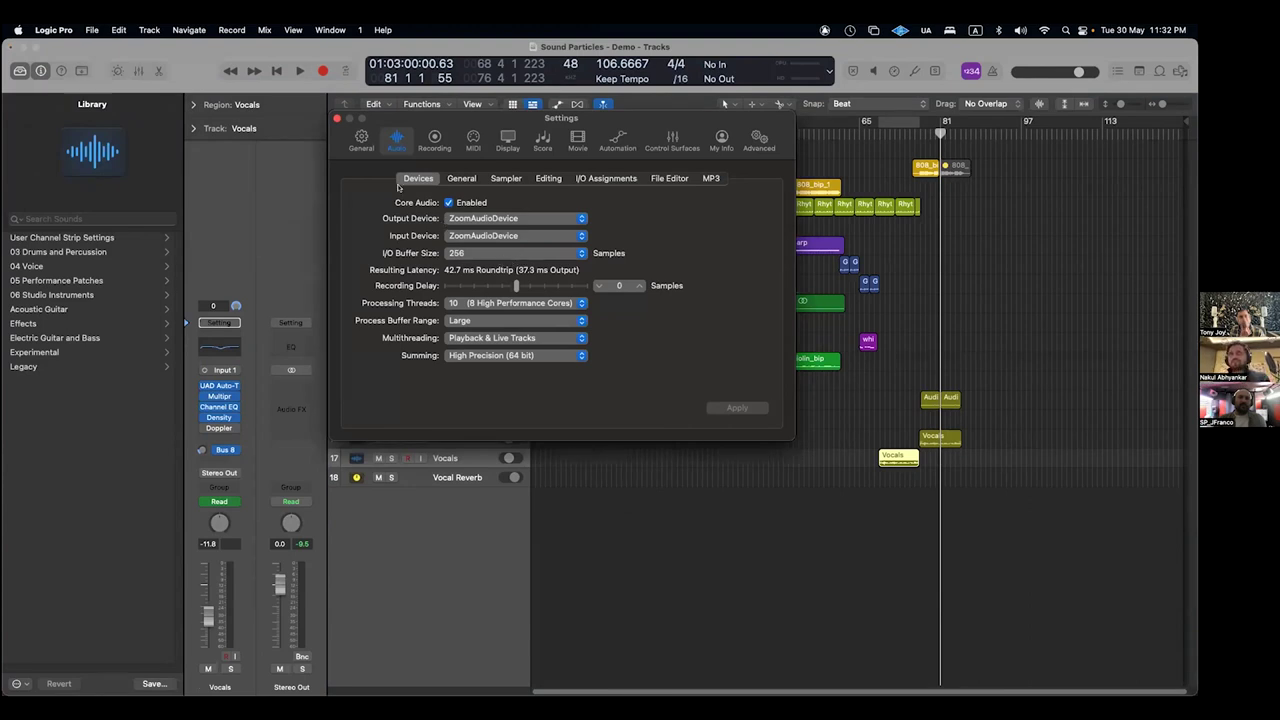
left_click(337, 118)
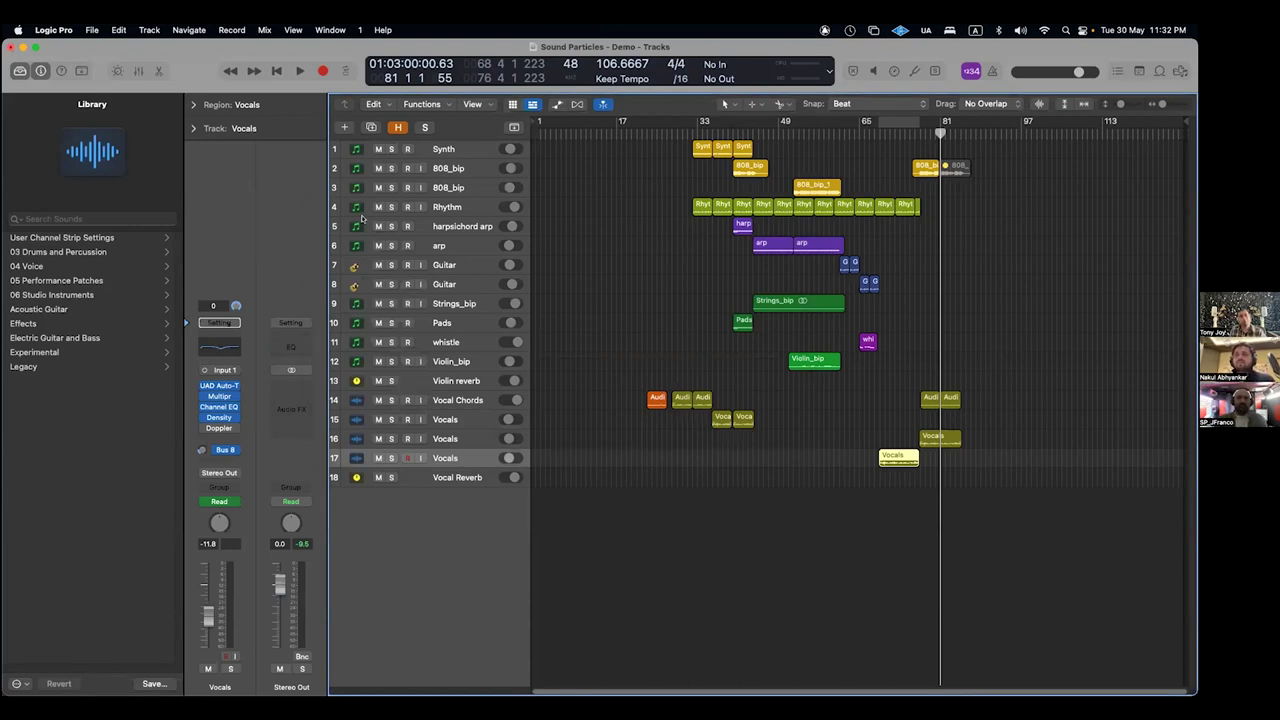
- Review the inserts on the Vocal Reverb track, reselect Vocals track 17, and open the Mixer
left_click(453, 478)
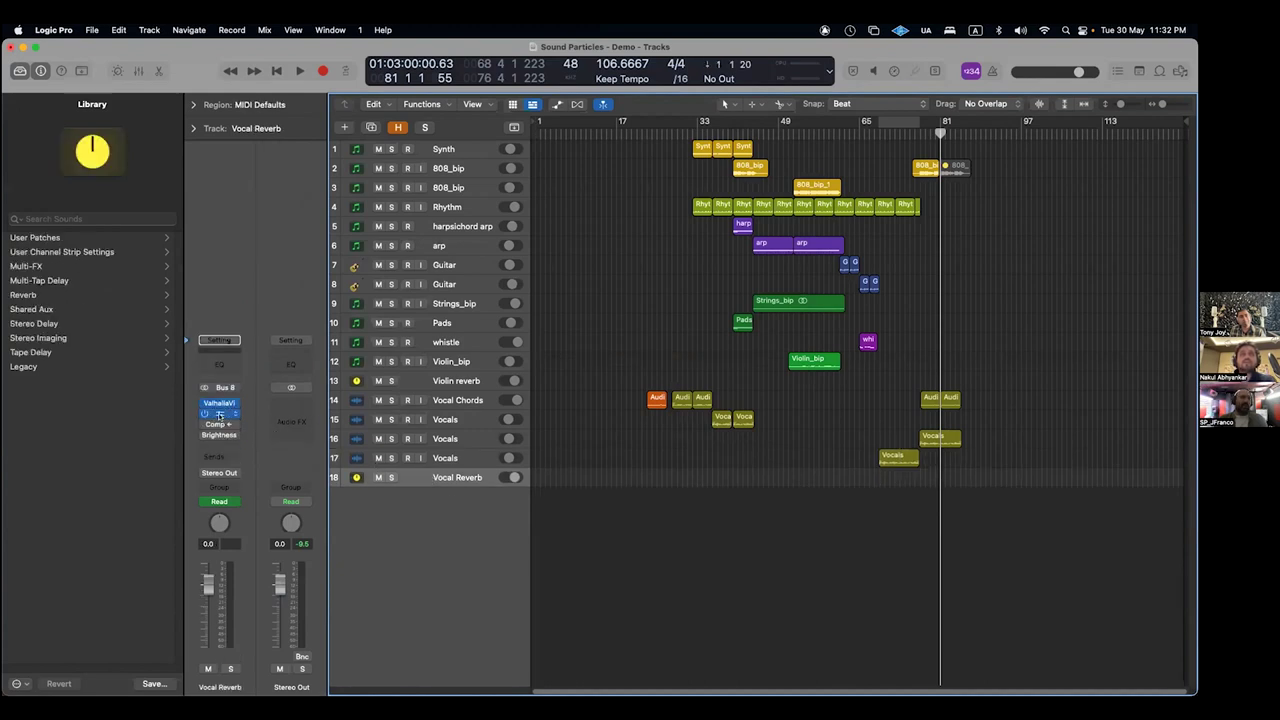
key("Up")
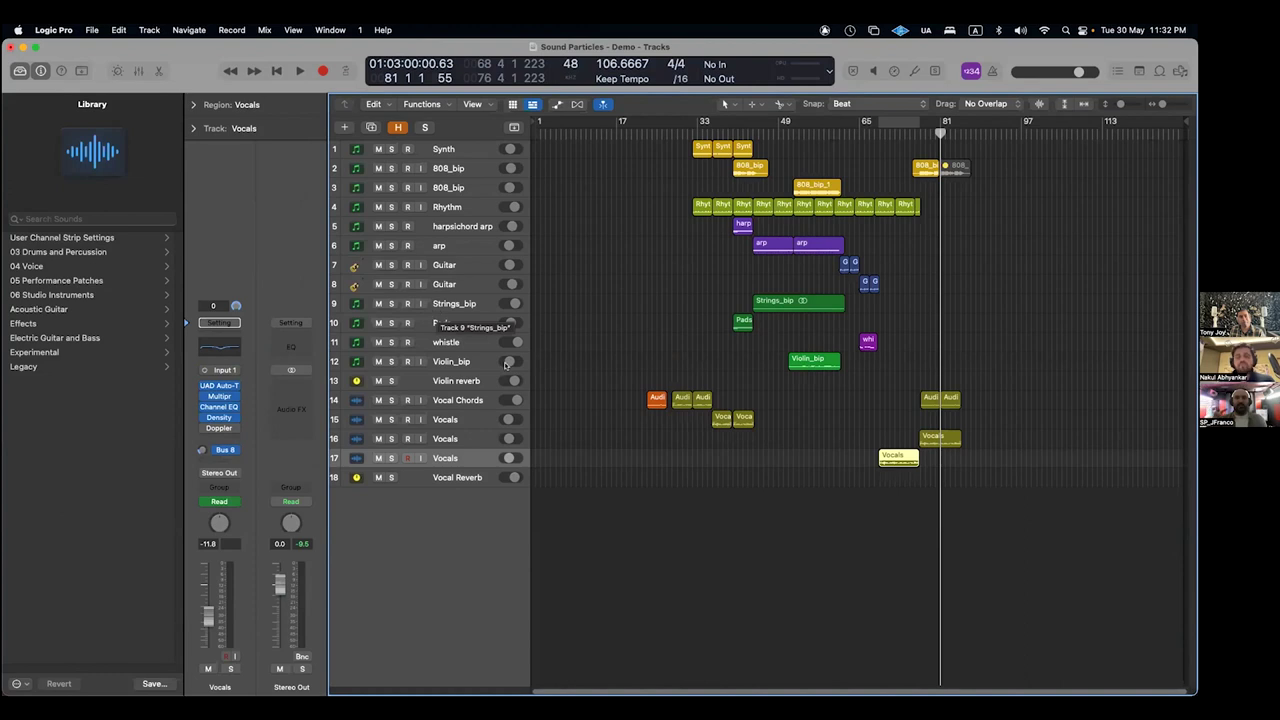
key("x")
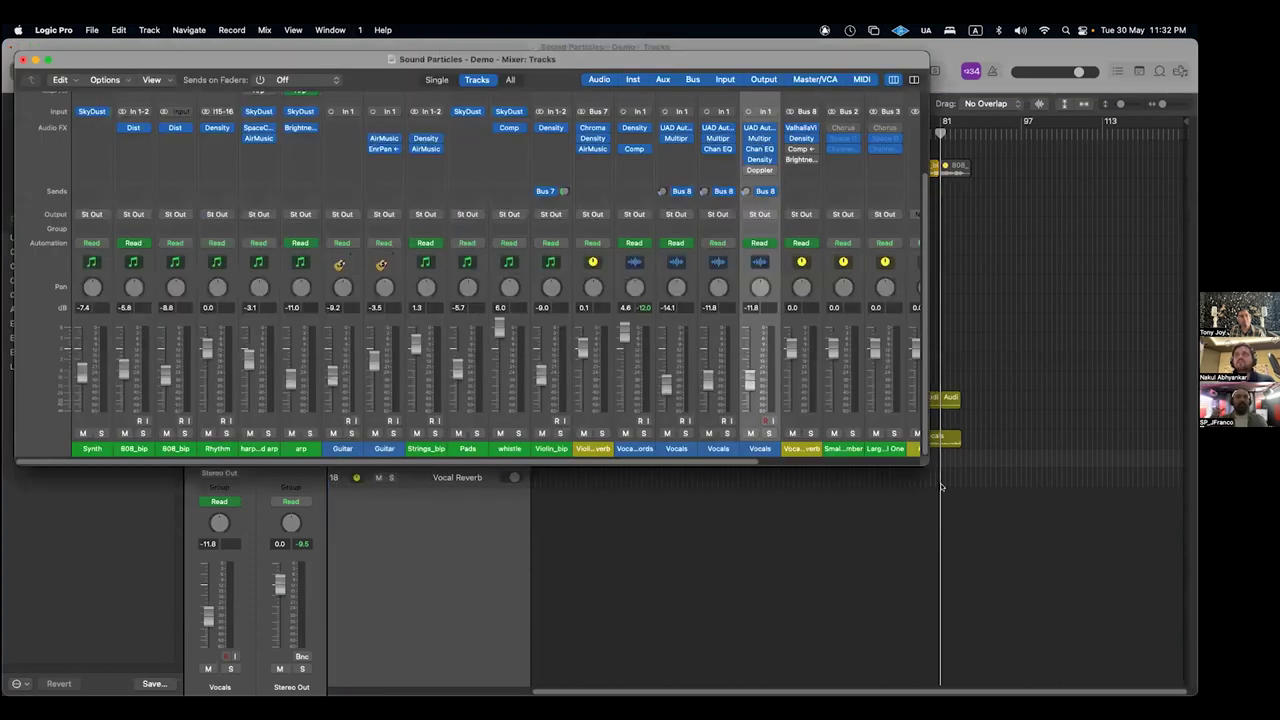
- Enlarge the Mixer to show all channel strips, delete the two unused reverb channels on Bus 2 and Bus 3, and close the Mixer
left_click_drag(927, 461, 1172, 672)
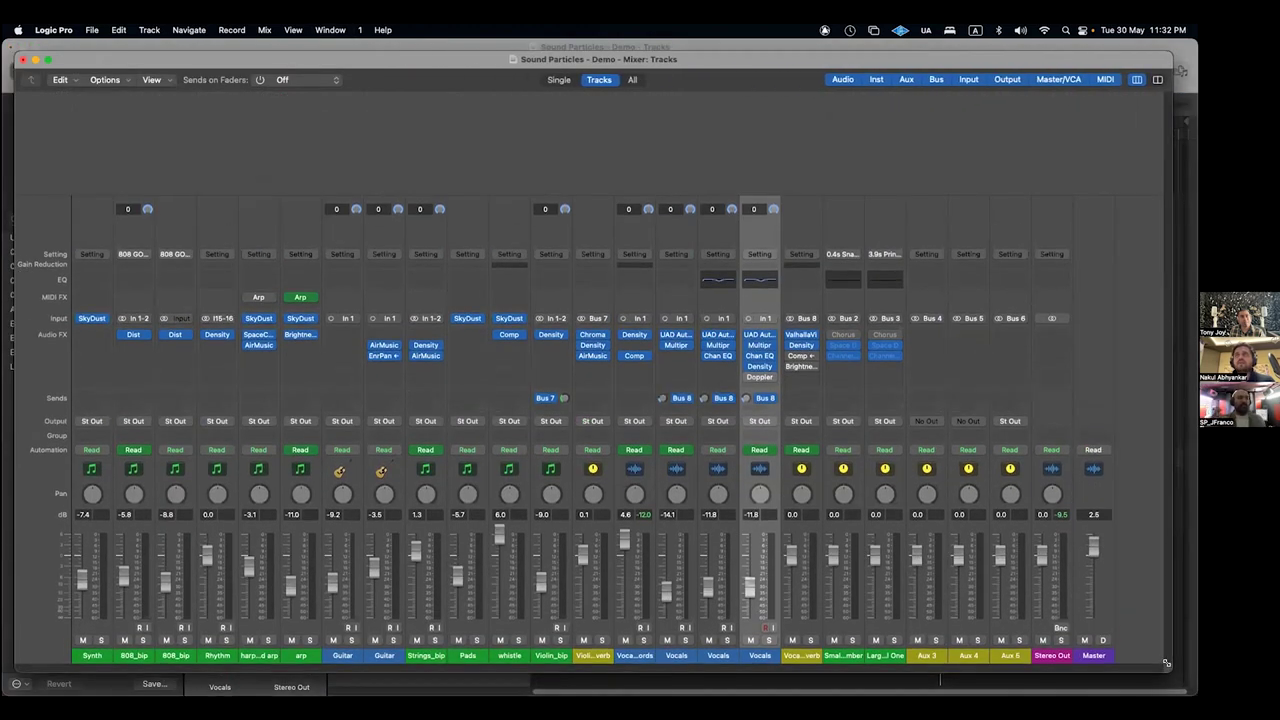
left_click(843, 655)
left_click(871, 656, "shift")
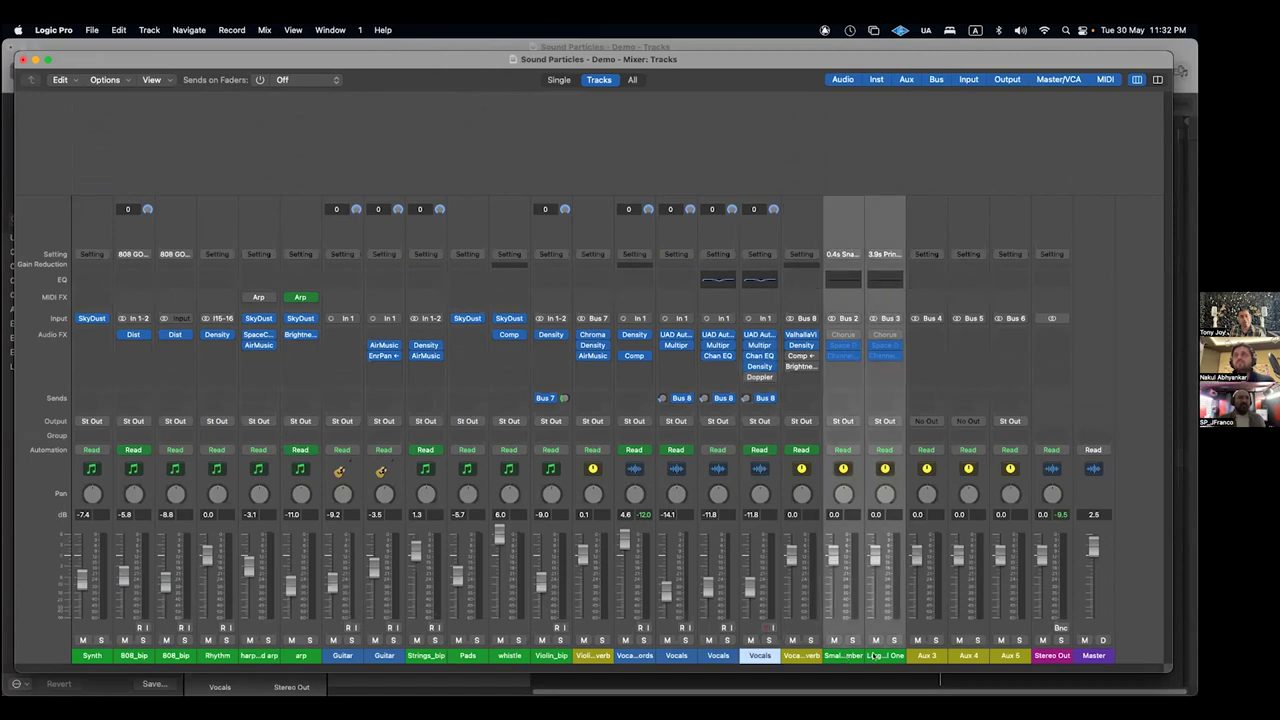
key("Delete")
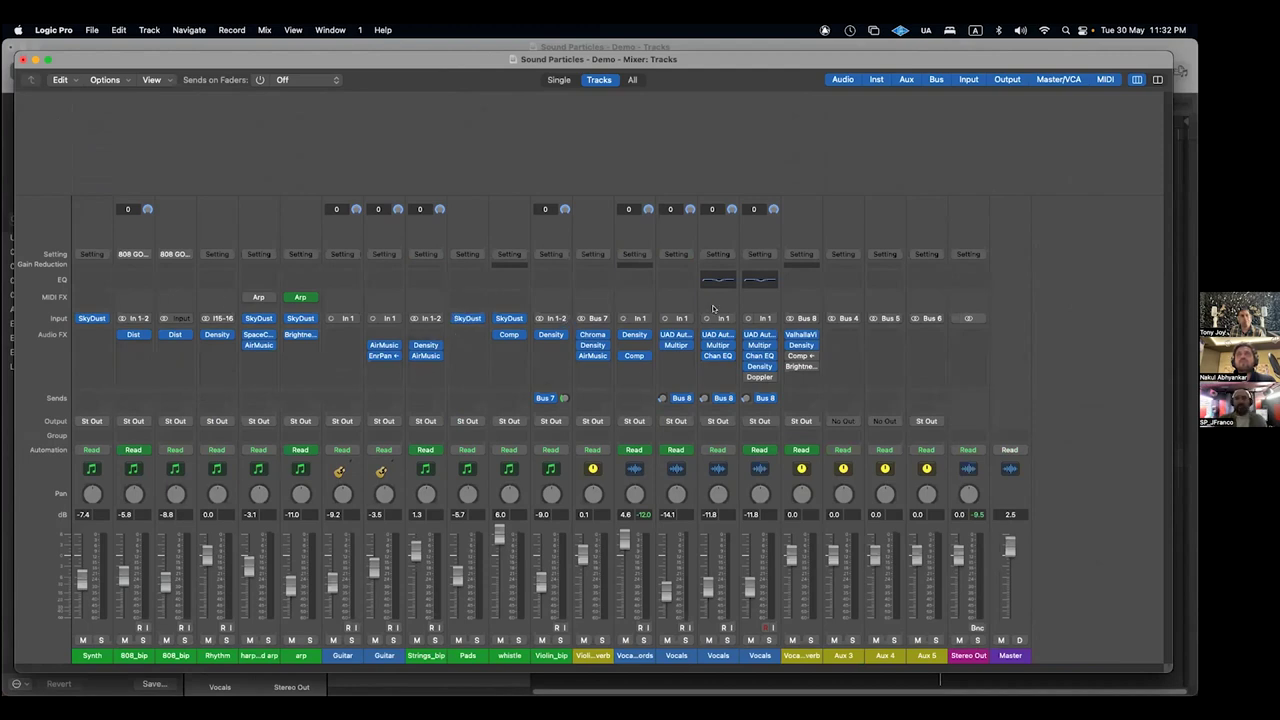
left_click(20, 56)
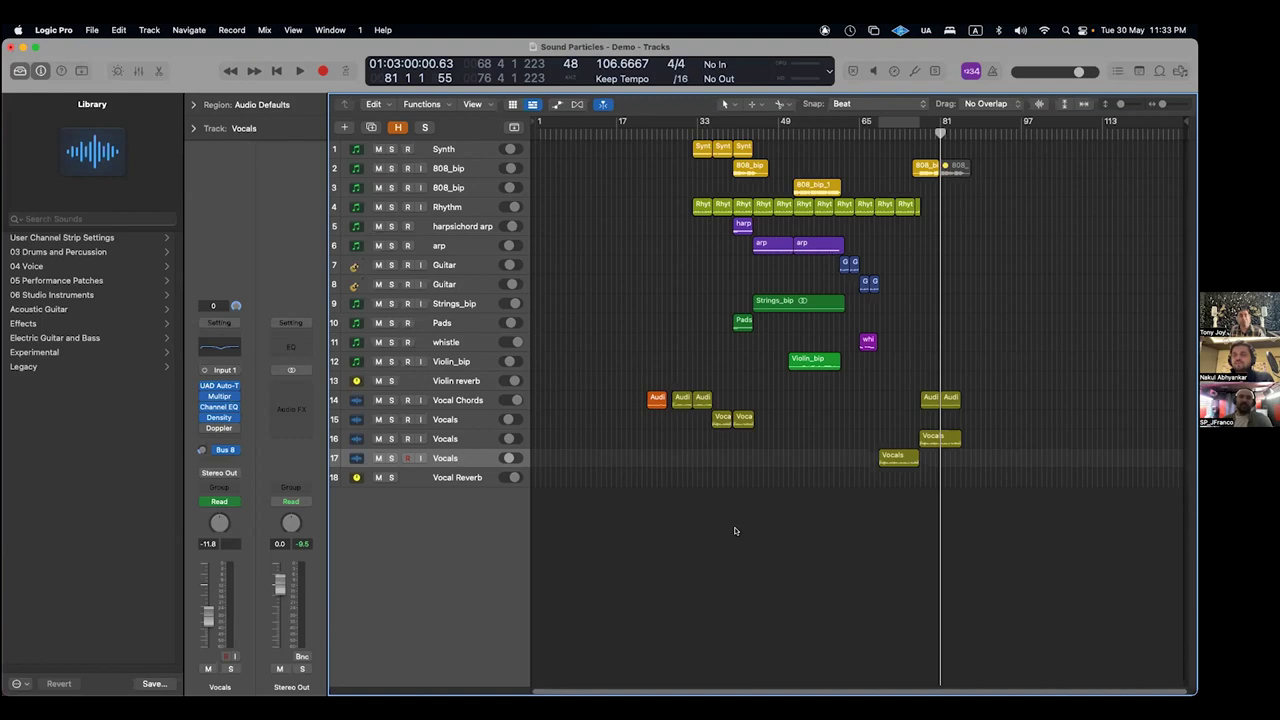
scroll(735, 530, "up", 3)
scroll(714, 425, "down", 2)
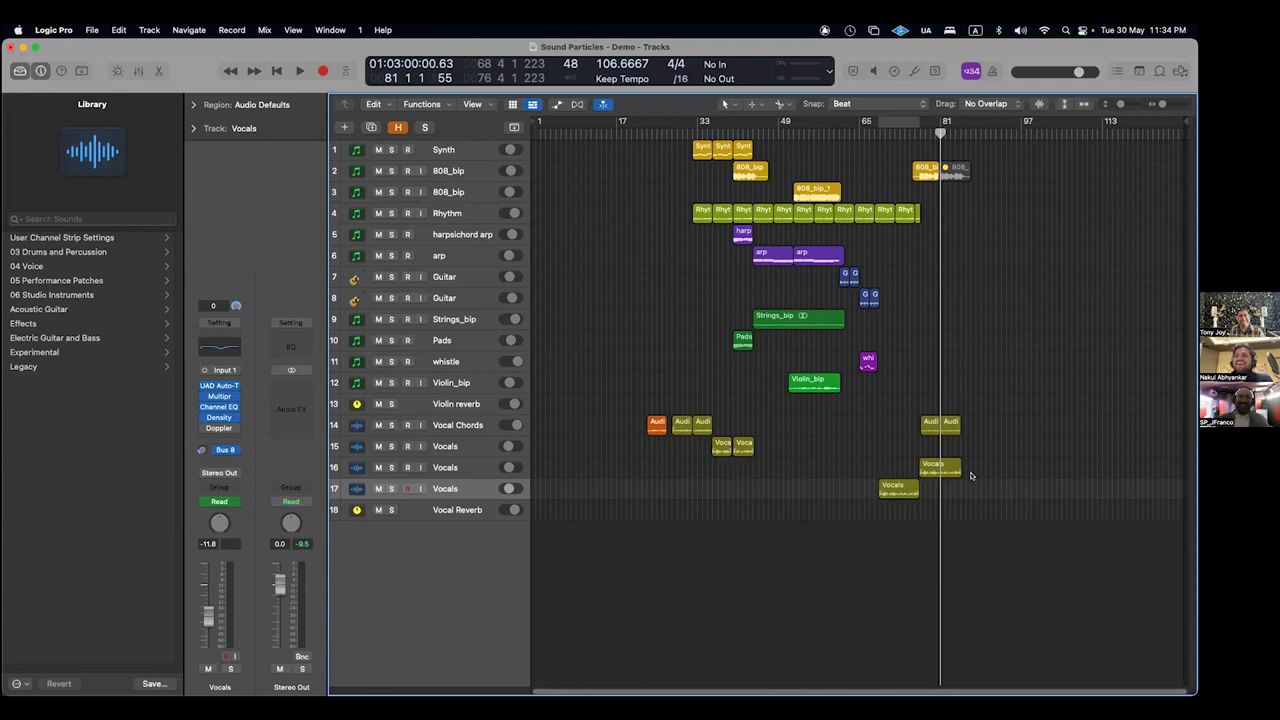
left_click(934, 325)
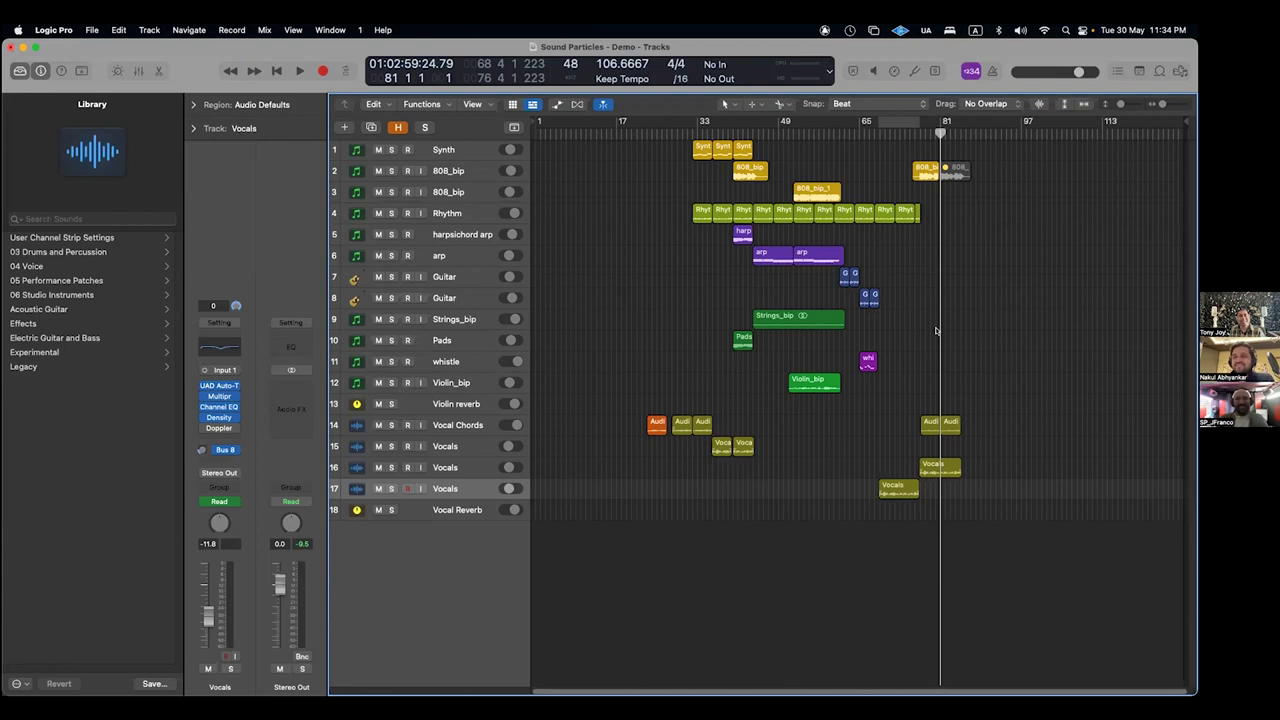